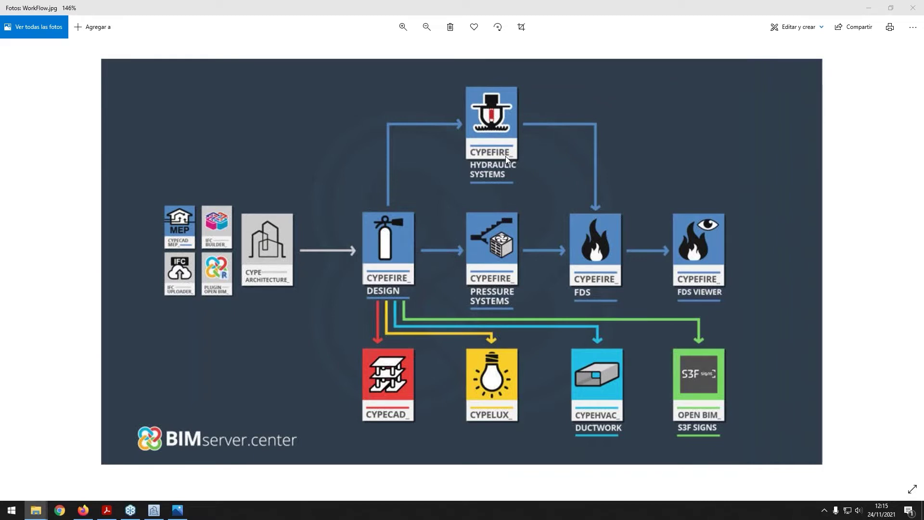
Close the workflow diagram and look over the industrial warehouse model and its modelling tools in CYPE Architecture
{"action": "left_click", "coordinate": [853, 7]}
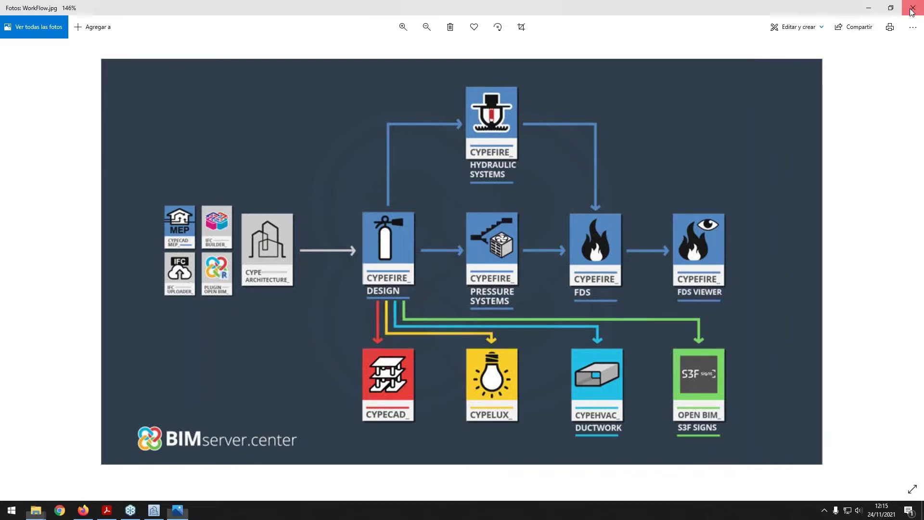
{"action": "left_click", "coordinate": [871, 9]}
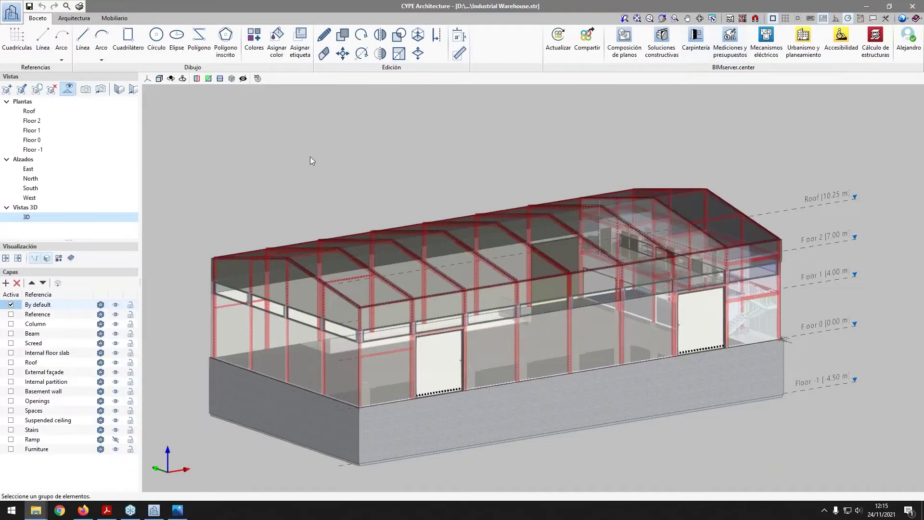
{"action": "middle_click_drag", "start_coordinate": [341, 221], "coordinate": [559, 284]}
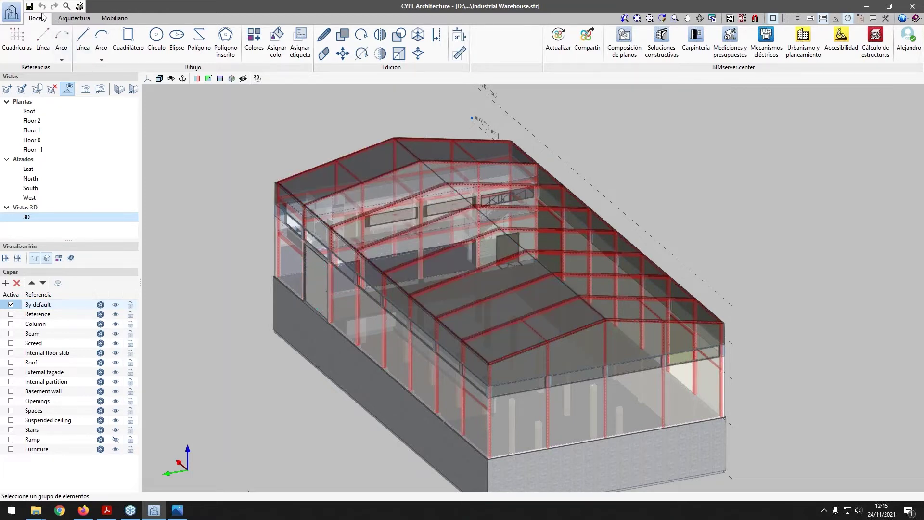
{"action": "left_click", "coordinate": [62, 20]}
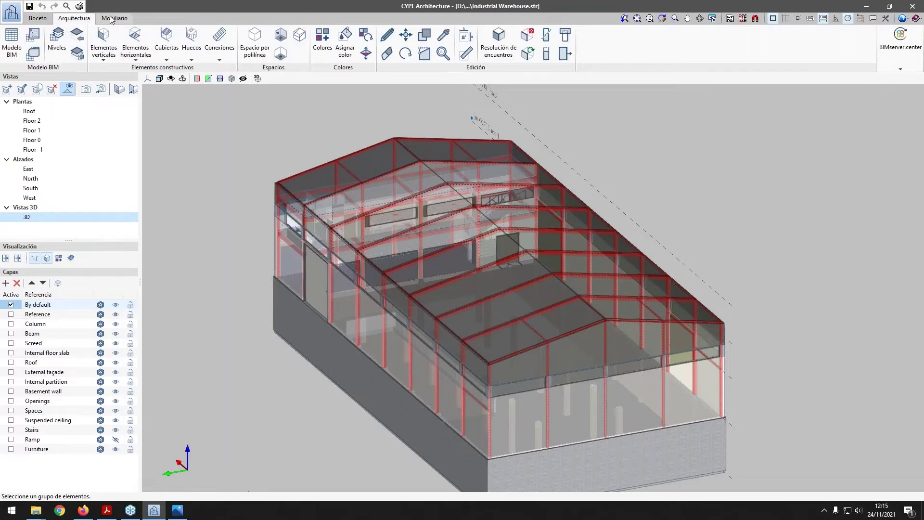
{"action": "left_click", "coordinate": [113, 20]}
{"action": "left_click", "coordinate": [85, 19]}
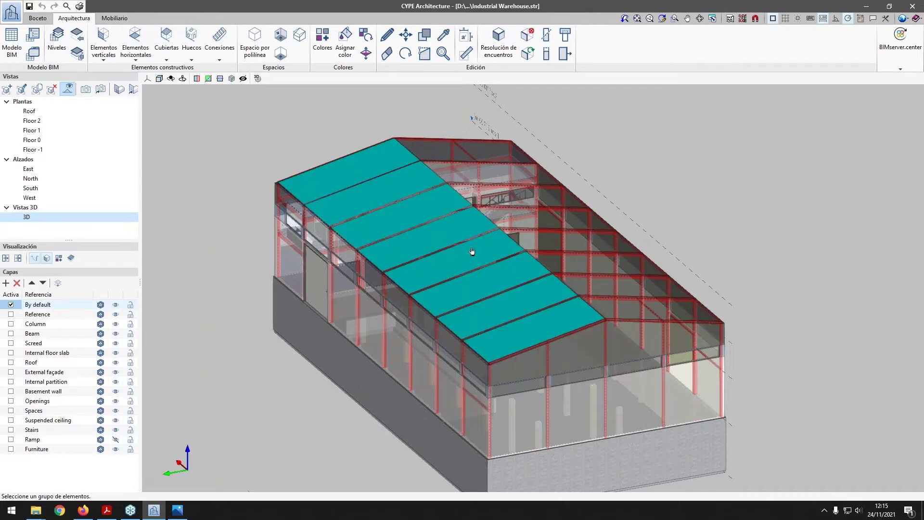
Switch to CYPEFIRE RSCIEI and check that the Nave Industrial project is listed in BIMserver.center Sync
{"action": "left_click", "coordinate": [862, 5]}
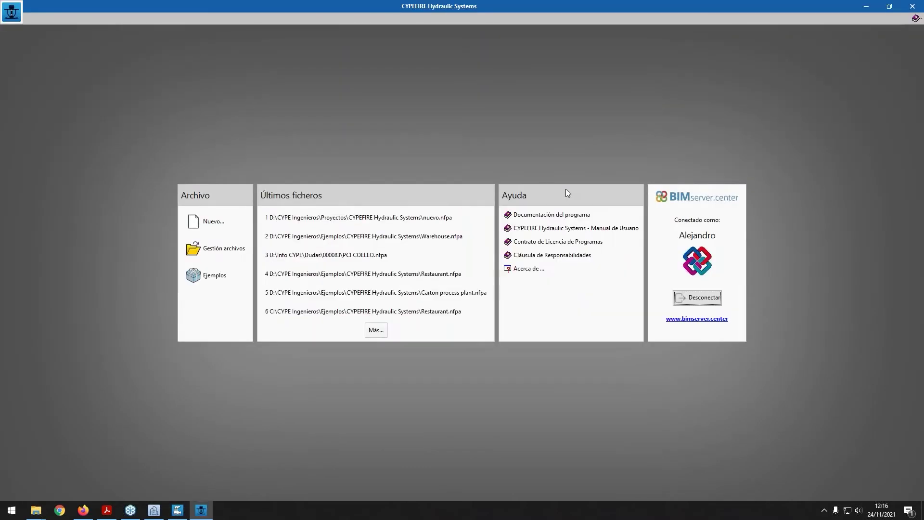
{"action": "left_click", "coordinate": [178, 510]}
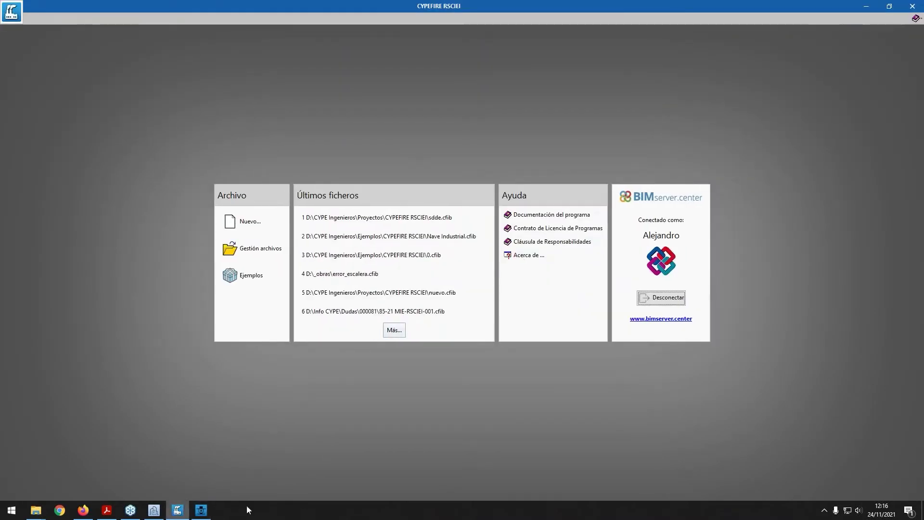
{"action": "left_click", "coordinate": [824, 510]}
{"action": "left_click", "coordinate": [815, 472]}
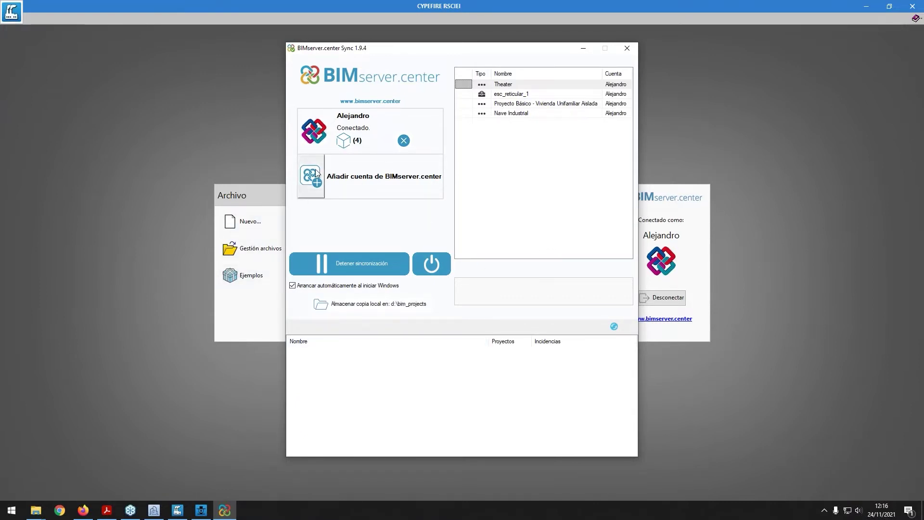
{"action": "left_click", "coordinate": [515, 115]}
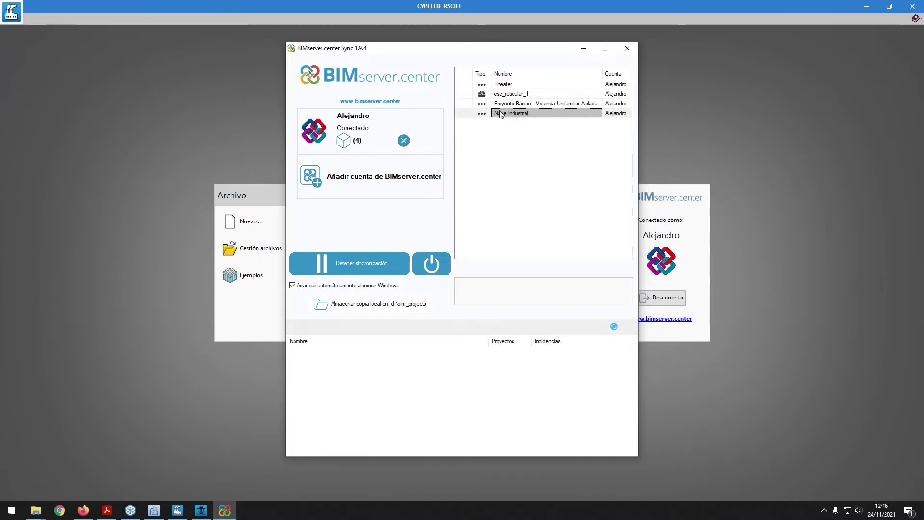
{"action": "left_click", "coordinate": [96, 247]}
Create a new job with the file name Nave Industrial and accept the licence information
{"action": "left_click", "coordinate": [249, 221]}
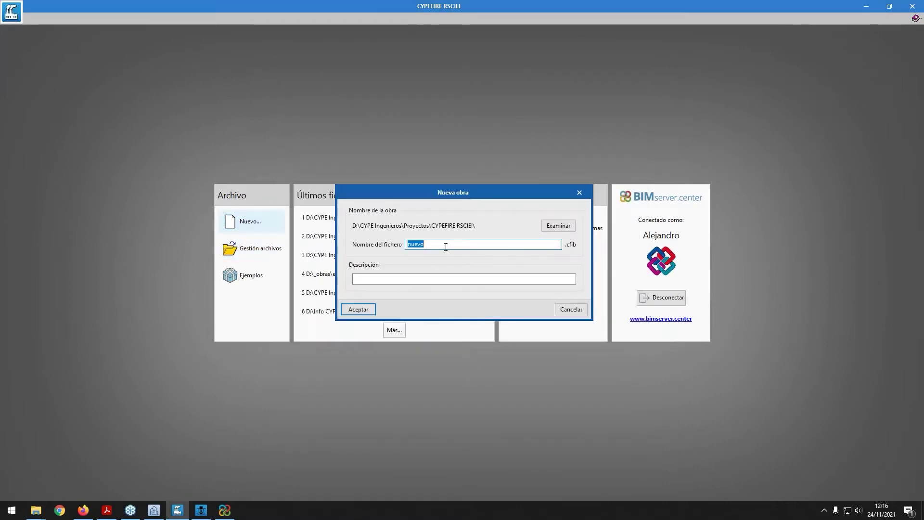
{"action": "type", "text": "Nave"}
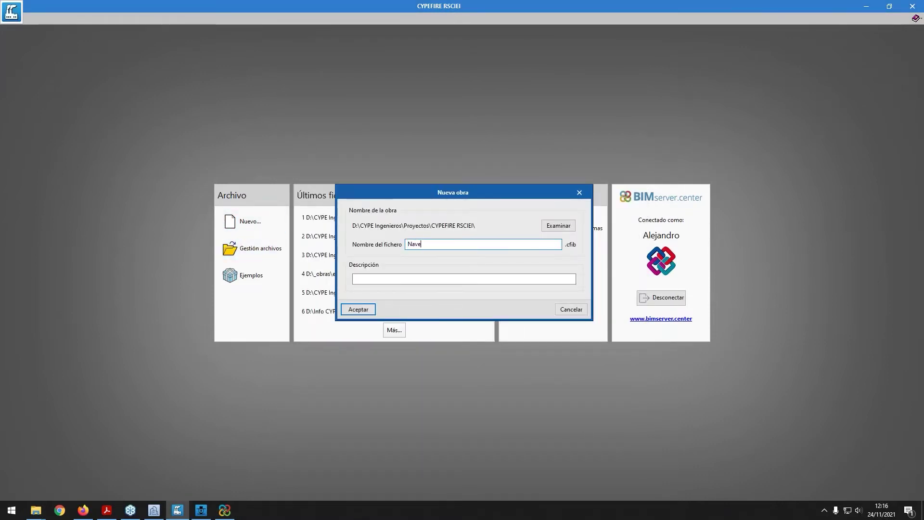
{"action": "type", "text": " Industrial"}
{"action": "key", "text": "Tab"}
{"action": "key", "text": "Return"}
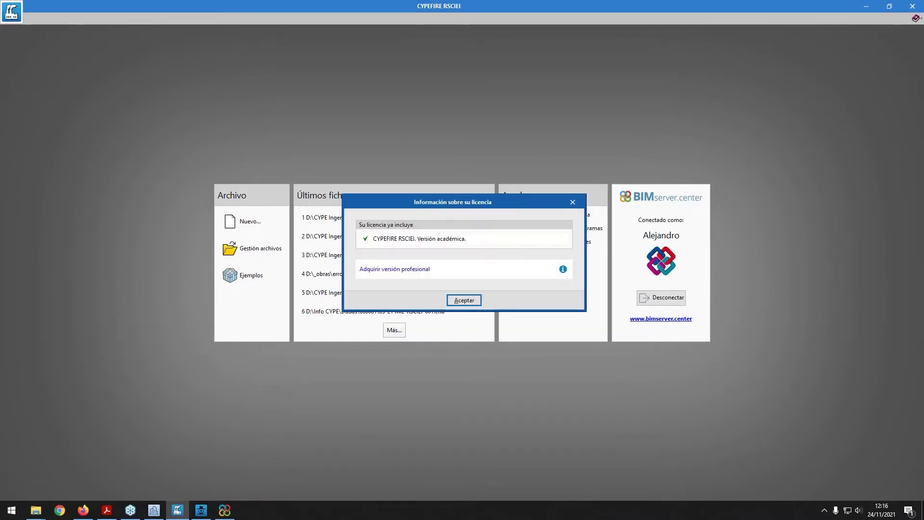
{"action": "left_click", "coordinate": [457, 309]}
Link the job to the Nave Industrial project on BIMserver.center and proceed to the import configuration
{"action": "left_click", "coordinate": [452, 298]}
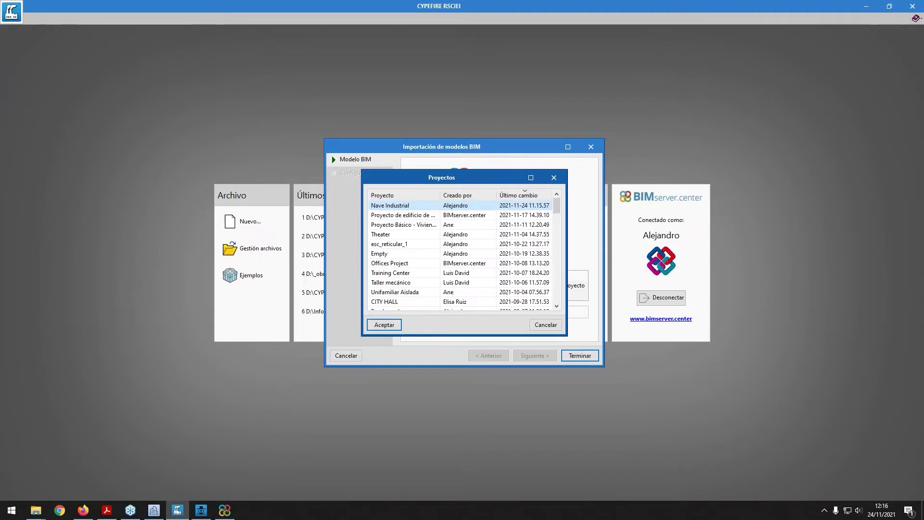
{"action": "double_click", "coordinate": [381, 208]}
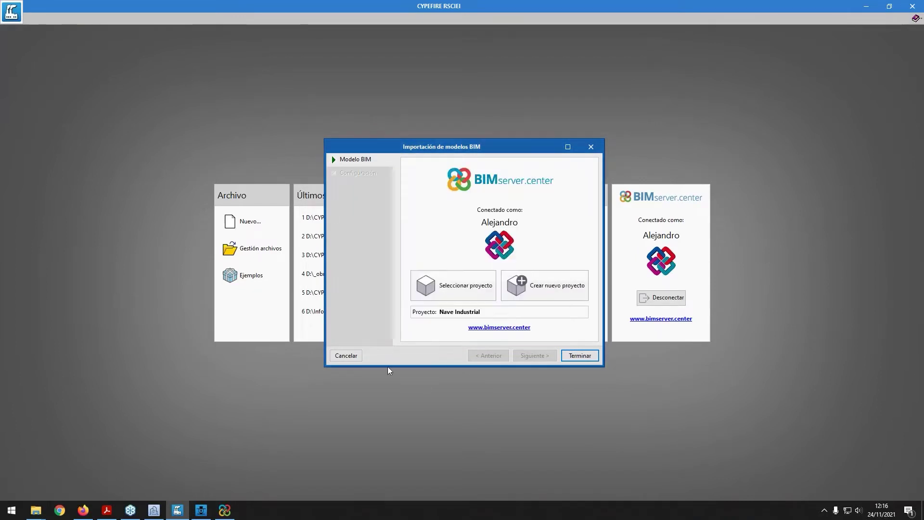
{"action": "left_click", "coordinate": [529, 355]}
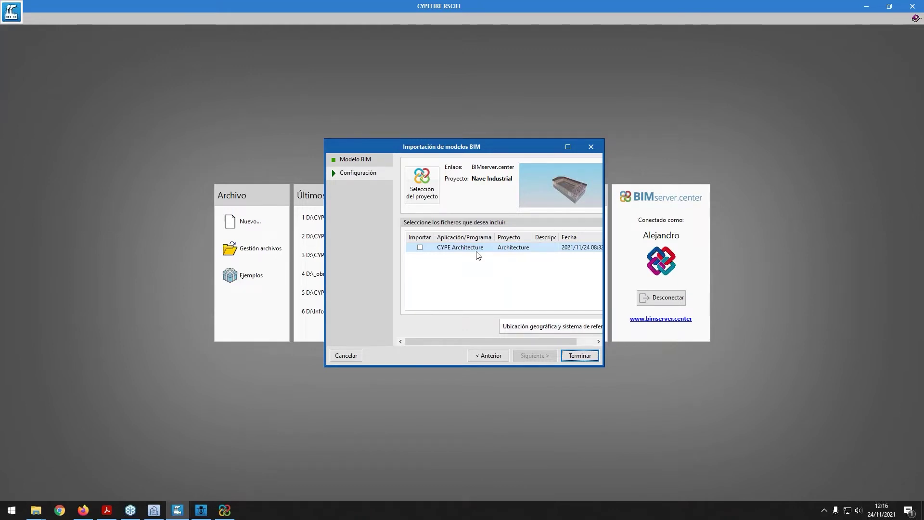
Include the CYPE Architecture file in the import, closing the BIMserver.center Sync window, and finish the BIM model import
{"action": "left_click", "coordinate": [420, 247]}
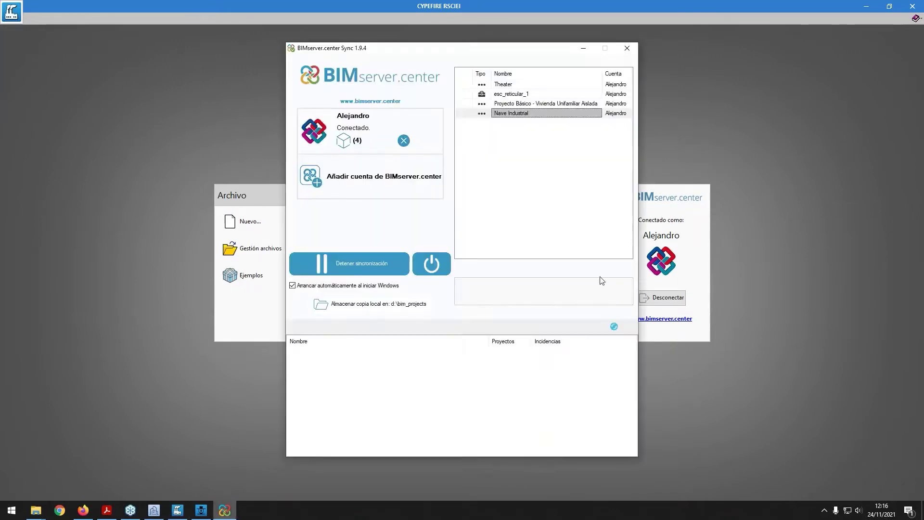
{"action": "left_click", "coordinate": [628, 47]}
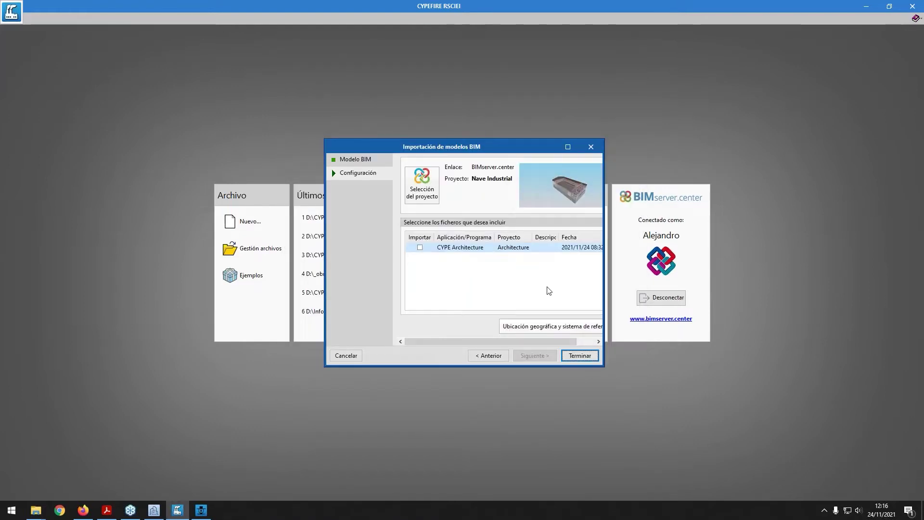
{"action": "left_click_drag", "start_coordinate": [604, 367], "coordinate": [766, 422]}
{"action": "left_click", "coordinate": [420, 247]}
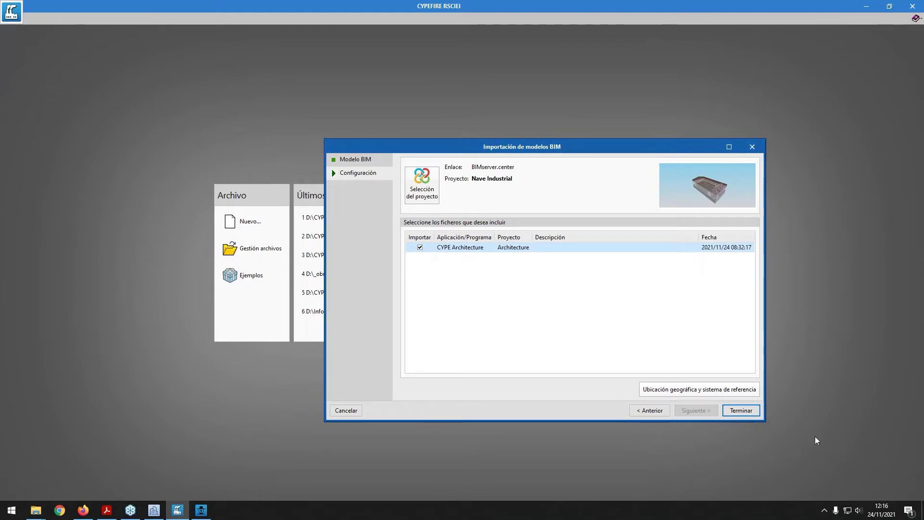
{"action": "left_click", "coordinate": [749, 414]}
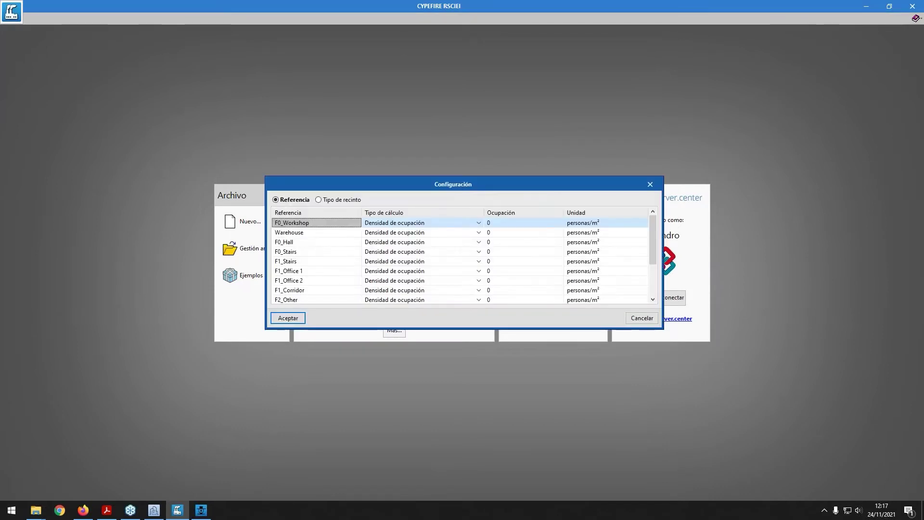
Review the spaces listed by reference in the occupancy configuration, and group them by Tipo de recinto instead
{"action": "left_click_drag", "start_coordinate": [438, 177], "coordinate": [430, 98]}
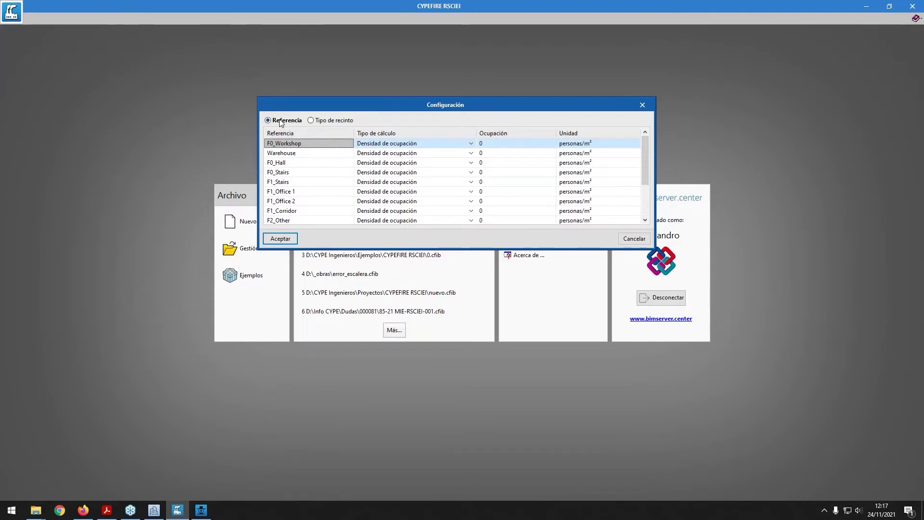
{"action": "scroll", "coordinate": [287, 145], "scroll_direction": "down", "scroll_amount": 2}
{"action": "scroll", "coordinate": [289, 155], "scroll_direction": "up", "scroll_amount": 2}
{"action": "scroll", "coordinate": [292, 210], "scroll_direction": "down", "scroll_amount": 2}
{"action": "scroll", "coordinate": [293, 178], "scroll_direction": "up", "scroll_amount": 2}
{"action": "scroll", "coordinate": [291, 187], "scroll_direction": "down", "scroll_amount": 2}
{"action": "scroll", "coordinate": [289, 189], "scroll_direction": "up", "scroll_amount": 2}
{"action": "scroll", "coordinate": [289, 190], "scroll_direction": "down", "scroll_amount": 2}
{"action": "scroll", "coordinate": [288, 193], "scroll_direction": "up", "scroll_amount": 2}
{"action": "scroll", "coordinate": [288, 193], "scroll_direction": "down", "scroll_amount": 2}
{"action": "scroll", "coordinate": [287, 194], "scroll_direction": "up", "scroll_amount": 2}
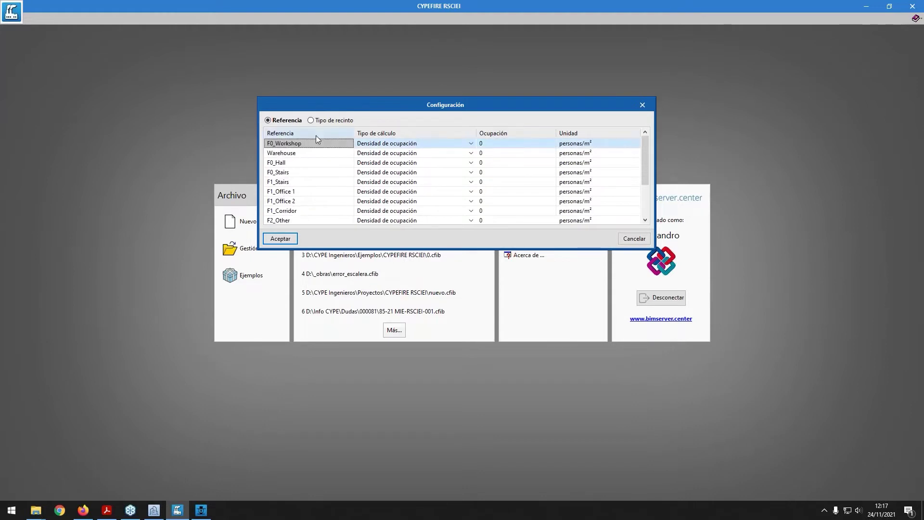
{"action": "left_click", "coordinate": [323, 121]}
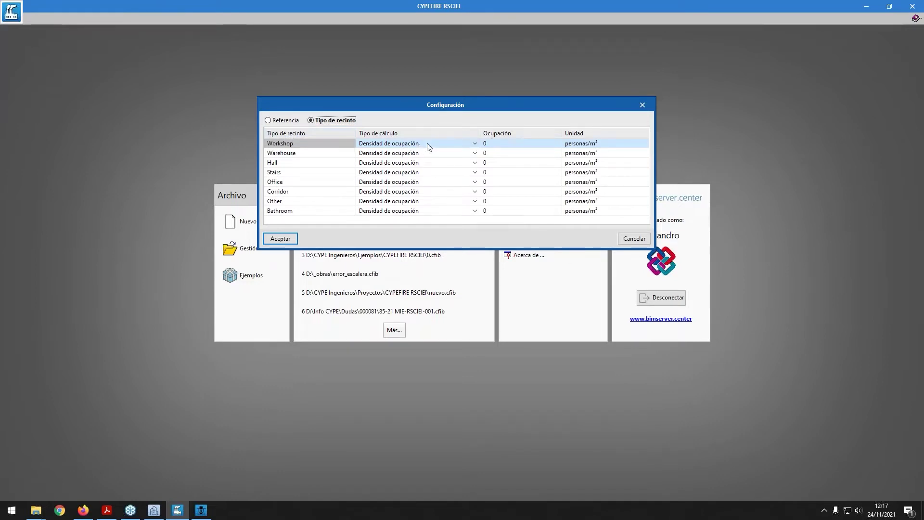
Try Número de personas as the Workshop's occupancy calculation type, and restore it to Densidad de ocupación
{"action": "left_click", "coordinate": [487, 145]}
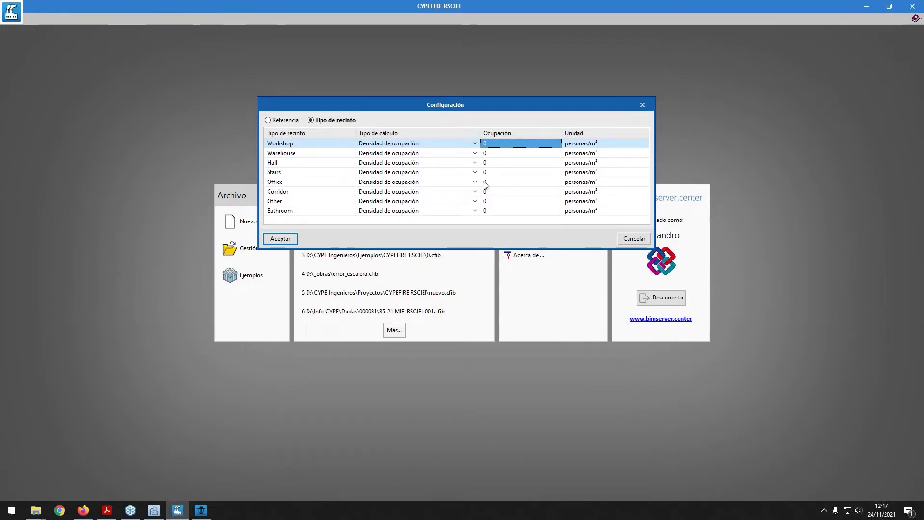
{"action": "left_click", "coordinate": [476, 144]}
{"action": "left_click", "coordinate": [477, 144]}
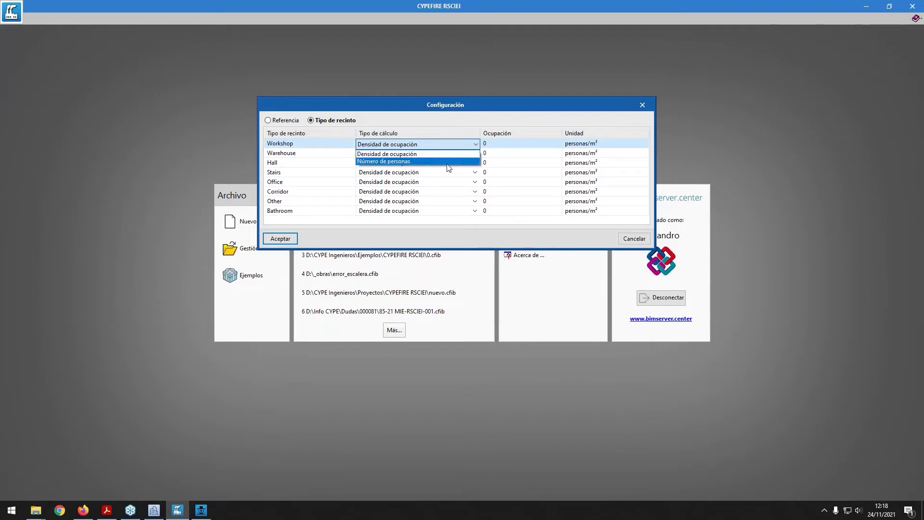
{"action": "left_click", "coordinate": [464, 161]}
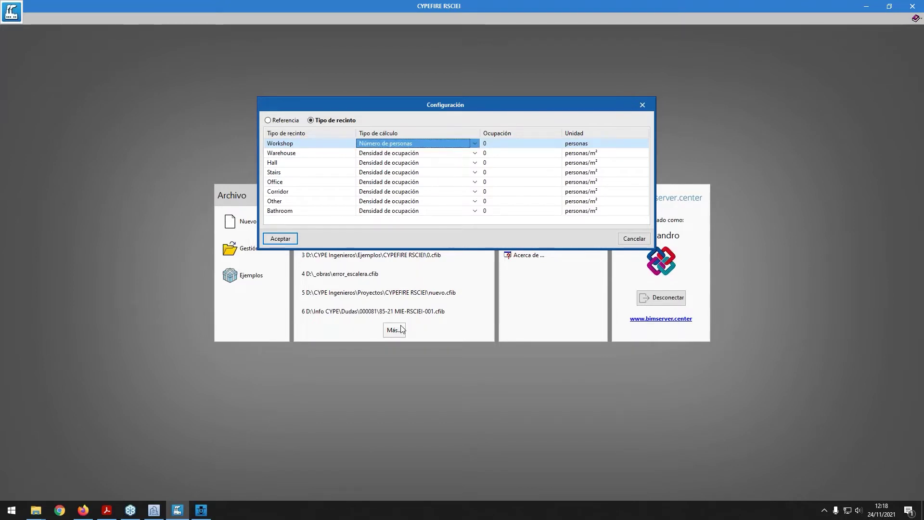
{"action": "left_click", "coordinate": [504, 144]}
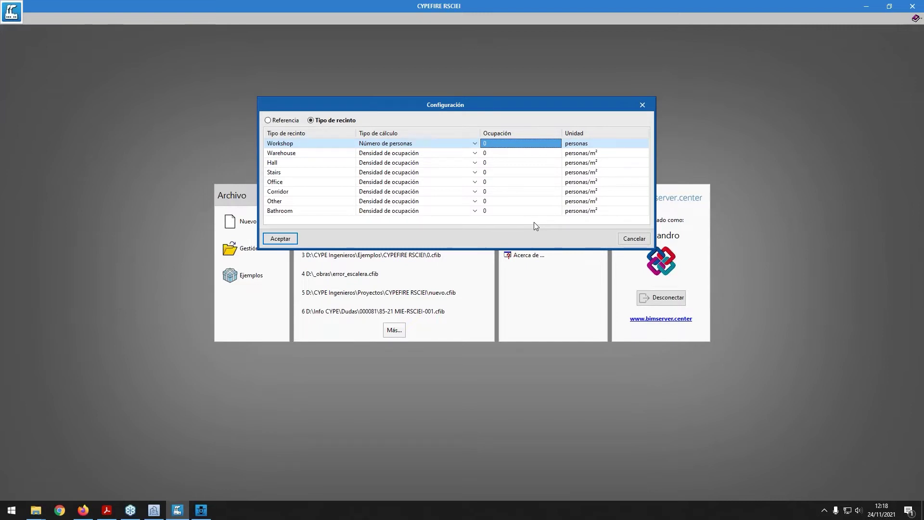
{"action": "left_click", "coordinate": [475, 144]}
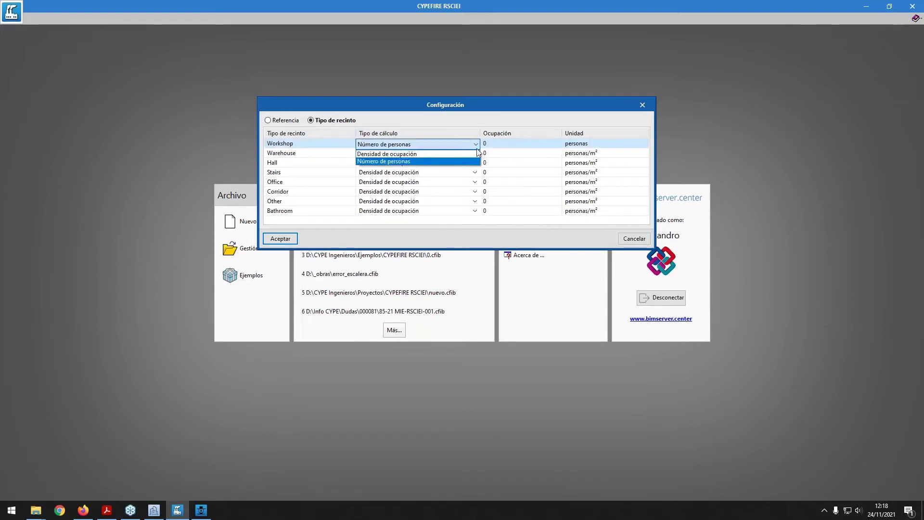
{"action": "left_click", "coordinate": [449, 154]}
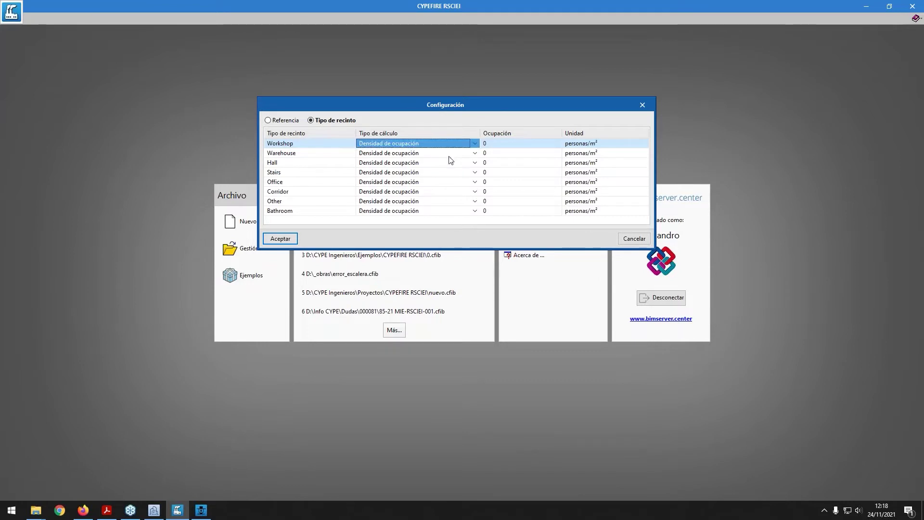
Set the occupancy calculation type of the Bathroom spaces to Número de personas
{"action": "left_click", "coordinate": [362, 210]}
{"action": "left_click", "coordinate": [330, 214]}
{"action": "left_click", "coordinate": [373, 214]}
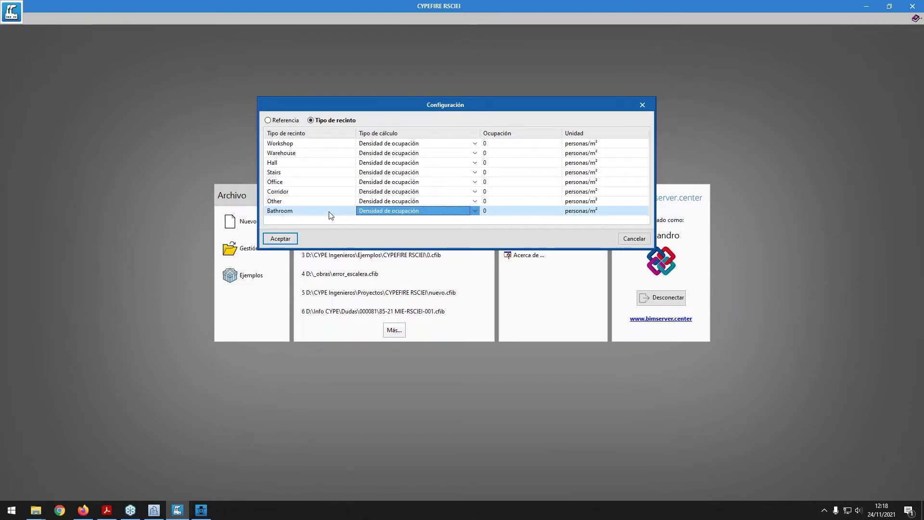
{"action": "left_click", "coordinate": [475, 211]}
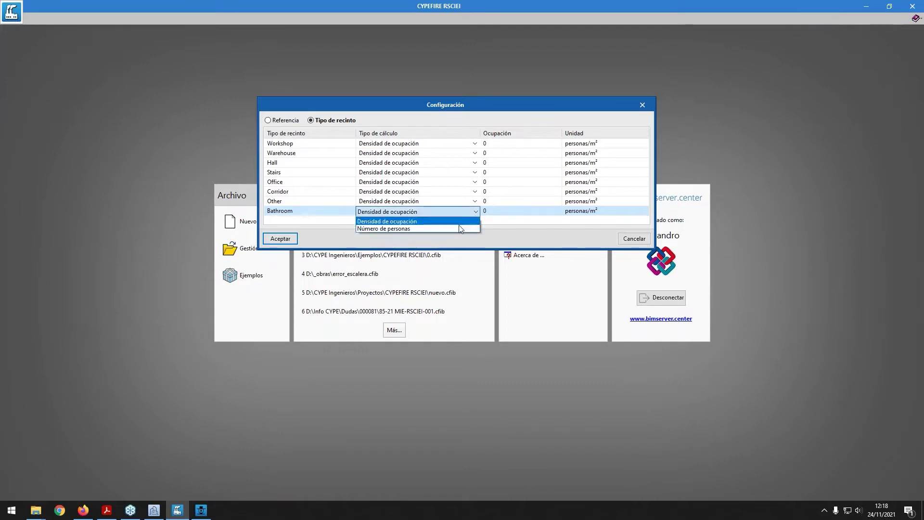
{"action": "left_click", "coordinate": [444, 228]}
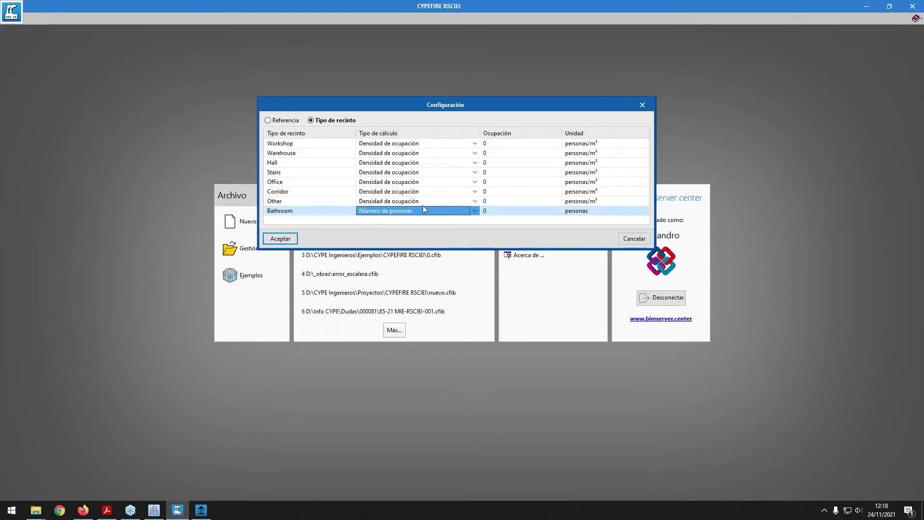
Set the occupancy calculation type of all room types from Workshop to Bathroom to Número de personas and accept the configuration
{"action": "left_click_drag", "start_coordinate": [406, 213], "coordinate": [414, 145]}
{"action": "left_click", "coordinate": [476, 144]}
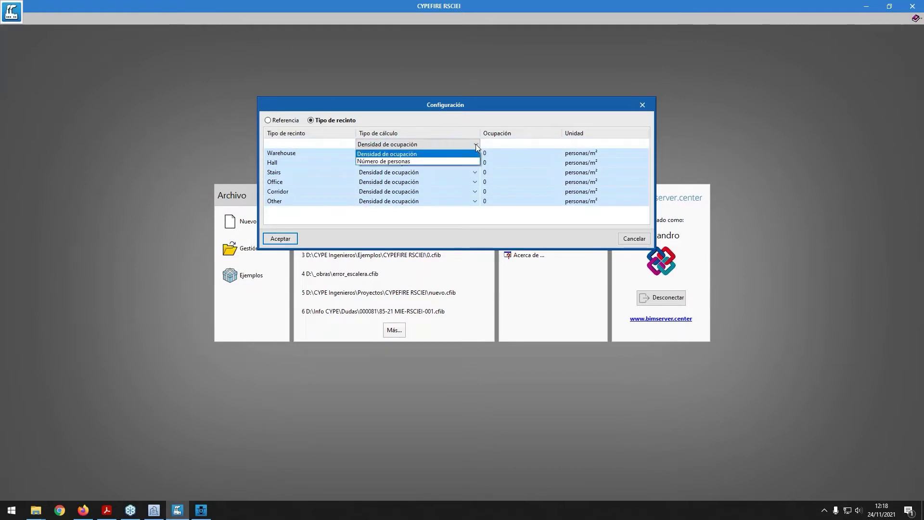
{"action": "left_click", "coordinate": [457, 160]}
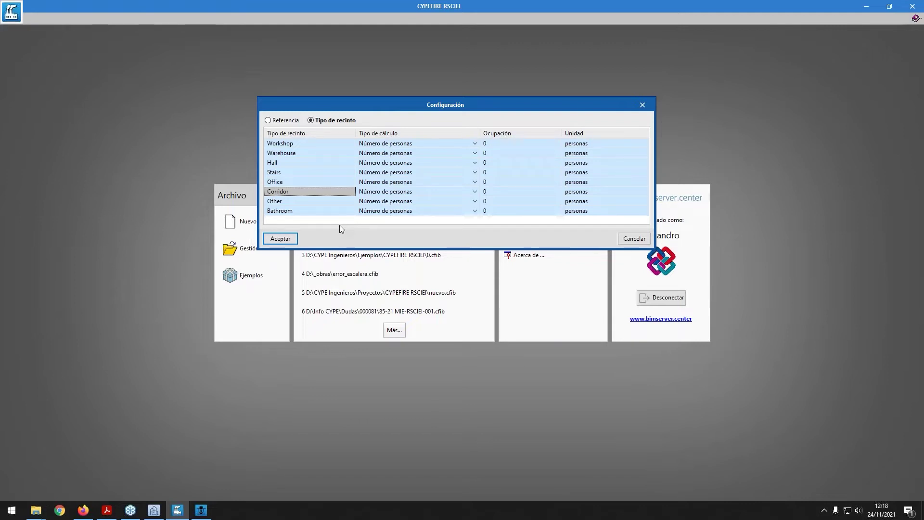
{"action": "left_click", "coordinate": [284, 238]}
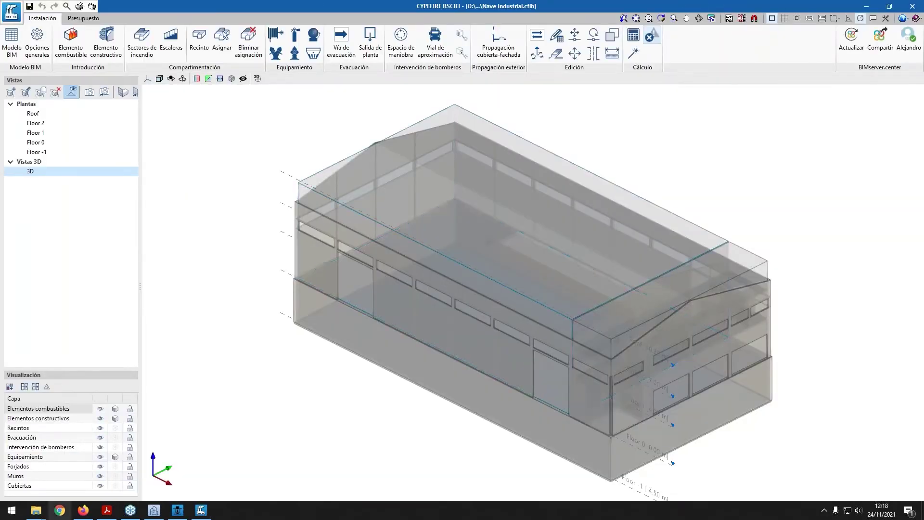
Hide the Recintos layer in the 3D view
{"action": "left_click", "coordinate": [100, 428]}
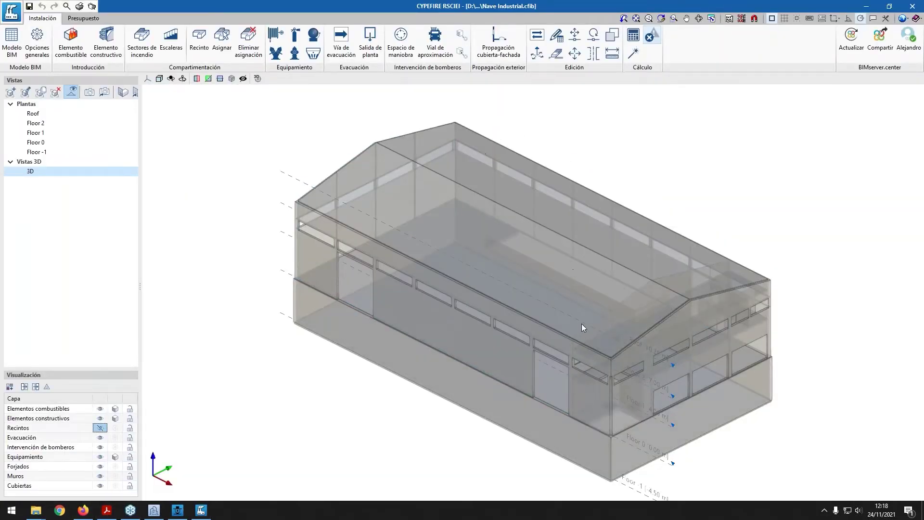
Open the Floor 1 plan and make the Recintos layer visible over the block of small rooms
{"action": "left_click", "coordinate": [35, 132]}
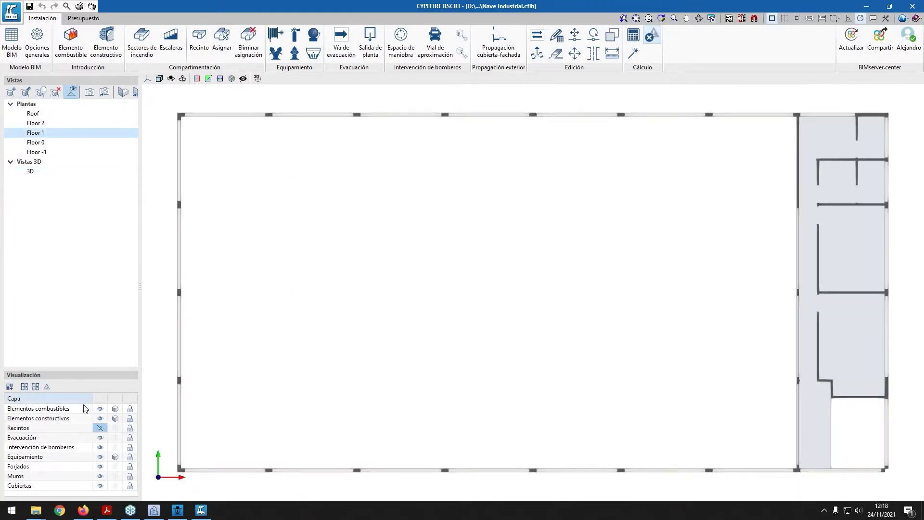
{"action": "middle_click_drag", "start_coordinate": [873, 438], "coordinate": [531, 331]}
{"action": "middle_click_drag", "start_coordinate": [527, 236], "coordinate": [478, 317]}
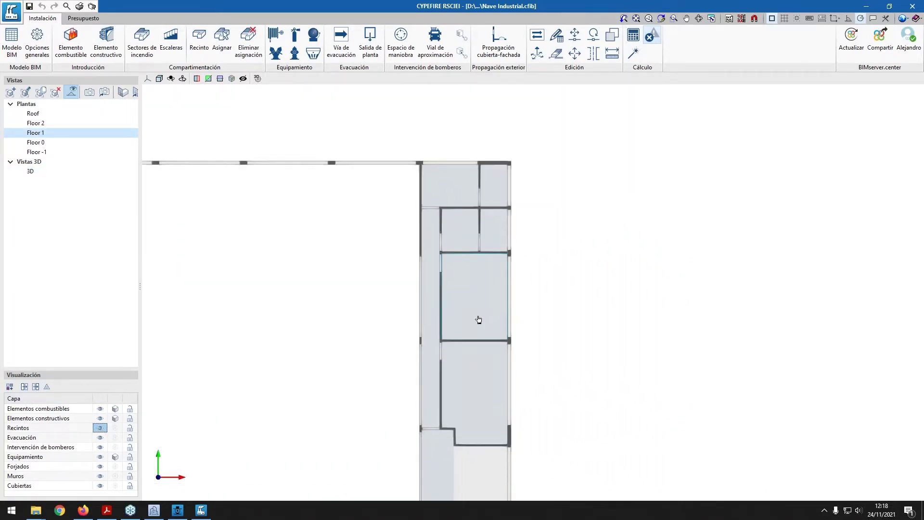
Check the occupancy data of the bathroom and toilet rooms on Floor 1 without changing them
{"action": "left_click", "coordinate": [449, 176]}
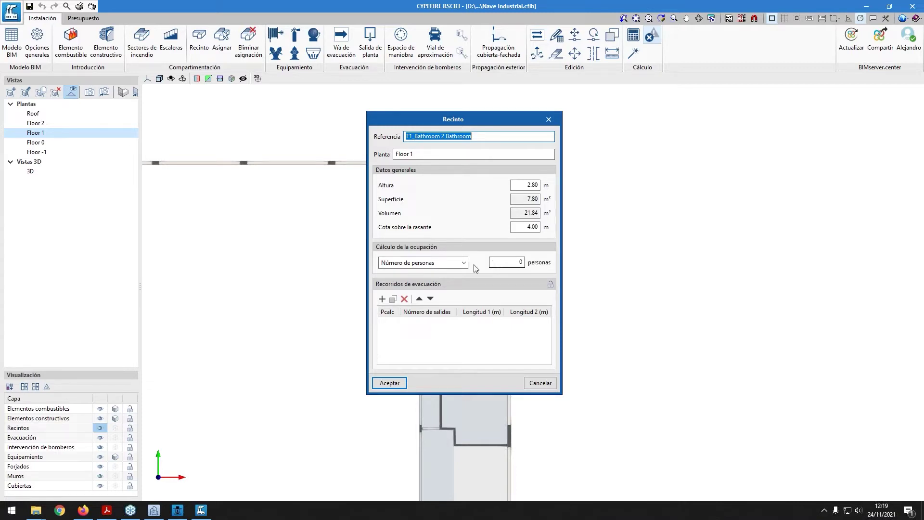
{"action": "key", "text": "Escape"}
{"action": "left_click", "coordinate": [467, 235]}
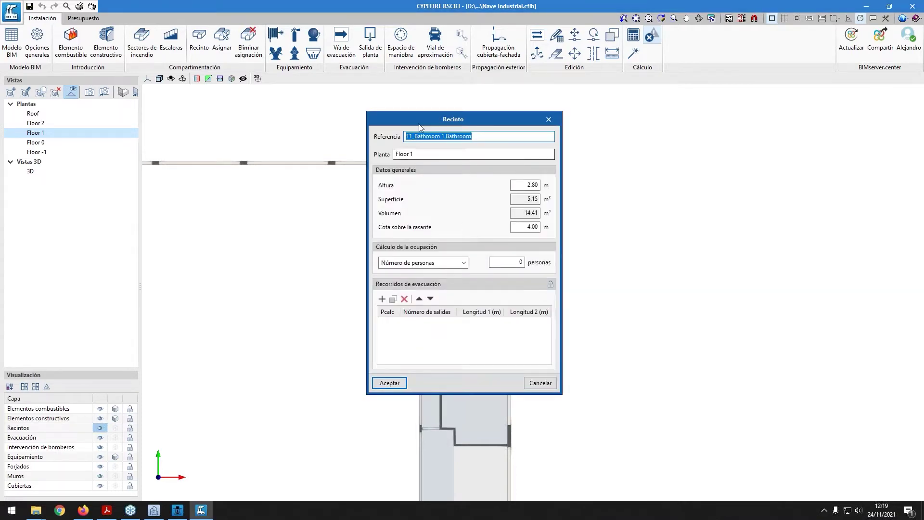
{"action": "key", "text": "Escape"}
{"action": "left_click", "coordinate": [495, 190]}
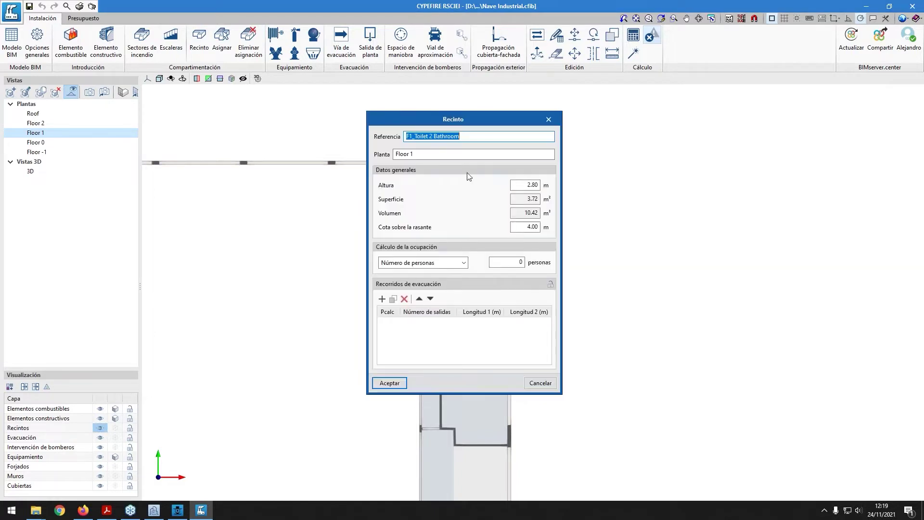
{"action": "key", "text": "Escape"}
{"action": "left_click", "coordinate": [510, 209]}
{"action": "key", "text": "Escape"}
{"action": "left_click", "coordinate": [505, 231]}
{"action": "key", "text": "Escape"}
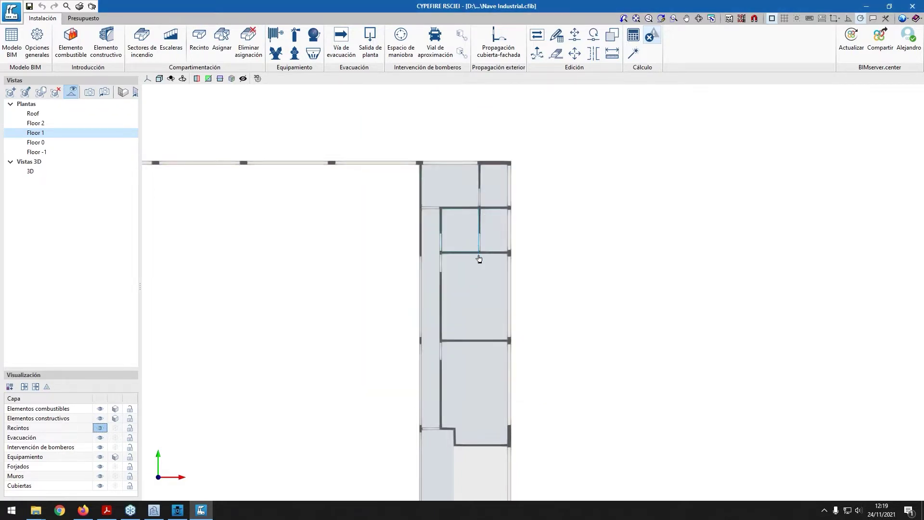
Set the occupancy of the F1_Office 2 Office room on Floor 1 to 4 people
{"action": "left_click", "coordinate": [474, 291]}
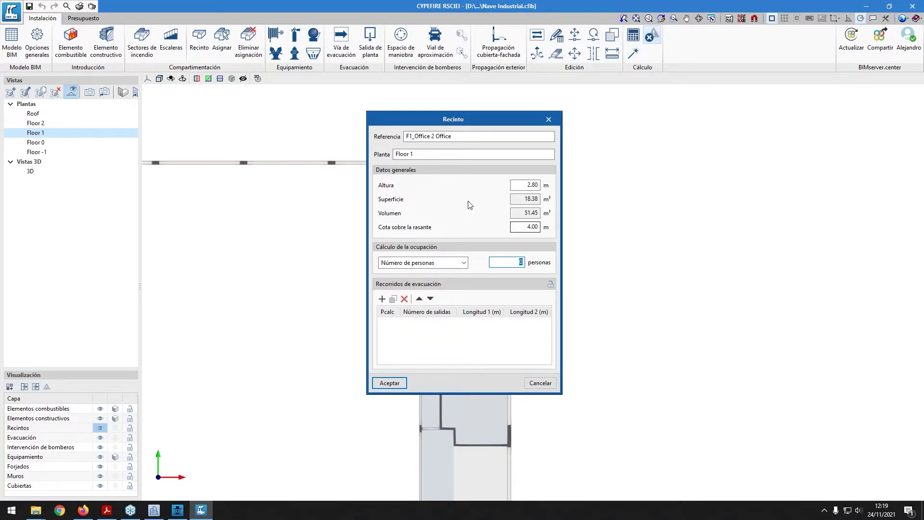
{"action": "left_click_drag", "start_coordinate": [461, 121], "coordinate": [714, 126]}
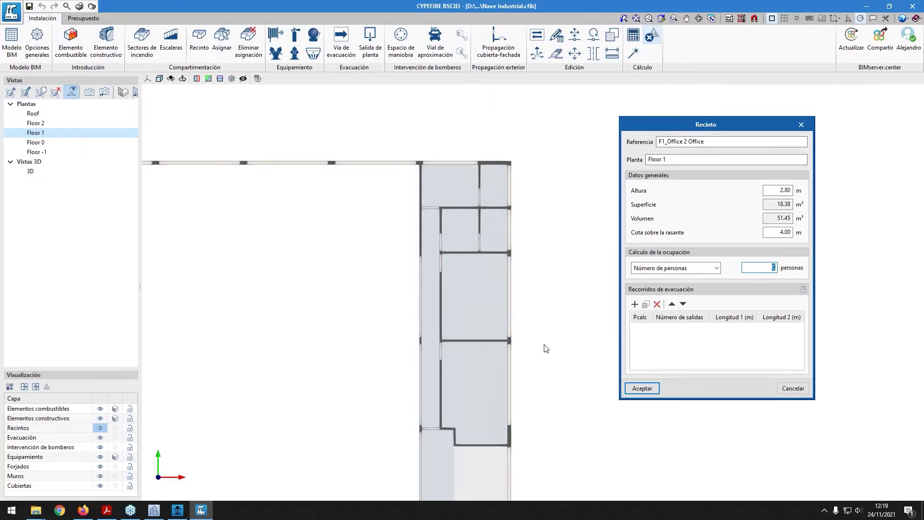
{"action": "type", "text": "4"}
{"action": "left_click", "coordinate": [648, 389]}
Set the occupancy of the F1_Office 1 Office room on Floor 1 to 4 people
{"action": "left_click", "coordinate": [468, 380]}
{"action": "left_click", "coordinate": [519, 262]}
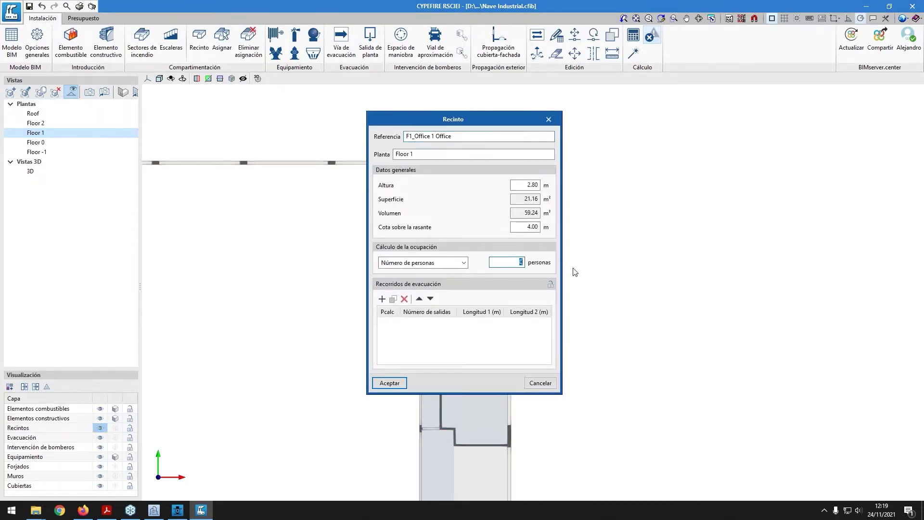
{"action": "type", "text": "4"}
{"action": "left_click", "coordinate": [405, 384]}
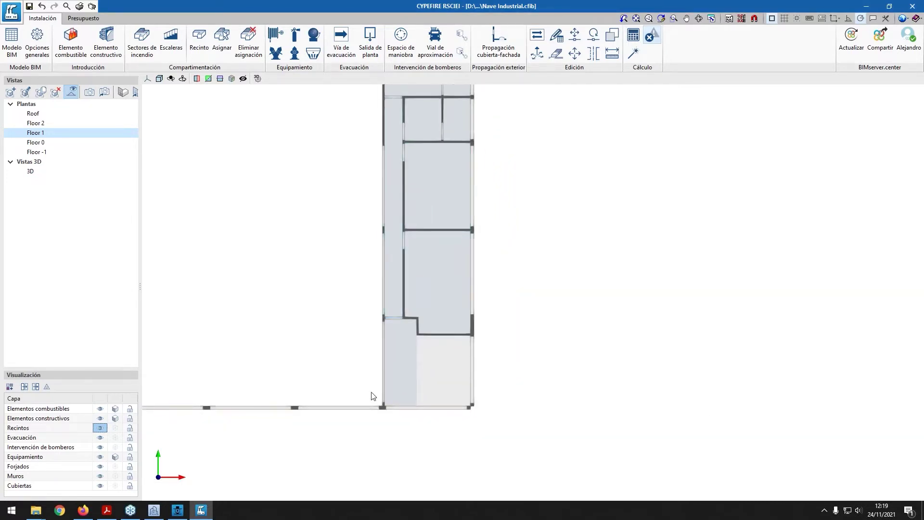
Set the occupancy of the F0_Hall Hall room on Floor 0 to 10 people
{"action": "left_click", "coordinate": [36, 142]}
{"action": "middle_click_drag", "start_coordinate": [251, 300], "coordinate": [437, 407]}
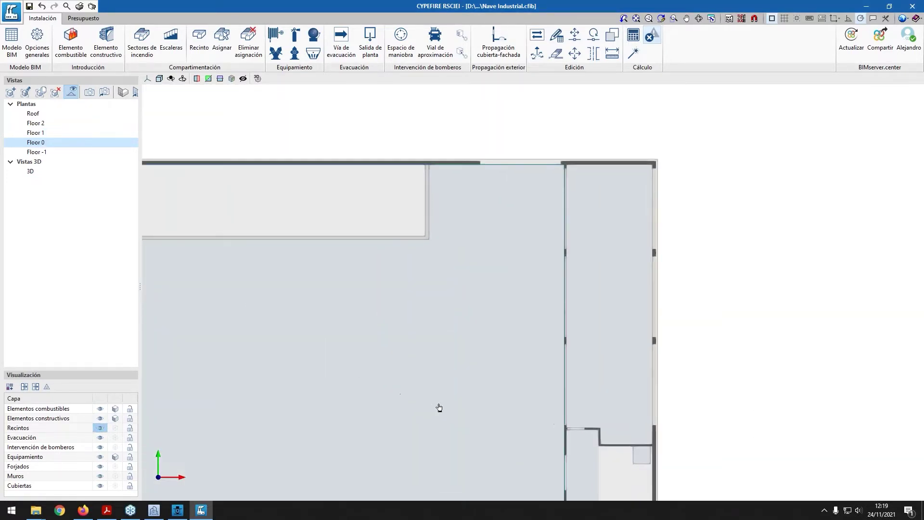
{"action": "left_click", "coordinate": [438, 406]}
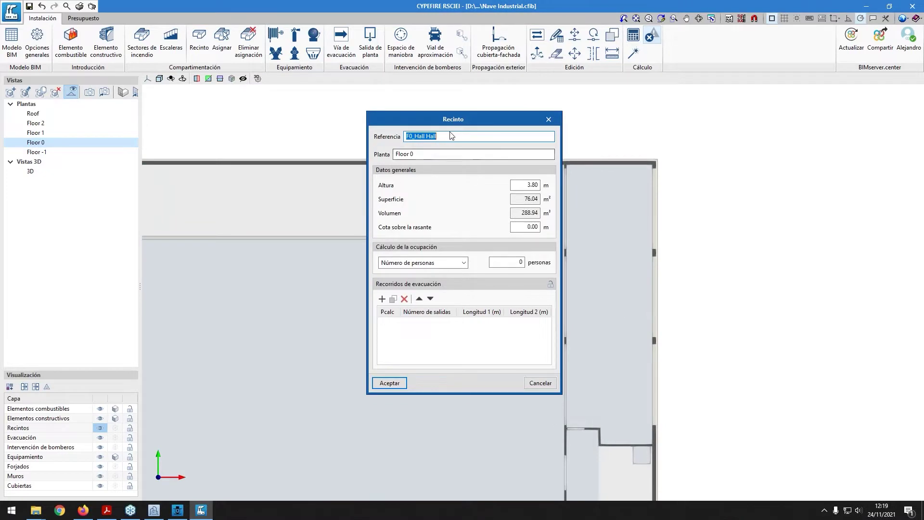
{"action": "double_click", "coordinate": [510, 263]}
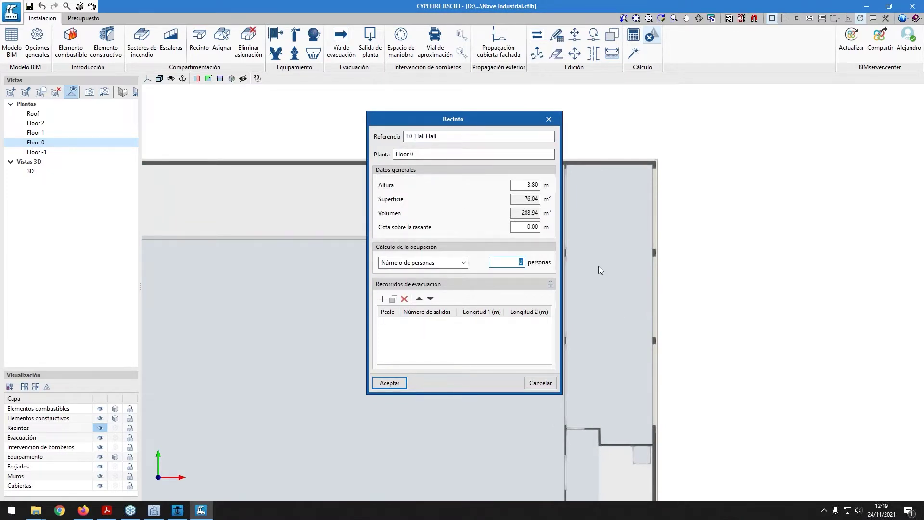
{"action": "type", "text": "10"}
{"action": "left_click", "coordinate": [394, 385]}
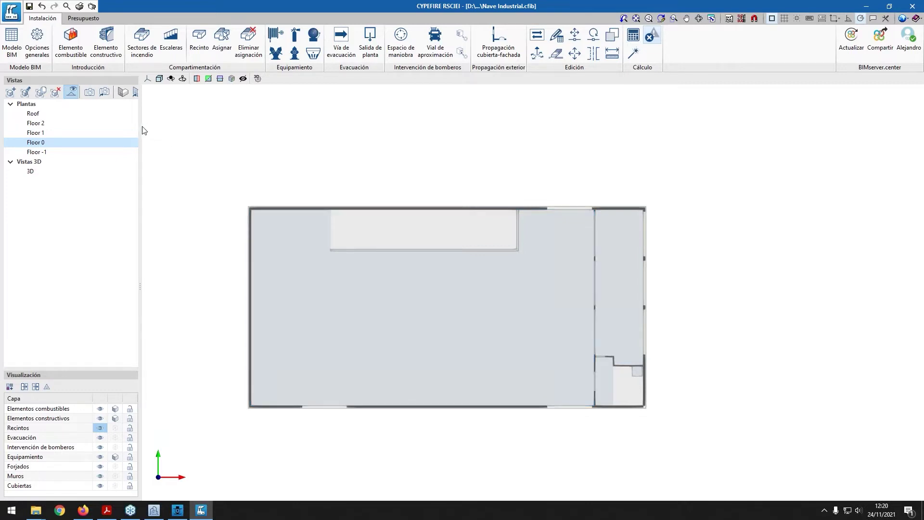
Review the occupant number calculation for fire sectors in the general options and accept it as it is
{"action": "middle_click_drag", "start_coordinate": [582, 308], "coordinate": [559, 303]}
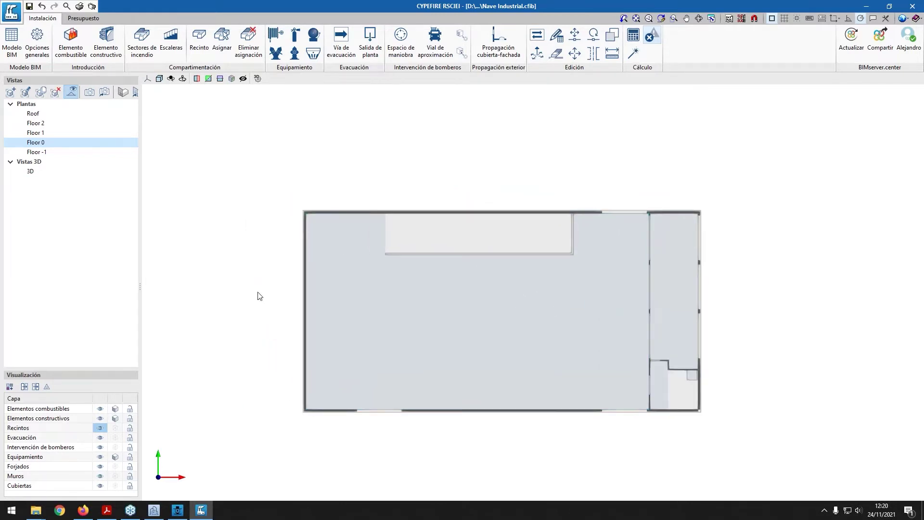
{"action": "left_click", "coordinate": [43, 56]}
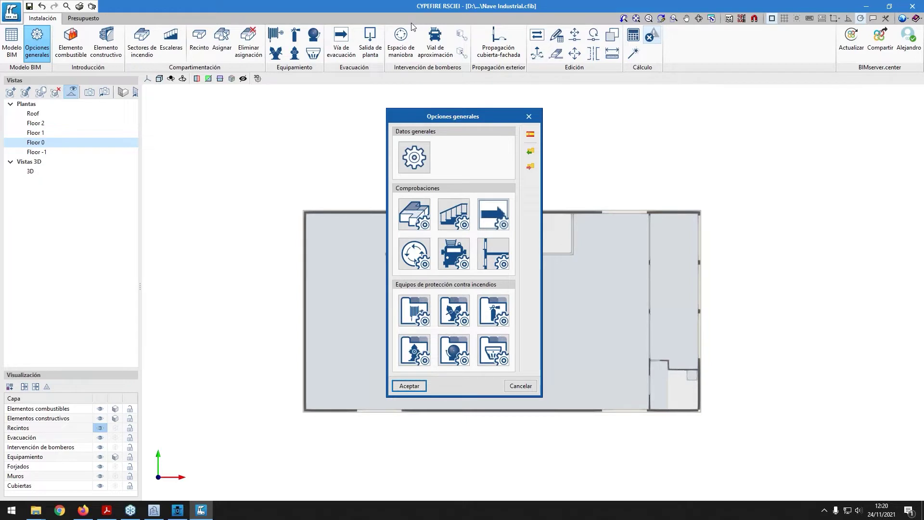
{"action": "left_click", "coordinate": [415, 158]}
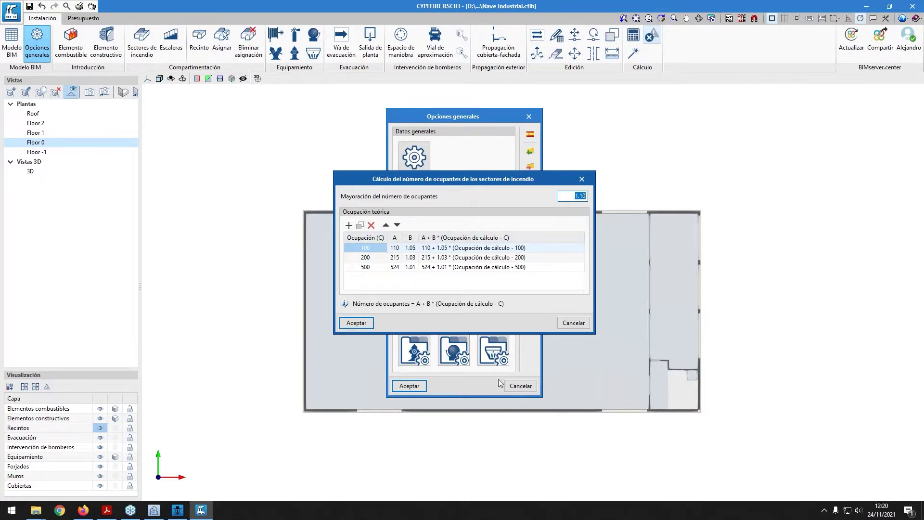
{"action": "left_click", "coordinate": [357, 323]}
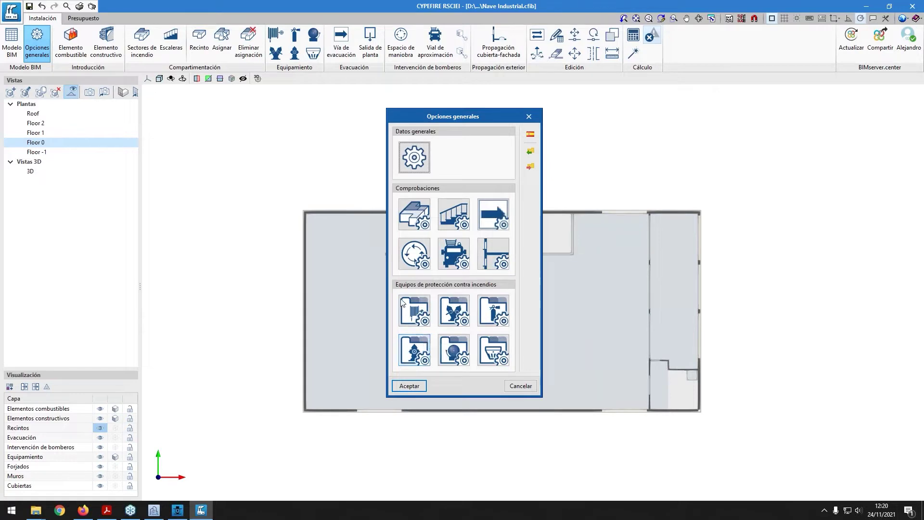
Open the checks applicable to fire sectors and go through establishment types A to E
{"action": "left_click", "coordinate": [414, 216]}
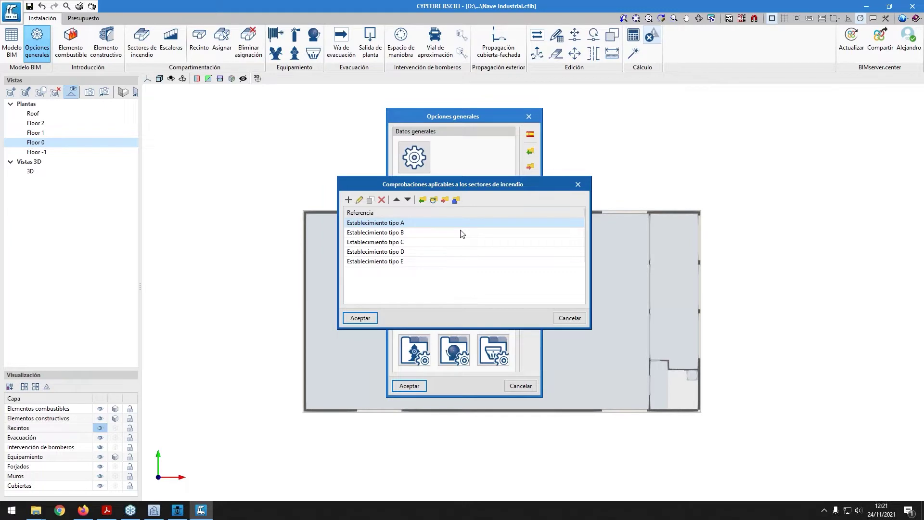
{"action": "left_click", "coordinate": [403, 234]}
{"action": "left_click", "coordinate": [404, 244]}
{"action": "left_click", "coordinate": [405, 252]}
{"action": "left_click", "coordinate": [407, 262]}
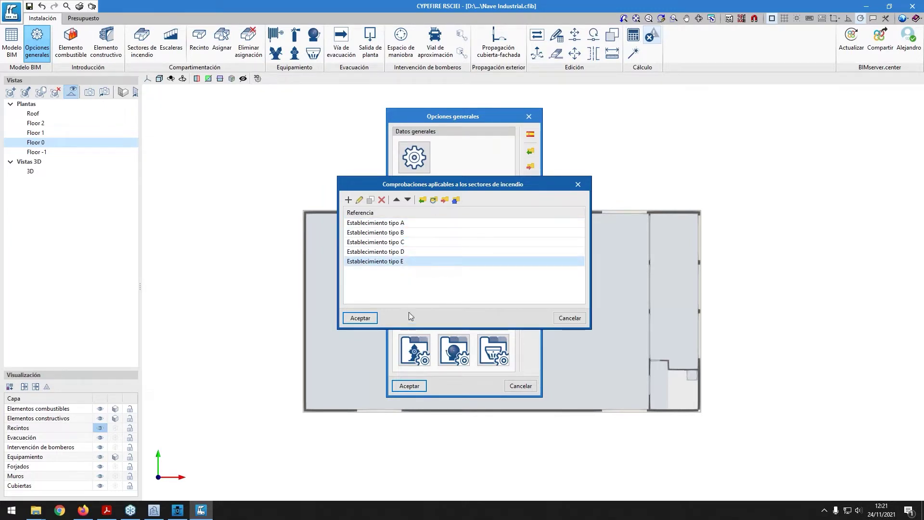
Examine the description and checks of Establecimiento tipo A, keeping its original data
{"action": "double_click", "coordinate": [404, 223]}
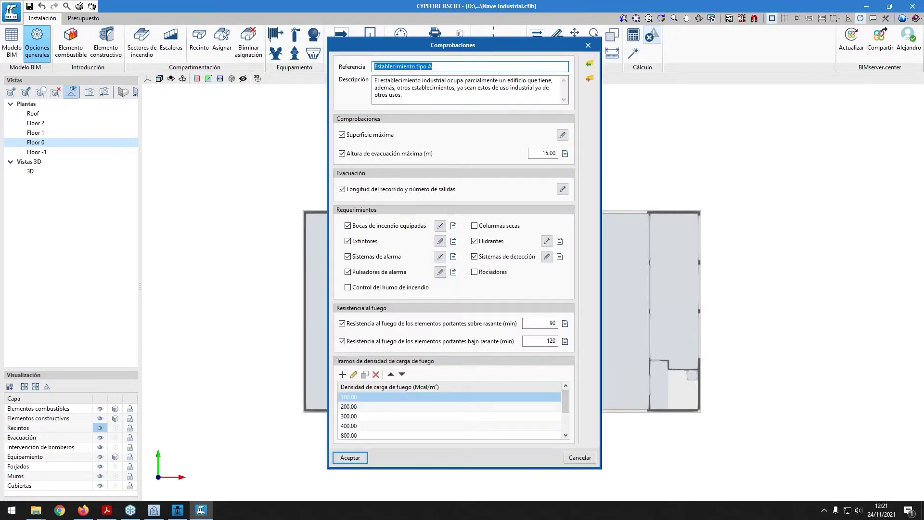
{"action": "left_click_drag", "start_coordinate": [444, 57], "coordinate": [574, 65]}
{"action": "left_click", "coordinate": [558, 101]}
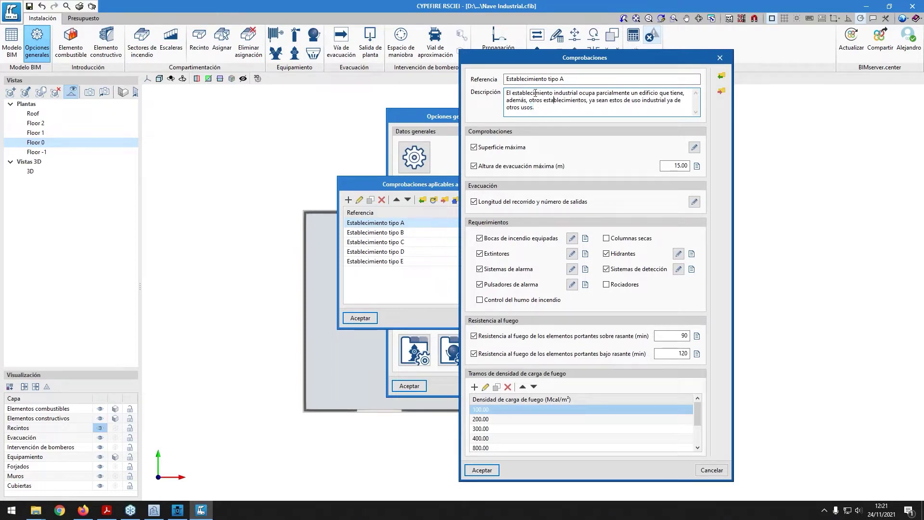
{"action": "left_click_drag", "start_coordinate": [516, 79], "coordinate": [565, 81]}
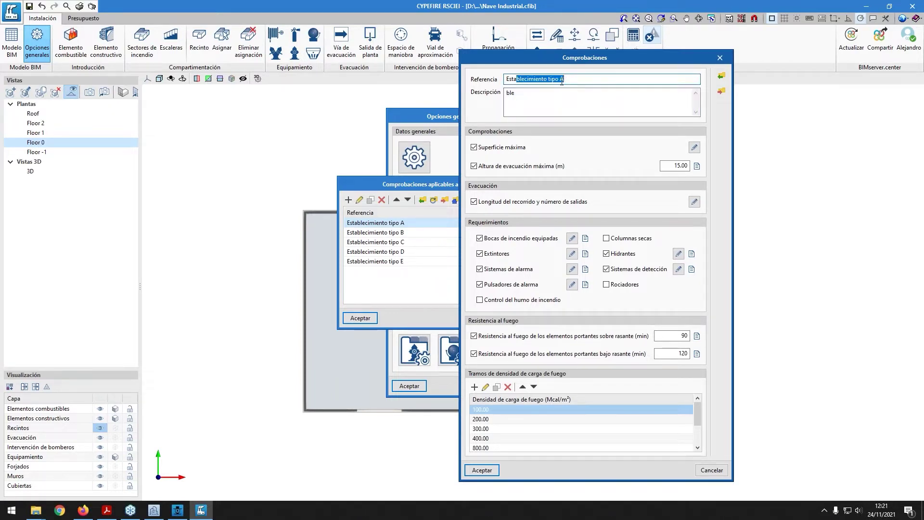
{"action": "key", "text": "Escape"}
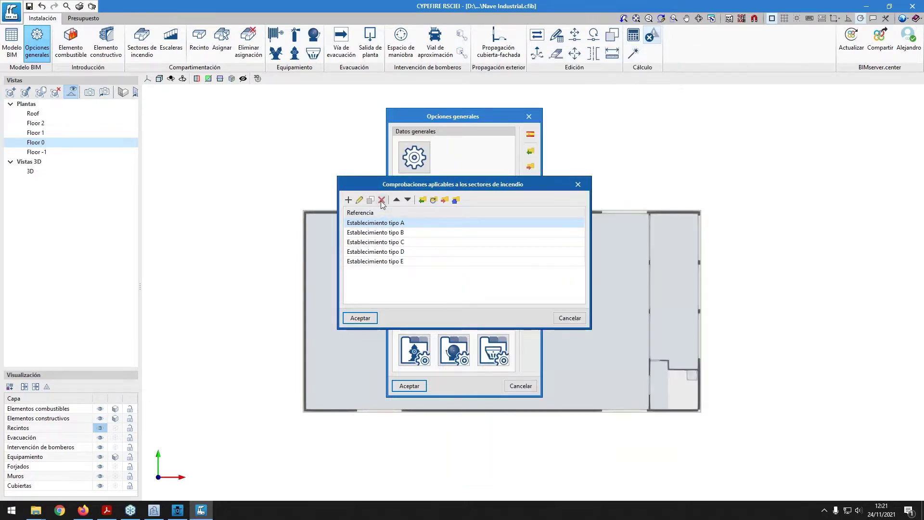
{"action": "double_click", "coordinate": [386, 224]}
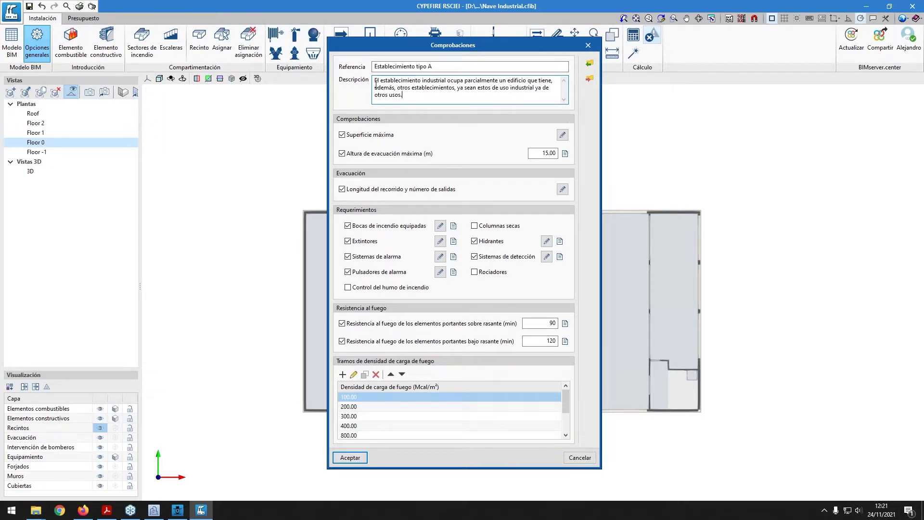
{"action": "left_click", "coordinate": [350, 458]}
Examine the descriptions and checks of Establecimiento tipo C and Establecimiento tipo D
{"action": "double_click", "coordinate": [412, 240]}
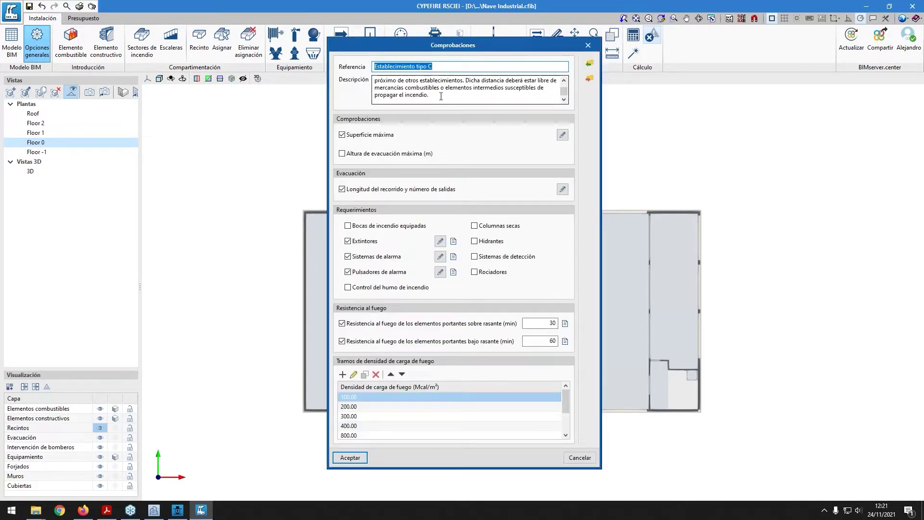
{"action": "scroll", "coordinate": [443, 87], "scroll_direction": "up", "scroll_amount": 2}
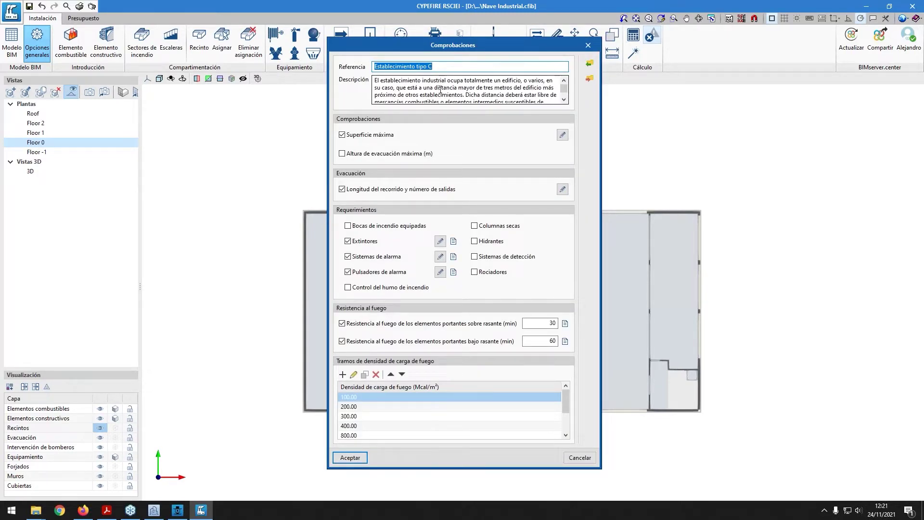
{"action": "key", "text": "Return"}
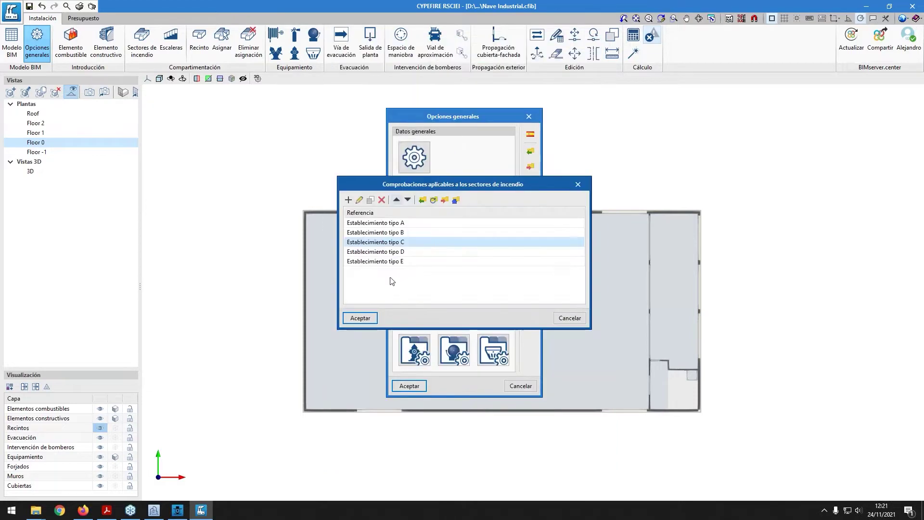
{"action": "double_click", "coordinate": [398, 254]}
{"action": "left_click", "coordinate": [441, 90]}
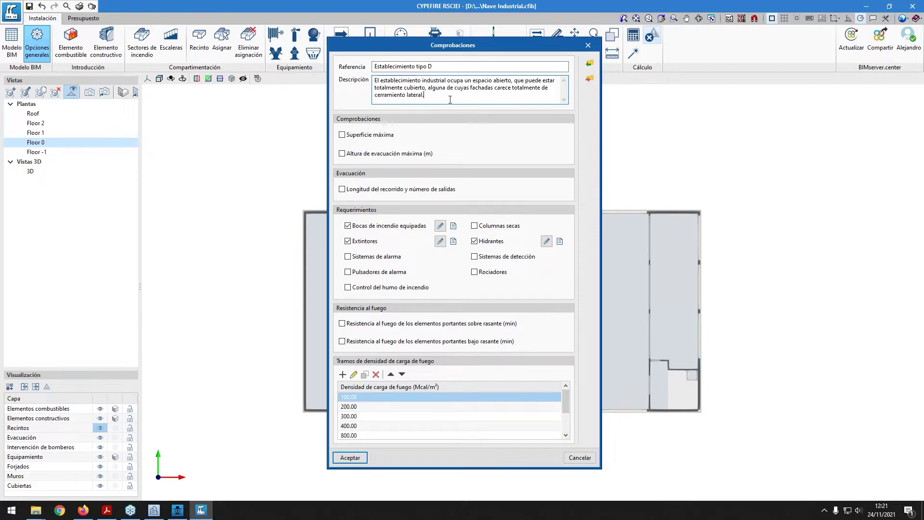
{"action": "key", "text": "Return"}
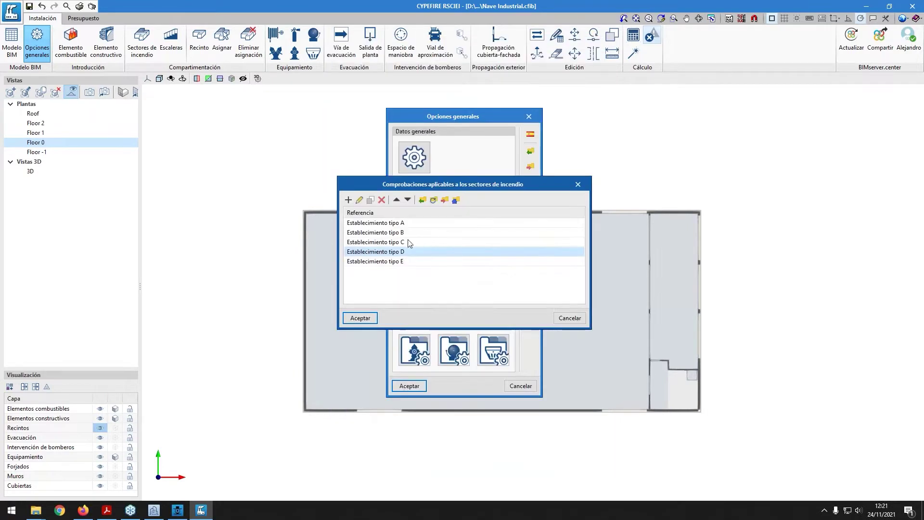
Examine the description and checks of Establecimiento tipo B, and accept the list of fire sector checks
{"action": "left_click", "coordinate": [405, 243]}
{"action": "left_click", "coordinate": [407, 235]}
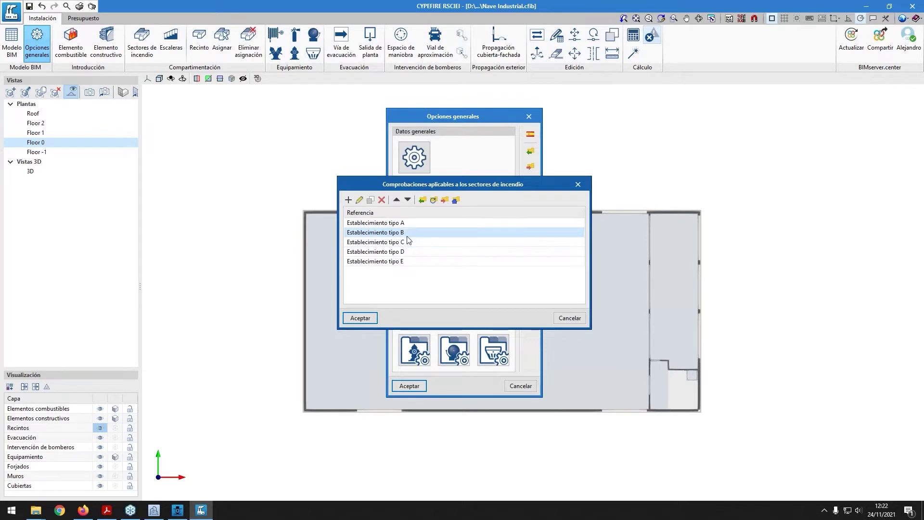
{"action": "double_click", "coordinate": [407, 234]}
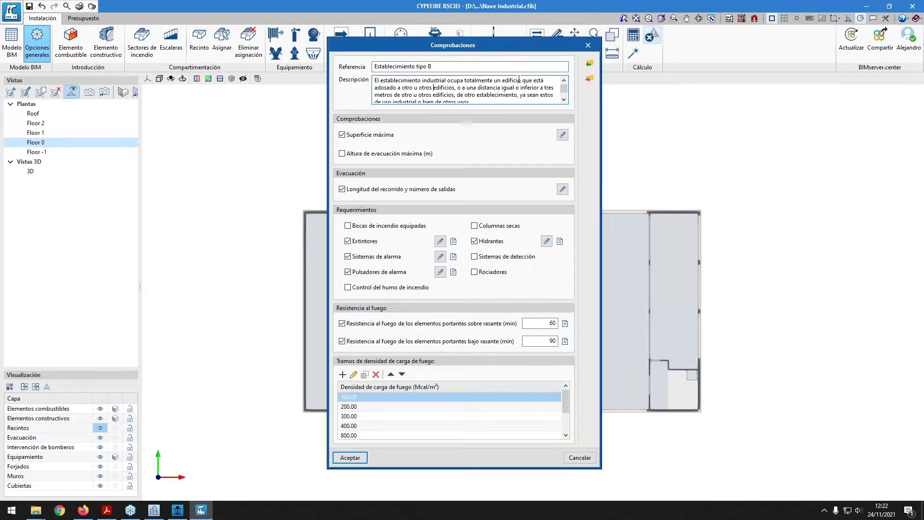
{"action": "key", "text": "Escape"}
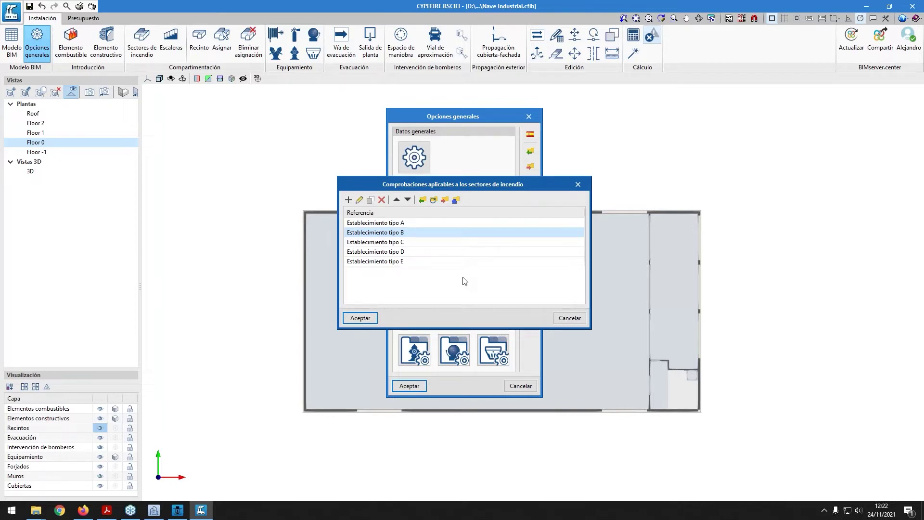
{"action": "key", "text": "Return"}
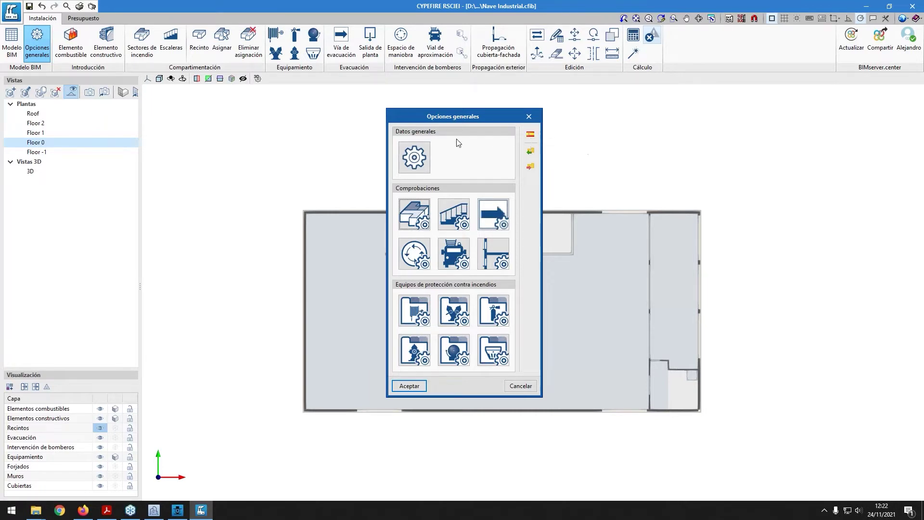
Review the list of checks applicable to stairs, with its No protegida and Protegida entries, and accept it
{"action": "left_click", "coordinate": [448, 222]}
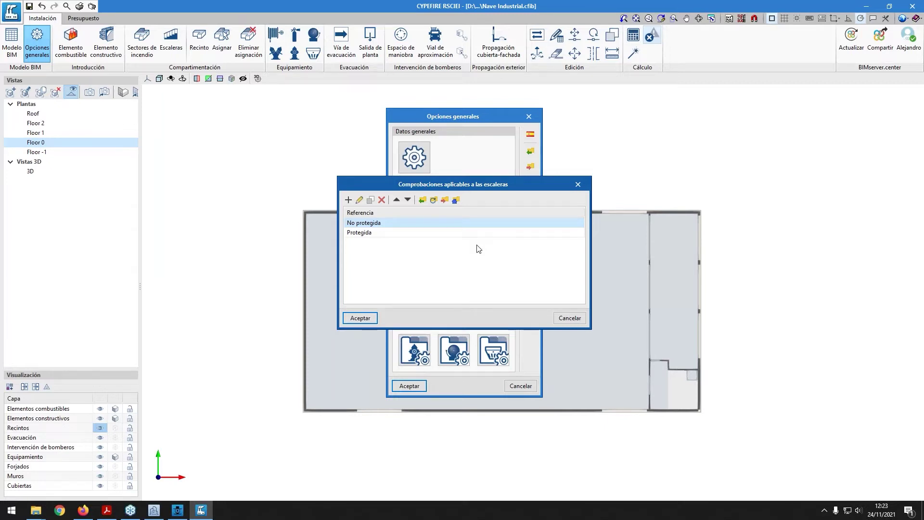
{"action": "key", "text": "Return"}
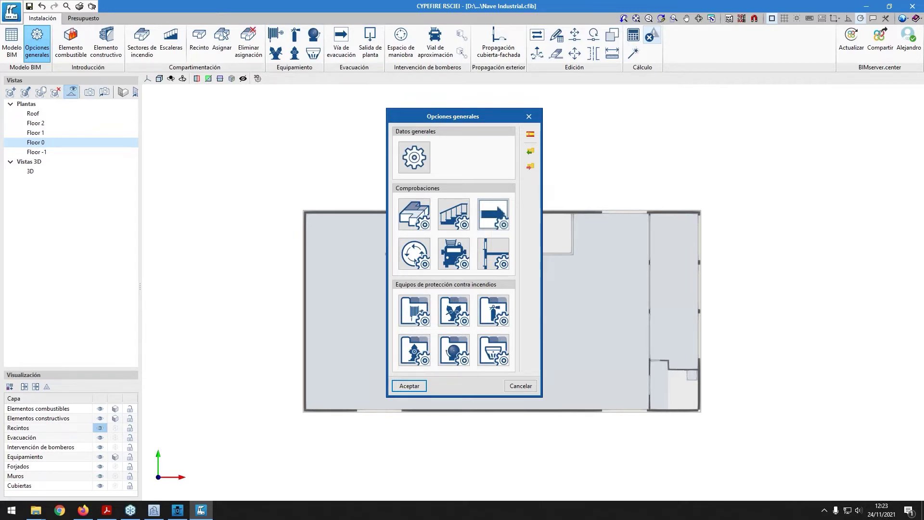
Delete Establecimiento tipo A to tipo E from the checks applicable to fire sectors and accept the list
{"action": "left_click", "coordinate": [426, 211]}
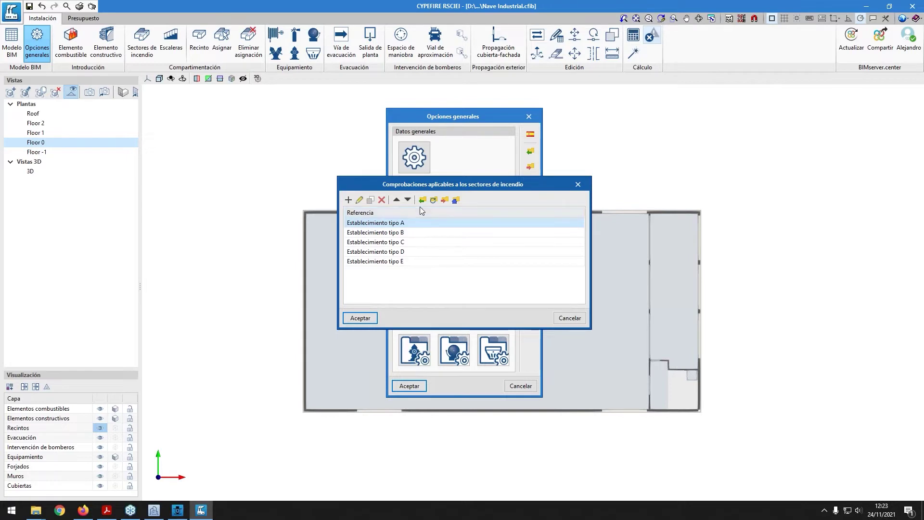
{"action": "left_click", "coordinate": [382, 200]}
{"action": "left_click", "coordinate": [382, 200]}
{"action": "left_click", "coordinate": [382, 200]}
{"action": "left_click", "coordinate": [382, 199]}
{"action": "left_click", "coordinate": [382, 200]}
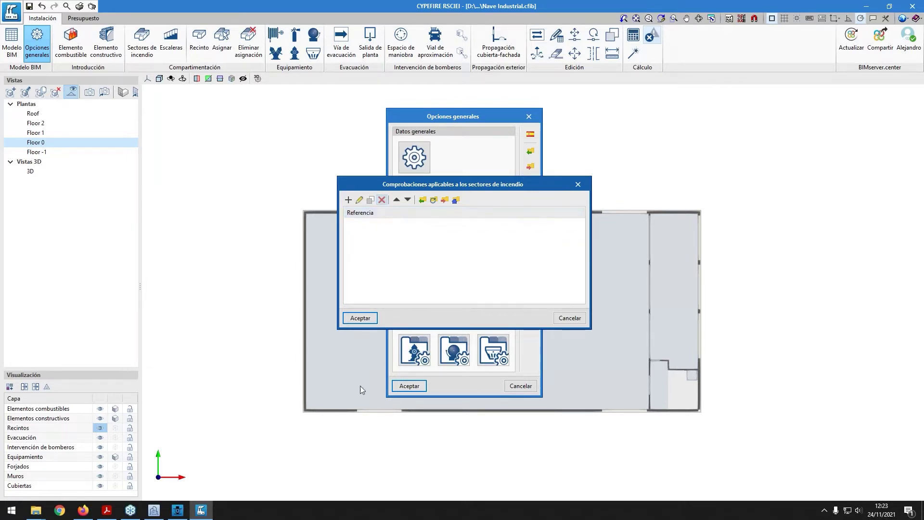
{"action": "left_click", "coordinate": [360, 318]}
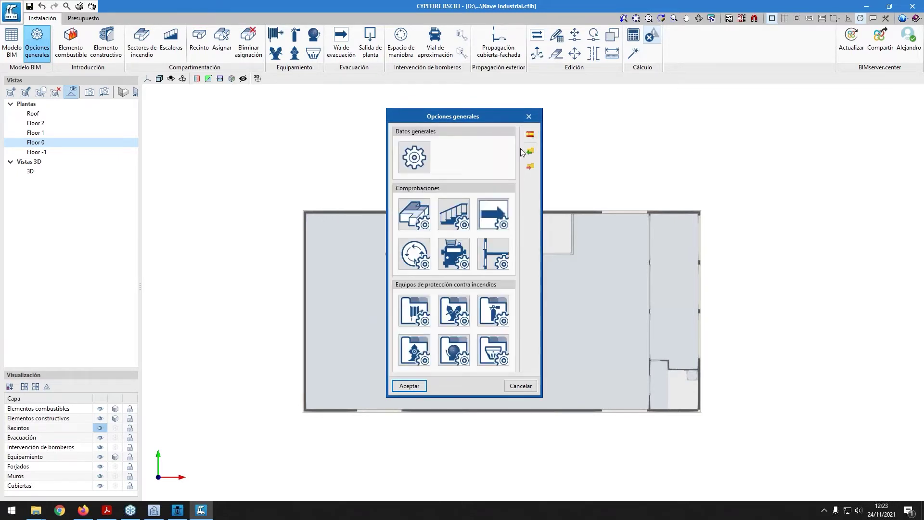
Open the checks of Establecimiento tipo C from the fire sector list
{"action": "left_click", "coordinate": [414, 214]}
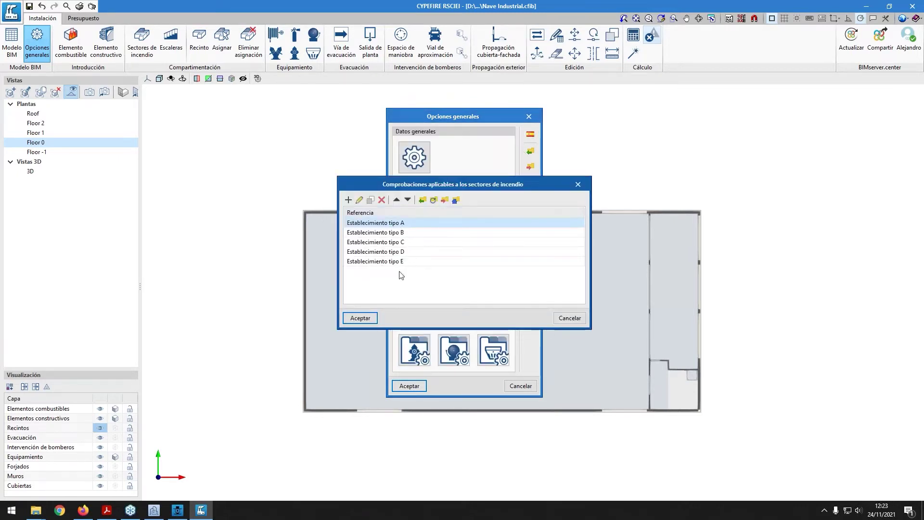
{"action": "left_click", "coordinate": [404, 243]}
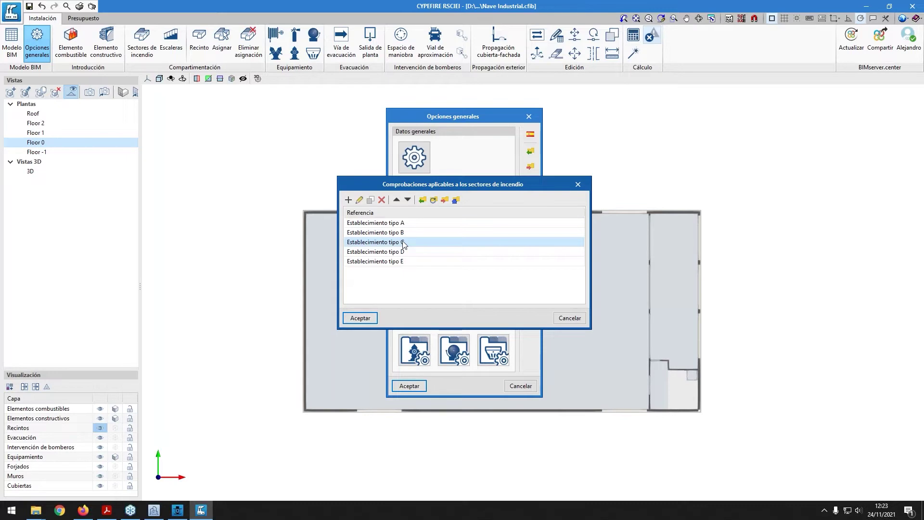
{"action": "double_click", "coordinate": [403, 242]}
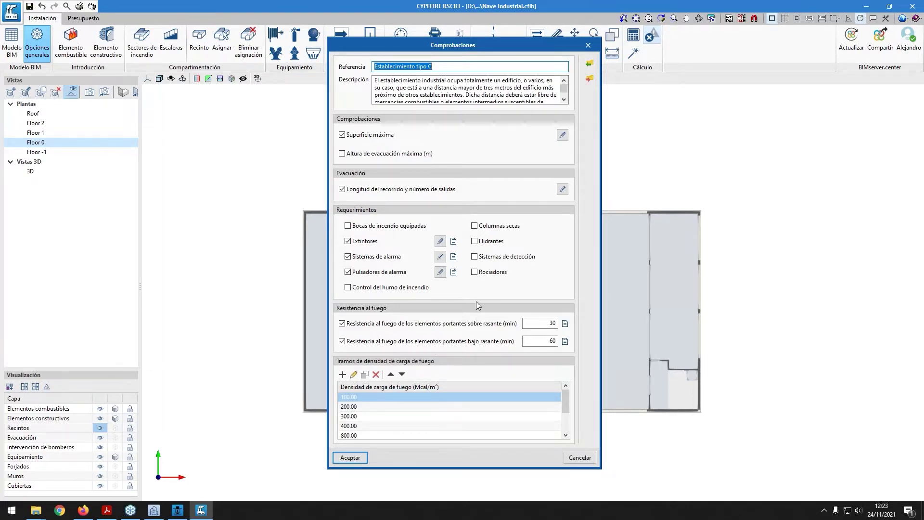
Try requiring Bocas de incendio equipadas for Establecimiento tipo C with 25 mm nominal diameter, 25 m maximum distance and 10.00 m evacuation height, and discard it
{"action": "left_click", "coordinate": [389, 226]}
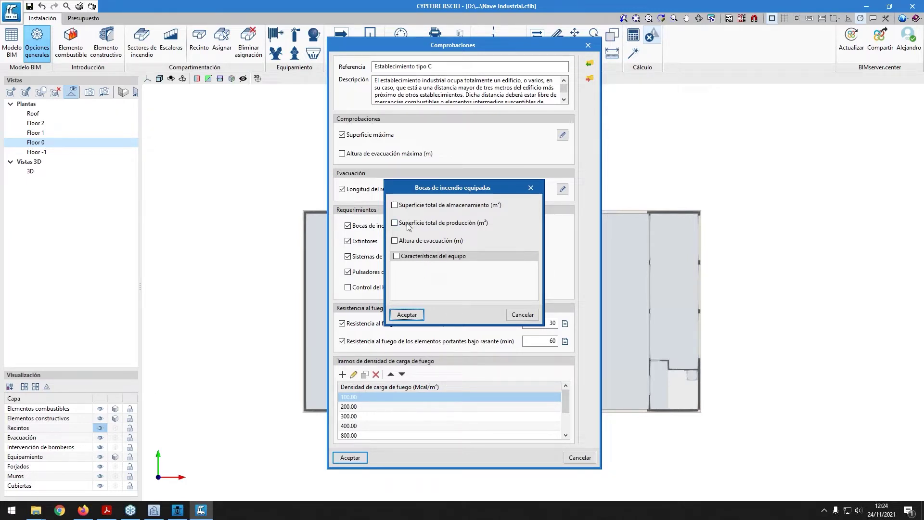
{"action": "left_click_drag", "start_coordinate": [434, 188], "coordinate": [518, 174]}
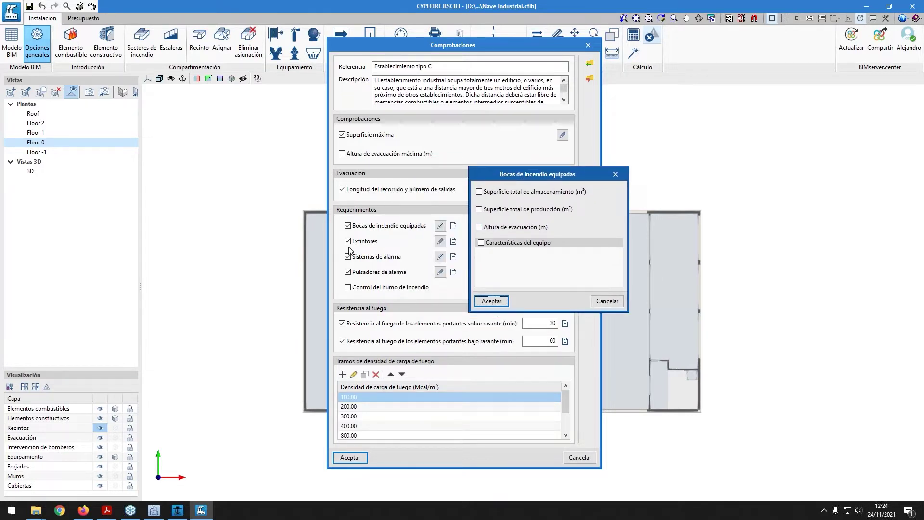
{"action": "left_click", "coordinate": [518, 243]}
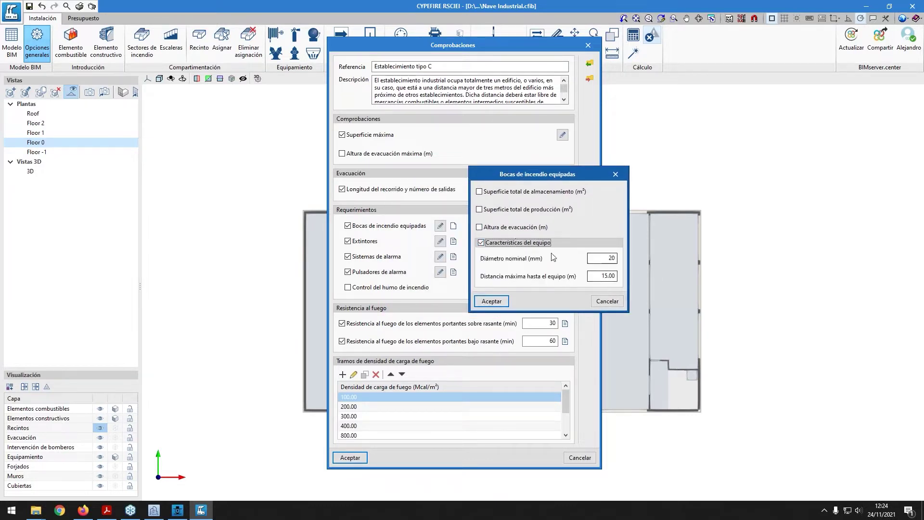
{"action": "key", "text": "Tab"}
{"action": "type", "text": "25"}
{"action": "key", "text": "Tab"}
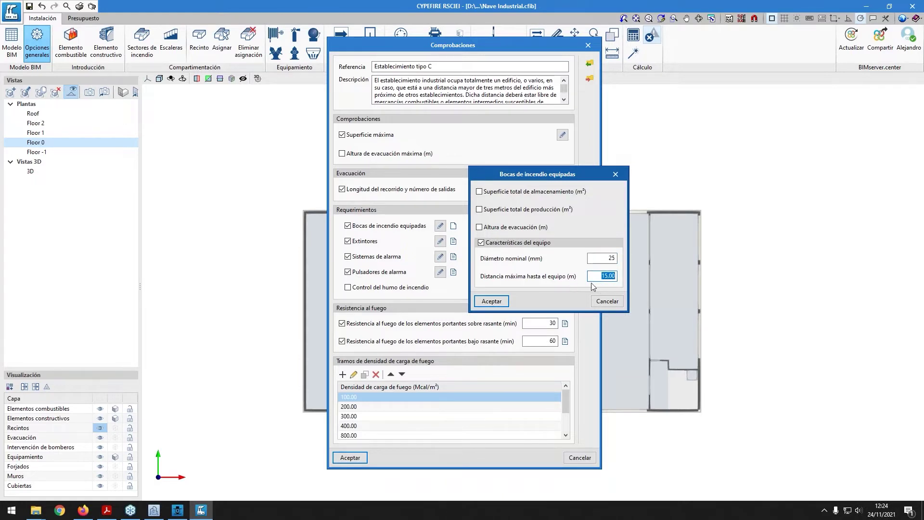
{"action": "type", "text": "25"}
{"action": "left_click", "coordinate": [522, 230]}
{"action": "left_click", "coordinate": [601, 229]}
{"action": "type", "text": "10.00"}
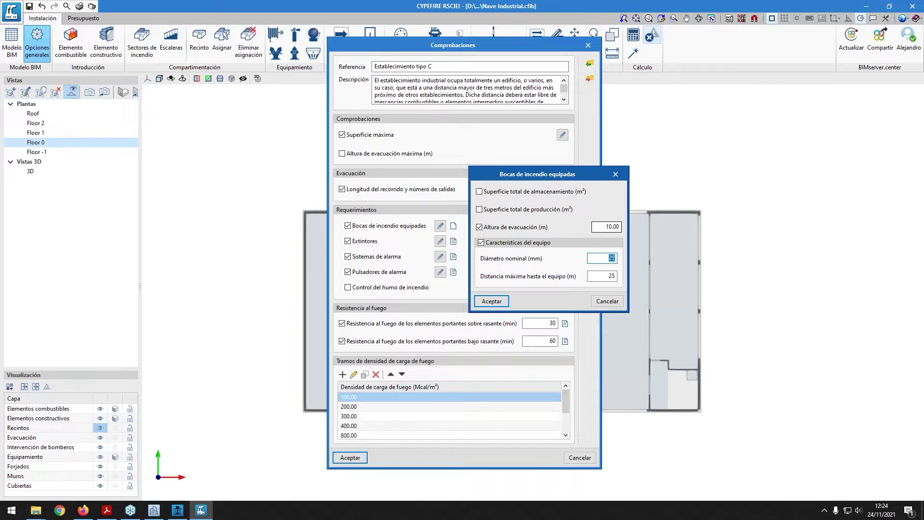
{"action": "left_click", "coordinate": [602, 303]}
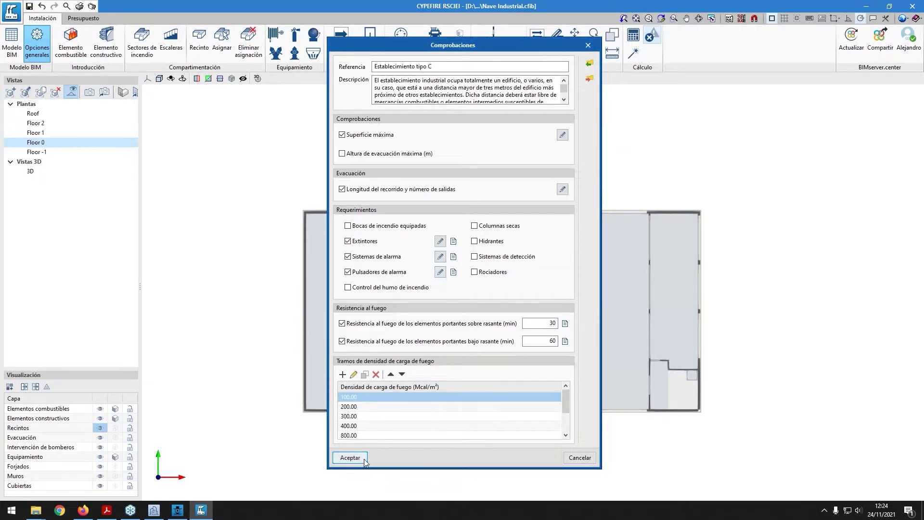
Accept the Establecimiento tipo C checks, the list of fire sector checks and the general options
{"action": "left_click_drag", "start_coordinate": [503, 40], "coordinate": [498, 14]}
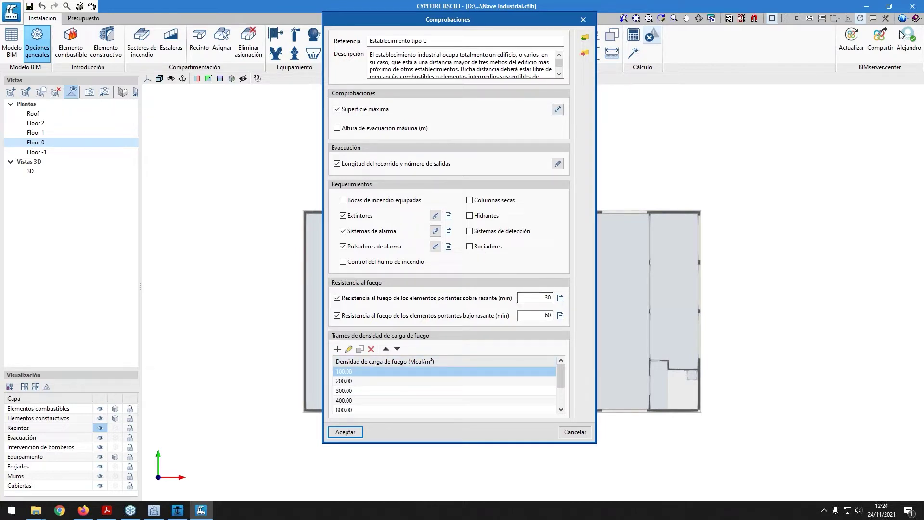
{"action": "left_click", "coordinate": [345, 432]}
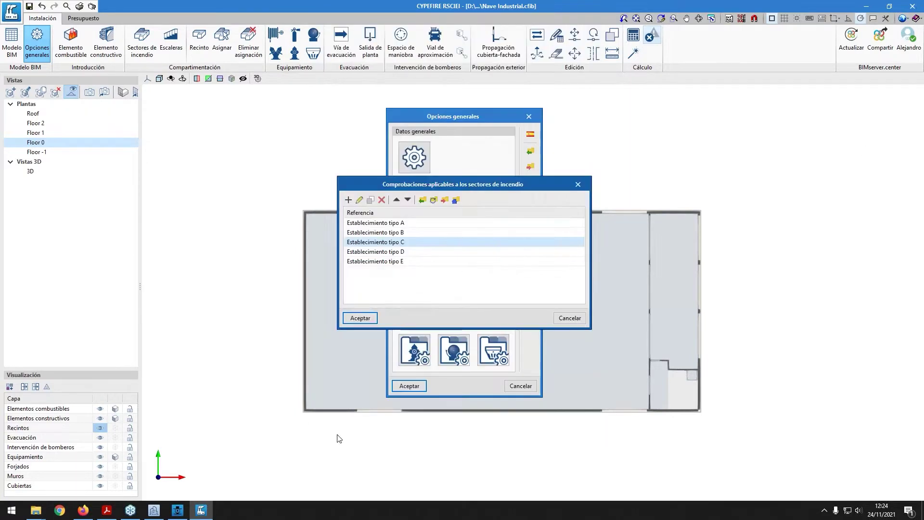
{"action": "key", "text": "Return"}
{"action": "left_click", "coordinate": [409, 386]}
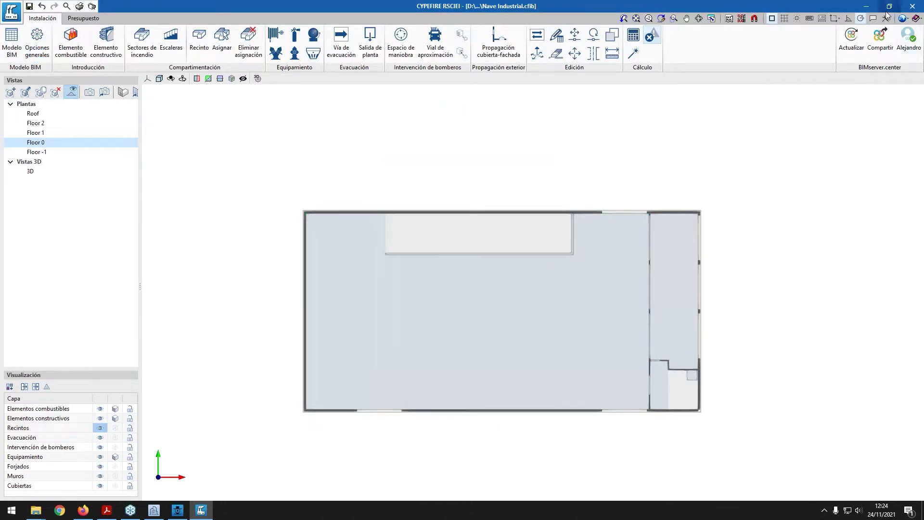
Examine the job's unit system choices and the units for density, calorific value and fire load density, leaving without saving changes
{"action": "left_click", "coordinate": [905, 22]}
{"action": "left_click", "coordinate": [880, 42]}
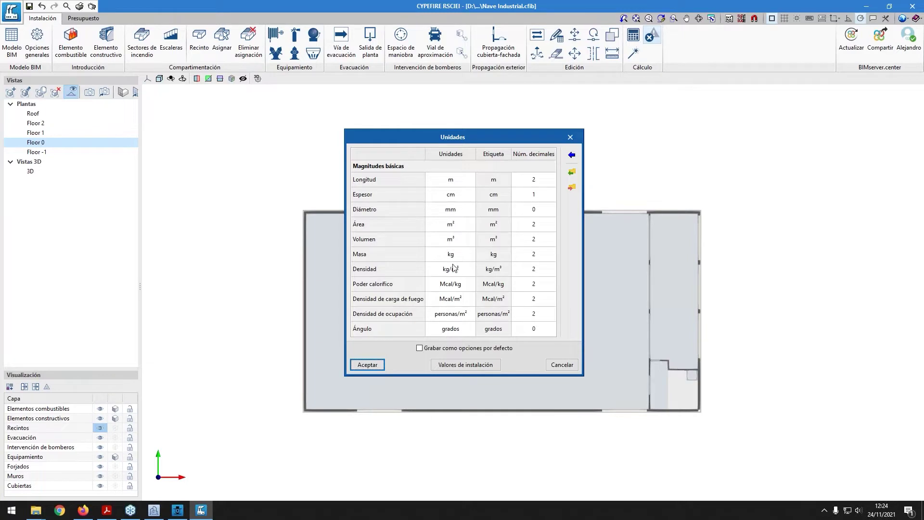
{"action": "left_click", "coordinate": [572, 156]}
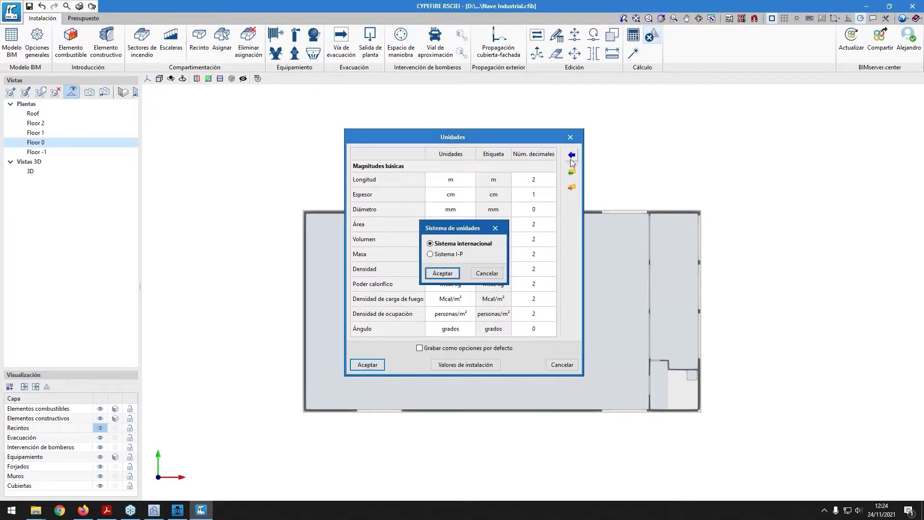
{"action": "left_click", "coordinate": [433, 275]}
{"action": "left_click", "coordinate": [460, 272]}
{"action": "left_click", "coordinate": [460, 273]}
{"action": "left_click", "coordinate": [468, 279]}
{"action": "left_click", "coordinate": [465, 285]}
{"action": "left_click", "coordinate": [468, 288]}
{"action": "left_click", "coordinate": [467, 294]}
{"action": "left_click", "coordinate": [467, 302]}
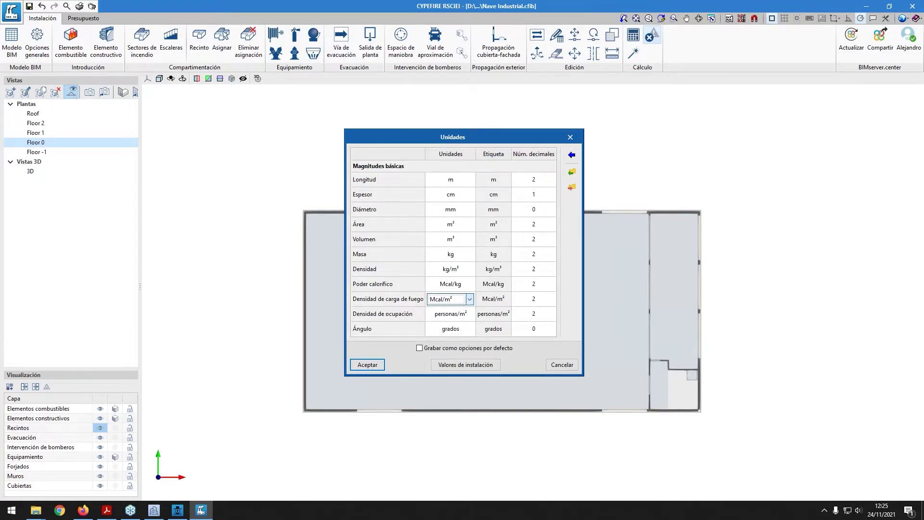
{"action": "left_click", "coordinate": [547, 364]}
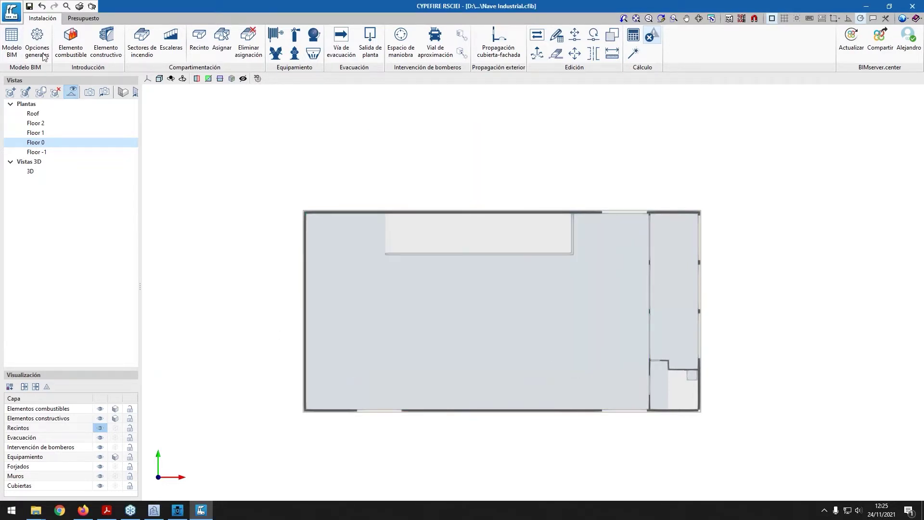
Reopen the Establecimiento tipo C fire sector checks and examine the surface thresholds of its Sistemas de alarma requirement
{"action": "left_click", "coordinate": [37, 40]}
{"action": "left_click", "coordinate": [415, 214]}
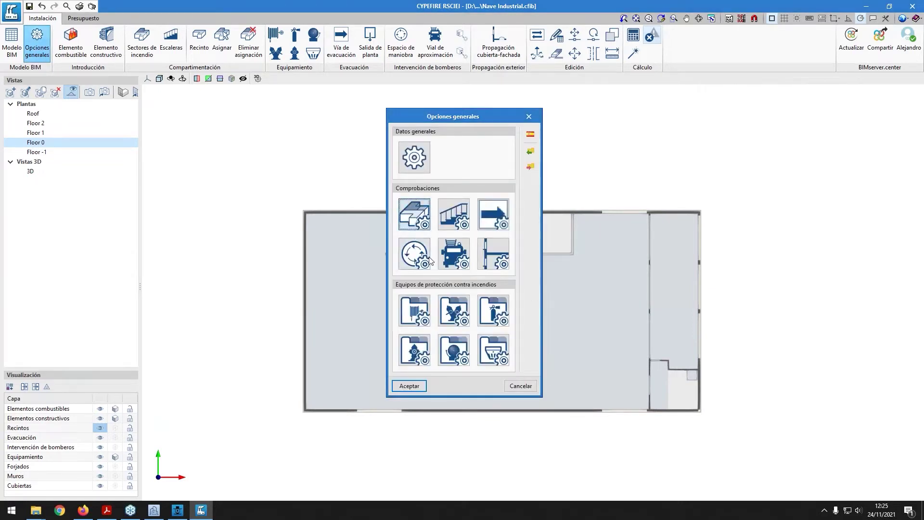
{"action": "double_click", "coordinate": [395, 242]}
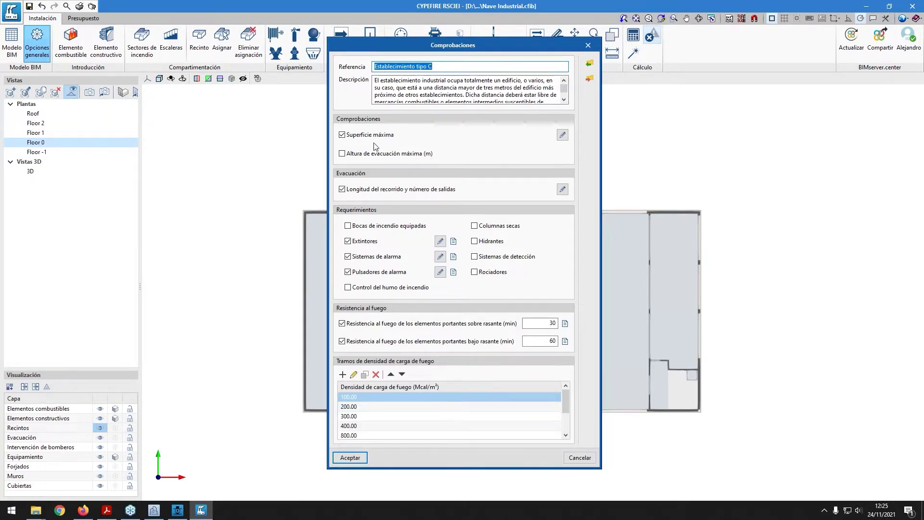
{"action": "left_click", "coordinate": [358, 398]}
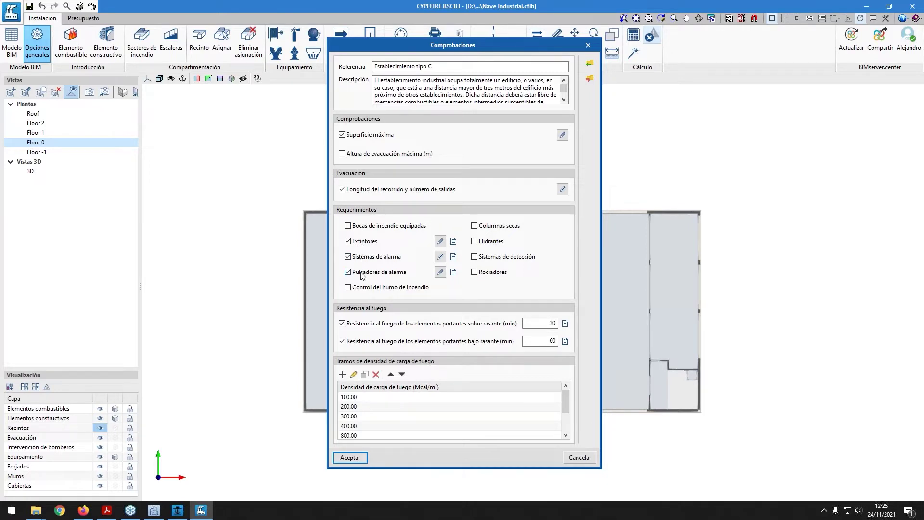
{"action": "left_click", "coordinate": [441, 256]}
{"action": "left_click_drag", "start_coordinate": [463, 200], "coordinate": [557, 195]}
{"action": "left_click", "coordinate": [613, 210]}
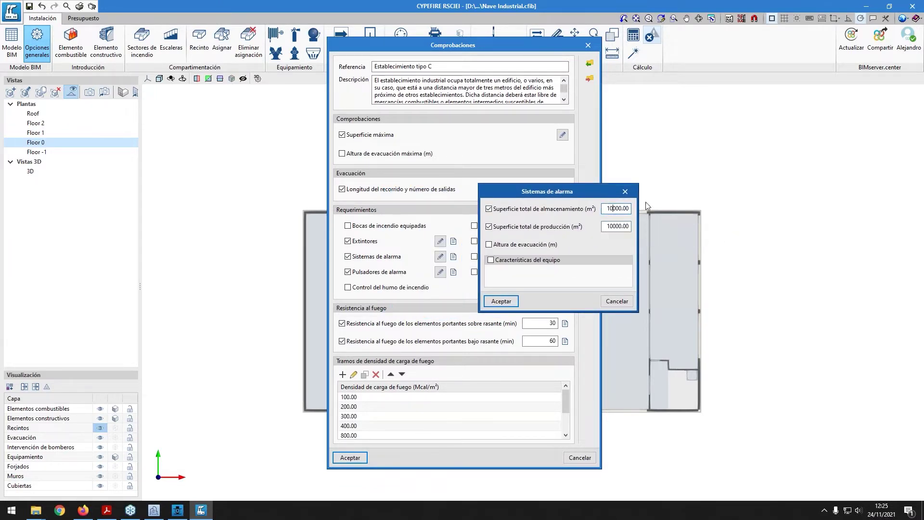
{"action": "left_click", "coordinate": [629, 194]}
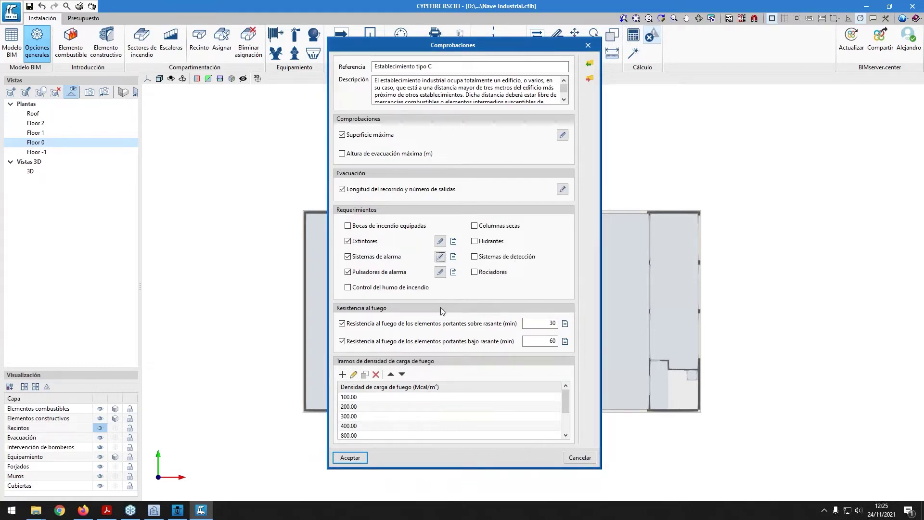
Examine the requirements and Superficie máxima settings of the 3200 Mcal/m² fire load density range in Establecimiento tipo C
{"action": "scroll", "coordinate": [374, 429], "scroll_direction": "down", "scroll_amount": 2}
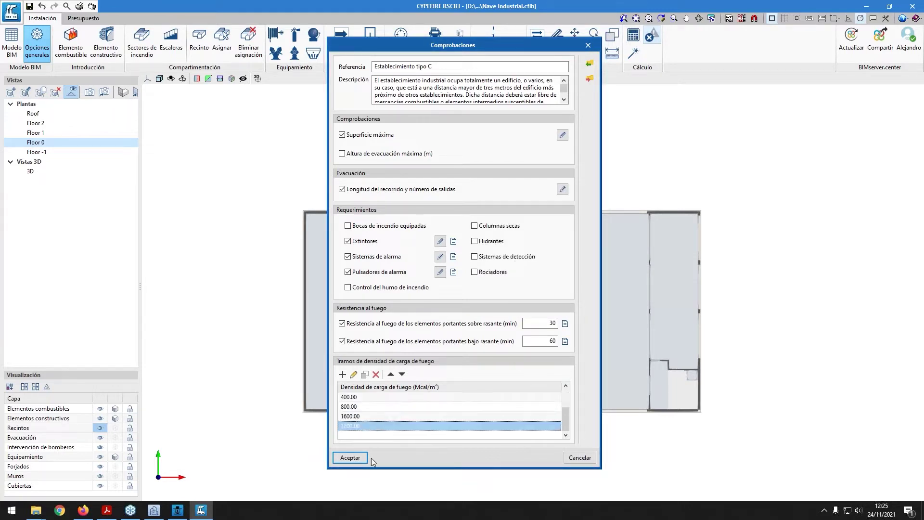
{"action": "left_click", "coordinate": [354, 375]}
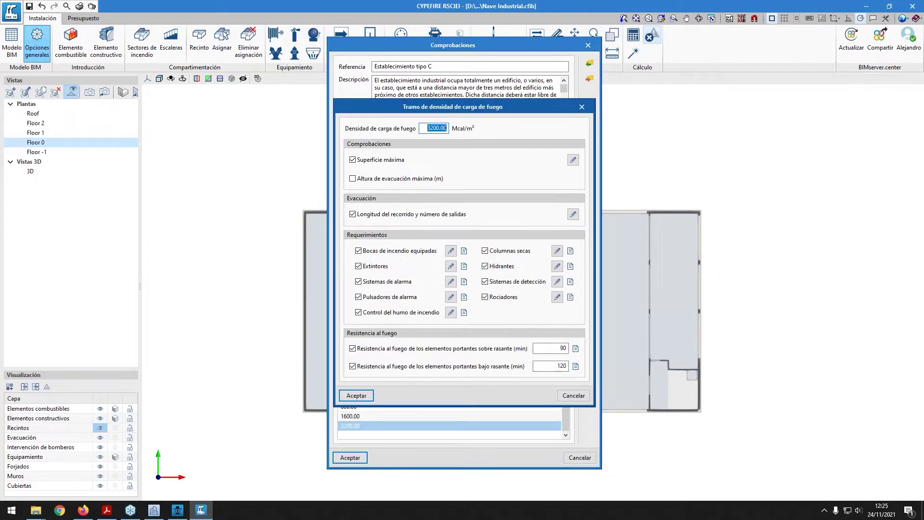
{"action": "left_click_drag", "start_coordinate": [530, 108], "coordinate": [793, 93]}
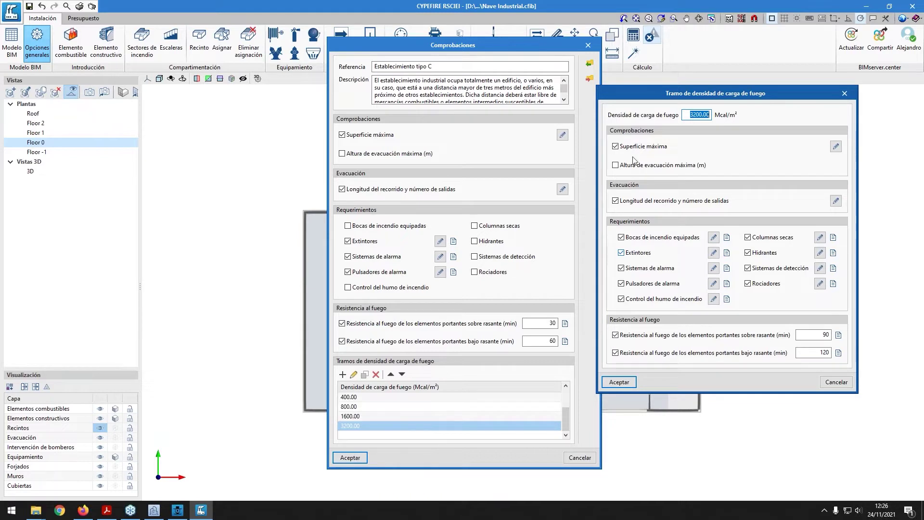
{"action": "left_click", "coordinate": [837, 146]}
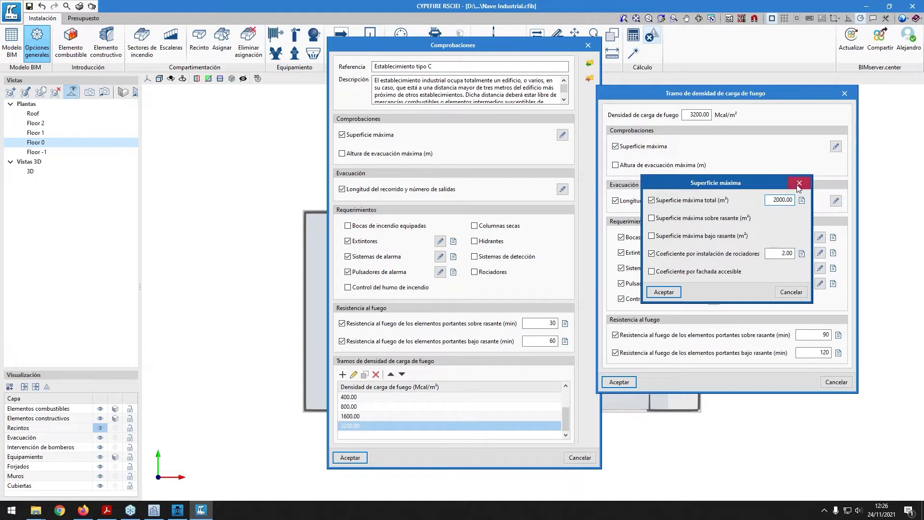
{"action": "left_click", "coordinate": [799, 184]}
{"action": "left_click", "coordinate": [845, 94]}
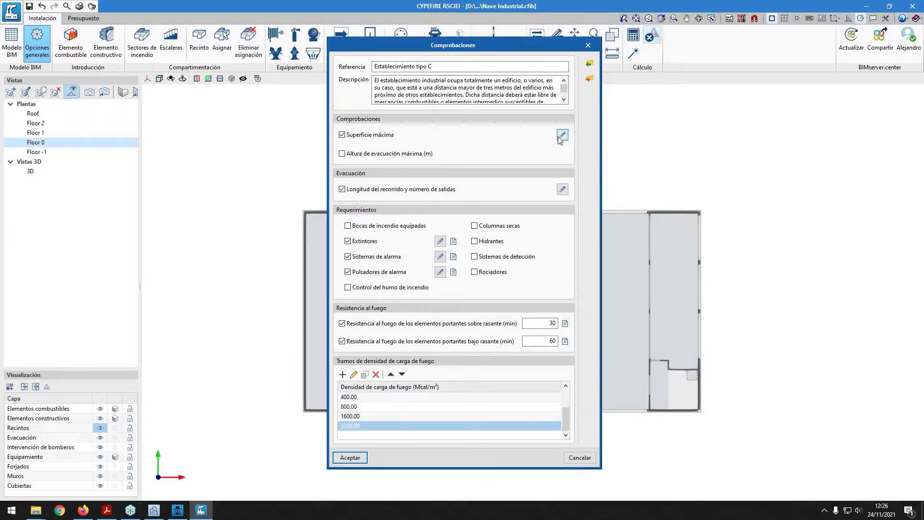
Compare Superficie máxima of Establecimiento tipo C with its 3200 Mcal/m² range settings, discard the sector check edits and accept the general options
{"action": "left_click", "coordinate": [562, 136]}
{"action": "left_click", "coordinate": [533, 196]}
{"action": "left_click", "coordinate": [356, 374]}
{"action": "left_click_drag", "start_coordinate": [531, 361], "coordinate": [734, 355]}
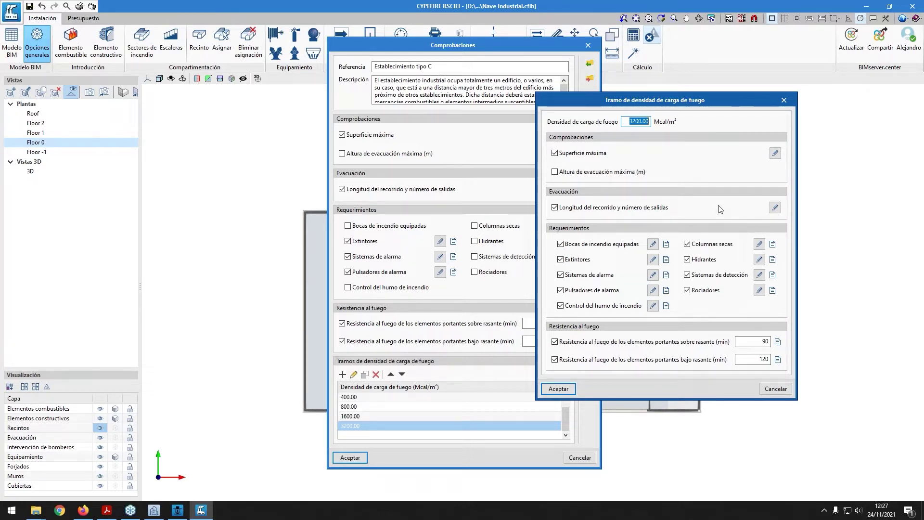
{"action": "left_click", "coordinate": [558, 388]}
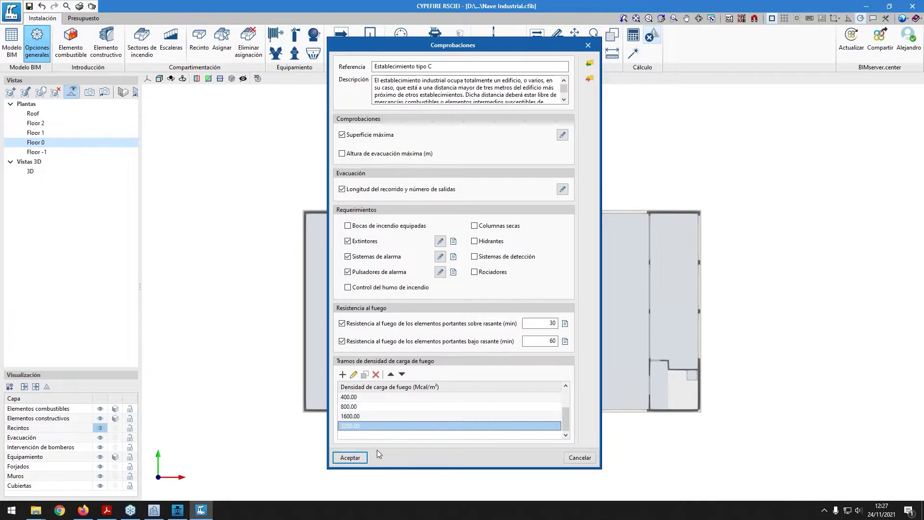
{"action": "left_click", "coordinate": [580, 457]}
{"action": "left_click", "coordinate": [573, 319]}
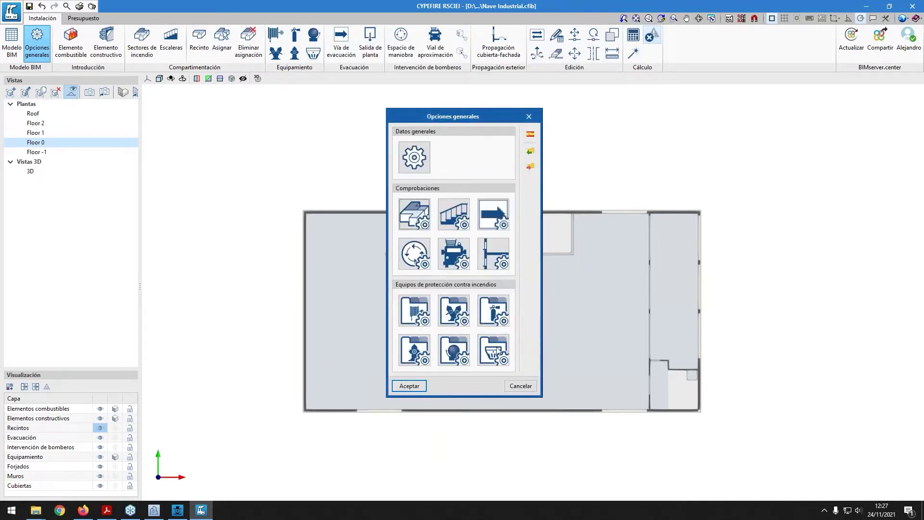
{"action": "left_click", "coordinate": [409, 386]}
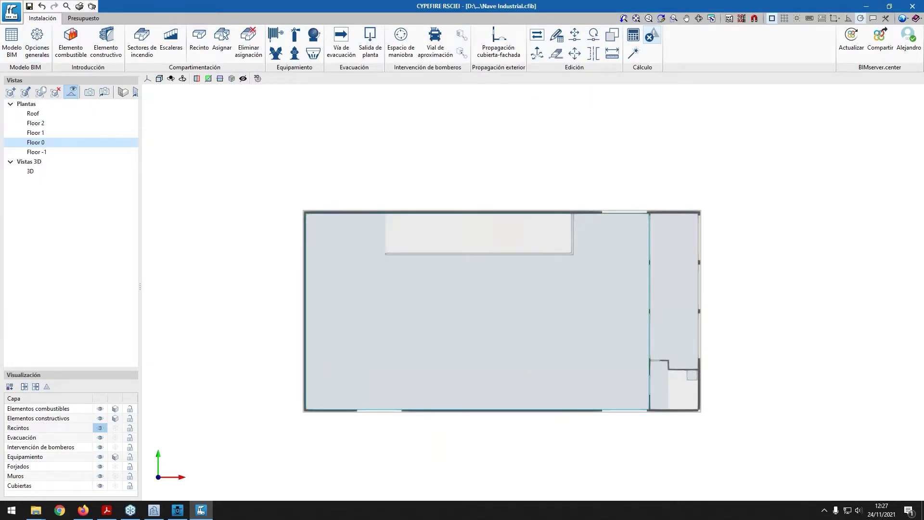
Start a combustible element on Floor 0 and open the list of predefined fuels for it
{"action": "scroll", "coordinate": [363, 392], "scroll_direction": "up", "scroll_amount": 3}
{"action": "scroll", "coordinate": [271, 414], "scroll_direction": "down", "scroll_amount": 1}
{"action": "scroll", "coordinate": [290, 407], "scroll_direction": "up", "scroll_amount": 1}
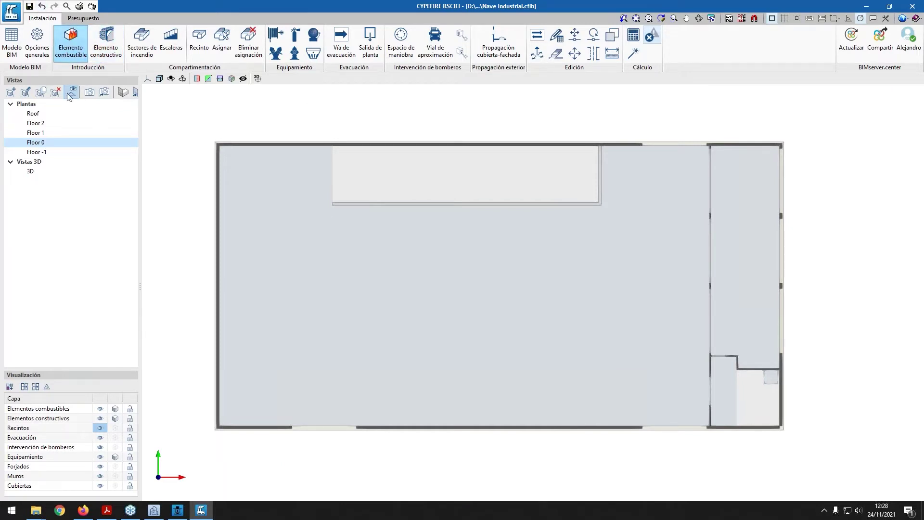
{"action": "left_click", "coordinate": [79, 52]}
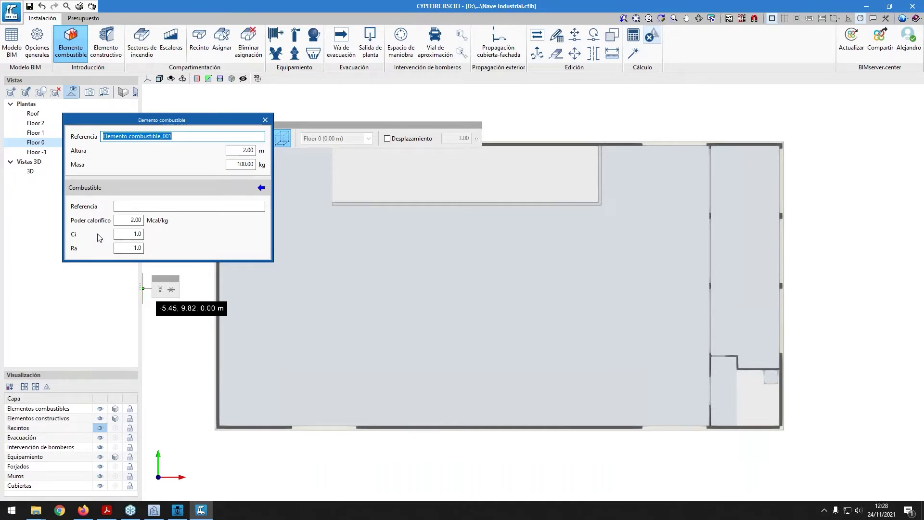
{"action": "left_click", "coordinate": [145, 206]}
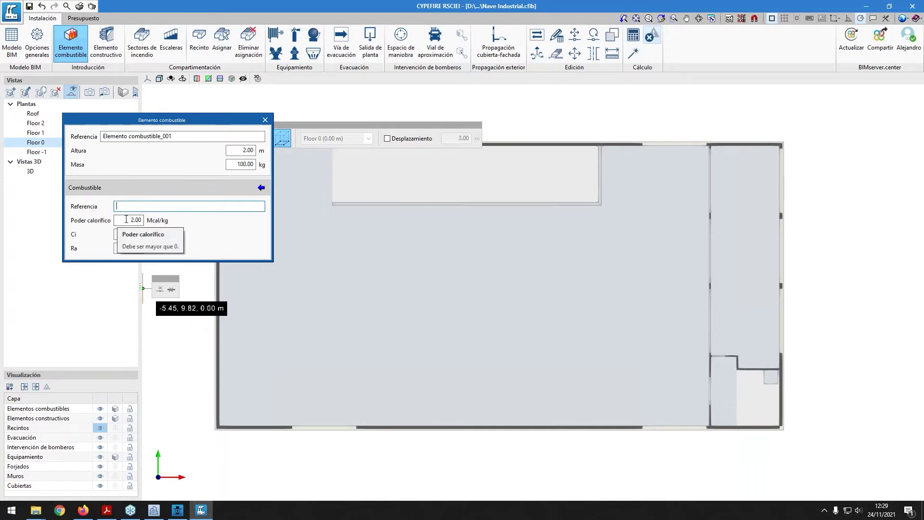
{"action": "left_click", "coordinate": [262, 189]}
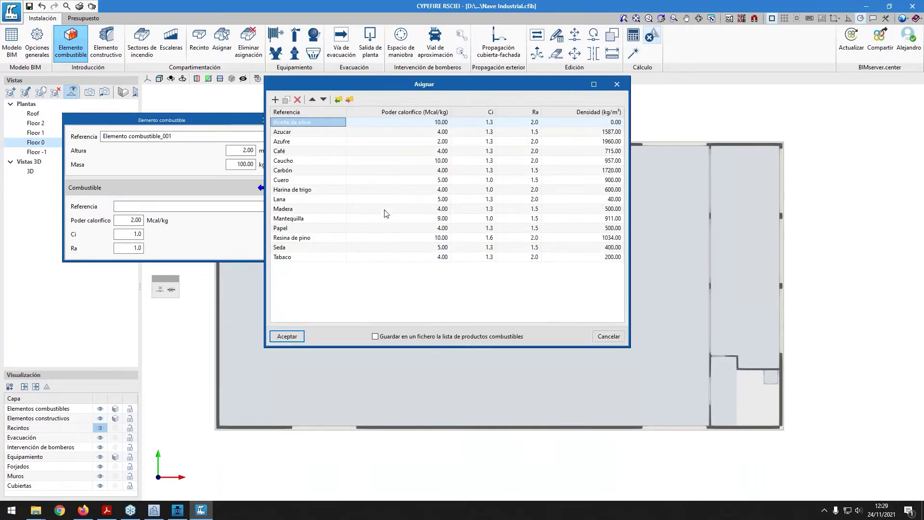
Review the predefined fuels and assign Cuero as the combustible element's fuel
{"action": "left_click", "coordinate": [285, 199]}
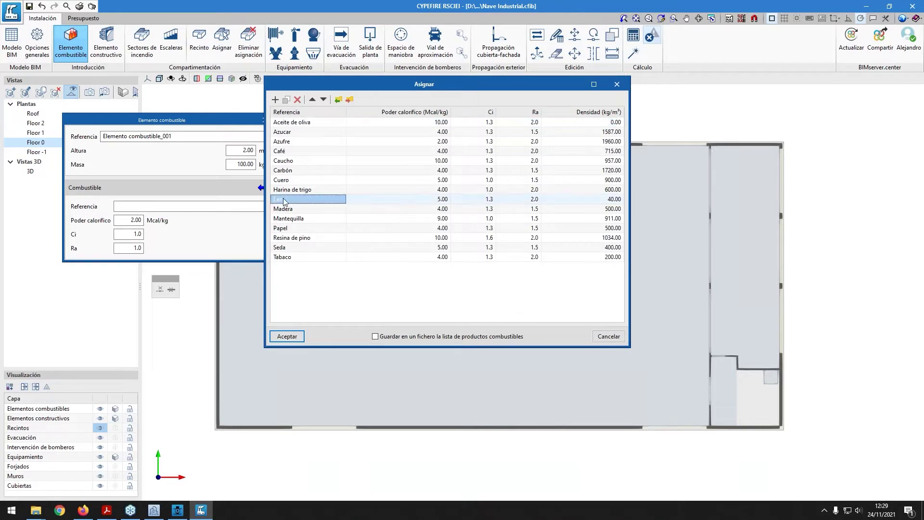
{"action": "left_click", "coordinate": [385, 190]}
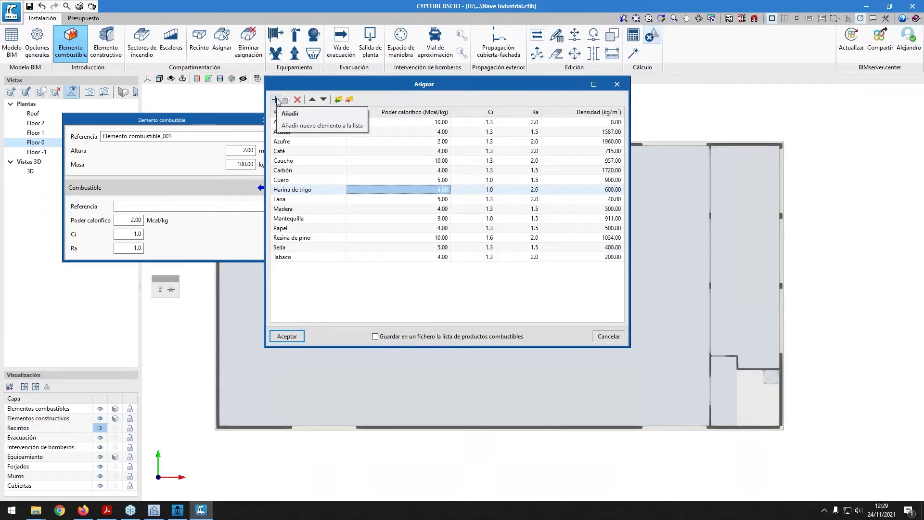
{"action": "left_click", "coordinate": [351, 141]}
{"action": "left_click", "coordinate": [355, 209]}
{"action": "left_click", "coordinate": [350, 142]}
{"action": "left_click", "coordinate": [311, 198]}
{"action": "left_click", "coordinate": [304, 228]}
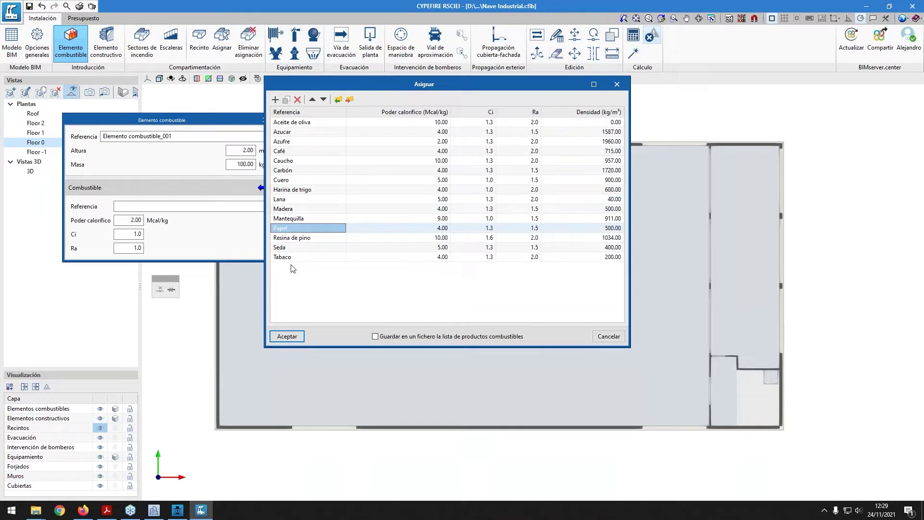
{"action": "left_click", "coordinate": [296, 181]}
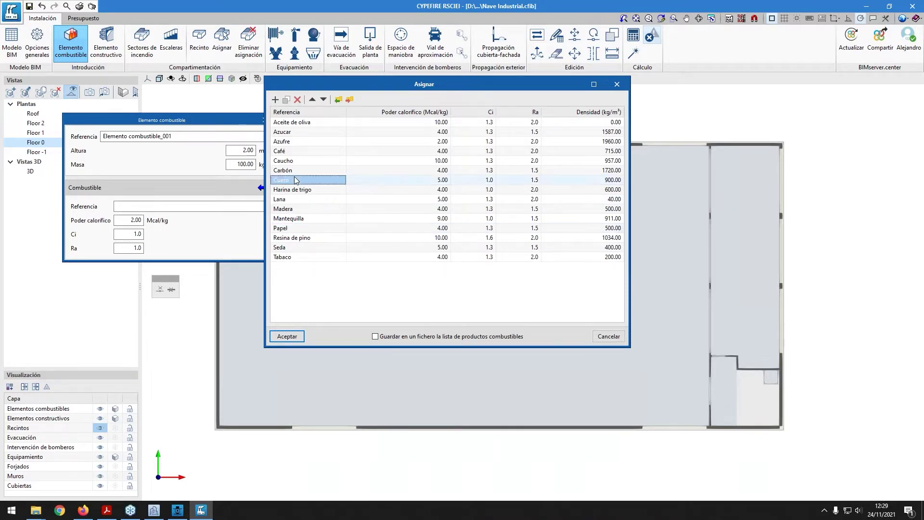
{"action": "left_click", "coordinate": [291, 172]}
{"action": "left_click", "coordinate": [290, 179]}
{"action": "left_click", "coordinate": [299, 336]}
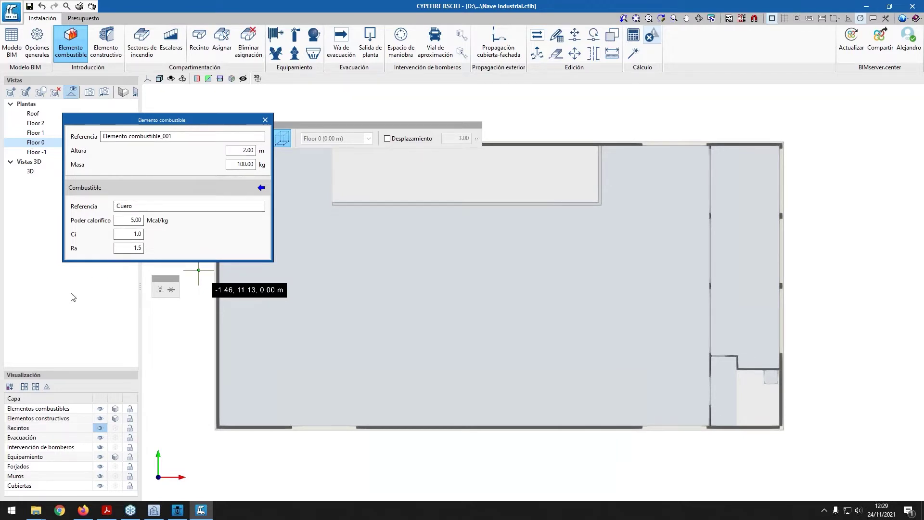
Move the floating element dialog and drawing level controls clear of the plan and set the element's mass to 1000 kg
{"action": "left_click", "coordinate": [183, 136]}
{"action": "left_click_drag", "start_coordinate": [183, 119], "coordinate": [121, 157]}
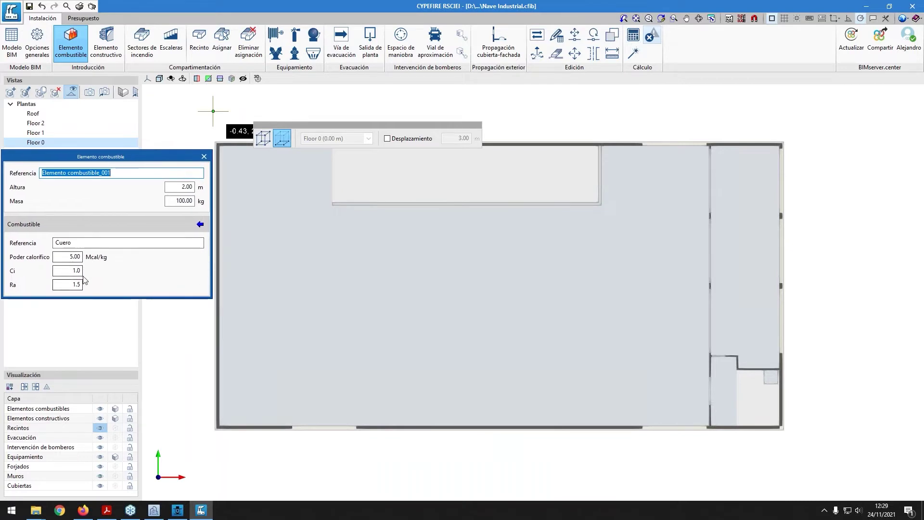
{"action": "scroll", "coordinate": [388, 309], "scroll_direction": "down", "scroll_amount": 2}
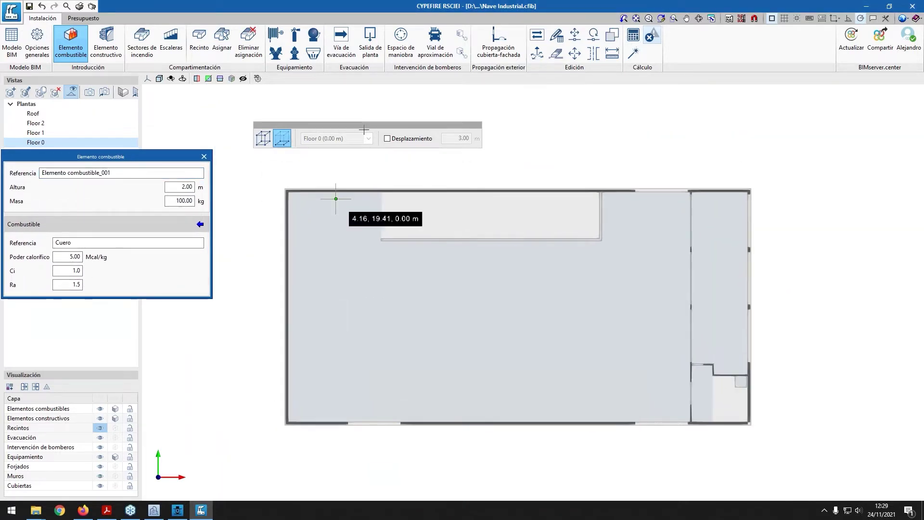
{"action": "left_click_drag", "start_coordinate": [364, 126], "coordinate": [478, 81]}
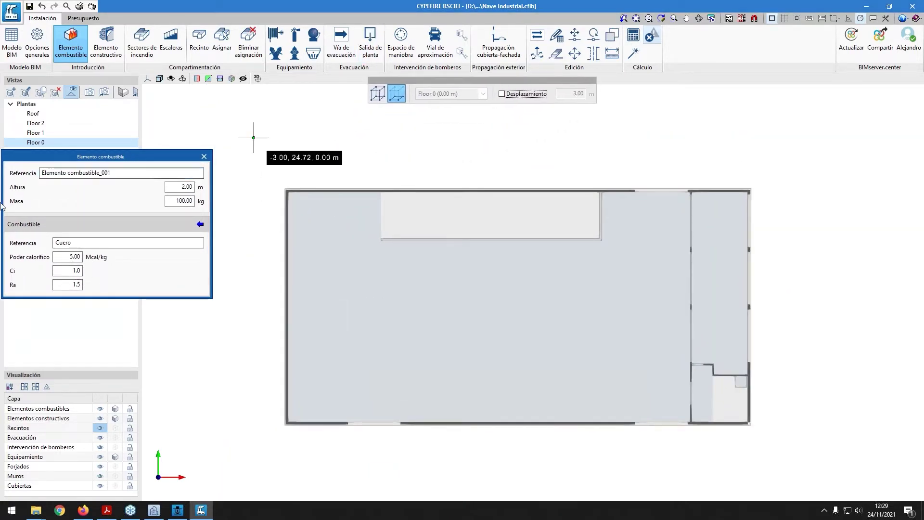
{"action": "left_click", "coordinate": [179, 186]}
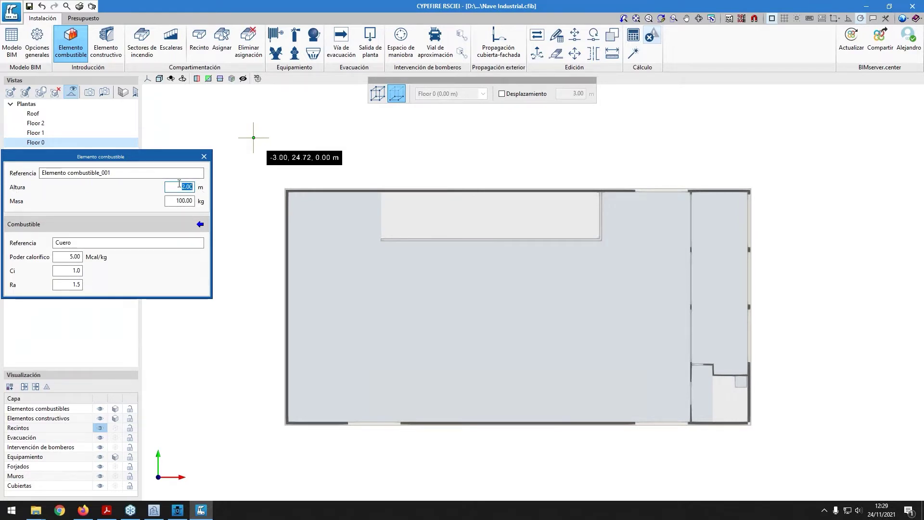
{"action": "left_click", "coordinate": [186, 188]}
{"action": "left_click", "coordinate": [177, 201]}
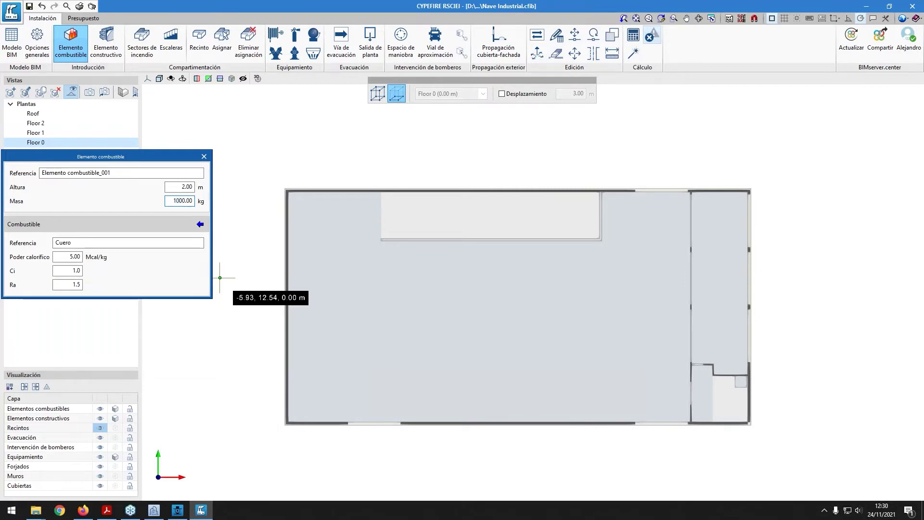
Bring the drawing level controls onto the nave plan and select drawing on the Floor 0 level (0.00 m)
{"action": "scroll", "coordinate": [313, 407], "scroll_direction": "up", "scroll_amount": 2}
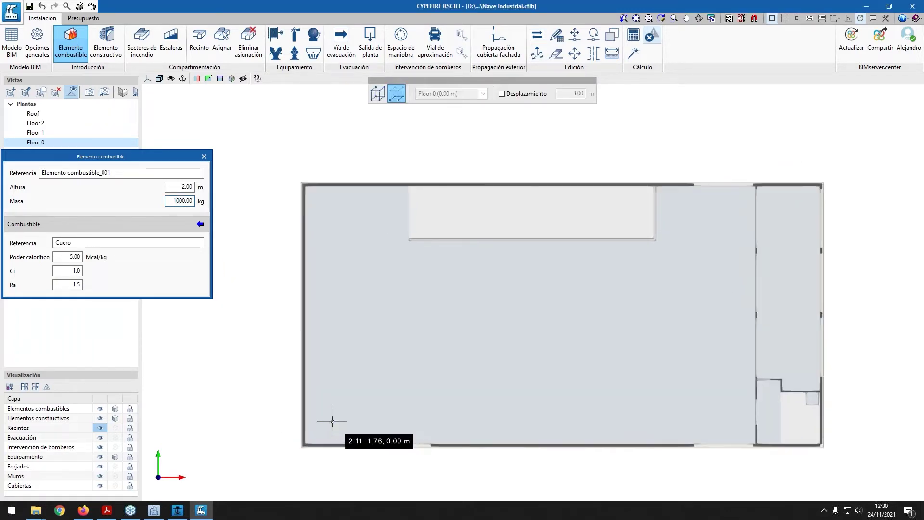
{"action": "scroll", "coordinate": [331, 421], "scroll_direction": "up", "scroll_amount": 1}
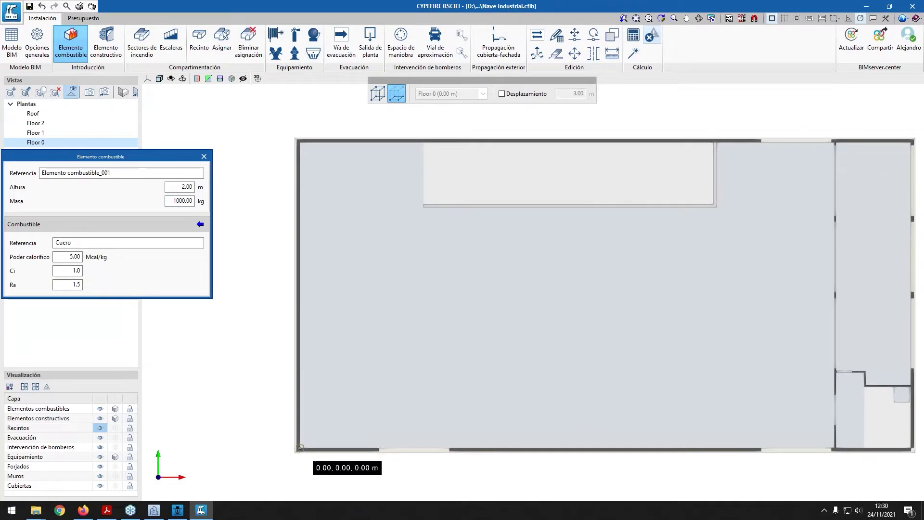
{"action": "scroll", "coordinate": [299, 449], "scroll_direction": "up", "scroll_amount": 2}
{"action": "middle_click_drag", "start_coordinate": [306, 368], "coordinate": [306, 471]}
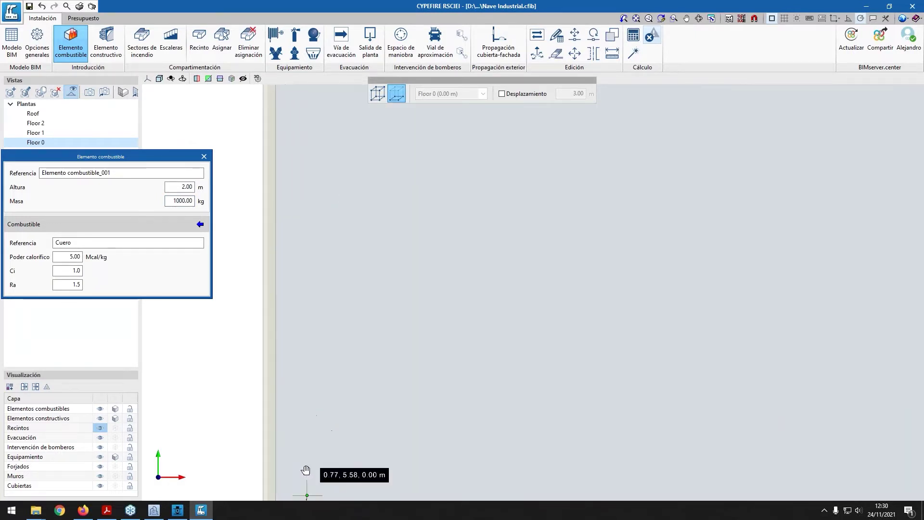
{"action": "scroll", "coordinate": [271, 271], "scroll_direction": "down", "scroll_amount": 3}
{"action": "scroll", "coordinate": [394, 293], "scroll_direction": "up", "scroll_amount": 1}
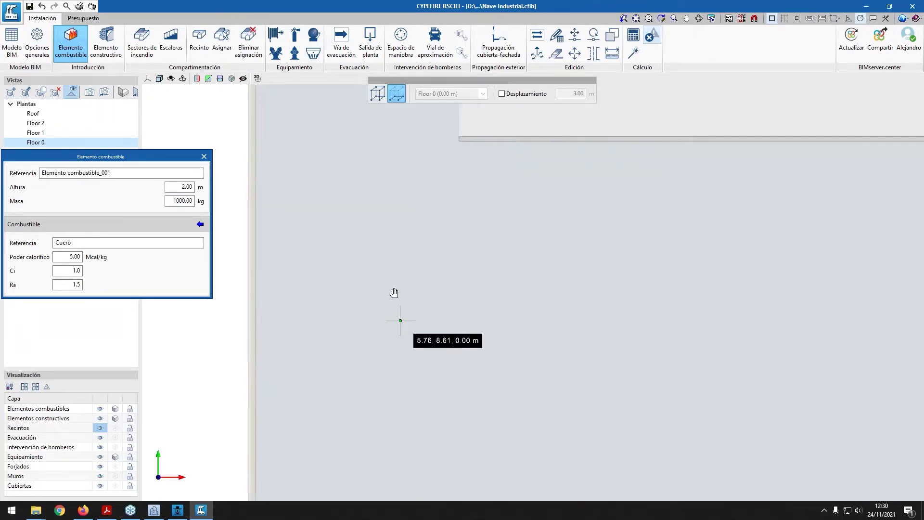
{"action": "scroll", "coordinate": [394, 294], "scroll_direction": "down", "scroll_amount": 2}
{"action": "middle_click_drag", "start_coordinate": [385, 279], "coordinate": [356, 299]}
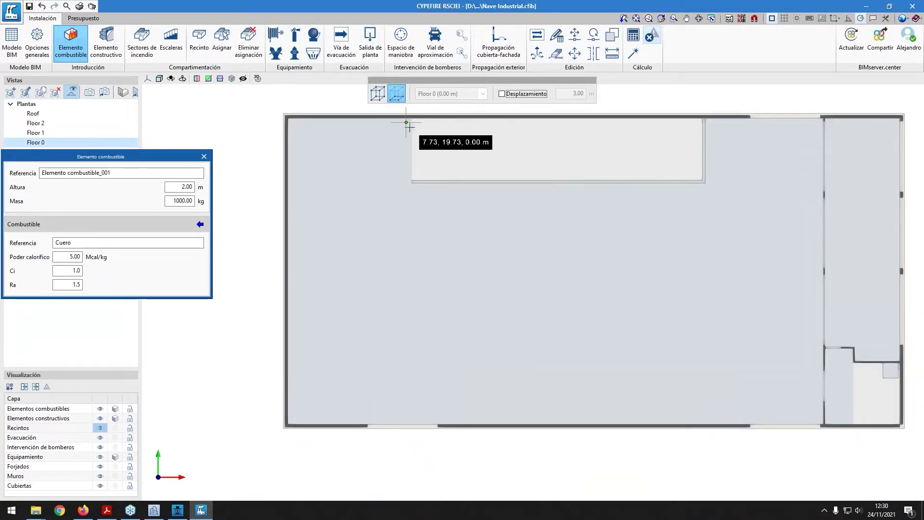
{"action": "left_click_drag", "start_coordinate": [429, 81], "coordinate": [424, 135]}
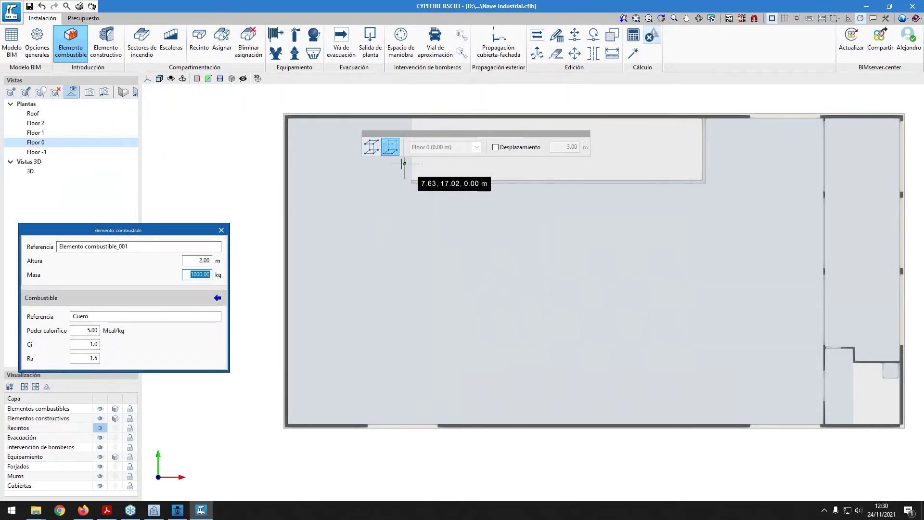
{"action": "left_click", "coordinate": [390, 152]}
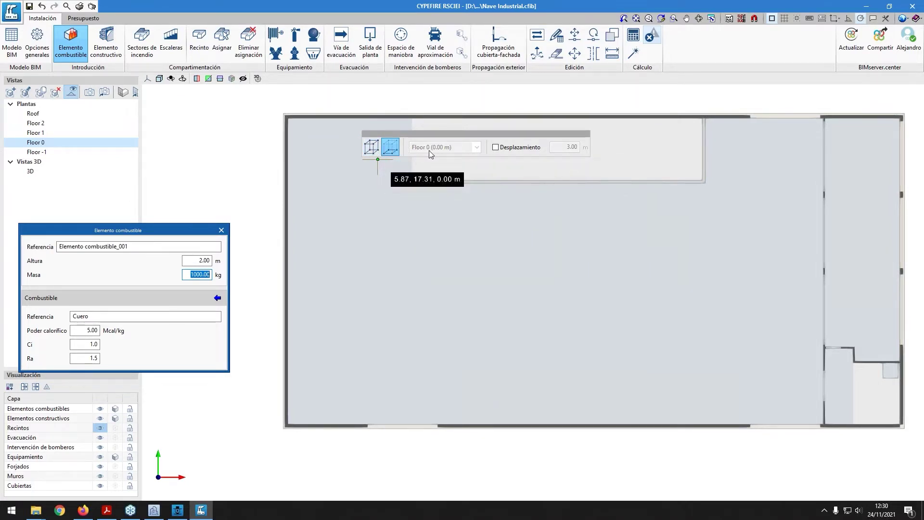
Draw the Cuero combustible element as a rectangular strip about 3.35 m wide and 20 m long against the nave's west end wall, without Desplazamiento
{"action": "scroll", "coordinate": [327, 410], "scroll_direction": "up", "scroll_amount": 5}
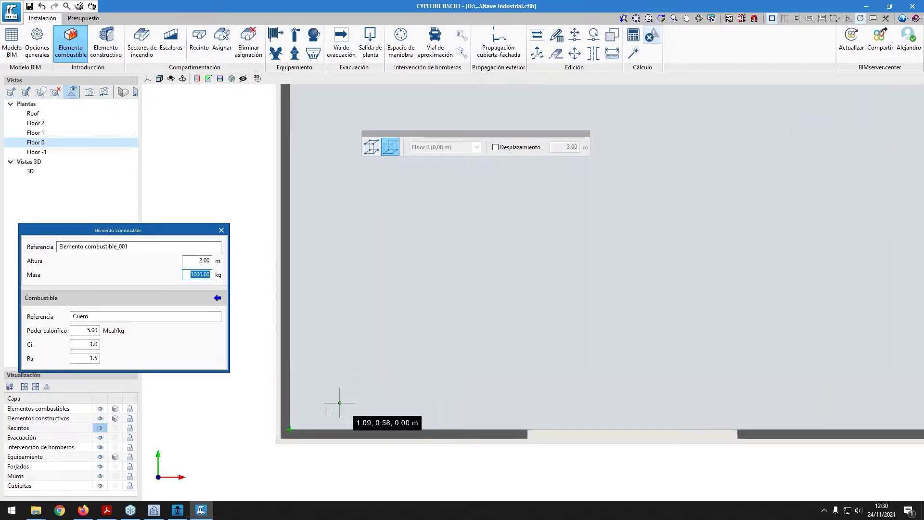
{"action": "left_click", "coordinate": [290, 429]}
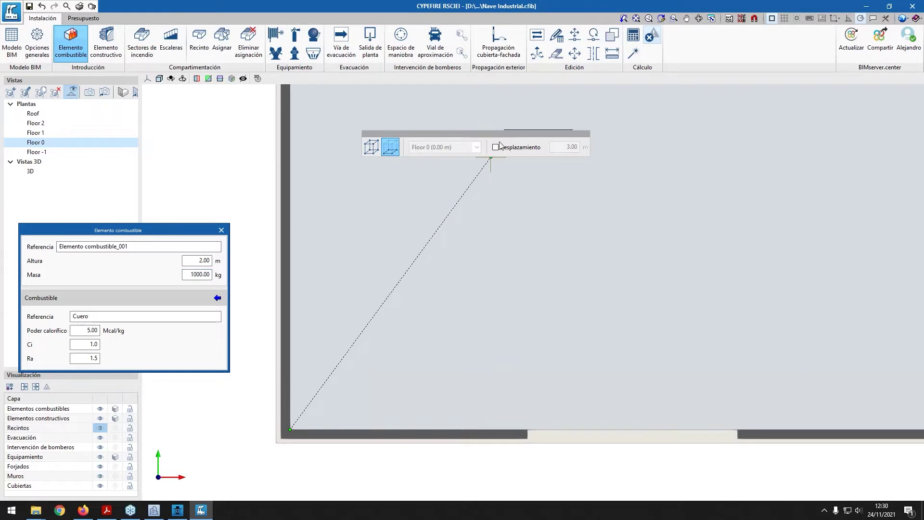
{"action": "left_click", "coordinate": [512, 151]}
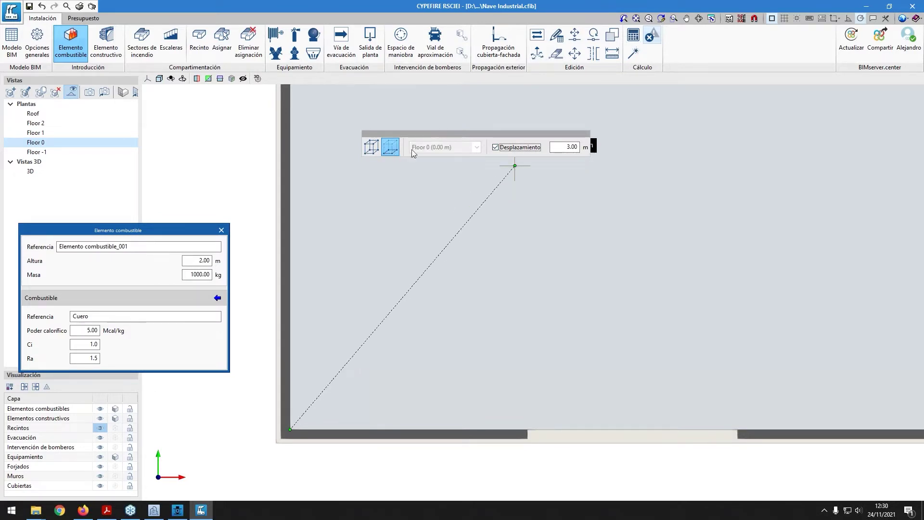
{"action": "left_click", "coordinate": [513, 147]}
{"action": "middle_click_drag", "start_coordinate": [352, 154], "coordinate": [358, 271]}
{"action": "left_click", "coordinate": [357, 194]}
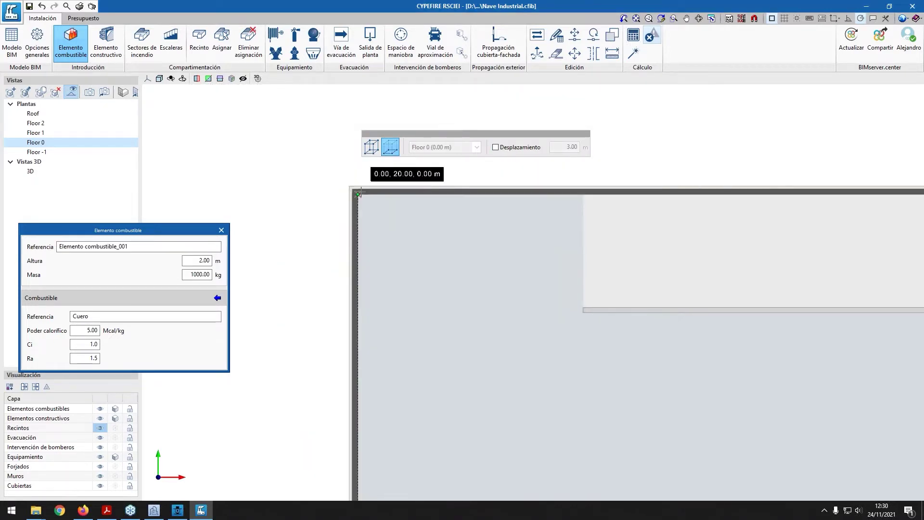
{"action": "left_click", "coordinate": [447, 194]}
{"action": "scroll", "coordinate": [492, 378], "scroll_direction": "down", "scroll_amount": 3}
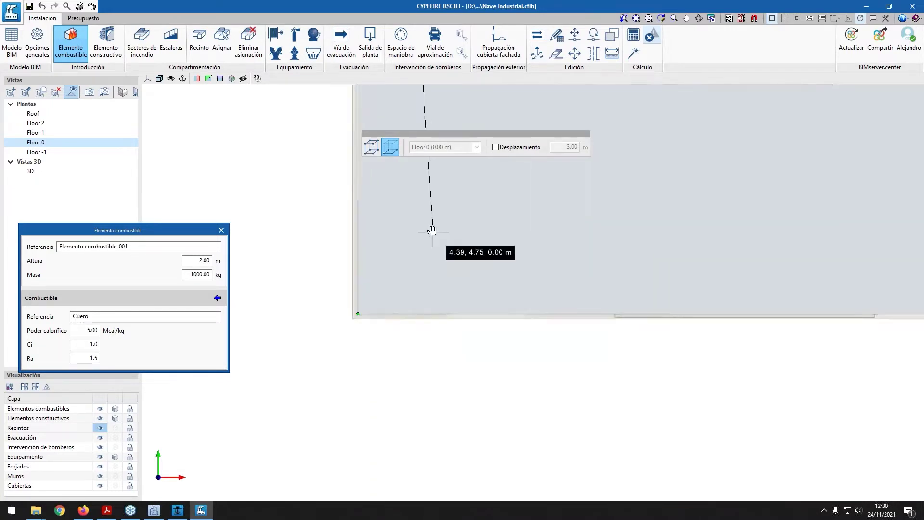
{"action": "left_click", "coordinate": [415, 312]}
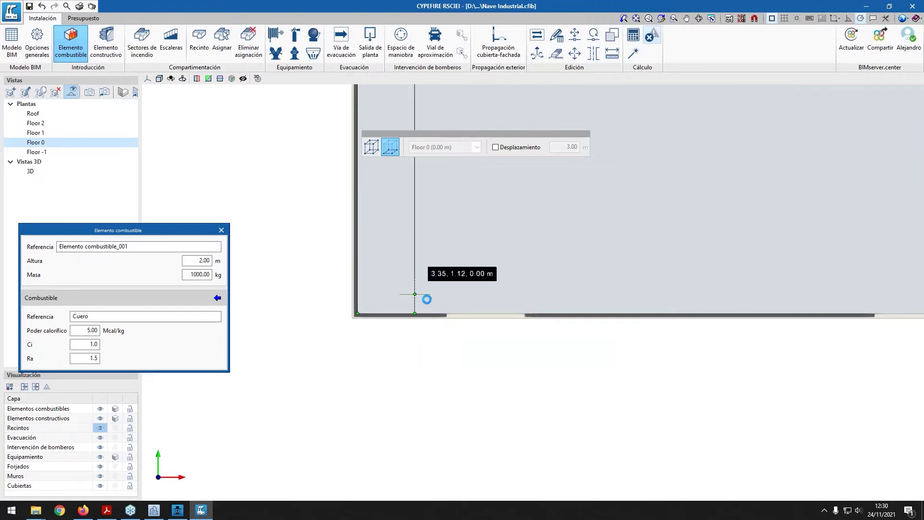
{"action": "middle_click_drag", "start_coordinate": [619, 244], "coordinate": [414, 241]}
{"action": "right_click", "coordinate": [314, 386]}
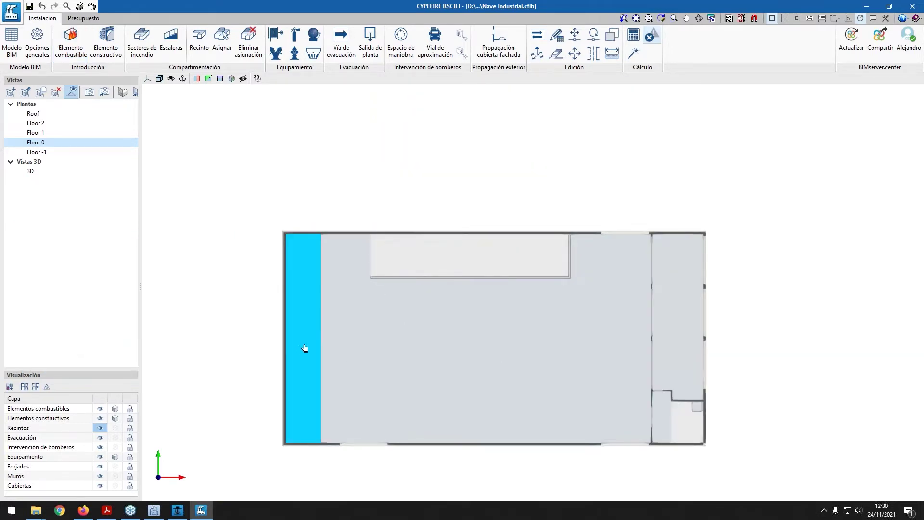
{"action": "scroll", "coordinate": [323, 375], "scroll_direction": "up", "scroll_amount": 2}
{"action": "middle_click_drag", "start_coordinate": [290, 324], "coordinate": [456, 278]}
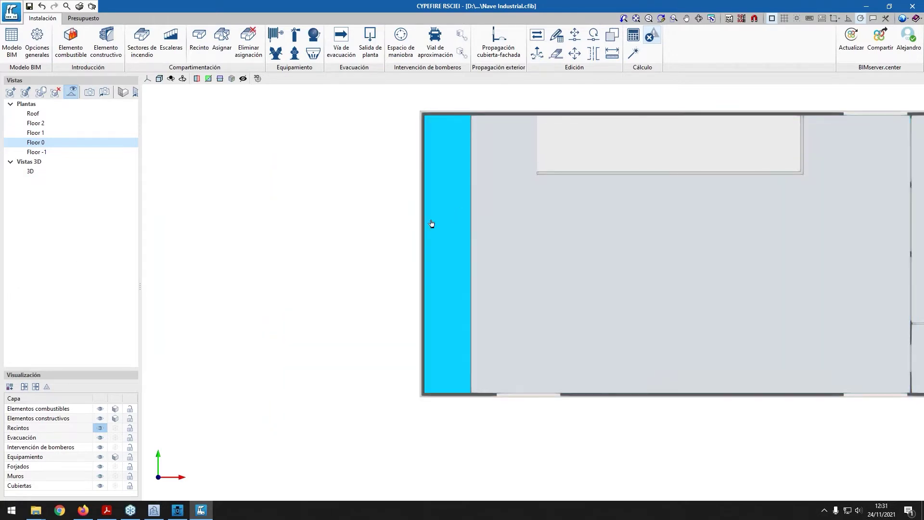
{"action": "middle_click_drag", "start_coordinate": [431, 224], "coordinate": [415, 256]}
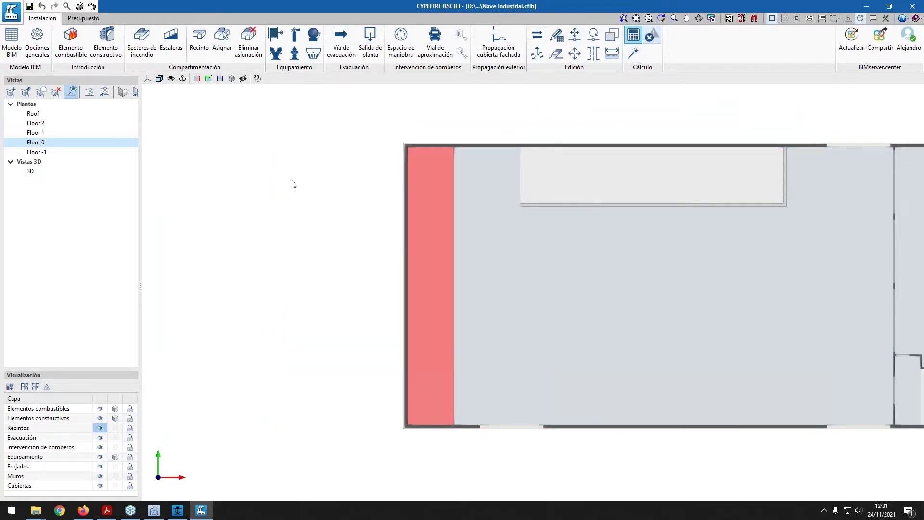
{"action": "middle_click_drag", "start_coordinate": [635, 310], "coordinate": [602, 317]}
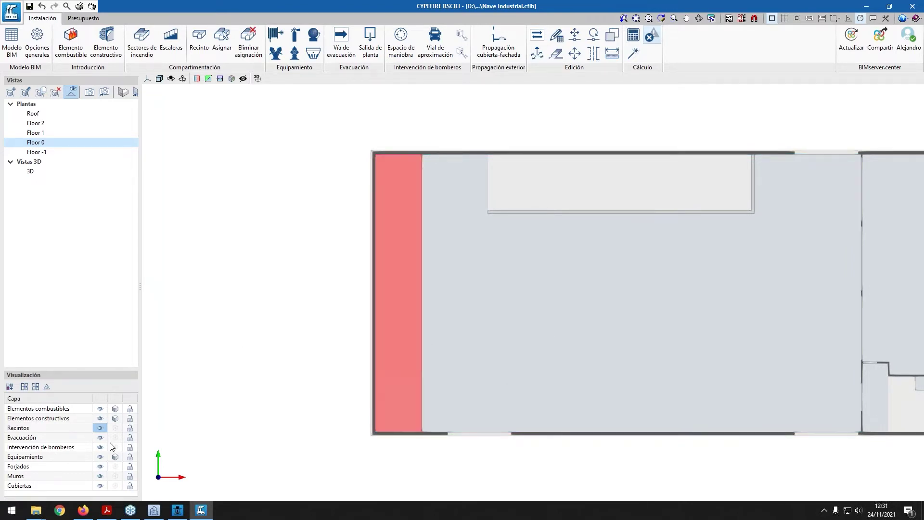
Switch to Guía RSCIEI.pdf in Adobe Acrobat Reader and examine section 3.2 on evaluating each sector's intrinsic risk level and its fire load density formula
{"action": "left_click", "coordinate": [107, 511]}
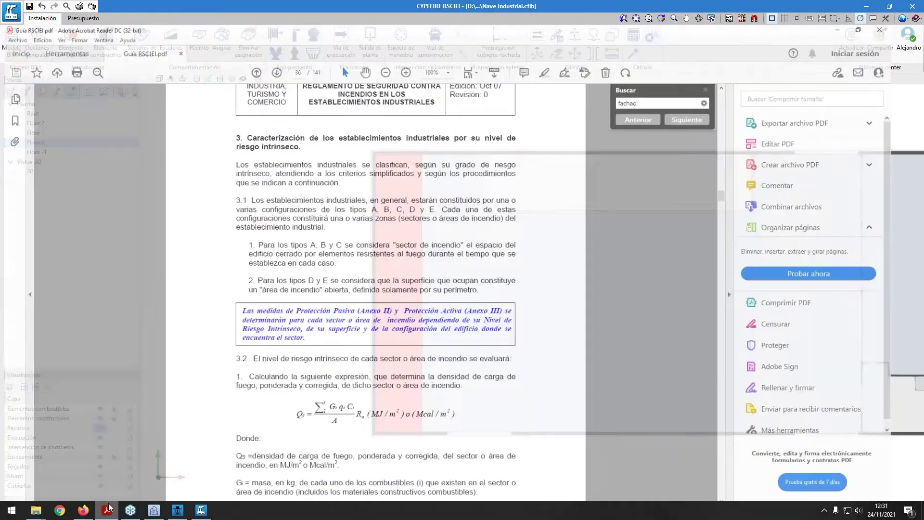
{"action": "scroll", "coordinate": [321, 382], "scroll_direction": "down", "scroll_amount": 4}
{"action": "scroll", "coordinate": [321, 381], "scroll_direction": "up", "scroll_amount": 17}
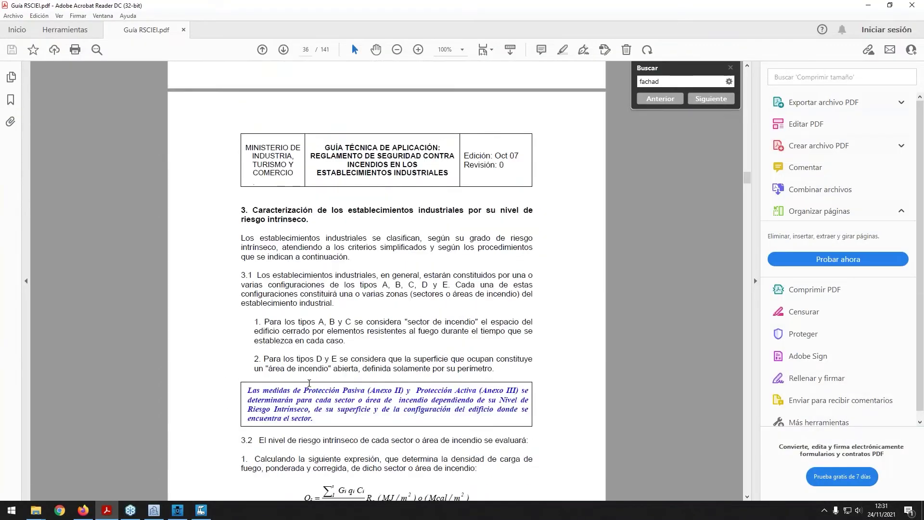
{"action": "scroll", "coordinate": [351, 361], "scroll_direction": "down", "scroll_amount": 16}
{"action": "scroll", "coordinate": [350, 367], "scroll_direction": "up", "scroll_amount": 2, "text": "ctrl"}
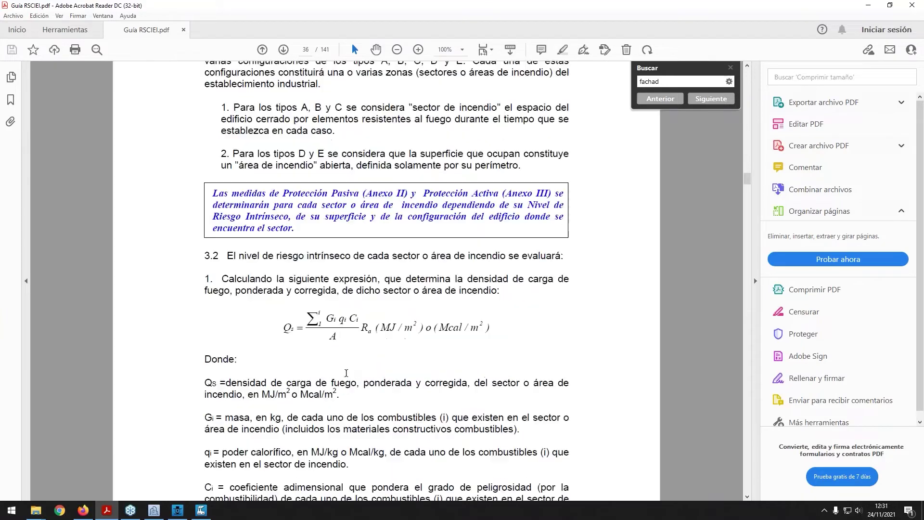
{"action": "left_click_drag", "start_coordinate": [211, 231], "coordinate": [415, 233]}
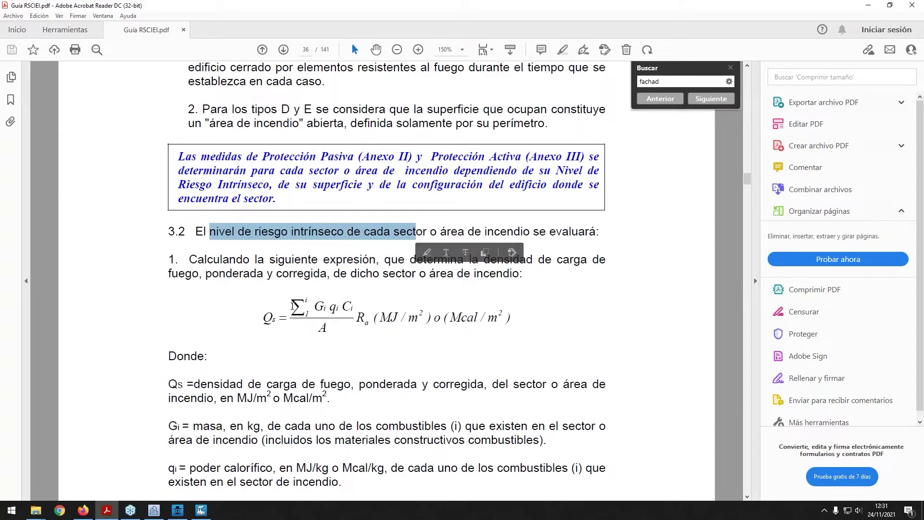
Examine the guide's fire load density variables, Ci coefficients, alternative expressions for production and storage activities, and Tabla 1.2
{"action": "mouse_move", "coordinate": [263, 318]}
{"action": "left_mouse_down"}
{"action": "mouse_move", "coordinate": [508, 385]}
{"action": "mouse_move", "coordinate": [554, 262]}
{"action": "mouse_move", "coordinate": [264, 317]}
{"action": "left_mouse_up"}
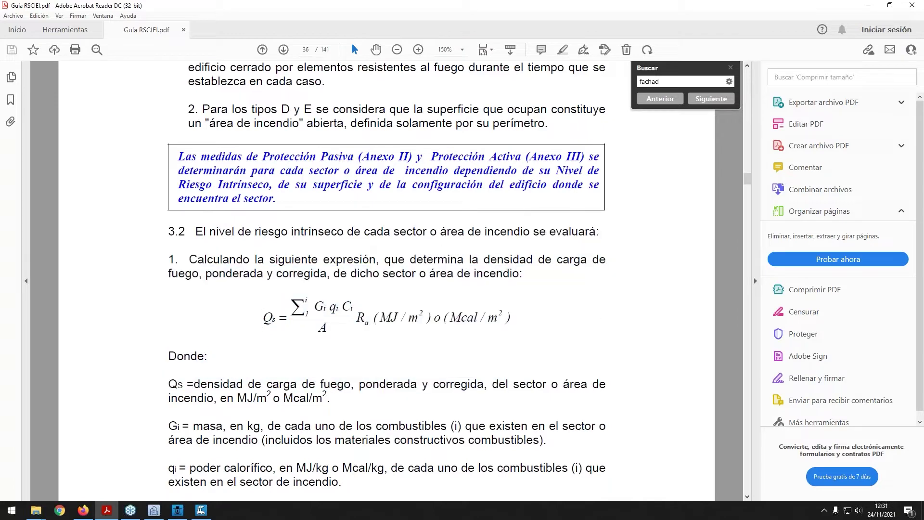
{"action": "scroll", "coordinate": [280, 466], "scroll_direction": "down", "scroll_amount": 2}
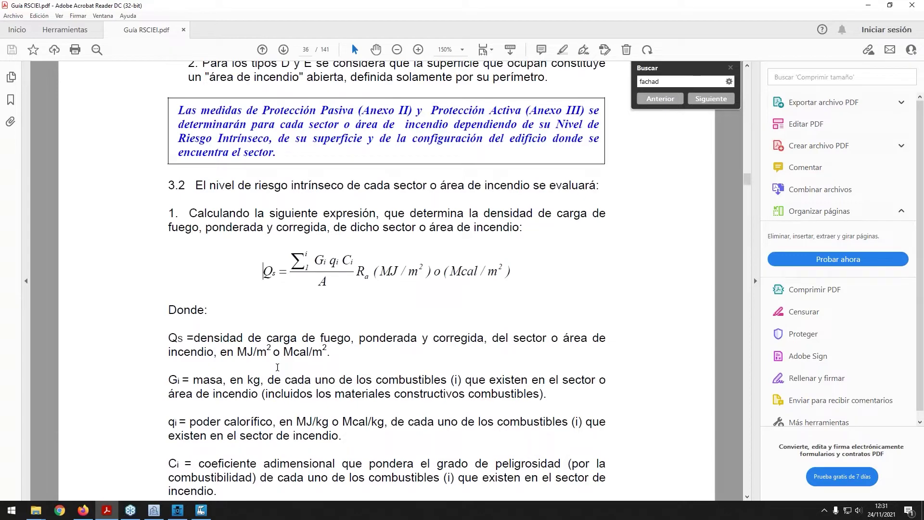
{"action": "scroll", "coordinate": [292, 364], "scroll_direction": "down", "scroll_amount": 15}
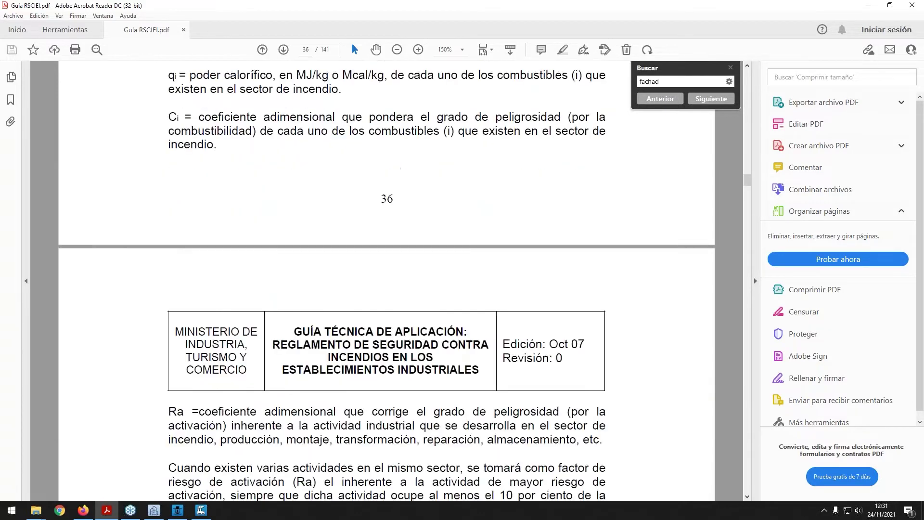
{"action": "scroll", "coordinate": [281, 315], "scroll_direction": "down", "scroll_amount": 20}
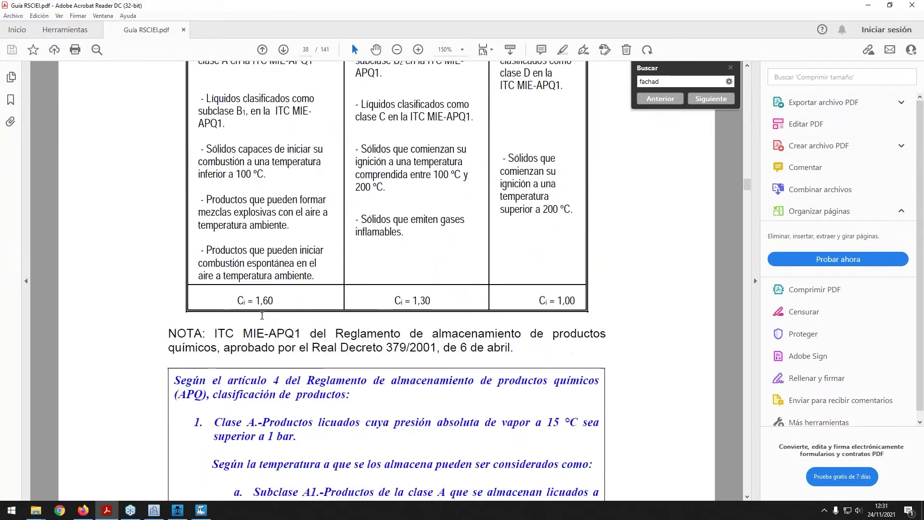
{"action": "scroll", "coordinate": [251, 298], "scroll_direction": "down", "scroll_amount": 12}
{"action": "left_click_drag", "start_coordinate": [270, 278], "coordinate": [504, 279]}
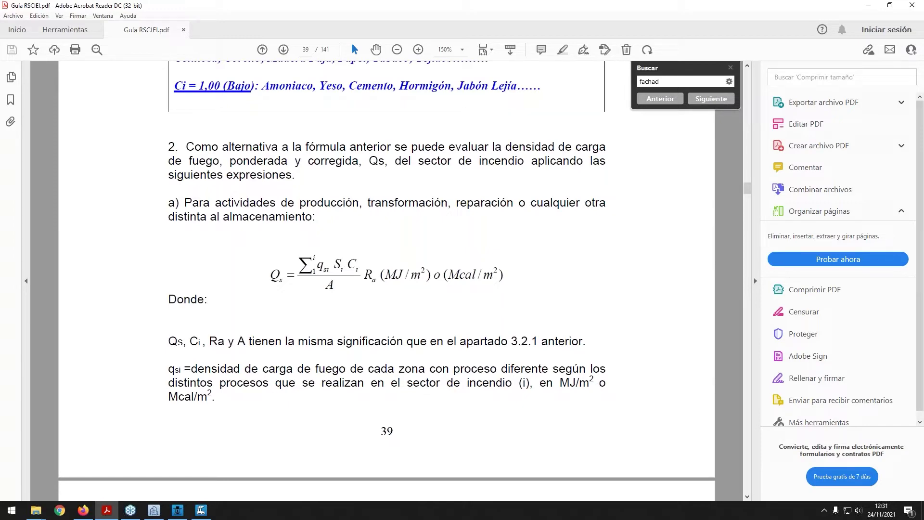
{"action": "scroll", "coordinate": [324, 264], "scroll_direction": "down", "scroll_amount": 15}
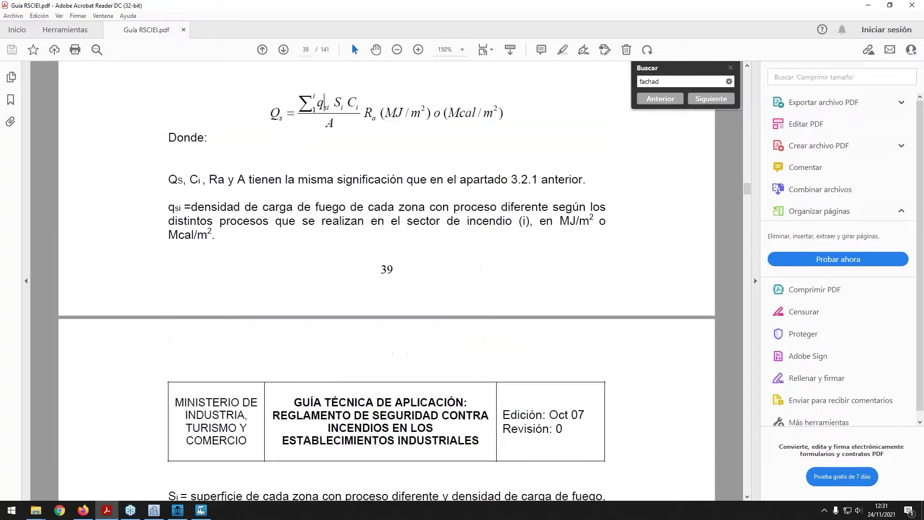
{"action": "scroll", "coordinate": [244, 280], "scroll_direction": "down", "scroll_amount": 20}
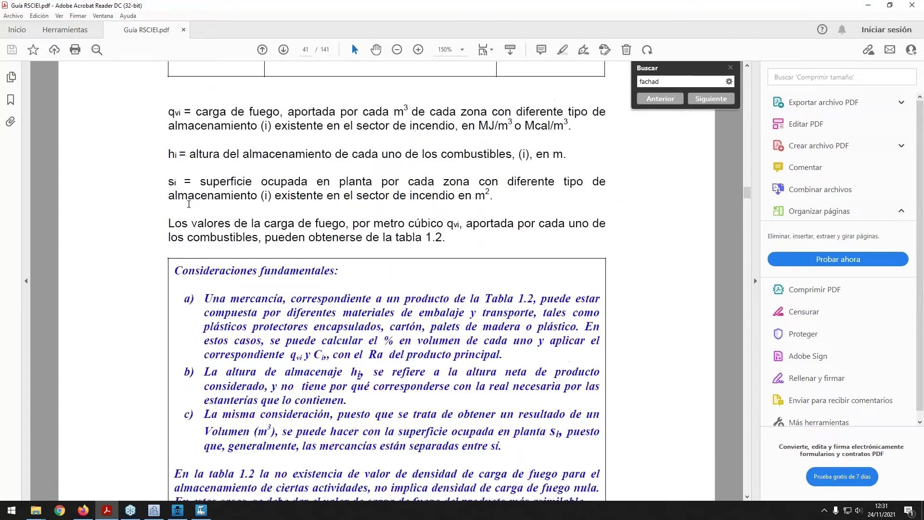
{"action": "scroll", "coordinate": [355, 282], "scroll_direction": "down", "scroll_amount": 15}
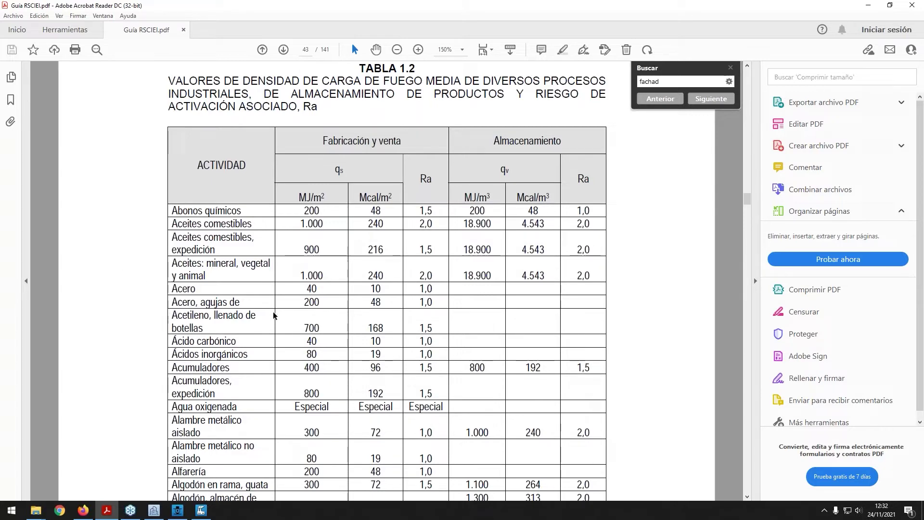
Go back to section 3.2 of the guide and review the mass-based fire load density expression
{"action": "scroll", "coordinate": [275, 315], "scroll_direction": "up", "scroll_amount": 10}
{"action": "scroll", "coordinate": [224, 307], "scroll_direction": "up", "scroll_amount": 15}
{"action": "scroll", "coordinate": [224, 306], "scroll_direction": "up", "scroll_amount": 12}
{"action": "scroll", "coordinate": [359, 374], "scroll_direction": "up", "scroll_amount": 12}
{"action": "scroll", "coordinate": [358, 375], "scroll_direction": "up", "scroll_amount": 15}
{"action": "scroll", "coordinate": [358, 374], "scroll_direction": "up", "scroll_amount": 15}
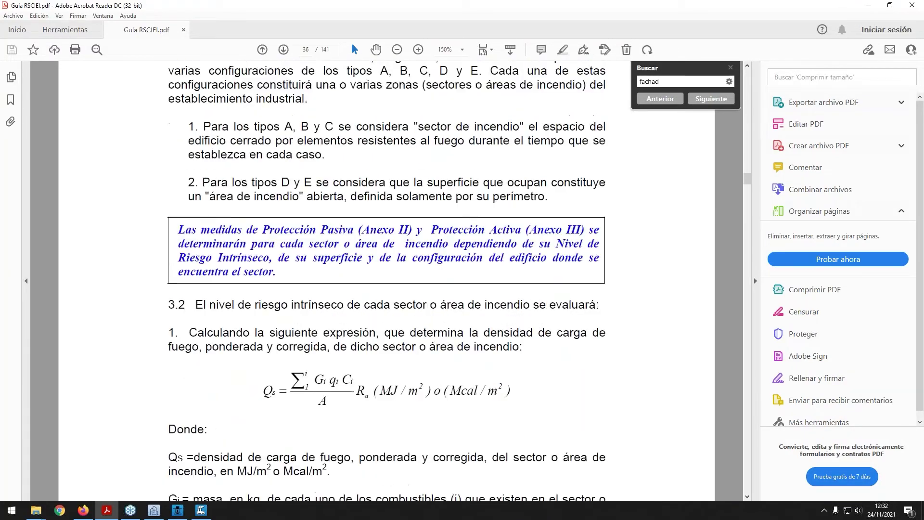
{"action": "scroll", "coordinate": [346, 395], "scroll_direction": "down", "scroll_amount": 1}
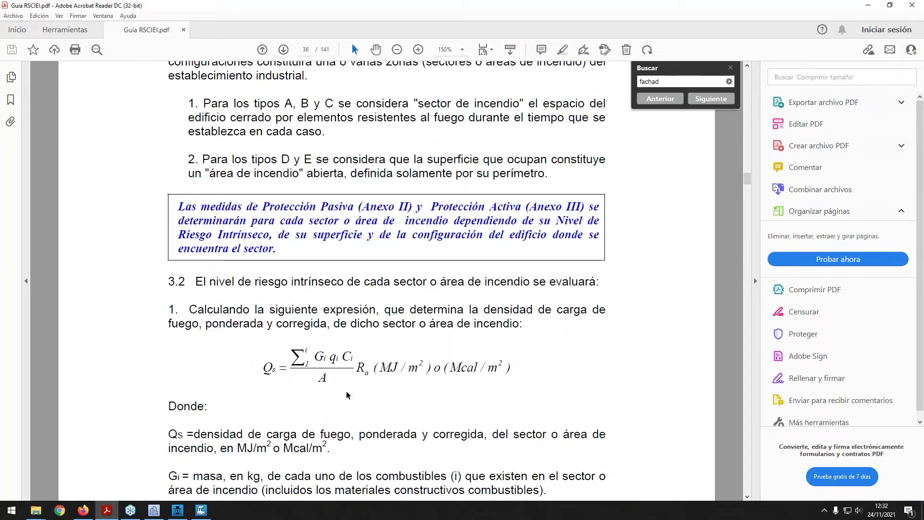
Switch to CYPEFIRE RSCIEI and review the Cuero combustible strip on the Floor 0 plan
{"action": "left_click", "coordinate": [201, 510]}
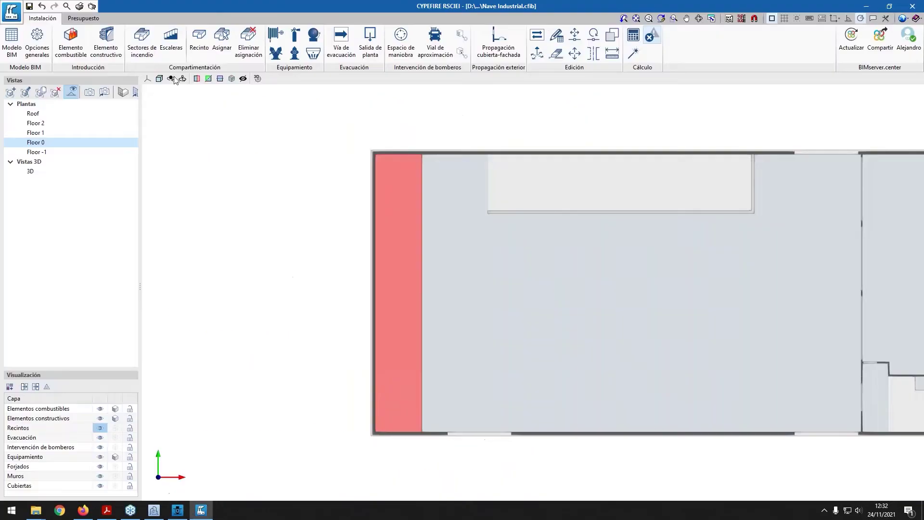
{"action": "left_click", "coordinate": [70, 41]}
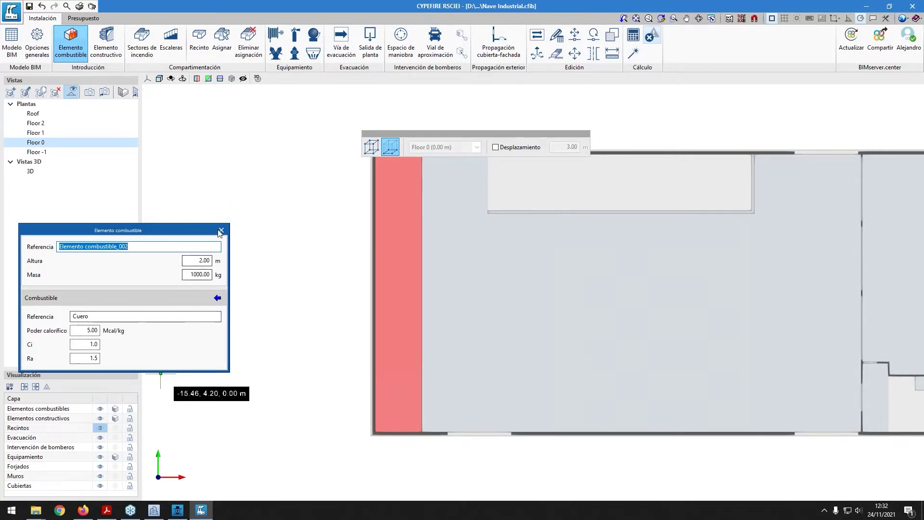
{"action": "key", "text": "Escape"}
{"action": "middle_click_drag", "start_coordinate": [499, 304], "coordinate": [422, 275]}
{"action": "scroll", "coordinate": [221, 126], "scroll_direction": "down", "scroll_amount": 1}
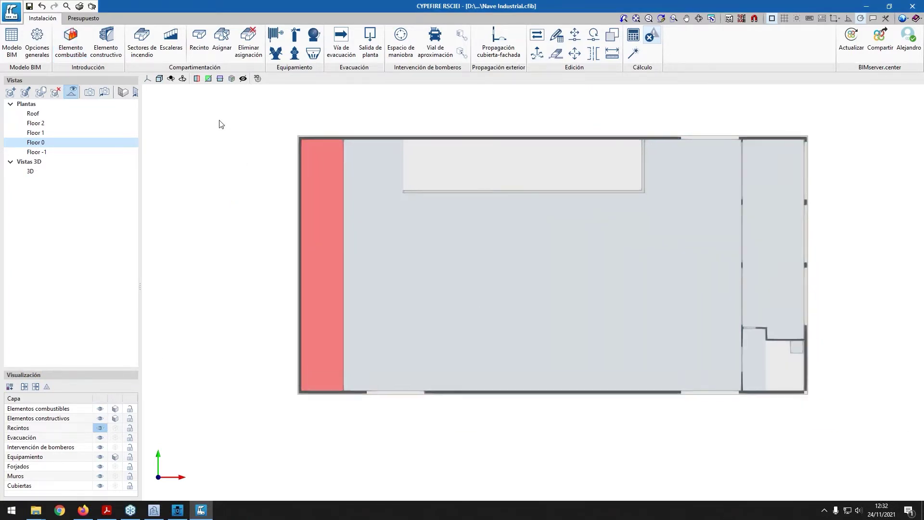
{"action": "middle_click_drag", "start_coordinate": [345, 254], "coordinate": [333, 255]}
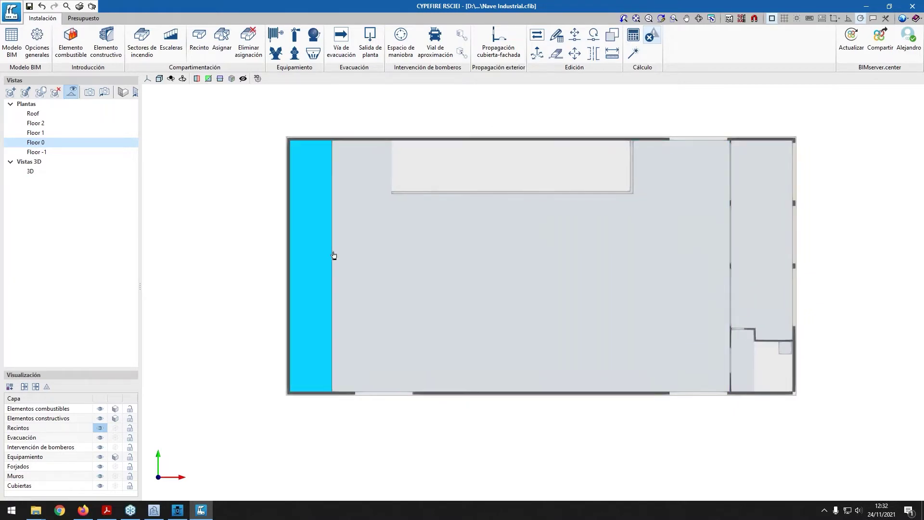
Draw a Cuero combustible element on Floor -1 as a strip about 3 m wide and 17 m long near the west wall
{"action": "left_click", "coordinate": [46, 151]}
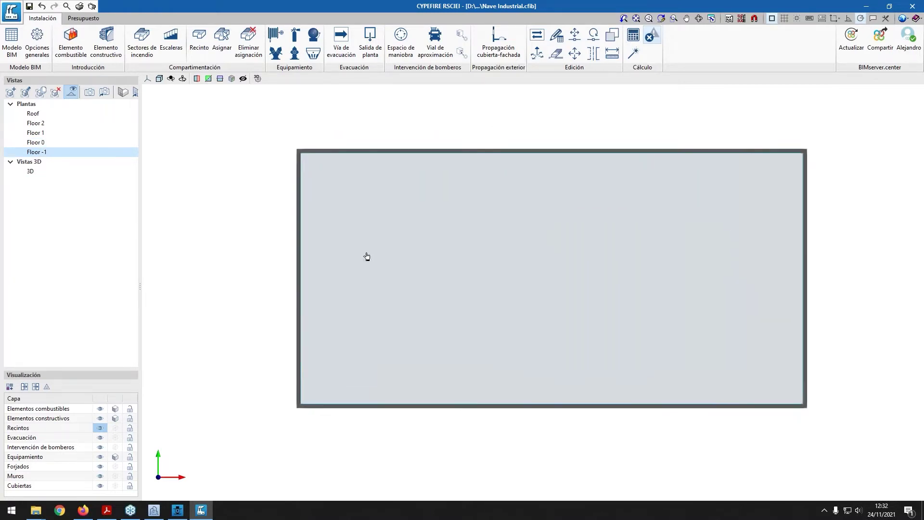
{"action": "left_click", "coordinate": [66, 51]}
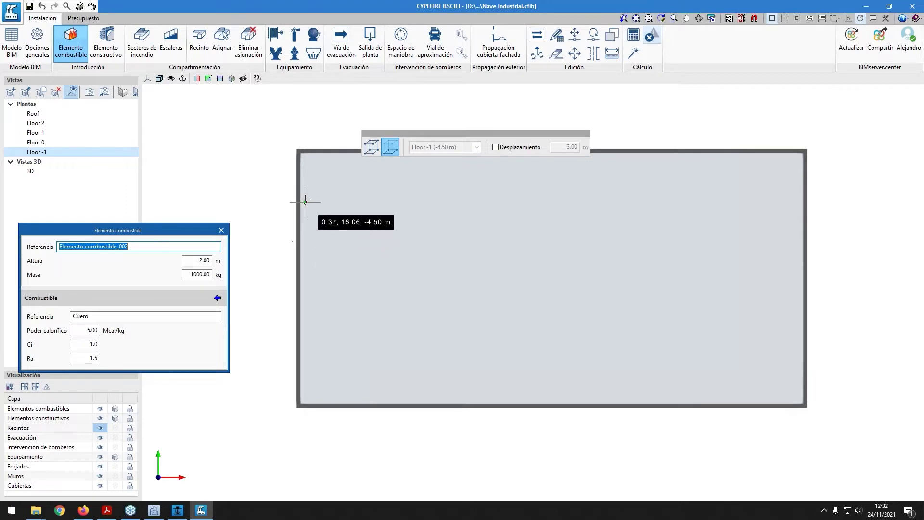
{"action": "left_click", "coordinate": [314, 177]}
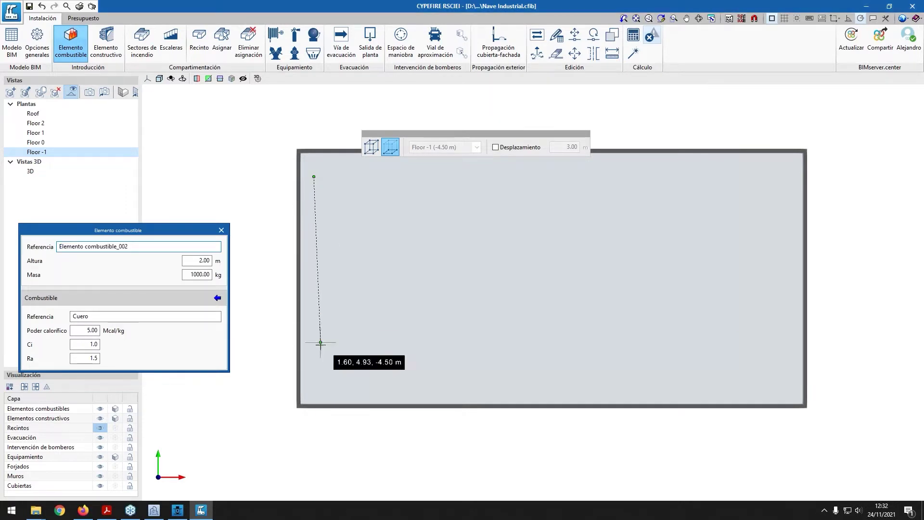
{"action": "left_click", "coordinate": [315, 389]}
{"action": "left_click", "coordinate": [352, 390]}
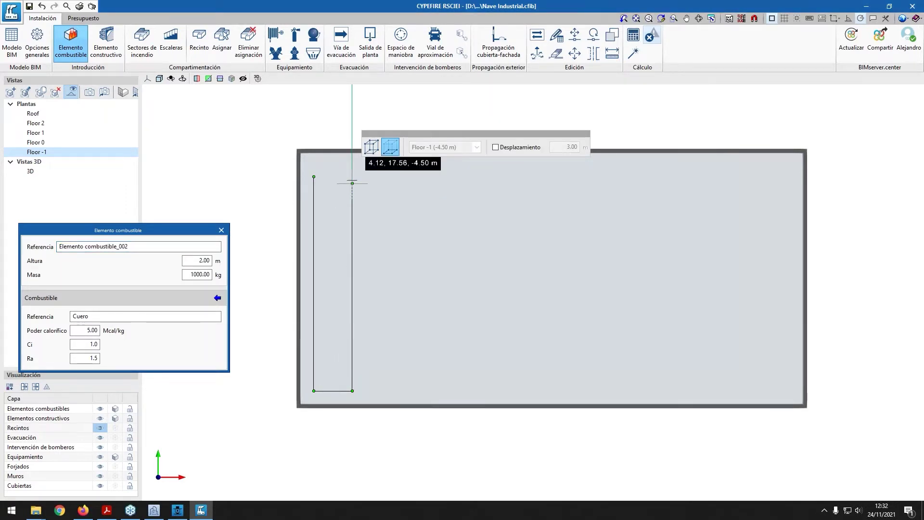
{"action": "left_click", "coordinate": [351, 178]}
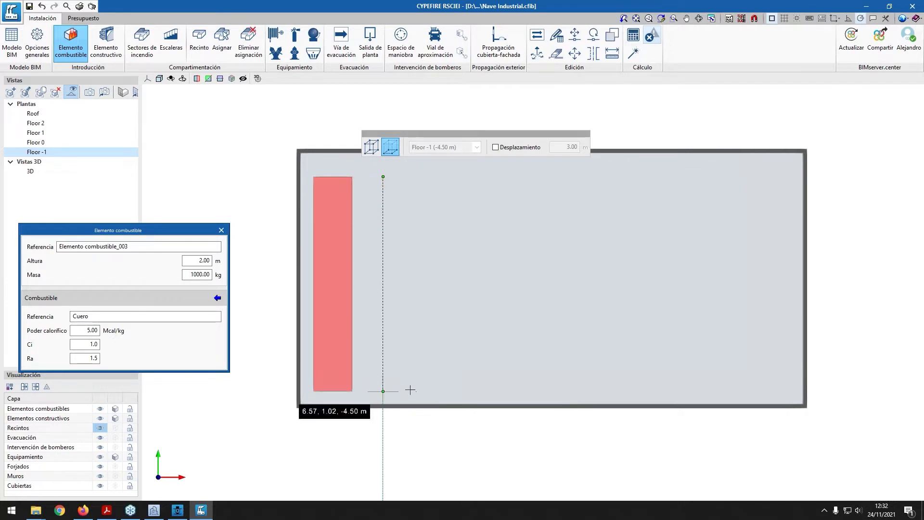
Draw a second Cuero combustible strip on Floor -1, about 4.2 m wide and 17 m long, east of the first
{"action": "left_click", "coordinate": [384, 175]}
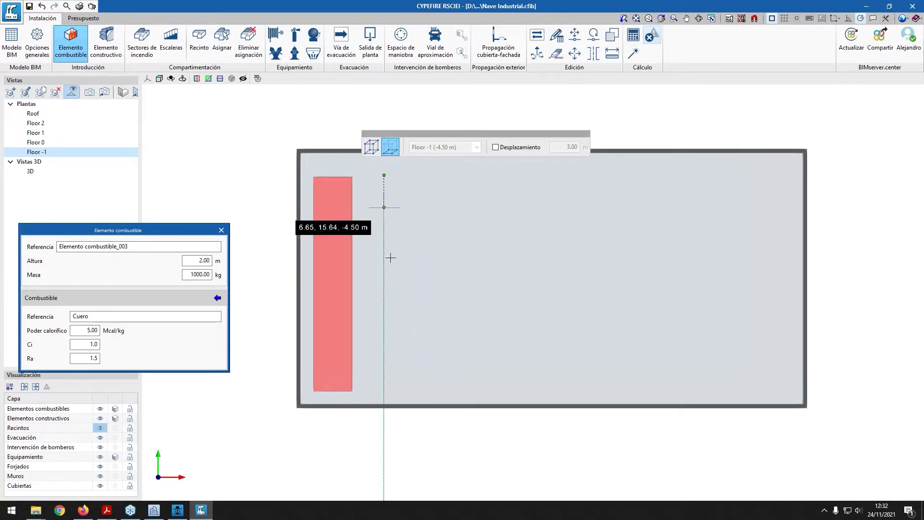
{"action": "left_click", "coordinate": [384, 390]}
{"action": "left_click", "coordinate": [437, 390]}
{"action": "left_click", "coordinate": [436, 176]}
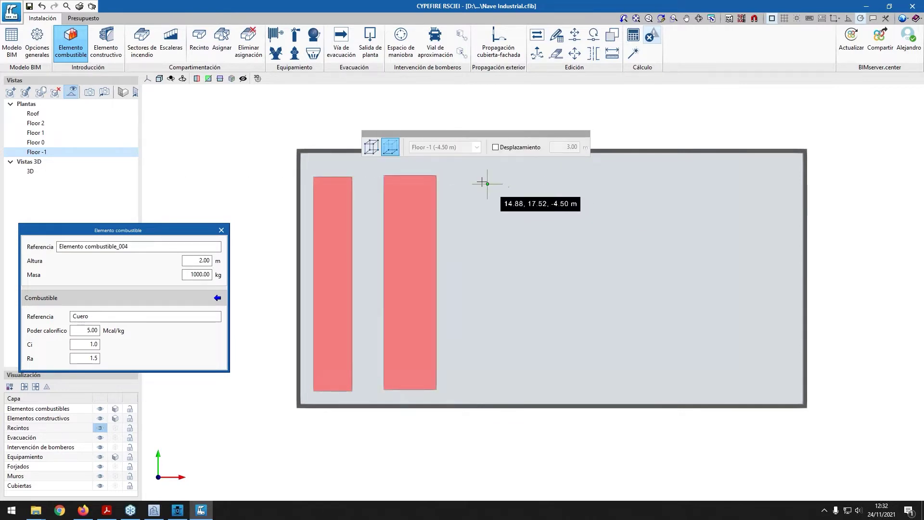
Draw a third Cuero combustible strip on Floor -1, about 3.8 m wide and 17 m long, east of the second
{"action": "left_click", "coordinate": [470, 175]}
{"action": "left_click", "coordinate": [471, 388]}
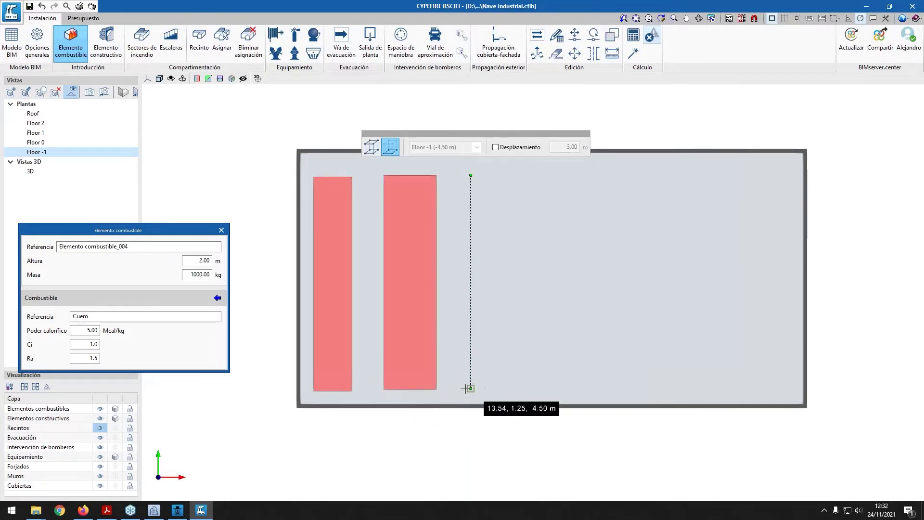
{"action": "left_click", "coordinate": [519, 388]}
{"action": "left_click", "coordinate": [519, 175]}
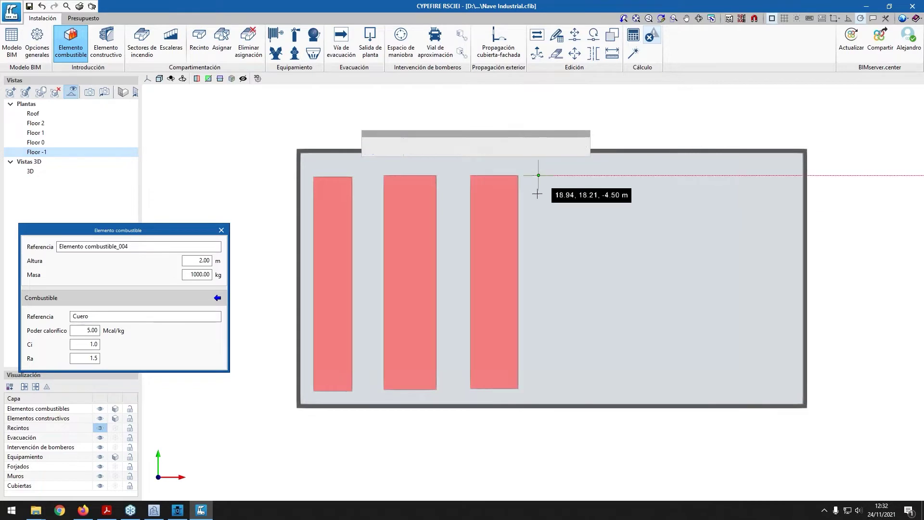
Draw a fourth Cuero combustible strip on Floor -1, about 4.9 m wide and 17 m long, and finish adding combustible elements
{"action": "left_click", "coordinate": [565, 176]}
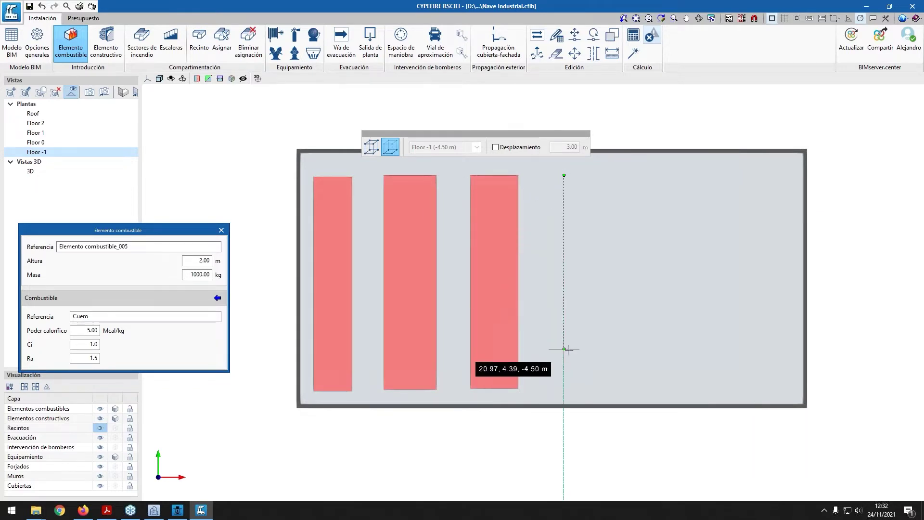
{"action": "left_click", "coordinate": [564, 388]}
{"action": "left_click", "coordinate": [625, 388]}
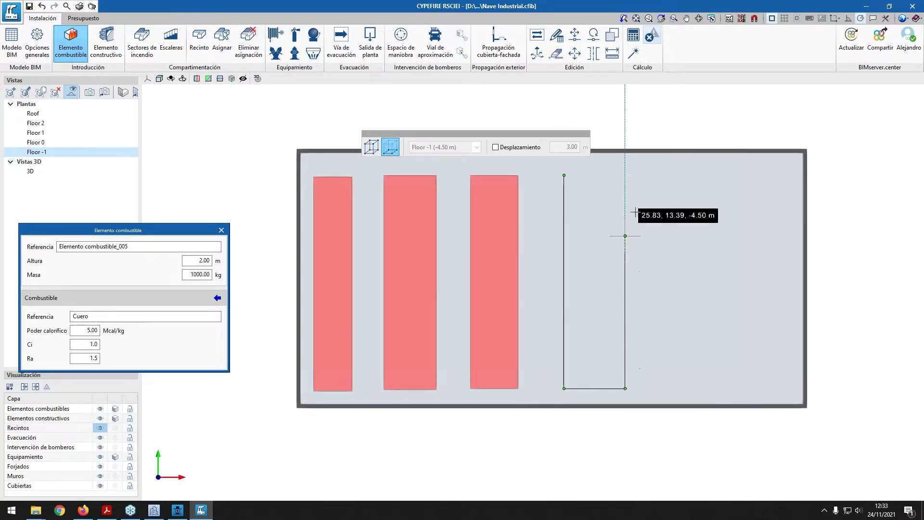
{"action": "left_click", "coordinate": [625, 175]}
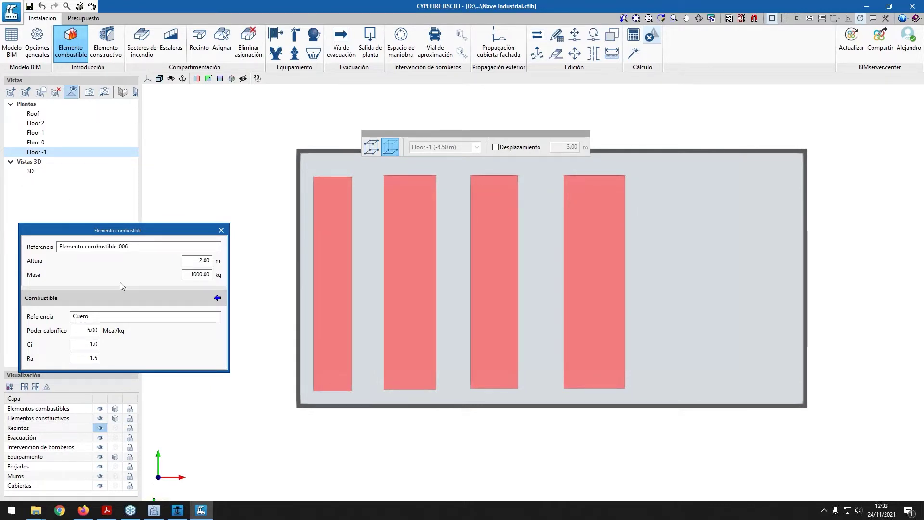
{"action": "left_click", "coordinate": [221, 230]}
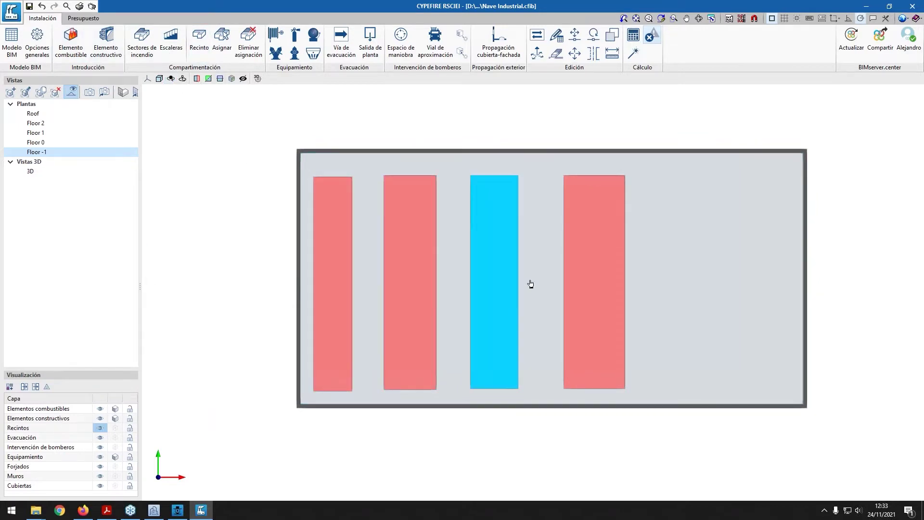
Inspect the third Floor -1 strip's combustible properties and fuel import option, leaving its data unmodified
{"action": "left_click", "coordinate": [504, 283]}
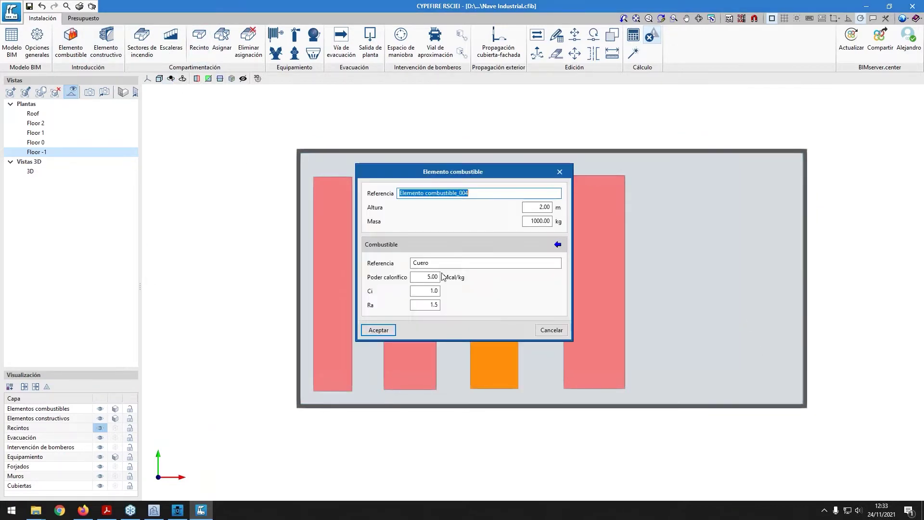
{"action": "left_click", "coordinate": [557, 244]}
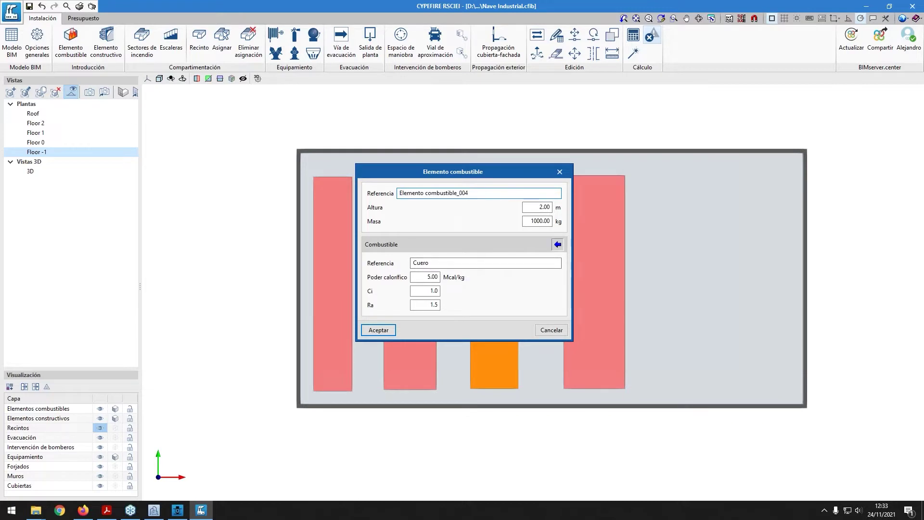
{"action": "left_click", "coordinate": [902, 386]}
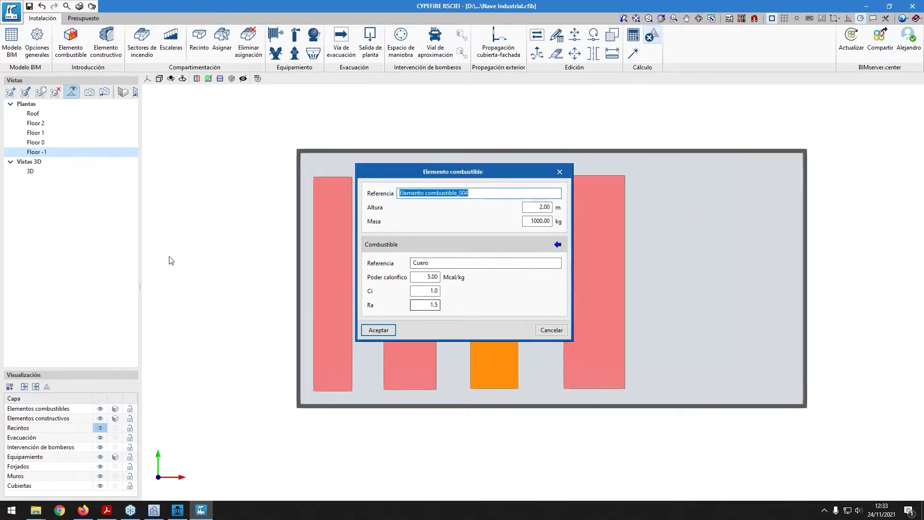
{"action": "left_click", "coordinate": [549, 329]}
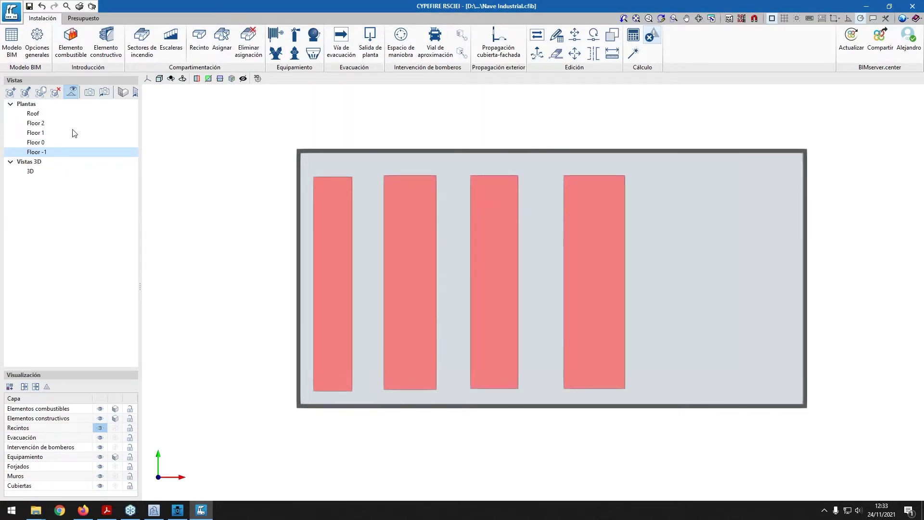
Review the Floor 2, Floor 1, Floor 0 and Floor -1 plans, ending on Floor 0
{"action": "left_click", "coordinate": [40, 142]}
{"action": "left_click", "coordinate": [41, 124]}
{"action": "left_click", "coordinate": [40, 132]}
{"action": "left_click", "coordinate": [40, 143]}
{"action": "left_click", "coordinate": [38, 152]}
{"action": "key", "text": "Up"}
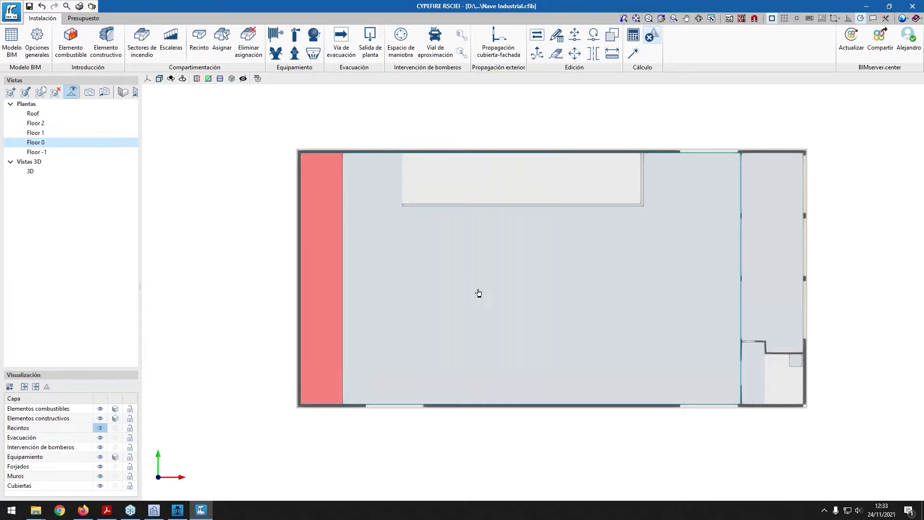
{"action": "scroll", "coordinate": [480, 273], "scroll_direction": "up", "scroll_amount": 3}
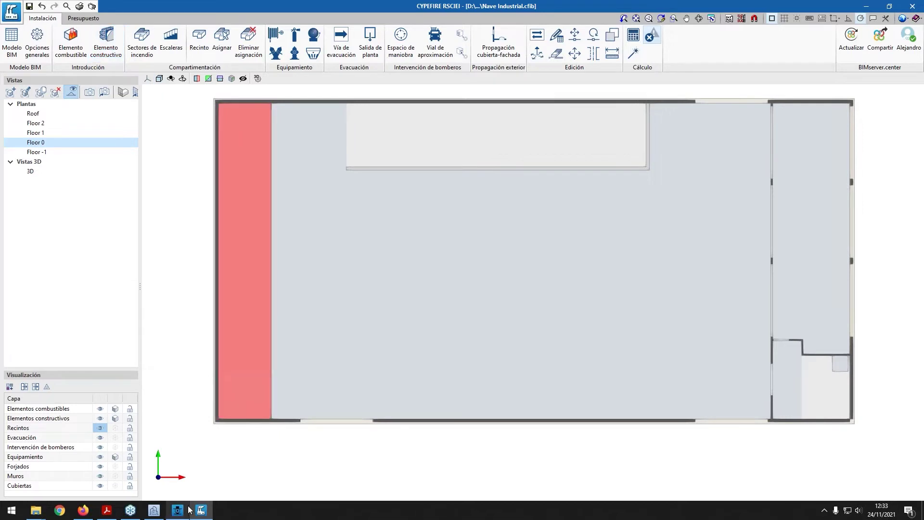
Switch to Guía RSCIEI.pdf in Adobe Acrobat Reader and examine the Gi definition's note on including combustible construction materials
{"action": "mouse_move", "coordinate": [192, 513]}
{"action": "mouse_move", "coordinate": [106, 516]}
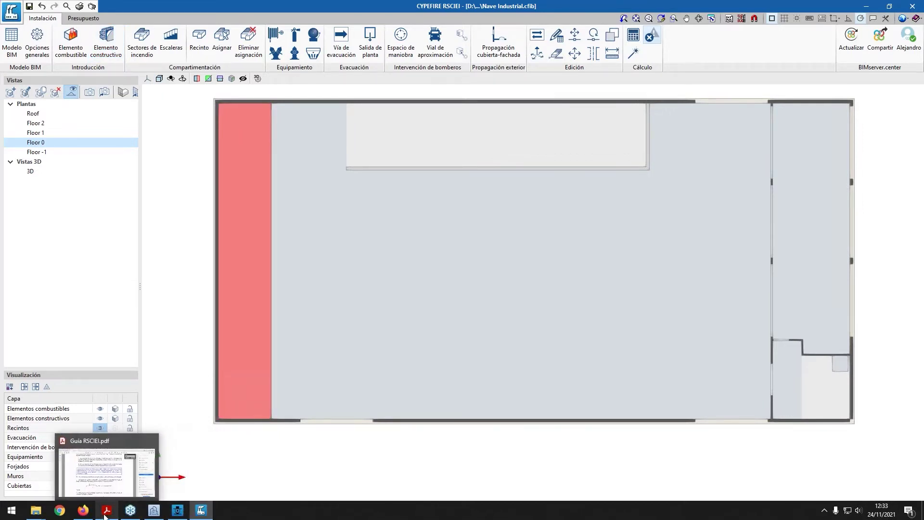
{"action": "left_click", "coordinate": [107, 513]}
{"action": "scroll", "coordinate": [311, 436], "scroll_direction": "down", "scroll_amount": 2}
{"action": "mouse_move", "coordinate": [266, 444]}
{"action": "left_mouse_down"}
{"action": "mouse_move", "coordinate": [539, 445]}
{"action": "mouse_move", "coordinate": [482, 443]}
{"action": "left_mouse_up"}
{"action": "left_click", "coordinate": [362, 445]}
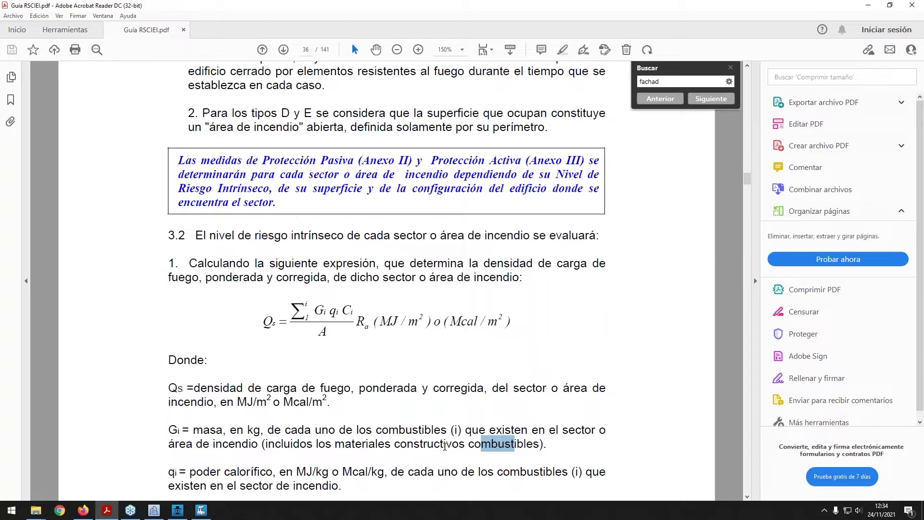
Switch back to CYPEFIRE RSCIEI and try starting a constructive element on Floor 0, aligned to the left of the drawn line
{"action": "left_click", "coordinate": [869, 5]}
{"action": "middle_click_drag", "start_coordinate": [451, 166], "coordinate": [425, 201]}
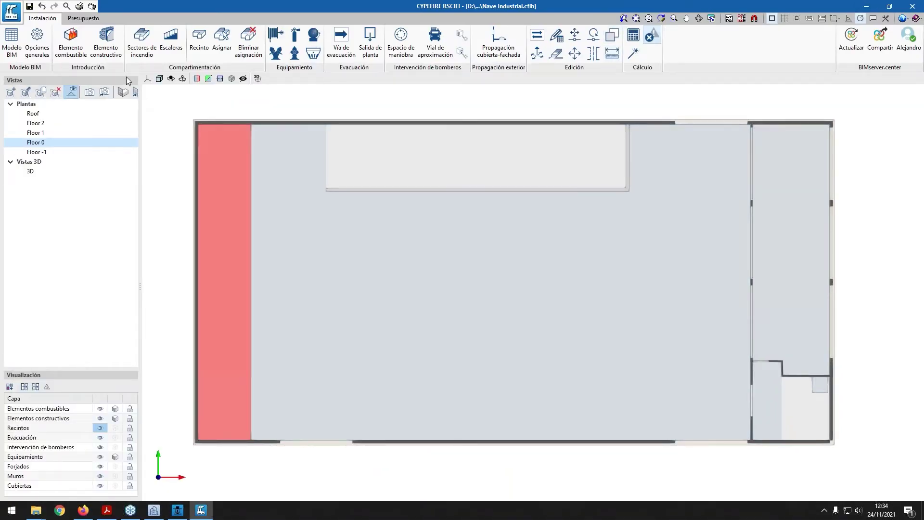
{"action": "left_click", "coordinate": [106, 42]}
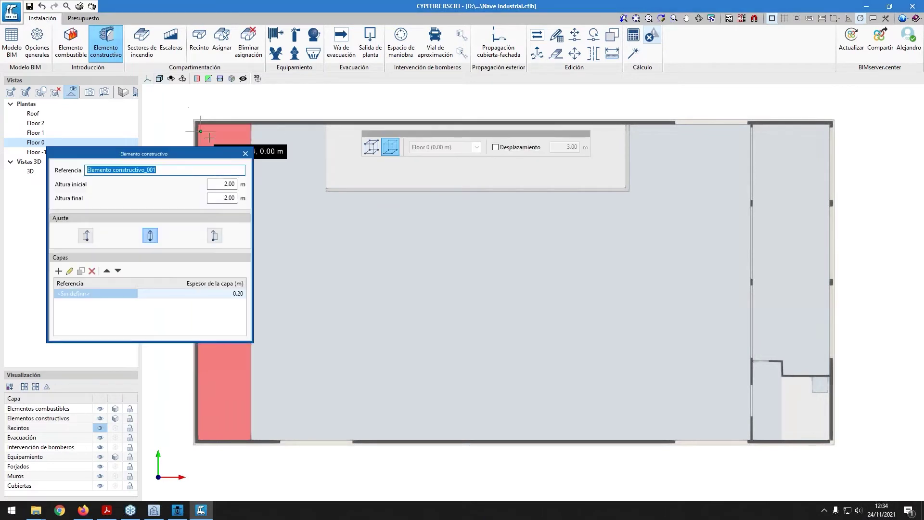
{"action": "left_click_drag", "start_coordinate": [186, 153], "coordinate": [181, 120]}
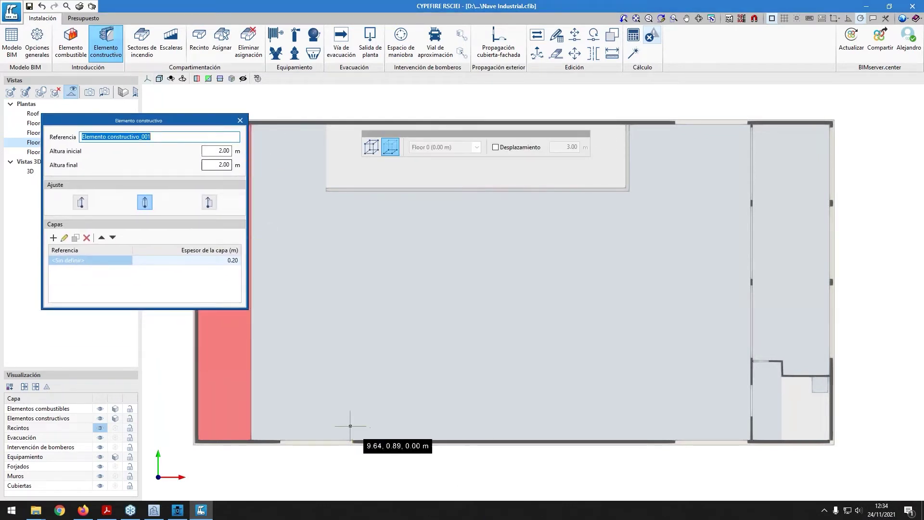
{"action": "left_click", "coordinate": [321, 410]}
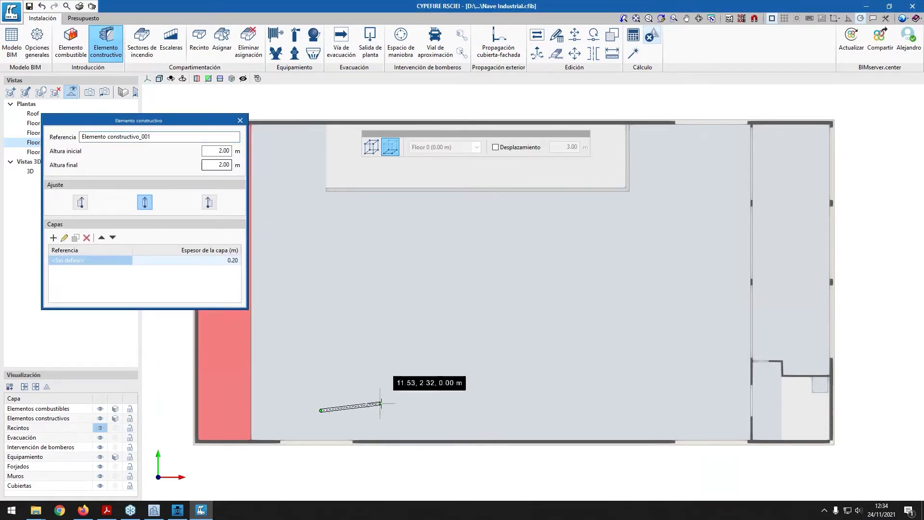
{"action": "left_click", "coordinate": [218, 150]}
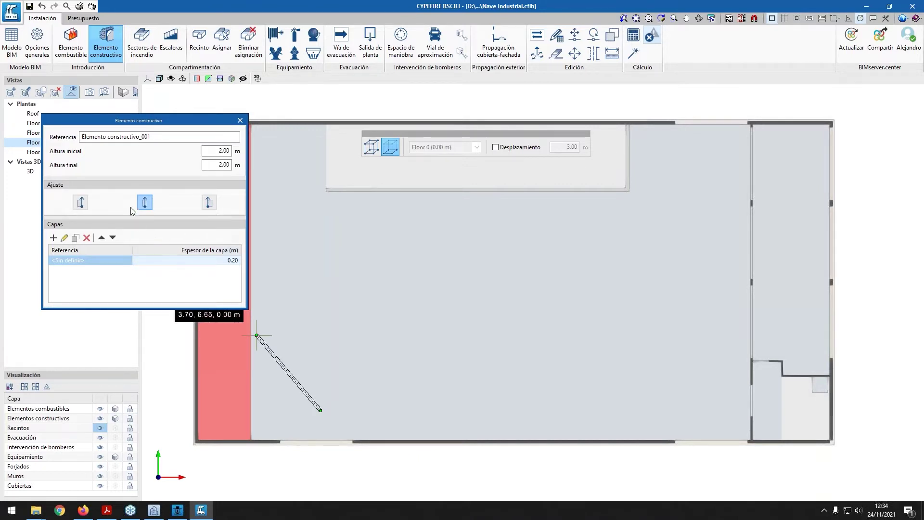
{"action": "scroll", "coordinate": [340, 411], "scroll_direction": "up", "scroll_amount": 5}
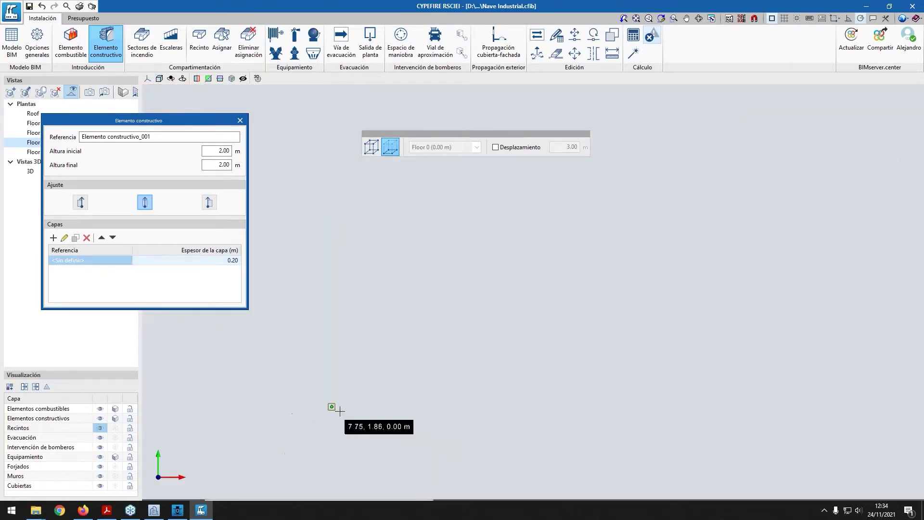
{"action": "middle_click_drag", "start_coordinate": [437, 403], "coordinate": [447, 314]}
{"action": "scroll", "coordinate": [463, 317], "scroll_direction": "up", "scroll_amount": 2}
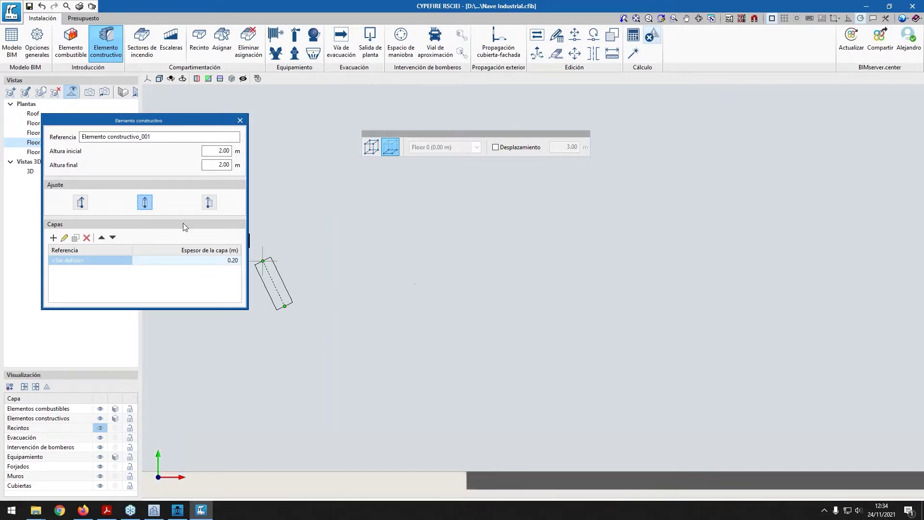
{"action": "left_click", "coordinate": [208, 203]}
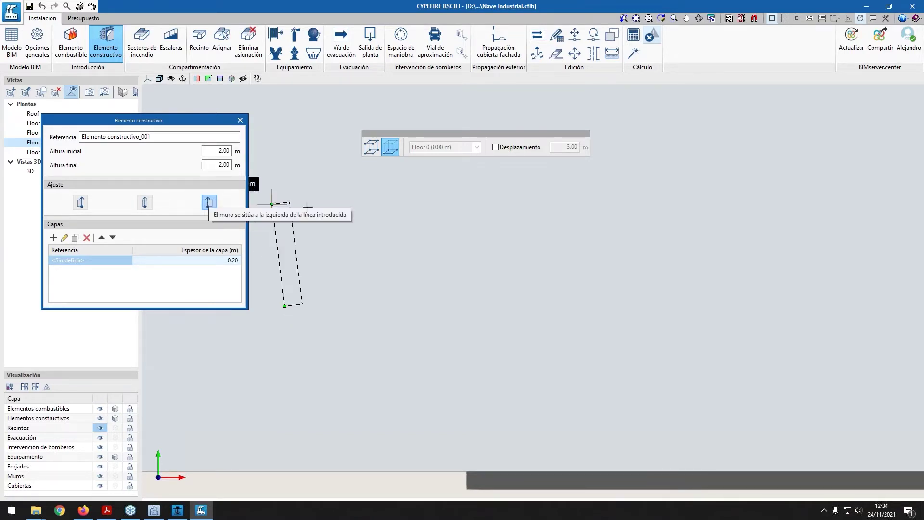
{"action": "scroll", "coordinate": [471, 291], "scroll_direction": "down", "scroll_amount": 2}
{"action": "scroll", "coordinate": [494, 299], "scroll_direction": "down", "scroll_amount": 3}
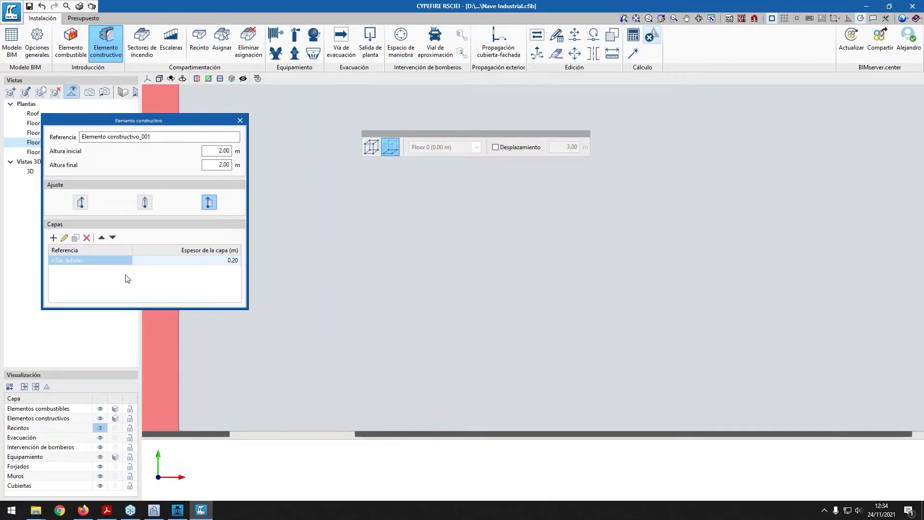
Inspect the constructive element's layer properties and the combustible material library, then leave without drawing the element
{"action": "left_click", "coordinate": [58, 240]}
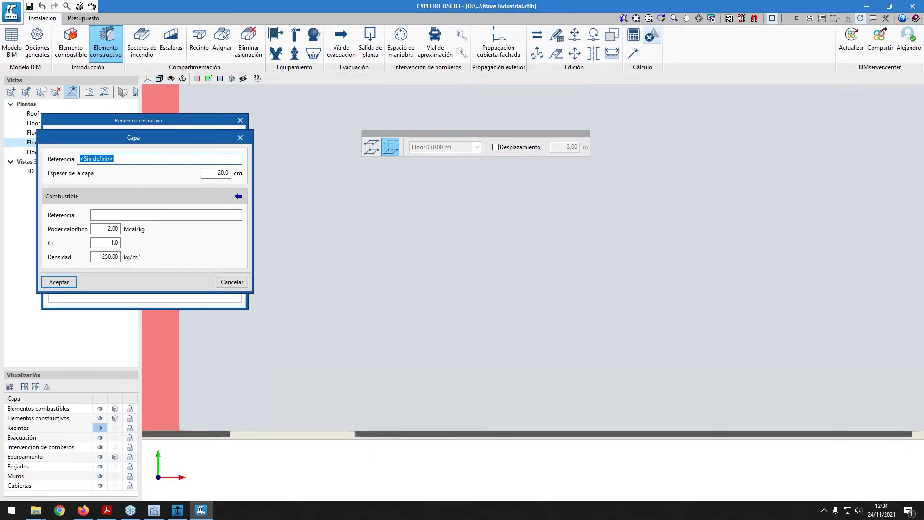
{"action": "left_click_drag", "start_coordinate": [179, 133], "coordinate": [189, 141]}
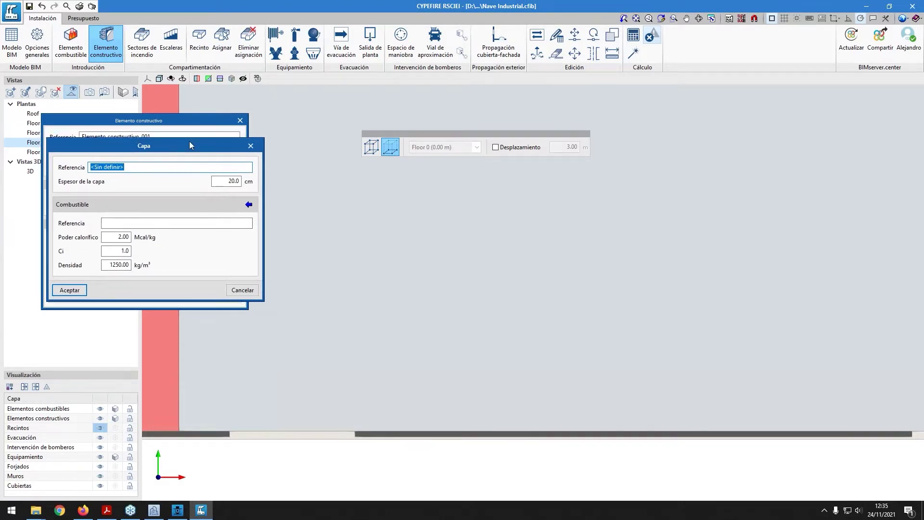
{"action": "left_click_drag", "start_coordinate": [234, 181], "coordinate": [243, 182]}
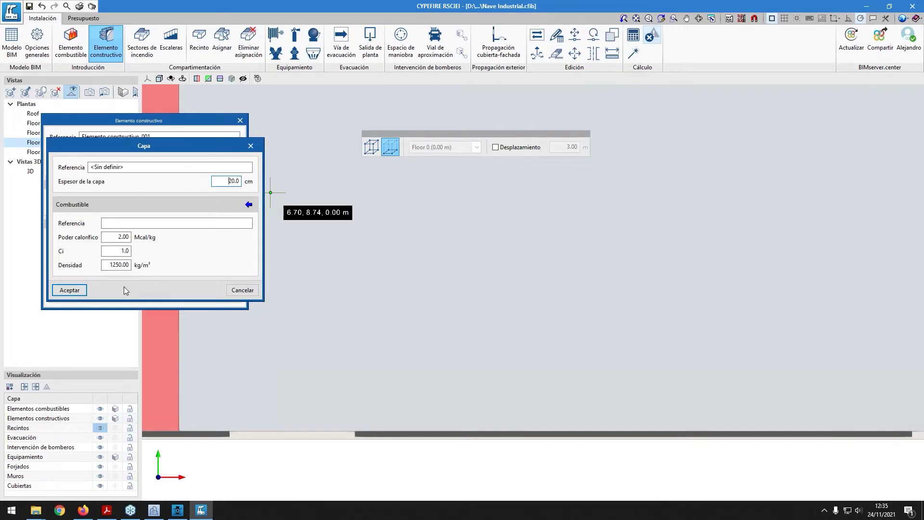
{"action": "left_click_drag", "start_coordinate": [130, 265], "coordinate": [118, 265]}
{"action": "left_click", "coordinate": [115, 237]}
{"action": "left_click", "coordinate": [105, 255]}
{"action": "left_click", "coordinate": [248, 205]}
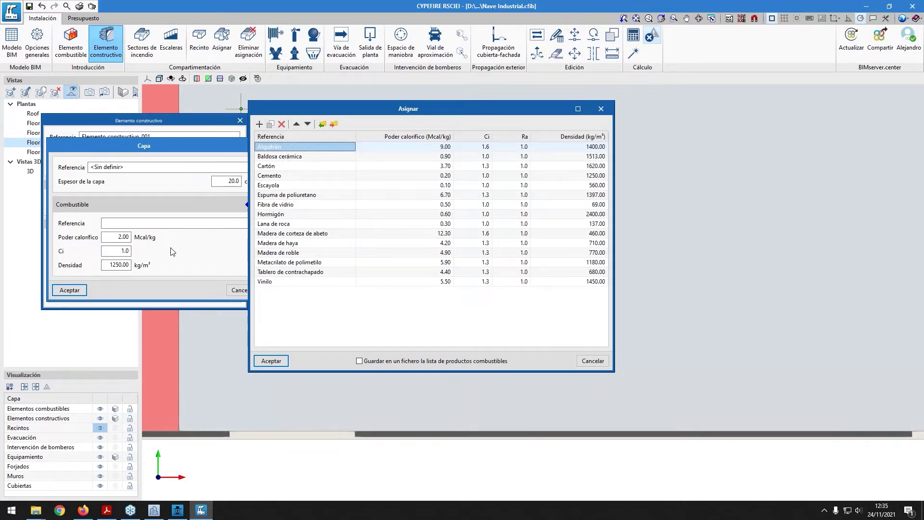
{"action": "left_click", "coordinate": [316, 252]}
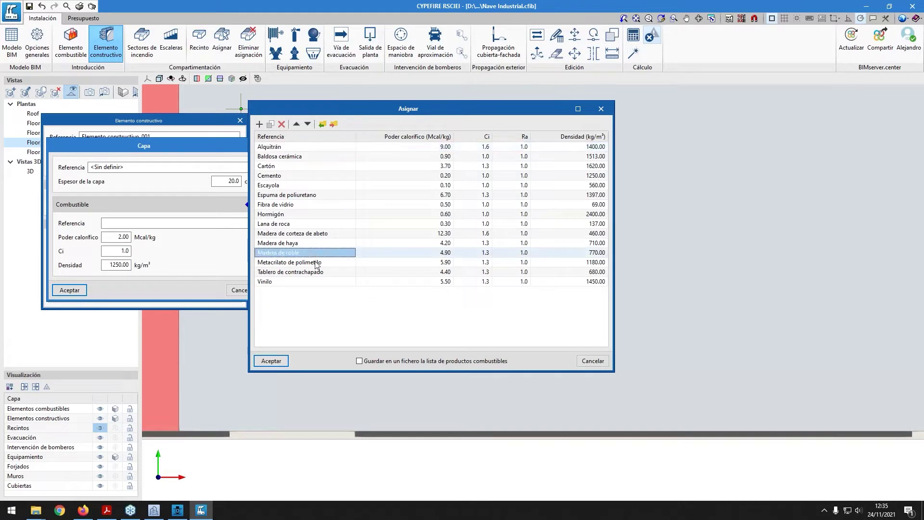
{"action": "left_click", "coordinate": [308, 271]}
{"action": "key", "text": "Escape"}
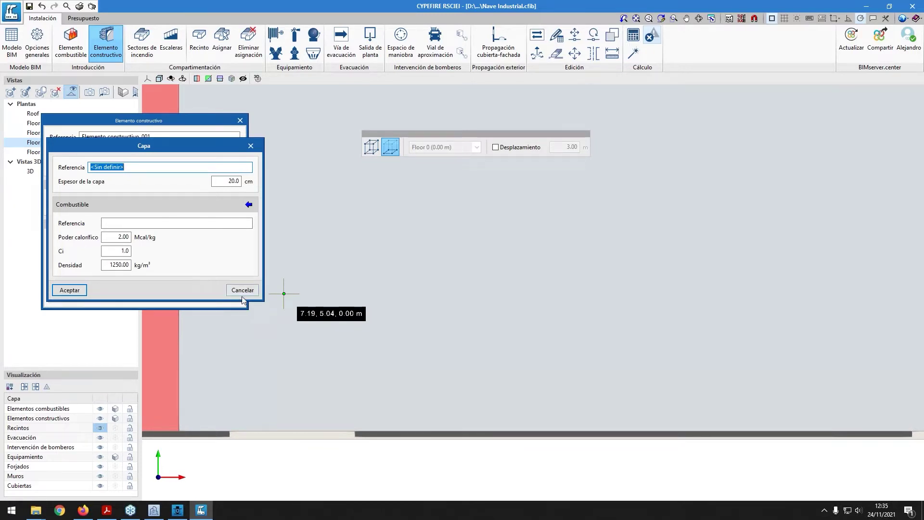
{"action": "key", "text": "Return"}
{"action": "key", "text": "Escape"}
Examine the fire sectors list and the list of combustible elements already defined in the job
{"action": "scroll", "coordinate": [275, 190], "scroll_direction": "up", "scroll_amount": 3}
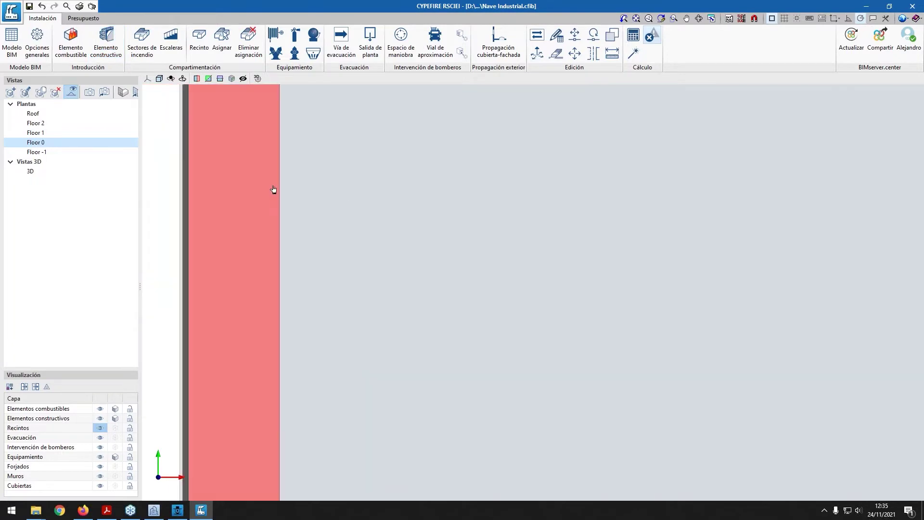
{"action": "scroll", "coordinate": [289, 189], "scroll_direction": "down", "scroll_amount": 1}
{"action": "scroll", "coordinate": [301, 226], "scroll_direction": "down", "scroll_amount": 4}
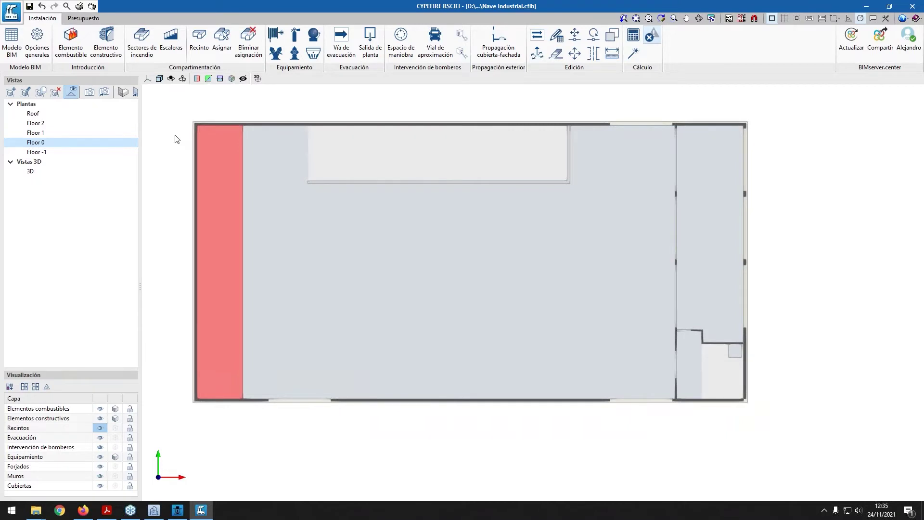
{"action": "left_click", "coordinate": [147, 56]}
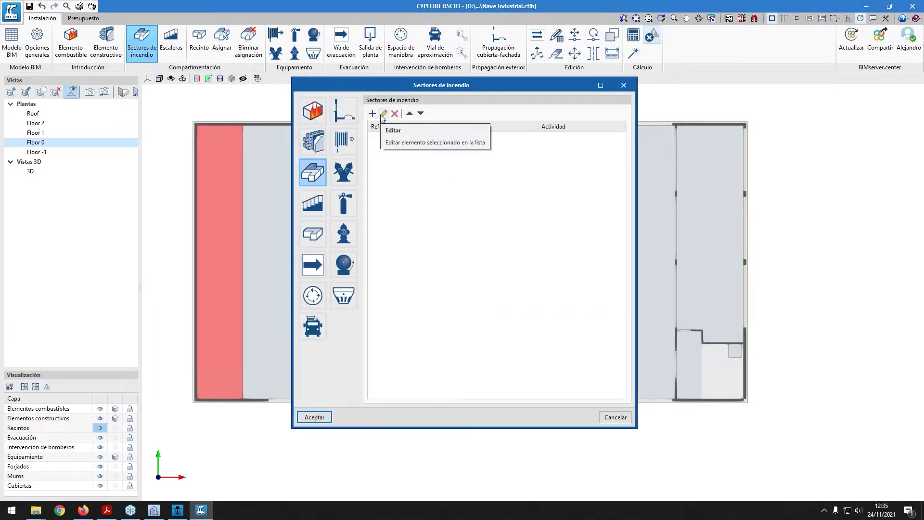
{"action": "left_click", "coordinate": [624, 86]}
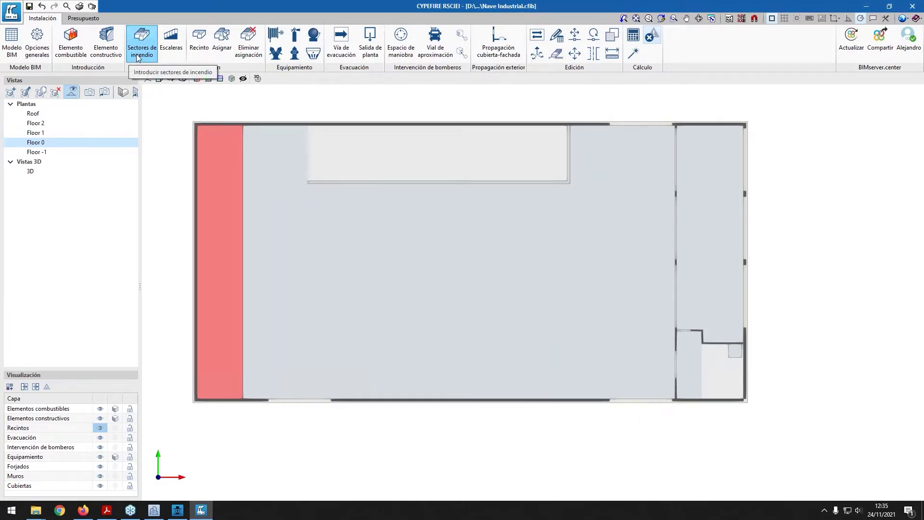
{"action": "left_click", "coordinate": [138, 58]}
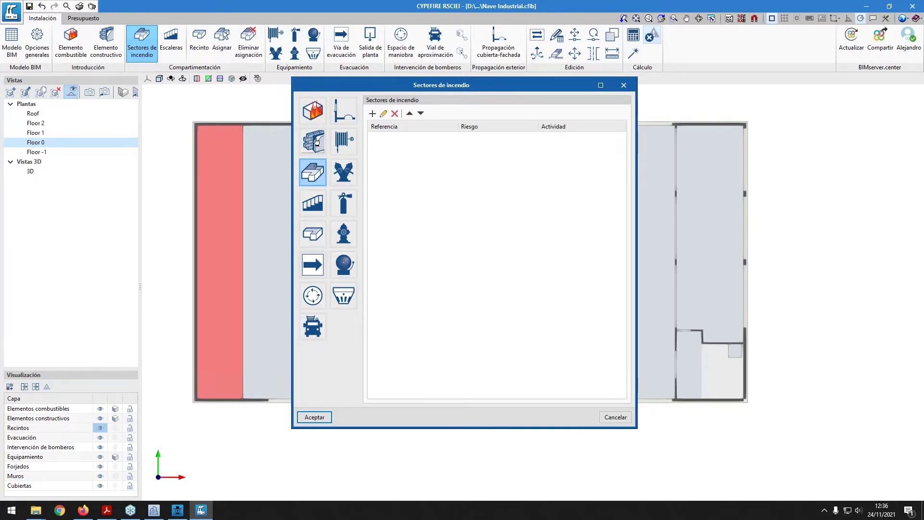
{"action": "left_click", "coordinate": [313, 121]}
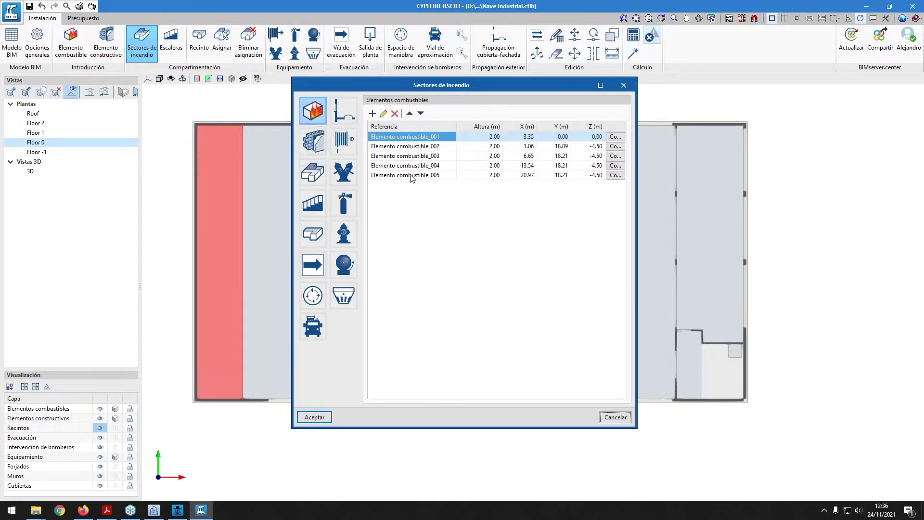
Add a fire sector with the reference Establecimiento_1 and compare its activity types, keeping Almacenamiento
{"action": "left_click", "coordinate": [307, 183]}
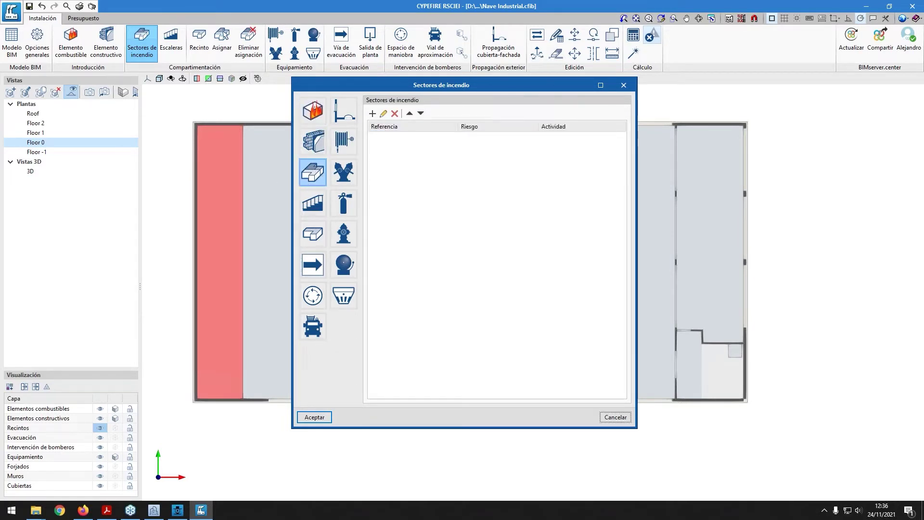
{"action": "left_click", "coordinate": [373, 113]}
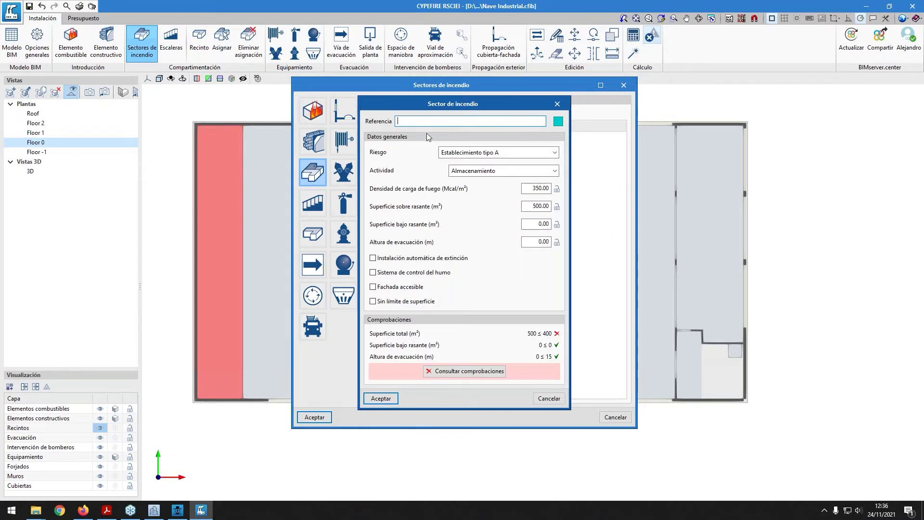
{"action": "type", "text": "Establecimiento"}
{"action": "type", "text": "_1"}
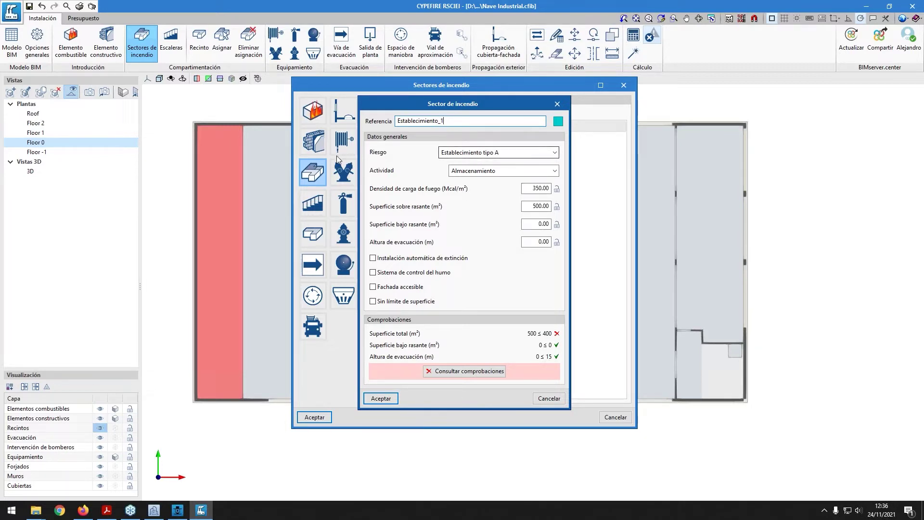
{"action": "left_click", "coordinate": [546, 180]}
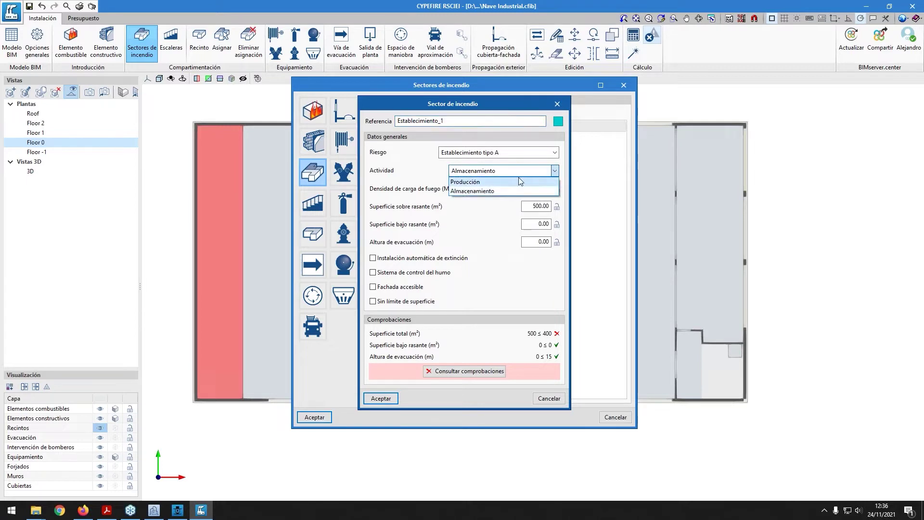
{"action": "left_click", "coordinate": [511, 182]}
{"action": "left_click", "coordinate": [510, 171]}
{"action": "left_click", "coordinate": [505, 191]}
{"action": "left_click", "coordinate": [497, 171]}
{"action": "left_click", "coordinate": [491, 191]}
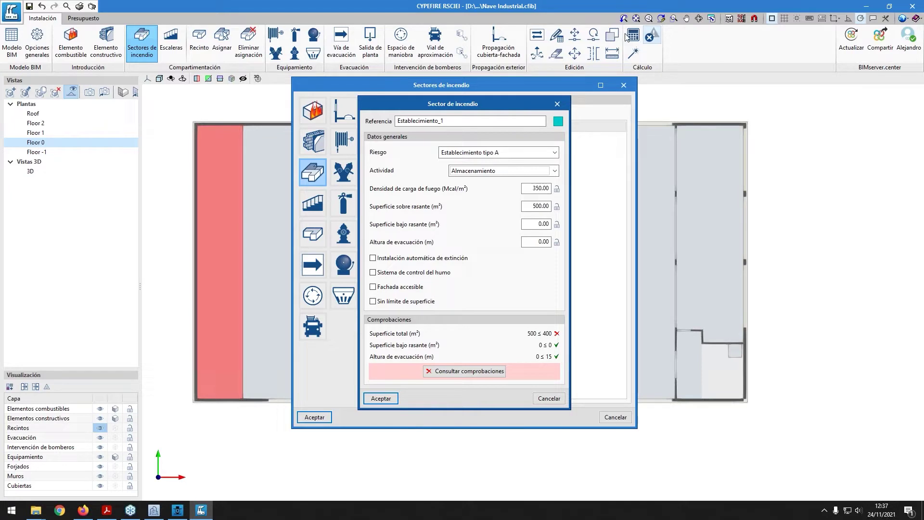
Enable Instalación automática de extinción and Fachada accesible for the fire sector Establecimiento_1
{"action": "left_click", "coordinate": [392, 260]}
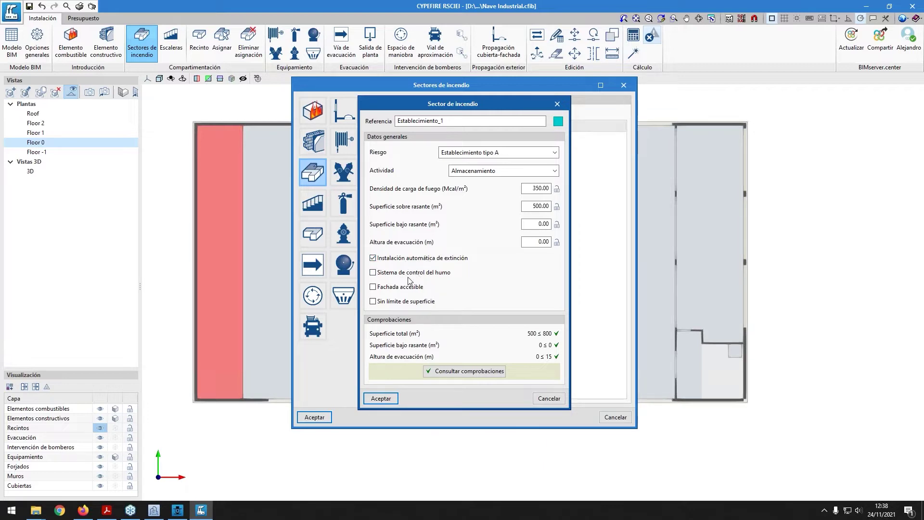
{"action": "left_click", "coordinate": [374, 287]}
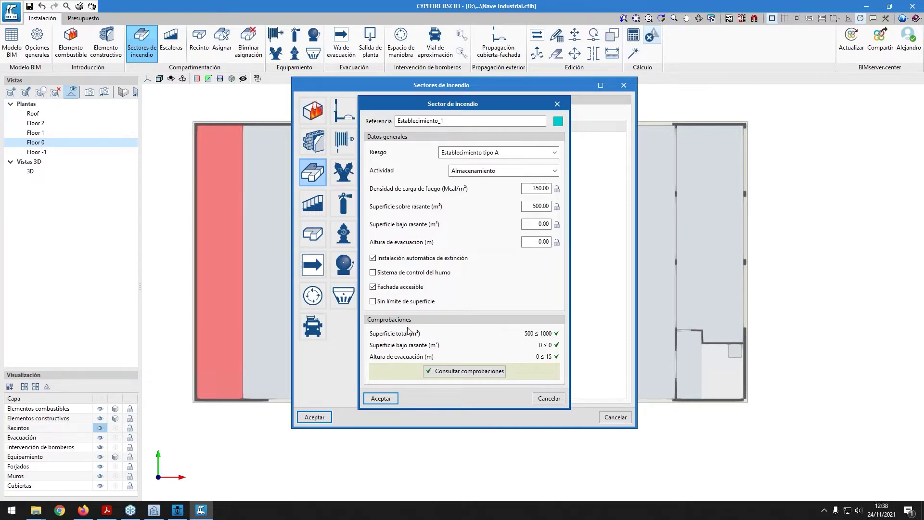
{"action": "left_click", "coordinate": [385, 287]}
{"action": "left_click", "coordinate": [405, 287]}
Try the Sin límite de superficie option on the sector and leave it disabled
{"action": "left_click", "coordinate": [374, 302]}
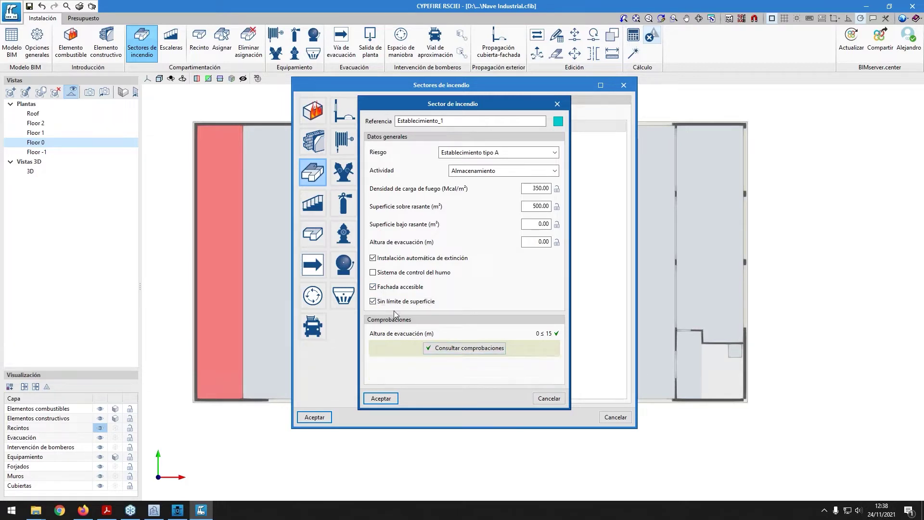
{"action": "left_click", "coordinate": [388, 304]}
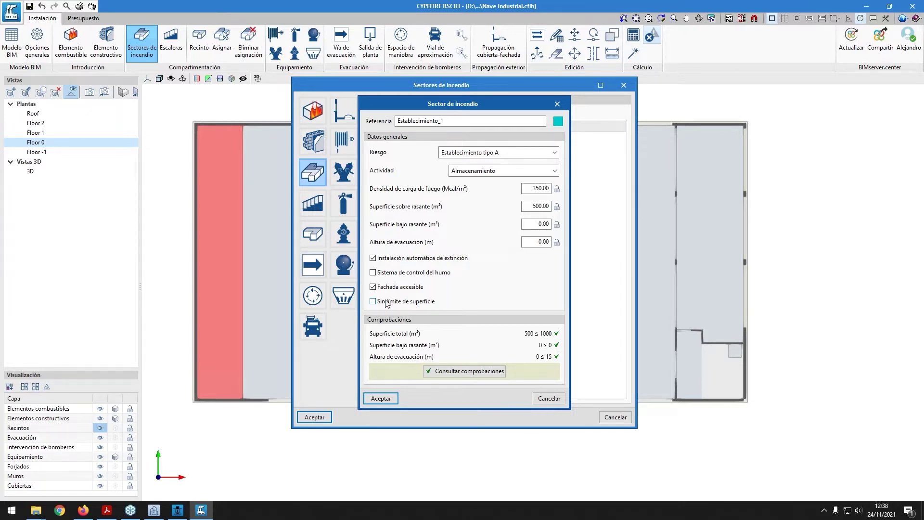
{"action": "left_click", "coordinate": [386, 302]}
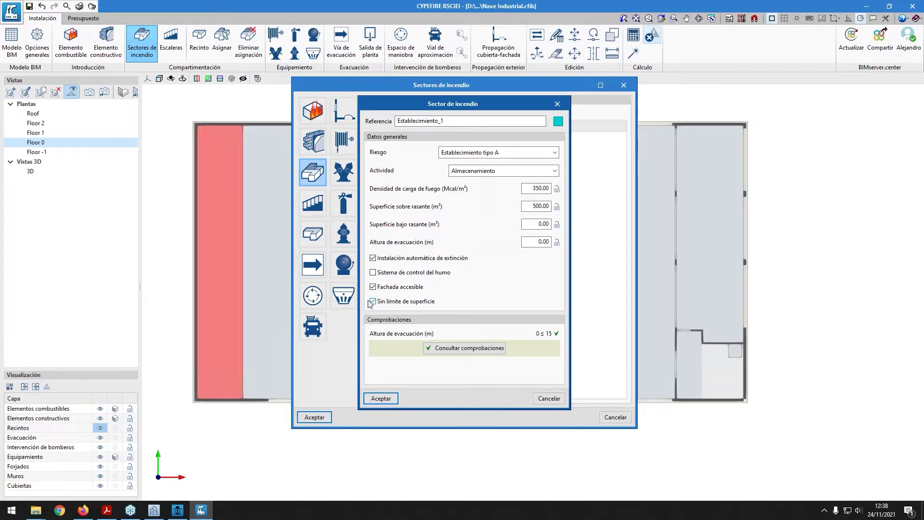
{"action": "left_click", "coordinate": [373, 302]}
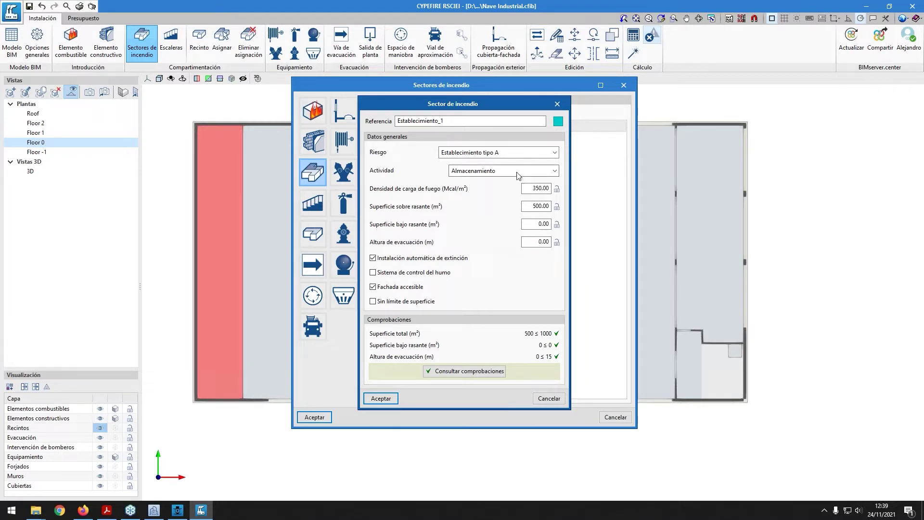
Review the detailed check report for the fire sector Establecimiento_1 and close it
{"action": "left_click", "coordinate": [467, 372]}
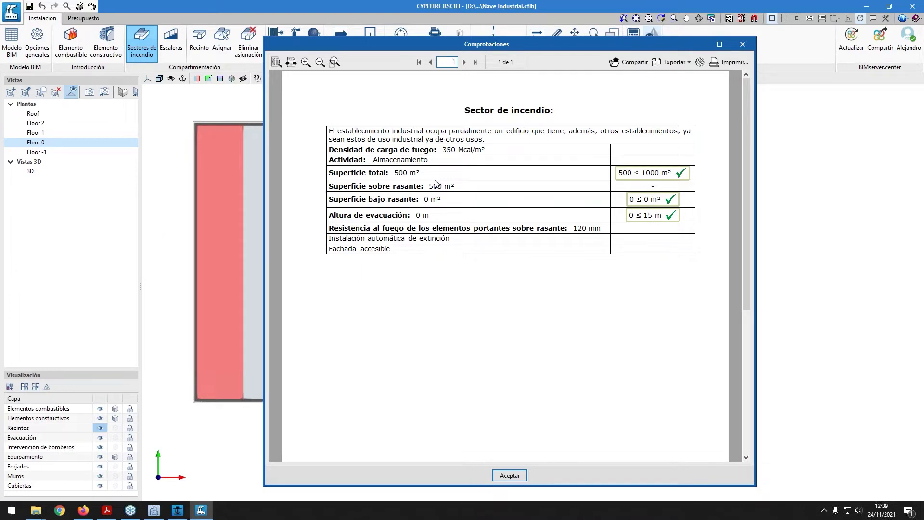
{"action": "left_click", "coordinate": [509, 475]}
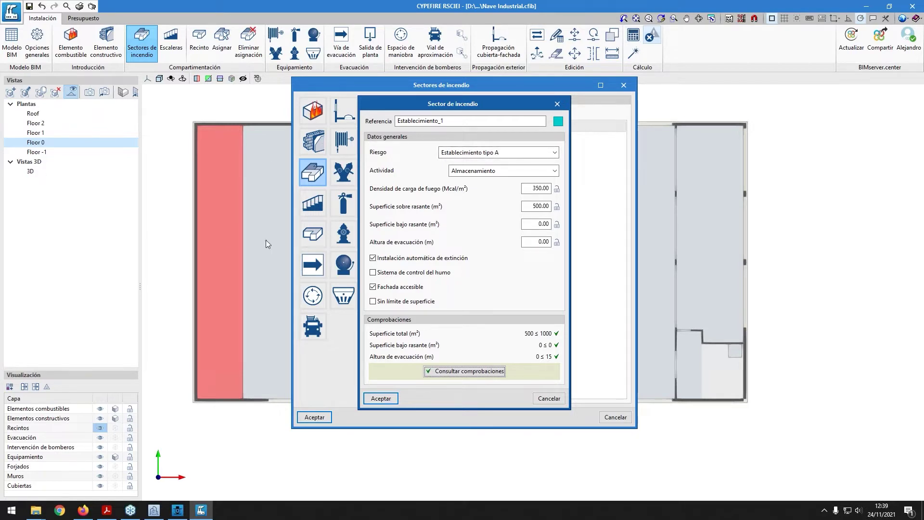
Set the risk of the fire sector Establecimiento_1 to Establecimiento tipo C and accept the sector definitions
{"action": "left_click", "coordinate": [476, 153]}
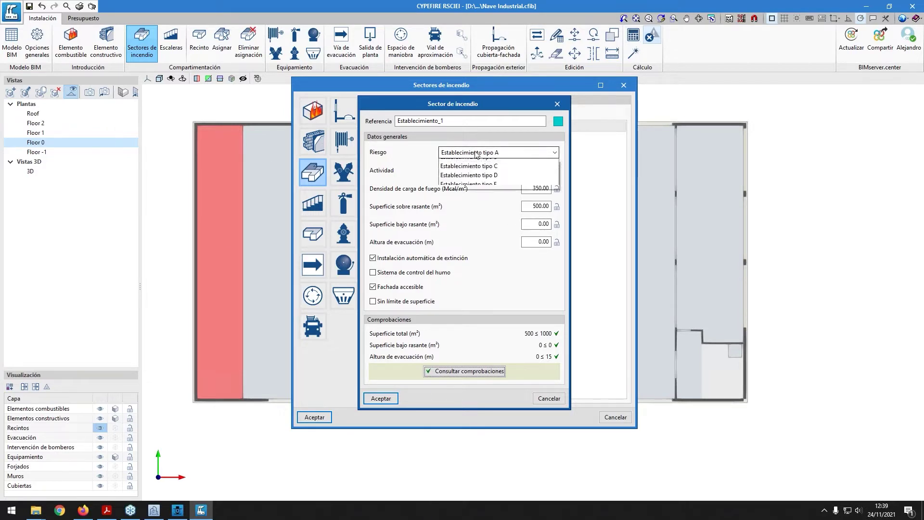
{"action": "left_click", "coordinate": [475, 182]}
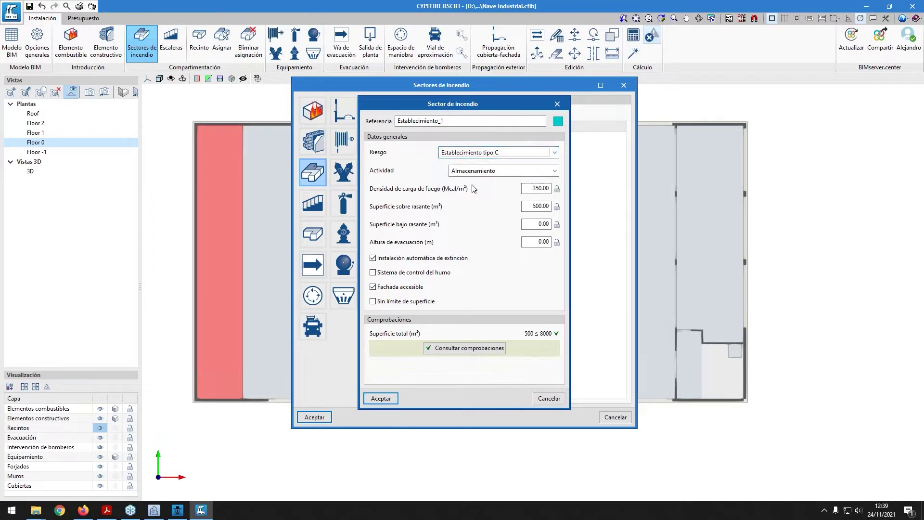
{"action": "left_click", "coordinate": [381, 398]}
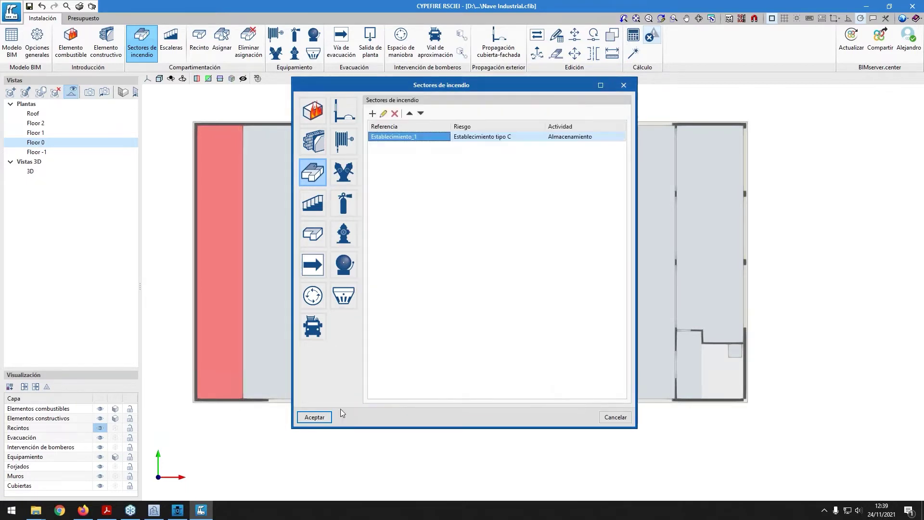
{"action": "left_click", "coordinate": [314, 417]}
Examine the description and requirements of Establecimiento tipo C in the general options for fire sector checks
{"action": "scroll", "coordinate": [340, 196], "scroll_direction": "down", "scroll_amount": 3}
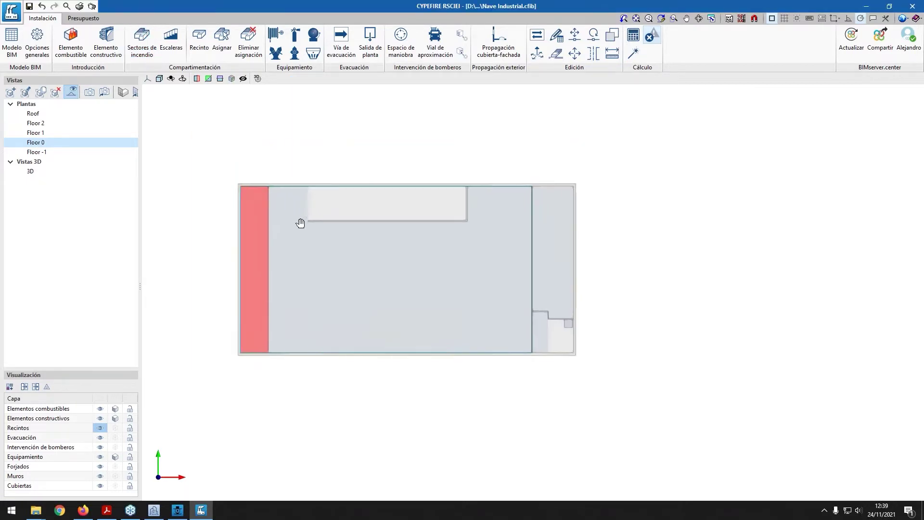
{"action": "left_click", "coordinate": [37, 42]}
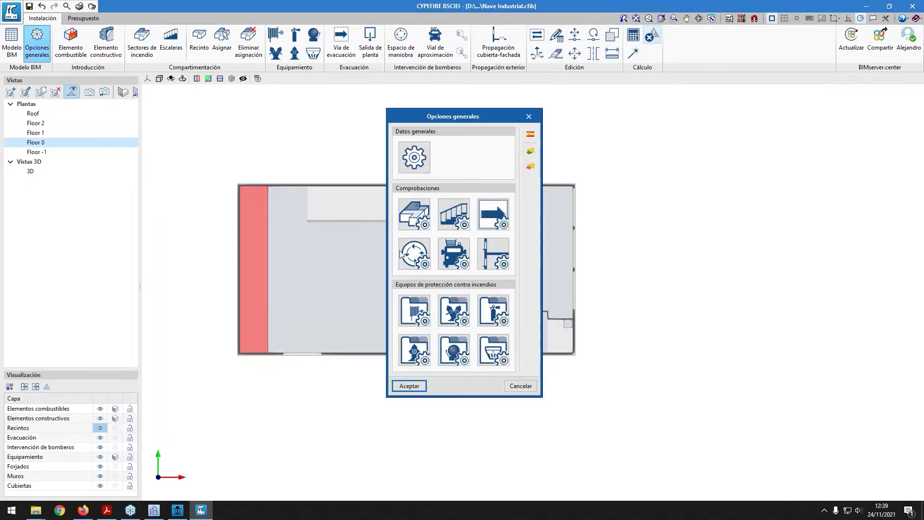
{"action": "left_click", "coordinate": [414, 215]}
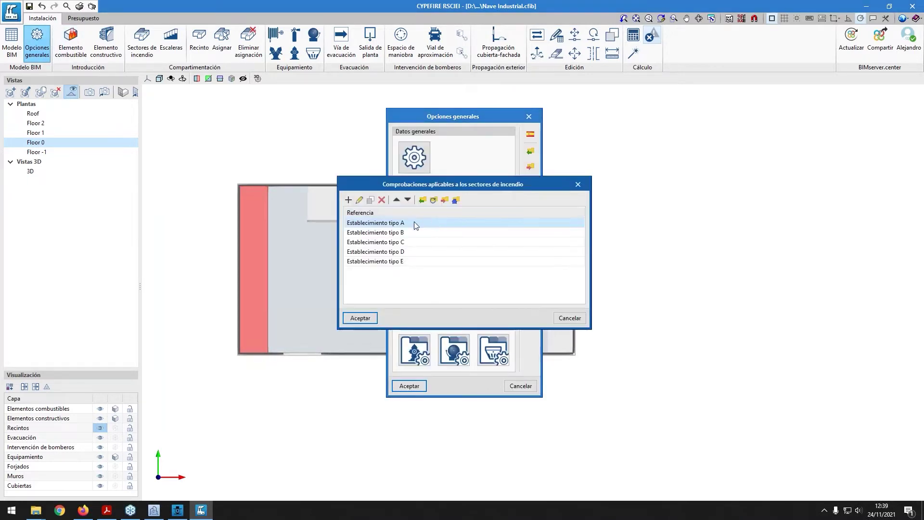
{"action": "left_click", "coordinate": [400, 243]}
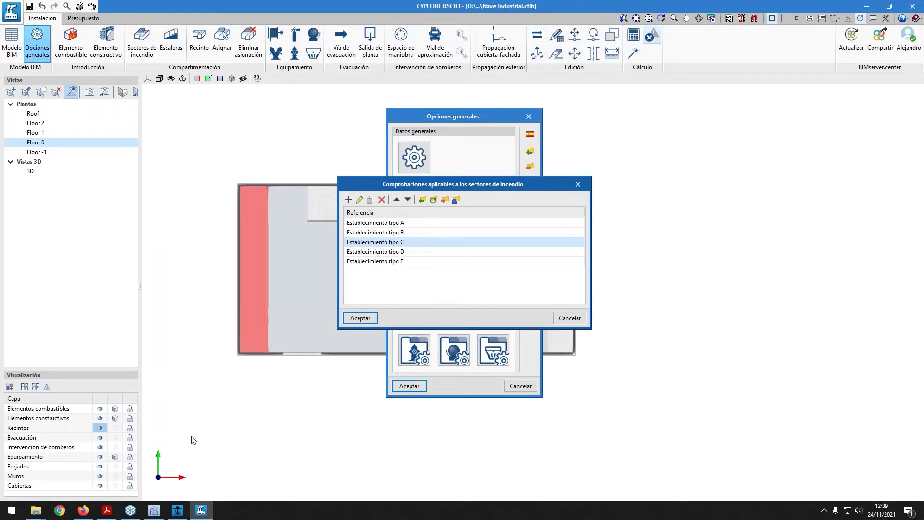
{"action": "double_click", "coordinate": [405, 242]}
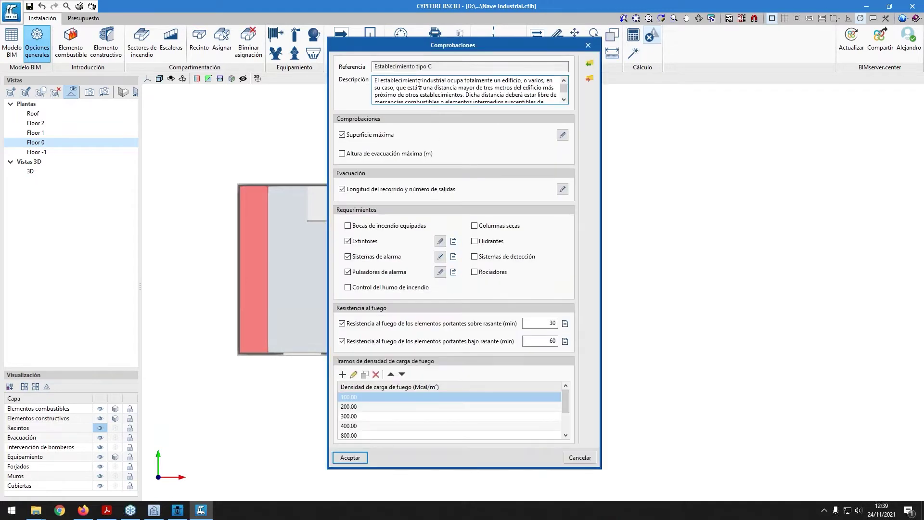
{"action": "left_click_drag", "start_coordinate": [418, 81], "coordinate": [484, 87]}
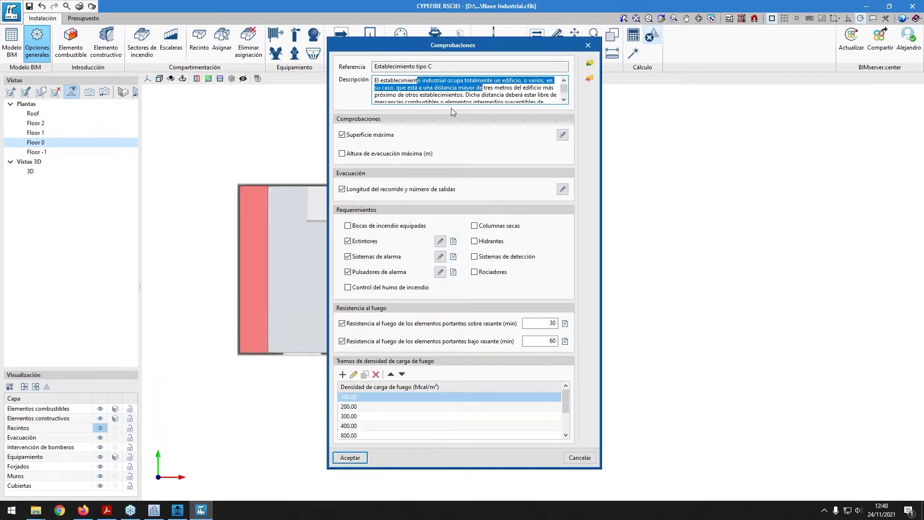
{"action": "left_click", "coordinate": [458, 94]}
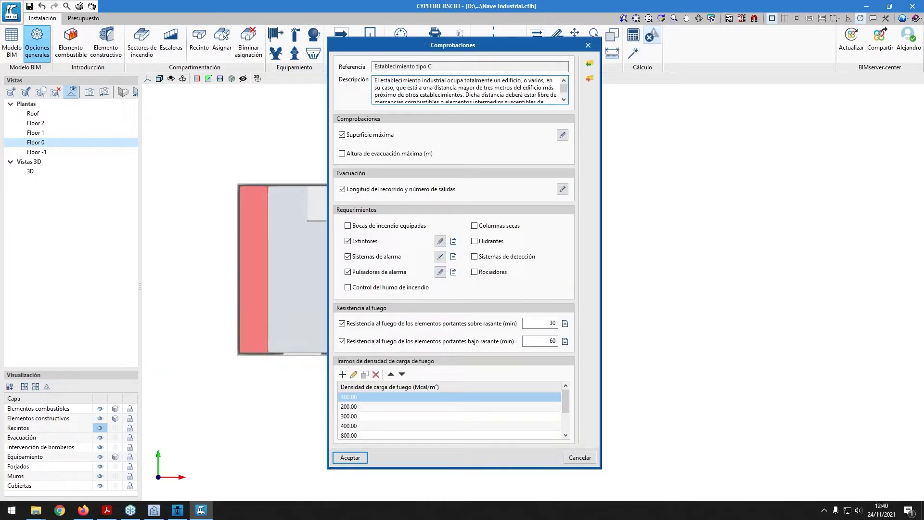
{"action": "scroll", "coordinate": [508, 94], "scroll_direction": "down", "scroll_amount": 1}
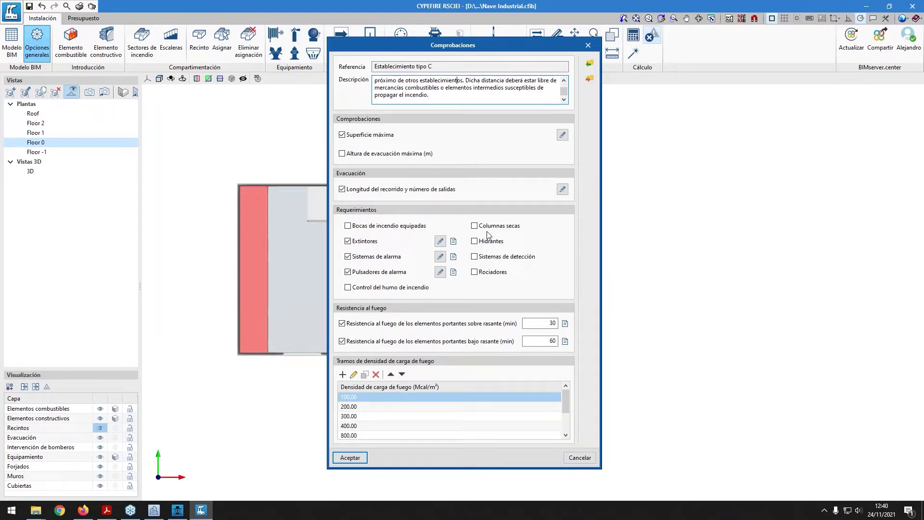
{"action": "left_click", "coordinate": [338, 459]}
Look up the Establecimiento tipo D checks and the Tipo D and Tipo E diagrams in Guía RSCIEI.pdf in Acrobat Reader
{"action": "left_click", "coordinate": [387, 252]}
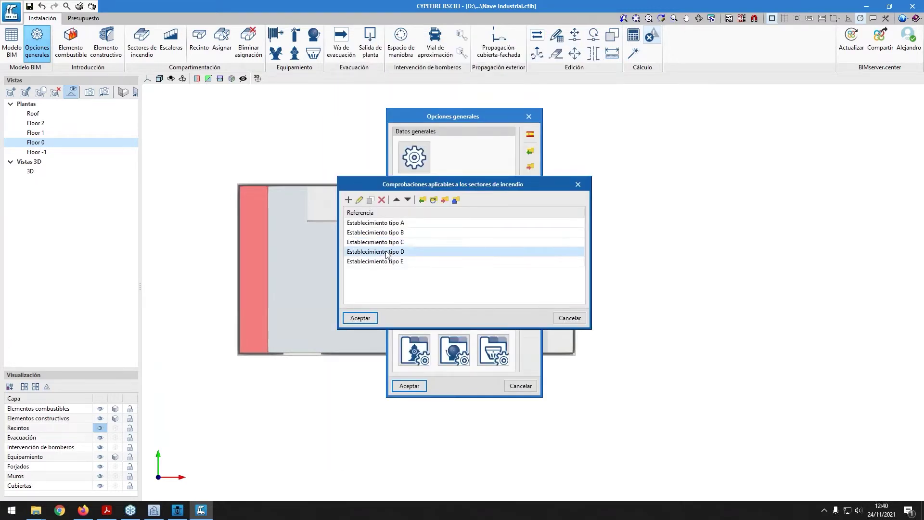
{"action": "double_click", "coordinate": [387, 252]}
{"action": "left_click", "coordinate": [105, 511]}
{"action": "scroll", "coordinate": [441, 250], "scroll_direction": "down", "scroll_amount": 15}
{"action": "scroll", "coordinate": [442, 249], "scroll_direction": "up", "scroll_amount": 10}
{"action": "scroll", "coordinate": [405, 212], "scroll_direction": "down", "scroll_amount": 14}
{"action": "scroll", "coordinate": [309, 275], "scroll_direction": "down", "scroll_amount": 4}
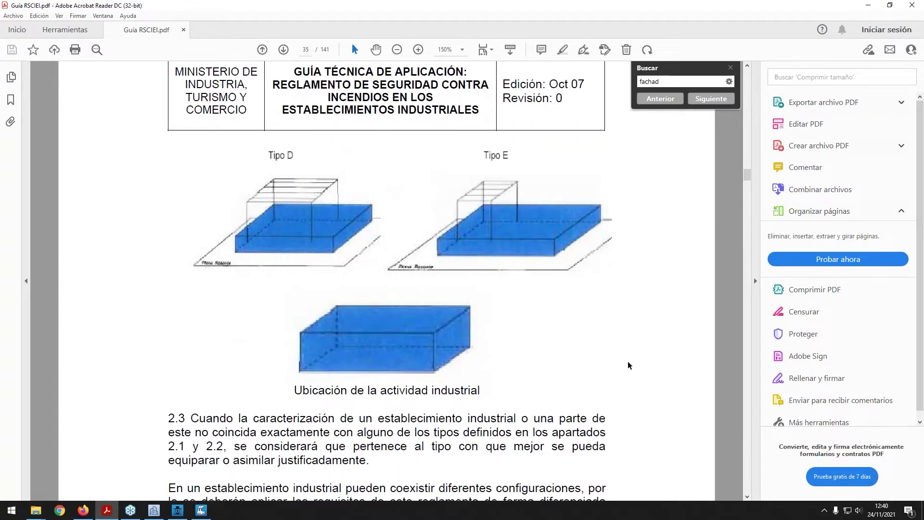
{"action": "scroll", "coordinate": [436, 270], "scroll_direction": "down", "scroll_amount": 3}
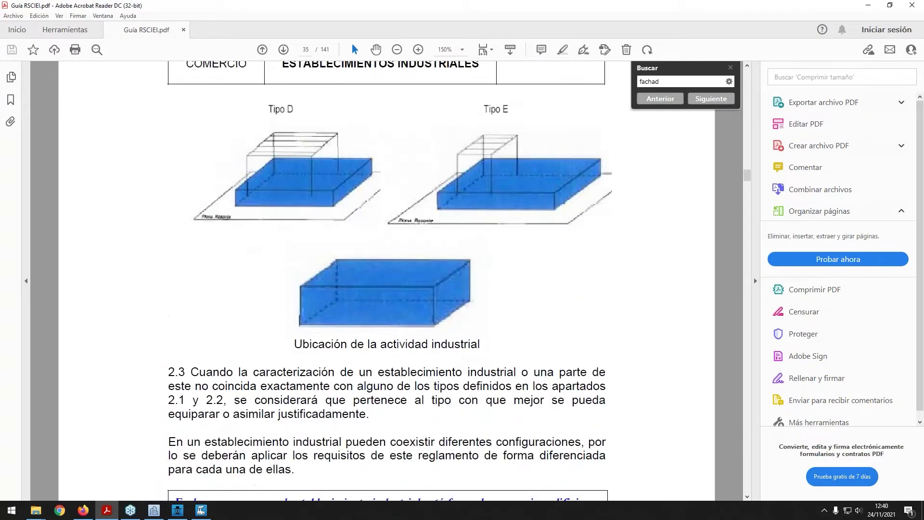
{"action": "scroll", "coordinate": [372, 310], "scroll_direction": "up", "scroll_amount": 3}
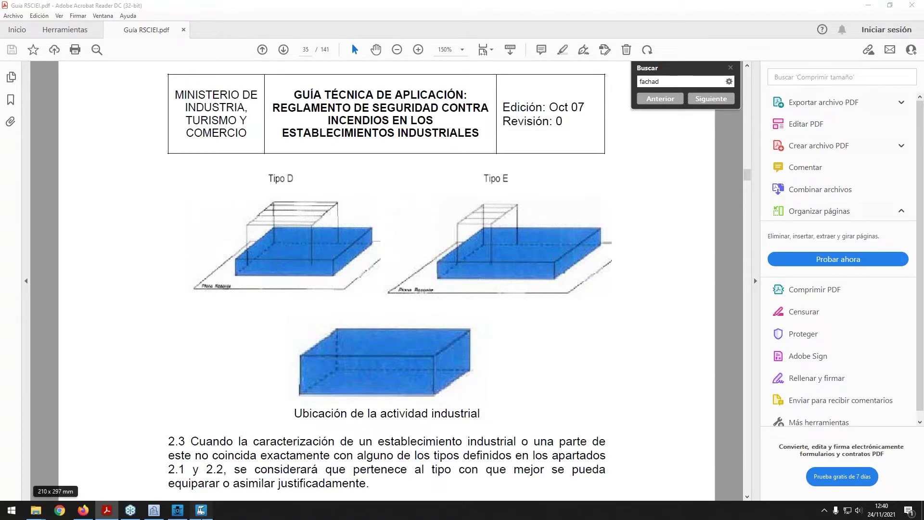
Return to CYPEFIRE RSCIEI and leave the type D checks, the sector check list and the general options without saving
{"action": "left_click", "coordinate": [202, 510]}
{"action": "left_click", "coordinate": [583, 459]}
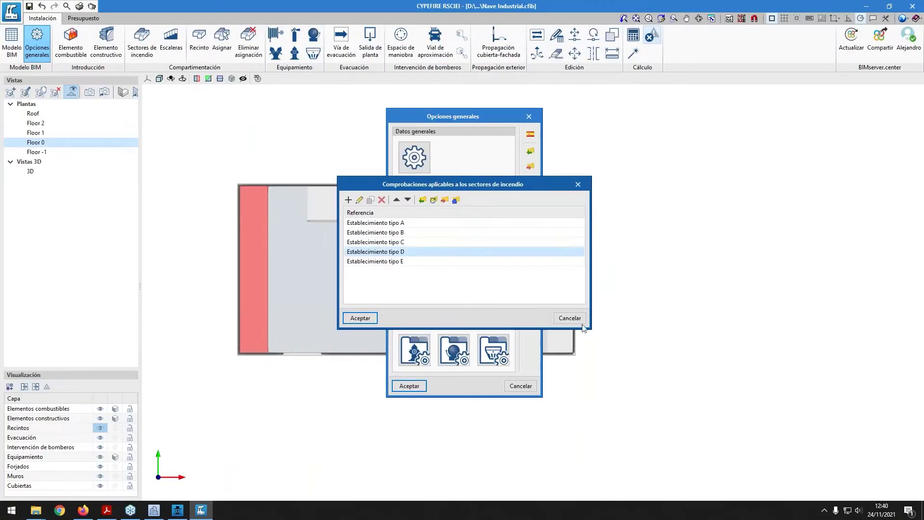
{"action": "left_click", "coordinate": [525, 319]}
{"action": "left_click", "coordinate": [532, 386]}
Draw a four-sided outdoor recinto in front of the building's long facade on Floor 0, with a height of 2.00 m
{"action": "scroll", "coordinate": [209, 109], "scroll_direction": "down", "scroll_amount": 3}
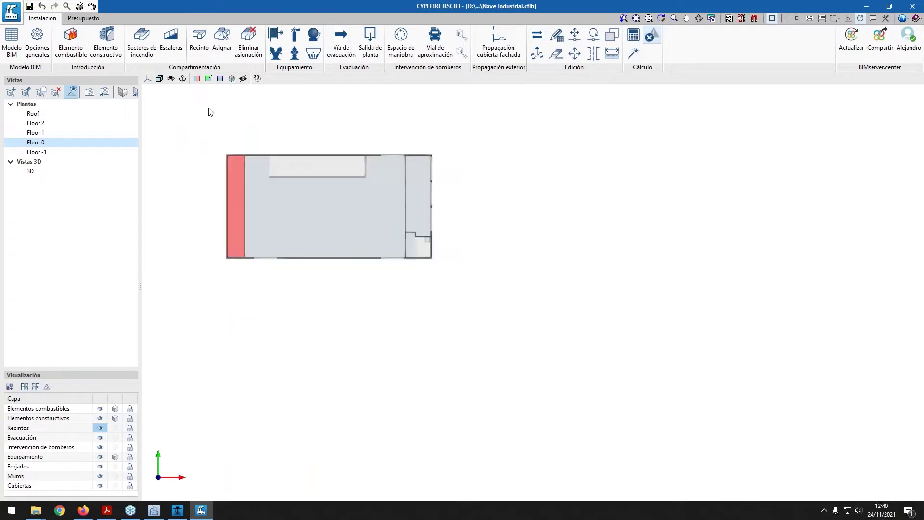
{"action": "left_click", "coordinate": [200, 49]}
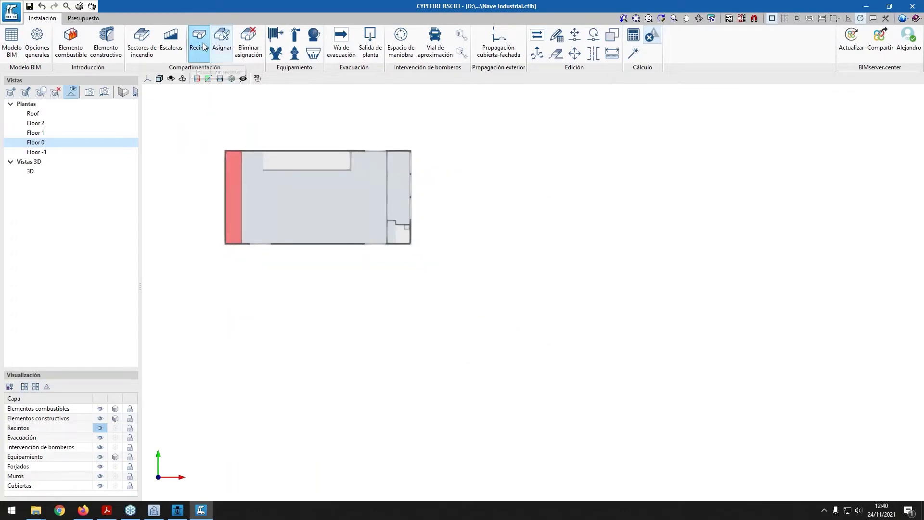
{"action": "left_click", "coordinate": [199, 49]}
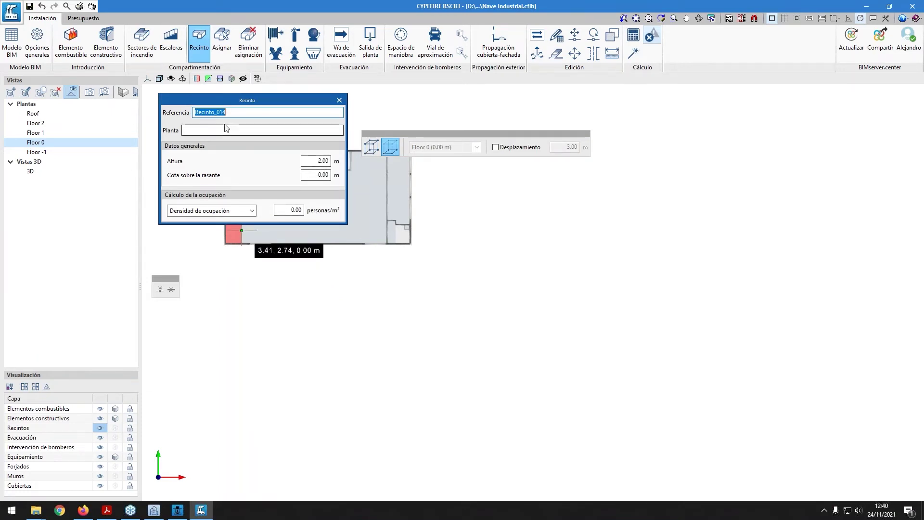
{"action": "left_click", "coordinate": [223, 263]}
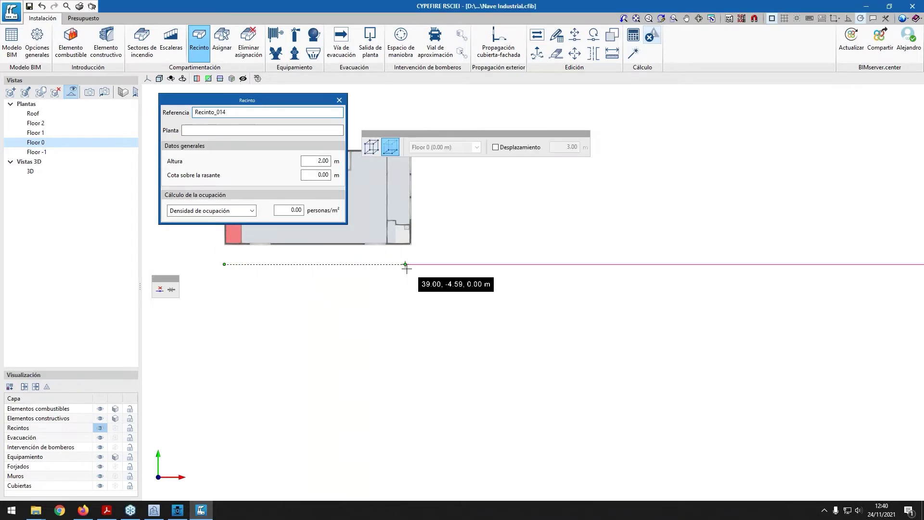
{"action": "left_click", "coordinate": [411, 264]}
{"action": "left_click", "coordinate": [417, 390]}
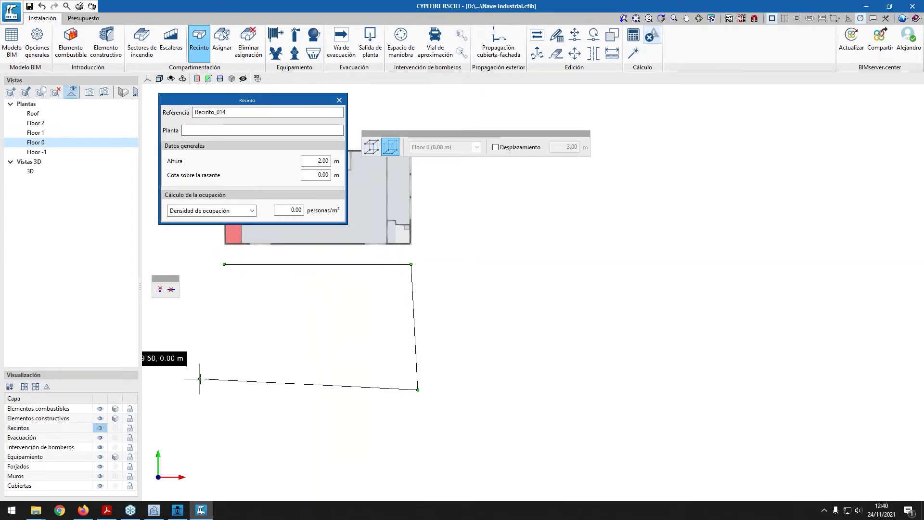
{"action": "double_click", "coordinate": [206, 390]}
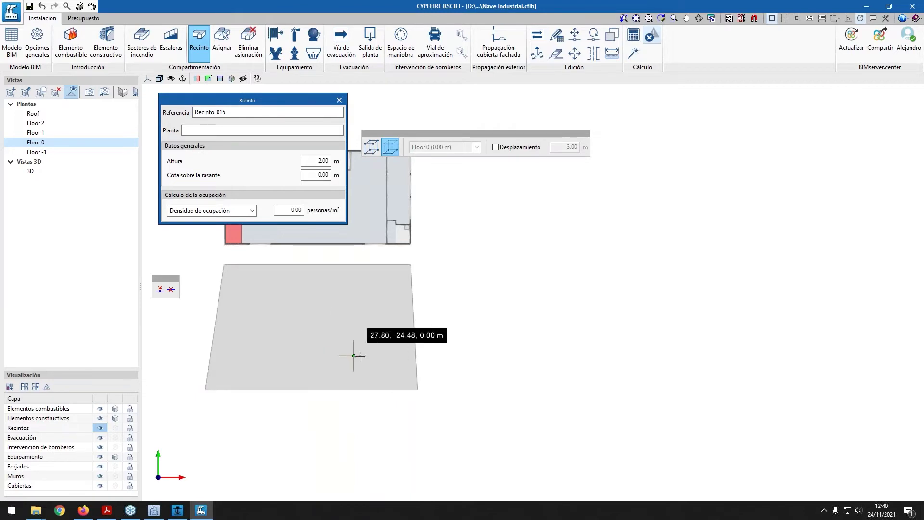
Inspect the outdoor recinto beside the building in the 3D view and delete it
{"action": "middle_click_drag", "start_coordinate": [355, 353], "coordinate": [462, 250], "text": "shift"}
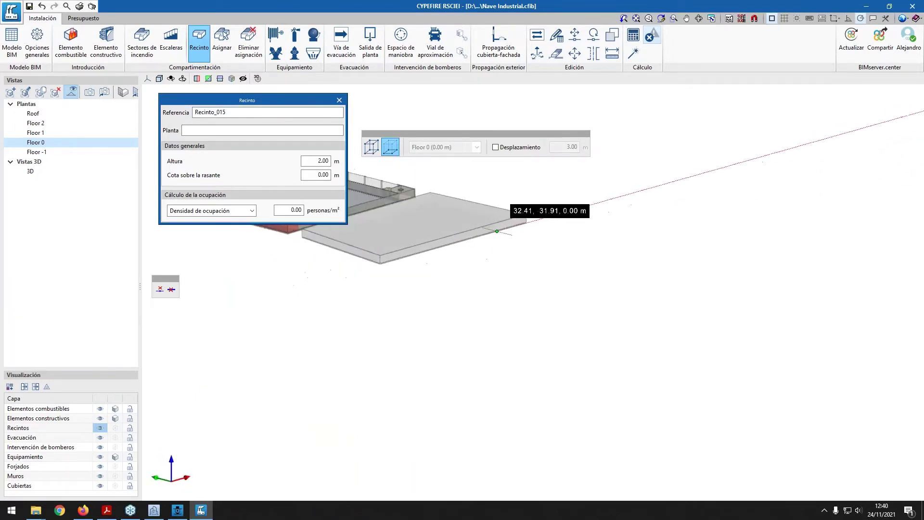
{"action": "left_click", "coordinate": [32, 172]}
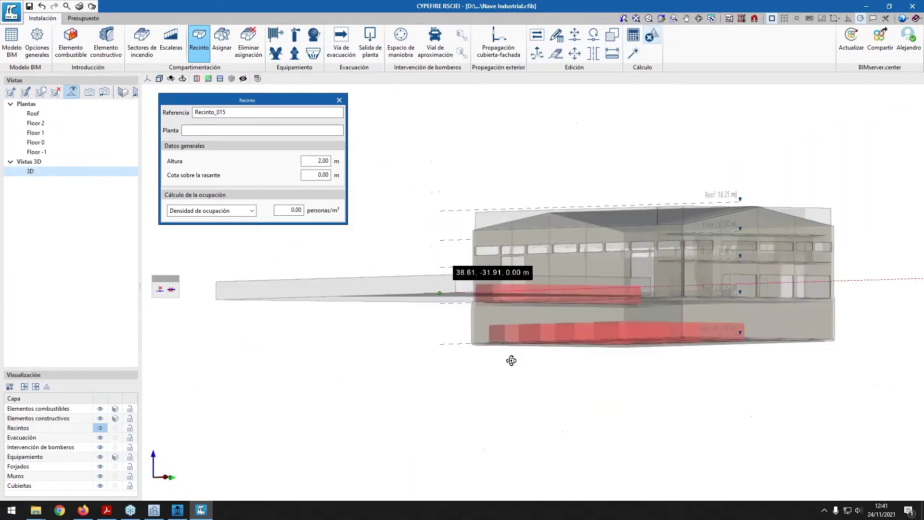
{"action": "middle_click_drag", "start_coordinate": [258, 264], "coordinate": [337, 299], "text": "shift"}
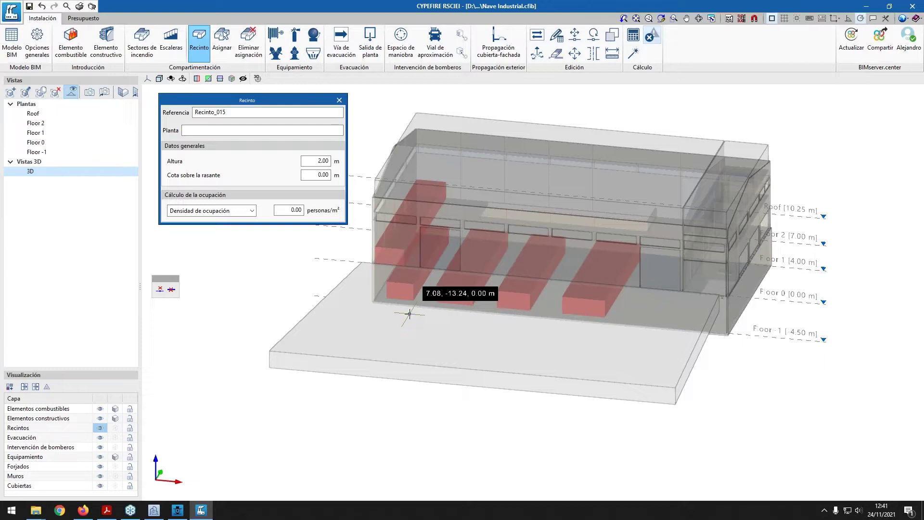
{"action": "key", "text": "Escape"}
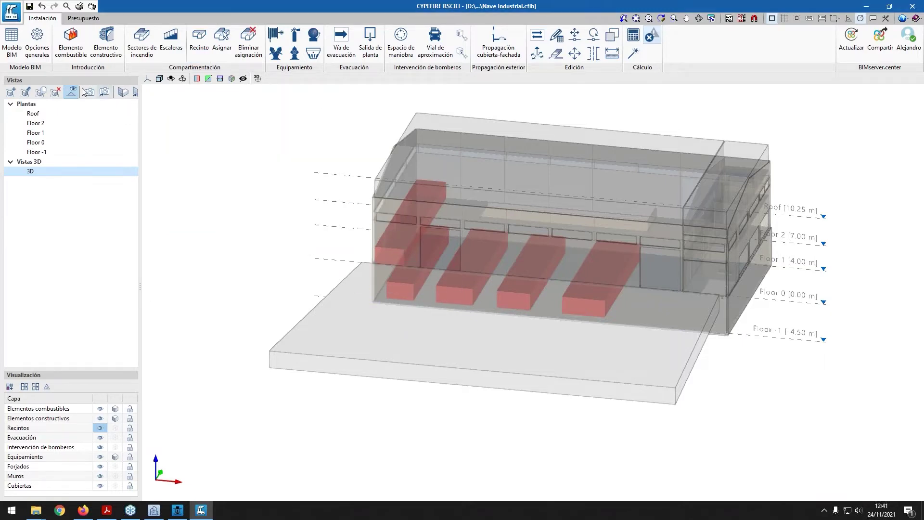
{"action": "left_click", "coordinate": [559, 52]}
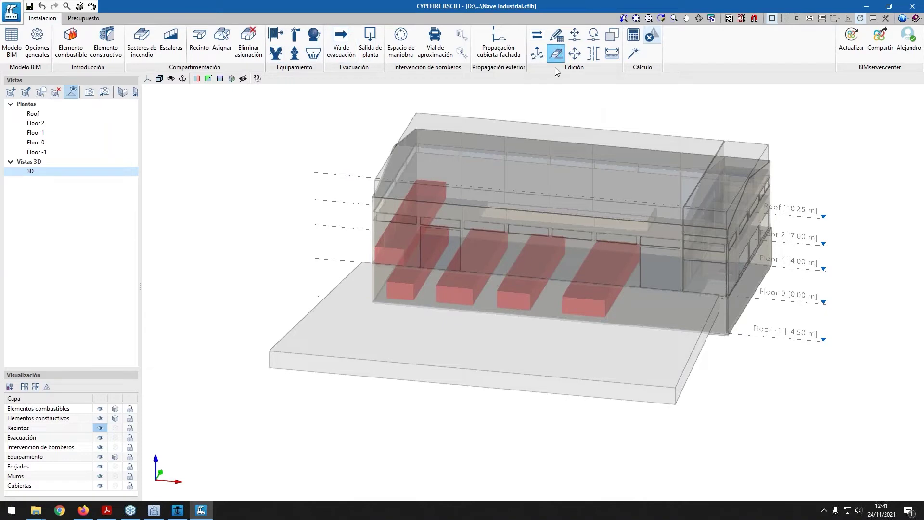
{"action": "left_click", "coordinate": [278, 363]}
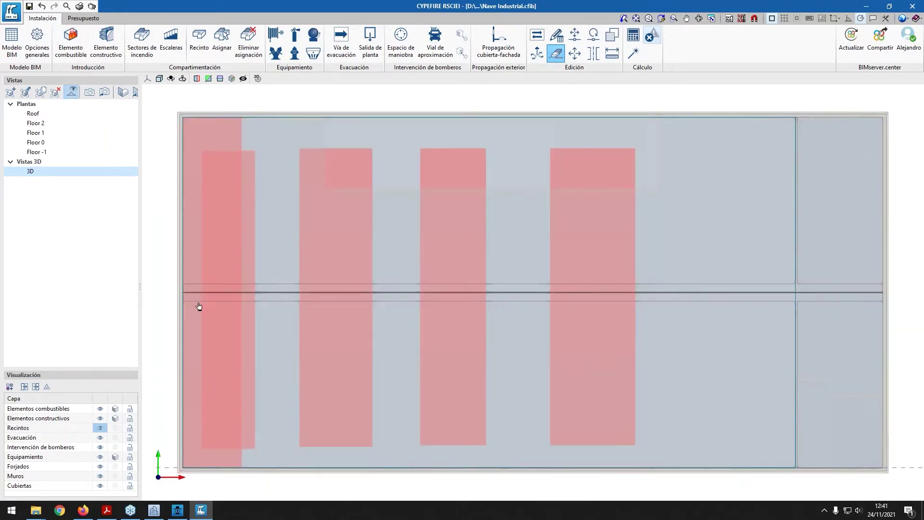
Return to the Floor 0 plan and set the colour of the fire sector Establecimiento_1 to bright cyan
{"action": "left_click", "coordinate": [44, 143]}
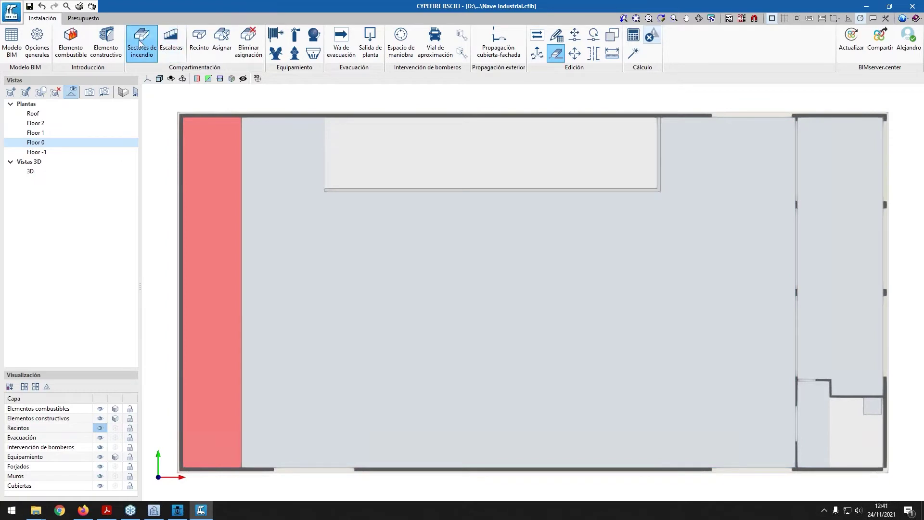
{"action": "left_click", "coordinate": [142, 43]}
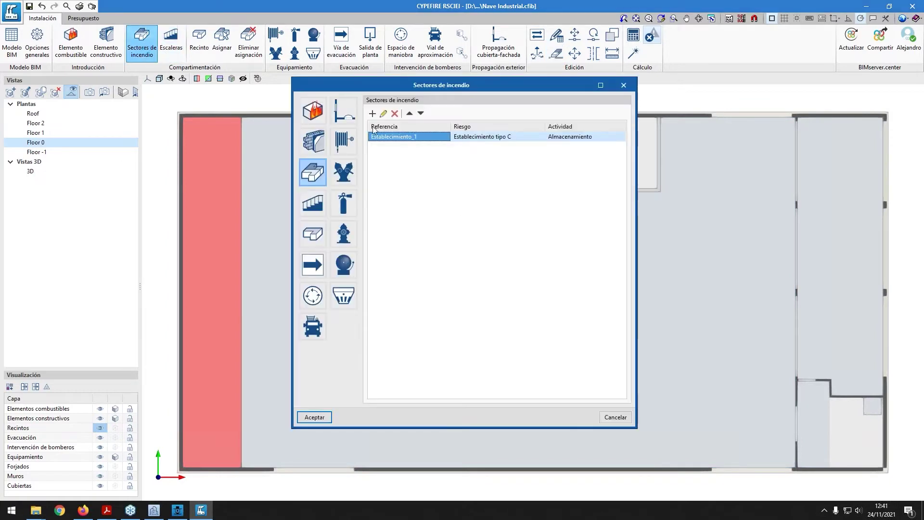
{"action": "double_click", "coordinate": [472, 139]}
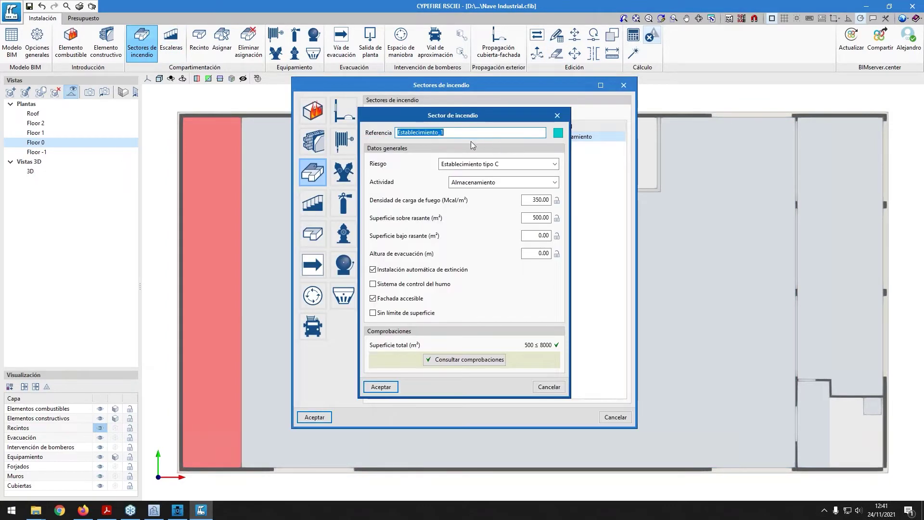
{"action": "left_click", "coordinate": [558, 133]}
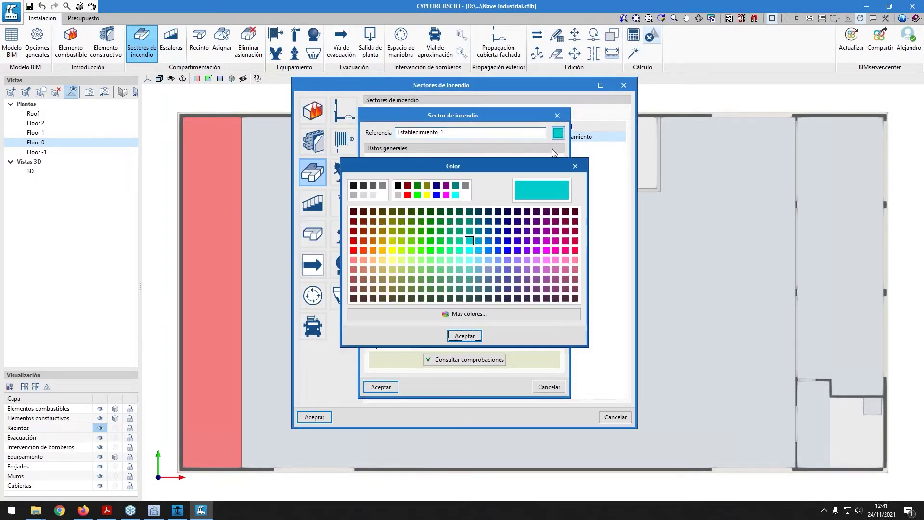
{"action": "left_click", "coordinate": [355, 251]}
{"action": "left_click", "coordinate": [465, 336]}
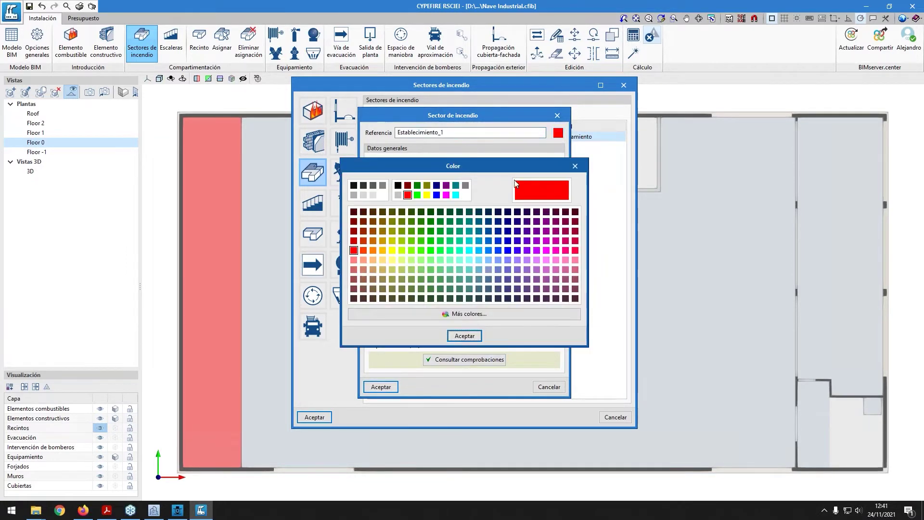
{"action": "left_click", "coordinate": [470, 250]}
{"action": "left_click", "coordinate": [464, 336]}
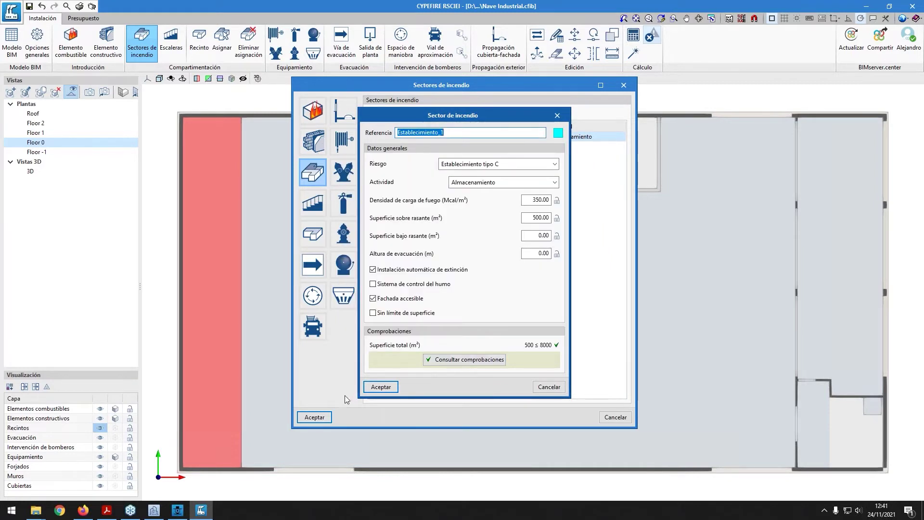
{"action": "left_click", "coordinate": [367, 388]}
{"action": "left_click", "coordinate": [314, 417]}
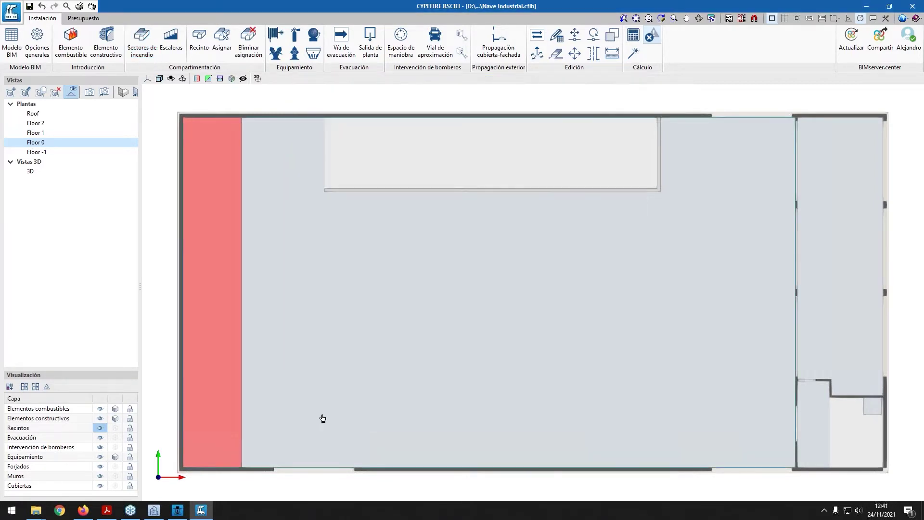
Assign the fire sector Establecimiento_1 to all the recintos on Floor 0
{"action": "left_click", "coordinate": [220, 50]}
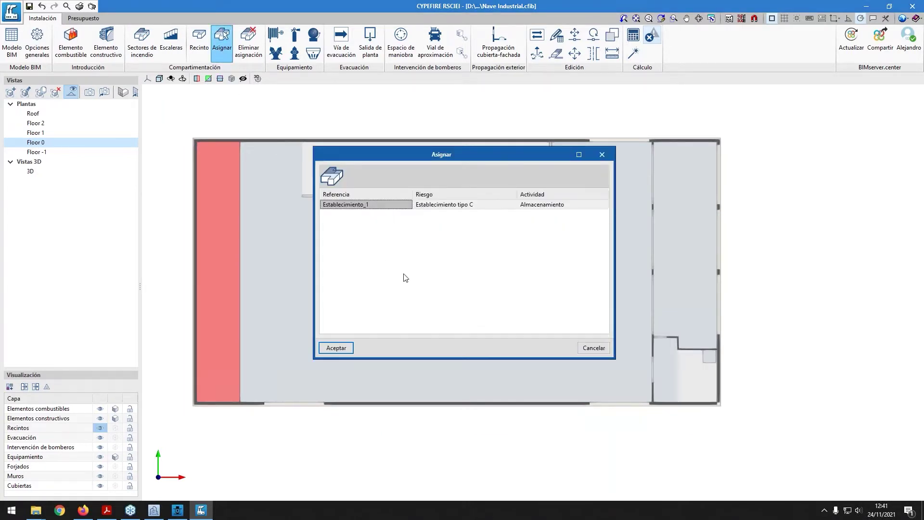
{"action": "left_click", "coordinate": [336, 348]}
{"action": "left_click", "coordinate": [244, 189]}
{"action": "left_click", "coordinate": [555, 395]}
{"action": "left_click", "coordinate": [570, 397]}
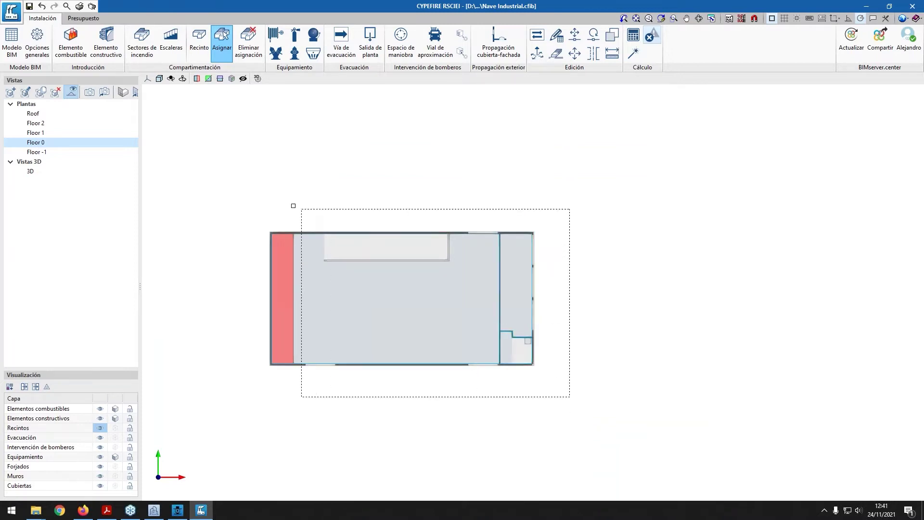
{"action": "left_click", "coordinate": [230, 189]}
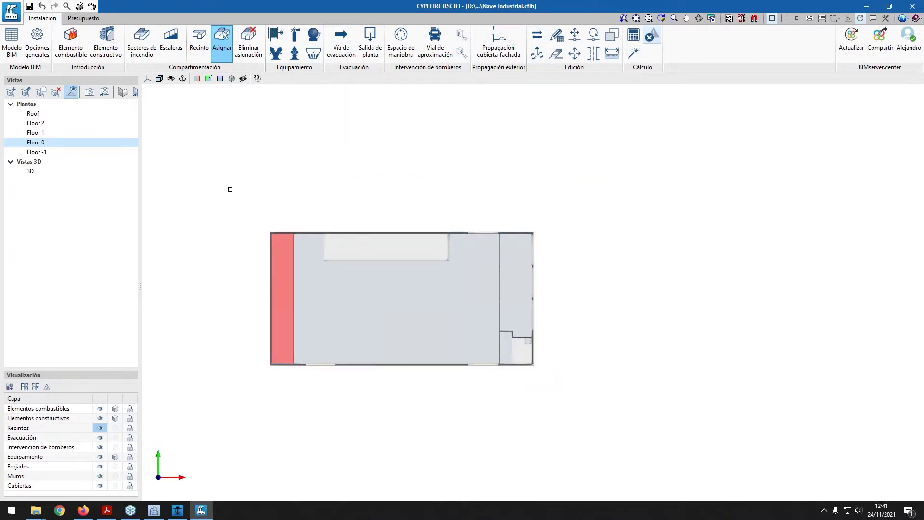
{"action": "scroll", "coordinate": [400, 355], "scroll_direction": "up", "scroll_amount": 3}
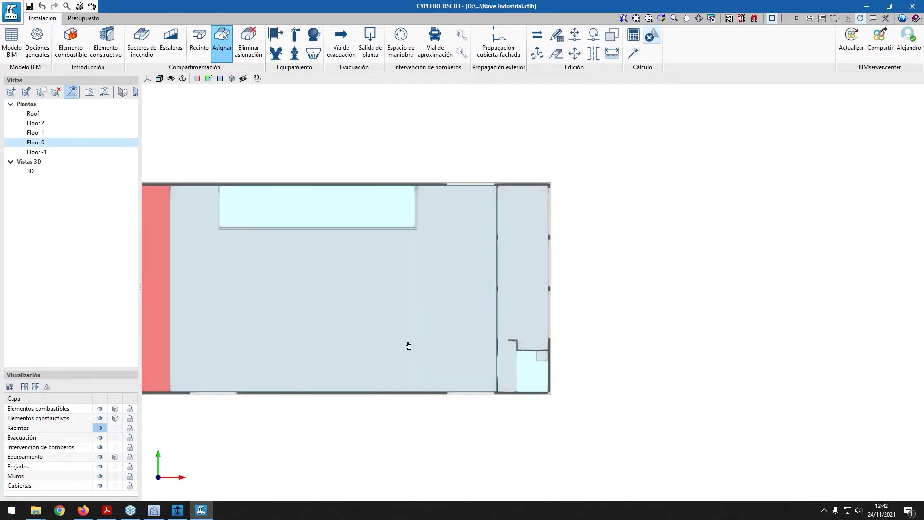
Assign the fire sector Establecimiento_1 to the whole basement recinto on Floor -1
{"action": "key", "text": "Down"}
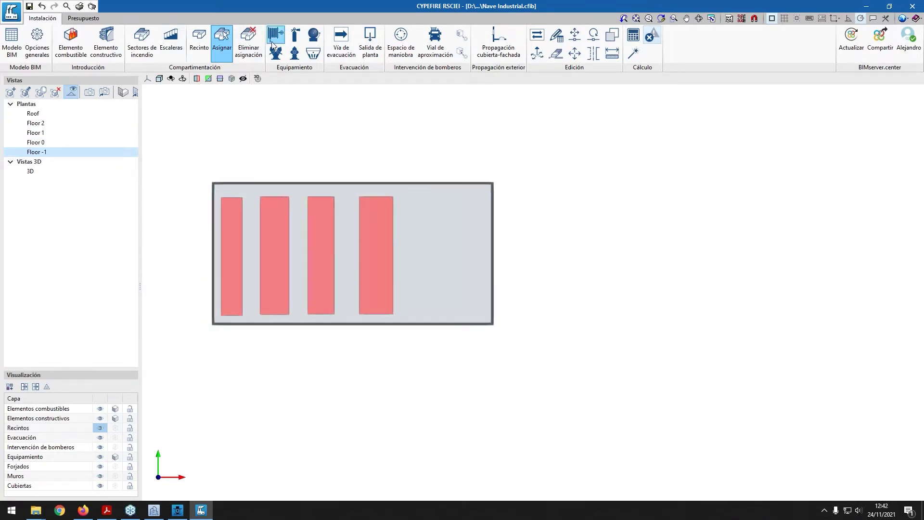
{"action": "left_click", "coordinate": [510, 351]}
{"action": "left_click", "coordinate": [208, 159]}
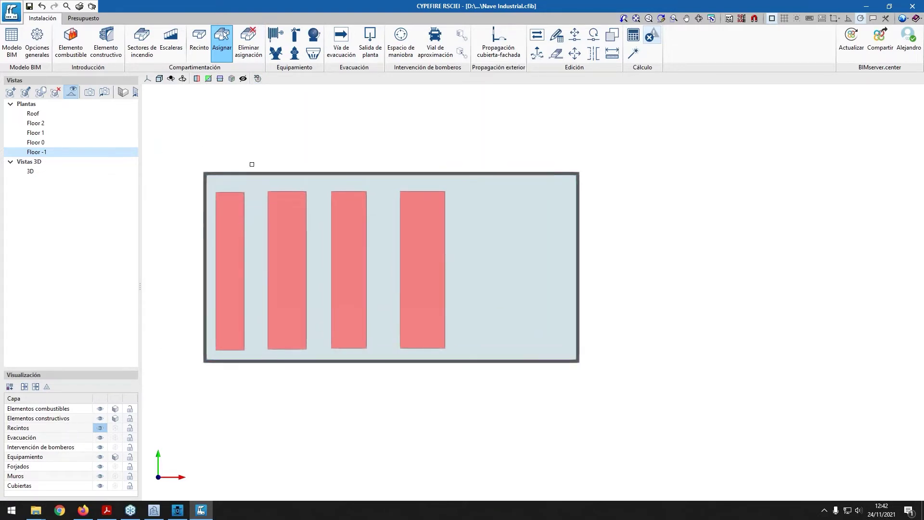
Assign the fire sector Establecimiento_1 to all the office and stair recintos on Floor 1
{"action": "left_click", "coordinate": [39, 143]}
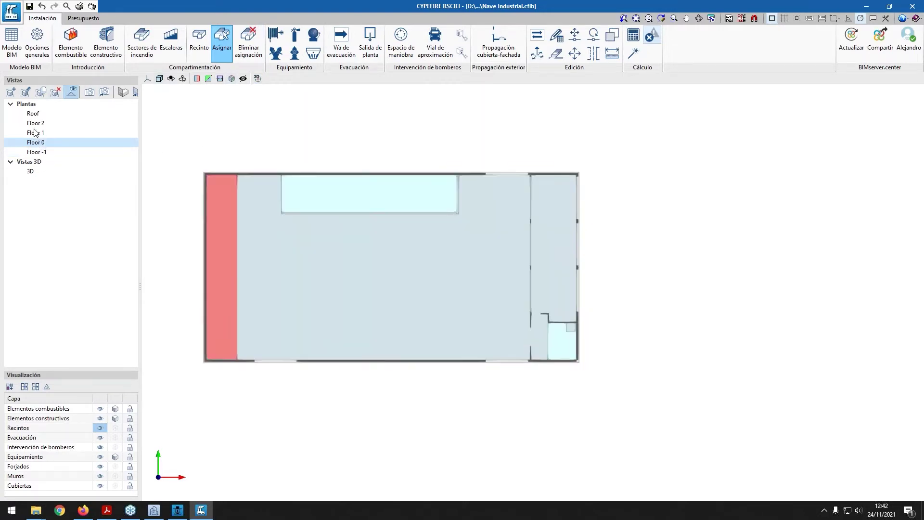
{"action": "left_click", "coordinate": [36, 124]}
{"action": "left_click", "coordinate": [35, 134]}
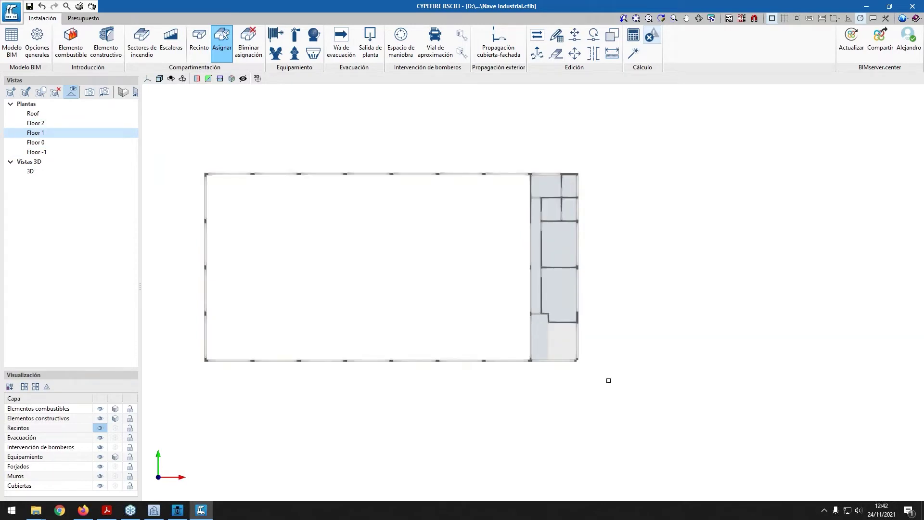
{"action": "scroll", "coordinate": [599, 377], "scroll_direction": "up", "scroll_amount": 2}
{"action": "scroll", "coordinate": [429, 203], "scroll_direction": "up", "scroll_amount": 1}
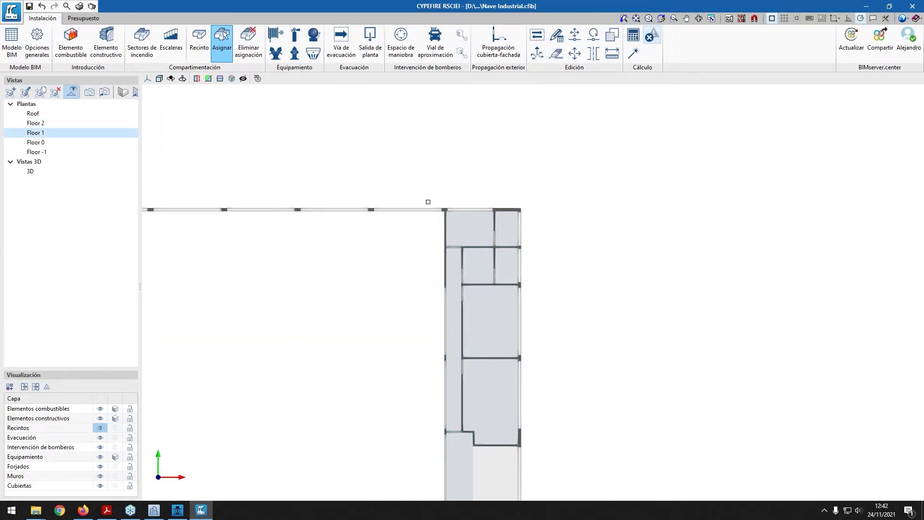
{"action": "middle_click_drag", "start_coordinate": [210, 381], "coordinate": [248, 265]}
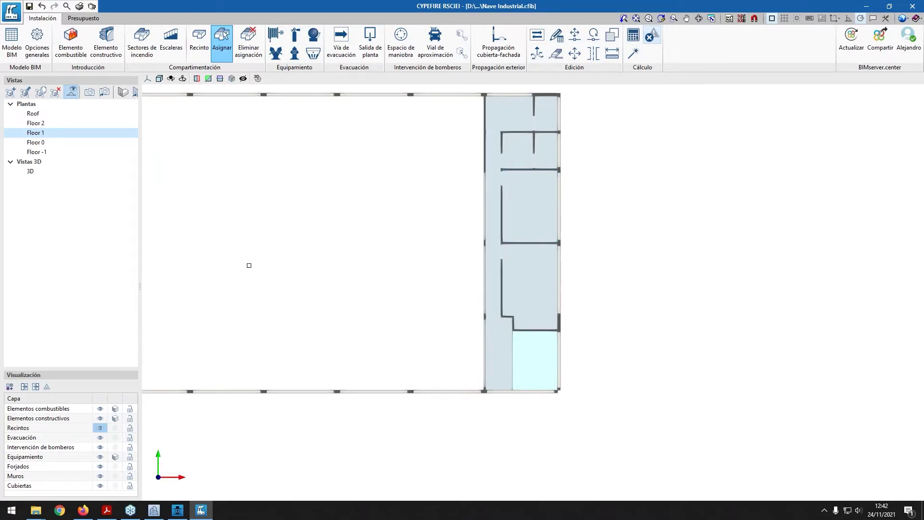
Return to Floor 0, leave the sector assignment and inspect the stairwell corner of the building in perspective
{"action": "left_click", "coordinate": [35, 142]}
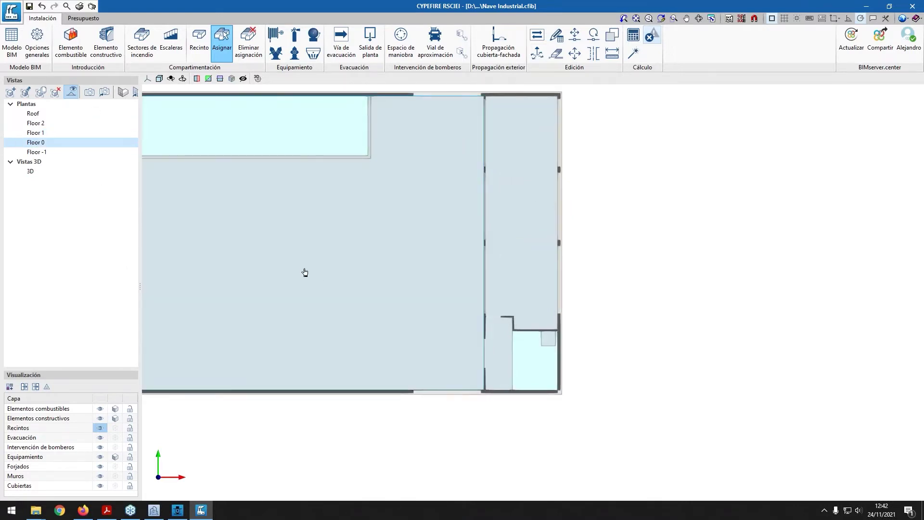
{"action": "middle_click_drag", "start_coordinate": [303, 270], "coordinate": [366, 263]}
{"action": "right_click", "coordinate": [821, 317]}
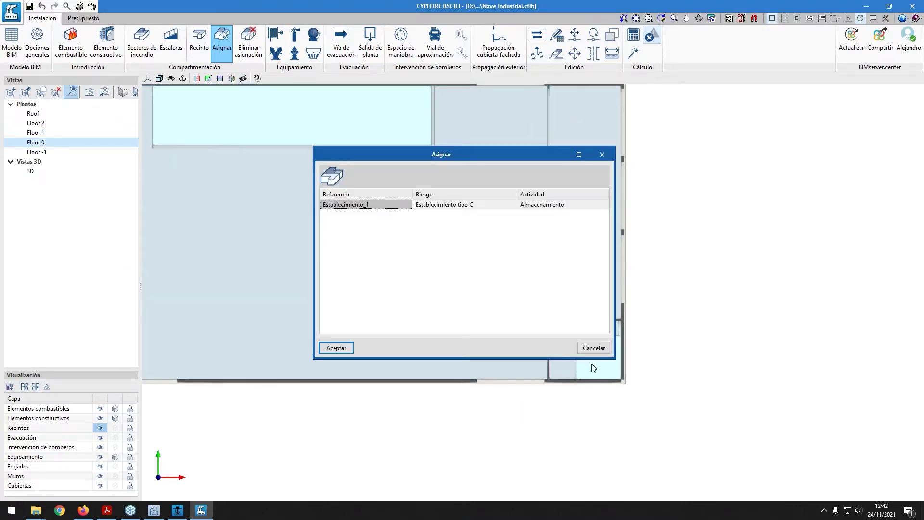
{"action": "left_click", "coordinate": [594, 348]}
{"action": "scroll", "coordinate": [580, 366], "scroll_direction": "up", "scroll_amount": 3}
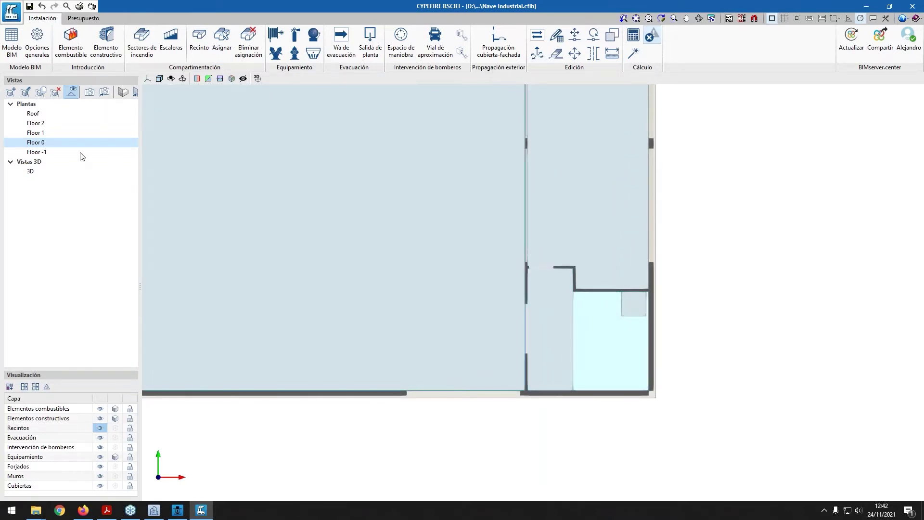
{"action": "mouse_move", "coordinate": [726, 392]}
{"action": "middle_mouse_down"}
{"action": "mouse_move", "coordinate": [660, 346]}
{"action": "mouse_move", "coordinate": [701, 318]}
{"action": "mouse_move", "coordinate": [595, 276]}
{"action": "mouse_move", "coordinate": [625, 287]}
{"action": "middle_mouse_up"}
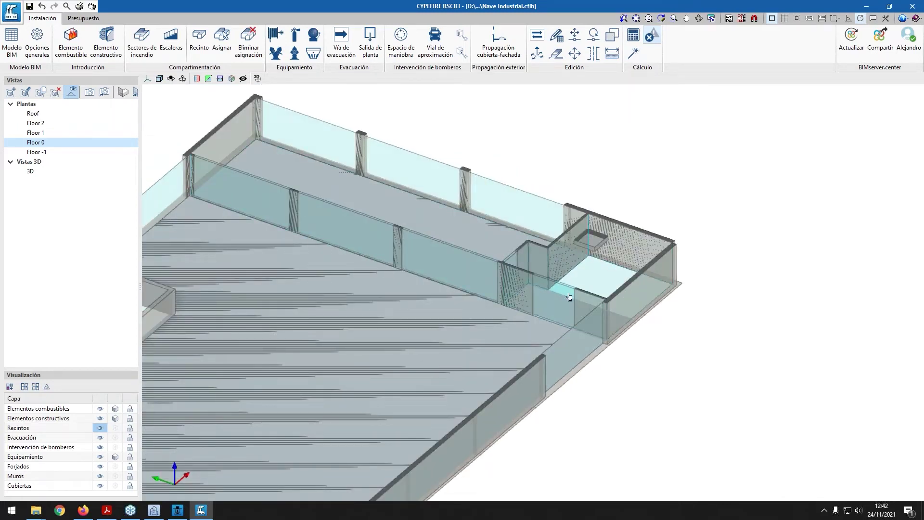
{"action": "middle_click", "coordinate": [582, 255]}
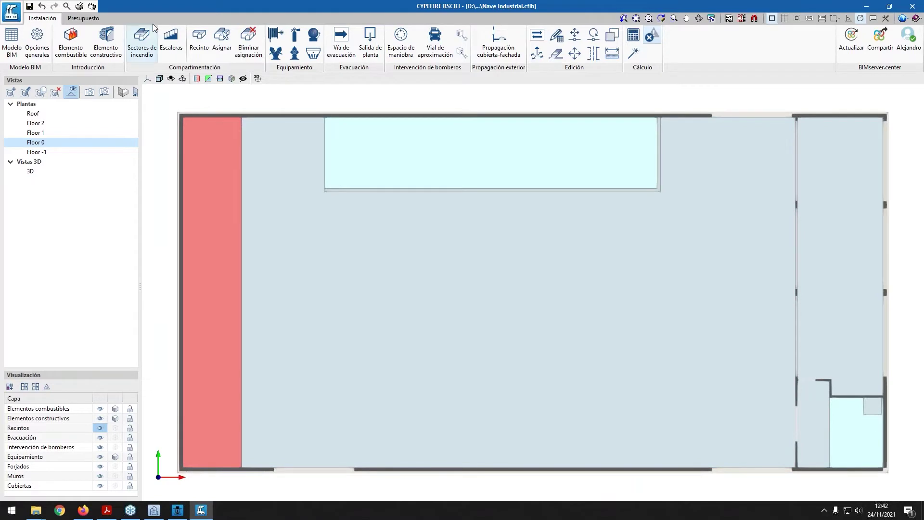
Create a stair type with reference Escalera_NP, check No protegida and evacuation direction Descendente, keeping the other default values
{"action": "left_click", "coordinate": [177, 39]}
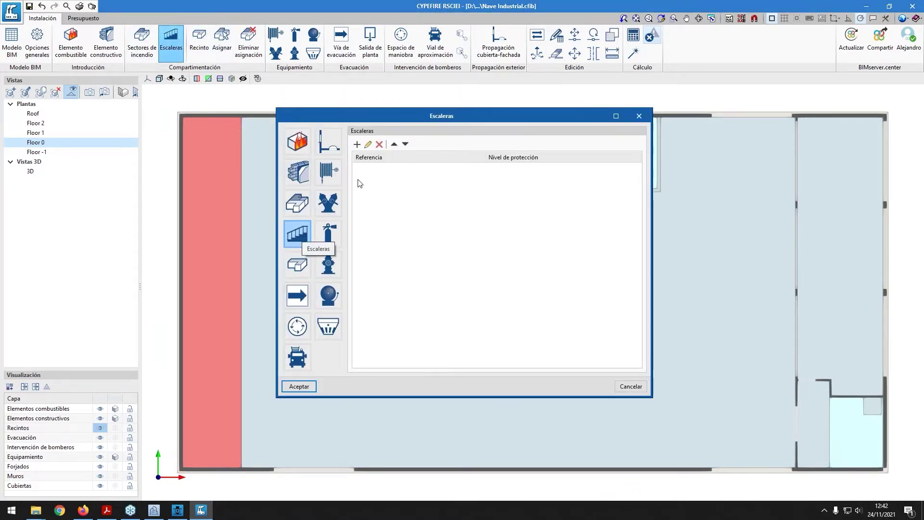
{"action": "left_click", "coordinate": [357, 144]}
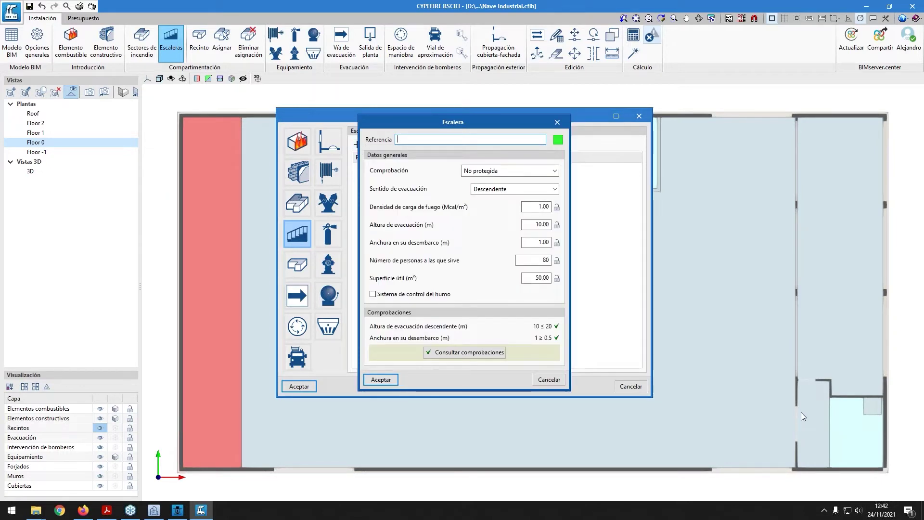
{"action": "type", "text": "Escalera_NP"}
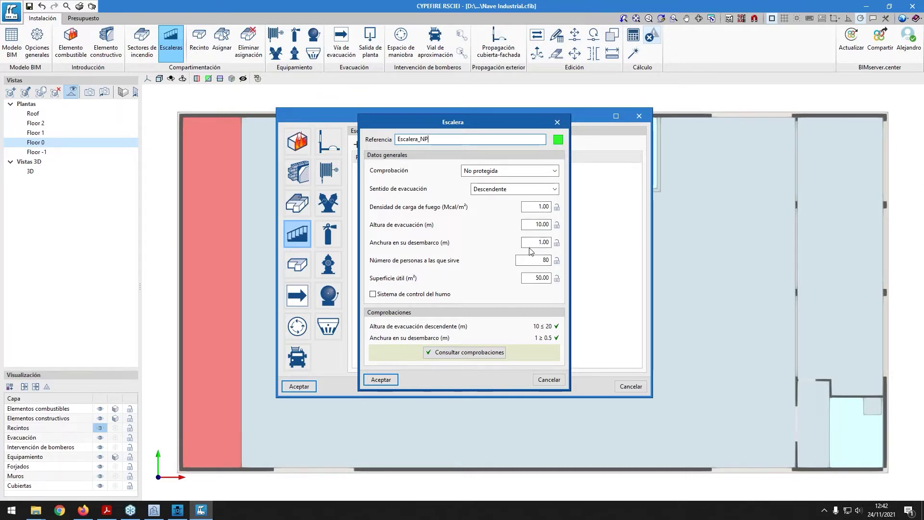
{"action": "left_click", "coordinate": [506, 176]}
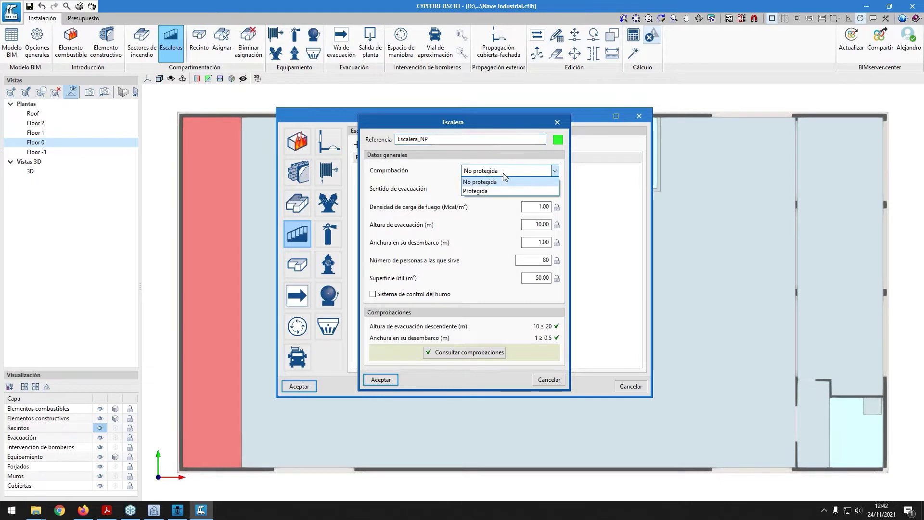
{"action": "left_click", "coordinate": [501, 182]}
{"action": "left_click", "coordinate": [496, 189]}
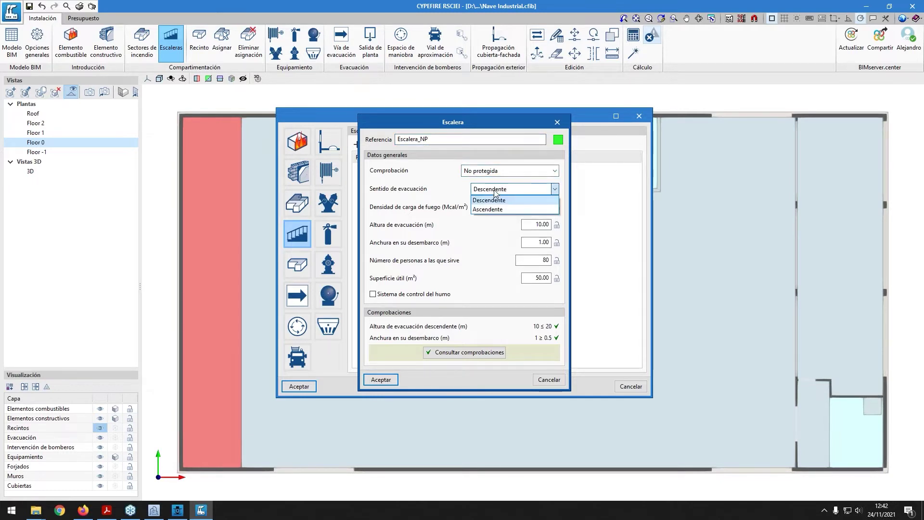
{"action": "left_click", "coordinate": [496, 192]}
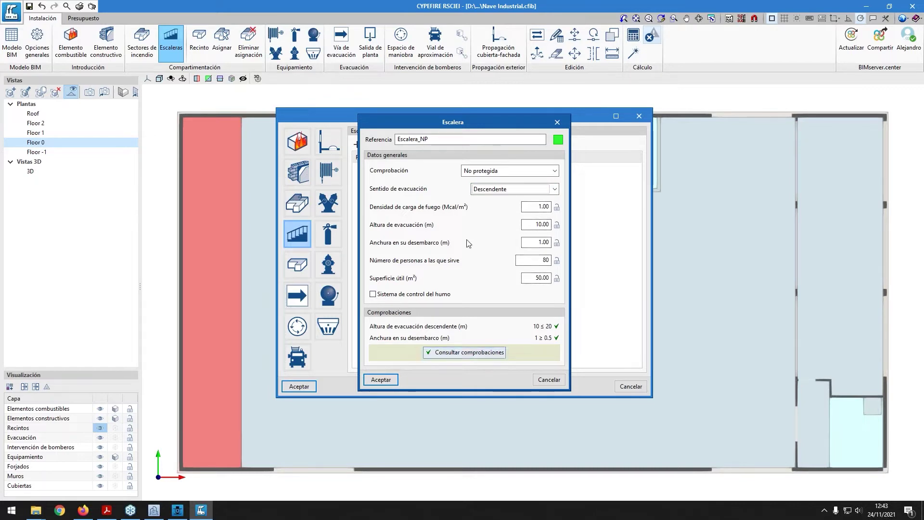
{"action": "left_click", "coordinate": [380, 380]}
{"action": "left_click", "coordinate": [299, 387]}
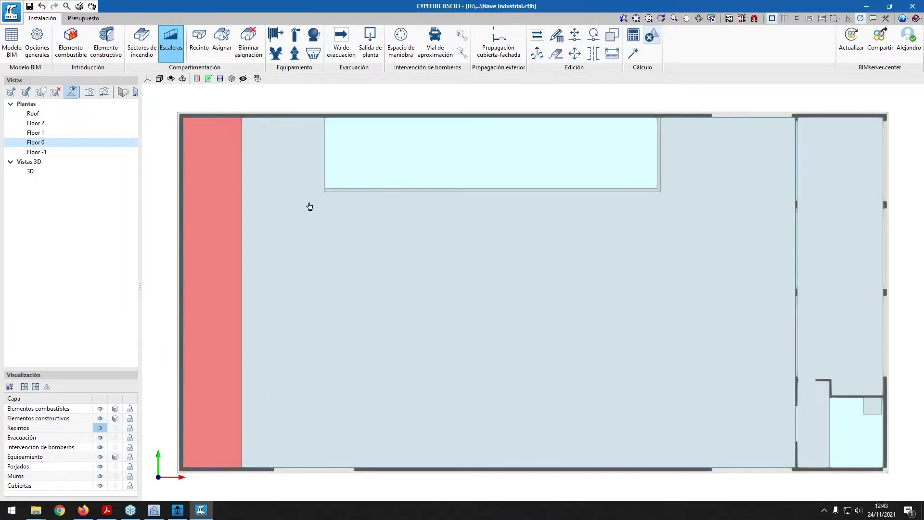
Assign both the fire sector Establecimiento_1 and the stair Escalera_NP to the stairwell recinto on Floor 0
{"action": "left_click", "coordinate": [229, 55]}
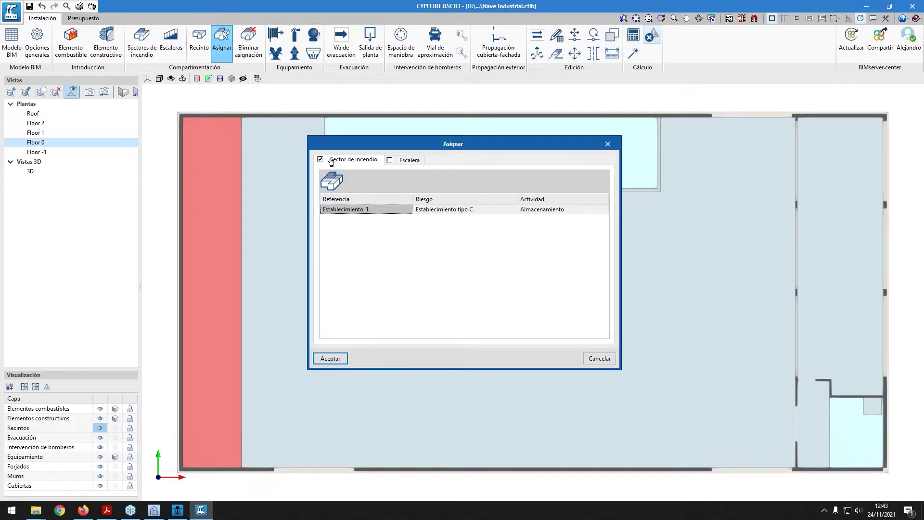
{"action": "left_click", "coordinate": [391, 161]}
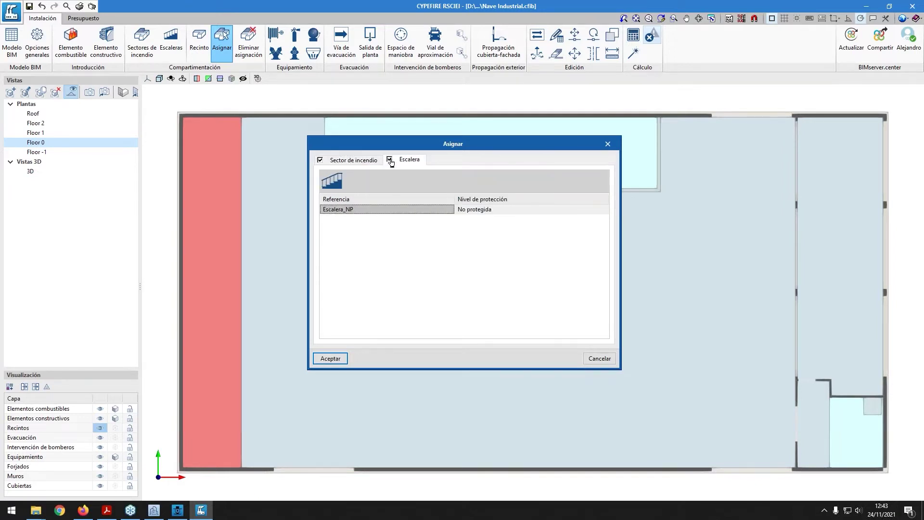
{"action": "left_click", "coordinate": [320, 160]}
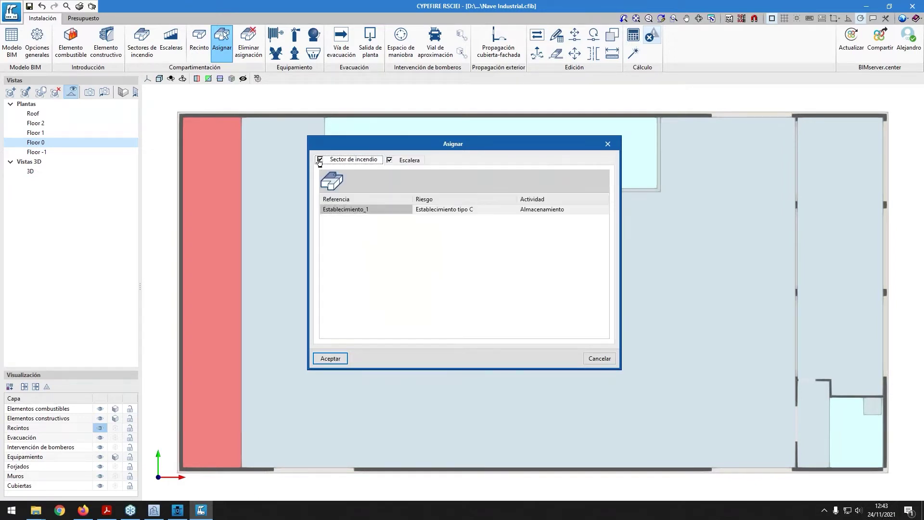
{"action": "left_click", "coordinate": [321, 161]}
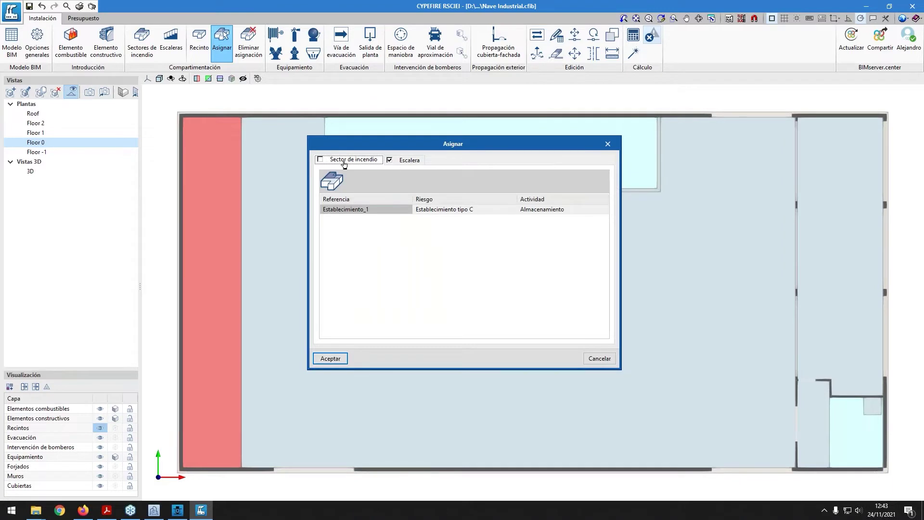
{"action": "left_click", "coordinate": [408, 166]}
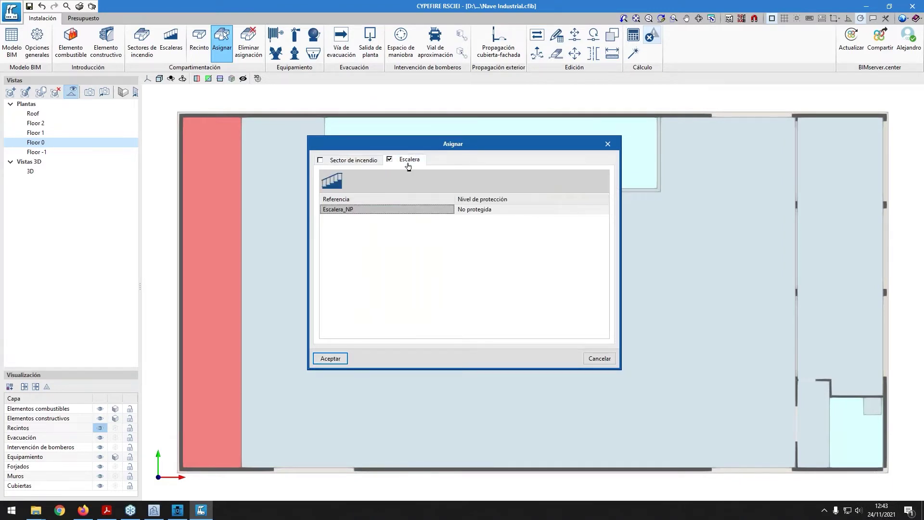
{"action": "left_click", "coordinate": [320, 160]}
{"action": "left_click", "coordinate": [404, 165]}
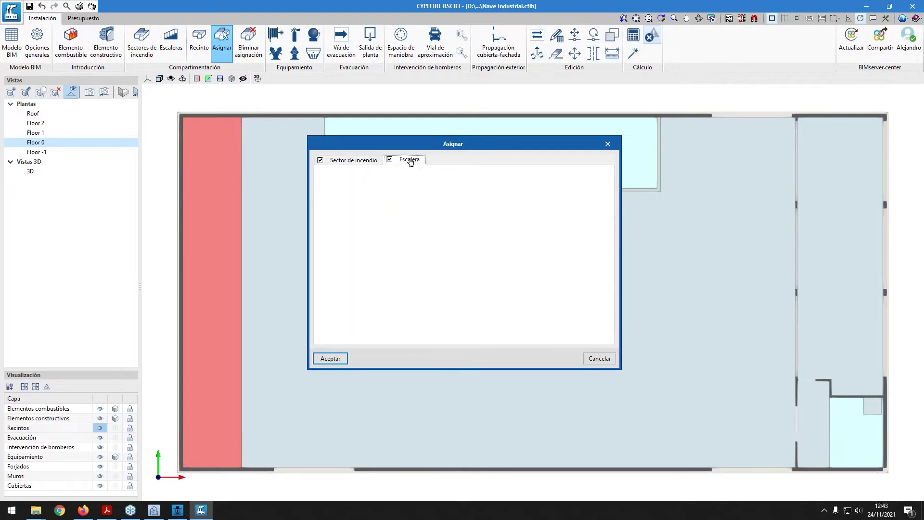
{"action": "left_click", "coordinate": [332, 359]}
{"action": "middle_click_drag", "start_coordinate": [621, 293], "coordinate": [392, 221]}
{"action": "scroll", "coordinate": [601, 360], "scroll_direction": "up", "scroll_amount": 2}
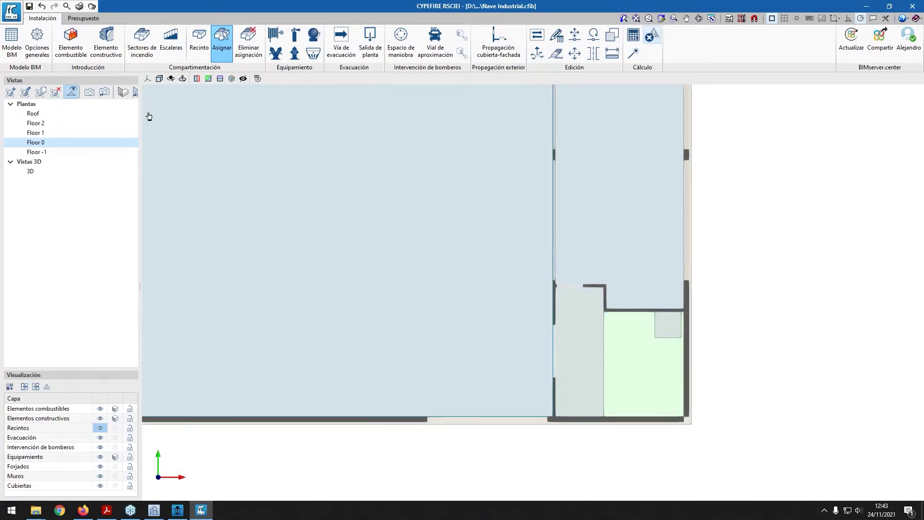
Assign the sector Establecimiento_1 and the stair Escalera_NP to the stairwell recinto on Floor 1, ending the assignment
{"action": "left_click", "coordinate": [52, 135]}
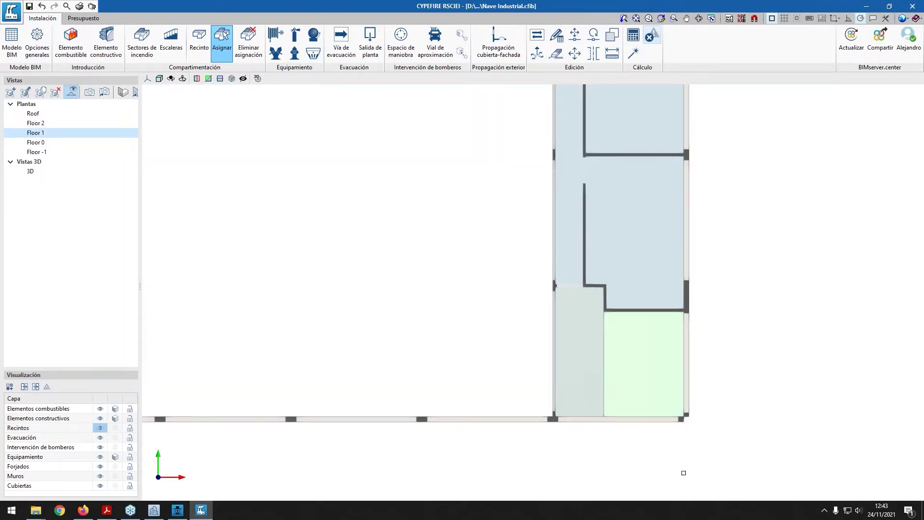
{"action": "right_click", "coordinate": [781, 369]}
{"action": "key", "text": "Escape"}
Return to Floor 0, calculate the job and examine the check marker in the large central recinto
{"action": "left_click", "coordinate": [36, 142]}
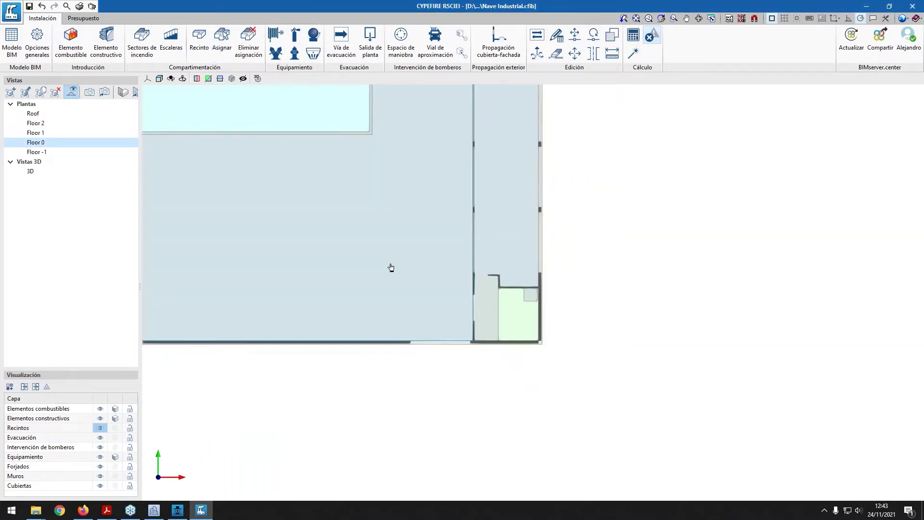
{"action": "middle_click_drag", "start_coordinate": [490, 285], "coordinate": [432, 292]}
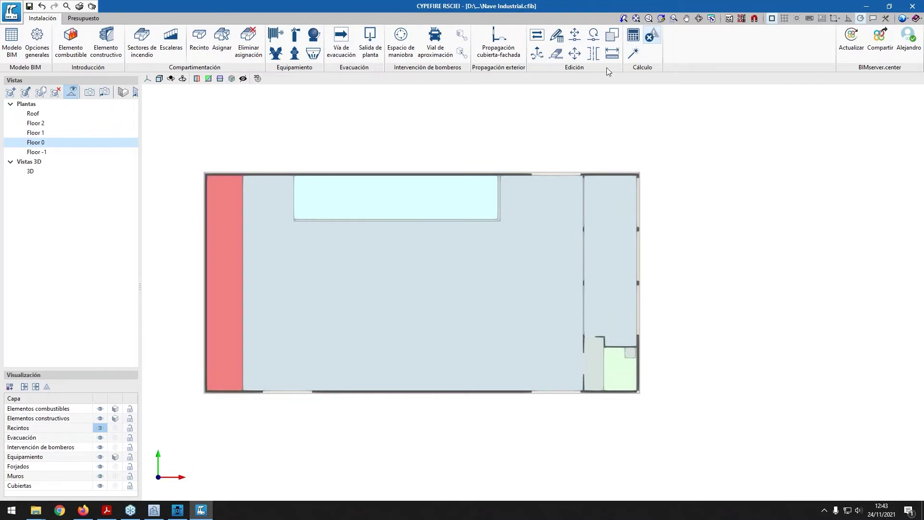
{"action": "left_click", "coordinate": [634, 34]}
{"action": "mouse_move", "coordinate": [909, 491]}
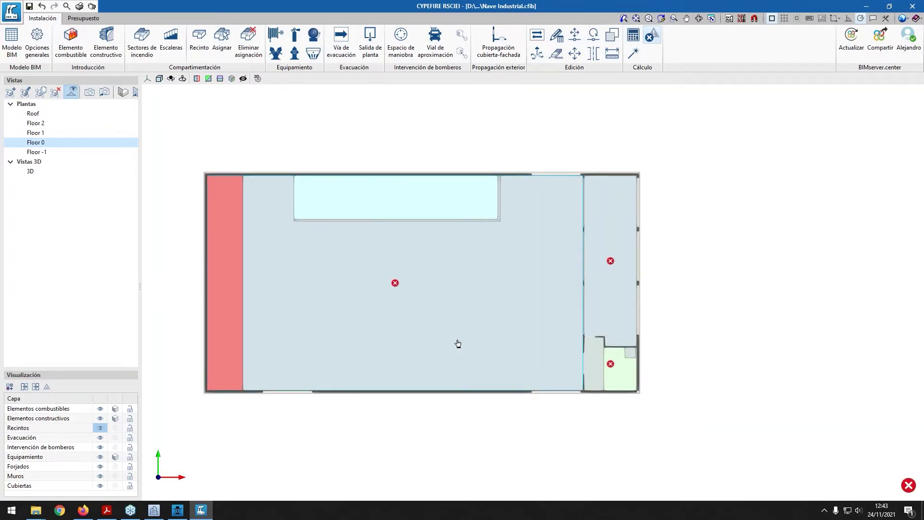
{"action": "scroll", "coordinate": [336, 301], "scroll_direction": "up", "scroll_amount": 3}
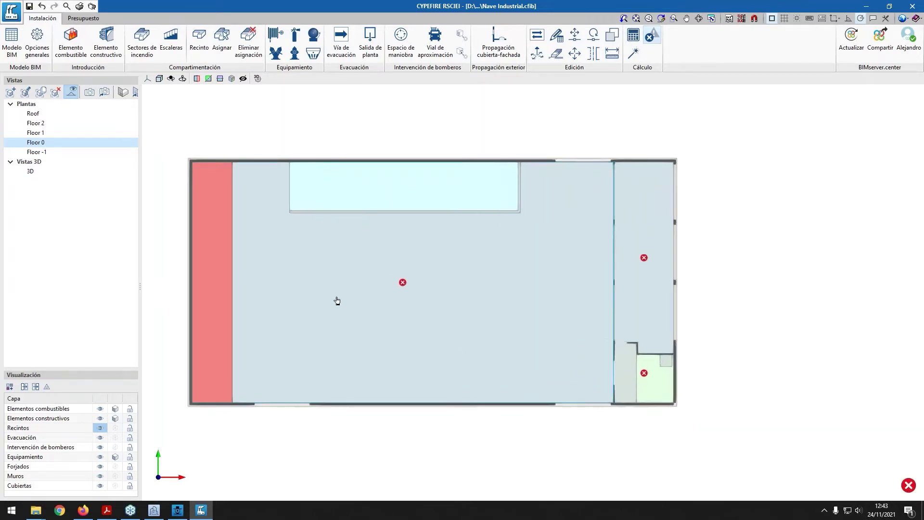
{"action": "scroll", "coordinate": [501, 342], "scroll_direction": "up", "scroll_amount": 2}
{"action": "mouse_move", "coordinate": [474, 252]}
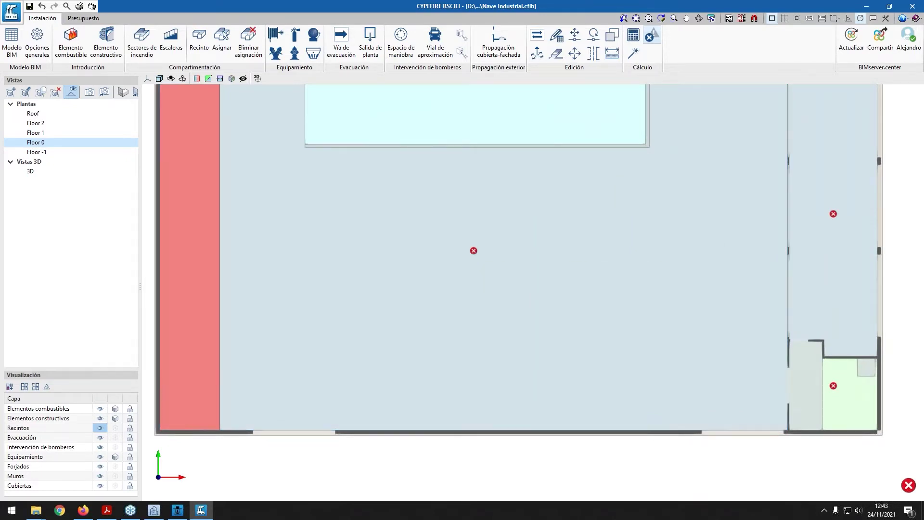
Examine the check marker of the hall recinto on Floor 0 and view its recinto data without changing anything
{"action": "scroll", "coordinate": [515, 251], "scroll_direction": "right", "scroll_amount": 3}
{"action": "mouse_move", "coordinate": [544, 229]}
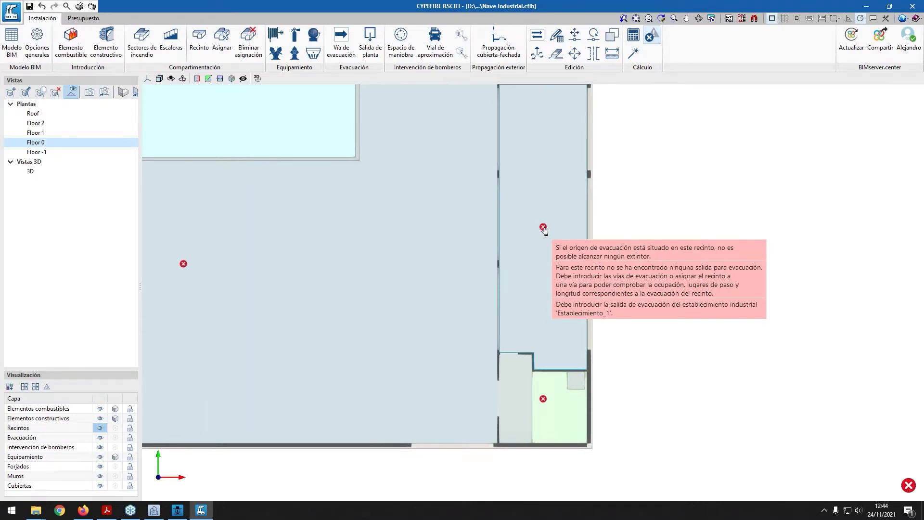
{"action": "left_click", "coordinate": [543, 227]}
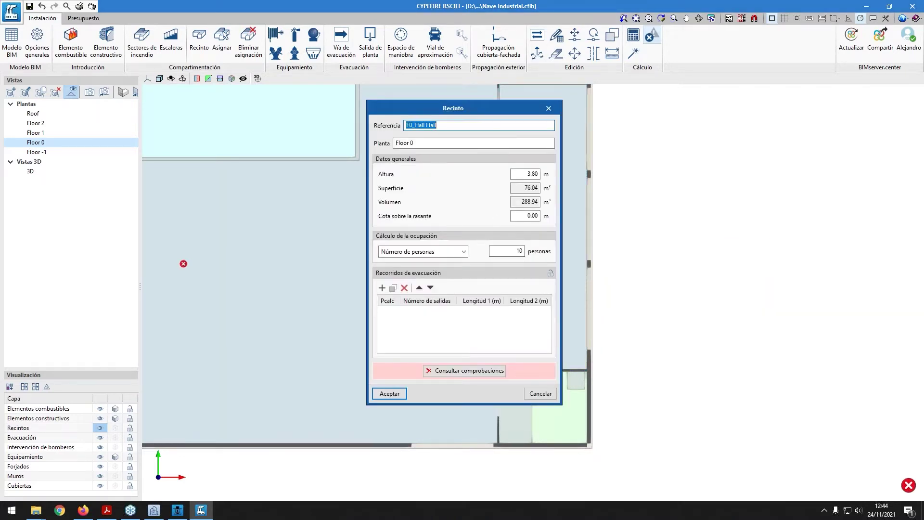
{"action": "left_click", "coordinate": [549, 108]}
{"action": "scroll", "coordinate": [537, 289], "scroll_direction": "up", "scroll_amount": 2}
{"action": "scroll", "coordinate": [428, 423], "scroll_direction": "down", "scroll_amount": 2}
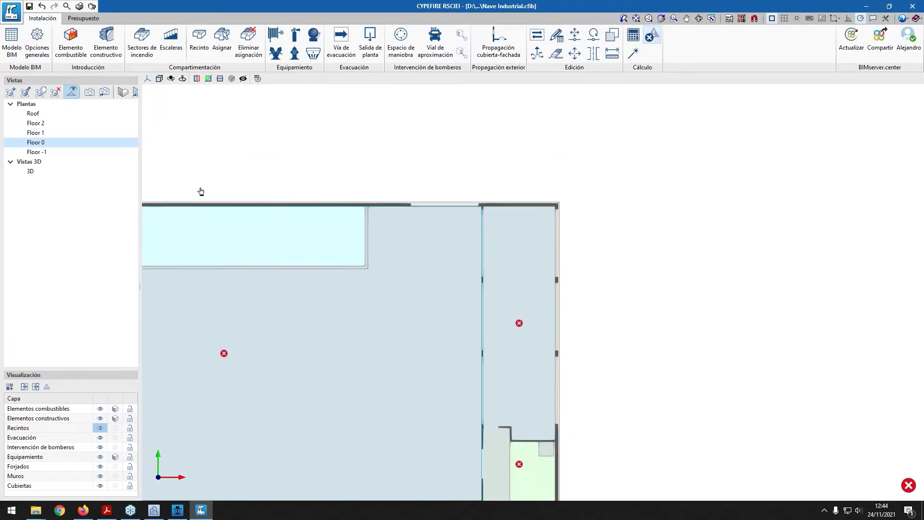
{"action": "scroll", "coordinate": [659, 376], "scroll_direction": "down", "scroll_amount": 3}
{"action": "mouse_move", "coordinate": [499, 368]}
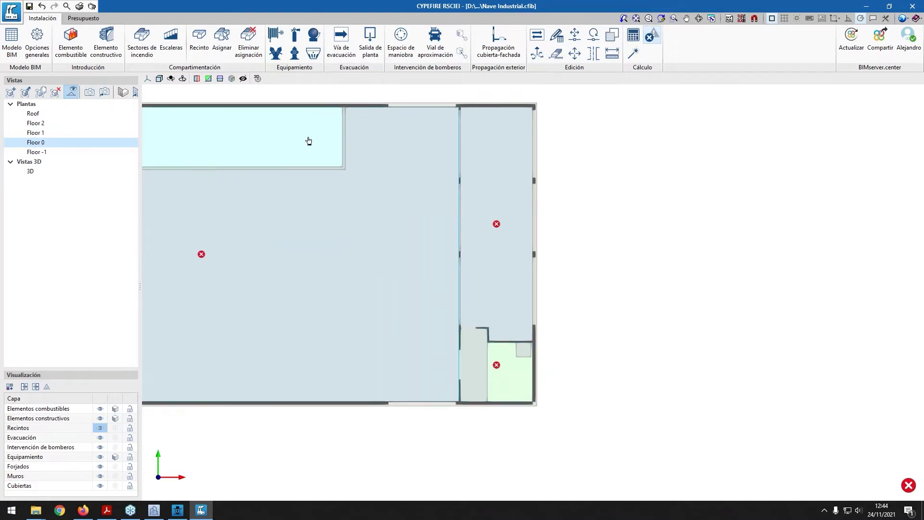
Open fire sector Establecimiento_1 for editing and consult its Comprobaciones report
{"action": "middle_click_drag", "start_coordinate": [309, 141], "coordinate": [399, 163]}
{"action": "middle_click", "coordinate": [479, 202]}
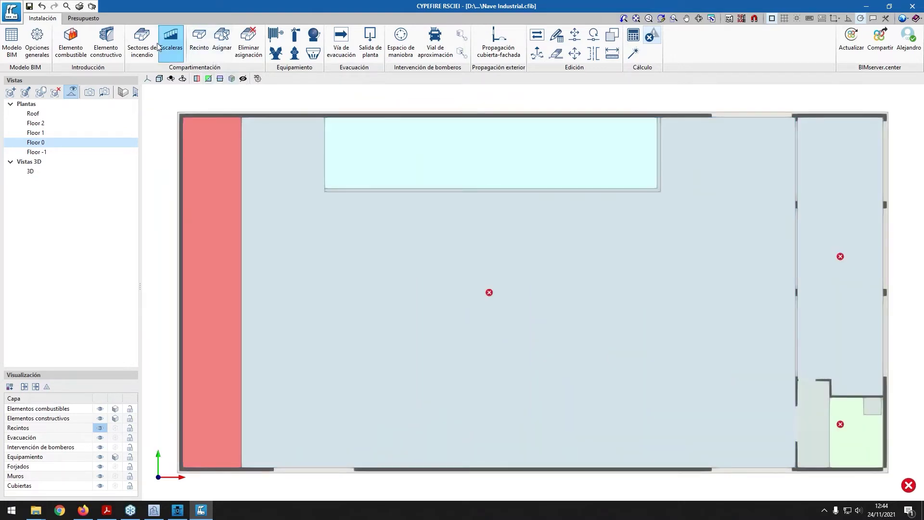
{"action": "left_click", "coordinate": [142, 43]}
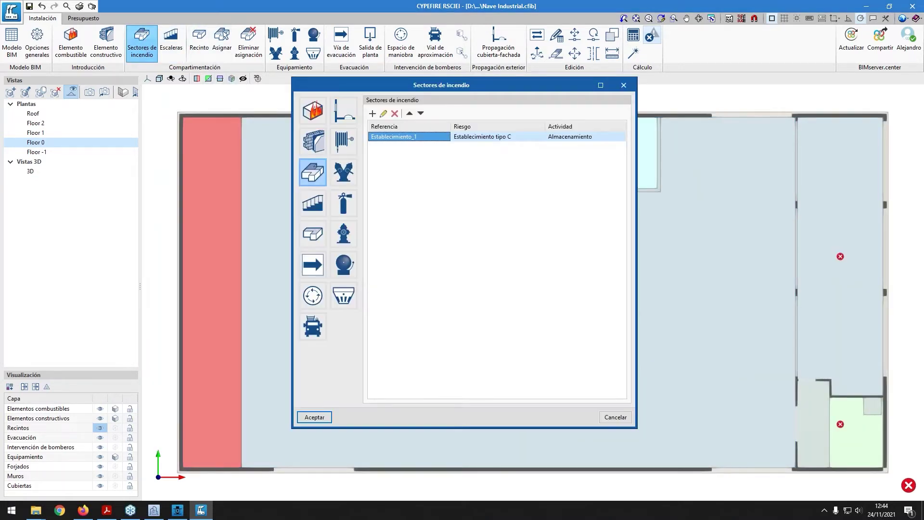
{"action": "left_click", "coordinate": [383, 113]}
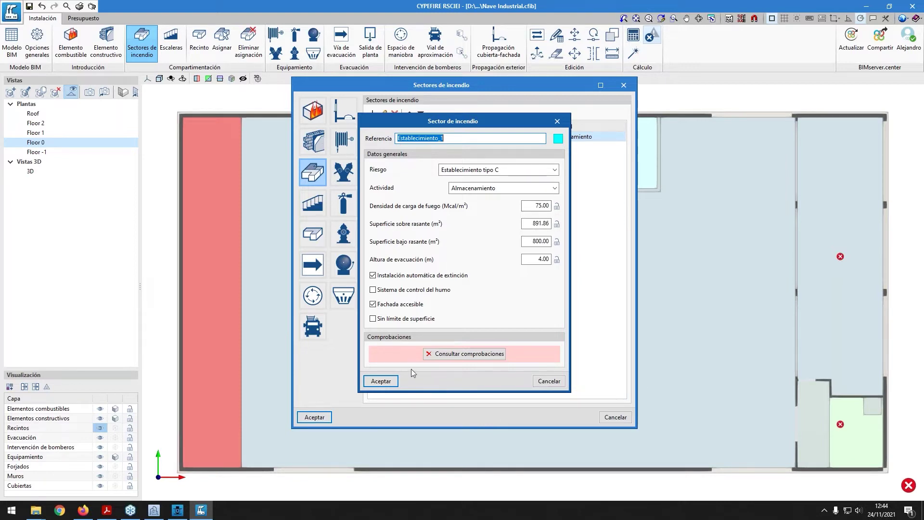
{"action": "left_click", "coordinate": [444, 357]}
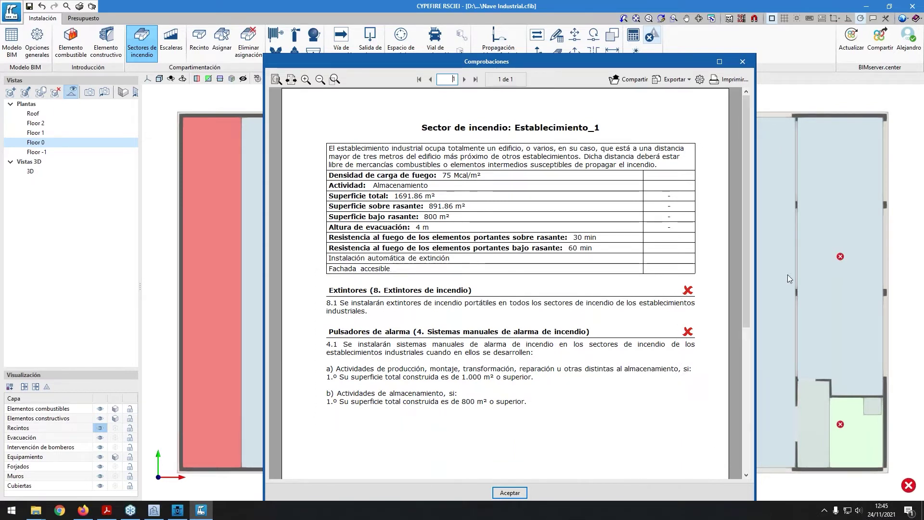
{"action": "left_click_drag", "start_coordinate": [596, 60], "coordinate": [563, 28]}
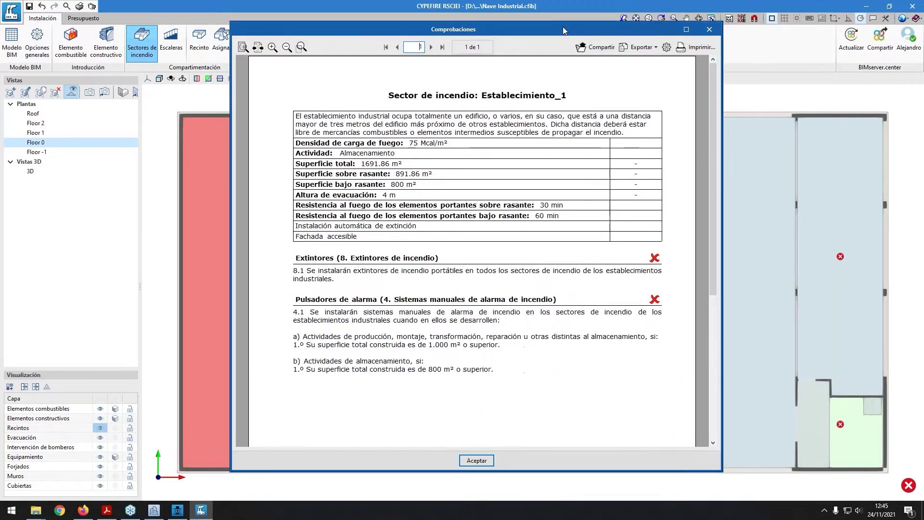
{"action": "left_click", "coordinate": [482, 462]}
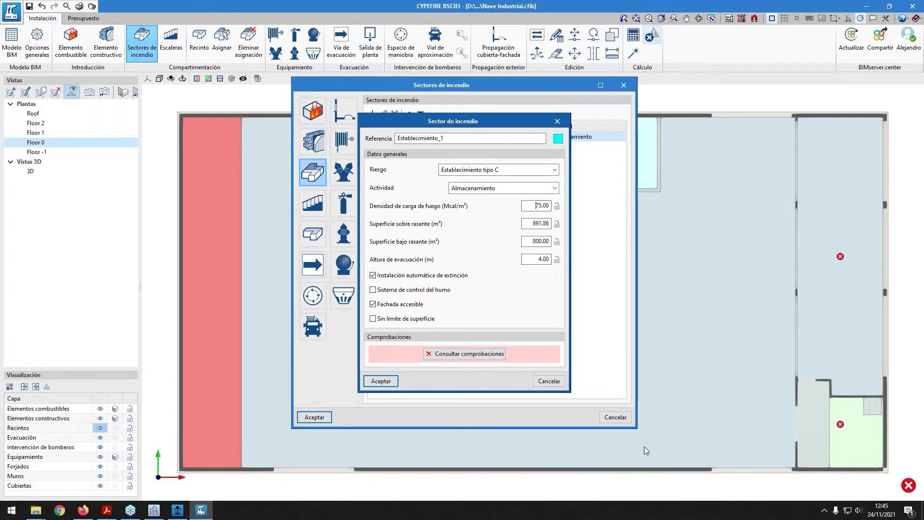
Set the fire load density of sector Establecimiento_1 to 475 Mcal/m², lock the value and accept the sector changes
{"action": "type", "text": "4"}
{"action": "left_click", "coordinate": [557, 206]}
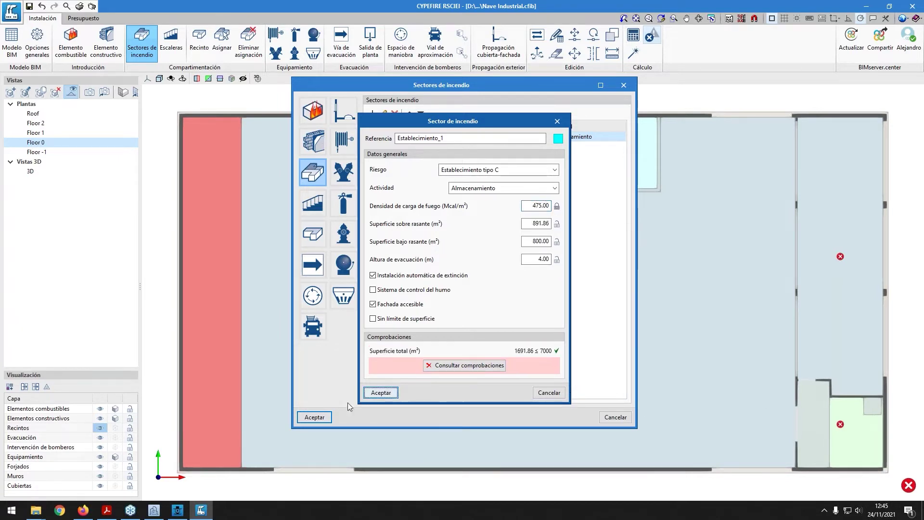
{"action": "left_click", "coordinate": [390, 383]}
{"action": "left_click", "coordinate": [329, 417]}
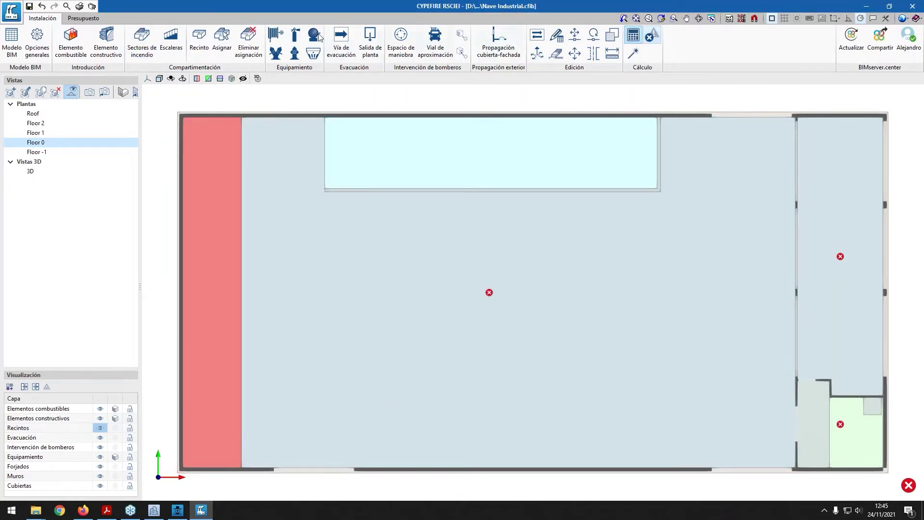
Reopen fire sector Establecimiento_1 and lock its fire load density value again
{"action": "left_click", "coordinate": [142, 42]}
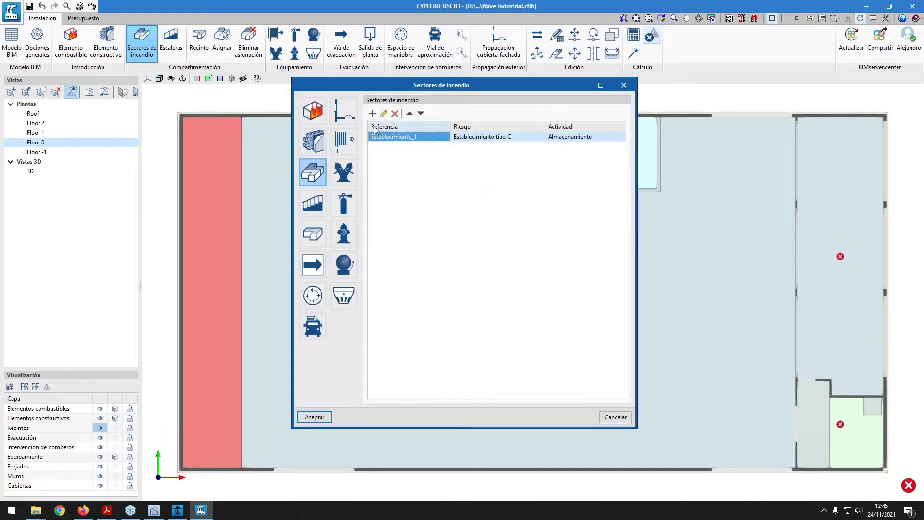
{"action": "left_click", "coordinate": [378, 115]}
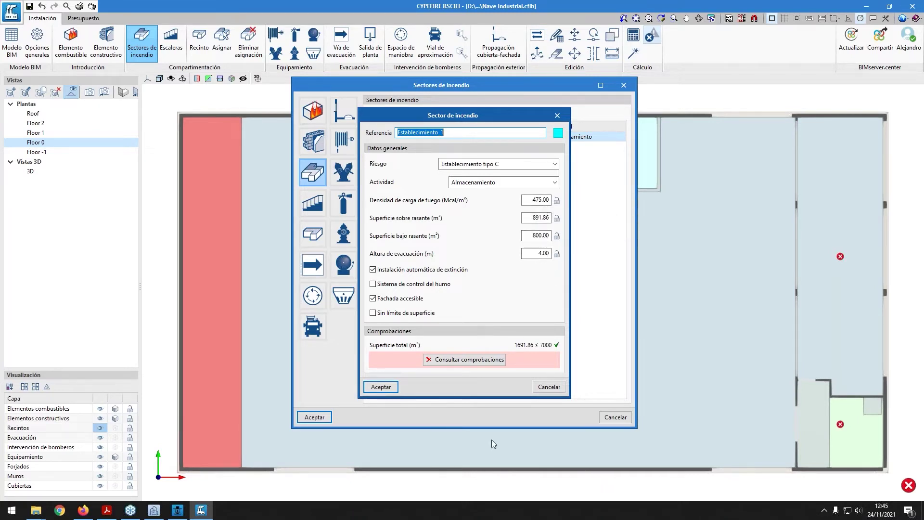
{"action": "left_click", "coordinate": [557, 200]}
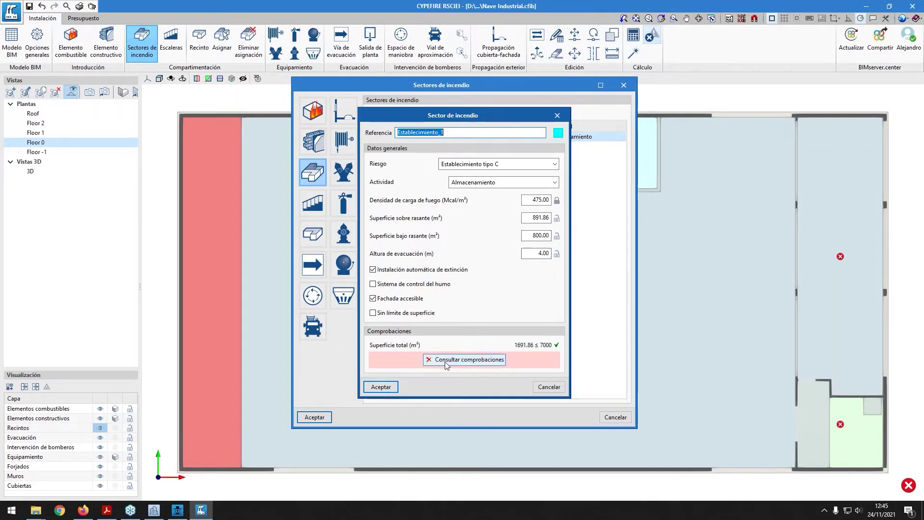
Review the sector's full checks report, including the bocas de incendio equipadas requirement, and accept the sector dialogs
{"action": "left_click", "coordinate": [426, 364]}
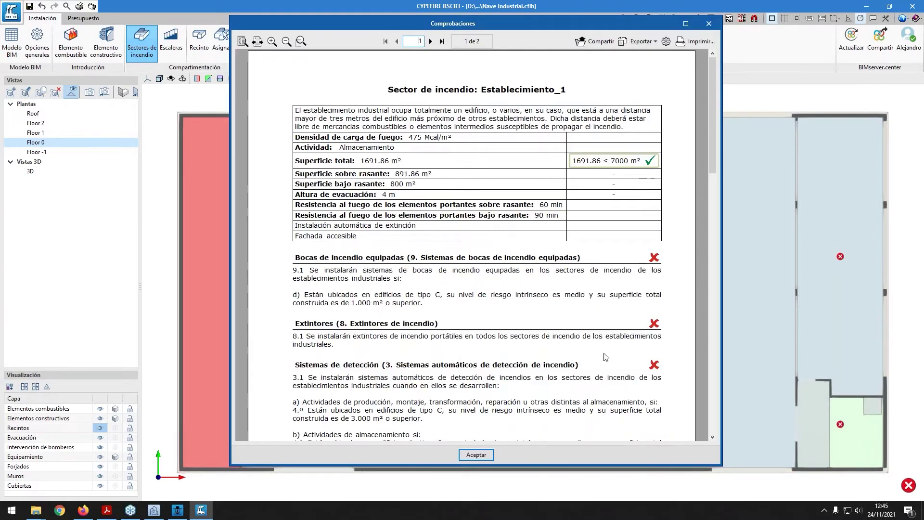
{"action": "scroll", "coordinate": [593, 345], "scroll_direction": "down", "scroll_amount": 6}
{"action": "scroll", "coordinate": [592, 346], "scroll_direction": "down", "scroll_amount": 10}
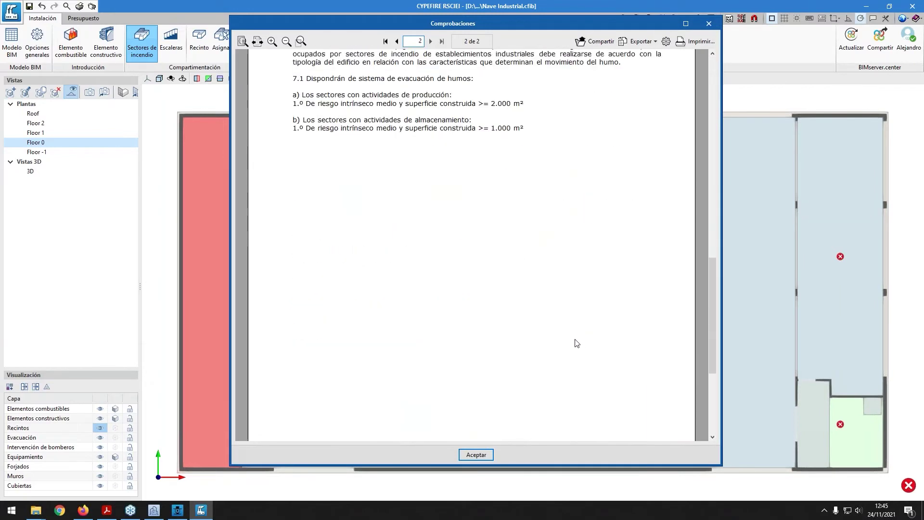
{"action": "scroll", "coordinate": [575, 348], "scroll_direction": "up", "scroll_amount": 15}
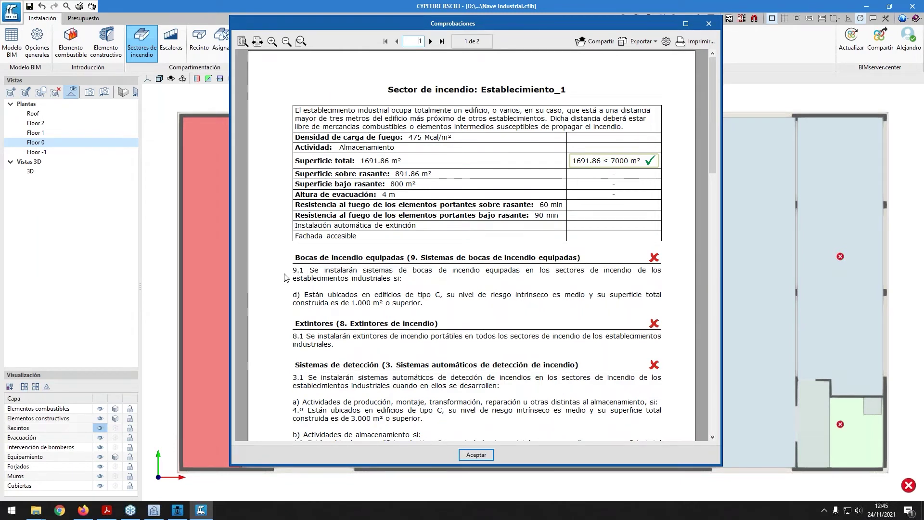
{"action": "left_click_drag", "start_coordinate": [297, 264], "coordinate": [546, 331]}
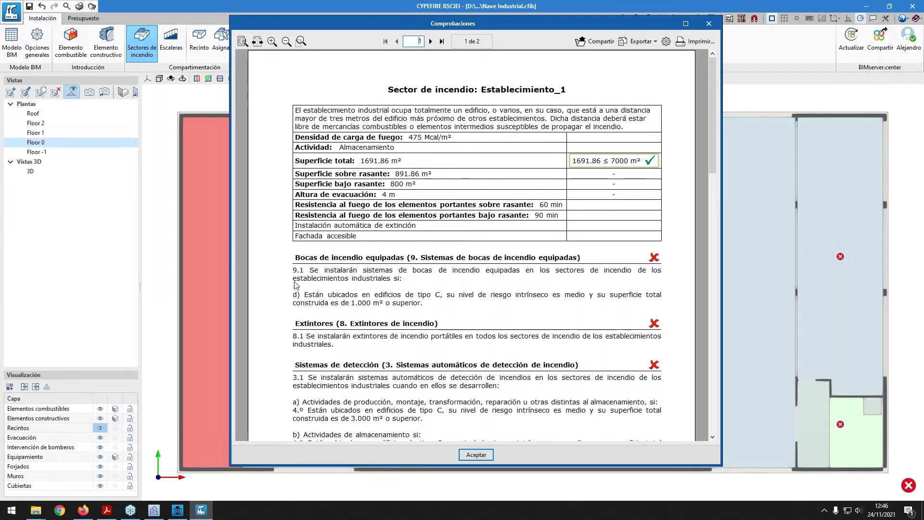
{"action": "left_click_drag", "start_coordinate": [494, 307], "coordinate": [631, 309]}
{"action": "left_click_drag", "start_coordinate": [294, 286], "coordinate": [671, 315]}
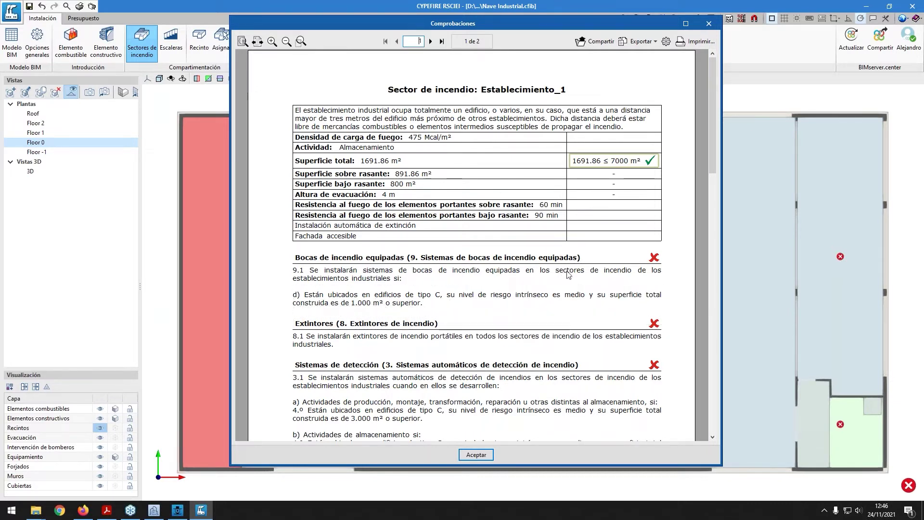
{"action": "left_click", "coordinate": [472, 456]}
{"action": "left_click", "coordinate": [320, 386]}
{"action": "left_click", "coordinate": [328, 417]}
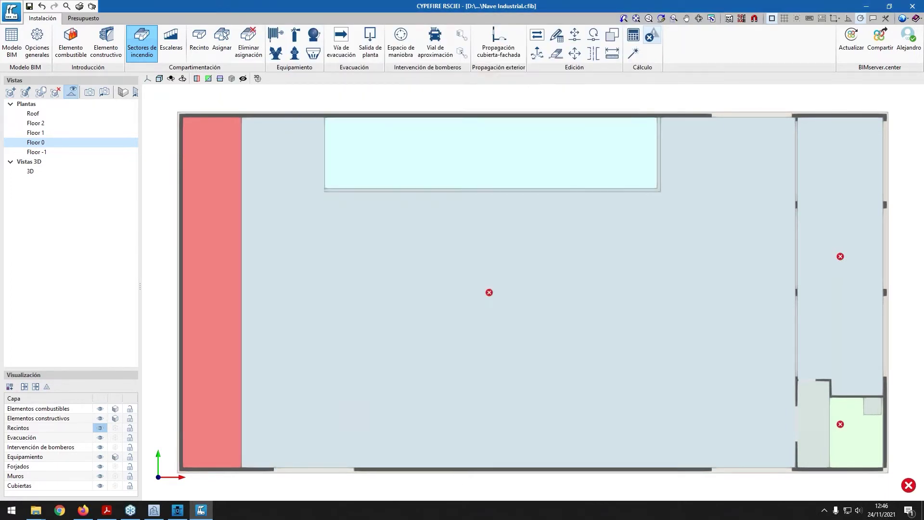
{"action": "left_click", "coordinate": [201, 149]}
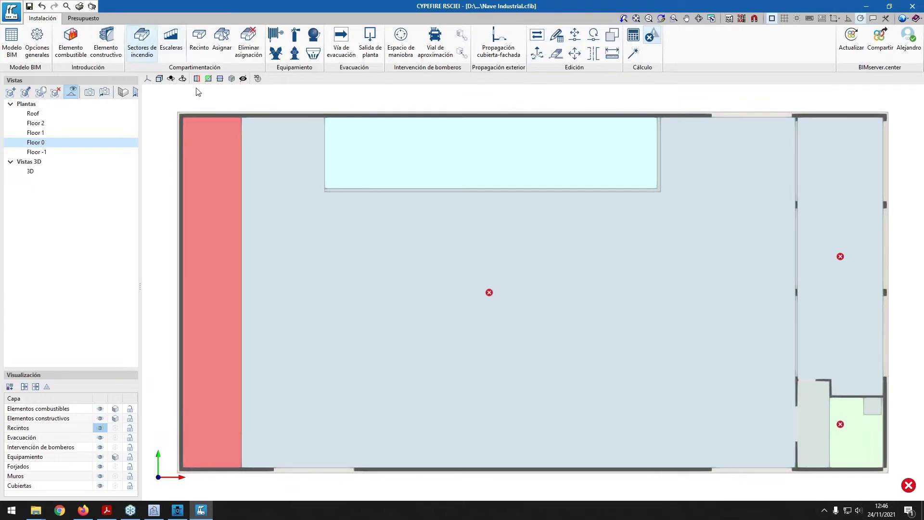
{"action": "key", "text": "Escape"}
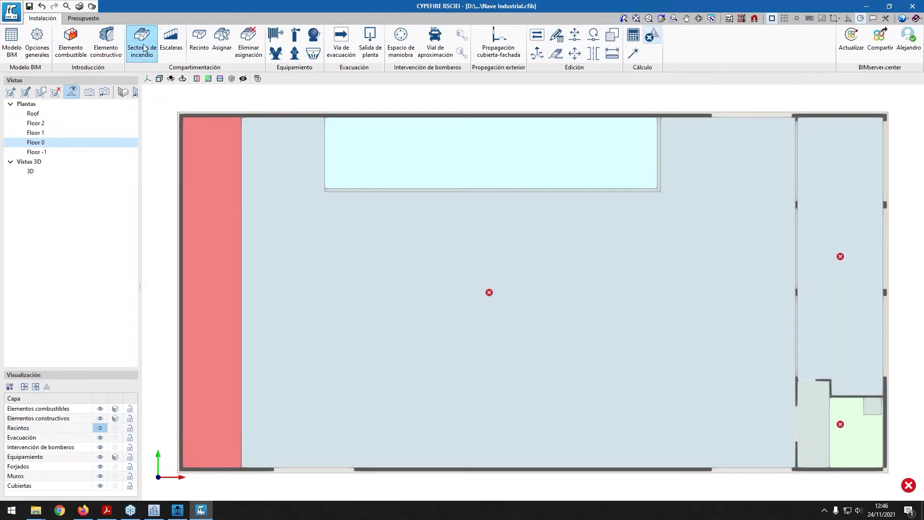
Look over the available Listados types and the list of fire sectors, leaving both without changes
{"action": "left_click", "coordinate": [80, 6]}
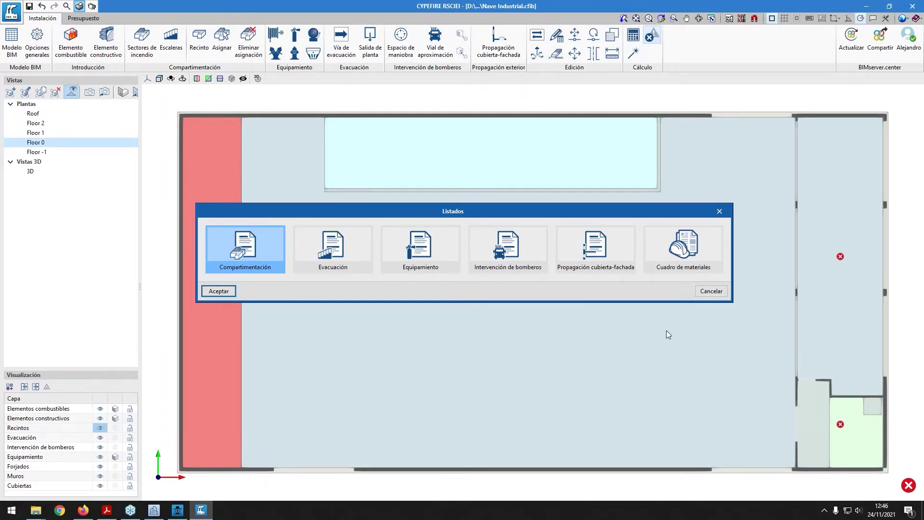
{"action": "left_click", "coordinate": [712, 291]}
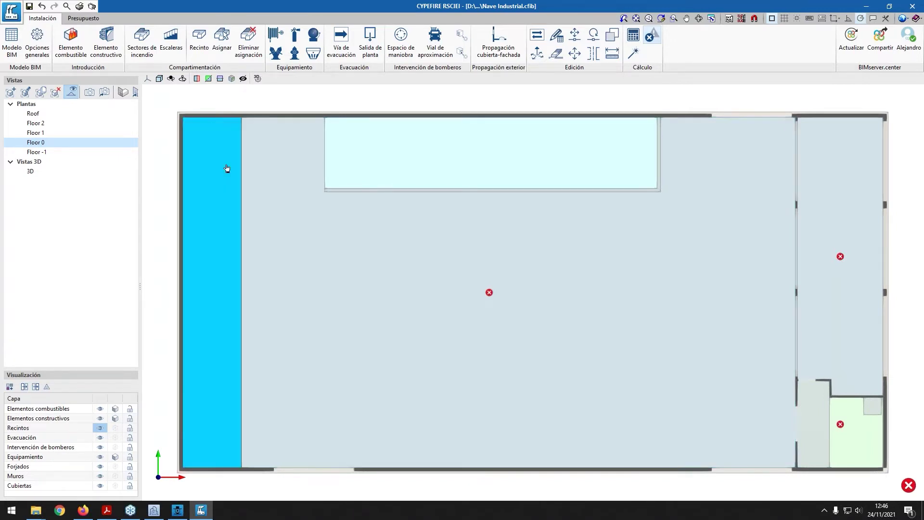
{"action": "left_click", "coordinate": [142, 43]}
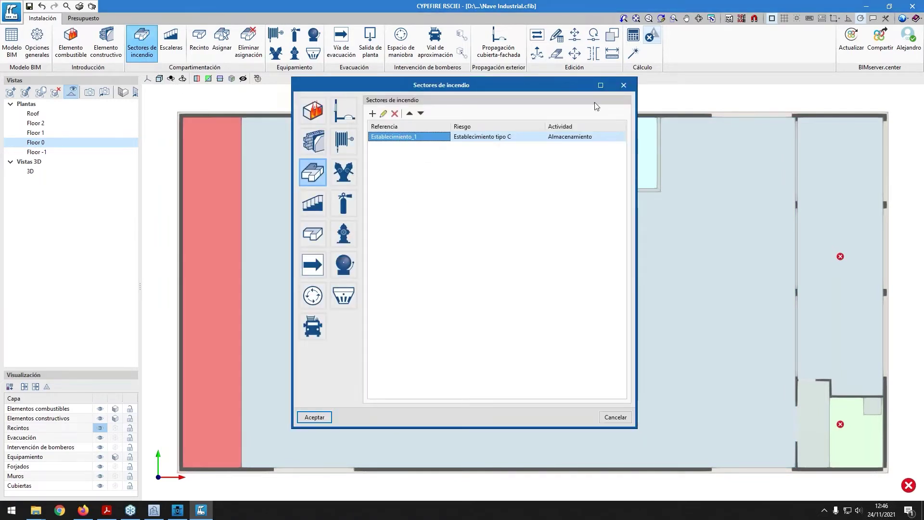
{"action": "left_click", "coordinate": [624, 84]}
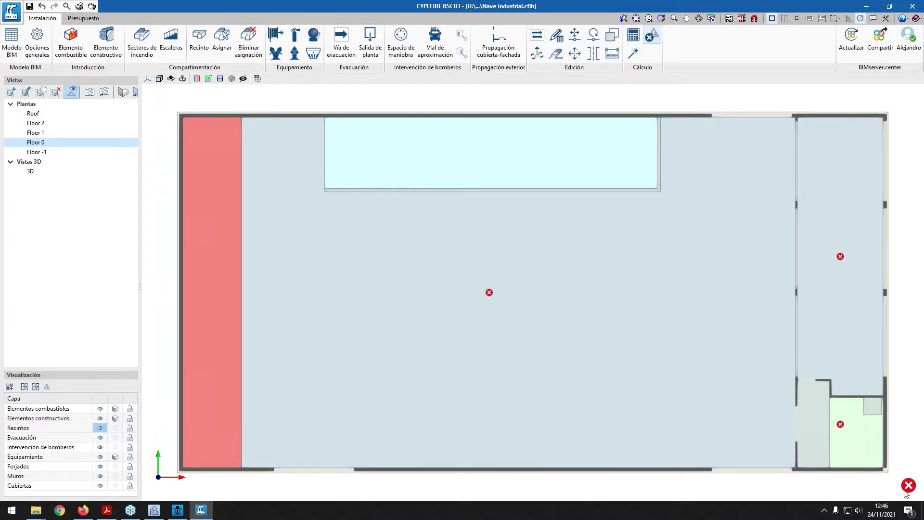
{"action": "mouse_move", "coordinate": [913, 487]}
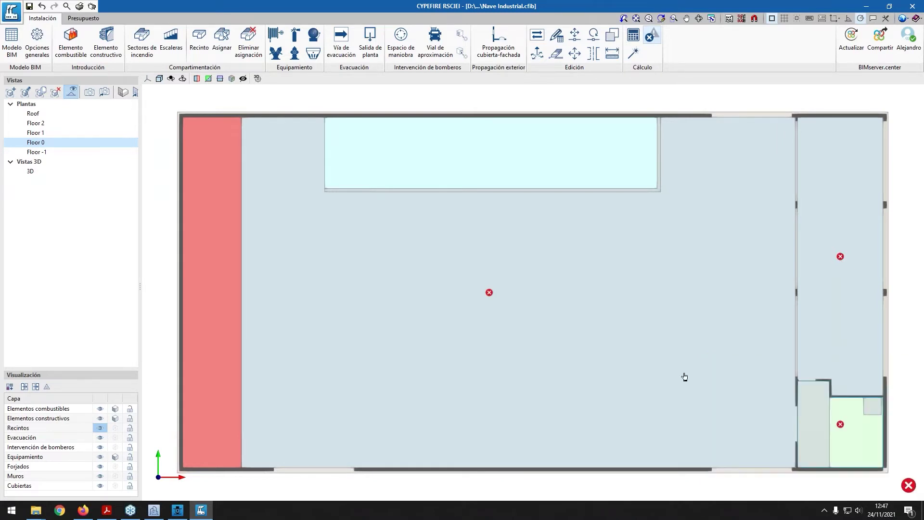
Enable the Sistema de control del humo option for fire sector Establecimiento_1 and accept the changes
{"action": "left_click", "coordinate": [142, 48]}
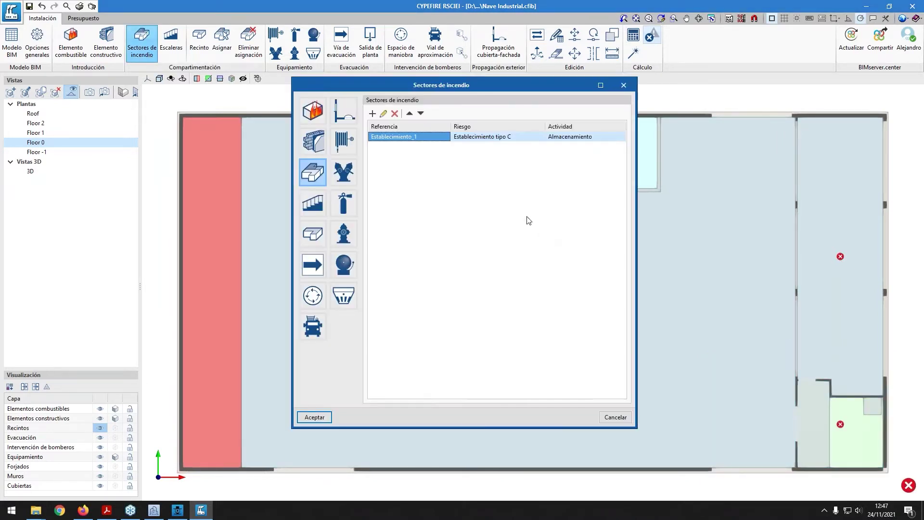
{"action": "left_click", "coordinate": [385, 117]}
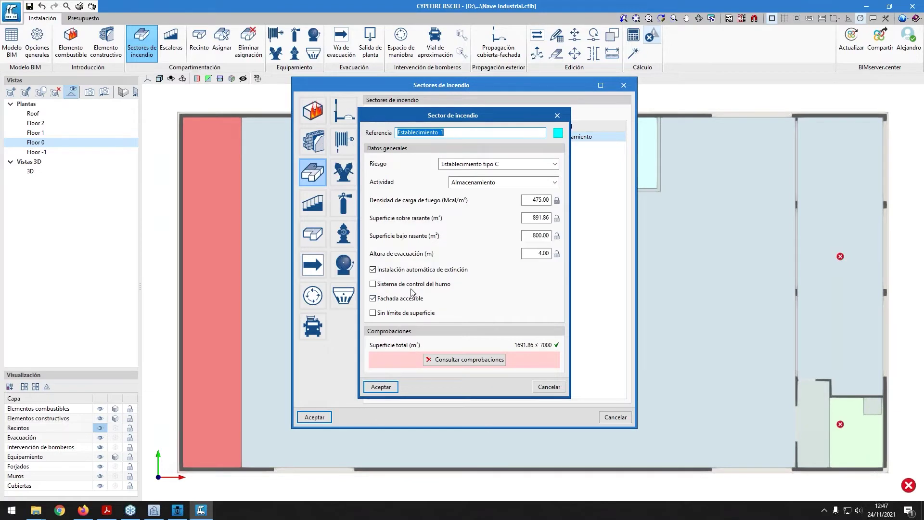
{"action": "left_click", "coordinate": [414, 284]}
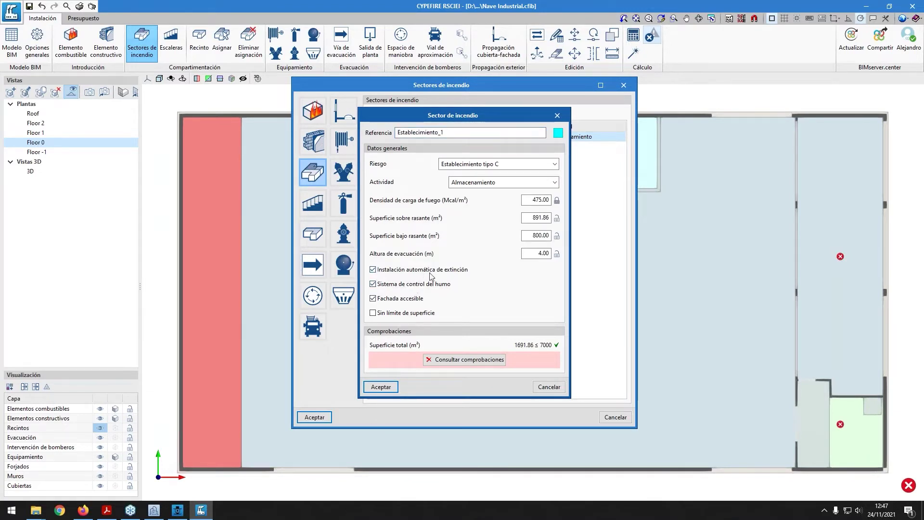
{"action": "left_click", "coordinate": [369, 386]}
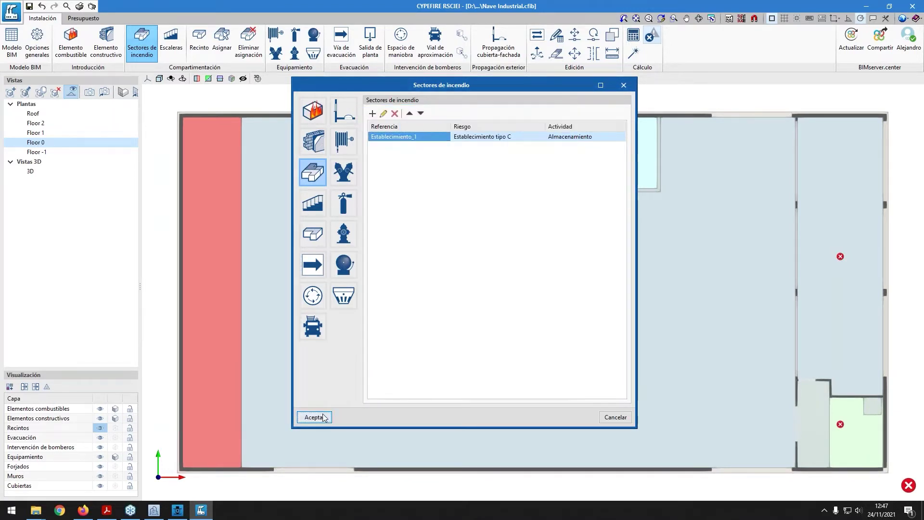
{"action": "left_click", "coordinate": [314, 417]}
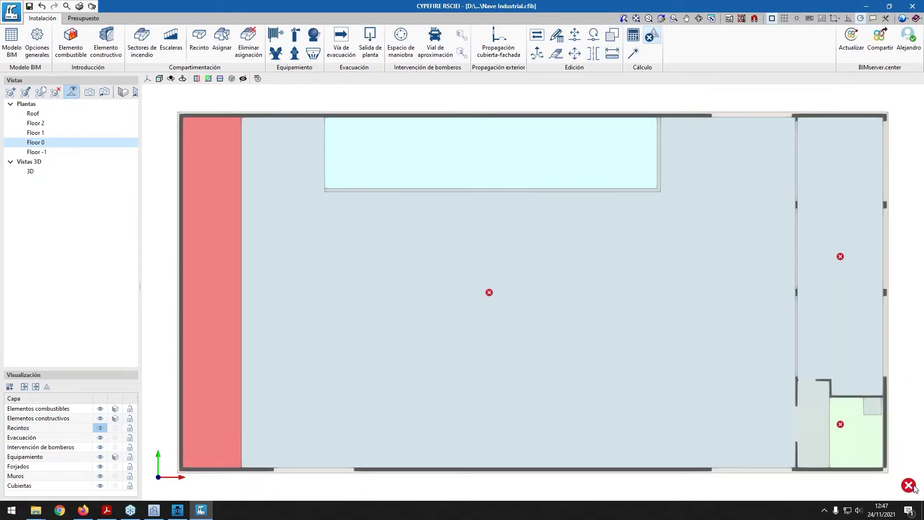
{"action": "middle_click_drag", "start_coordinate": [484, 353], "coordinate": [450, 279]}
{"action": "scroll", "coordinate": [450, 279], "scroll_direction": "down", "scroll_amount": 1}
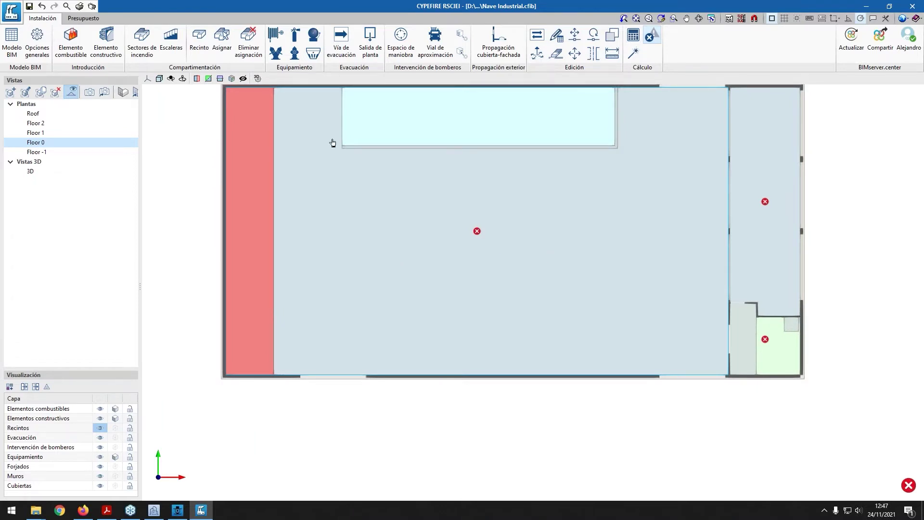
Review the fire-protection equipment catalogues in the general options, including the extinguishers and dry risers, without changing them
{"action": "left_click", "coordinate": [295, 44]}
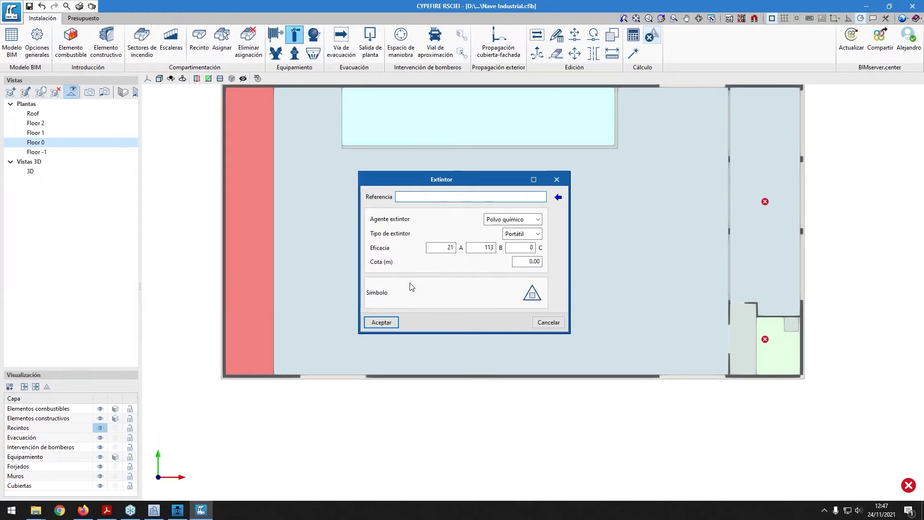
{"action": "left_click", "coordinate": [557, 179]}
{"action": "left_click", "coordinate": [37, 41]}
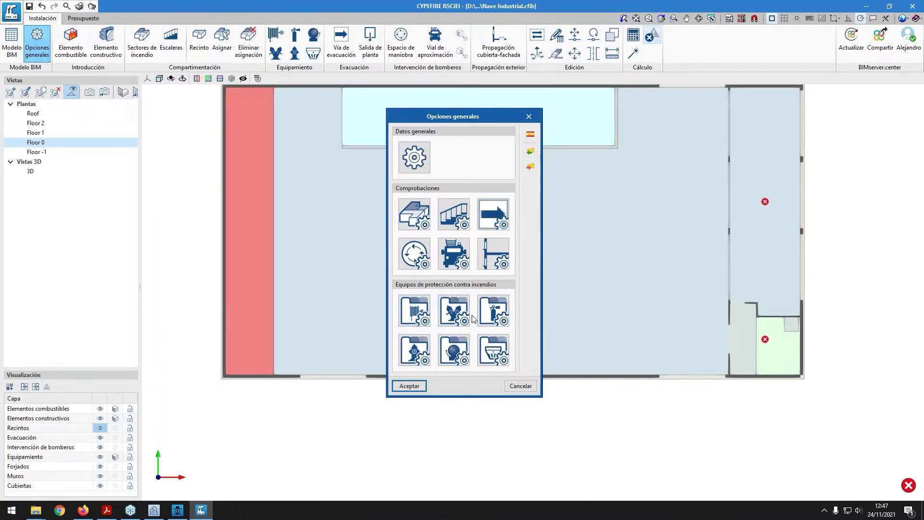
{"action": "left_click", "coordinate": [493, 313]}
{"action": "left_click", "coordinate": [595, 342]}
{"action": "left_click", "coordinate": [494, 350]}
{"action": "left_click", "coordinate": [594, 342]}
{"action": "left_click", "coordinate": [491, 339]}
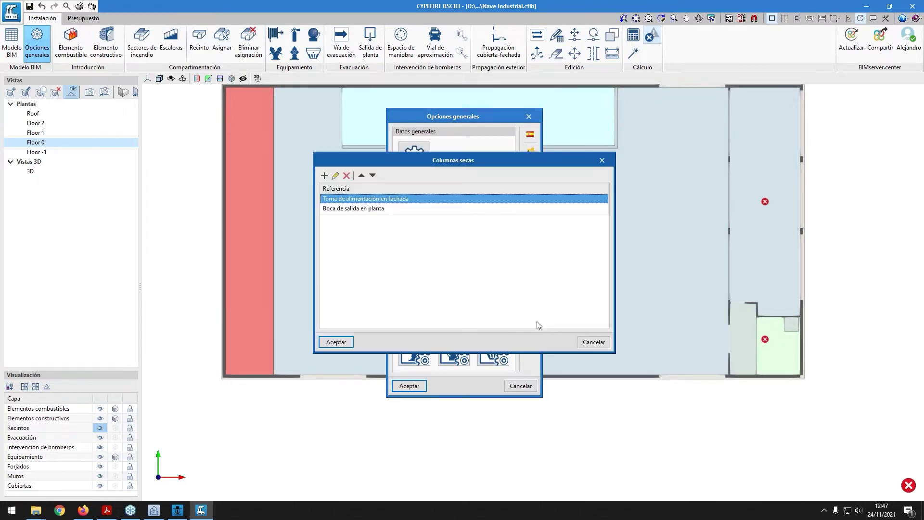
{"action": "left_click", "coordinate": [596, 337]}
{"action": "left_click", "coordinate": [520, 386]}
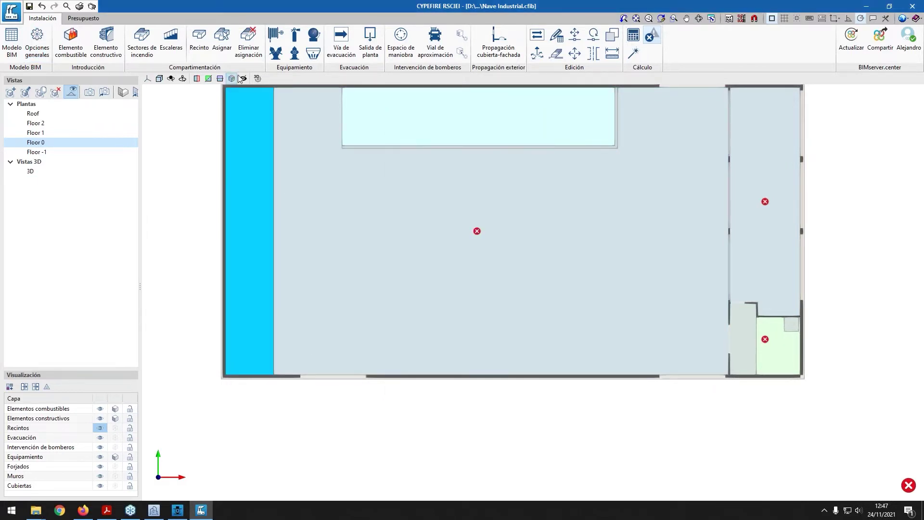
Set up a portable chemical-powder extinguisher with the predefined reference Polvo químico ABC, efficacy 21 A / 113 B and elevation 0.00 m
{"action": "left_click", "coordinate": [294, 53]}
{"action": "left_click", "coordinate": [295, 34]}
{"action": "left_click_drag", "start_coordinate": [413, 174], "coordinate": [361, 165]}
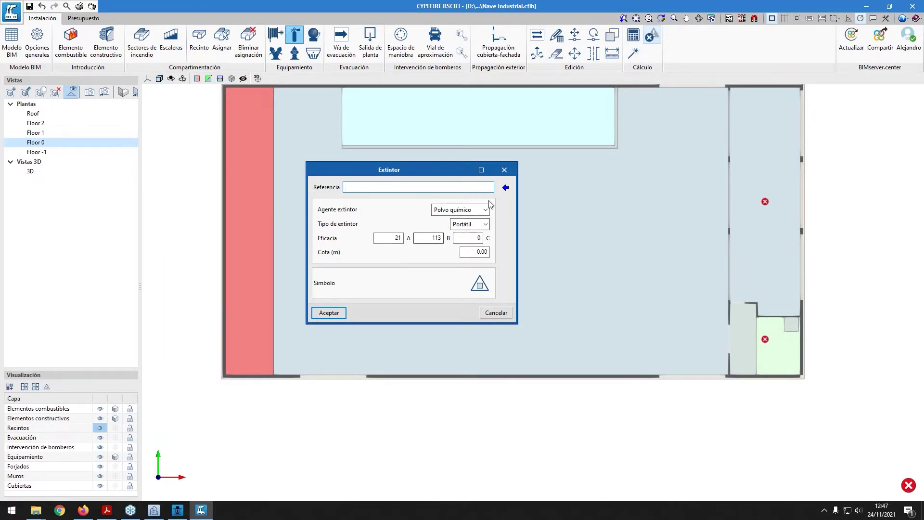
{"action": "left_click", "coordinate": [506, 187]}
{"action": "left_click", "coordinate": [296, 194]}
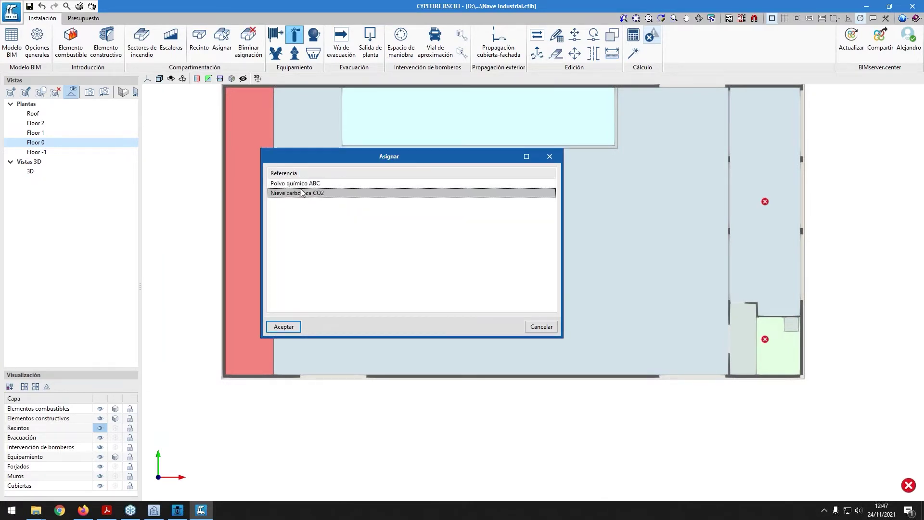
{"action": "left_click", "coordinate": [303, 185]}
{"action": "left_click", "coordinate": [284, 327]}
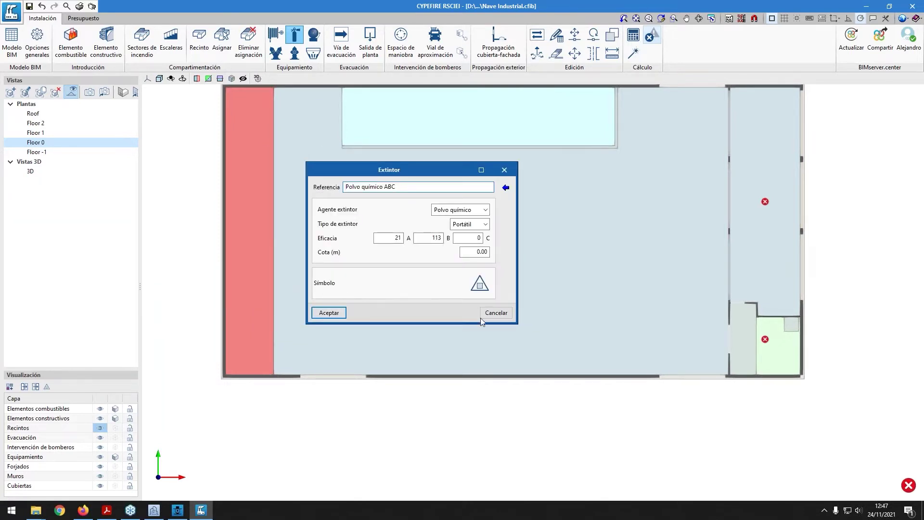
{"action": "left_click", "coordinate": [329, 312]}
Place the extinguisher on Floor 0 beside the lower end of the red area, at about X 3.6 m, Y 0.3 m
{"action": "scroll", "coordinate": [284, 368], "scroll_direction": "up", "scroll_amount": 4}
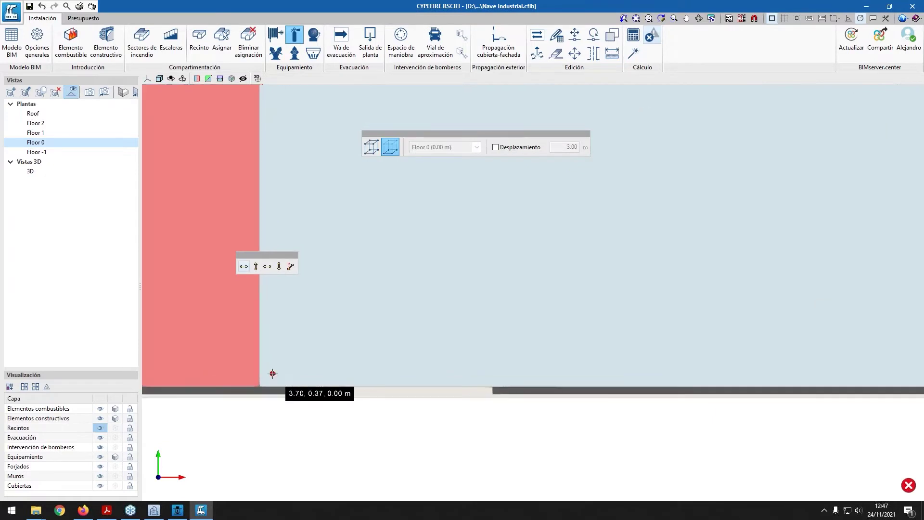
{"action": "scroll", "coordinate": [366, 367], "scroll_direction": "up", "scroll_amount": 2}
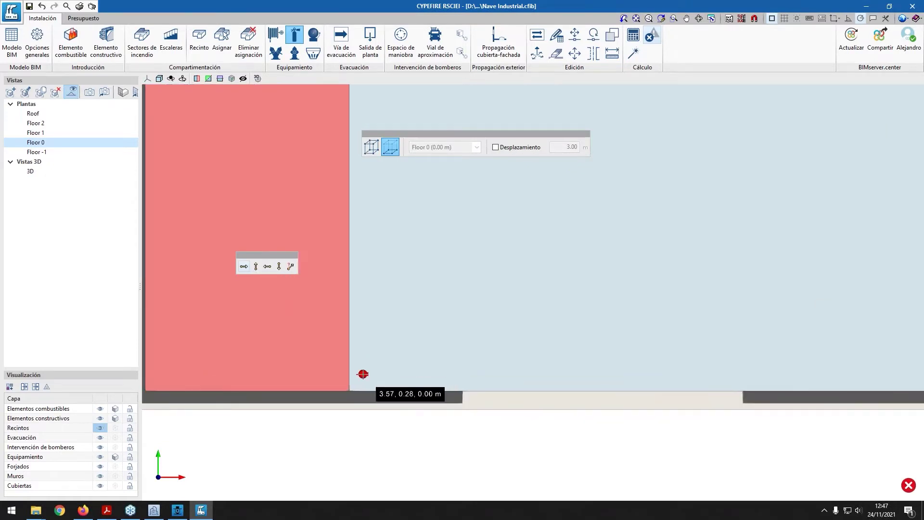
{"action": "left_click", "coordinate": [363, 373]}
{"action": "left_click", "coordinate": [427, 335]}
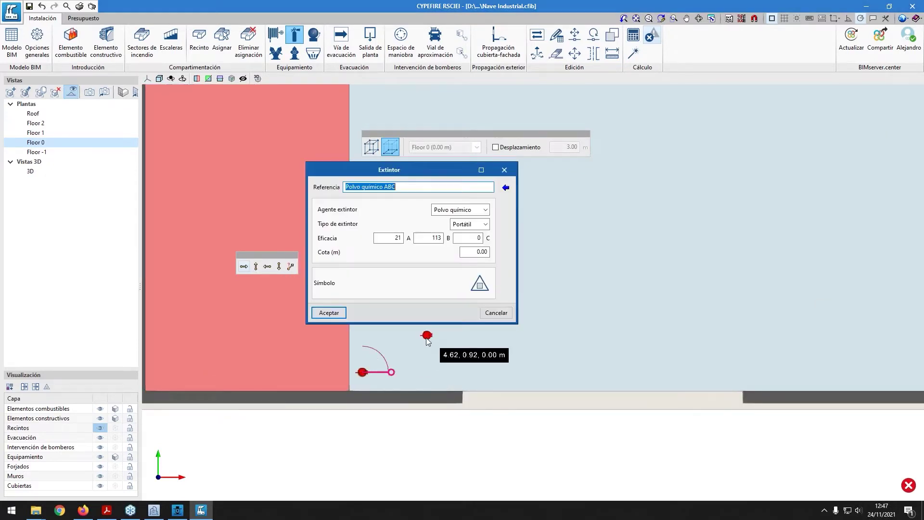
{"action": "left_click", "coordinate": [496, 313]}
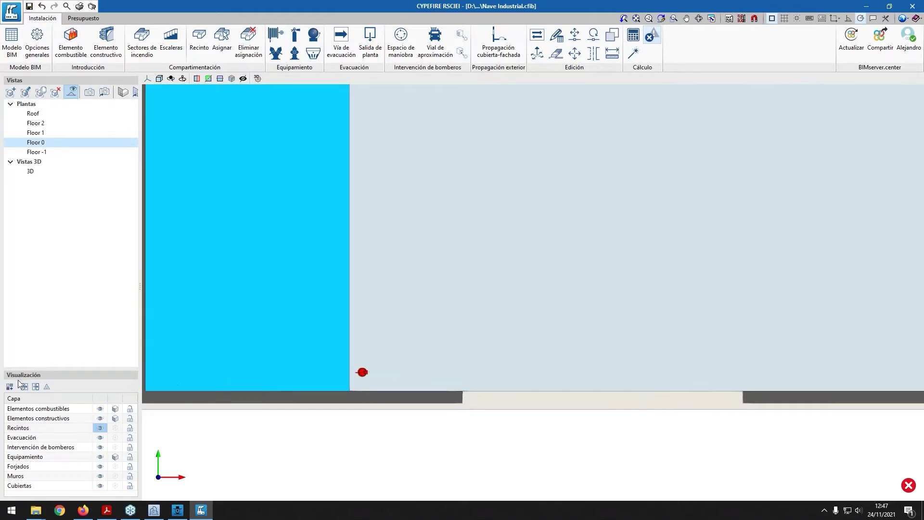
Show the equipment symbology on the Floor 0 plan and inspect the triangular symbol at the placed extinguisher
{"action": "left_click", "coordinate": [47, 387]}
{"action": "scroll", "coordinate": [365, 371], "scroll_direction": "up", "scroll_amount": 3}
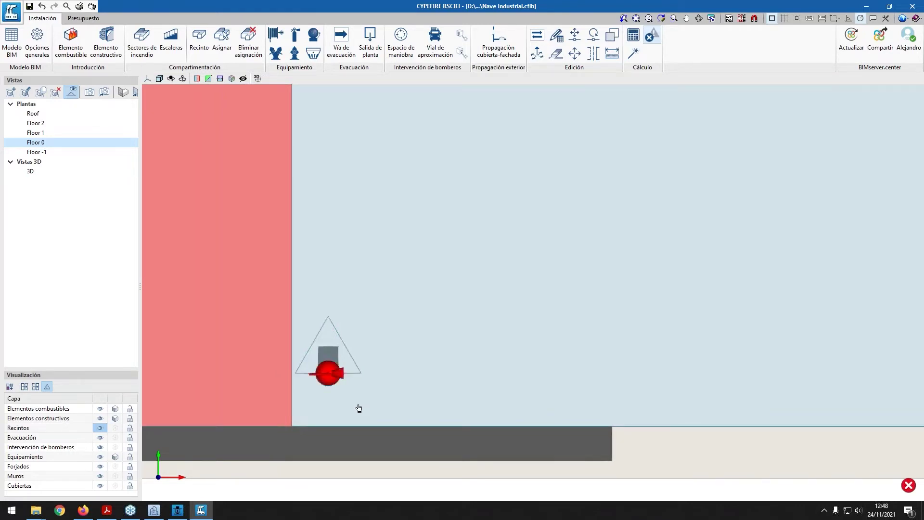
{"action": "scroll", "coordinate": [374, 365], "scroll_direction": "down", "scroll_amount": 3}
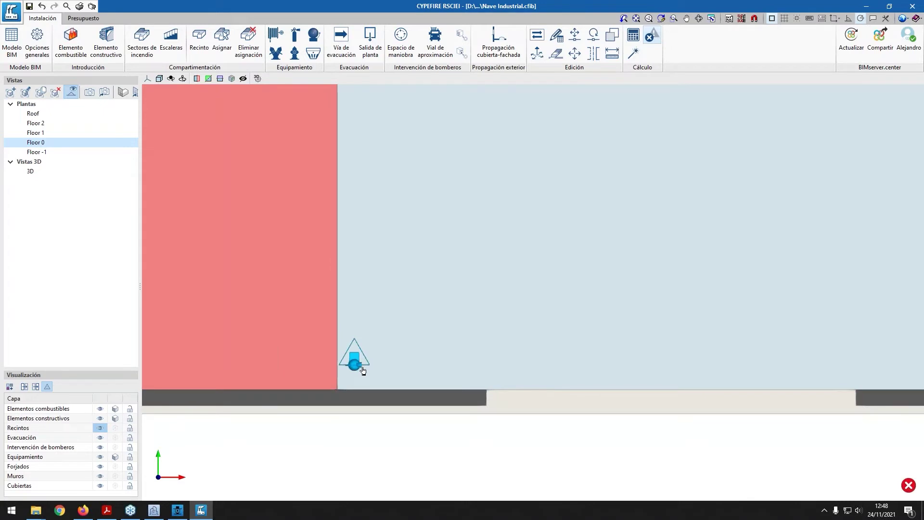
{"action": "middle_click_drag", "start_coordinate": [295, 233], "coordinate": [295, 349]}
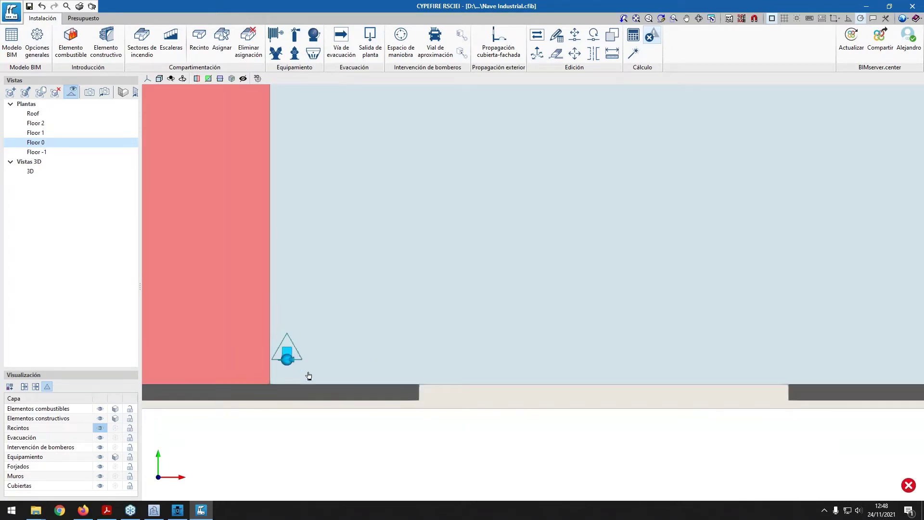
{"action": "left_click", "coordinate": [47, 386]}
{"action": "left_click", "coordinate": [46, 387]}
{"action": "left_click", "coordinate": [47, 386]}
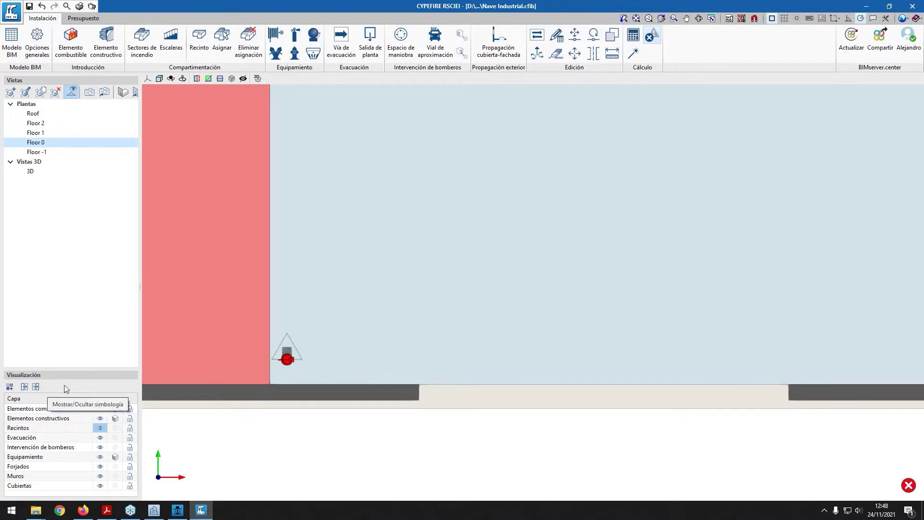
Examine the extinguisher's coverage radius and the hatched uncovered area across the main hall of Floor 0
{"action": "scroll", "coordinate": [408, 343], "scroll_direction": "down", "scroll_amount": 2}
{"action": "scroll", "coordinate": [409, 343], "scroll_direction": "down", "scroll_amount": 3}
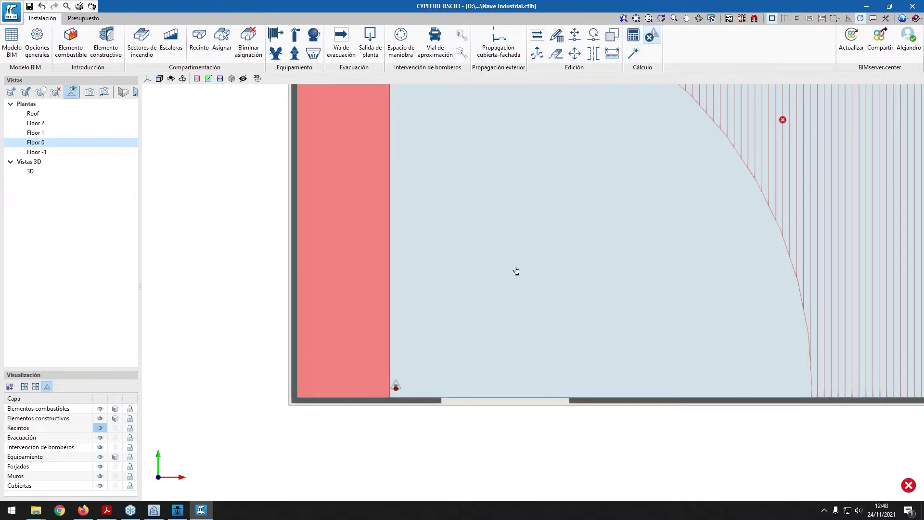
{"action": "scroll", "coordinate": [448, 304], "scroll_direction": "down", "scroll_amount": 3}
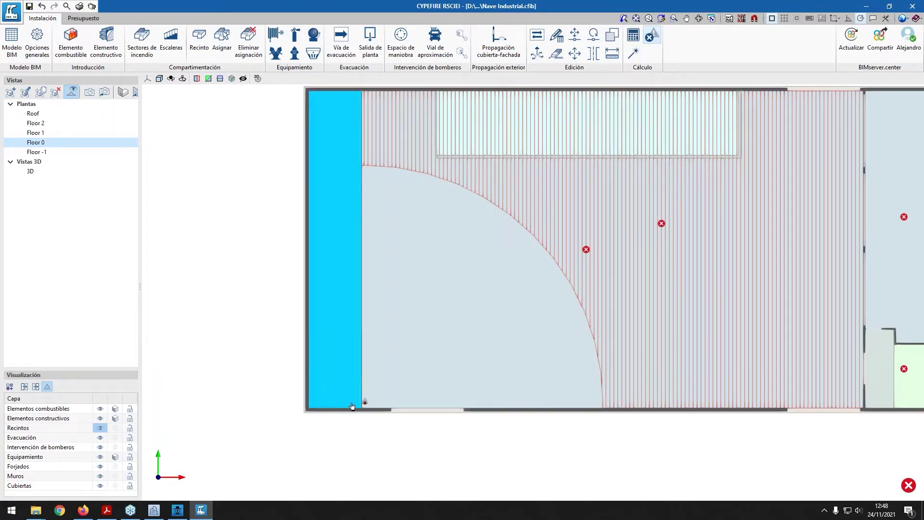
{"action": "scroll", "coordinate": [353, 404], "scroll_direction": "up", "scroll_amount": 5}
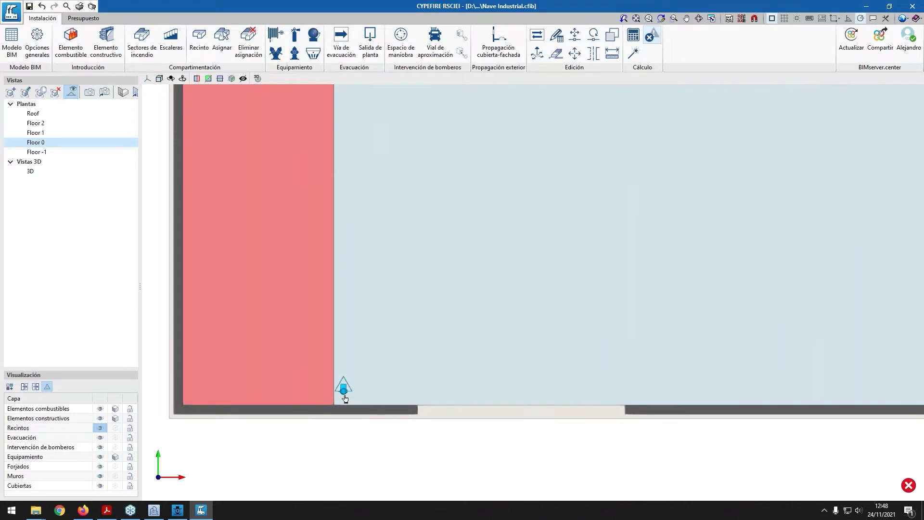
{"action": "scroll", "coordinate": [343, 390], "scroll_direction": "down", "scroll_amount": 1}
{"action": "scroll", "coordinate": [414, 386], "scroll_direction": "down", "scroll_amount": 2}
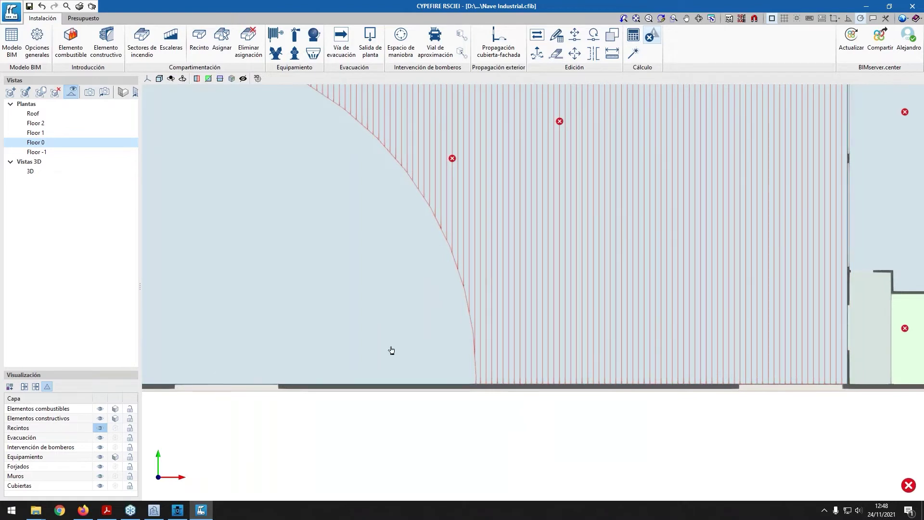
{"action": "middle_click_drag", "start_coordinate": [390, 351], "coordinate": [436, 353]}
{"action": "mouse_move", "coordinate": [346, 220]}
{"action": "middle_mouse_down"}
{"action": "mouse_move", "coordinate": [483, 275]}
{"action": "mouse_move", "coordinate": [159, 167]}
{"action": "middle_mouse_up"}
Place a second Polvo químico ABC extinguisher against the hall's lower wall, at about X 14 m
{"action": "left_click", "coordinate": [298, 33]}
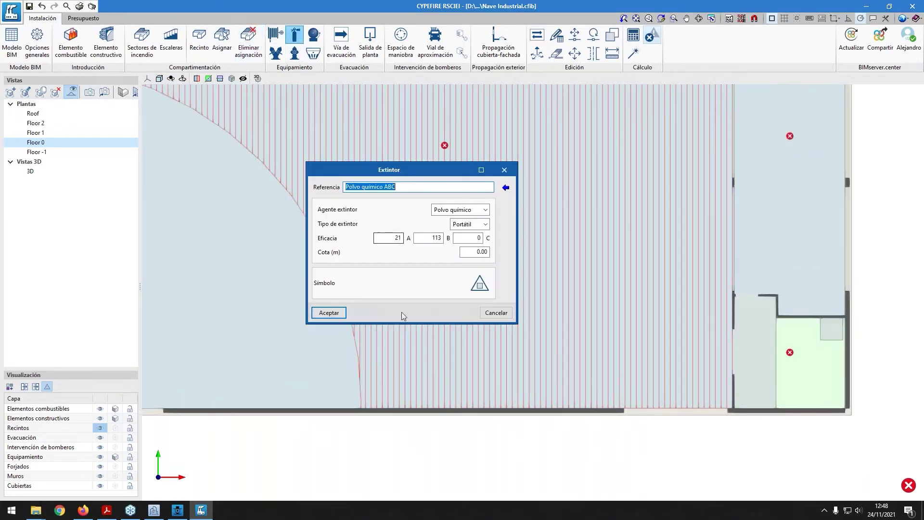
{"action": "left_click", "coordinate": [326, 314]}
{"action": "middle_click_drag", "start_coordinate": [285, 330], "coordinate": [456, 301]}
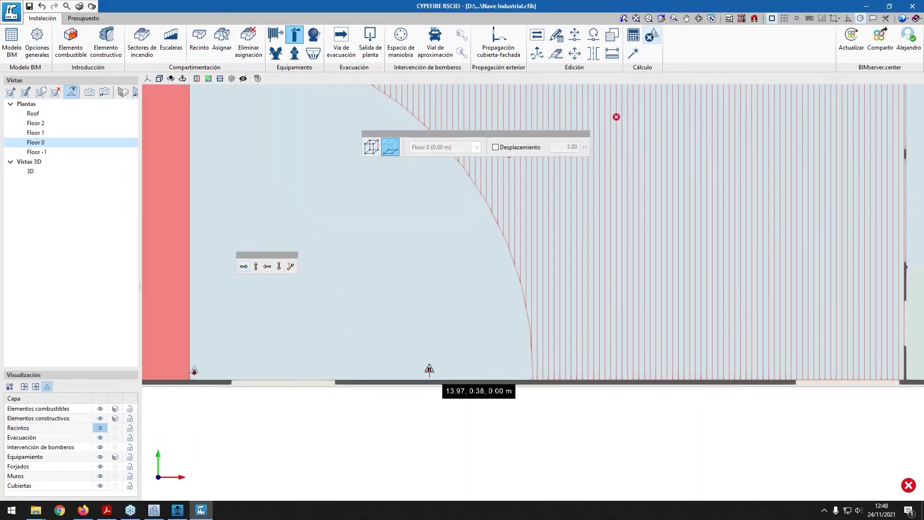
{"action": "left_click", "coordinate": [428, 374]}
{"action": "left_click", "coordinate": [514, 315]}
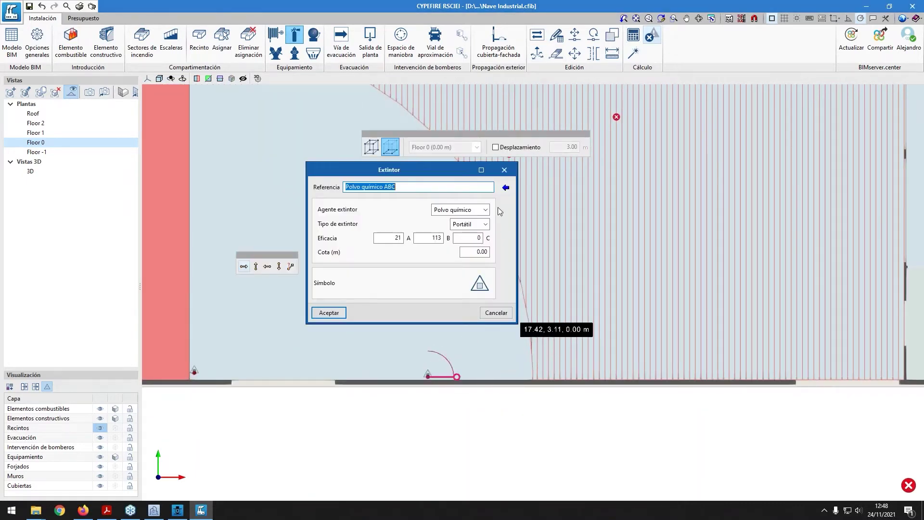
{"action": "left_click", "coordinate": [504, 170]}
Recalculate the project and examine the area of the main hall still outside the two extinguishers' coverage
{"action": "left_click", "coordinate": [633, 35]}
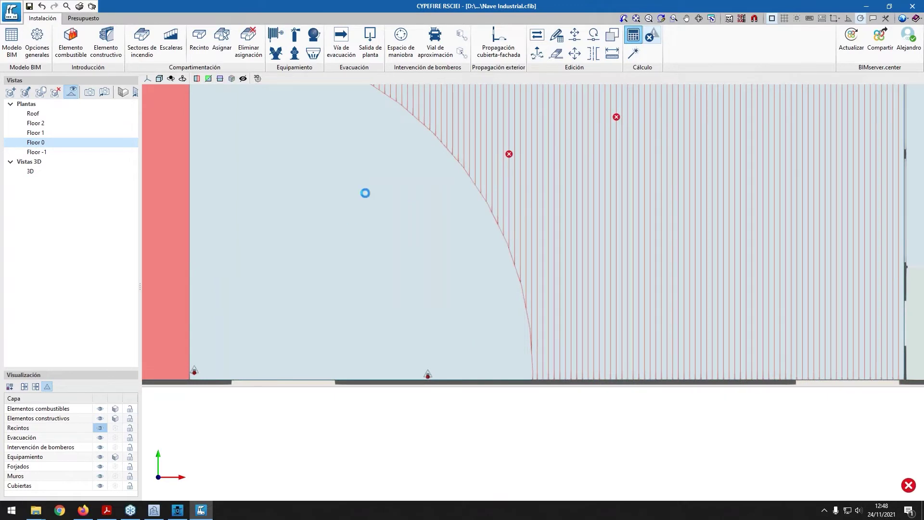
{"action": "scroll", "coordinate": [439, 267], "scroll_direction": "down", "scroll_amount": 4}
{"action": "middle_click_drag", "start_coordinate": [530, 250], "coordinate": [566, 280]}
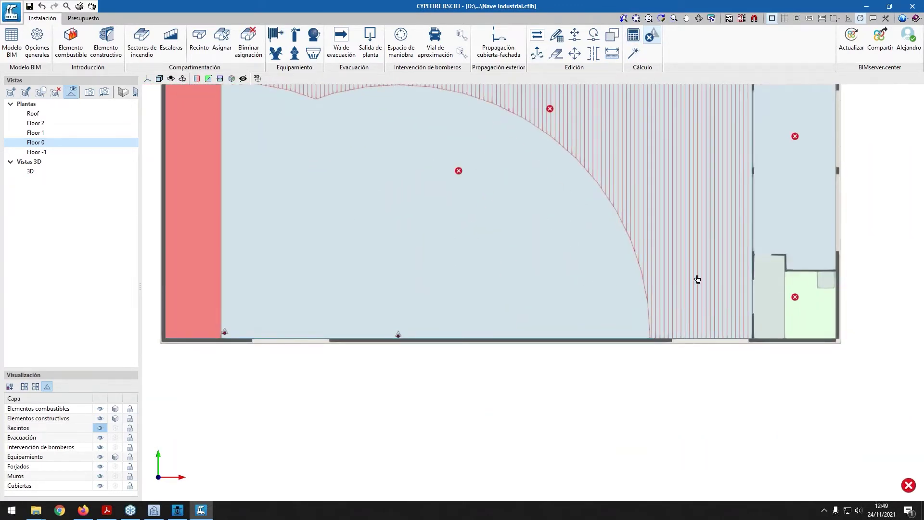
{"action": "middle_click_drag", "start_coordinate": [414, 226], "coordinate": [458, 280]}
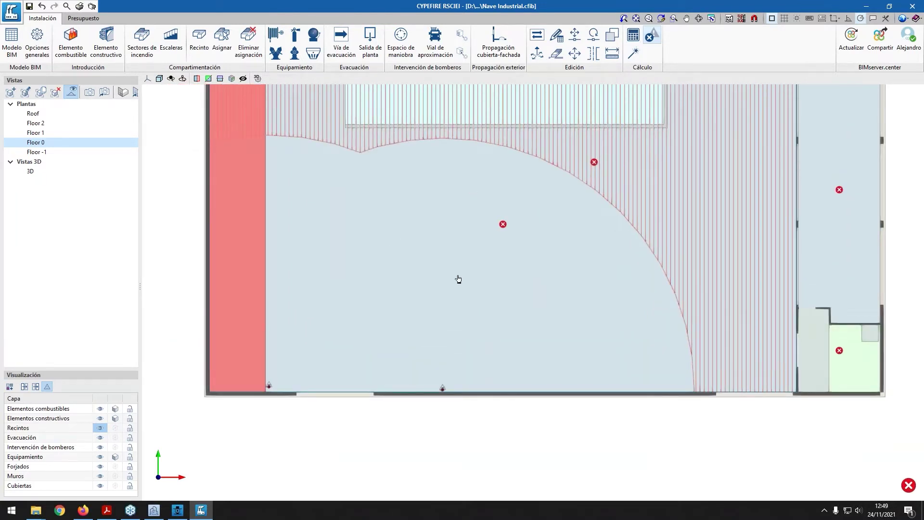
{"action": "scroll", "coordinate": [509, 320], "scroll_direction": "up", "scroll_amount": 2}
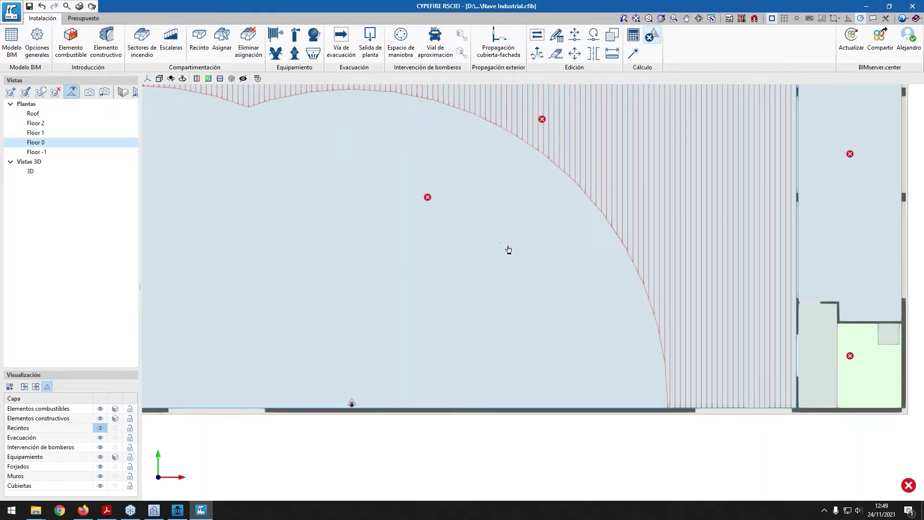
Read the error messages of the long enclosure beside the main hall and check the hall's uncovered area
{"action": "middle_click_drag", "start_coordinate": [855, 272], "coordinate": [614, 310]}
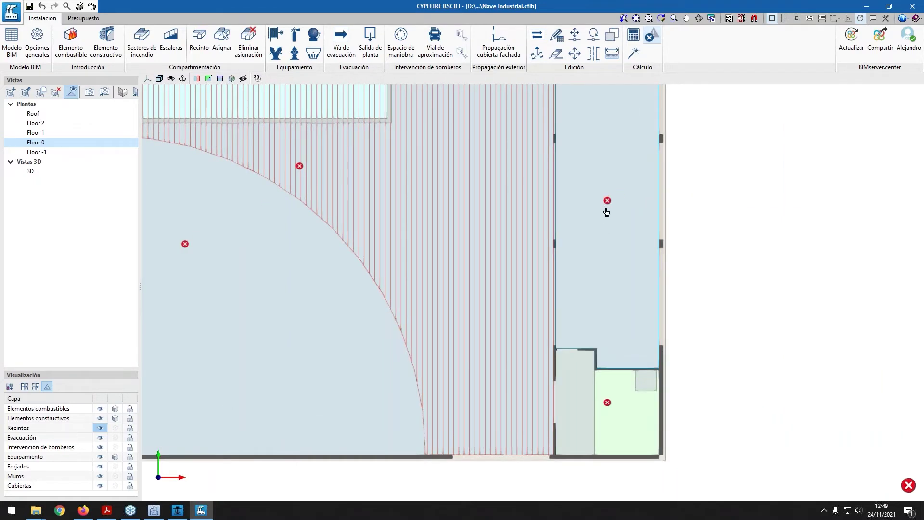
{"action": "mouse_move", "coordinate": [608, 205]}
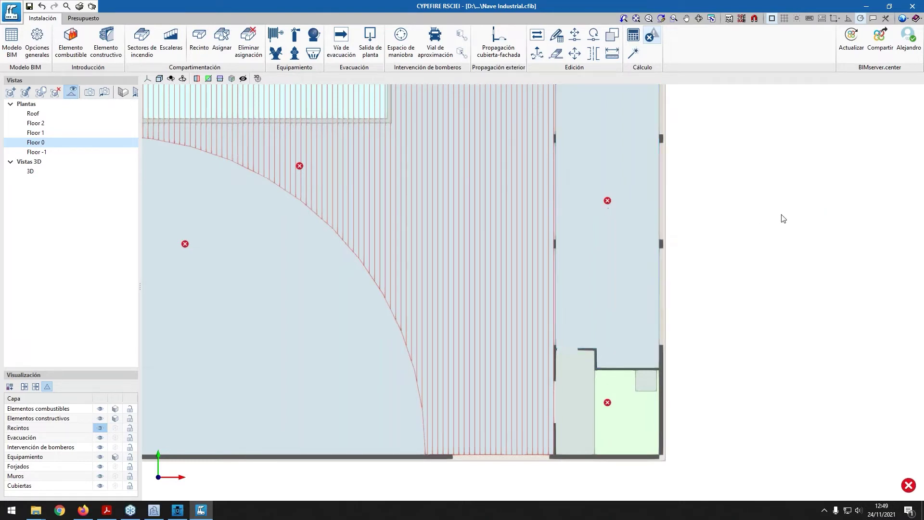
{"action": "middle_click_drag", "start_coordinate": [561, 146], "coordinate": [495, 192]}
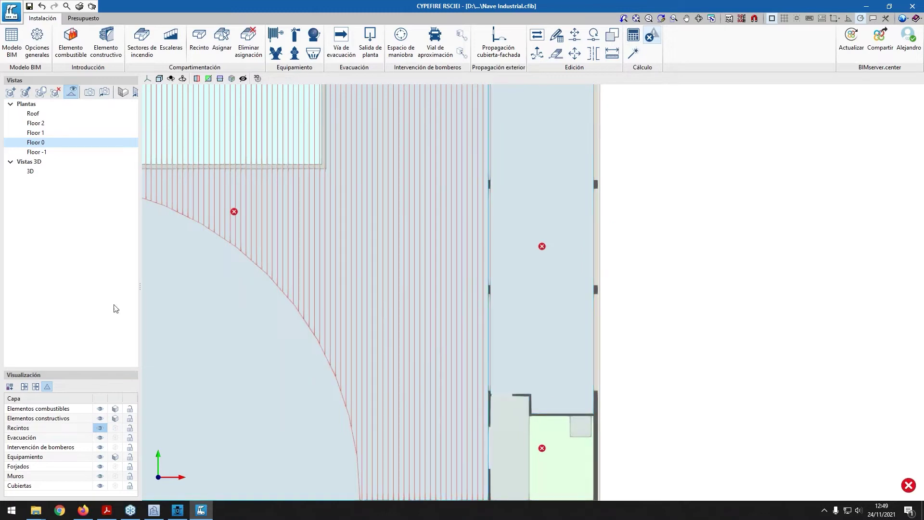
{"action": "middle_click_drag", "start_coordinate": [612, 288], "coordinate": [610, 321]}
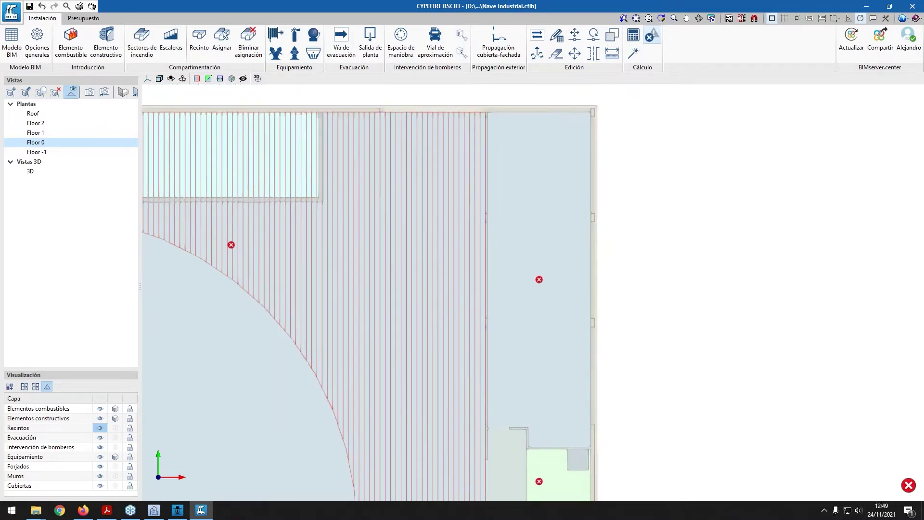
{"action": "mouse_move", "coordinate": [538, 285]}
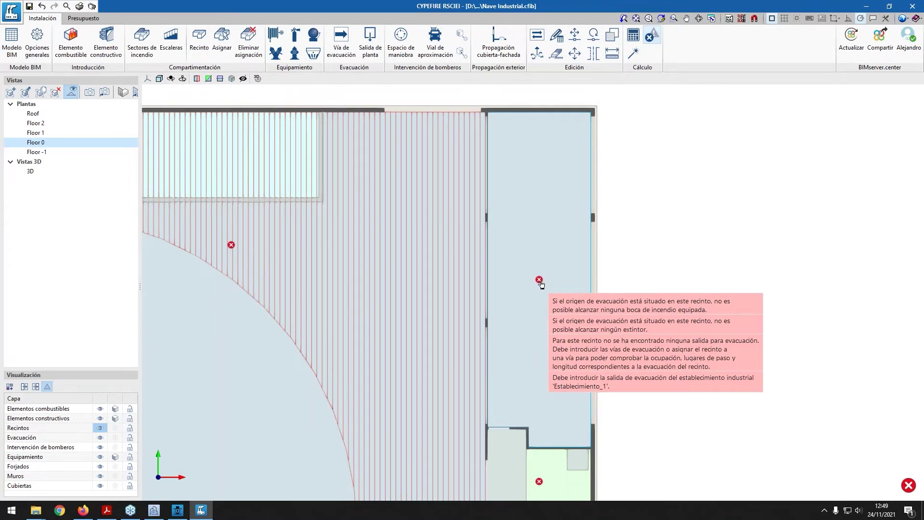
{"action": "middle_click_drag", "start_coordinate": [375, 278], "coordinate": [782, 241]}
{"action": "scroll", "coordinate": [634, 275], "scroll_direction": "down", "scroll_amount": 4}
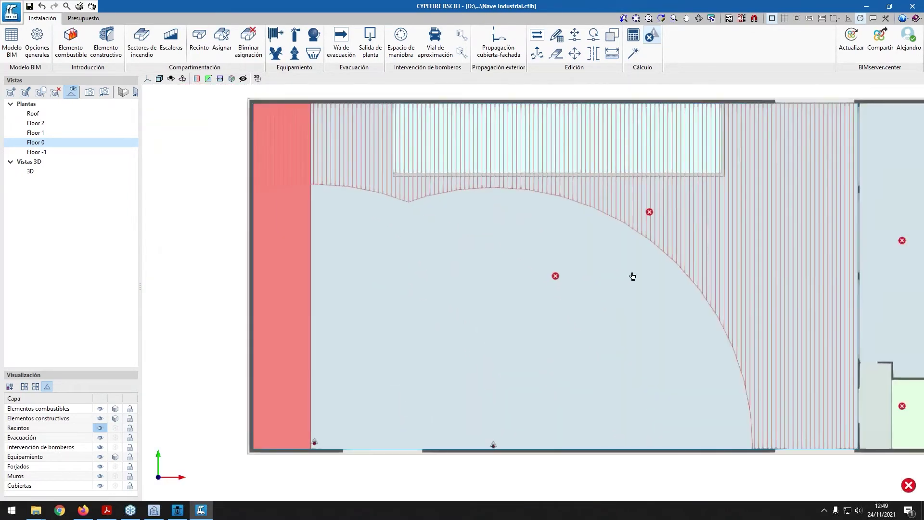
{"action": "mouse_move", "coordinate": [544, 213]}
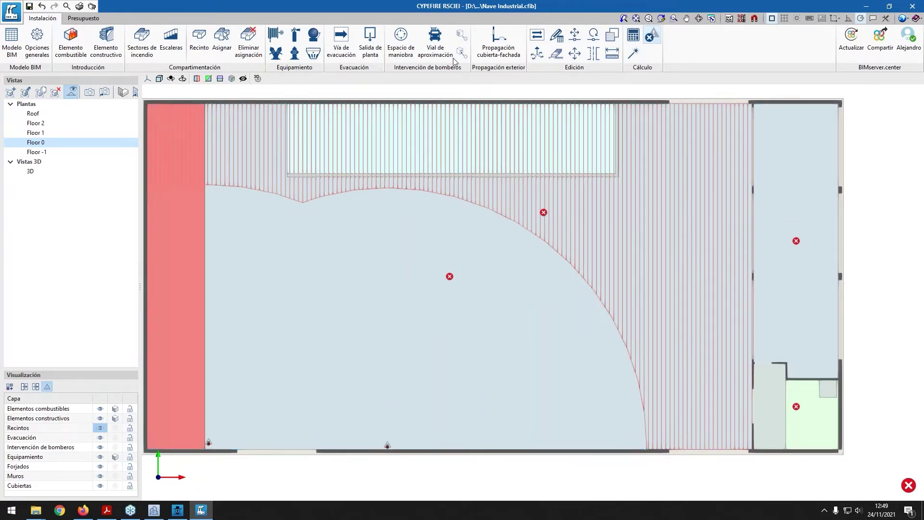
Place four more extinguishers, two on the main hall's upper wall and two along the partition beside the long enclosure, and recalculate the project
{"action": "left_click", "coordinate": [294, 36]}
{"action": "left_click", "coordinate": [327, 314]}
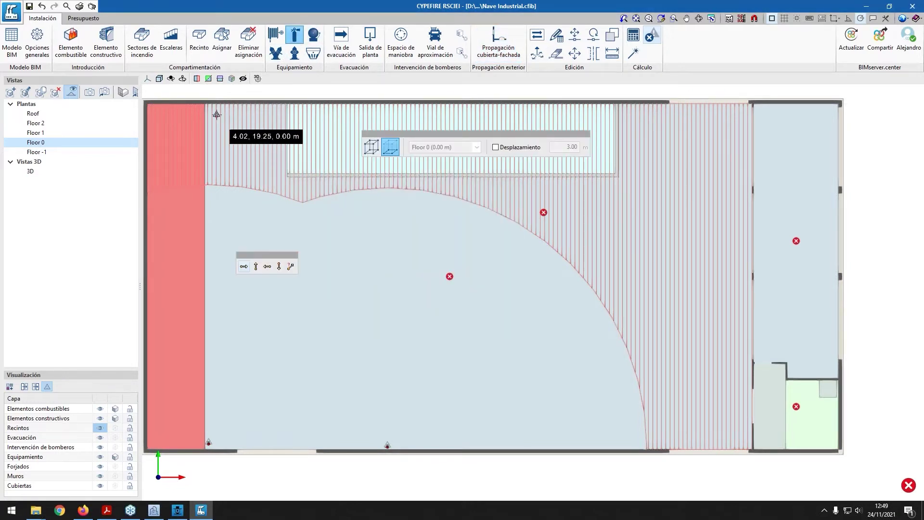
{"action": "left_click", "coordinate": [221, 116]}
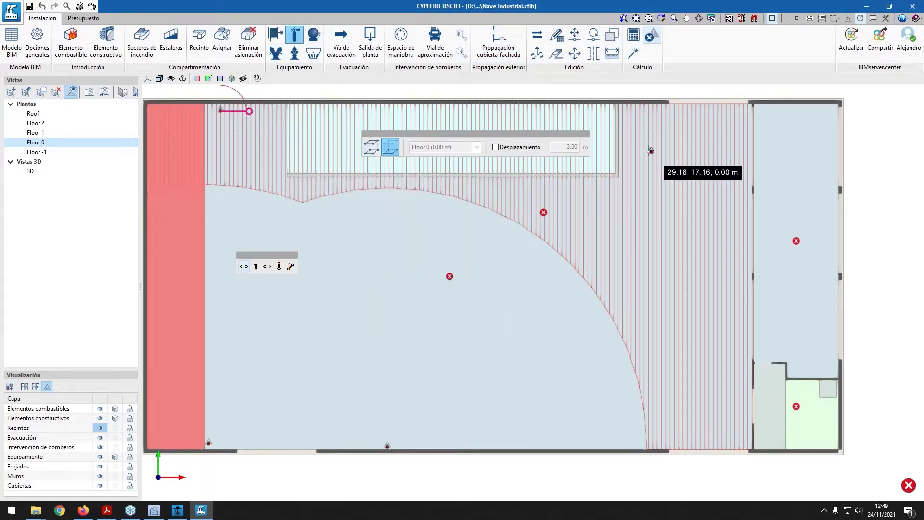
{"action": "left_click", "coordinate": [634, 115]}
{"action": "left_click", "coordinate": [744, 158]}
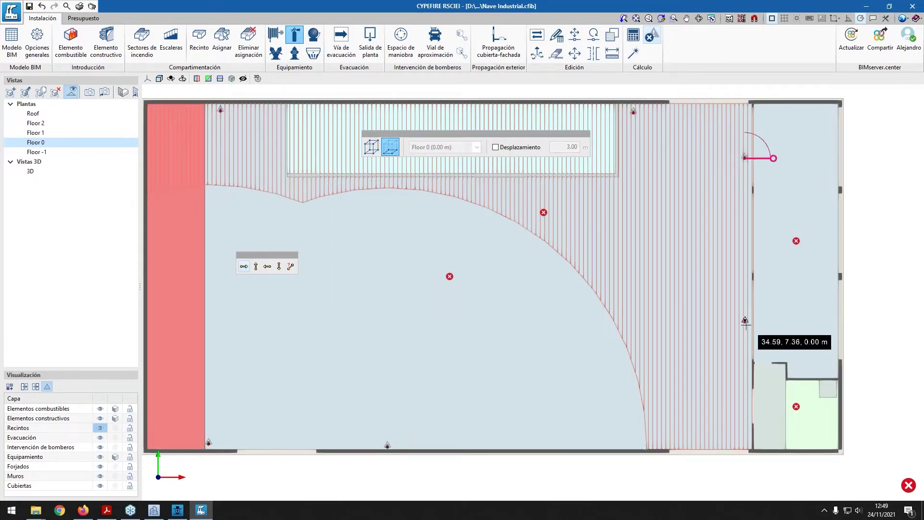
{"action": "left_click", "coordinate": [746, 375]}
{"action": "left_click", "coordinate": [630, 40]}
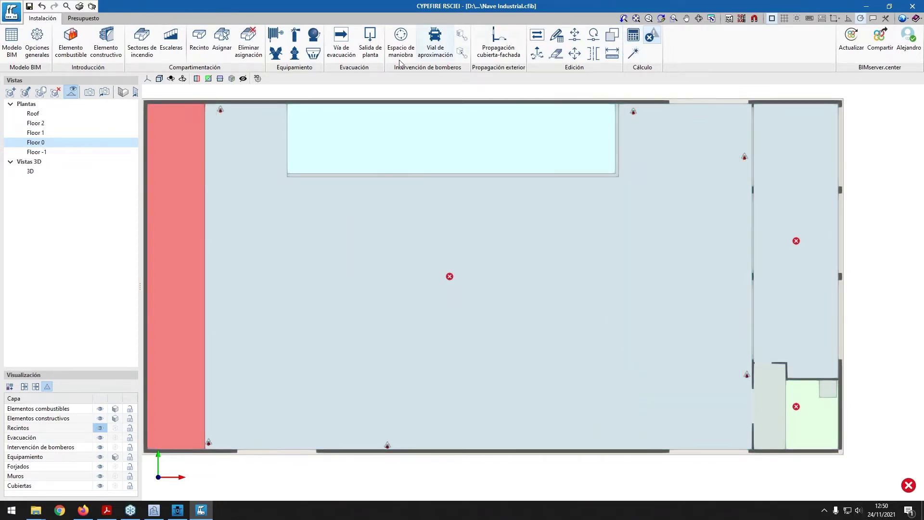
Place a Pulsador de alarma beside the extinguisher nearest the red strip on the hall's lower wall, at about X 4 m, and recalculate
{"action": "left_click", "coordinate": [314, 54]}
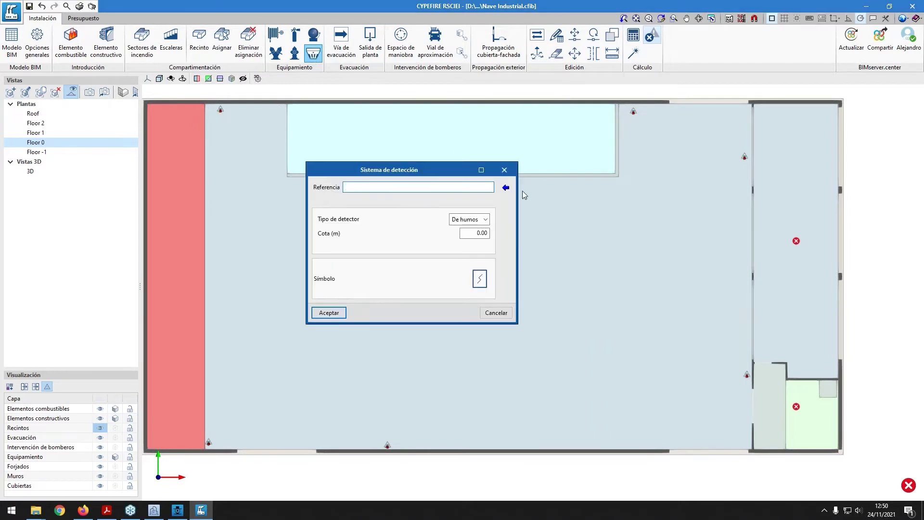
{"action": "left_click", "coordinate": [505, 169]}
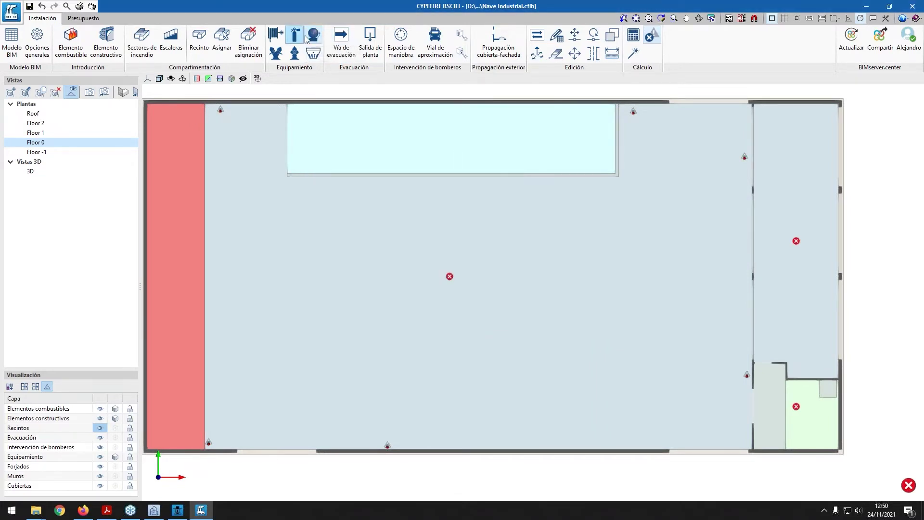
{"action": "left_click", "coordinate": [312, 39]}
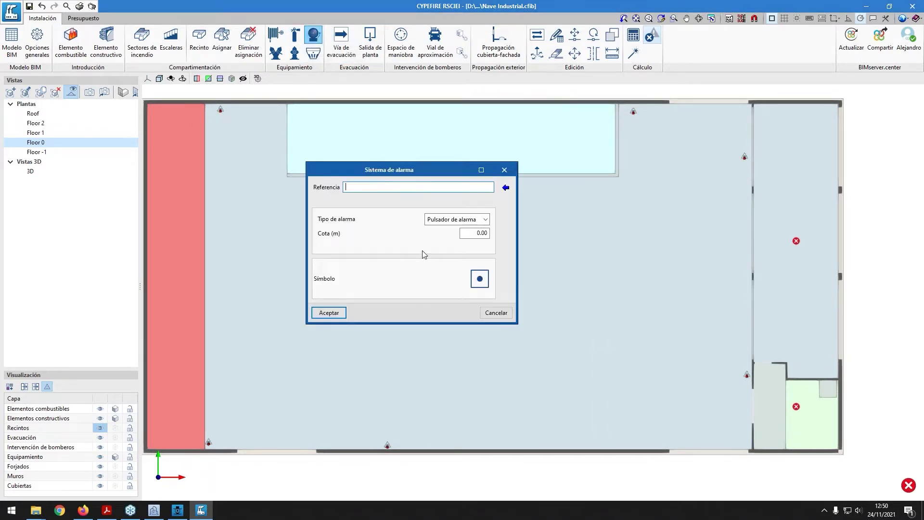
{"action": "left_click", "coordinate": [506, 188]}
{"action": "left_click", "coordinate": [283, 324]}
{"action": "left_click", "coordinate": [329, 312]}
{"action": "scroll", "coordinate": [289, 376], "scroll_direction": "up", "scroll_amount": 5}
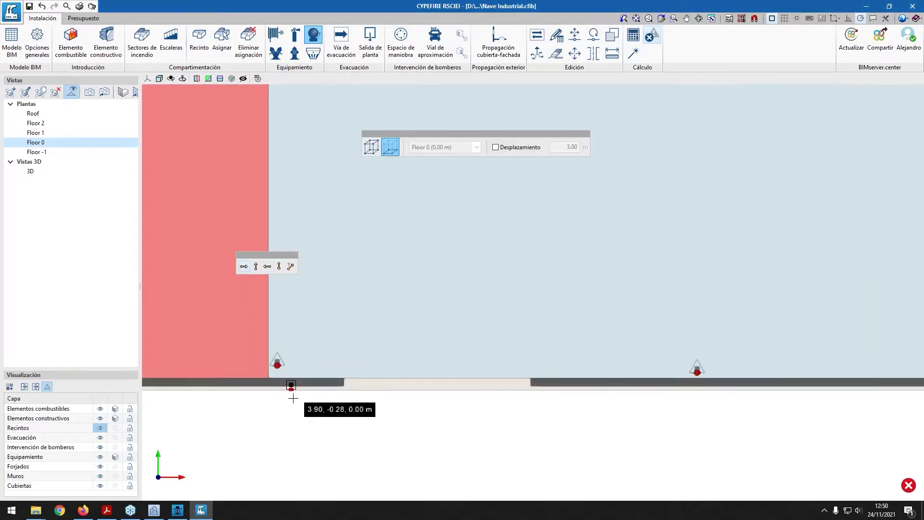
{"action": "left_click", "coordinate": [301, 365]}
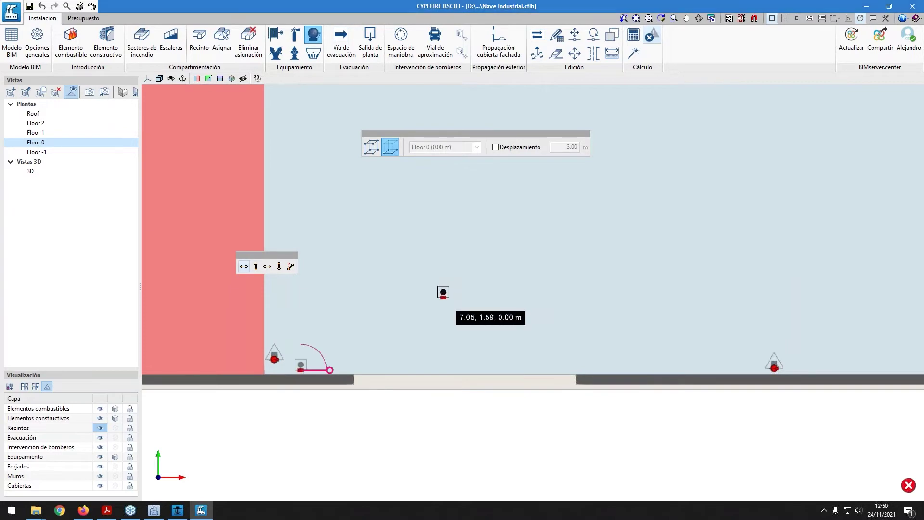
{"action": "key", "text": "Escape"}
{"action": "left_click", "coordinate": [633, 35]}
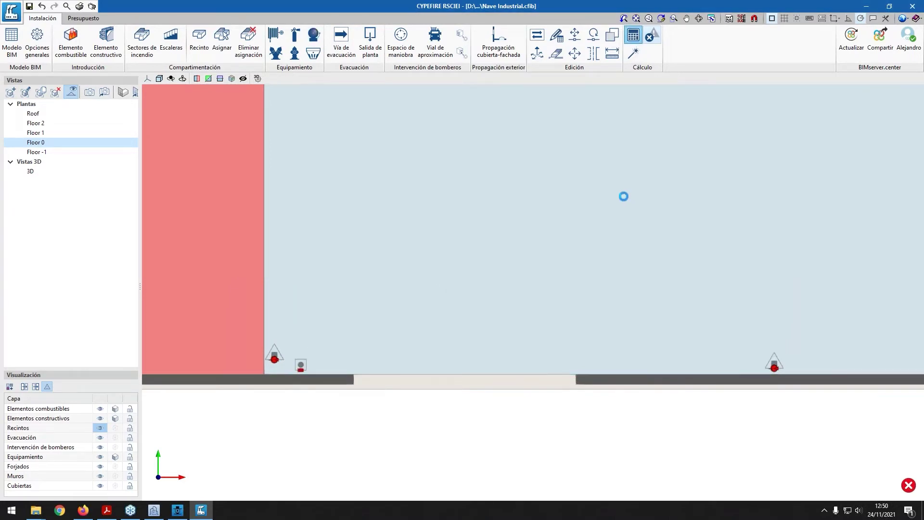
Examine the alarm push button's coverage radius and the hatched uncovered area of the main hall
{"action": "scroll", "coordinate": [620, 204], "scroll_direction": "up", "scroll_amount": 3}
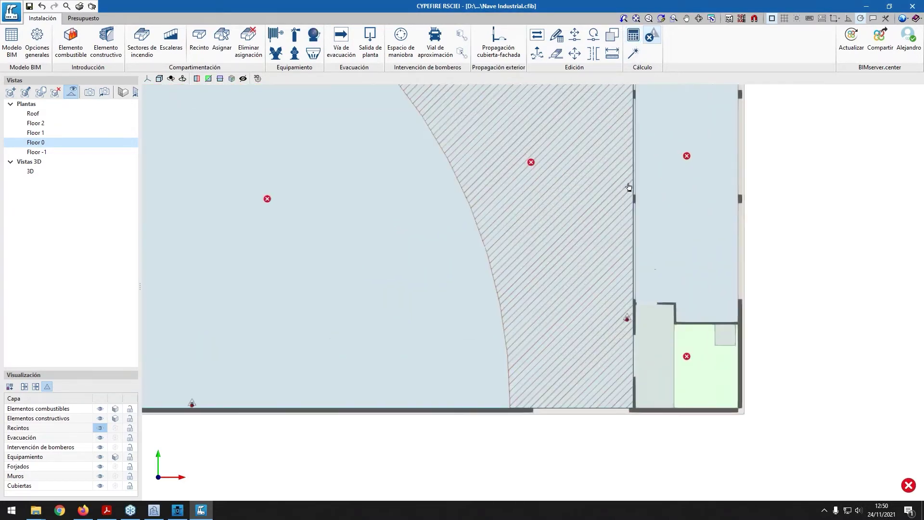
{"action": "middle_click_drag", "start_coordinate": [547, 245], "coordinate": [479, 342]}
{"action": "scroll", "coordinate": [458, 322], "scroll_direction": "down", "scroll_amount": 2}
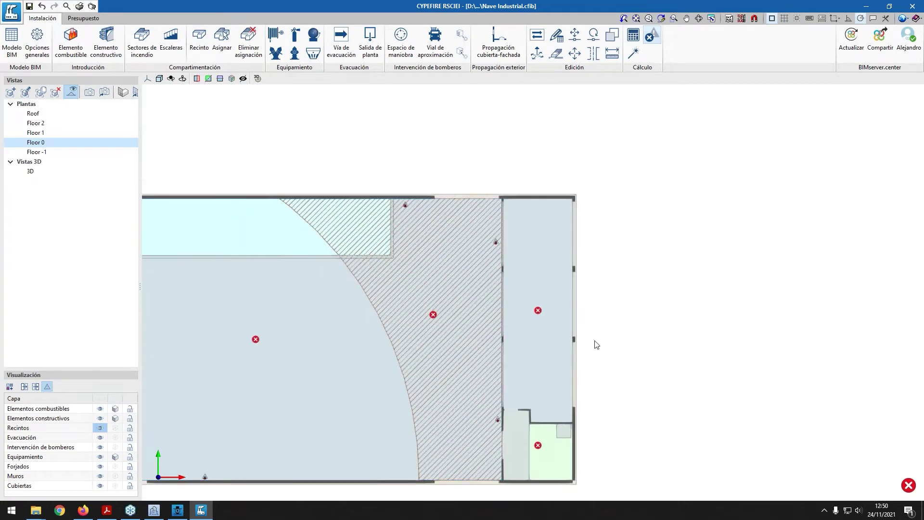
{"action": "scroll", "coordinate": [413, 363], "scroll_direction": "up", "scroll_amount": 5}
{"action": "mouse_move", "coordinate": [527, 303]}
{"action": "middle_mouse_down"}
{"action": "mouse_move", "coordinate": [319, 194]}
{"action": "mouse_move", "coordinate": [341, 194]}
{"action": "middle_mouse_up"}
{"action": "scroll", "coordinate": [308, 198], "scroll_direction": "down", "scroll_amount": 3}
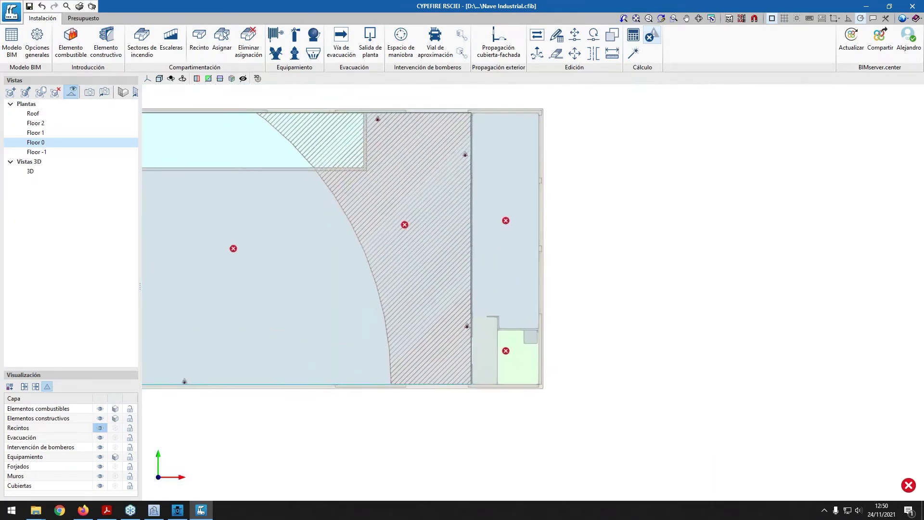
{"action": "scroll", "coordinate": [411, 262], "scroll_direction": "up", "scroll_amount": 2}
{"action": "middle_click_drag", "start_coordinate": [472, 304], "coordinate": [559, 403]}
{"action": "scroll", "coordinate": [559, 403], "scroll_direction": "down", "scroll_amount": 1}
{"action": "mouse_move", "coordinate": [455, 223]}
{"action": "middle_mouse_down"}
{"action": "mouse_move", "coordinate": [525, 188]}
{"action": "mouse_move", "coordinate": [559, 150]}
{"action": "middle_mouse_up"}
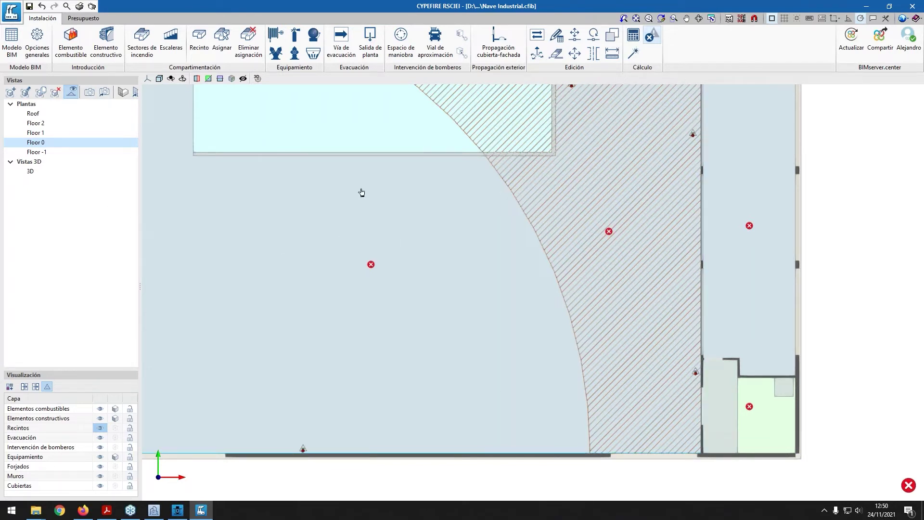
{"action": "middle_click_drag", "start_coordinate": [340, 288], "coordinate": [587, 223]}
{"action": "left_click", "coordinate": [318, 236]}
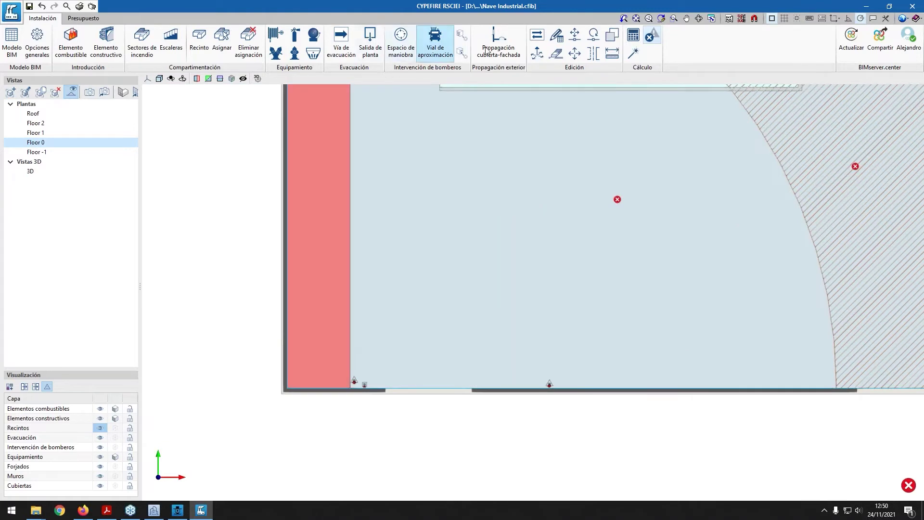
Delete the alarm push button from the hall's lower wall and recalculate the project
{"action": "left_click", "coordinate": [556, 53]}
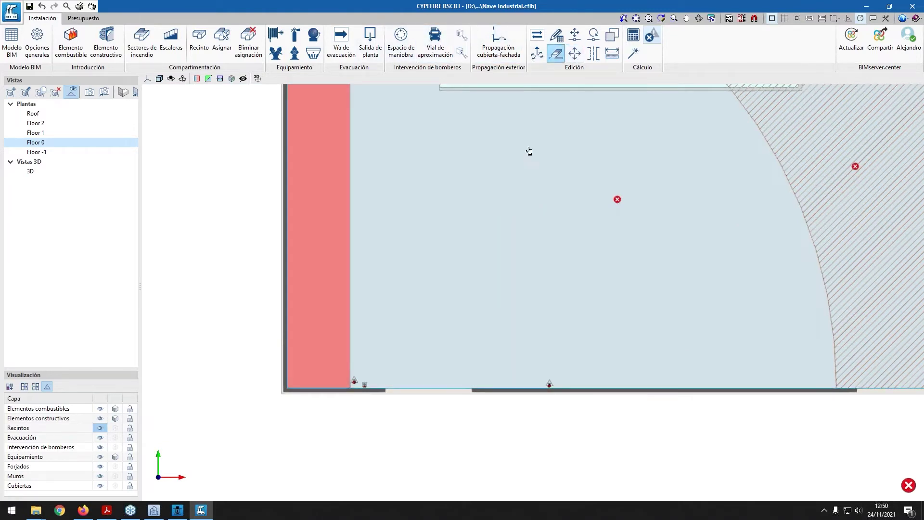
{"action": "scroll", "coordinate": [377, 388], "scroll_direction": "up", "scroll_amount": 5}
{"action": "left_click", "coordinate": [365, 383]}
{"action": "scroll", "coordinate": [586, 195], "scroll_direction": "up", "scroll_amount": 1}
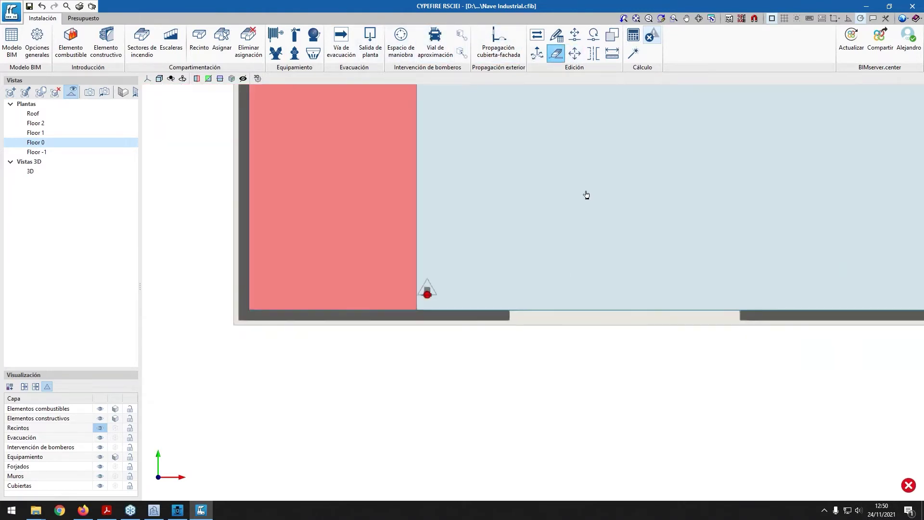
{"action": "scroll", "coordinate": [293, 330], "scroll_direction": "down", "scroll_amount": 4}
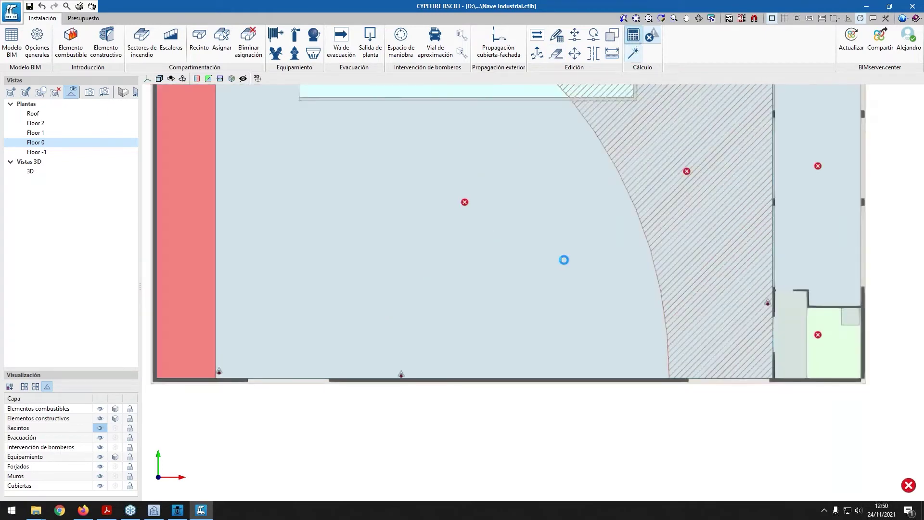
Check the extinguisher coverage across Floor 0 and read the project's general error messages
{"action": "middle_click_drag", "start_coordinate": [564, 260], "coordinate": [477, 341]}
{"action": "middle_click_drag", "start_coordinate": [665, 380], "coordinate": [716, 361]}
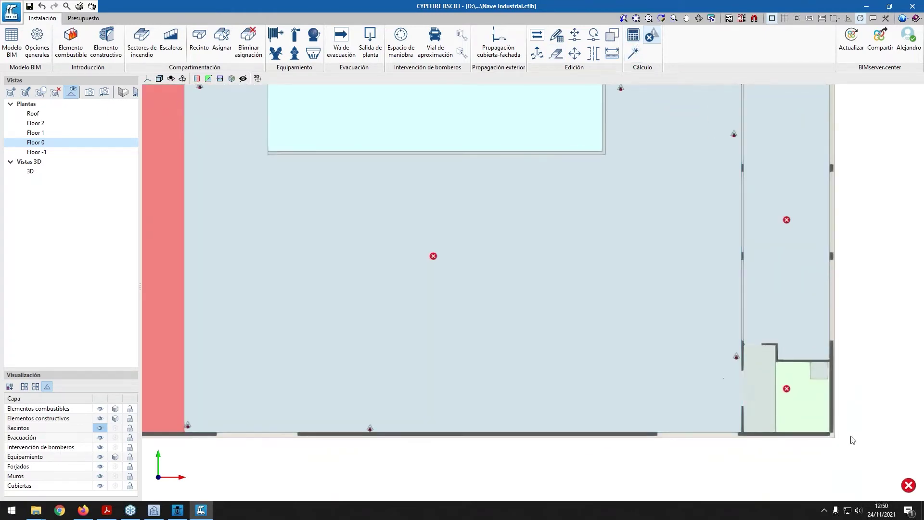
{"action": "mouse_move", "coordinate": [910, 486]}
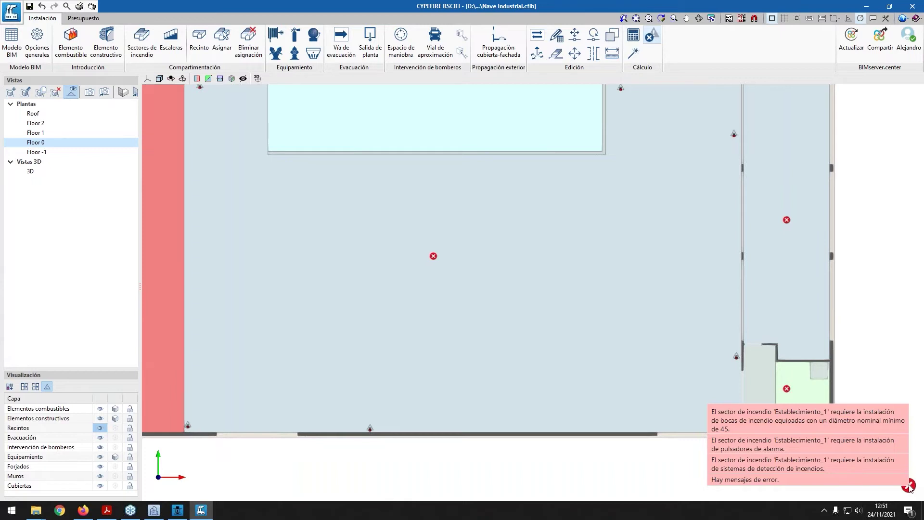
{"action": "scroll", "coordinate": [621, 272], "scroll_direction": "up", "scroll_amount": 1}
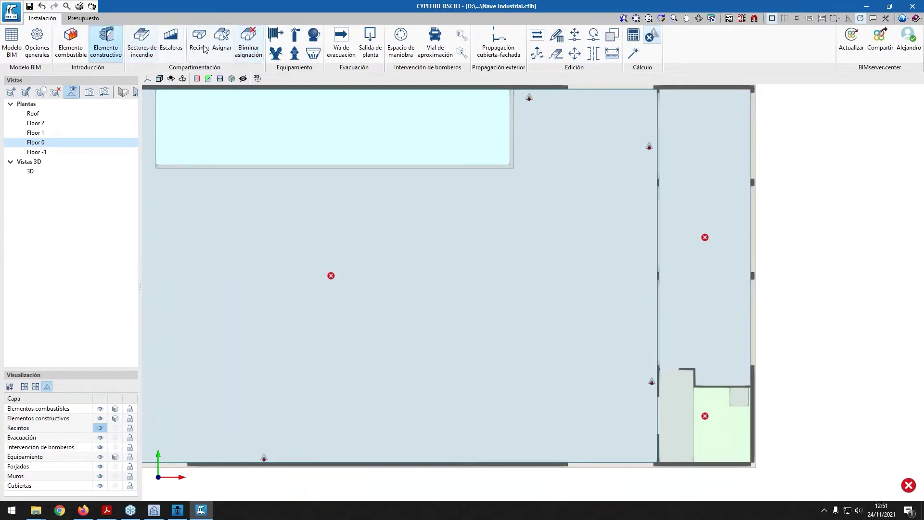
Try to draw a 0.80 m wide Pasillos y rampas evacuation route along the corridor of Floor 1 towards the stairs
{"action": "left_click", "coordinate": [335, 48]}
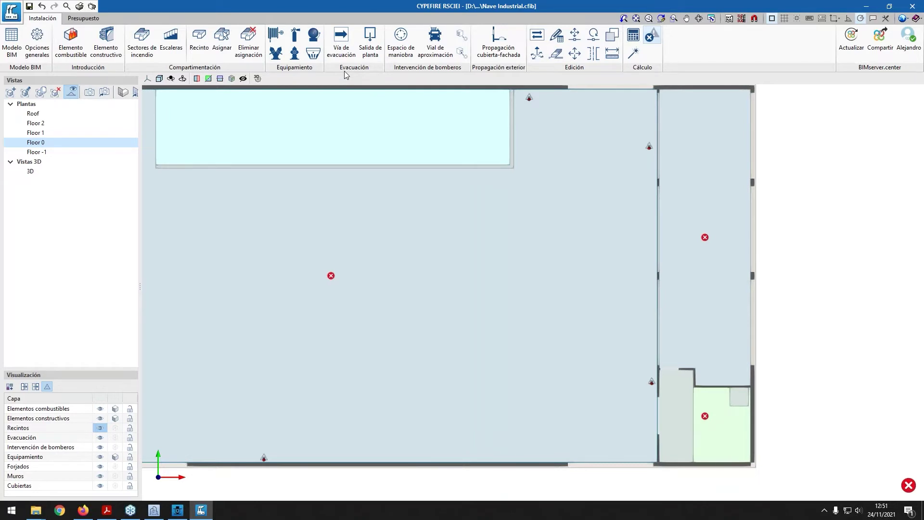
{"action": "left_click", "coordinate": [35, 133]}
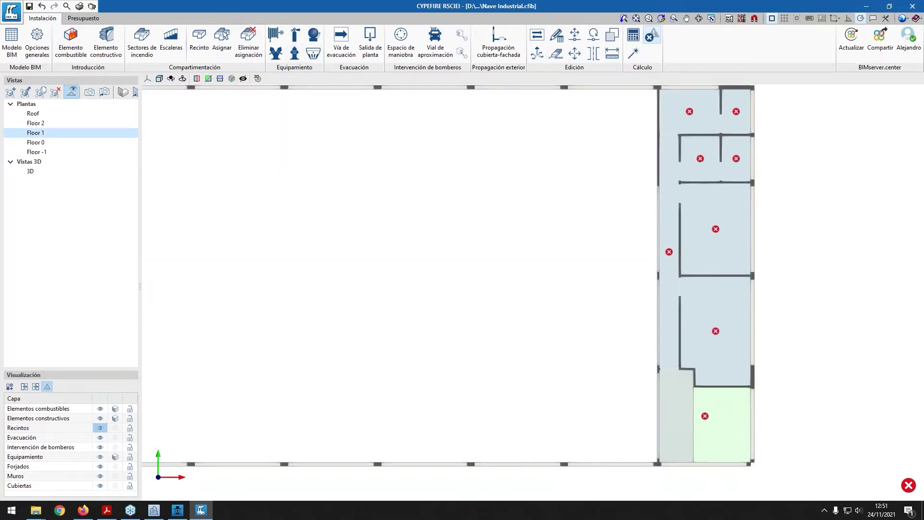
{"action": "left_click", "coordinate": [35, 124]}
{"action": "left_click", "coordinate": [40, 134]}
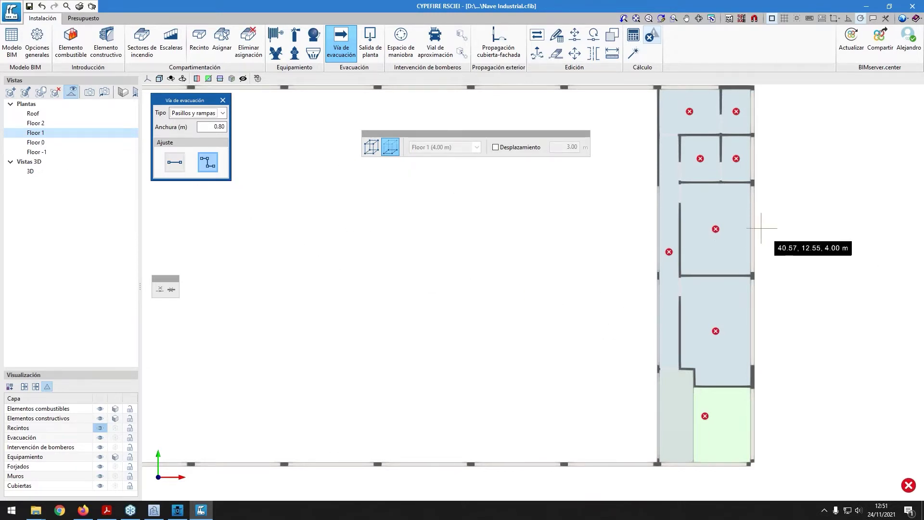
{"action": "scroll", "coordinate": [584, 231], "scroll_direction": "up", "scroll_amount": 3}
{"action": "scroll", "coordinate": [537, 284], "scroll_direction": "up", "scroll_amount": 1}
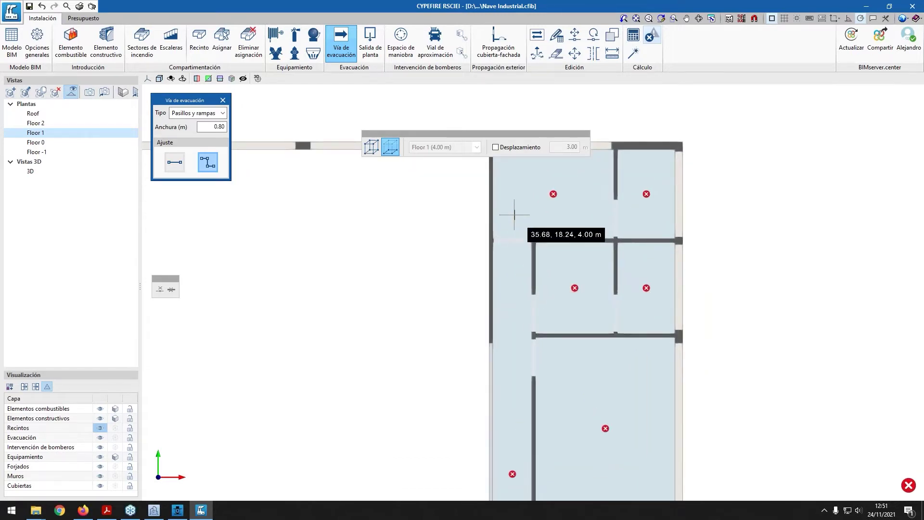
{"action": "left_click", "coordinate": [512, 256]}
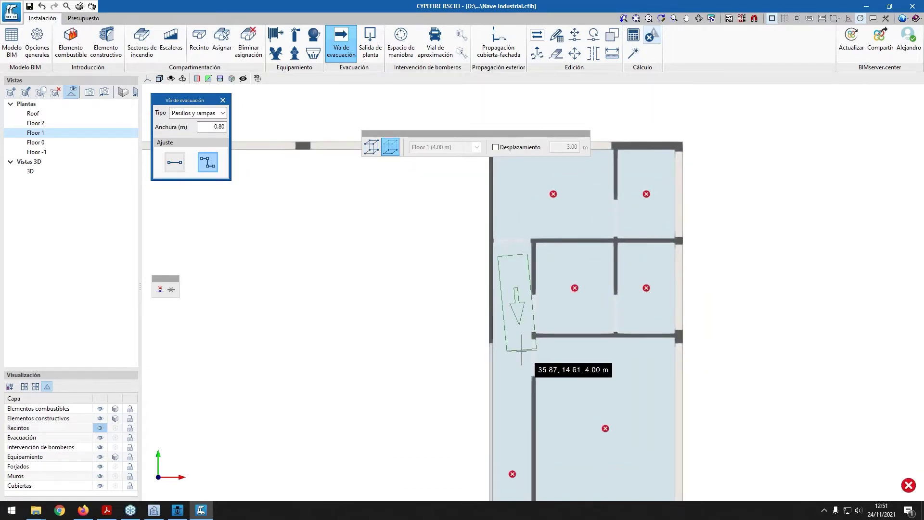
{"action": "middle_click_drag", "start_coordinate": [486, 385], "coordinate": [487, 91]}
{"action": "mouse_move", "coordinate": [484, 286]}
{"action": "middle_mouse_down", "text": "shift"}
{"action": "mouse_move", "coordinate": [494, 312]}
{"action": "mouse_move", "coordinate": [492, 243]}
{"action": "mouse_move", "coordinate": [491, 270]}
{"action": "middle_mouse_up", "text": "shift"}
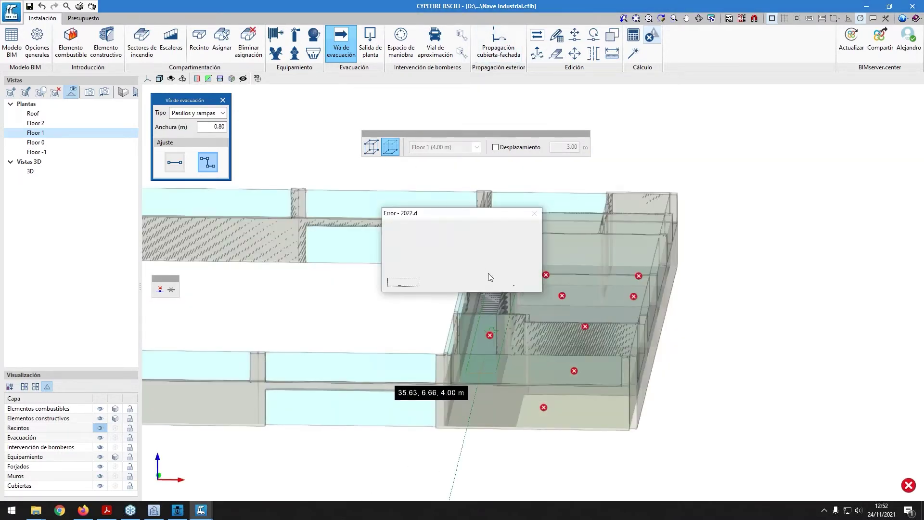
{"action": "left_click", "coordinate": [522, 283]}
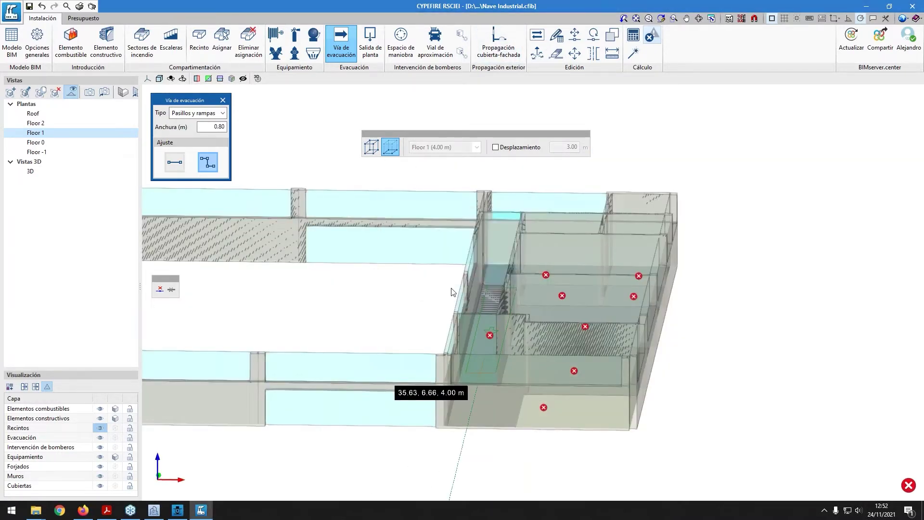
{"action": "left_click", "coordinate": [497, 374]}
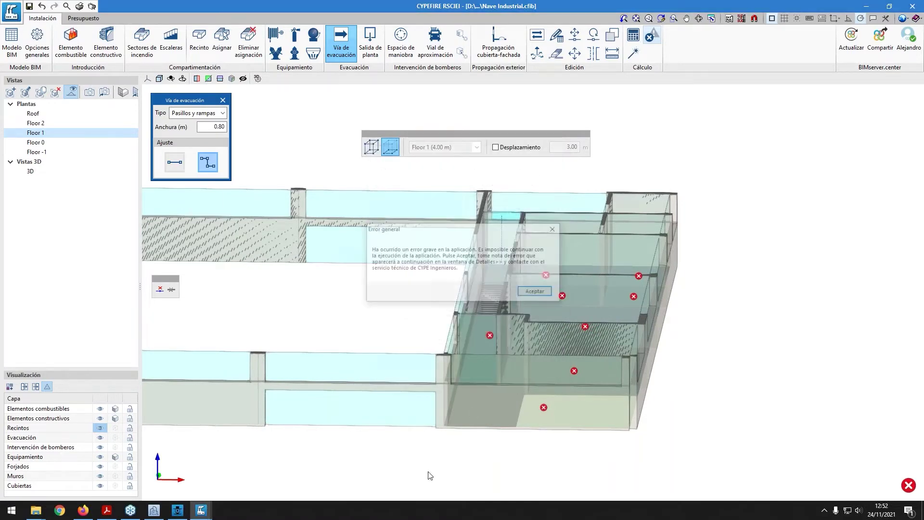
{"action": "left_click", "coordinate": [537, 292]}
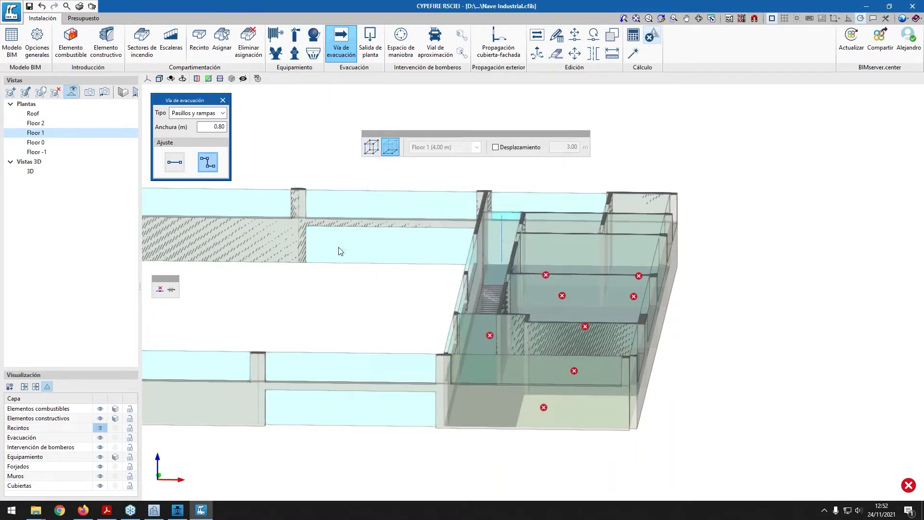
Restart CYPEFIRE RSCIEI and reopen the Nave Industrial.cfib project from the recent files
{"action": "key", "text": "alt+Tab"}
{"action": "key", "text": "alt+Tab"}
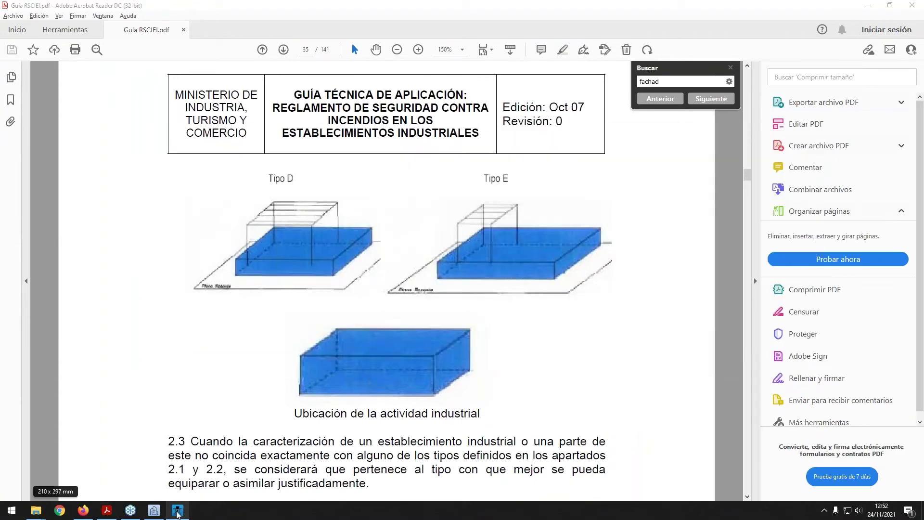
{"action": "mouse_move", "coordinate": [37, 510]}
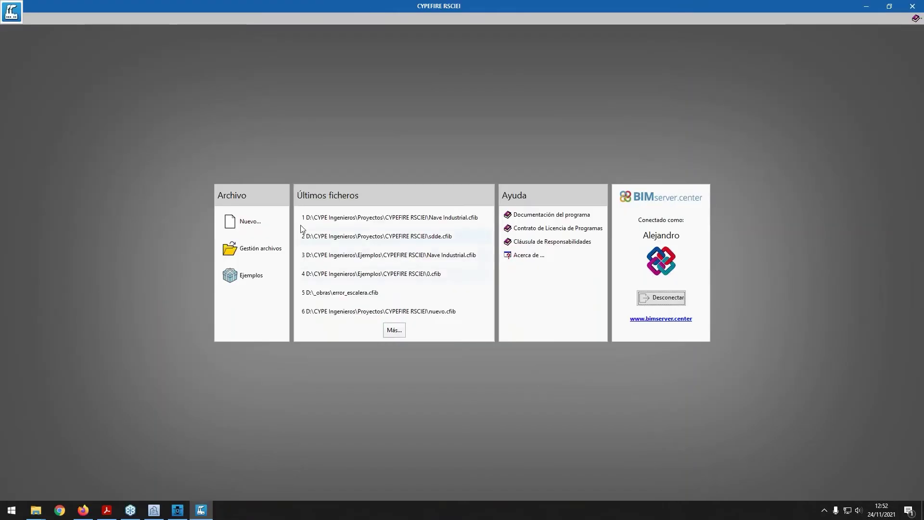
{"action": "double_click", "coordinate": [364, 216]}
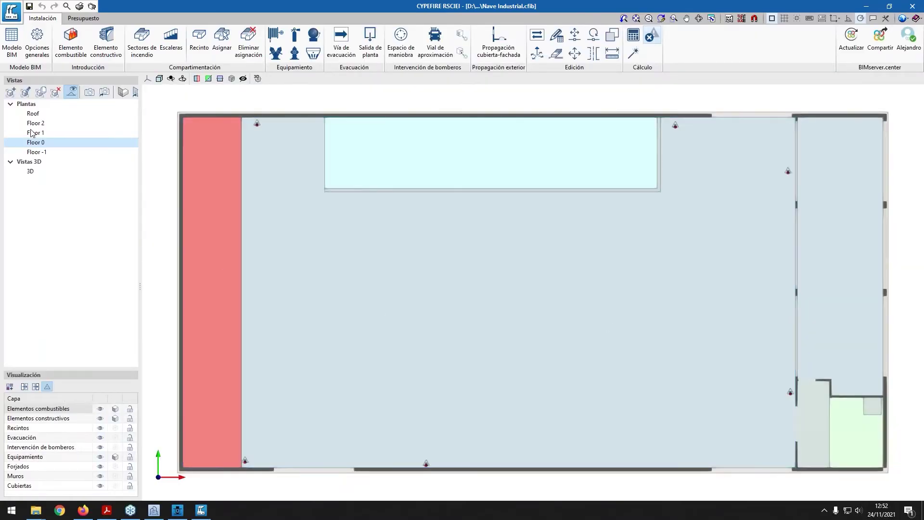
Draw a 0.80 m wide Pasillos y rampas evacuation route on Floor 1, about 16.5 m along the corridor and 3.7 m into the stairwell
{"action": "left_click", "coordinate": [31, 133]}
{"action": "middle_click_drag", "start_coordinate": [894, 380], "coordinate": [526, 218]}
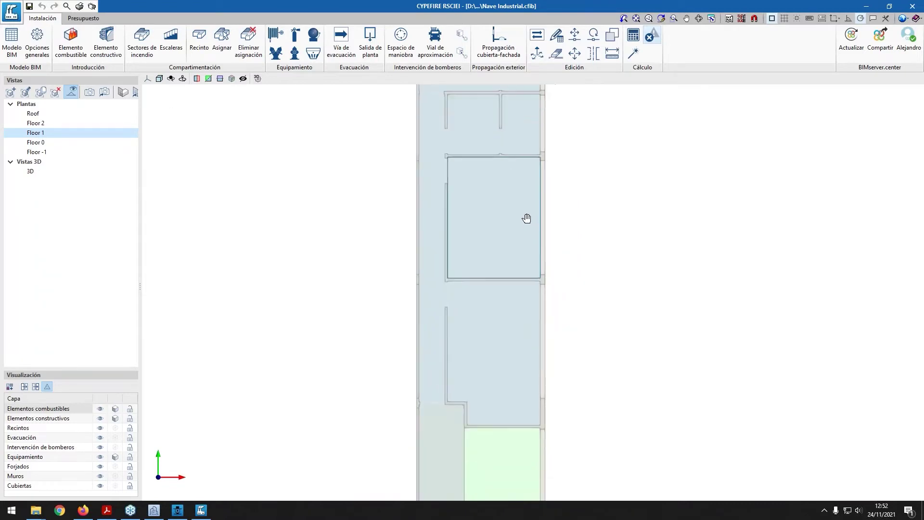
{"action": "scroll", "coordinate": [485, 198], "scroll_direction": "up", "scroll_amount": 3}
{"action": "left_click", "coordinate": [340, 48]}
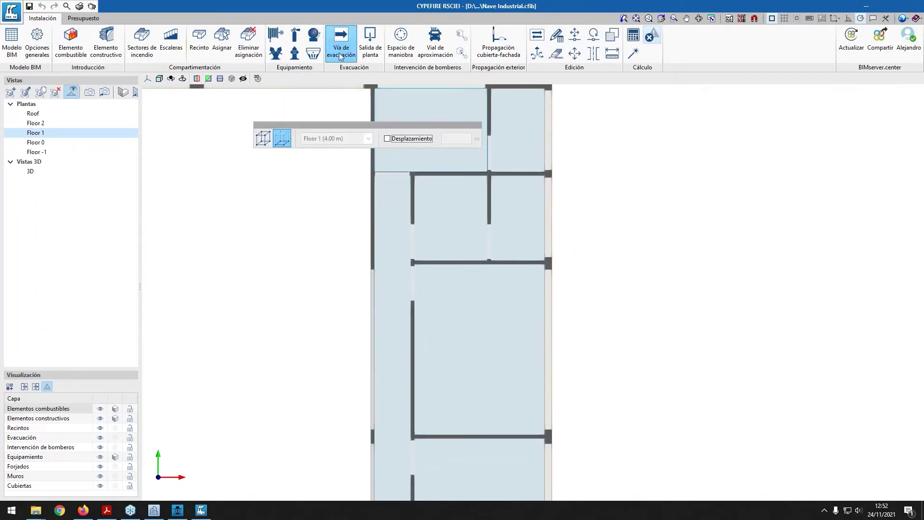
{"action": "left_click", "coordinate": [392, 242]}
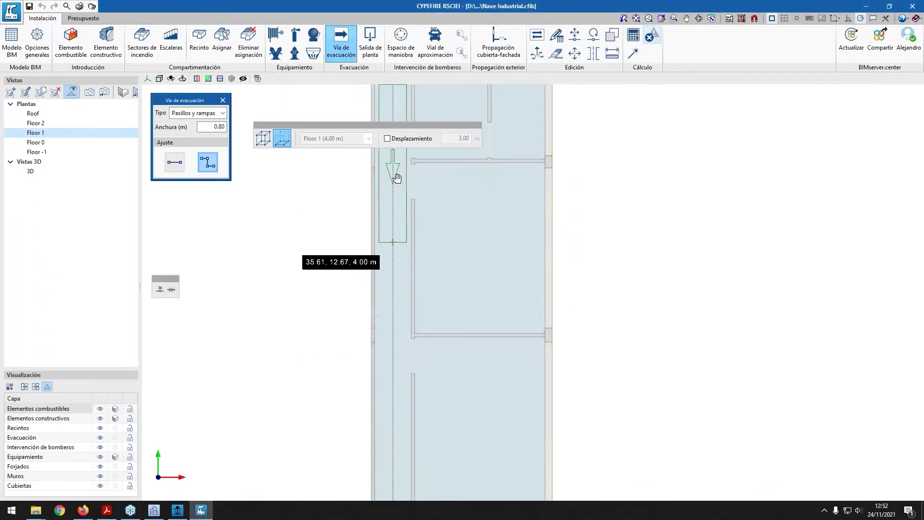
{"action": "middle_click_drag", "start_coordinate": [397, 178], "coordinate": [409, 56]}
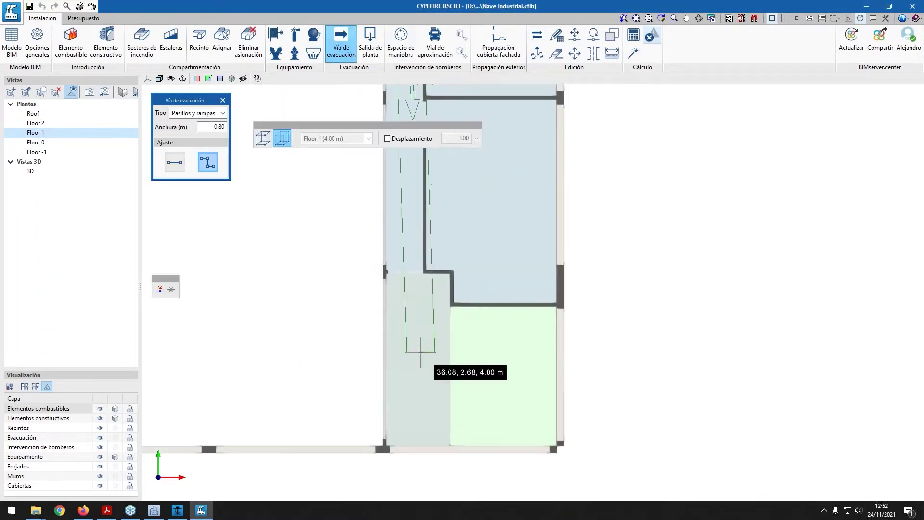
{"action": "left_click", "coordinate": [407, 422]}
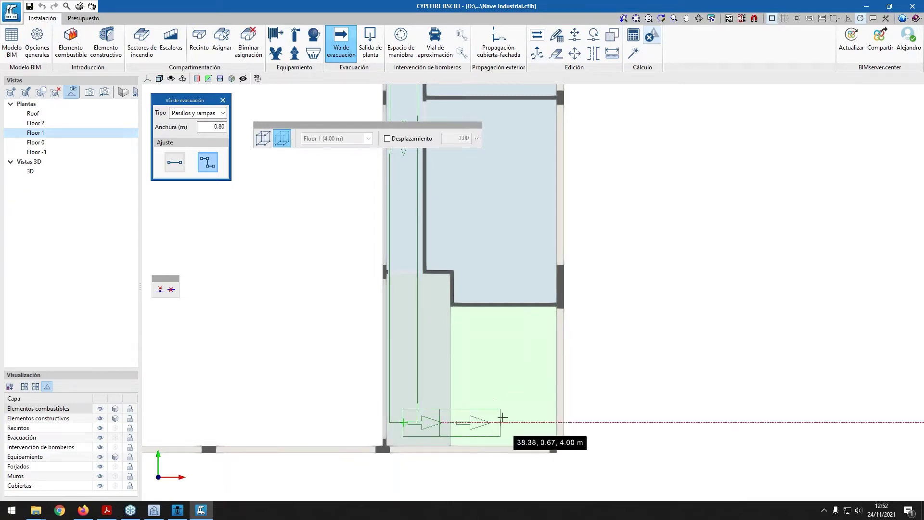
{"action": "left_click", "coordinate": [530, 423]}
{"action": "right_click", "coordinate": [530, 423]}
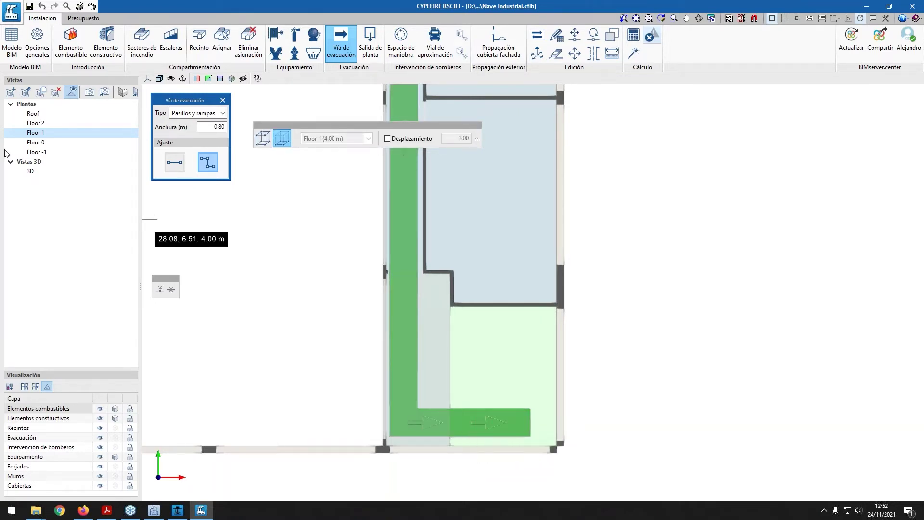
Draw a 0.80 m wide evacuation route on Floor 0, about 4.8 m from the stairwell into the hall and 3.6 m out through the exterior door
{"action": "left_click", "coordinate": [35, 144]}
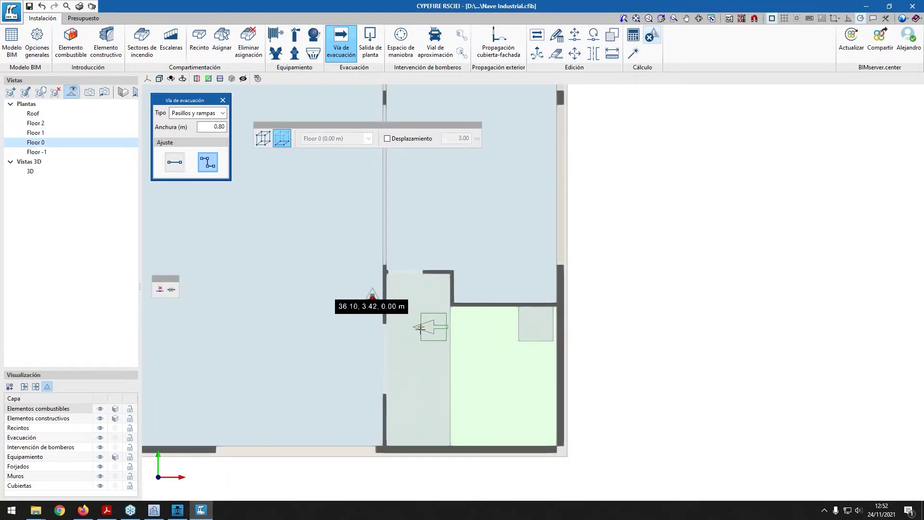
{"action": "left_click", "coordinate": [399, 354]}
{"action": "left_click", "coordinate": [292, 354]}
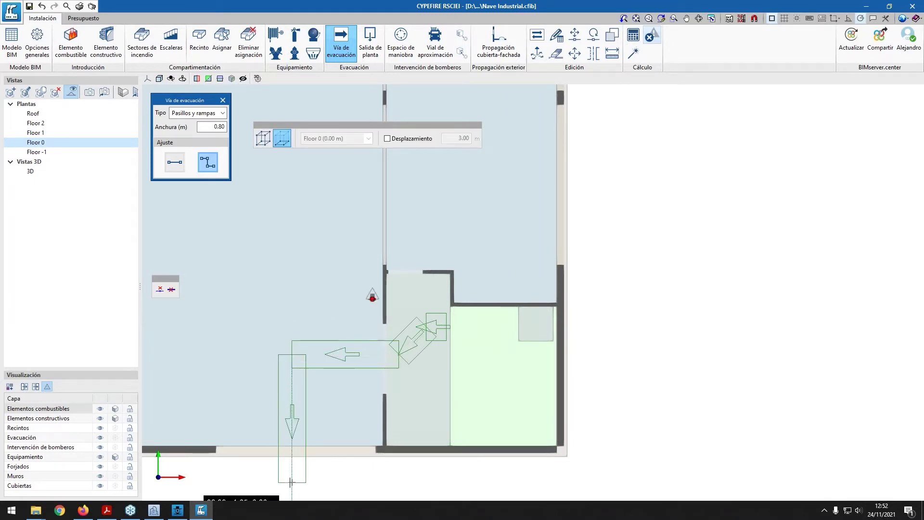
{"action": "left_click", "coordinate": [315, 478]}
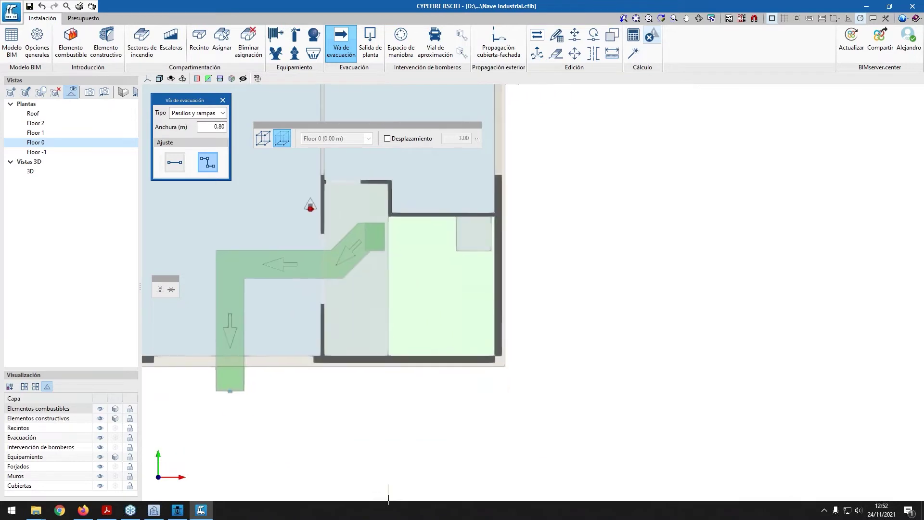
{"action": "scroll", "coordinate": [301, 376], "scroll_direction": "up", "scroll_amount": 2}
{"action": "scroll", "coordinate": [332, 371], "scroll_direction": "down", "scroll_amount": 4}
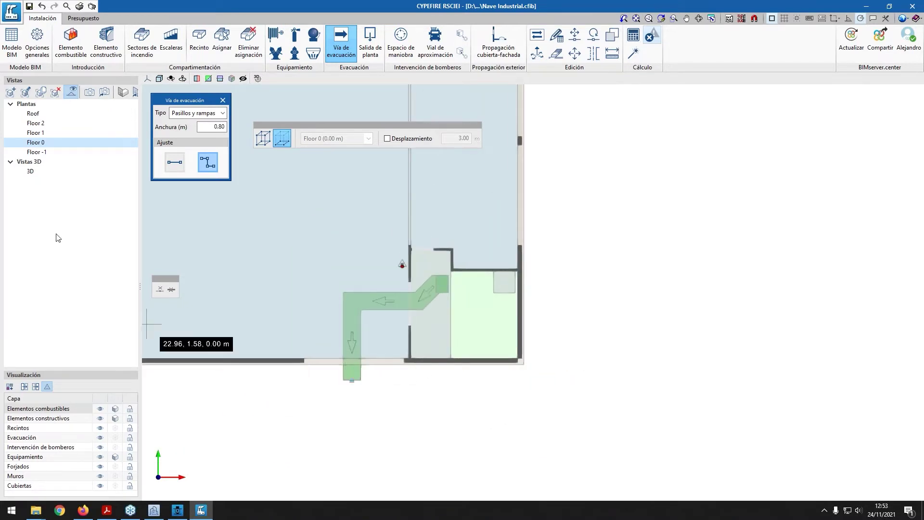
Set the Floor 1 view's distance to the lower plane to 4 m
{"action": "left_click", "coordinate": [37, 134]}
{"action": "key", "text": "Escape"}
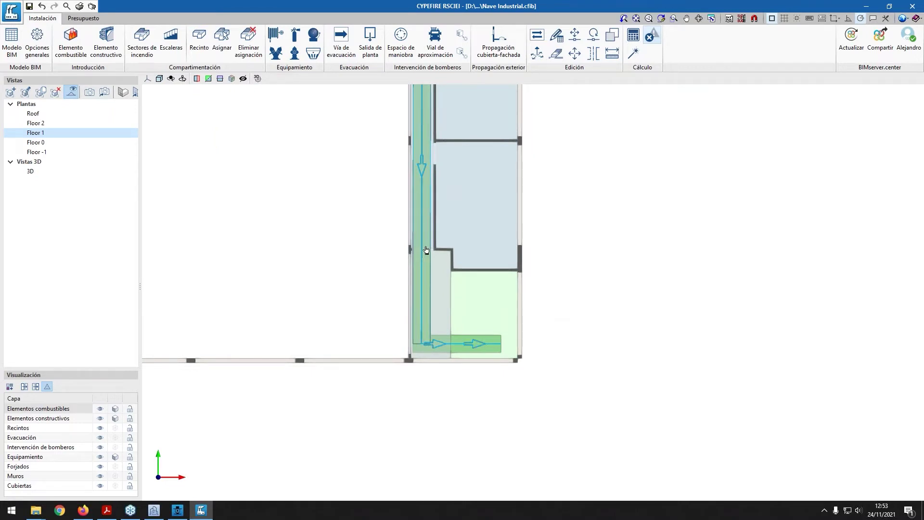
{"action": "double_click", "coordinate": [35, 134]}
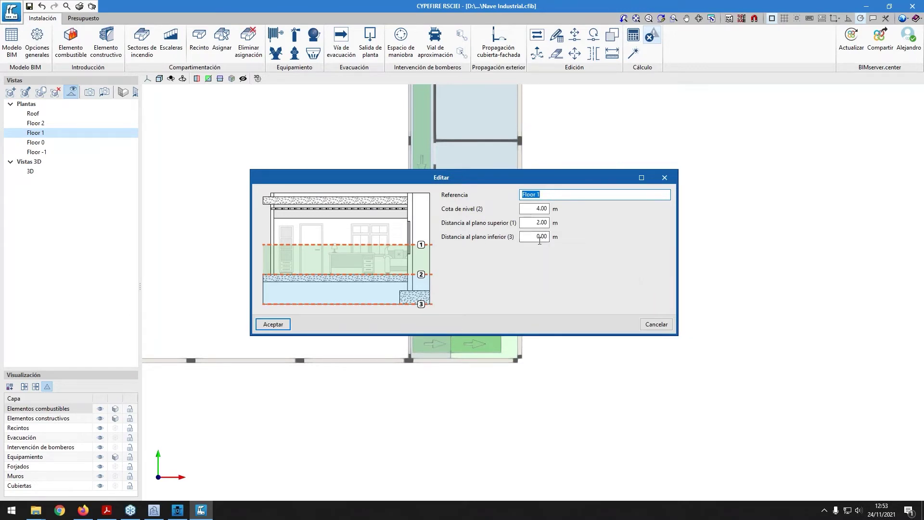
{"action": "type", "text": "4"}
{"action": "key", "text": "Tab"}
{"action": "left_click", "coordinate": [274, 324]}
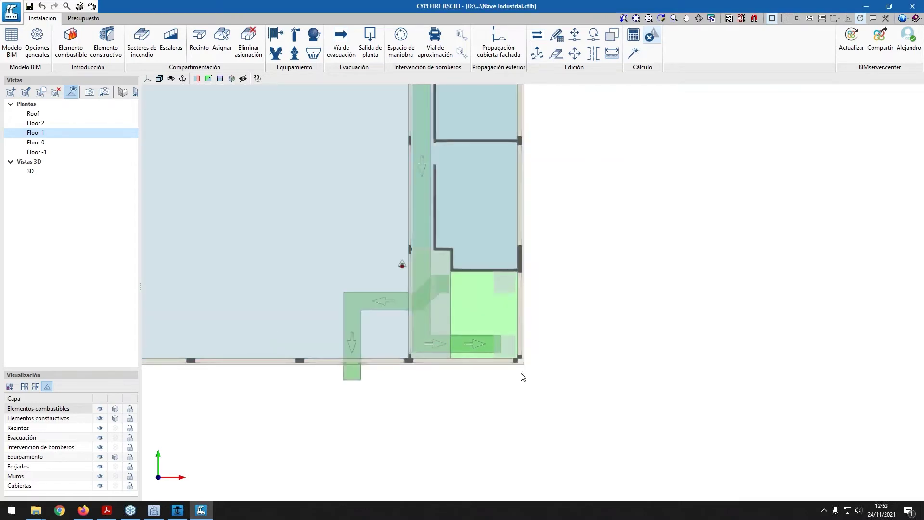
Check the properties of the Floor 1 route's final stretch over the stairwell in 3D and hide the Recintos layer
{"action": "middle_click_drag", "start_coordinate": [517, 356], "coordinate": [440, 316]}
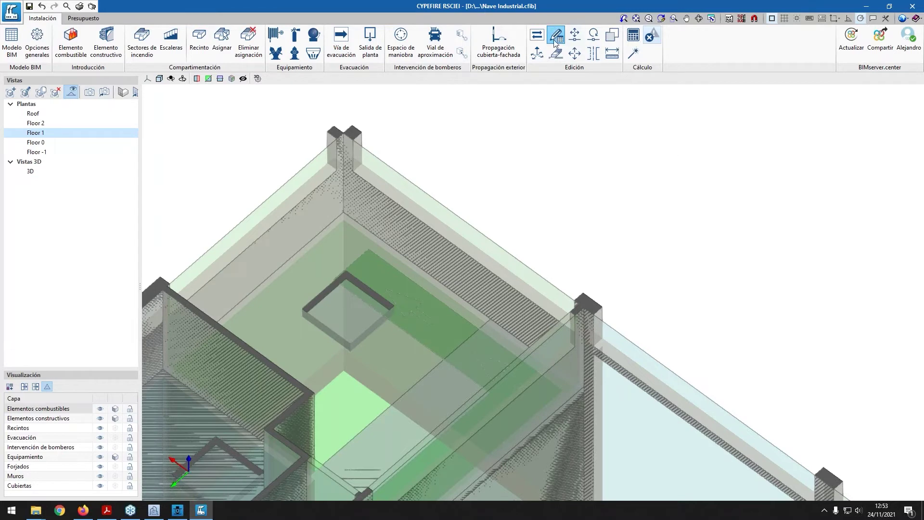
{"action": "key", "text": "Escape"}
{"action": "left_click", "coordinate": [383, 313]}
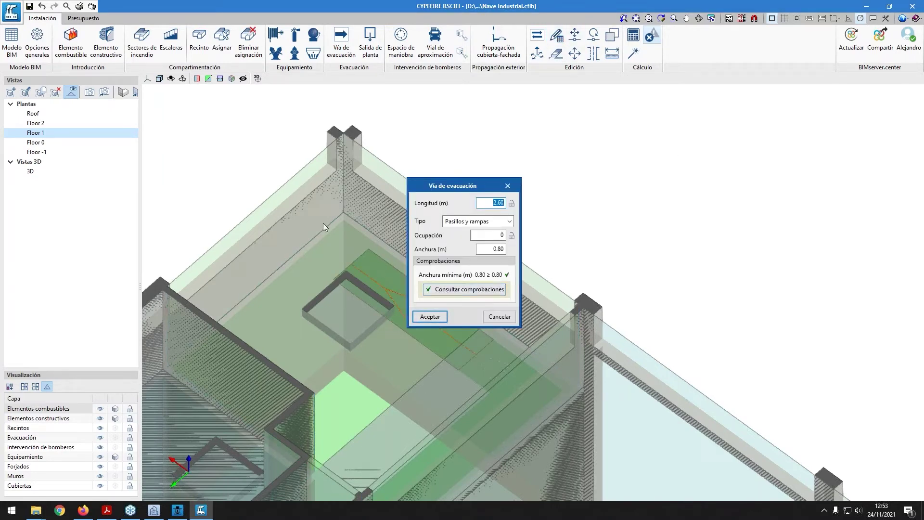
{"action": "left_click", "coordinate": [499, 316]}
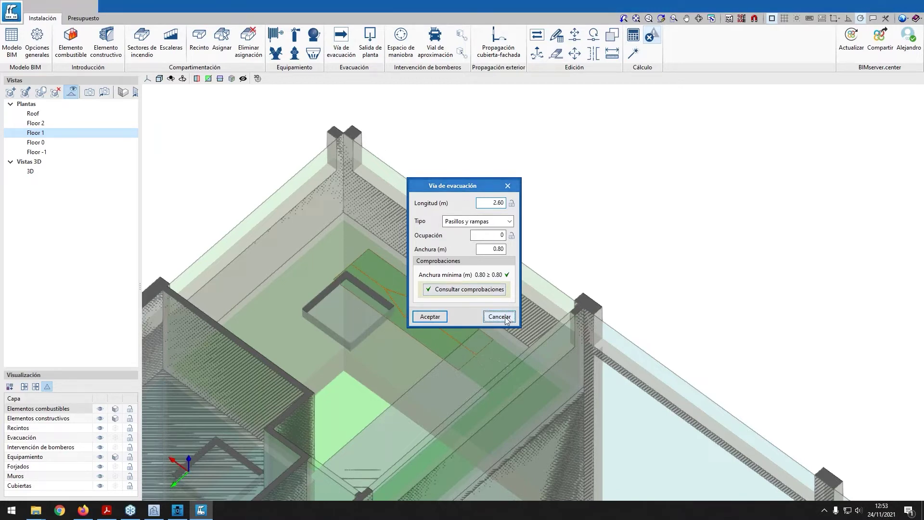
{"action": "left_click", "coordinate": [100, 428]}
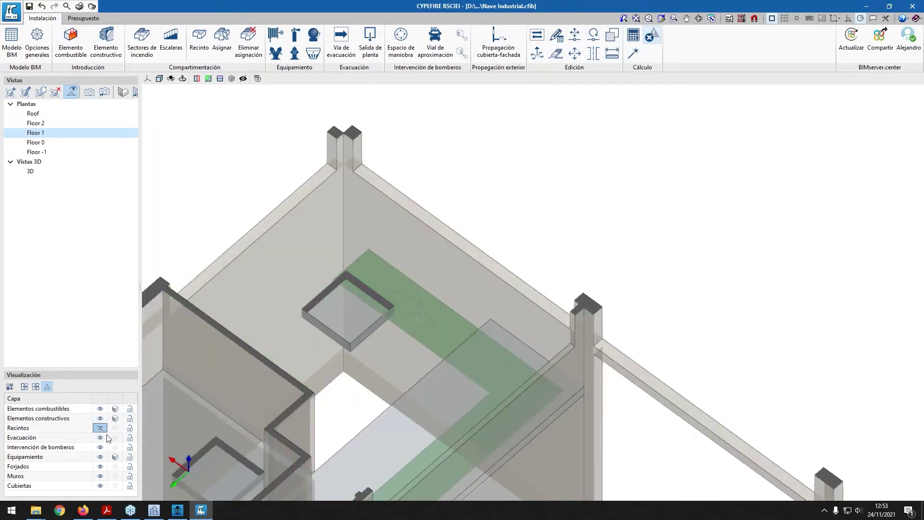
{"action": "mouse_move", "coordinate": [272, 357]}
{"action": "middle_mouse_down", "text": "shift"}
{"action": "mouse_move", "coordinate": [320, 336]}
{"action": "mouse_move", "coordinate": [296, 324]}
{"action": "mouse_move", "coordinate": [382, 352]}
{"action": "mouse_move", "coordinate": [388, 324]}
{"action": "middle_mouse_up", "text": "shift"}
Set the end elevation Z2 of the 2.60 m stairwell segment to 2.66 m in the evacuation route table and recalculate the project
{"action": "left_click", "coordinate": [395, 322]}
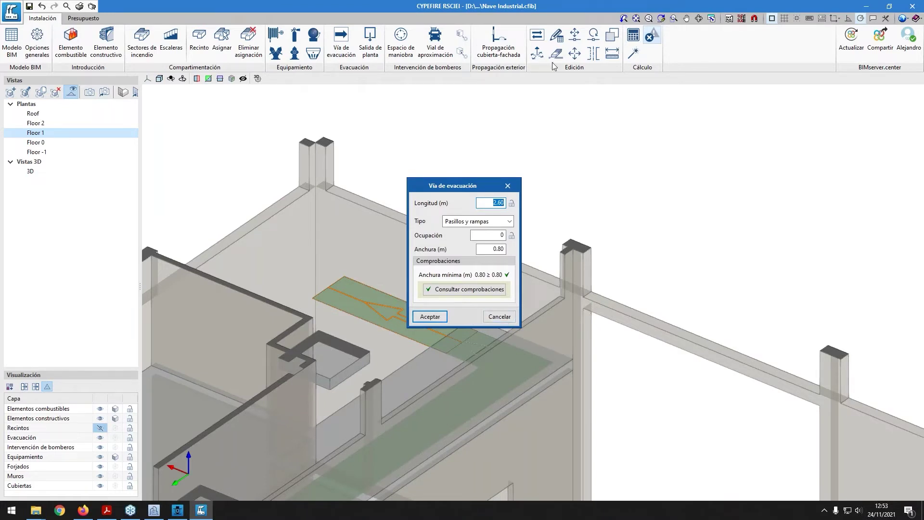
{"action": "left_click", "coordinate": [560, 41]}
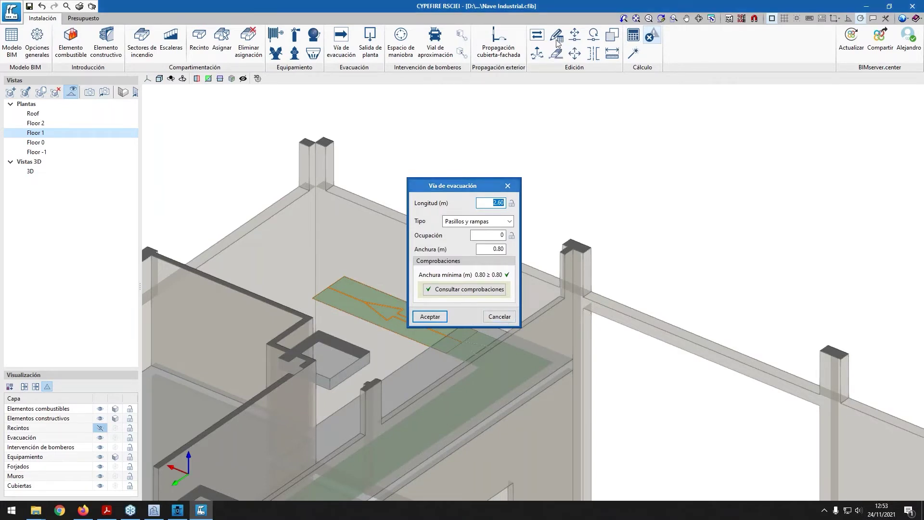
{"action": "left_click", "coordinate": [396, 311]}
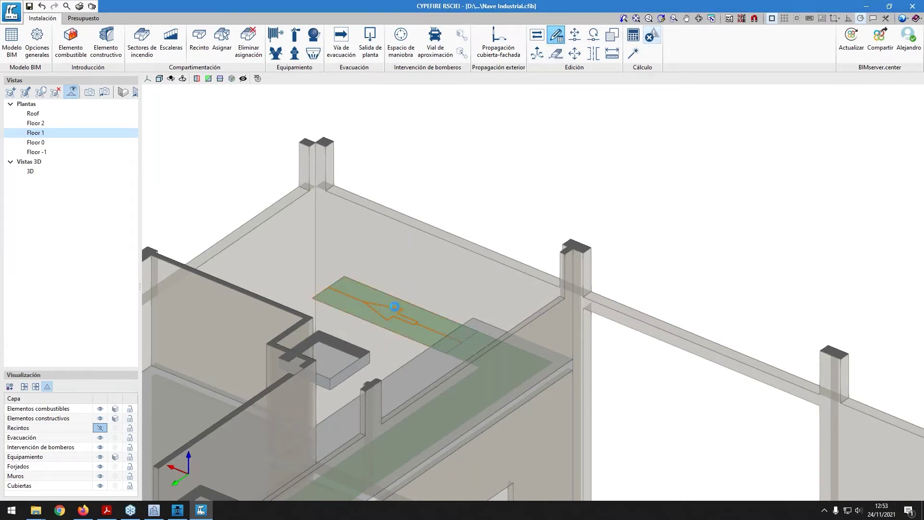
{"action": "left_click_drag", "start_coordinate": [469, 87], "coordinate": [665, 80]}
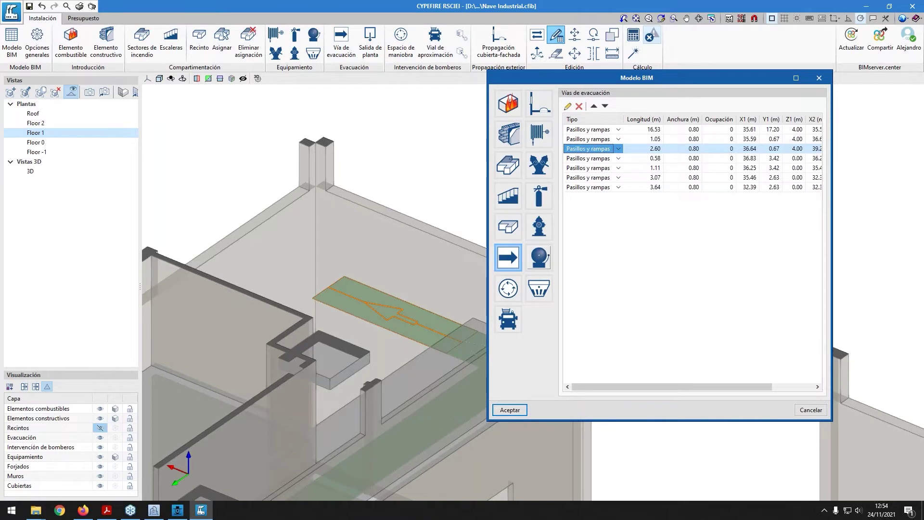
{"action": "left_click_drag", "start_coordinate": [676, 385], "coordinate": [749, 390]}
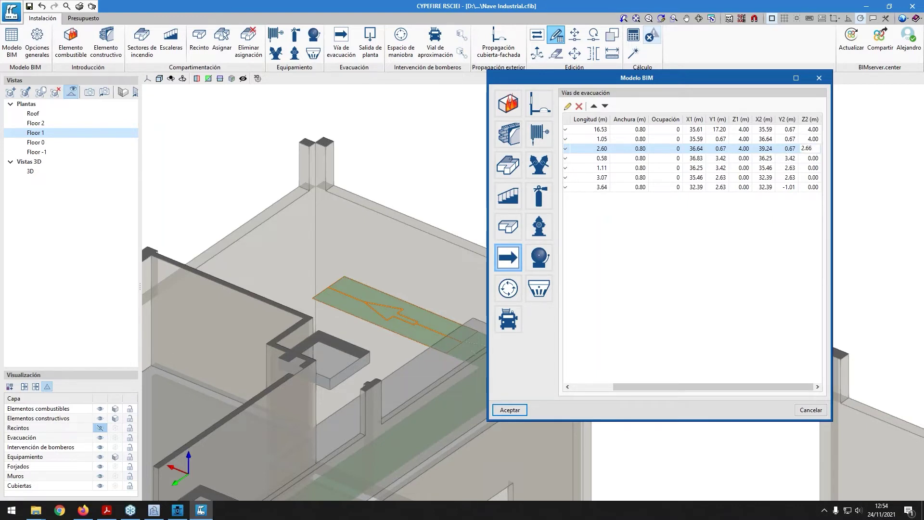
{"action": "key", "text": "Tab"}
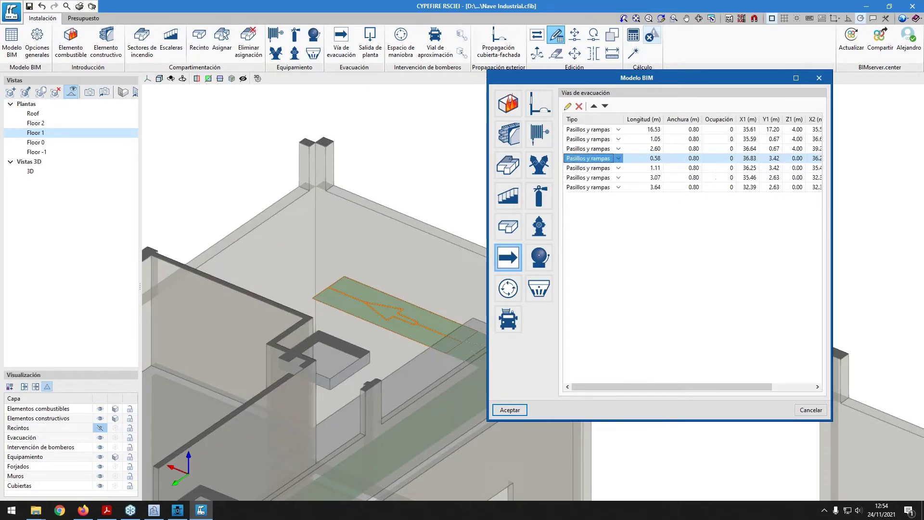
{"action": "left_click", "coordinate": [510, 410]}
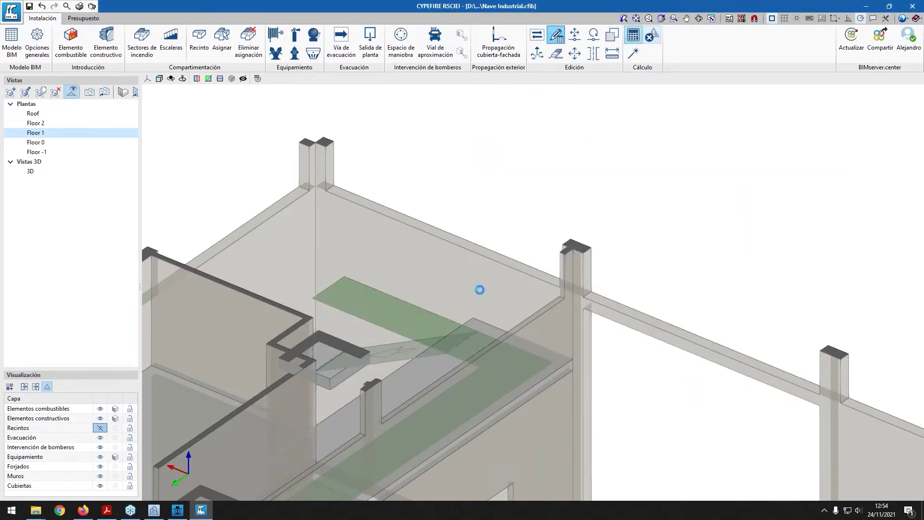
{"action": "middle_click_drag", "start_coordinate": [430, 311], "coordinate": [337, 241]}
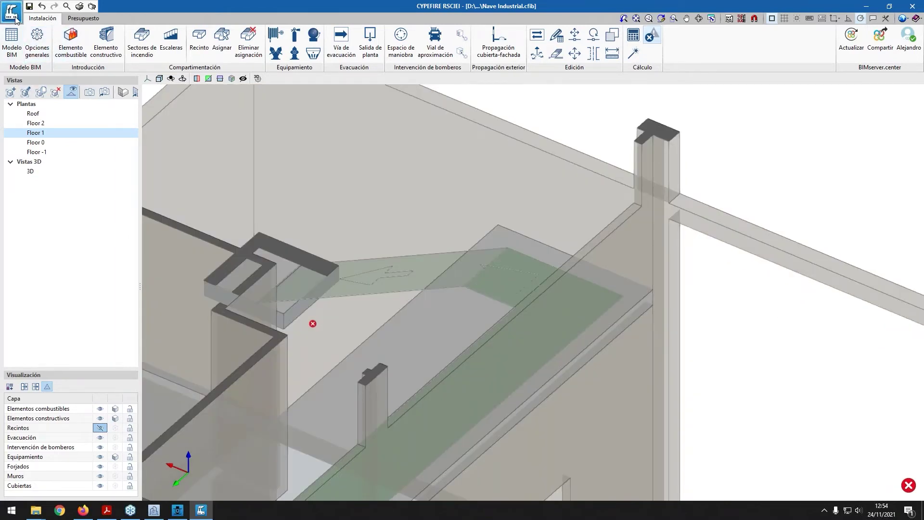
Start another CYPEFIRE RSCIEI window and open the Nave Industrial example project
{"action": "middle_click", "coordinate": [201, 511]}
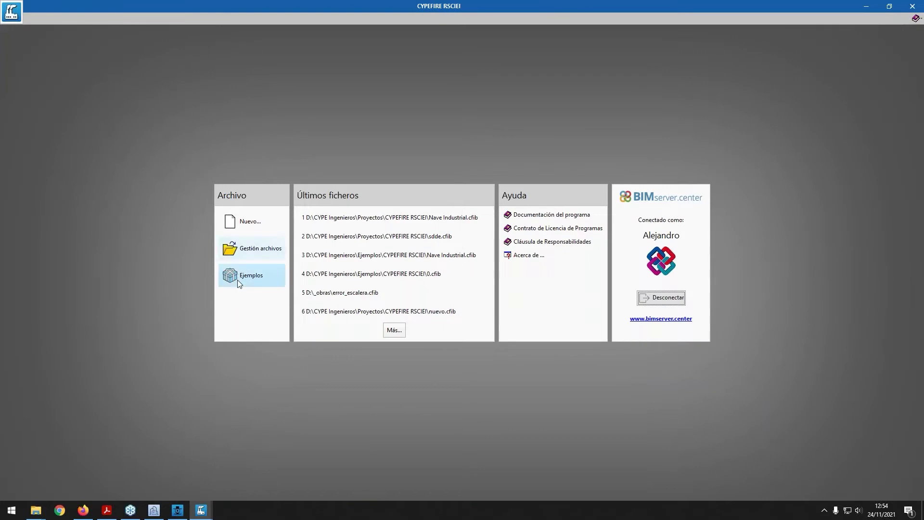
{"action": "left_click", "coordinate": [237, 279]}
{"action": "left_click", "coordinate": [329, 284]}
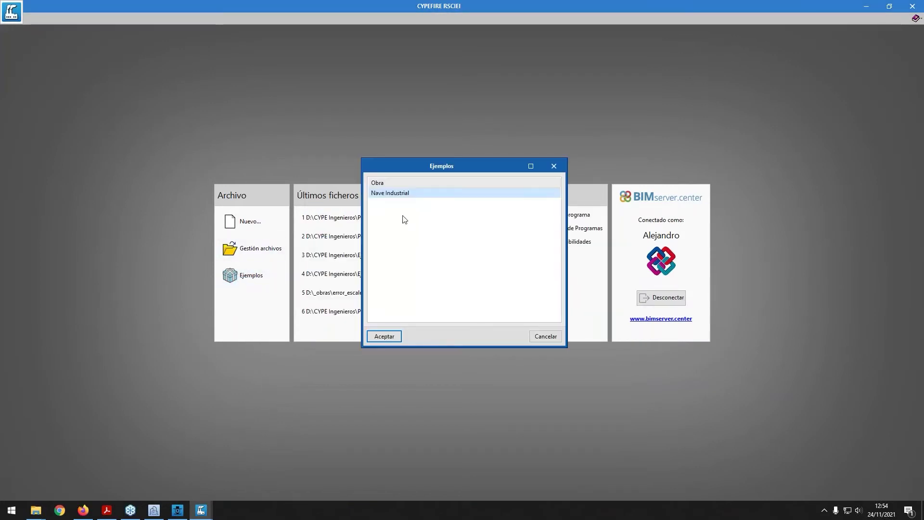
{"action": "double_click", "coordinate": [394, 193]}
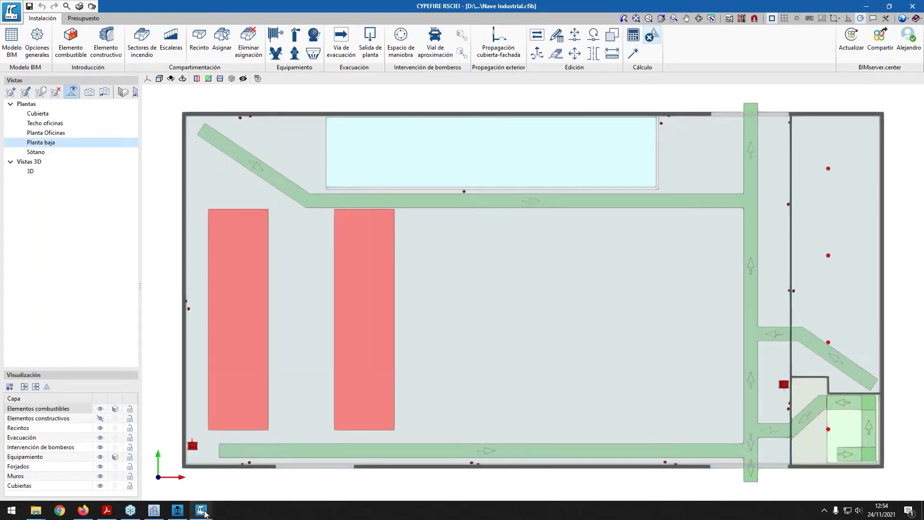
Show the example project in 3D and hide its Elementos combustibles, Recintos and Muros layers
{"action": "left_click", "coordinate": [30, 171]}
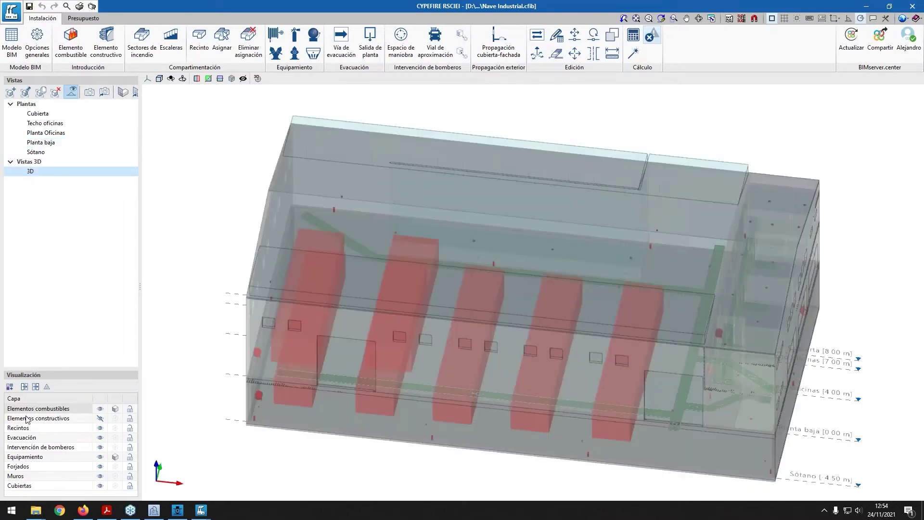
{"action": "left_click", "coordinate": [100, 408]}
{"action": "left_click", "coordinate": [100, 419]}
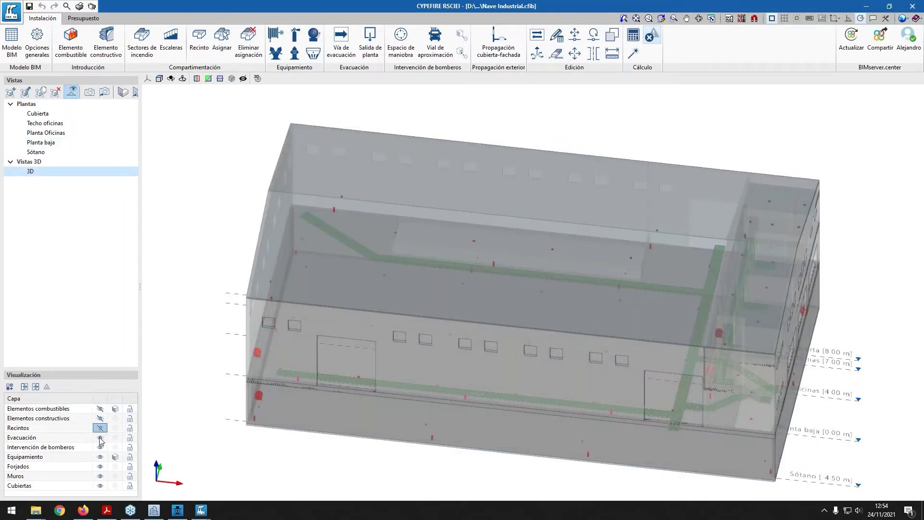
{"action": "left_click", "coordinate": [101, 476]}
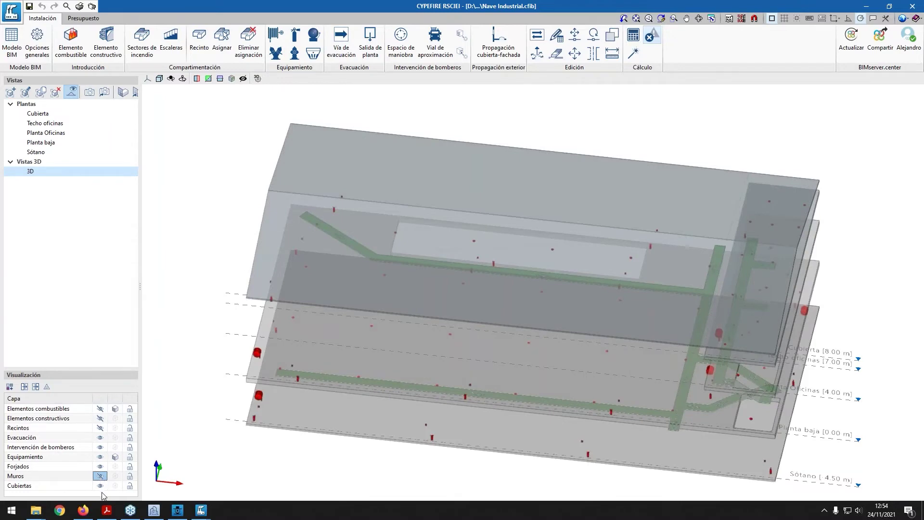
Examine how the example's evacuation routes descend the stairs from Planta Oficinas and continue across Planta baja to the exits
{"action": "scroll", "coordinate": [646, 344], "scroll_direction": "up", "scroll_amount": 10}
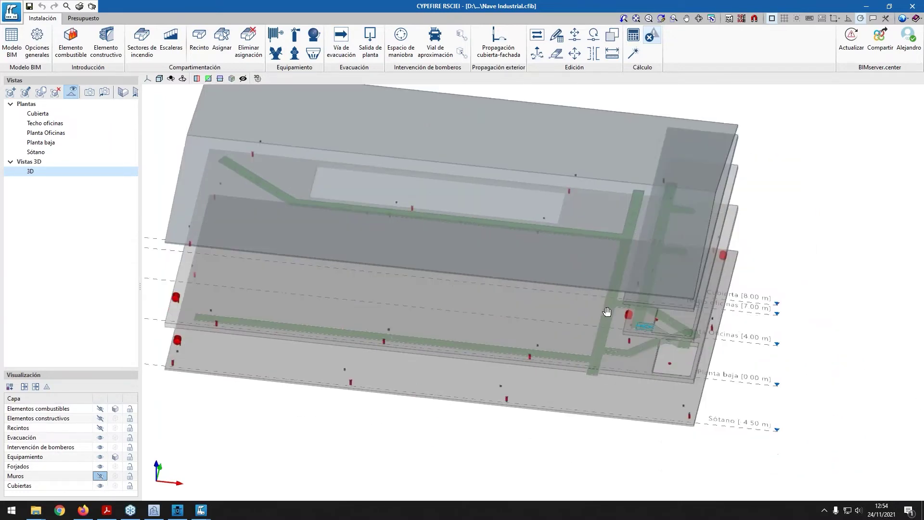
{"action": "middle_click_drag", "start_coordinate": [642, 343], "coordinate": [233, 140]}
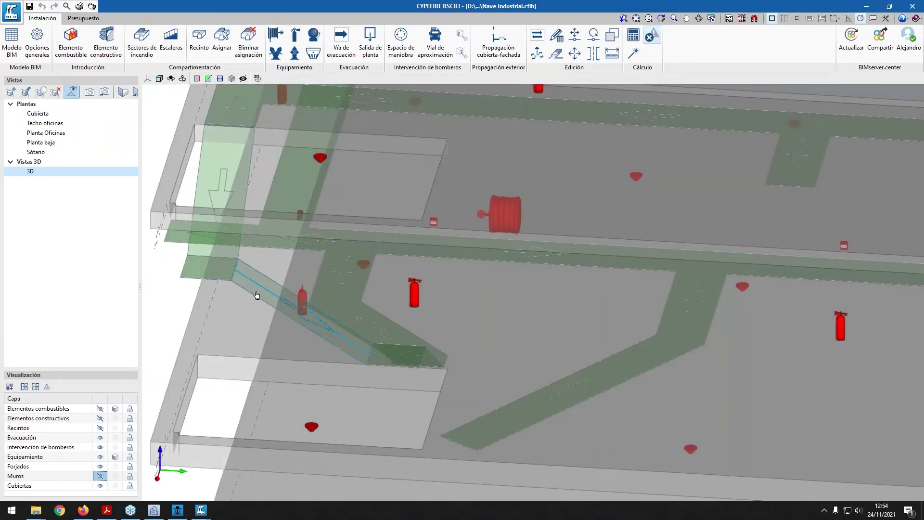
{"action": "middle_click_drag", "start_coordinate": [399, 359], "coordinate": [773, 294]}
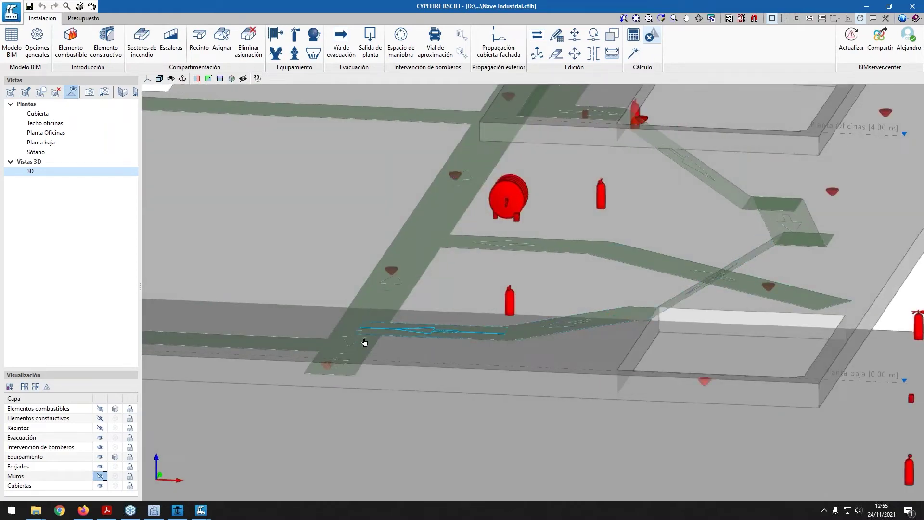
{"action": "scroll", "coordinate": [350, 361], "scroll_direction": "down", "scroll_amount": 3}
{"action": "middle_click_drag", "start_coordinate": [451, 357], "coordinate": [644, 360]}
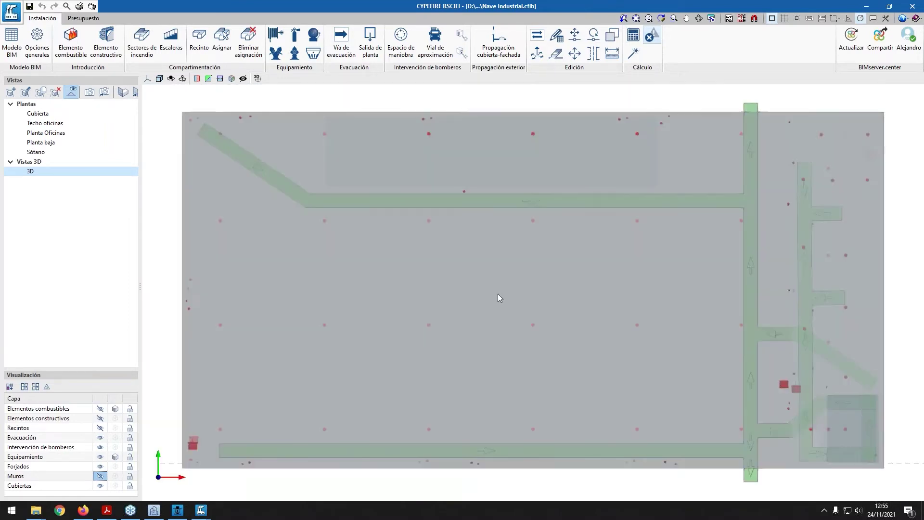
Compare the example project's Sótano, 3D, Planta Oficinas and Planta baja views to see where its evacuation routes run
{"action": "left_click", "coordinate": [37, 152]}
{"action": "left_click", "coordinate": [32, 171]}
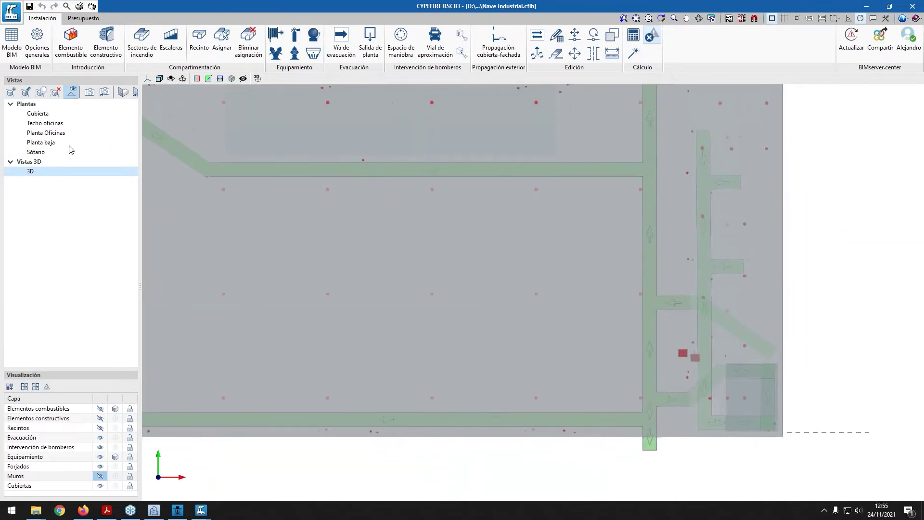
{"action": "left_click", "coordinate": [32, 133]}
{"action": "left_click", "coordinate": [38, 142]}
{"action": "scroll", "coordinate": [260, 207], "scroll_direction": "up", "scroll_amount": 2}
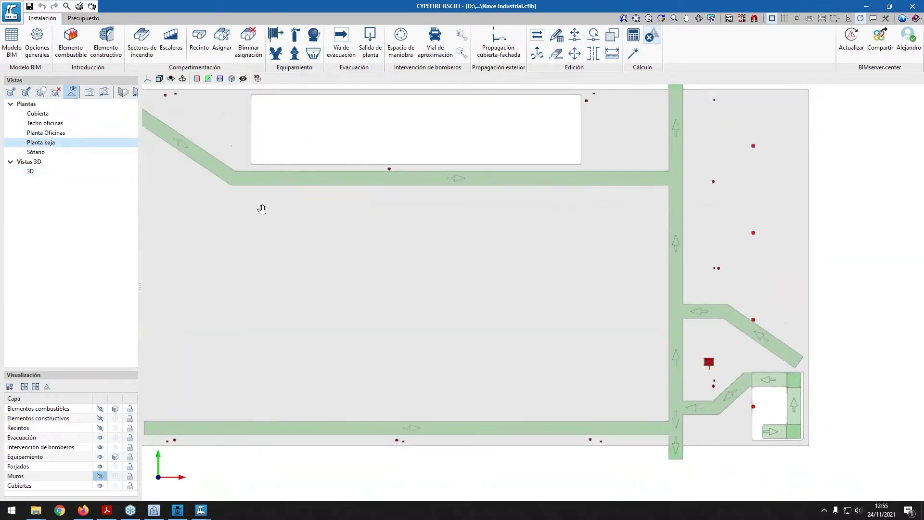
{"action": "scroll", "coordinate": [555, 422], "scroll_direction": "down", "scroll_amount": 2}
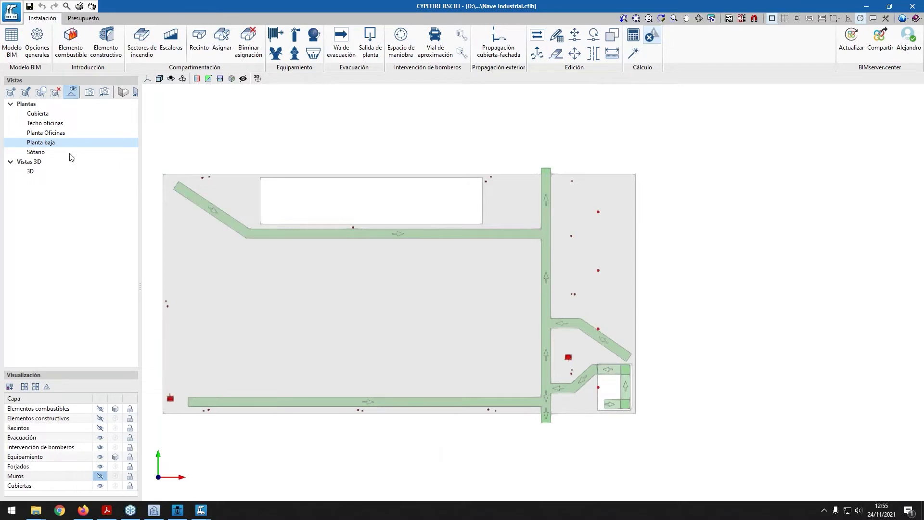
Switch back to the working project and set Floor 1's distance to the lower plane to 0 m
{"action": "mouse_move", "coordinate": [202, 510]}
{"action": "left_click", "coordinate": [155, 481]}
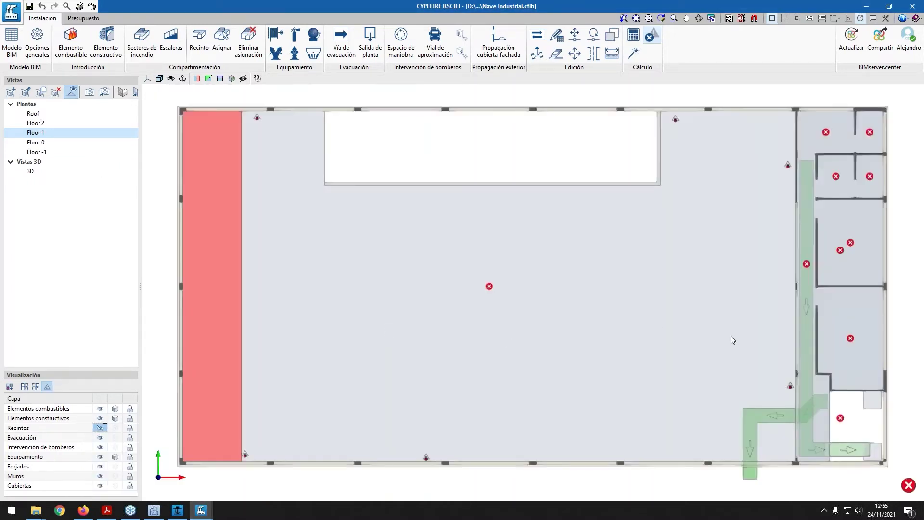
{"action": "middle_click_drag", "start_coordinate": [730, 339], "coordinate": [437, 313]}
{"action": "scroll", "coordinate": [437, 314], "scroll_direction": "up", "scroll_amount": 2}
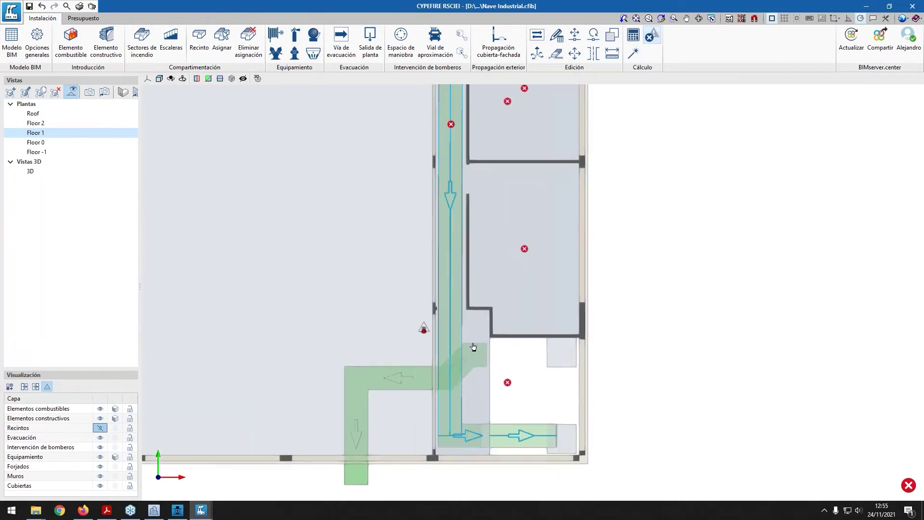
{"action": "double_click", "coordinate": [38, 135]}
{"action": "double_click", "coordinate": [539, 237]}
{"action": "type", "text": "0"}
{"action": "left_click", "coordinate": [273, 324]}
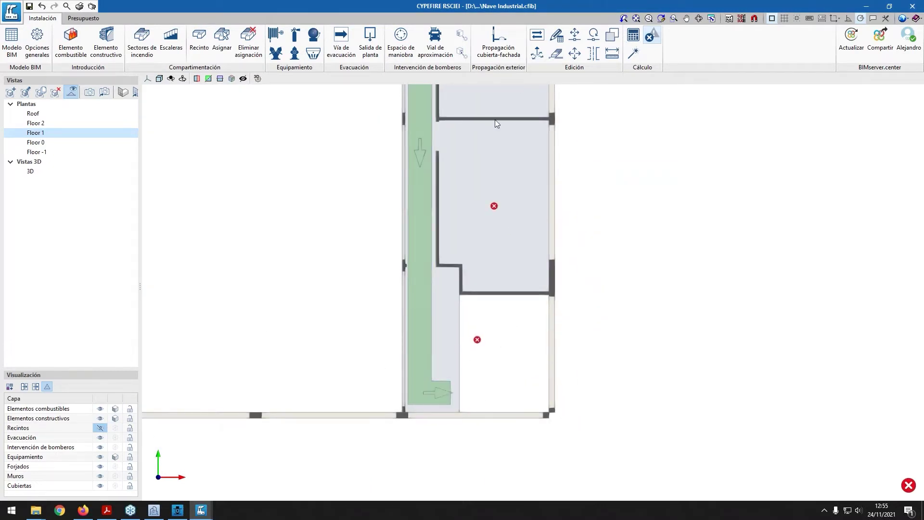
Set Floor 1's distance to the lower plane to 1 m and delete the evacuation segment descending into the stairwell
{"action": "left_click", "coordinate": [371, 57]}
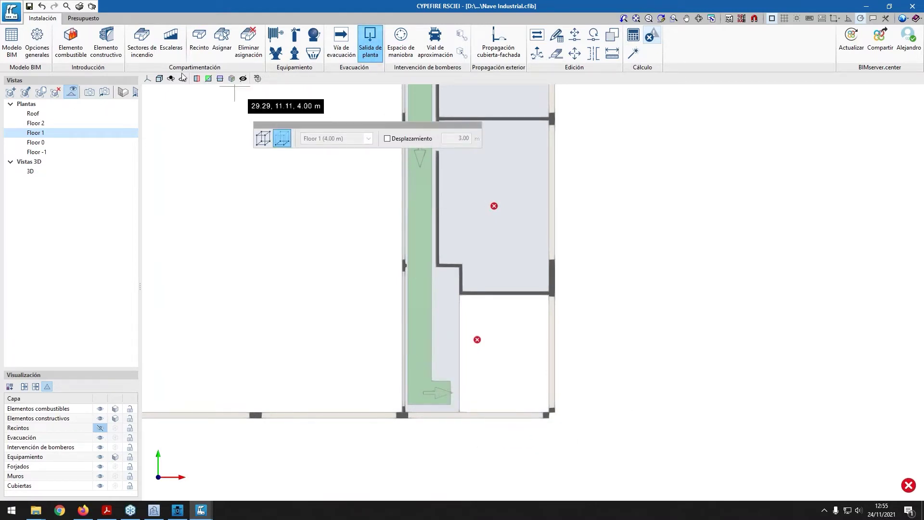
{"action": "right_click", "coordinate": [301, 309]}
{"action": "double_click", "coordinate": [42, 139]}
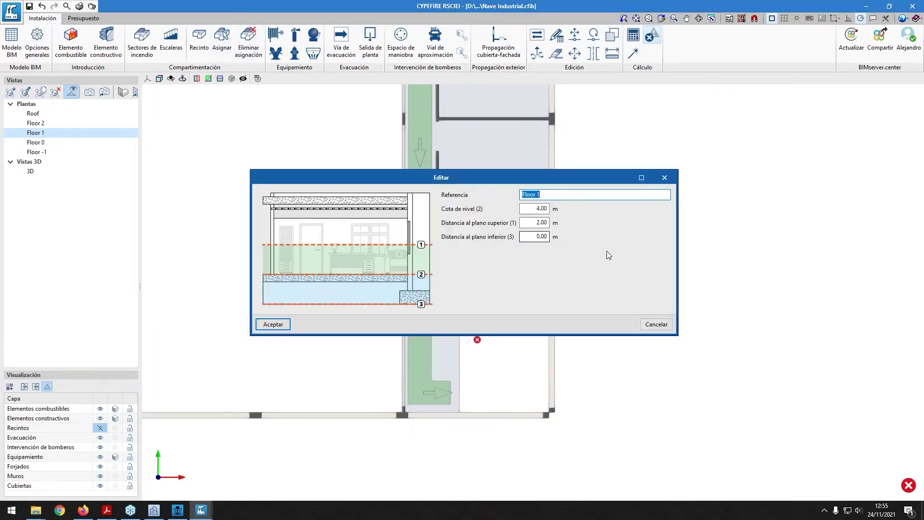
{"action": "type", "text": "1"}
{"action": "left_click", "coordinate": [283, 325]}
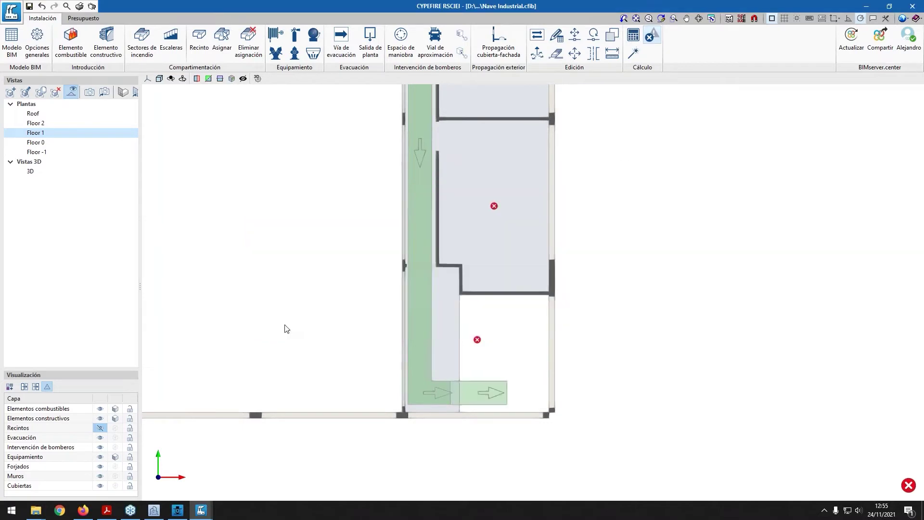
{"action": "left_click", "coordinate": [489, 388]}
Place a floor exit (Salida de planta) at the end of the Floor 1 corridor evacuation route, with its symbol just above that point
{"action": "left_click", "coordinate": [371, 41]}
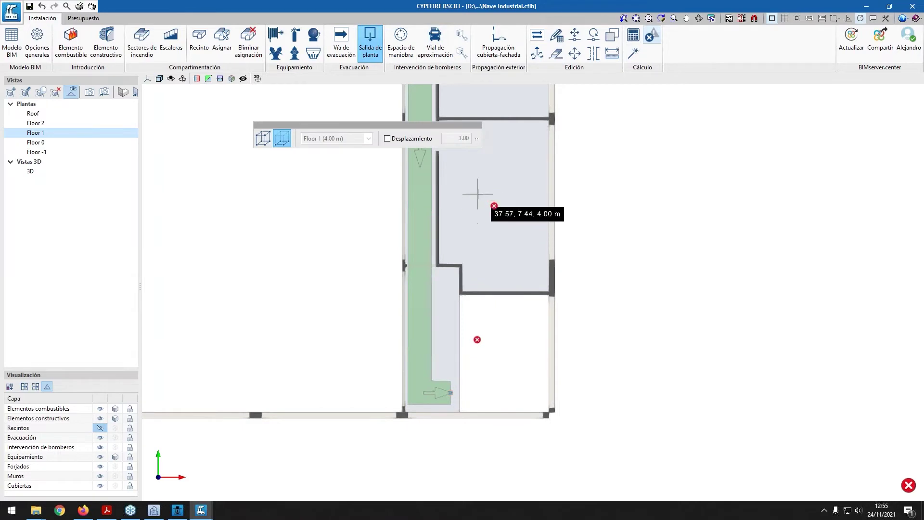
{"action": "left_click", "coordinate": [451, 392]}
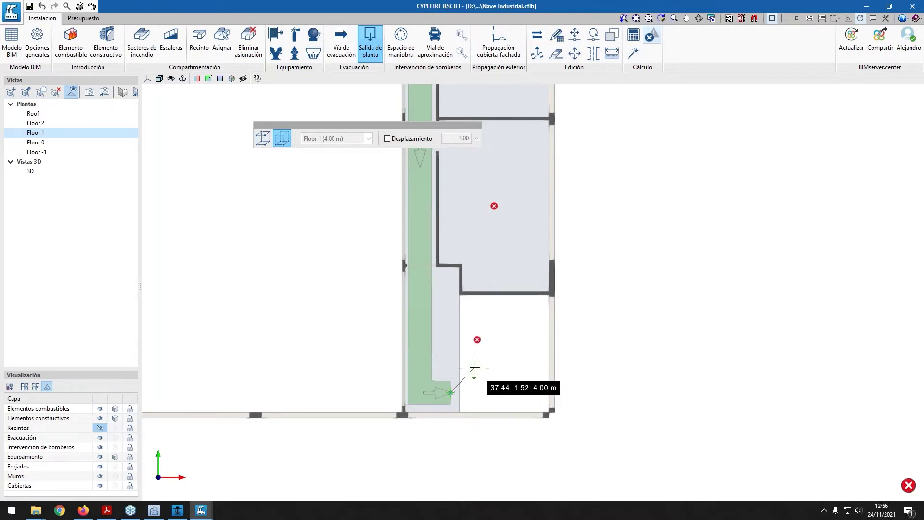
{"action": "left_click", "coordinate": [451, 359]}
{"action": "key", "text": "Escape"}
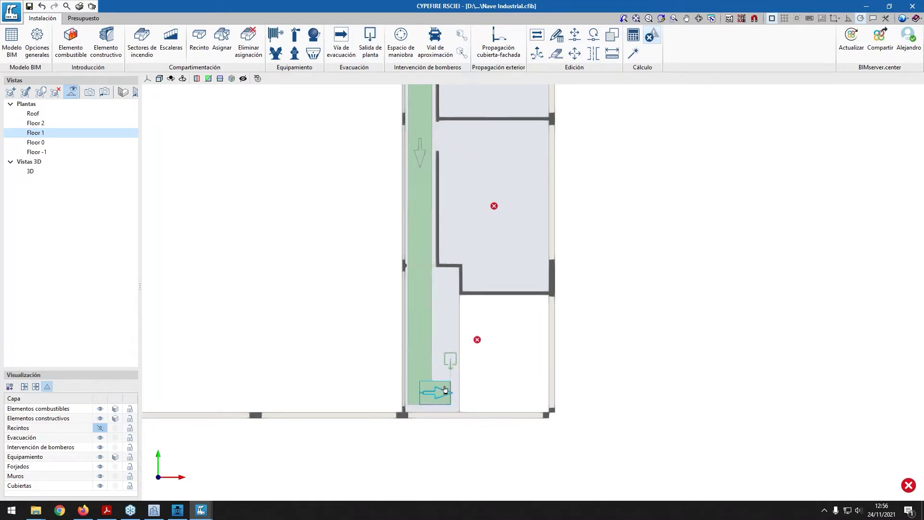
{"action": "scroll", "coordinate": [450, 361], "scroll_direction": "up", "scroll_amount": 2}
{"action": "scroll", "coordinate": [501, 367], "scroll_direction": "down", "scroll_amount": 2}
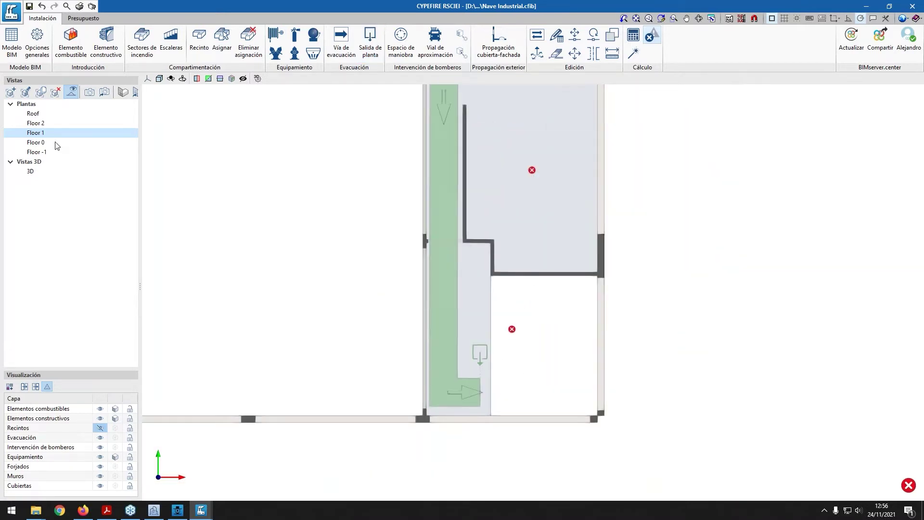
Recalculate the project and check the Floor 1 corridor enclosure's evacuation routes with the Recintos layer shown
{"action": "left_click", "coordinate": [41, 144]}
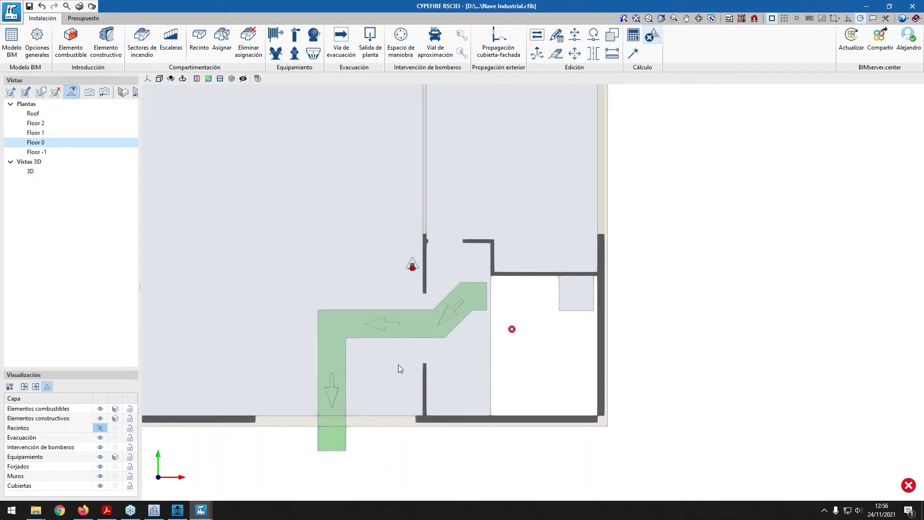
{"action": "scroll", "coordinate": [337, 355], "scroll_direction": "down", "scroll_amount": 3}
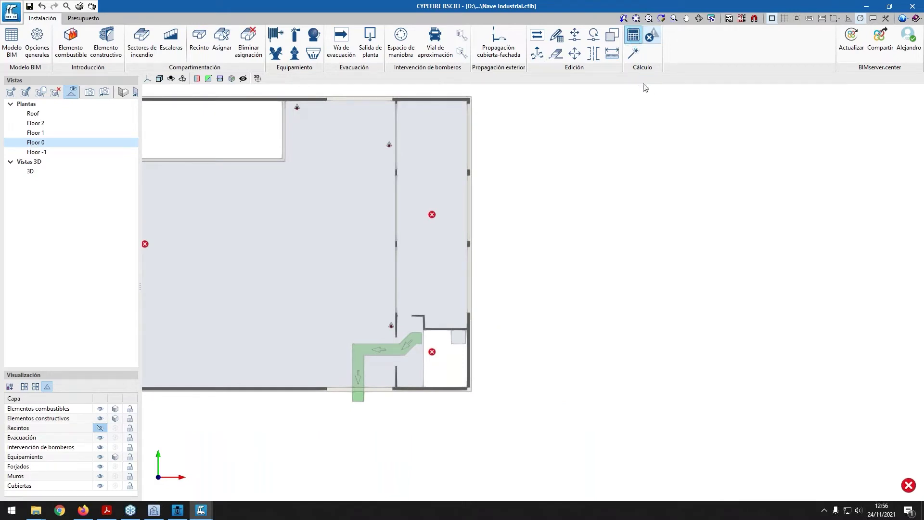
{"action": "left_click", "coordinate": [35, 136]}
{"action": "scroll", "coordinate": [429, 196], "scroll_direction": "up", "scroll_amount": 5}
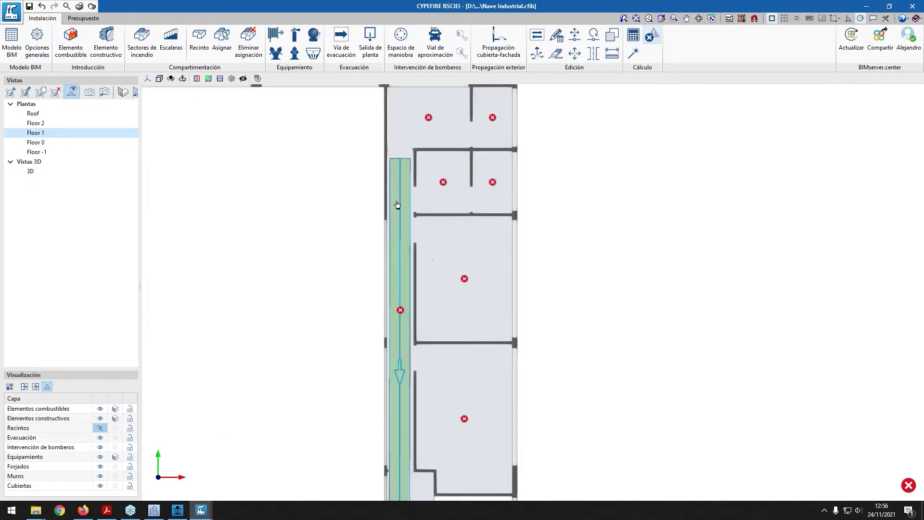
{"action": "left_click", "coordinate": [100, 428]}
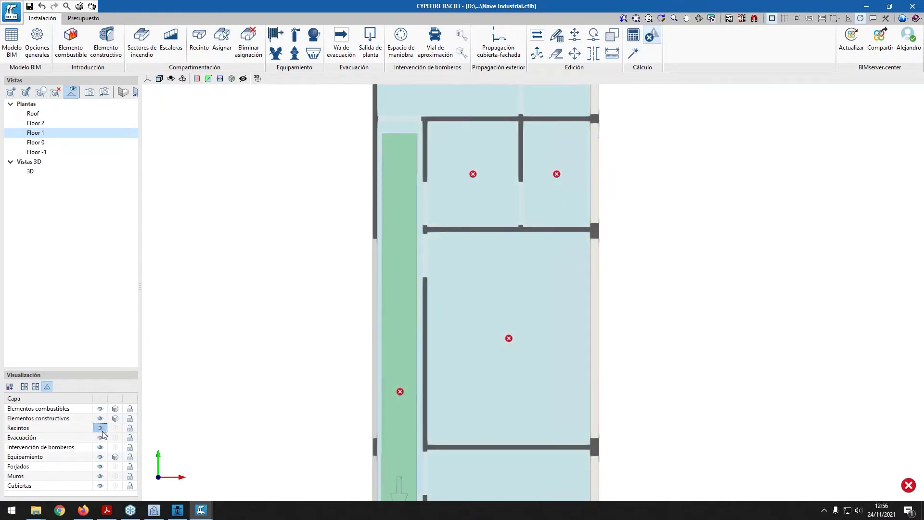
{"action": "left_click", "coordinate": [417, 248]}
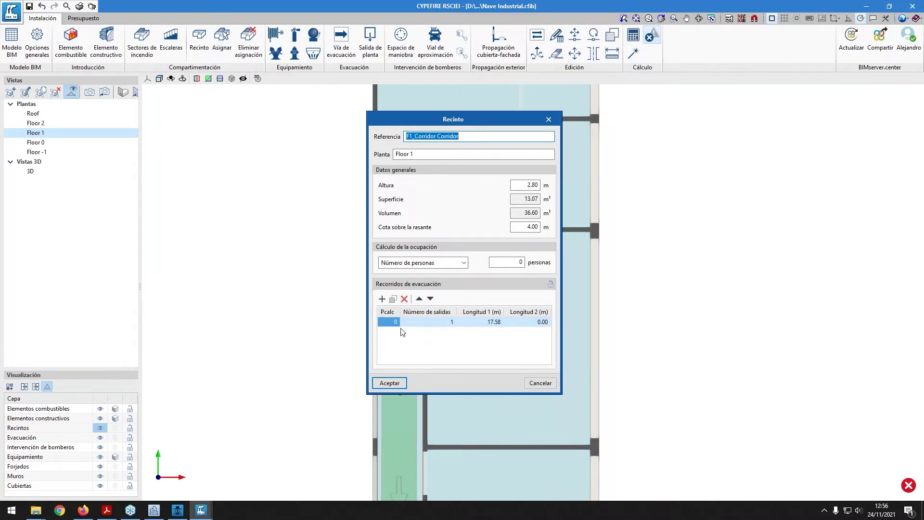
{"action": "left_click", "coordinate": [390, 382]}
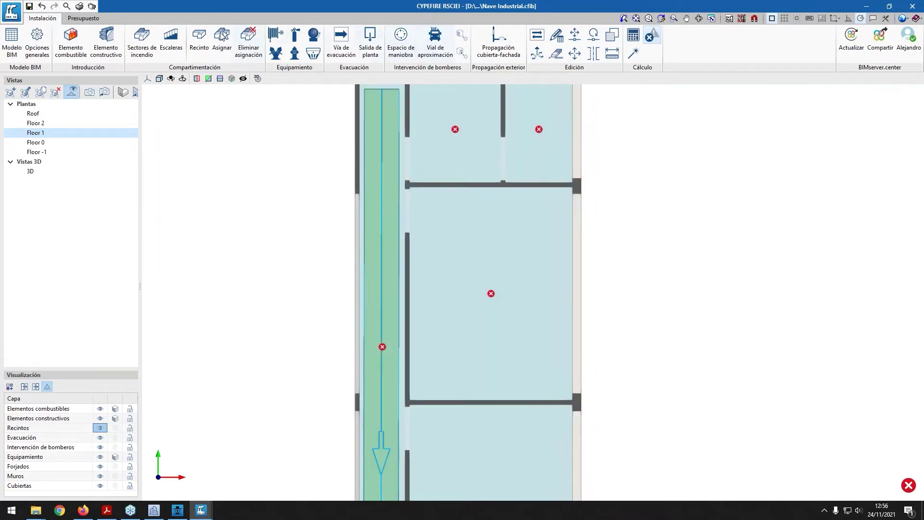
Draw a 0.80 m wide Pasillos y rampas evacuation route from Office 2's far corner through its door to the corridor, and recalculate
{"action": "left_click", "coordinate": [341, 42]}
{"action": "left_click", "coordinate": [557, 380]}
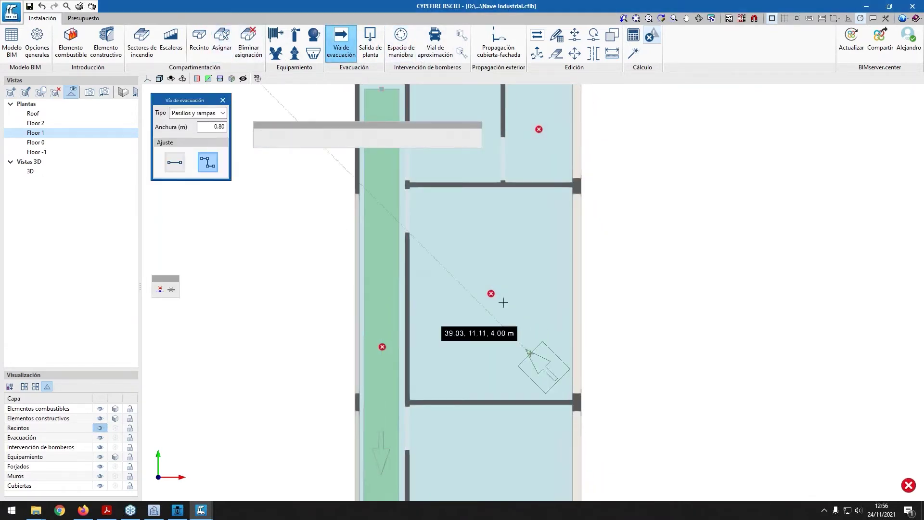
{"action": "left_click", "coordinate": [383, 211]}
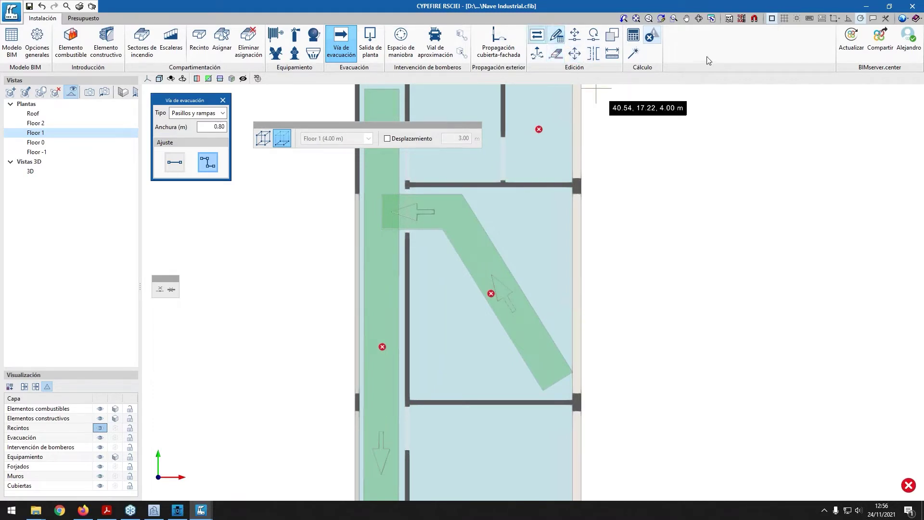
{"action": "left_click", "coordinate": [633, 36]}
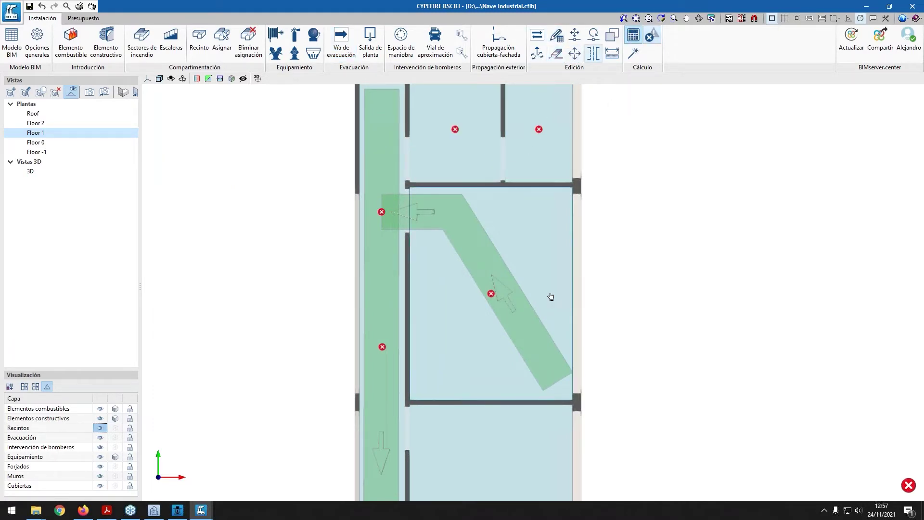
Check the occupancy and evacuation route lengths of the Floor 1 Office 2 enclosure
{"action": "left_click", "coordinate": [573, 287]}
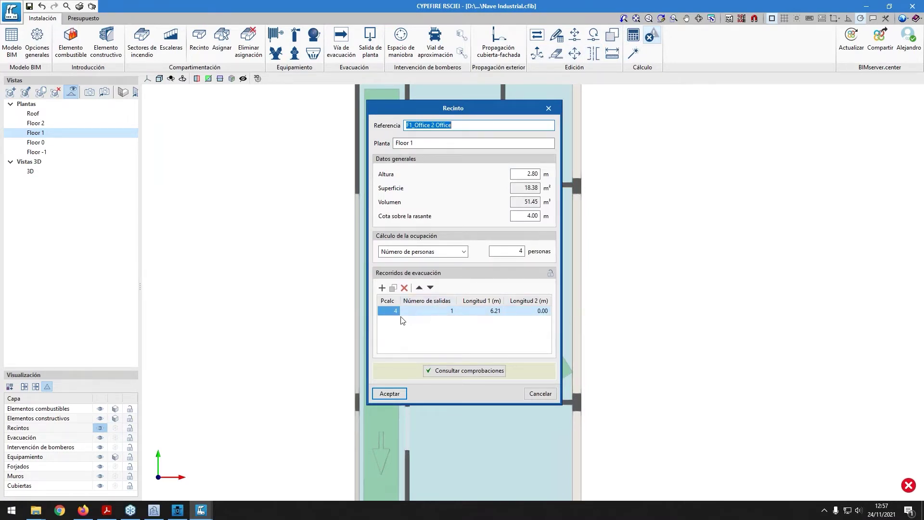
{"action": "key", "text": "Escape"}
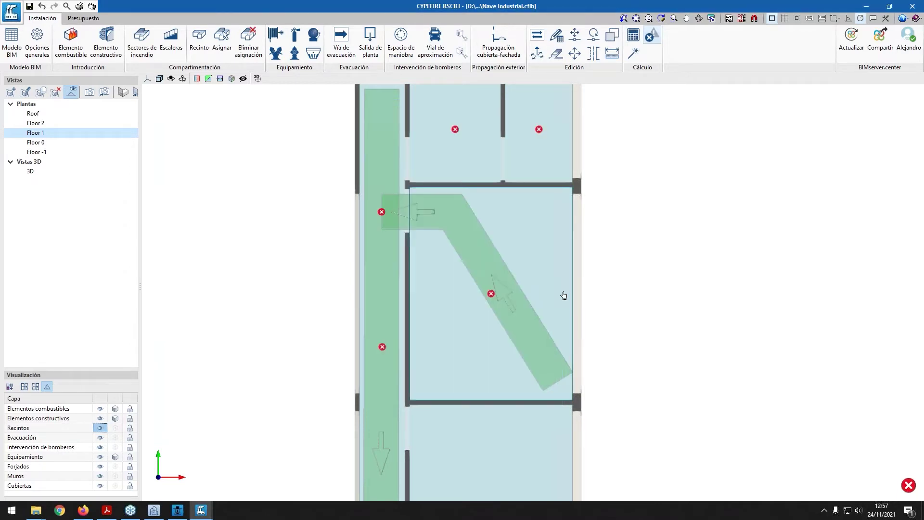
{"action": "left_click", "coordinate": [455, 365]}
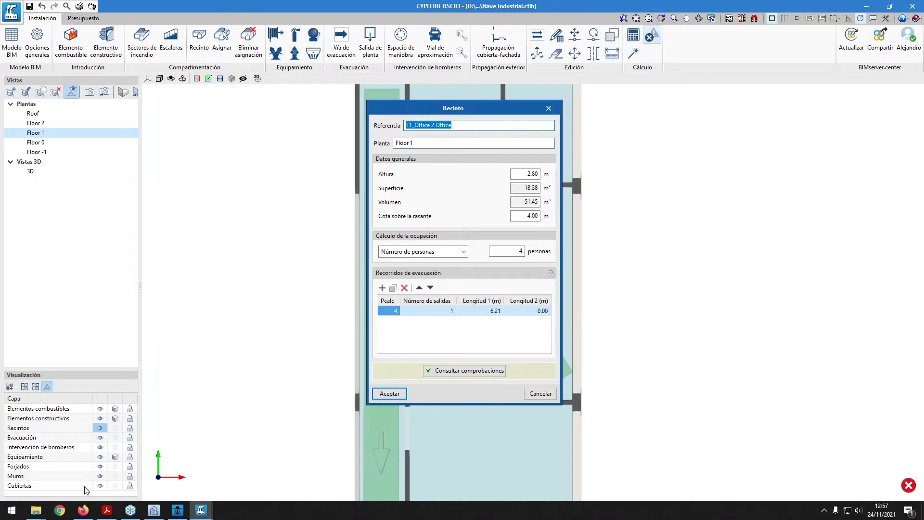
{"action": "key", "text": "Escape"}
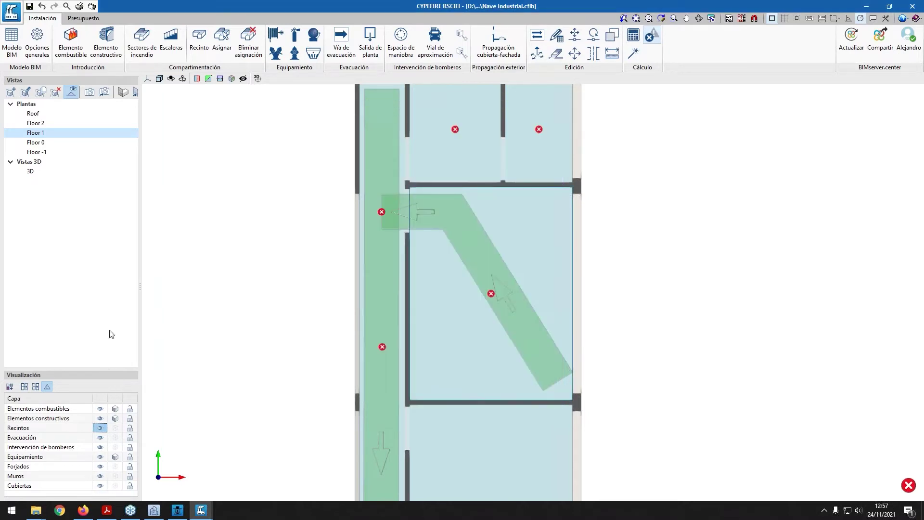
Examine the whole Floor 0 plan with its enclosures, extinguishers and the evacuation route to the exit
{"action": "left_click", "coordinate": [43, 142]}
{"action": "scroll", "coordinate": [398, 178], "scroll_direction": "down", "scroll_amount": 3}
{"action": "scroll", "coordinate": [321, 97], "scroll_direction": "down", "scroll_amount": 2}
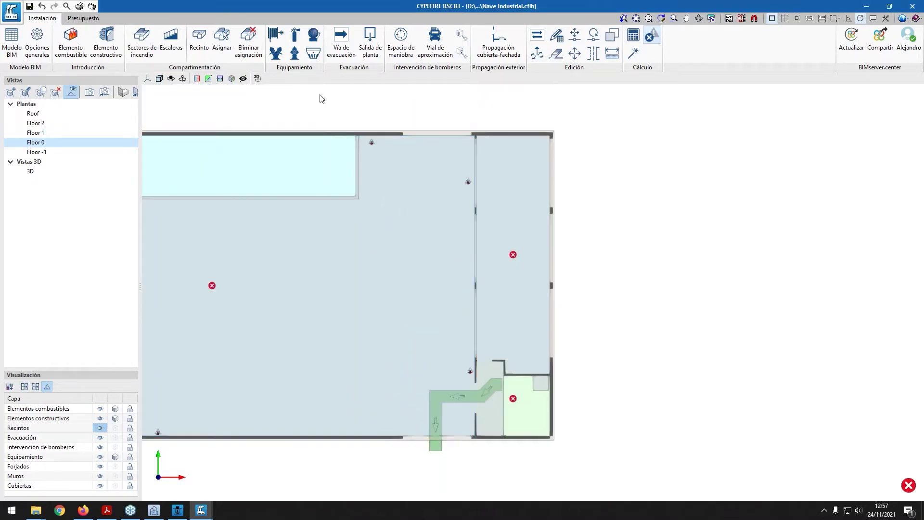
{"action": "scroll", "coordinate": [429, 144], "scroll_direction": "up", "scroll_amount": 1}
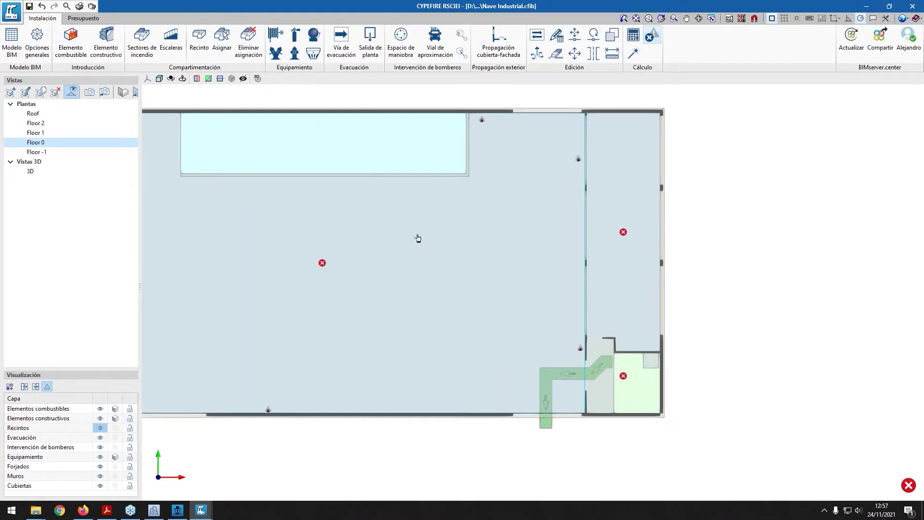
{"action": "middle_click_drag", "start_coordinate": [306, 286], "coordinate": [371, 277]}
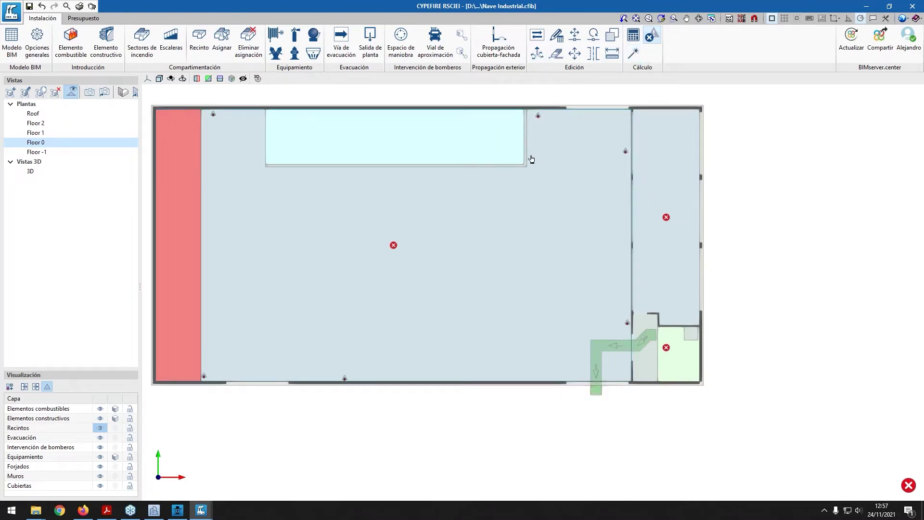
{"action": "middle_click_drag", "start_coordinate": [417, 231], "coordinate": [544, 275]}
{"action": "scroll", "coordinate": [543, 274], "scroll_direction": "down", "scroll_amount": 1}
{"action": "middle_click", "coordinate": [520, 273]}
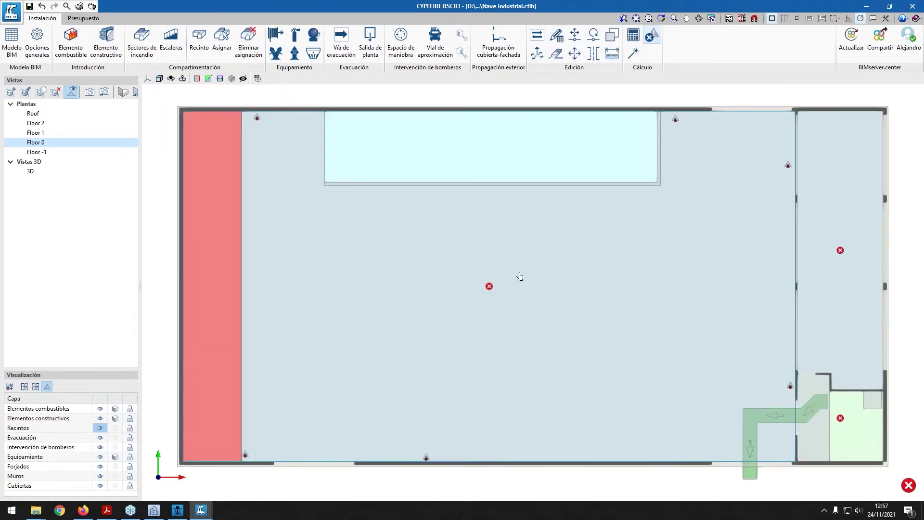
{"action": "scroll", "coordinate": [503, 236], "scroll_direction": "down", "scroll_amount": 2}
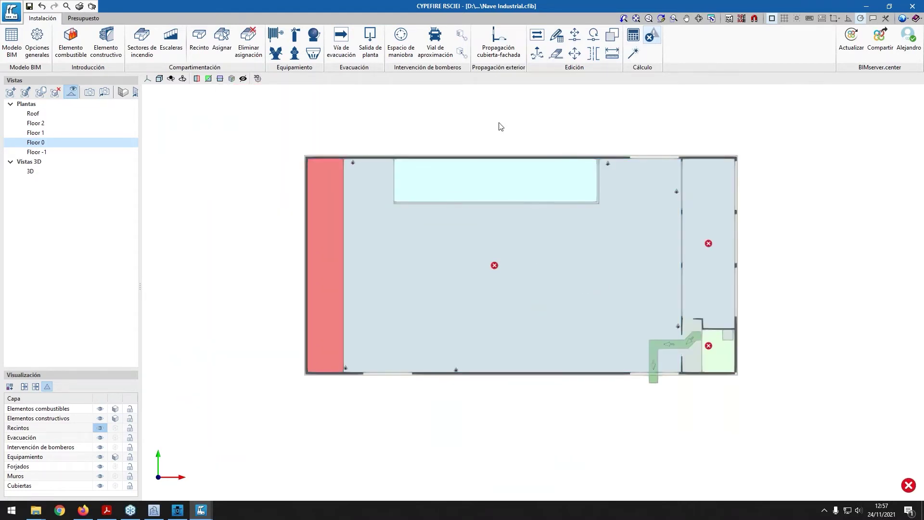
Review the separation parameters of a new roof-facade propagation entry (Propagación cubierta-fachada) without saving it
{"action": "left_click", "coordinate": [498, 48]}
{"action": "left_click", "coordinate": [488, 42]}
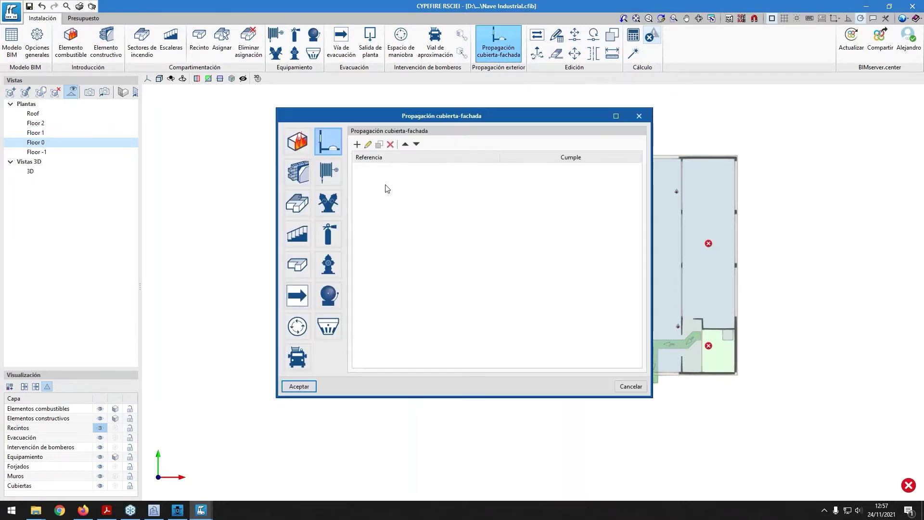
{"action": "left_click", "coordinate": [357, 144]}
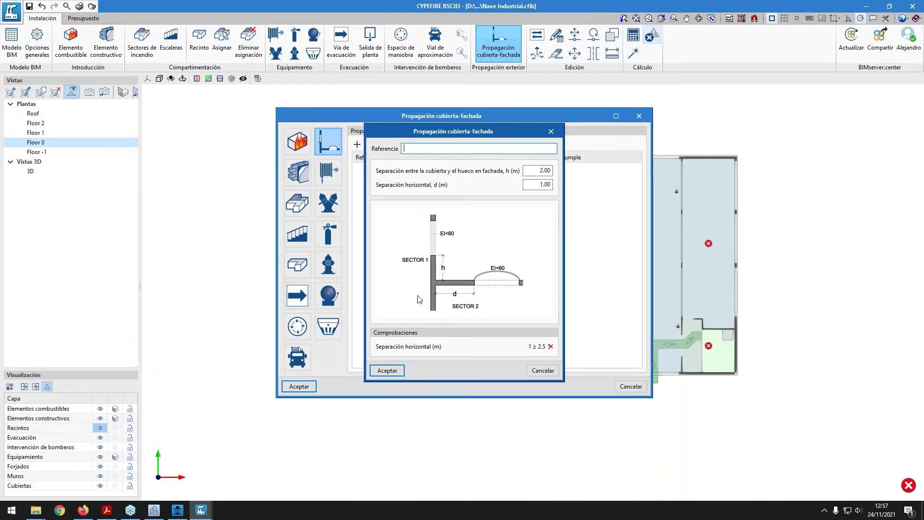
{"action": "key", "text": "Escape"}
{"action": "key", "text": "Escape"}
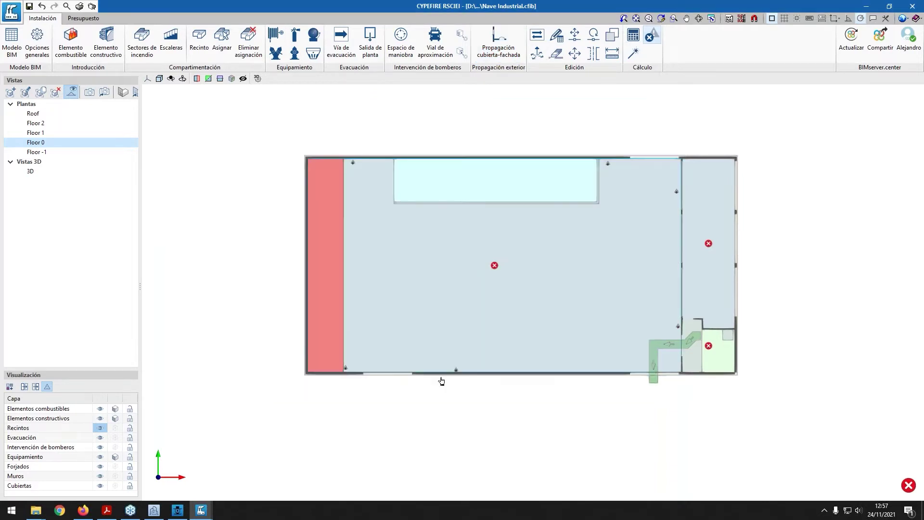
Draw a 5.00 m wide approach road (Vial de aproximación) through five points, curving around the building's left side to below its lower-left corner
{"action": "scroll", "coordinate": [435, 209], "scroll_direction": "down", "scroll_amount": 3}
{"action": "left_click", "coordinate": [435, 41]}
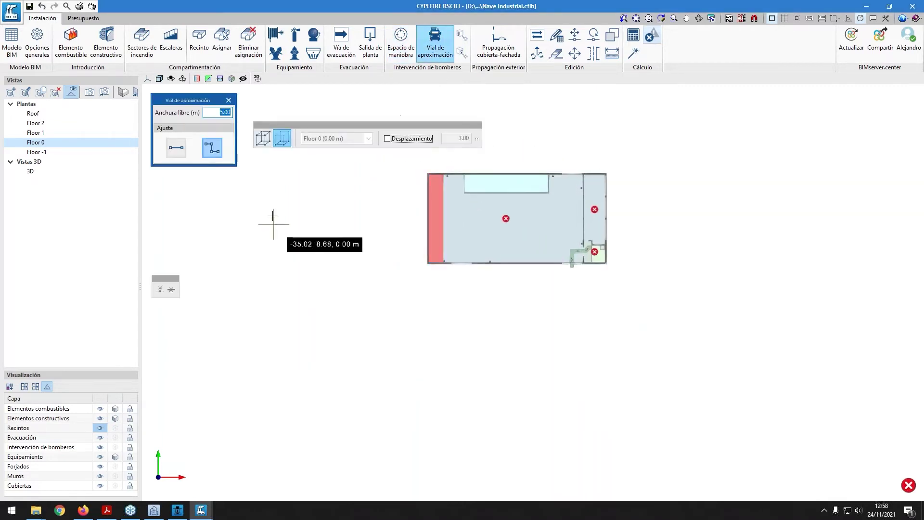
{"action": "middle_click_drag", "start_coordinate": [286, 191], "coordinate": [370, 258]}
{"action": "scroll", "coordinate": [371, 258], "scroll_direction": "down", "scroll_amount": 2}
{"action": "left_click", "coordinate": [296, 182]}
{"action": "left_click", "coordinate": [296, 278]}
{"action": "left_click", "coordinate": [341, 357]}
{"action": "left_click", "coordinate": [403, 381]}
{"action": "left_click", "coordinate": [467, 357]}
{"action": "right_click", "coordinate": [498, 377]}
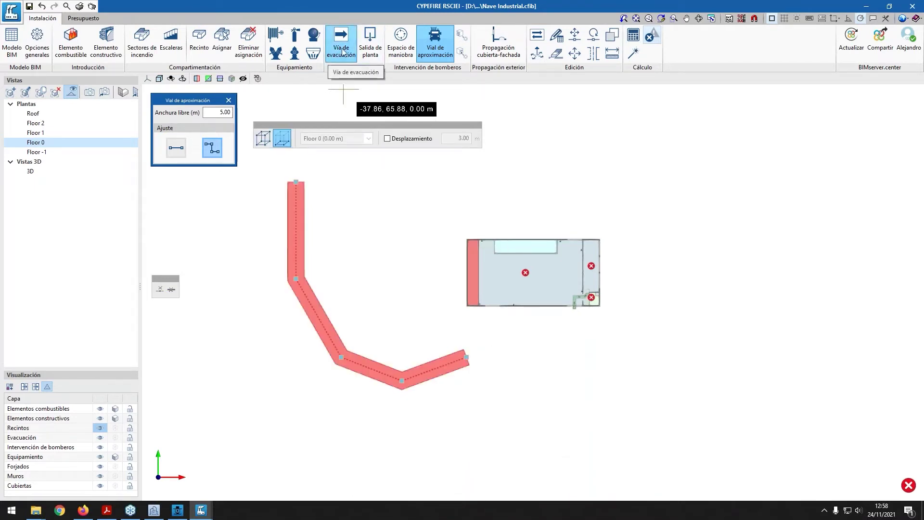
{"action": "left_click", "coordinate": [401, 44]}
{"action": "right_click", "coordinate": [492, 348]}
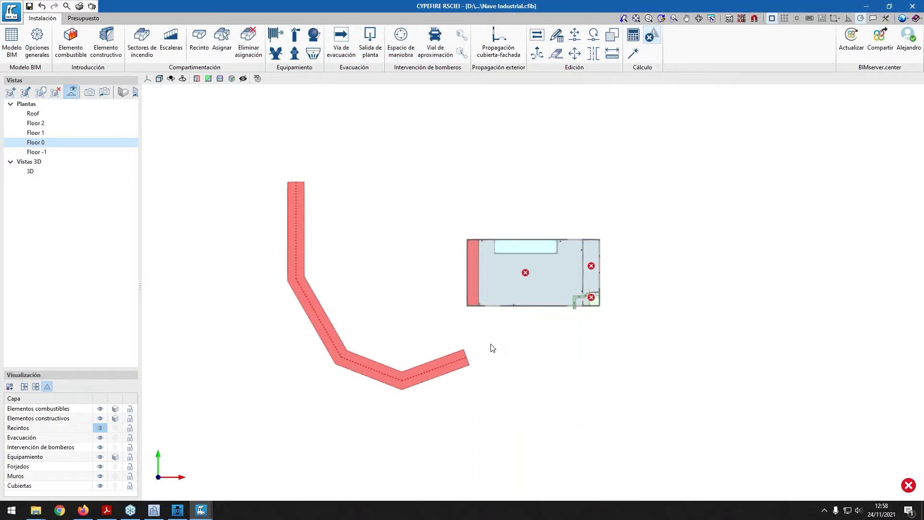
Place a straight 6.00 m wide manoeuvre space (Espacio de maniobra) parallel to the building's lower facade, about 8 m away, and review its checks
{"action": "left_click", "coordinate": [401, 44]}
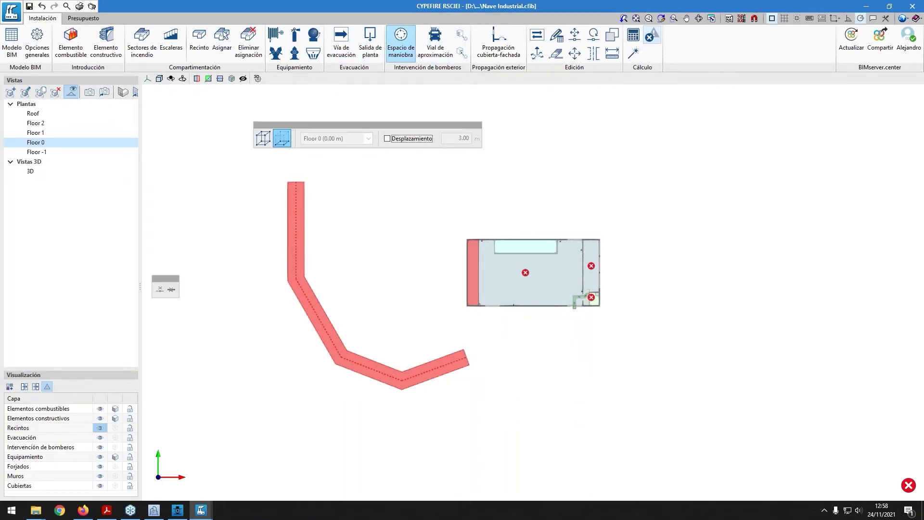
{"action": "left_click", "coordinate": [477, 344]}
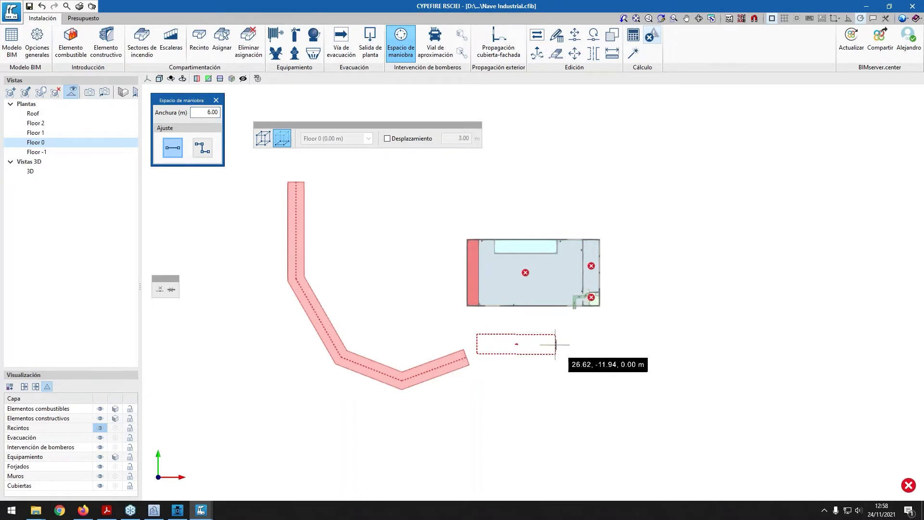
{"action": "left_click", "coordinate": [577, 346]}
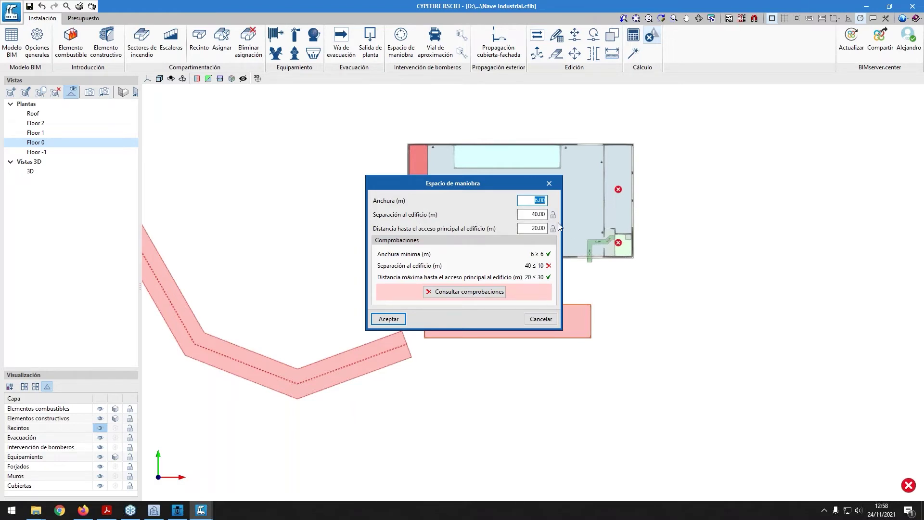
{"action": "key", "text": "Return"}
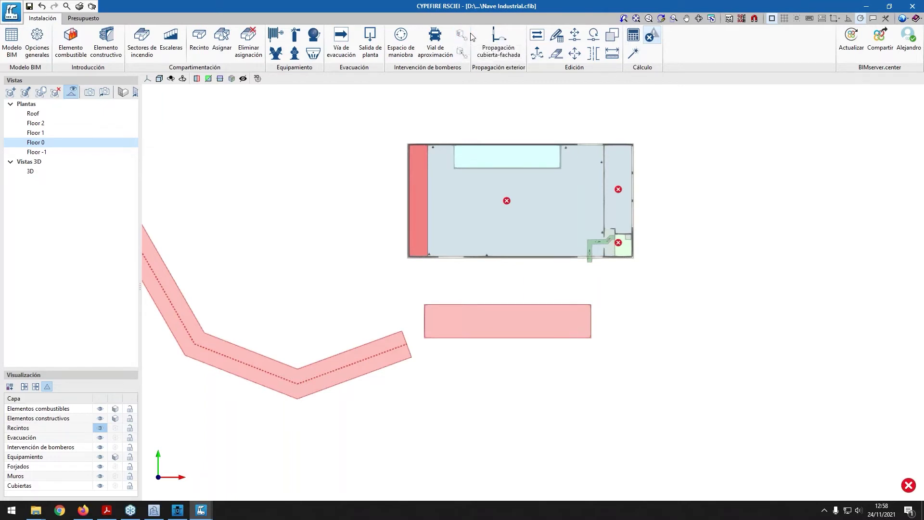
Draw the building separation line from the midpoint of the manoeuvre space's near edge perpendicular to the lower facade, using object snaps
{"action": "left_click", "coordinate": [463, 57]}
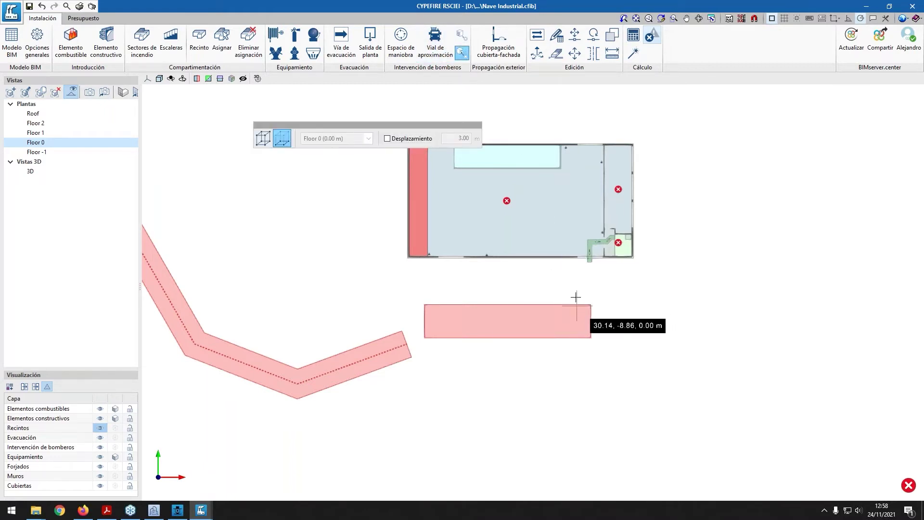
{"action": "scroll", "coordinate": [576, 307], "scroll_direction": "up", "scroll_amount": 2}
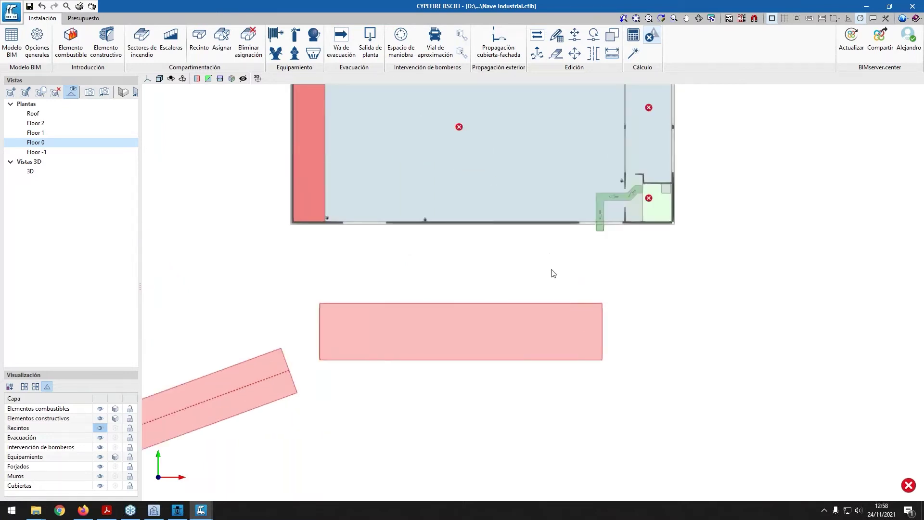
{"action": "left_click", "coordinate": [462, 35]}
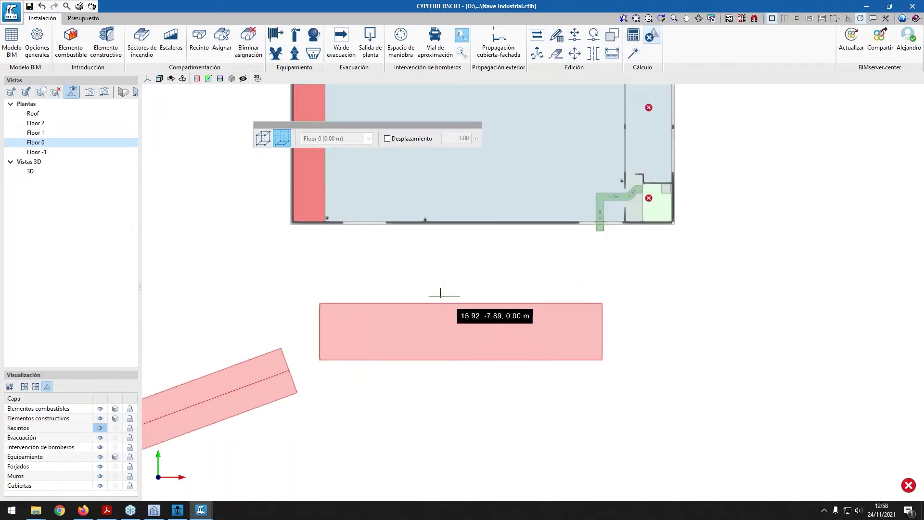
{"action": "left_click", "coordinate": [770, 19]}
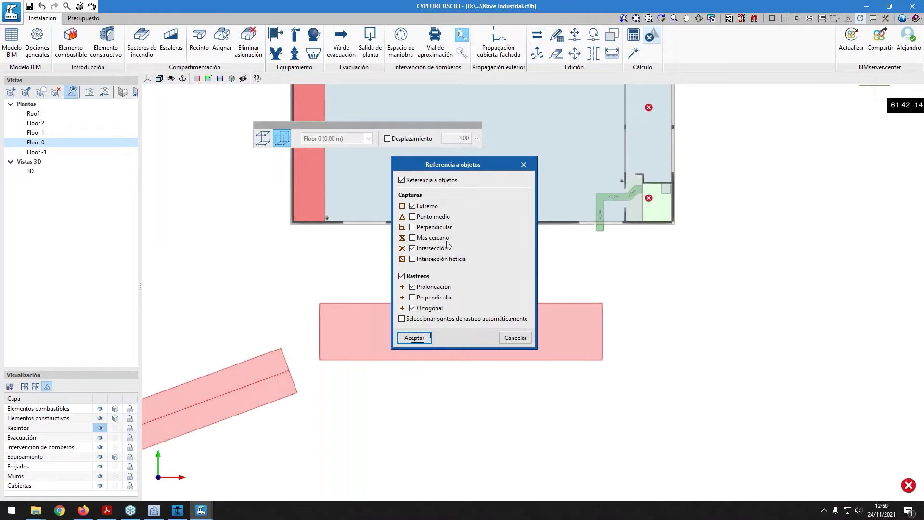
{"action": "left_click", "coordinate": [414, 337]}
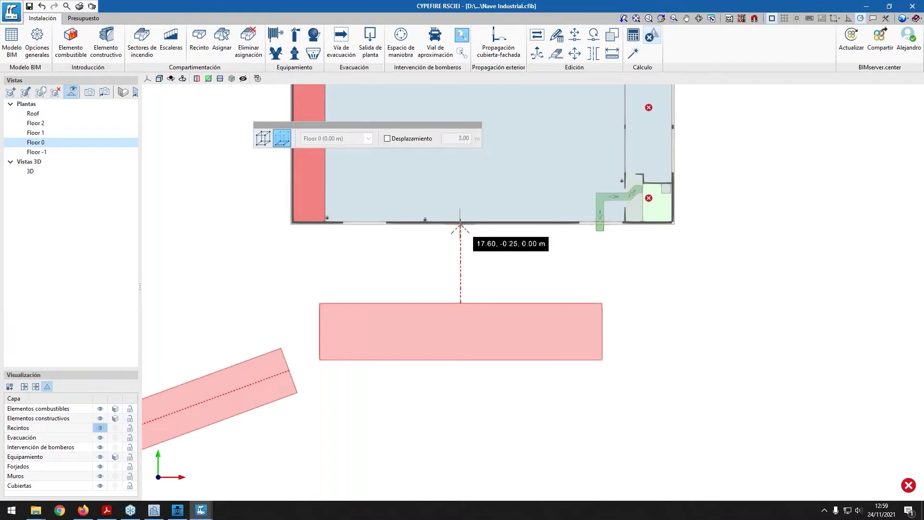
{"action": "left_click", "coordinate": [478, 189]}
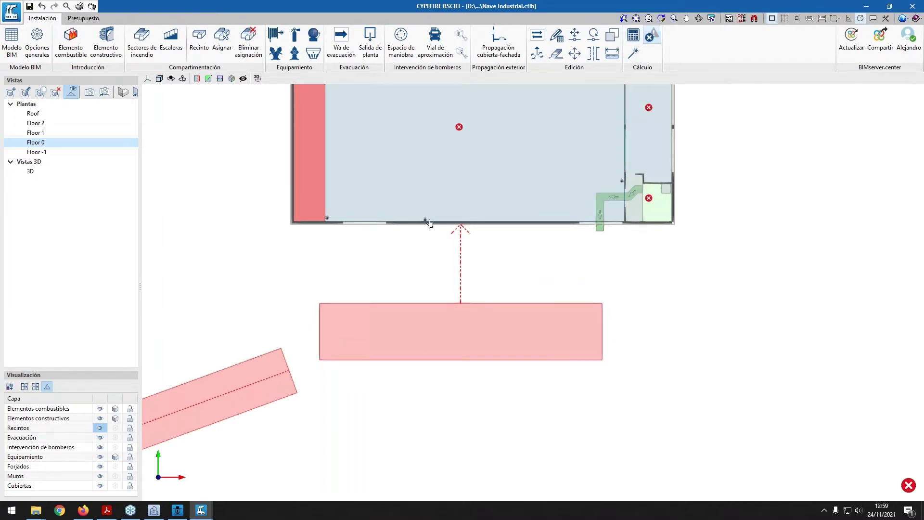
Check the manoeuvre space's separation from the building and its distance to the main access, without changing any values
{"action": "double_click", "coordinate": [439, 330]}
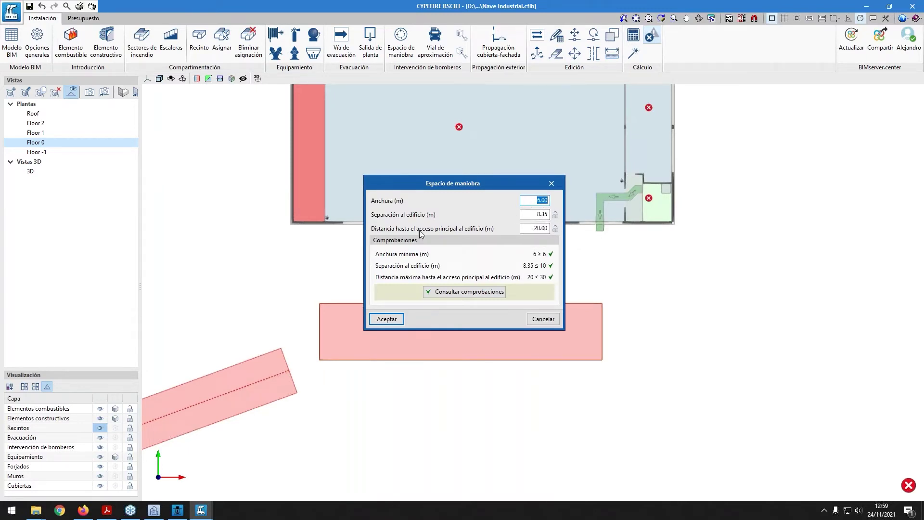
{"action": "key", "text": "Tab"}
{"action": "key", "text": "Tab"}
{"action": "key", "text": "Tab"}
{"action": "left_click", "coordinate": [558, 186]}
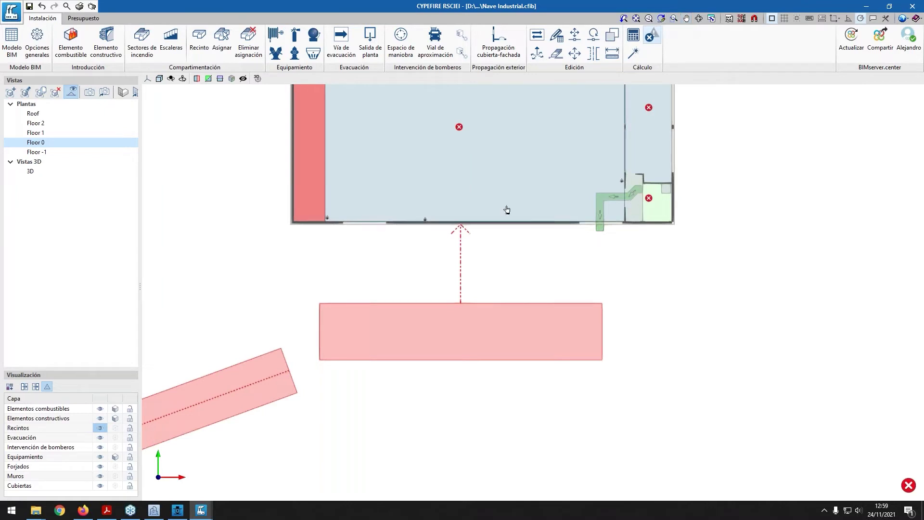
{"action": "scroll", "coordinate": [491, 209], "scroll_direction": "up", "scroll_amount": 1}
{"action": "scroll", "coordinate": [586, 161], "scroll_direction": "down", "scroll_amount": 2}
{"action": "middle_click_drag", "start_coordinate": [587, 160], "coordinate": [474, 258]}
{"action": "scroll", "coordinate": [475, 258], "scroll_direction": "up", "scroll_amount": 1}
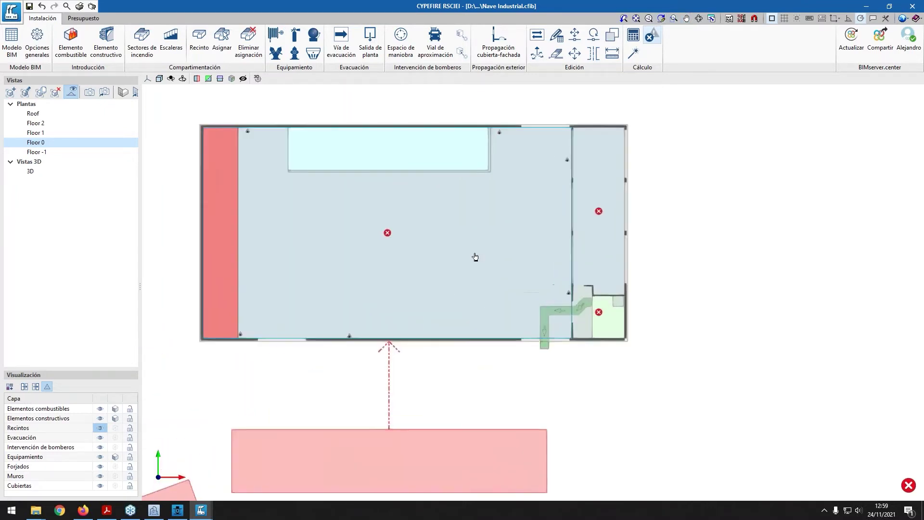
Generate the Compartimentación report and examine its fire sector data and the equipment requirements for Establecimiento_1
{"action": "left_click", "coordinate": [80, 7]}
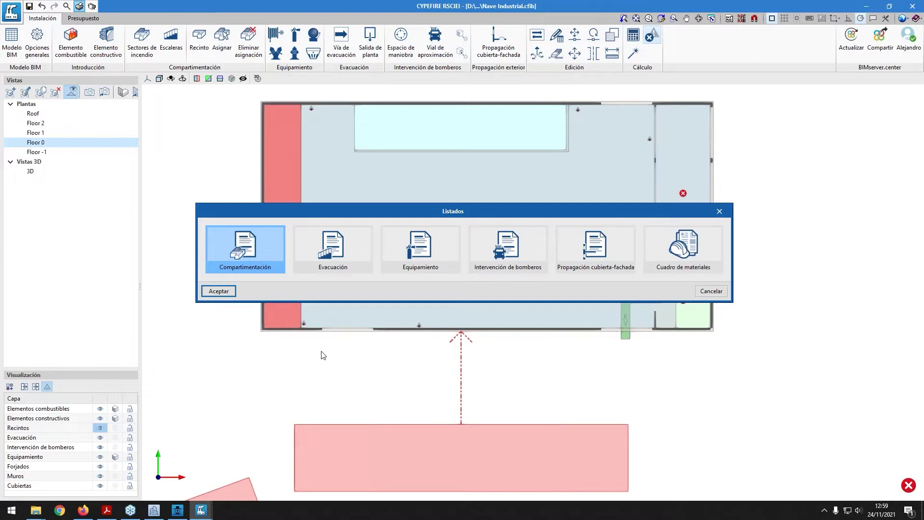
{"action": "left_click", "coordinate": [420, 248]}
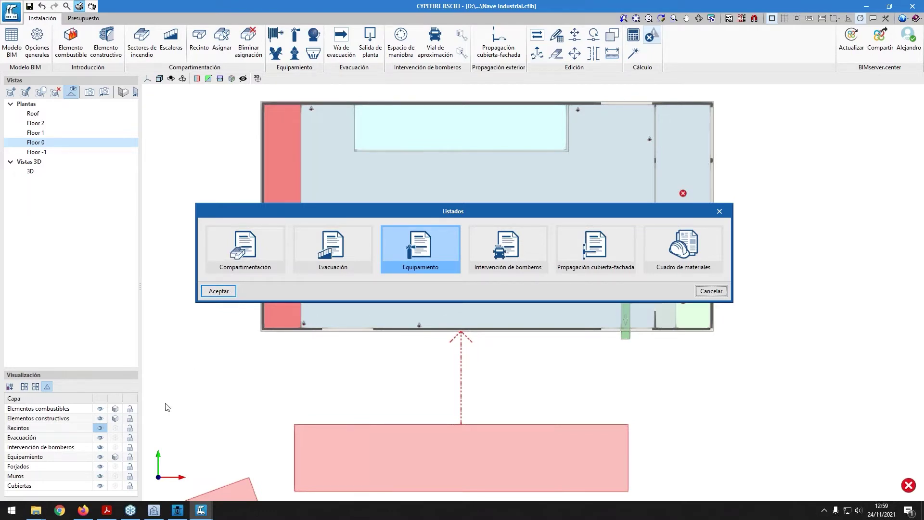
{"action": "left_click", "coordinate": [257, 243]}
{"action": "left_click", "coordinate": [220, 291]}
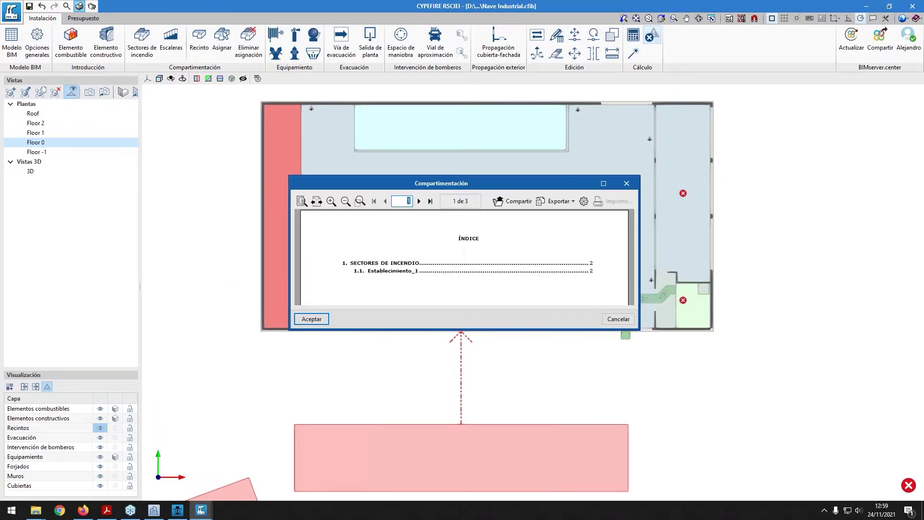
{"action": "scroll", "coordinate": [380, 279], "scroll_direction": "down", "scroll_amount": 5}
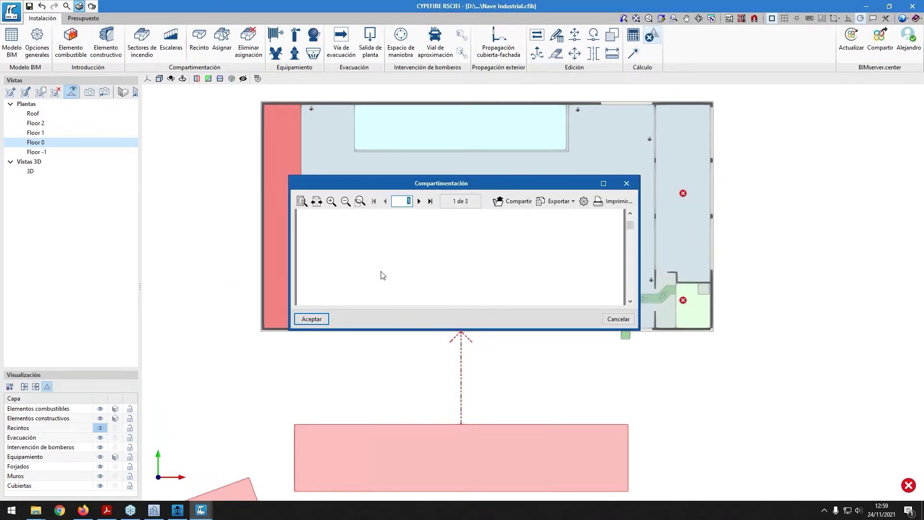
{"action": "left_click_drag", "start_coordinate": [494, 187], "coordinate": [495, 120]}
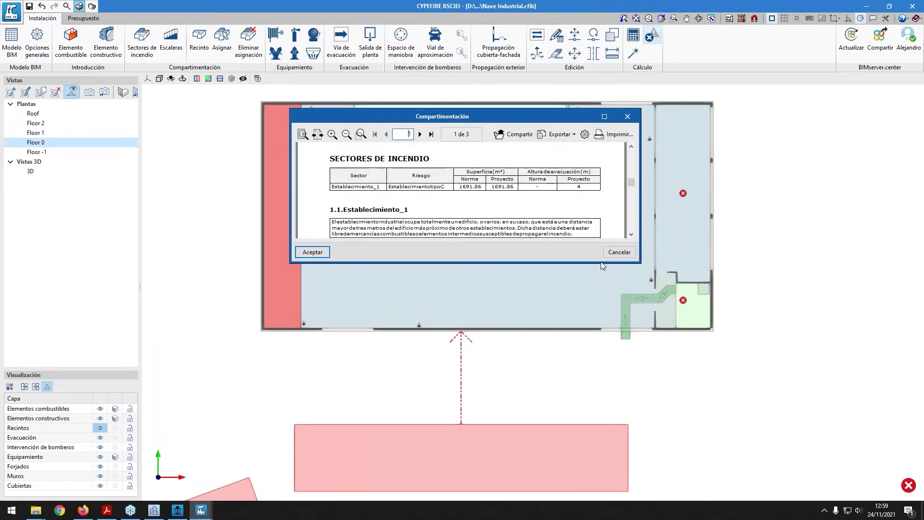
{"action": "left_click_drag", "start_coordinate": [601, 262], "coordinate": [601, 501]}
{"action": "scroll", "coordinate": [477, 303], "scroll_direction": "down", "scroll_amount": 10}
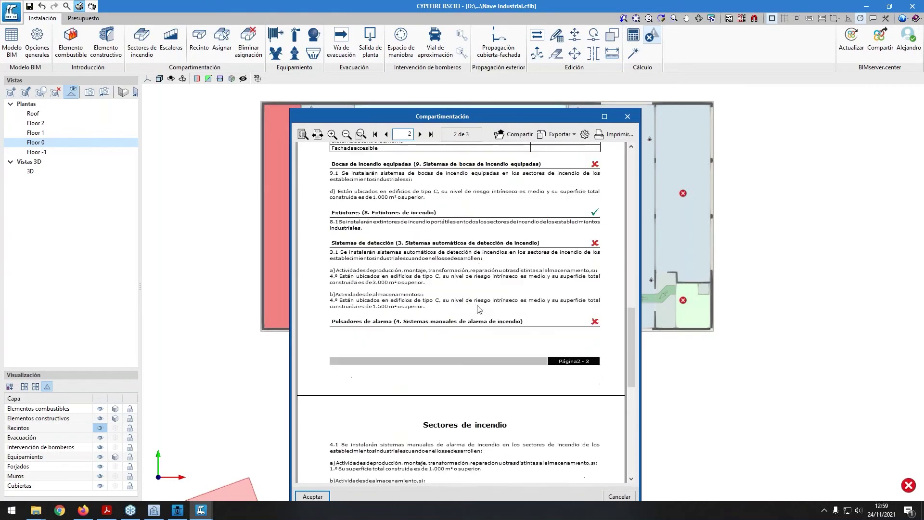
{"action": "scroll", "coordinate": [479, 305], "scroll_direction": "up", "scroll_amount": 10}
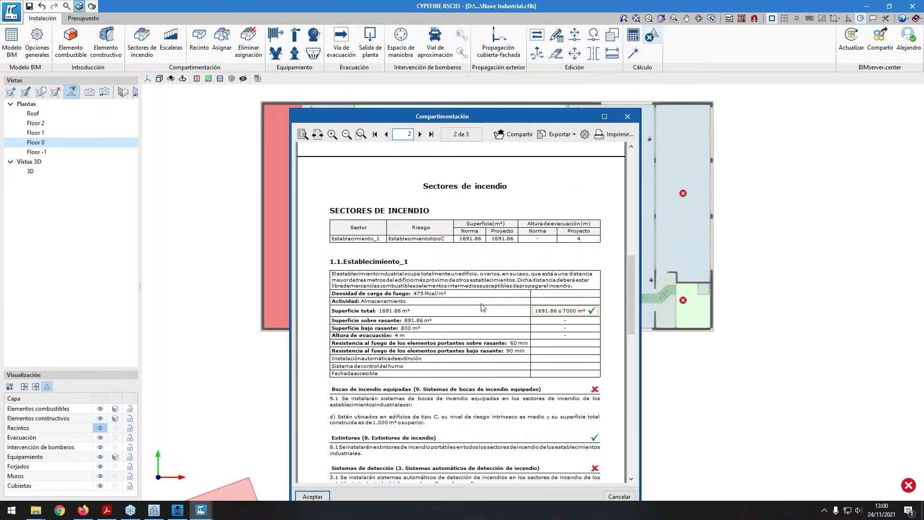
{"action": "key", "text": "Escape"}
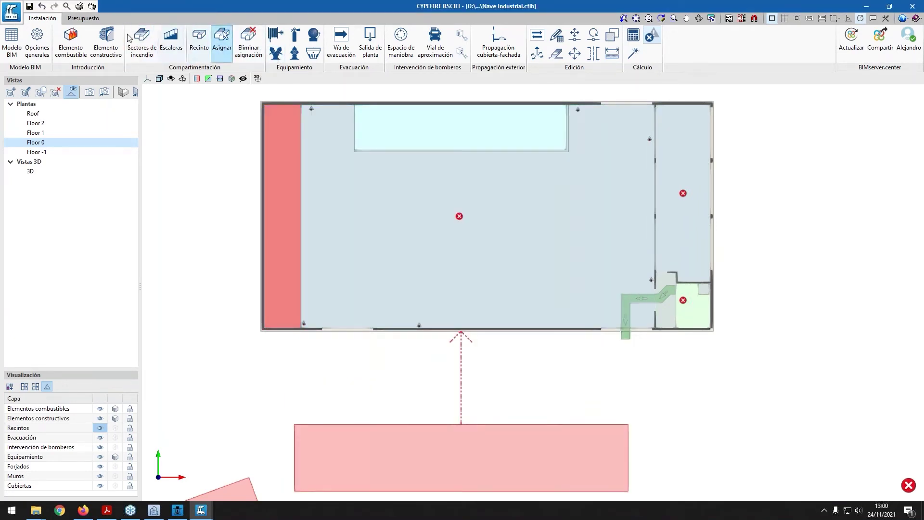
Generate the Evacuación report and examine the occupancy, exit and route table and the checks of the unprotected stair
{"action": "left_click", "coordinate": [199, 79]}
{"action": "left_click", "coordinate": [527, 245]}
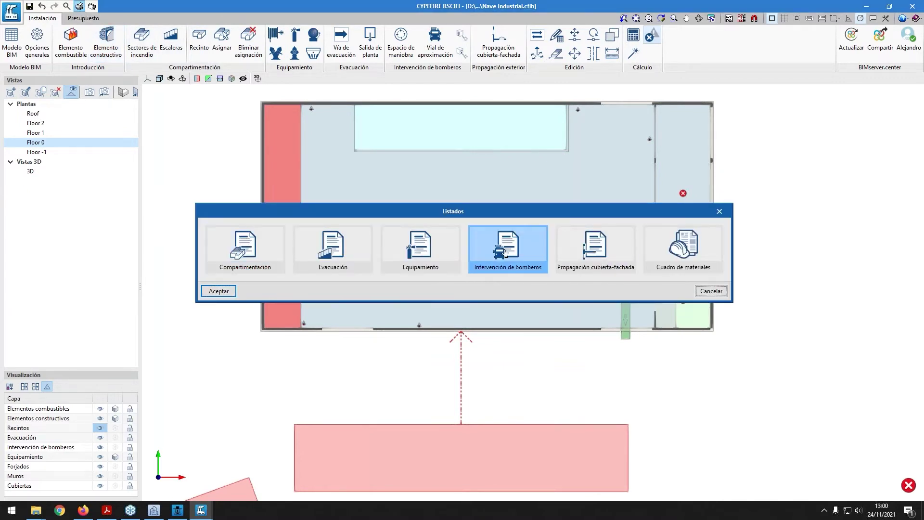
{"action": "left_click", "coordinate": [327, 255]}
{"action": "left_click", "coordinate": [218, 290]}
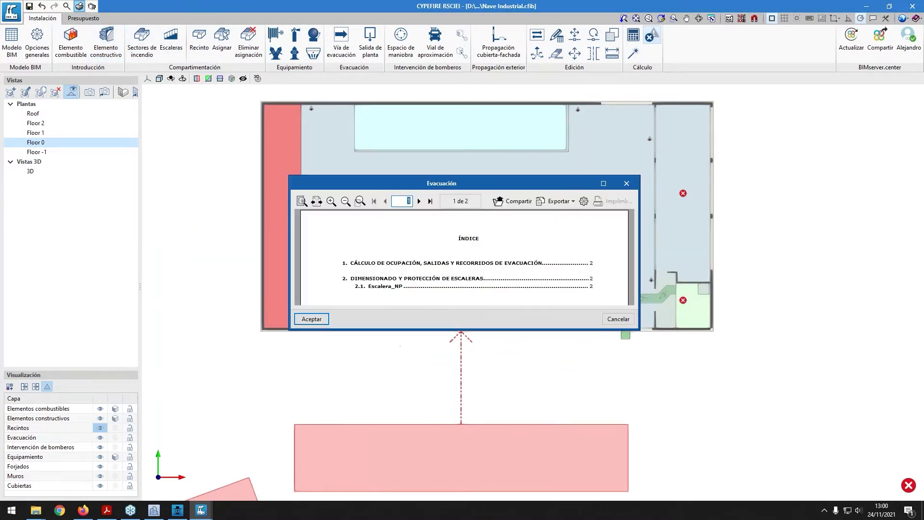
{"action": "scroll", "coordinate": [410, 266], "scroll_direction": "down", "scroll_amount": 5}
{"action": "scroll", "coordinate": [407, 261], "scroll_direction": "down", "scroll_amount": 3}
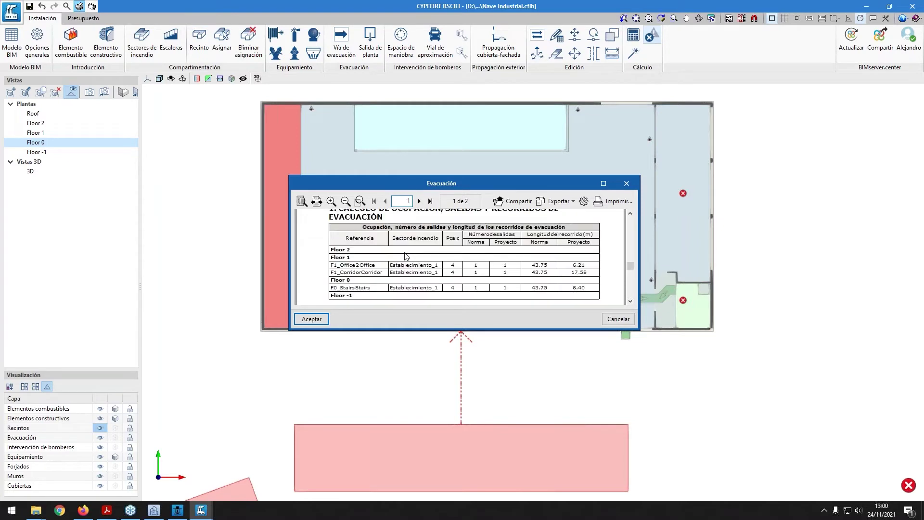
{"action": "scroll", "coordinate": [407, 256], "scroll_direction": "up", "scroll_amount": 1}
{"action": "scroll", "coordinate": [404, 255], "scroll_direction": "down", "scroll_amount": 10}
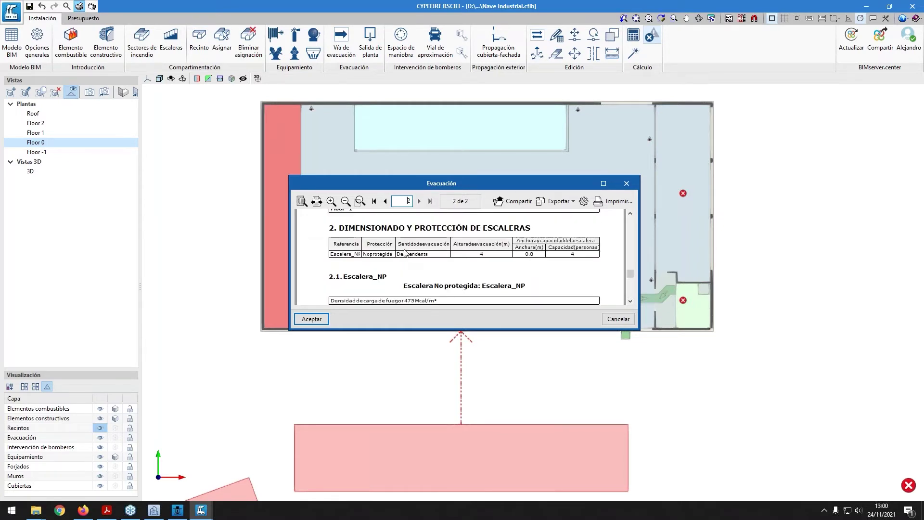
{"action": "scroll", "coordinate": [400, 251], "scroll_direction": "down", "scroll_amount": 2}
{"action": "scroll", "coordinate": [382, 283], "scroll_direction": "up", "scroll_amount": 5}
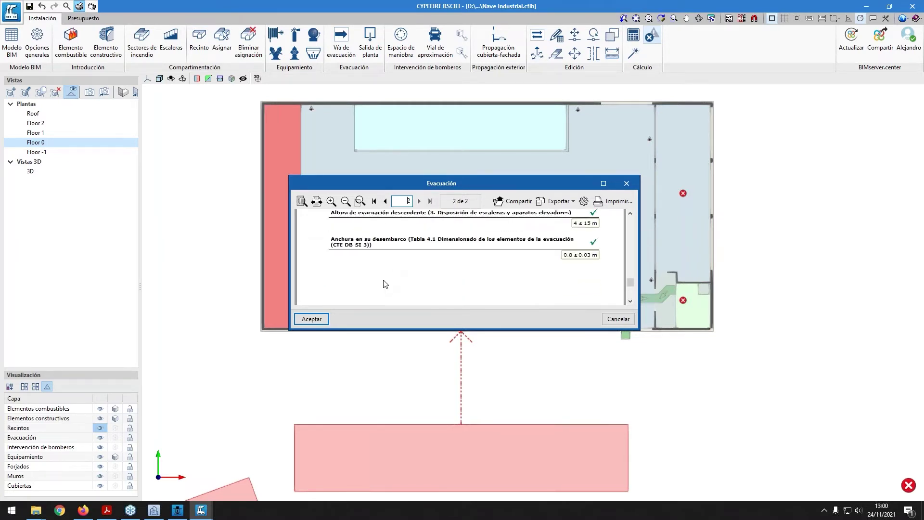
{"action": "scroll", "coordinate": [380, 296], "scroll_direction": "down", "scroll_amount": 1}
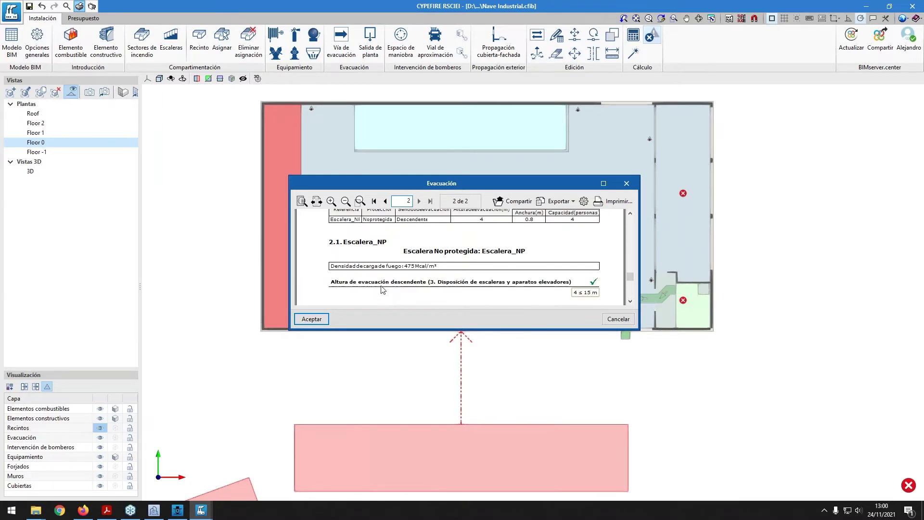
{"action": "scroll", "coordinate": [429, 297], "scroll_direction": "down", "scroll_amount": 1}
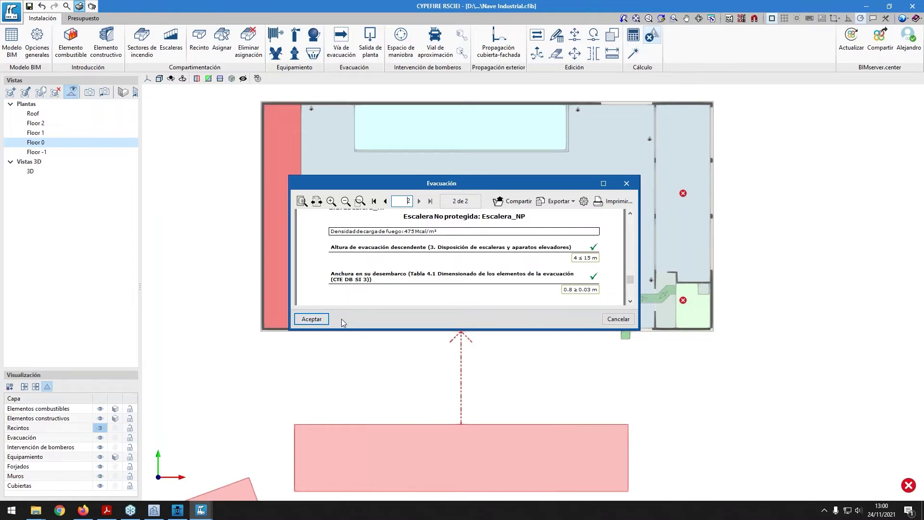
{"action": "left_click", "coordinate": [312, 319]}
Review the options for sharing the results and reports with the BIMserver.center project, without sharing anything
{"action": "left_click", "coordinate": [551, 330]}
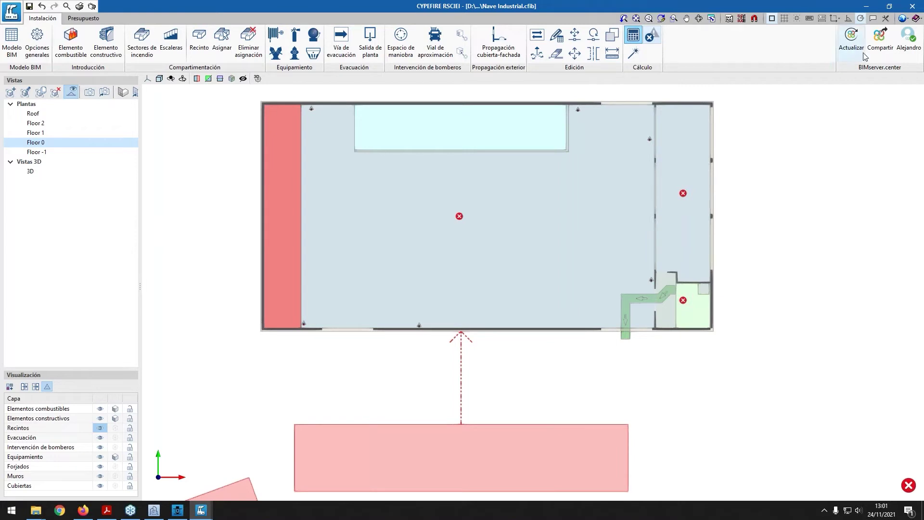
{"action": "left_click", "coordinate": [881, 41]}
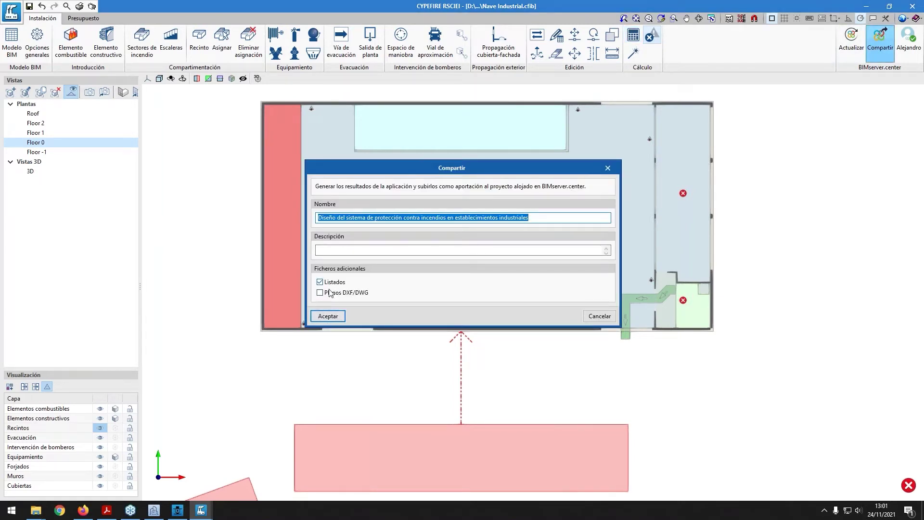
{"action": "left_click", "coordinate": [600, 316]}
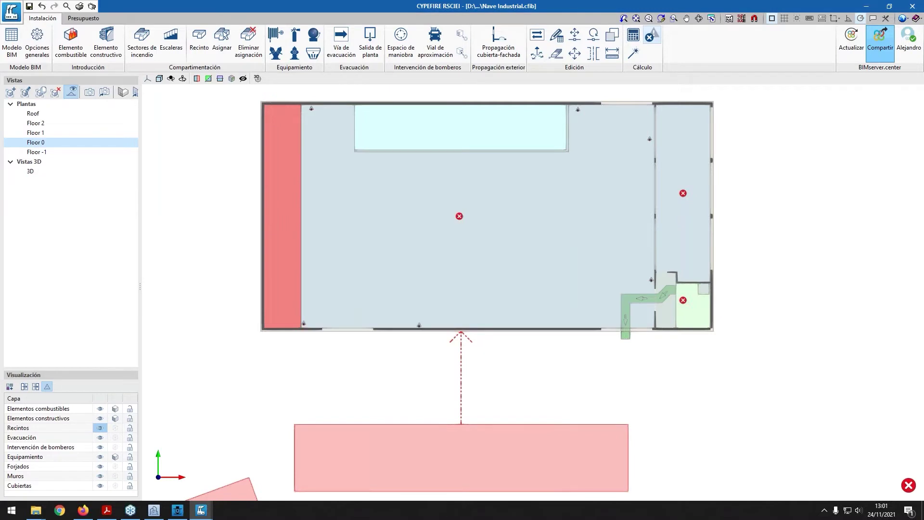
Define a floor plan drawing with the reference Planos that includes only the Floor 0 level
{"action": "left_click", "coordinate": [92, 6]}
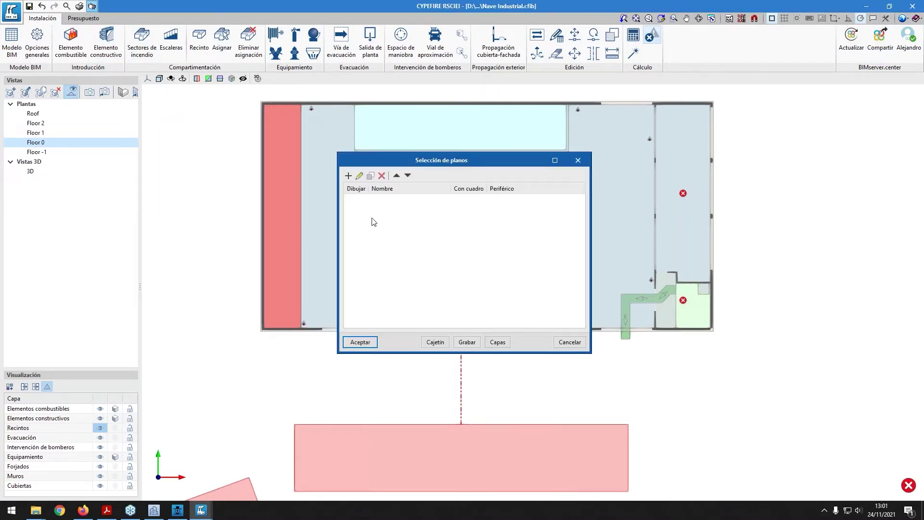
{"action": "left_click", "coordinate": [348, 176]}
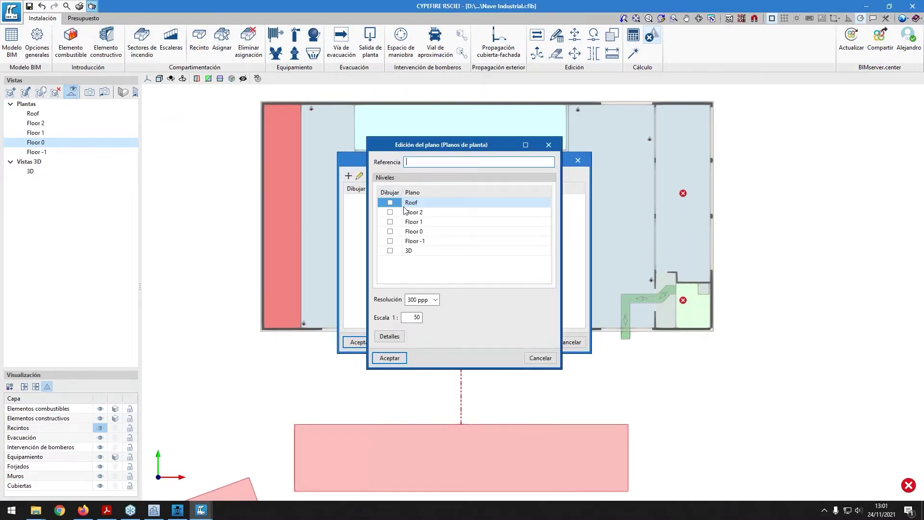
{"action": "type", "text": "Planos"}
{"action": "left_click", "coordinate": [390, 233]}
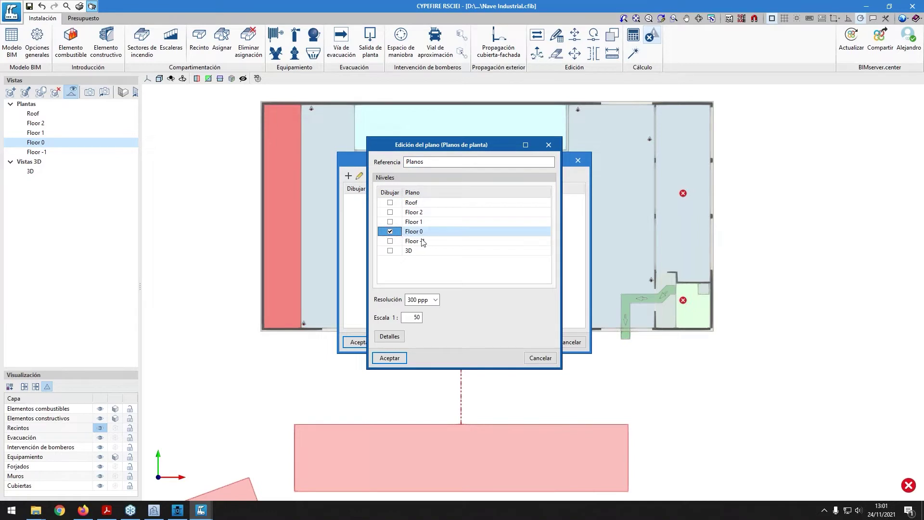
{"action": "left_click", "coordinate": [389, 358]}
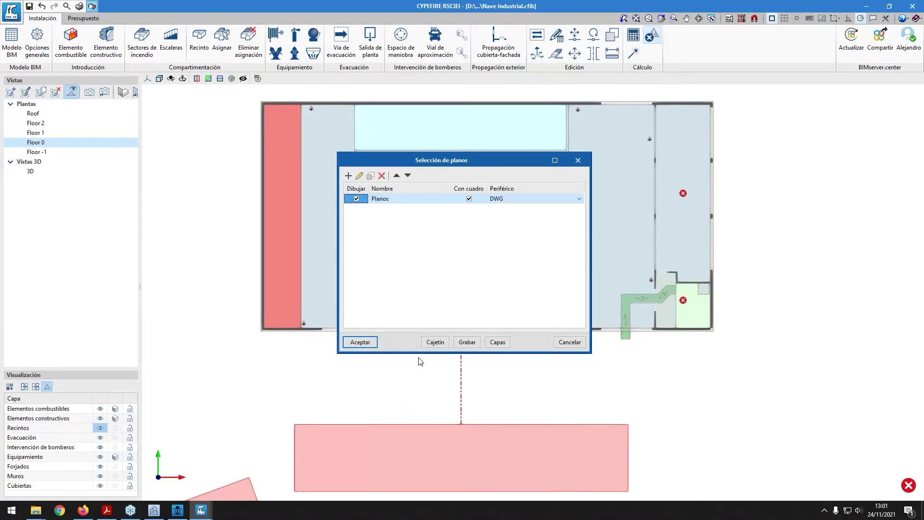
Generate the Planos sheet keeping the previous composition, and show the Floor 0 drawing in detail to examine its extinguisher symbols
{"action": "left_click", "coordinate": [373, 344]}
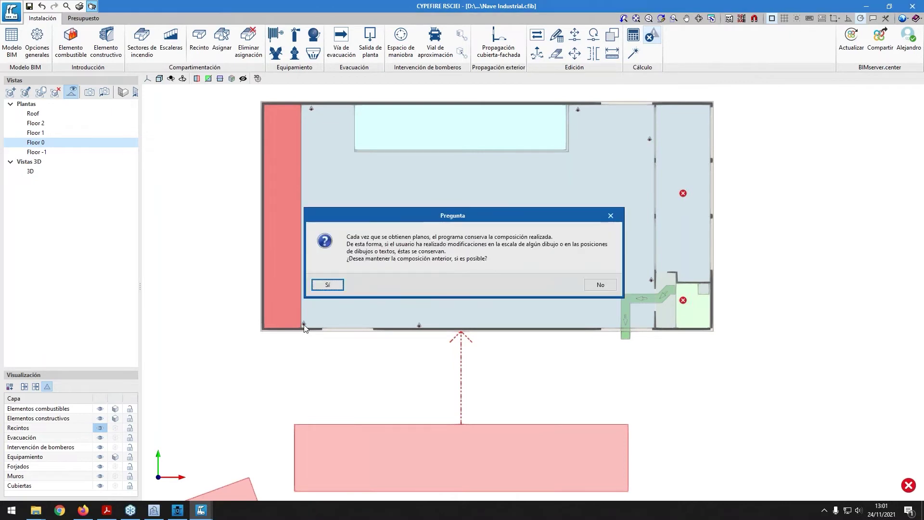
{"action": "left_click", "coordinate": [328, 285]}
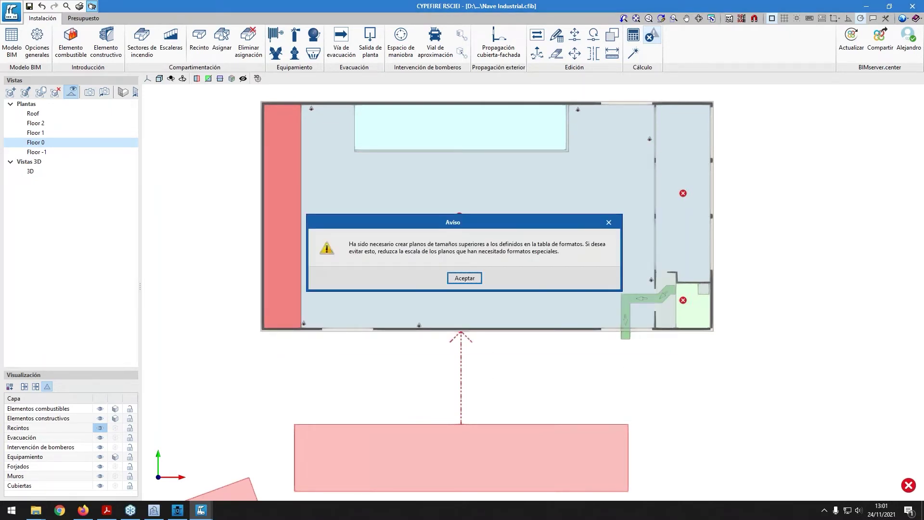
{"action": "key", "text": "Return"}
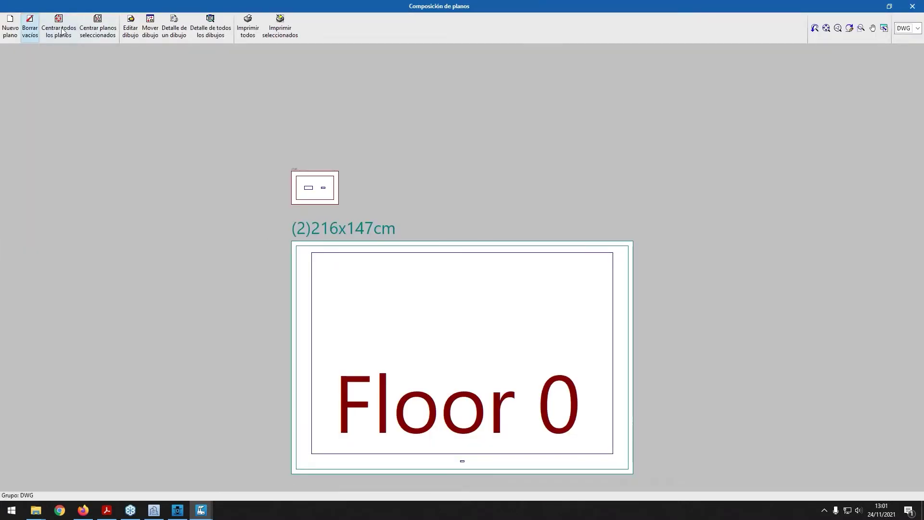
{"action": "left_click", "coordinate": [174, 29]}
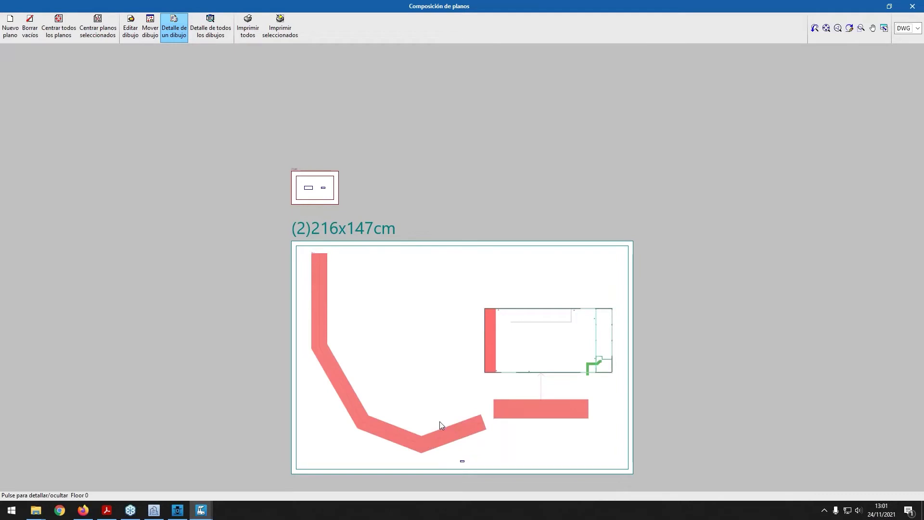
{"action": "left_click", "coordinate": [454, 453]}
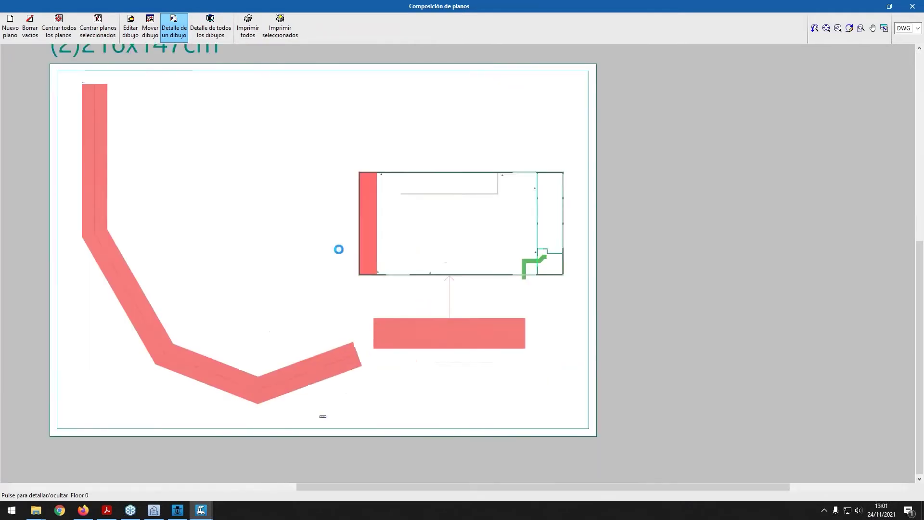
{"action": "scroll", "coordinate": [366, 260], "scroll_direction": "up", "scroll_amount": 3}
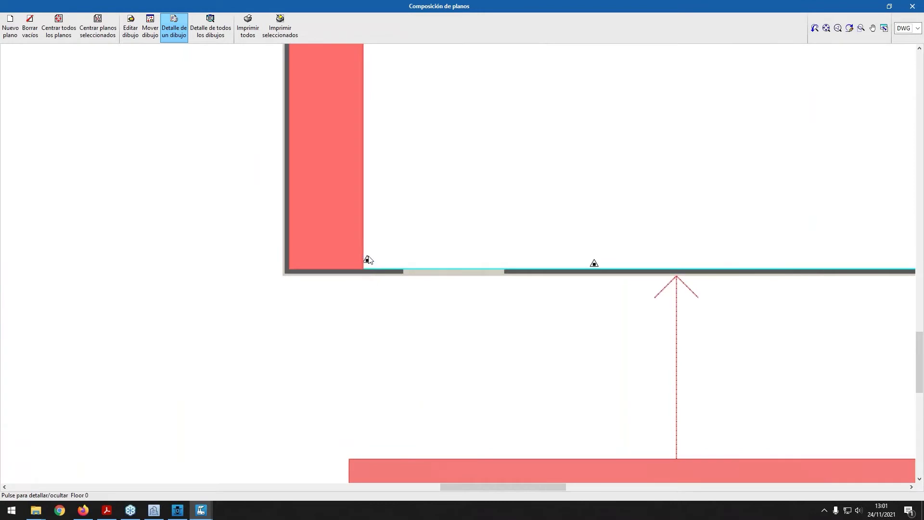
{"action": "scroll", "coordinate": [609, 263], "scroll_direction": "up", "scroll_amount": 1}
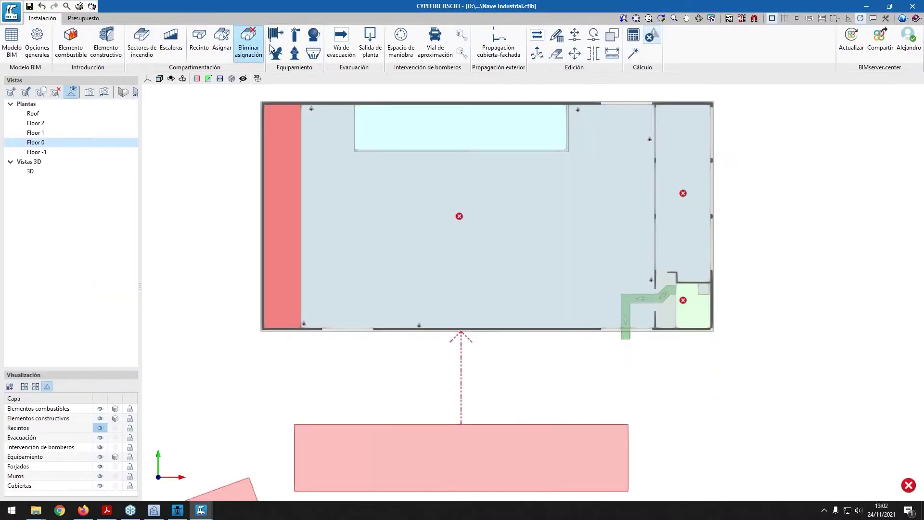
Load the Nieve carbónica CO2 preset for a new extinguisher and choose the baseline triangle symbol with the crossed circle
{"action": "left_click", "coordinate": [295, 35]}
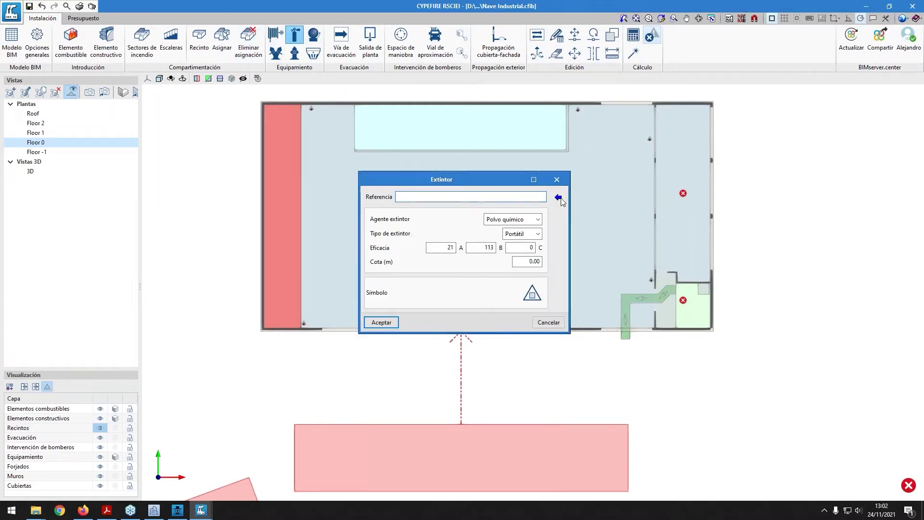
{"action": "left_click", "coordinate": [559, 197]}
{"action": "left_click", "coordinate": [342, 203]}
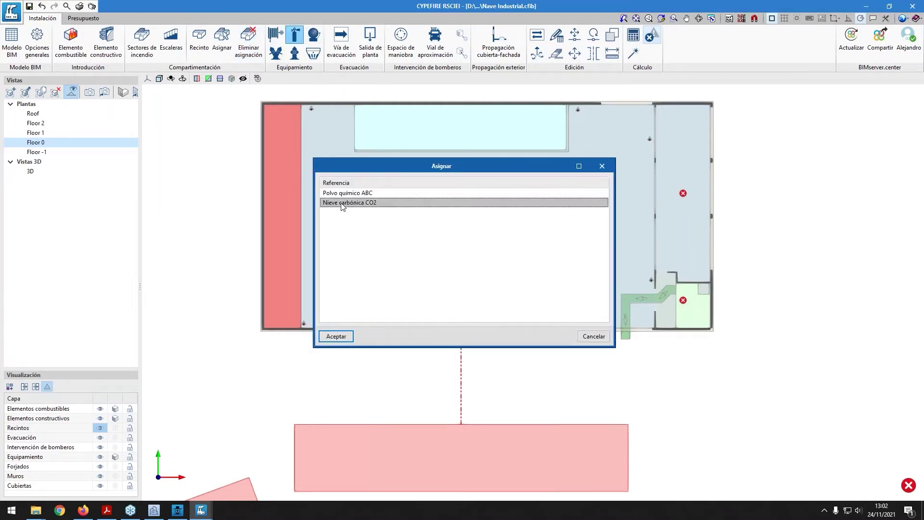
{"action": "left_click", "coordinate": [337, 336]}
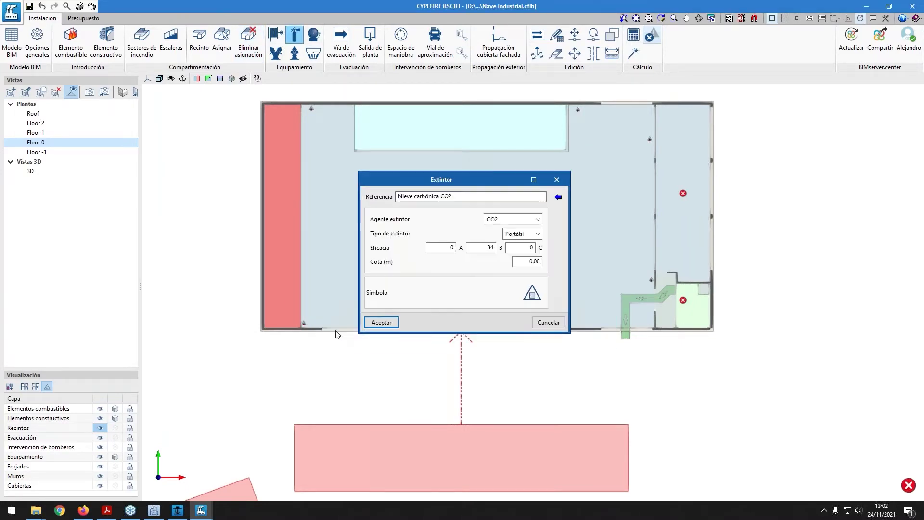
{"action": "left_click", "coordinate": [532, 296]}
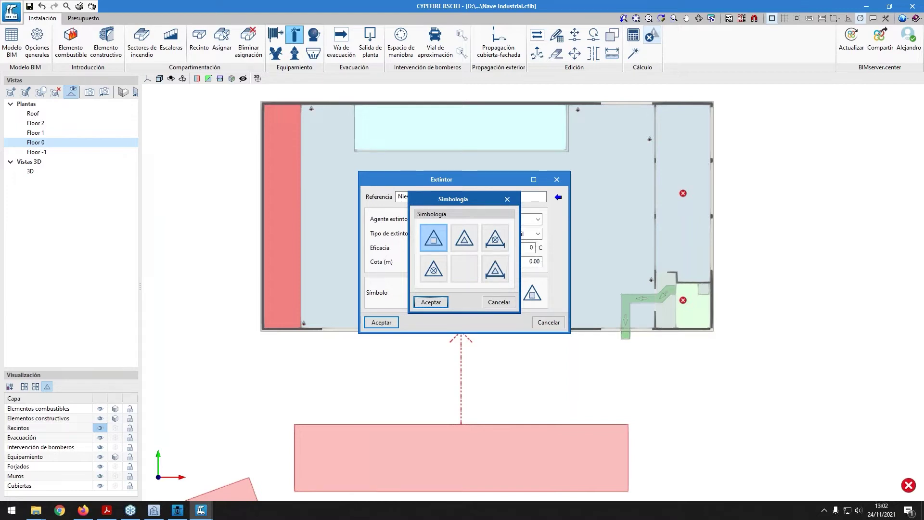
{"action": "left_click", "coordinate": [497, 249]}
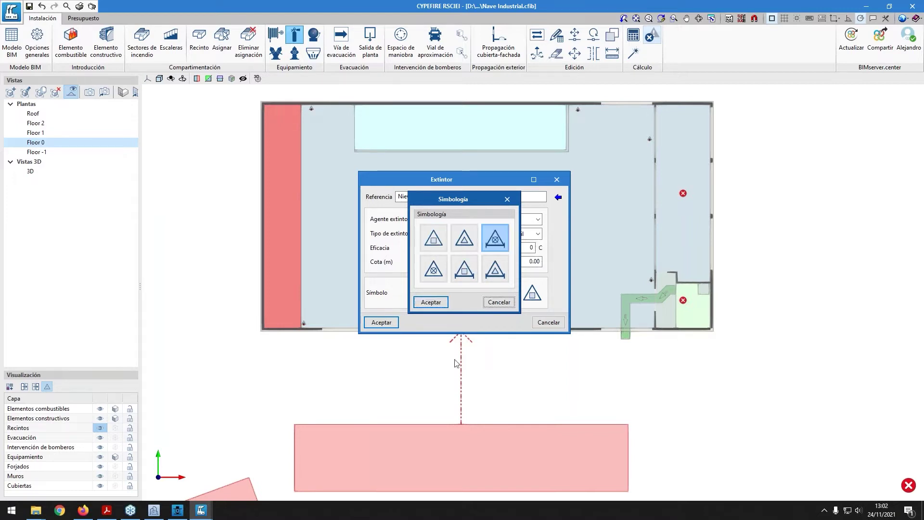
{"action": "left_click", "coordinate": [431, 302]}
Set the extinguisher's agent to Agua pulverizada and its type to Con carro, without placing it in the model
{"action": "left_click", "coordinate": [515, 220]}
{"action": "left_click", "coordinate": [514, 244]}
{"action": "left_click", "coordinate": [524, 234]}
{"action": "left_click", "coordinate": [524, 255]}
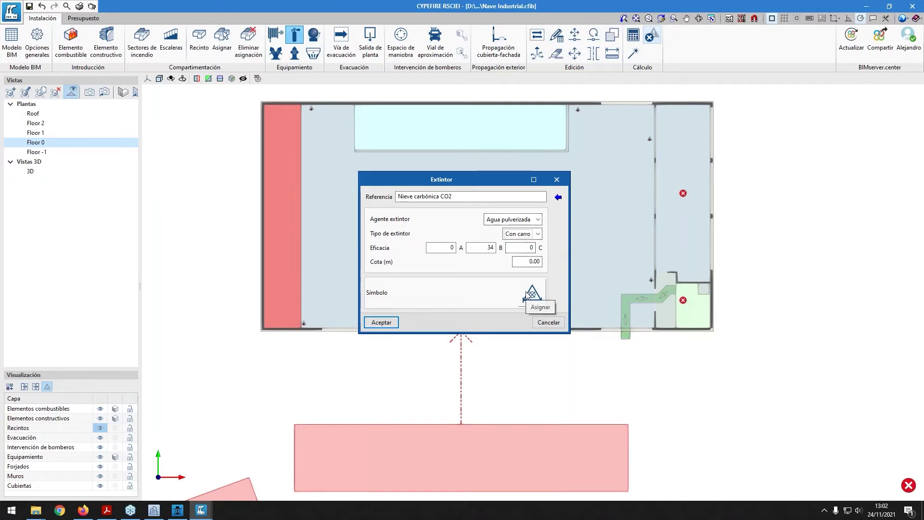
{"action": "key", "text": "Return"}
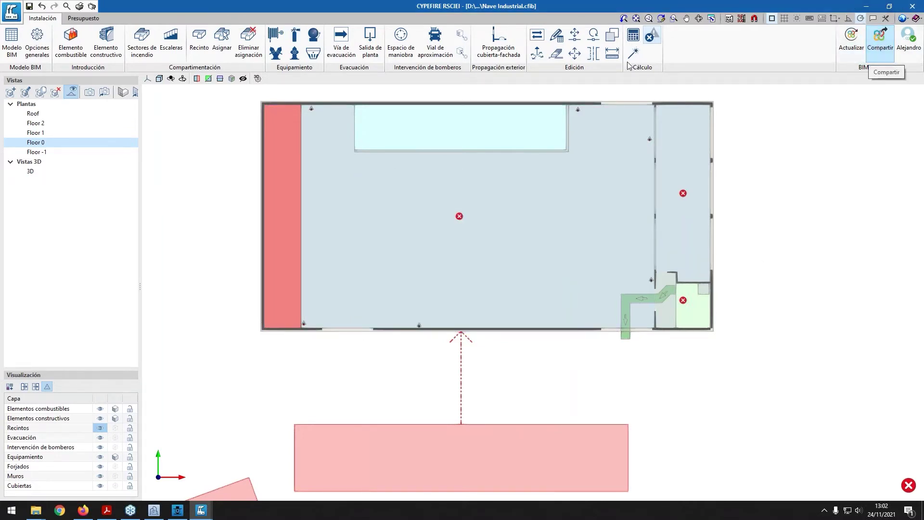
Share the fire protection design results with the BIMserver.center project, including the reports
{"action": "left_click", "coordinate": [879, 48]}
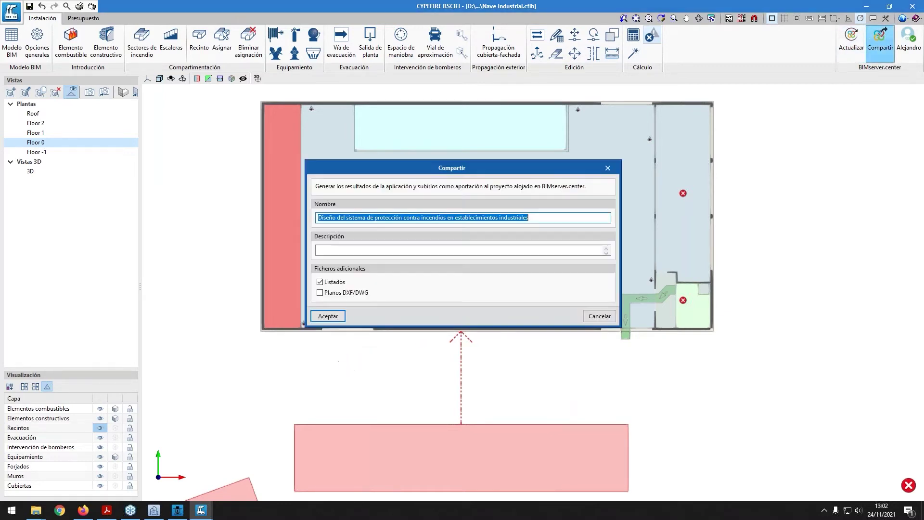
{"action": "left_click", "coordinate": [331, 317]}
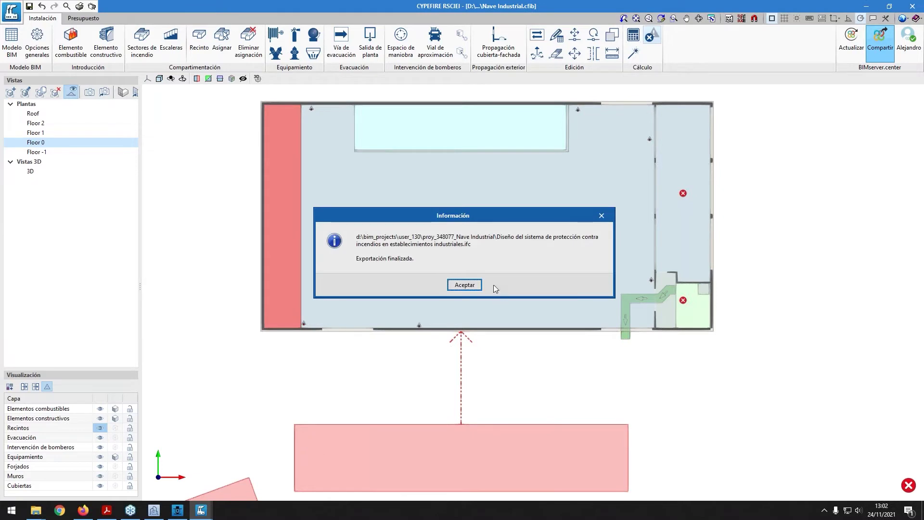
{"action": "left_click", "coordinate": [467, 287]}
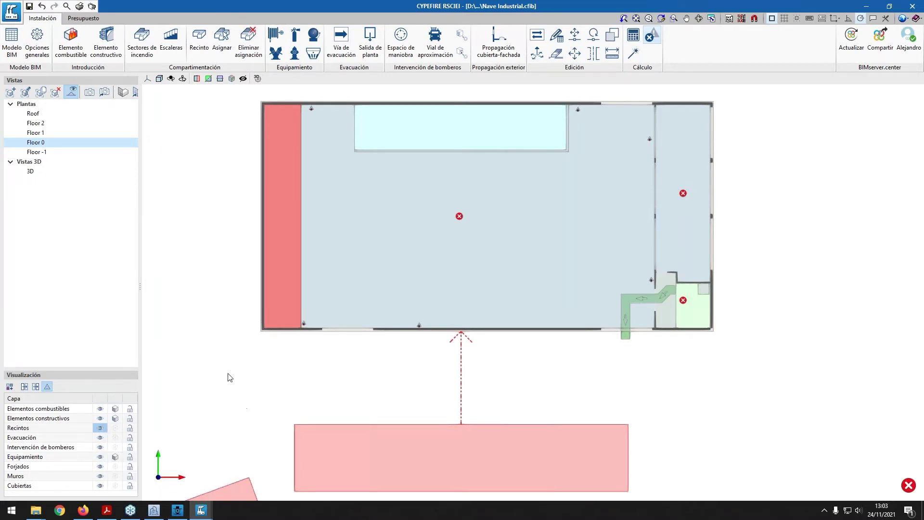
Switch to the Nave Industrial project page in Firefox and check the upload progress in the BIMserver.center synchronisation tool
{"action": "middle_click_drag", "start_coordinate": [235, 354], "coordinate": [240, 361]}
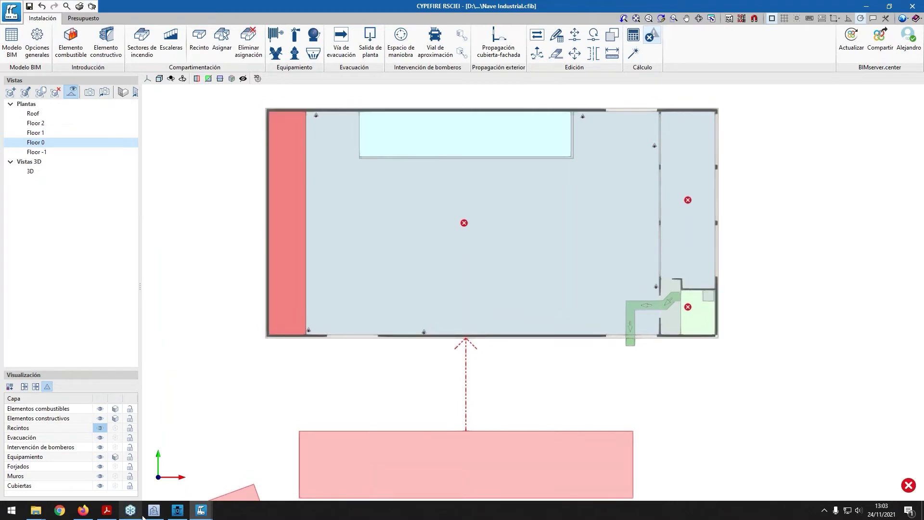
{"action": "left_click", "coordinate": [83, 511]}
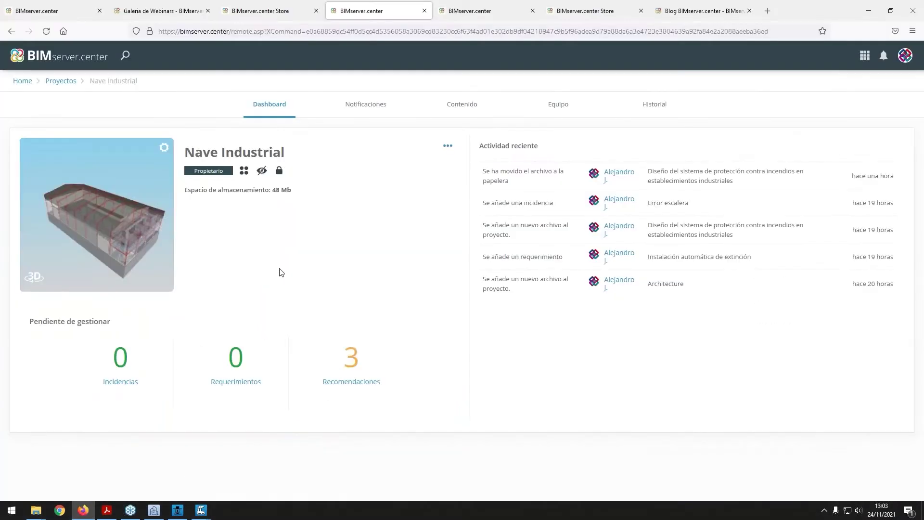
{"action": "left_click", "coordinate": [824, 511]}
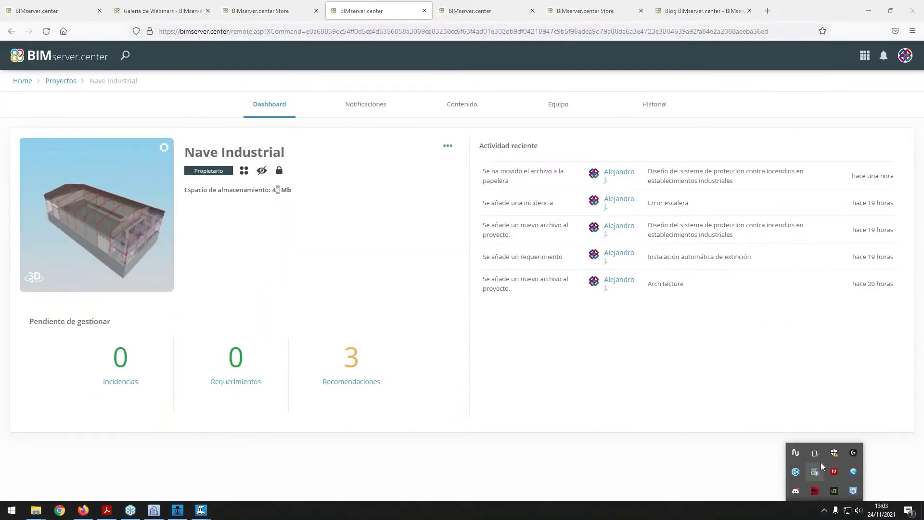
{"action": "left_click", "coordinate": [814, 472]}
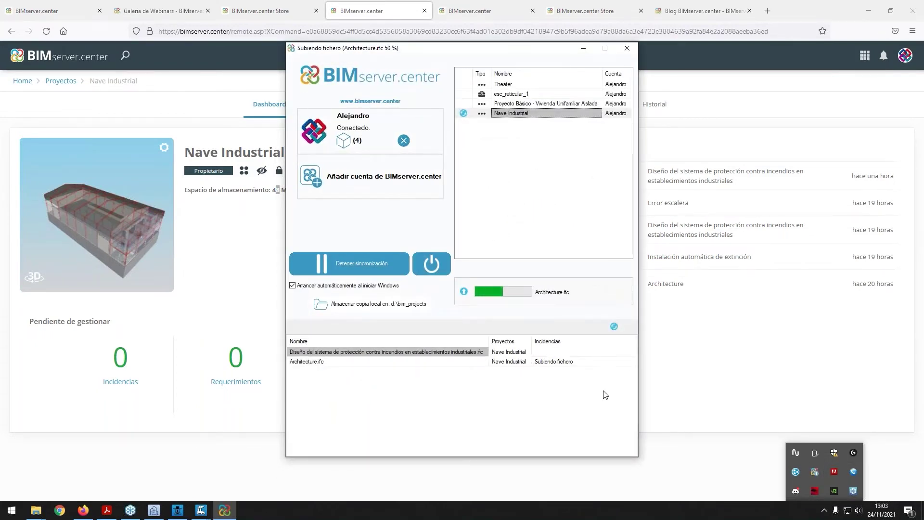
{"action": "left_click", "coordinate": [697, 454]}
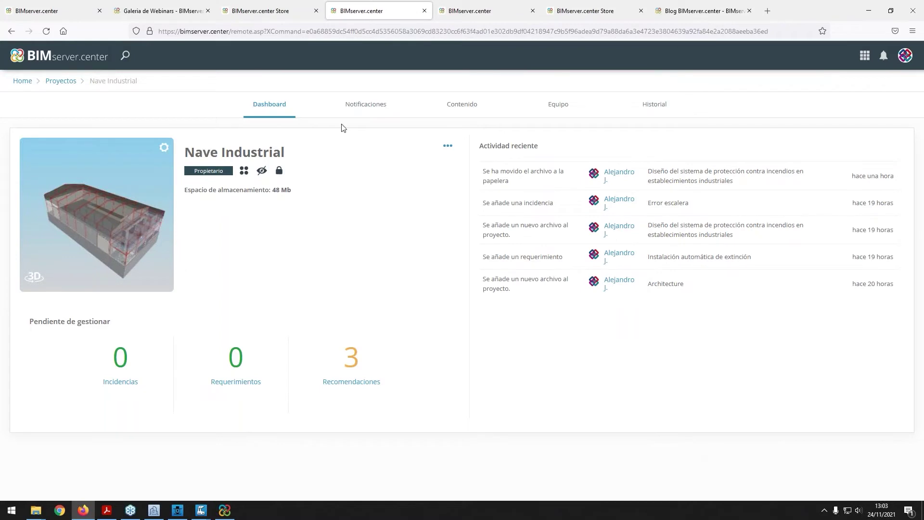
In the project's notifications, start a new incident titled "Error puertas" that refers to the Architecture contribution
{"action": "left_click", "coordinate": [370, 108]}
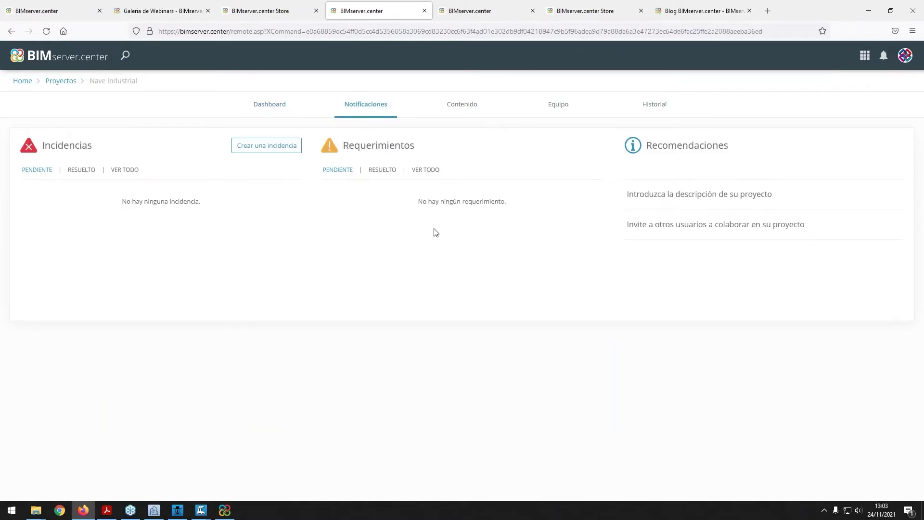
{"action": "left_click", "coordinate": [220, 509]}
{"action": "mouse_move", "coordinate": [185, 512]}
{"action": "left_click", "coordinate": [253, 146]}
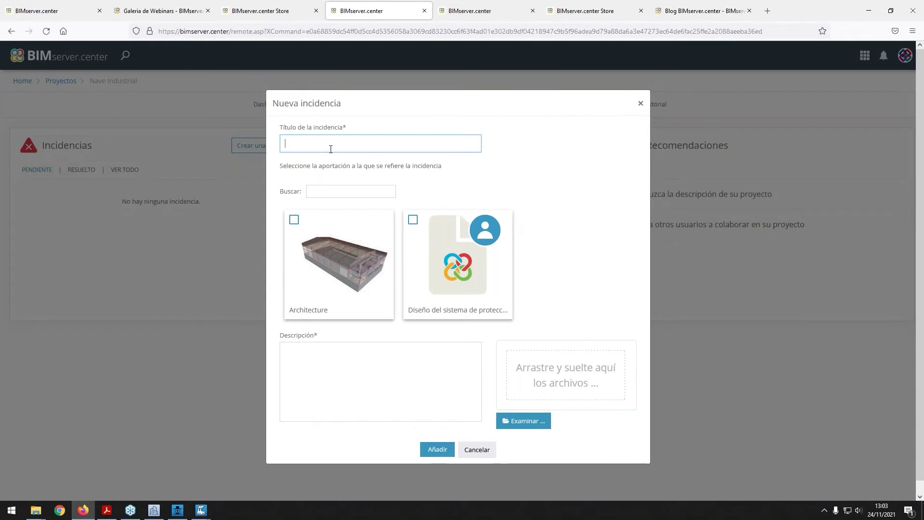
{"action": "left_click", "coordinate": [295, 221]}
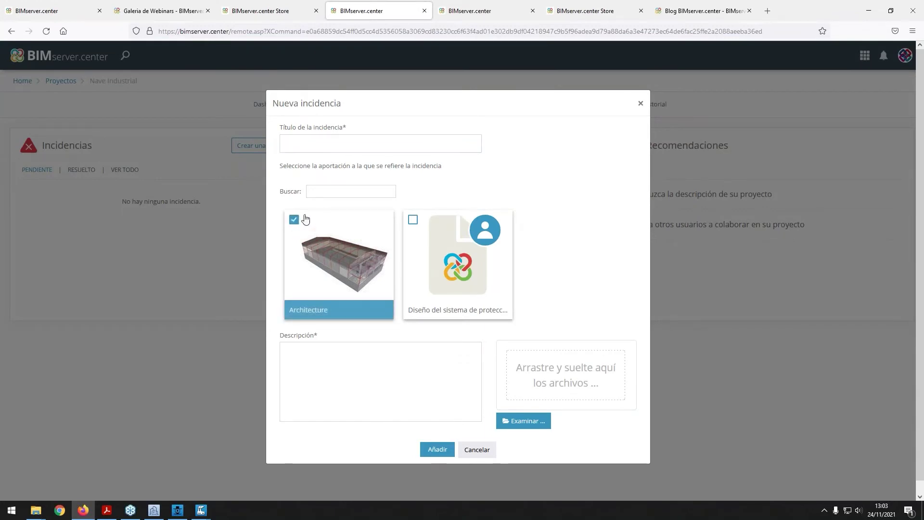
{"action": "left_click", "coordinate": [323, 148]}
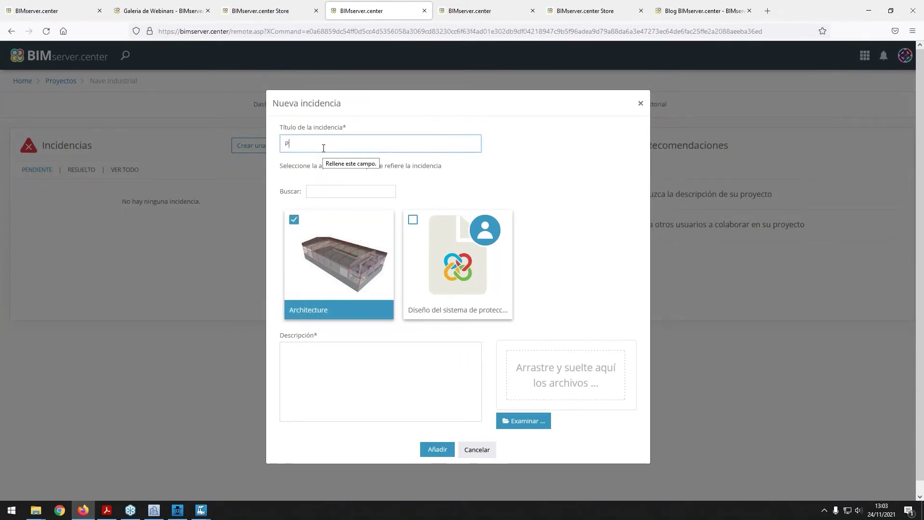
{"action": "type", "text": "Error puertas"}
Describe the incident as "Necesito más ancha en P2", select the Architecture contribution again and add the incident
{"action": "left_click", "coordinate": [337, 377]}
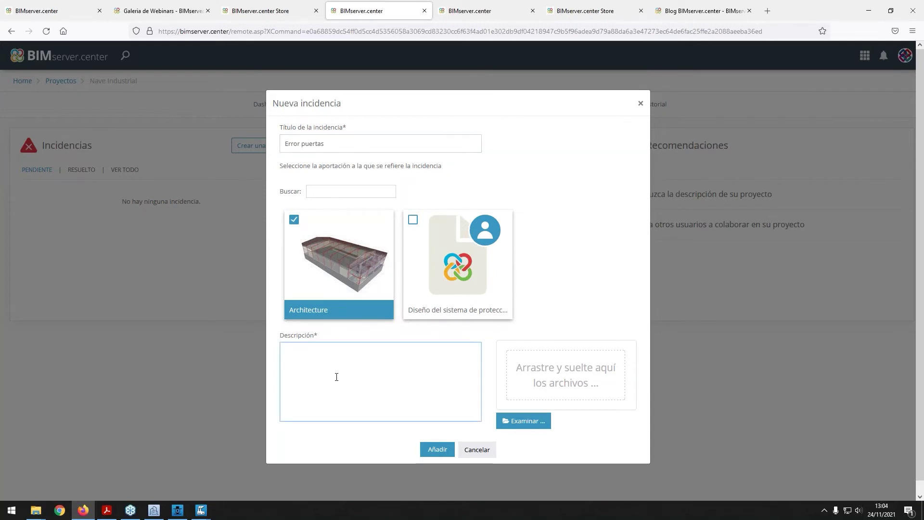
{"action": "type", "text": "Necesito m"}
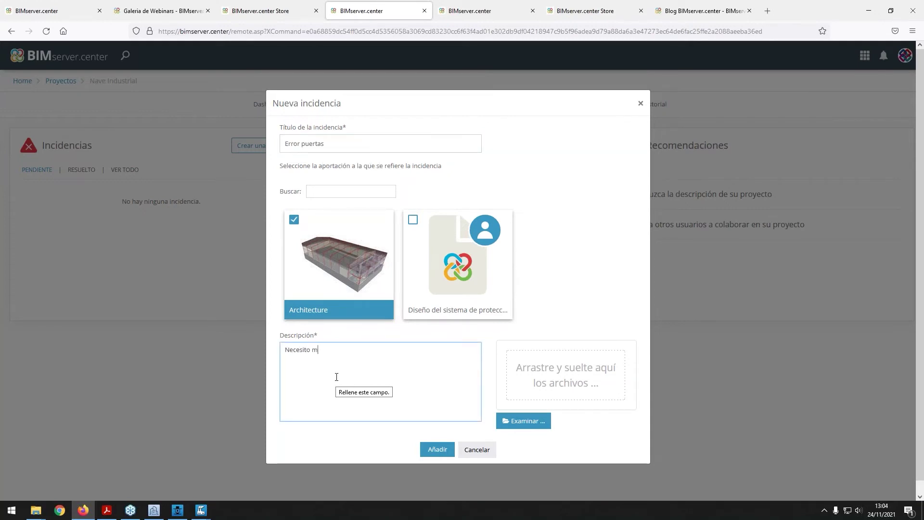
{"action": "type", "text": "ás ancha en P2"}
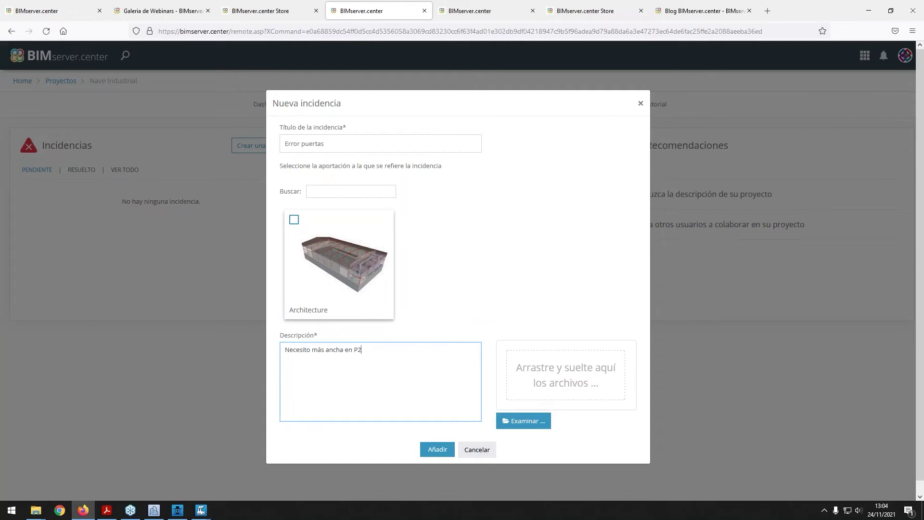
{"action": "left_click", "coordinate": [287, 234]}
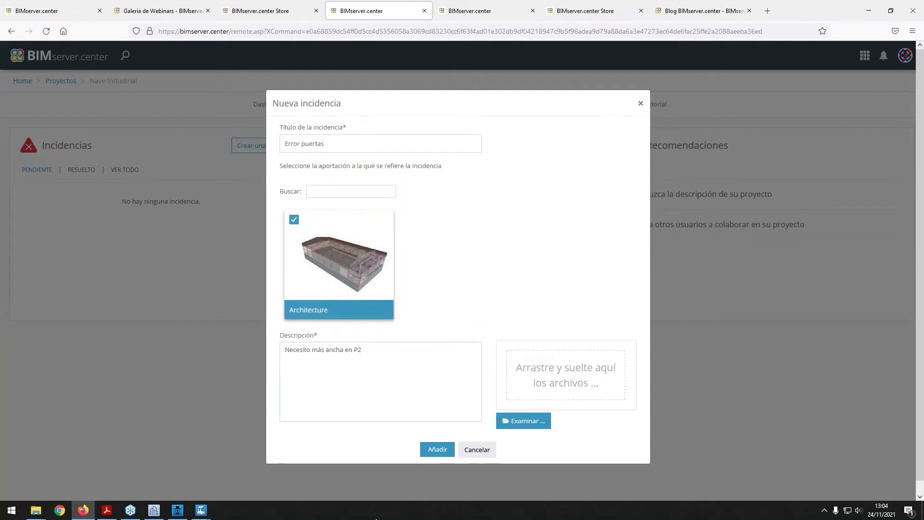
{"action": "left_click", "coordinate": [437, 450]}
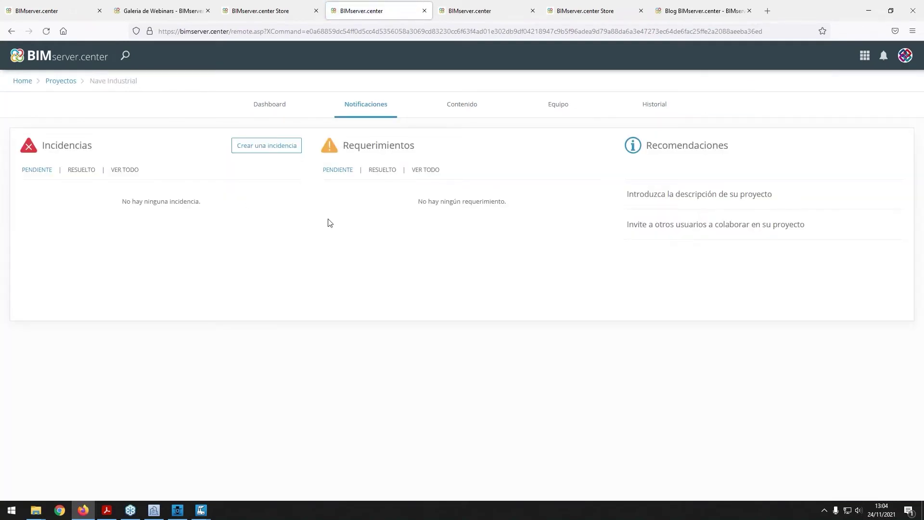
Check the project's pending incidents and its list of contributions
{"action": "left_click", "coordinate": [466, 103]}
{"action": "left_click", "coordinate": [374, 114]}
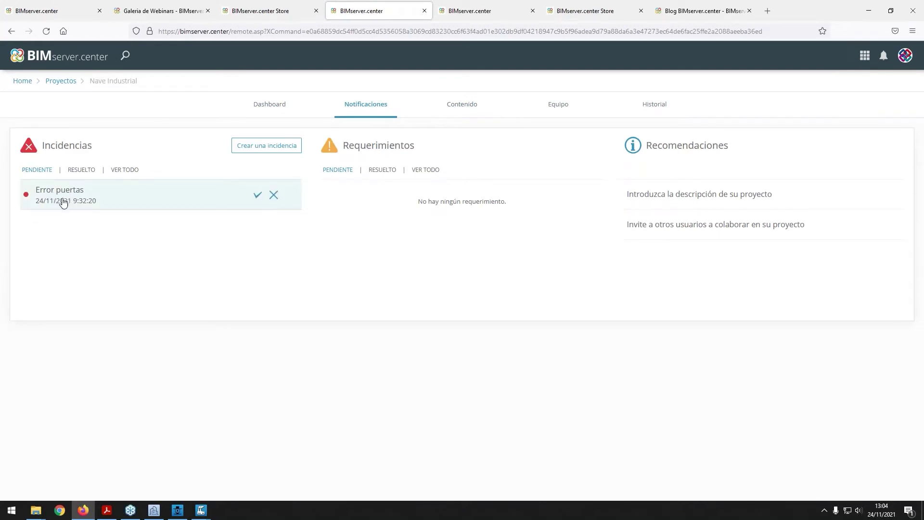
{"action": "left_click", "coordinate": [465, 108]}
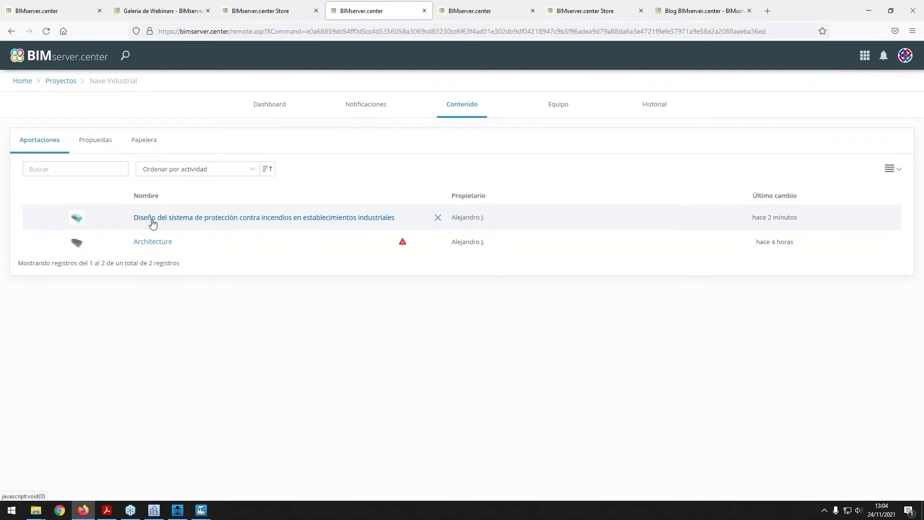
{"action": "left_click", "coordinate": [353, 112]}
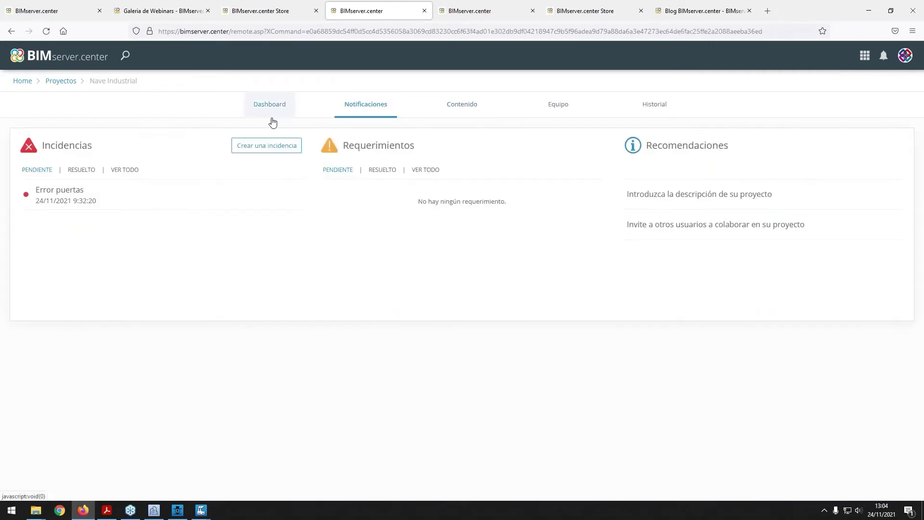
Switch to CYPEFIRE Hydraulic Systems and create a new job with the file name "Nave Industrial"
{"action": "left_click", "coordinate": [178, 510]}
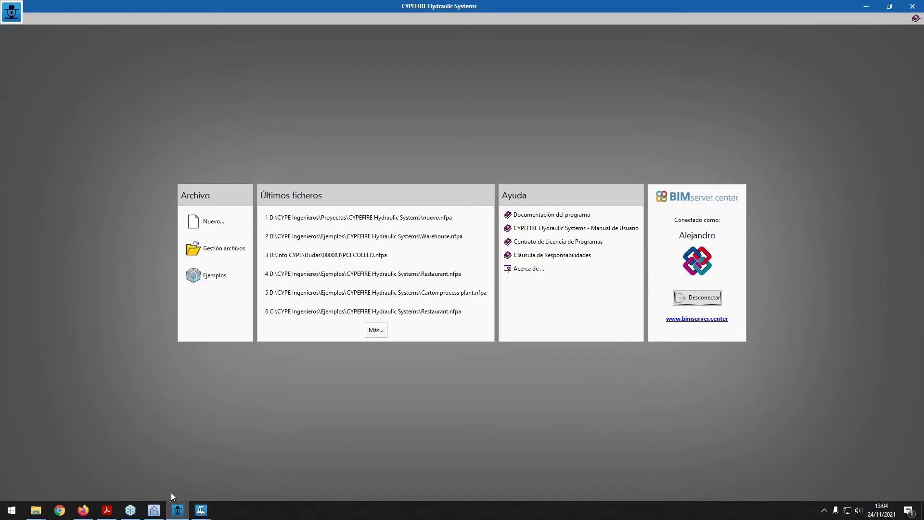
{"action": "left_click", "coordinate": [184, 517]}
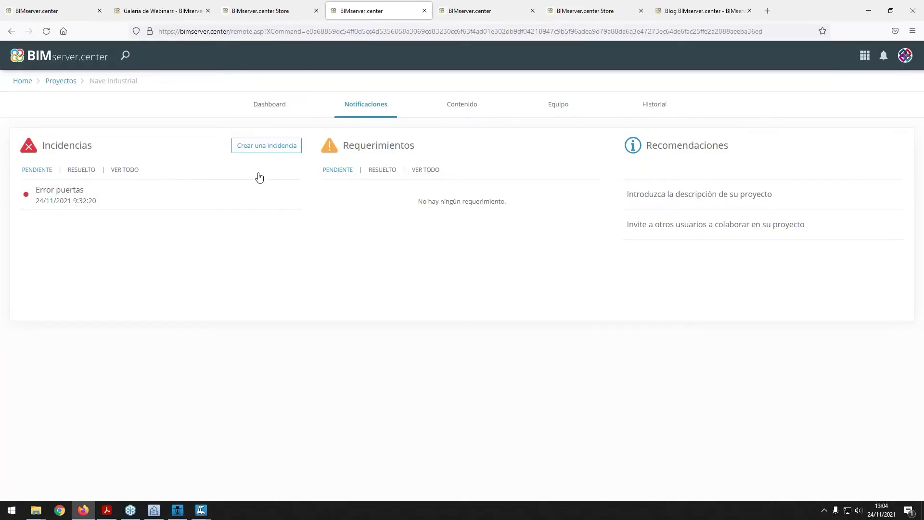
{"action": "left_click", "coordinate": [174, 515]}
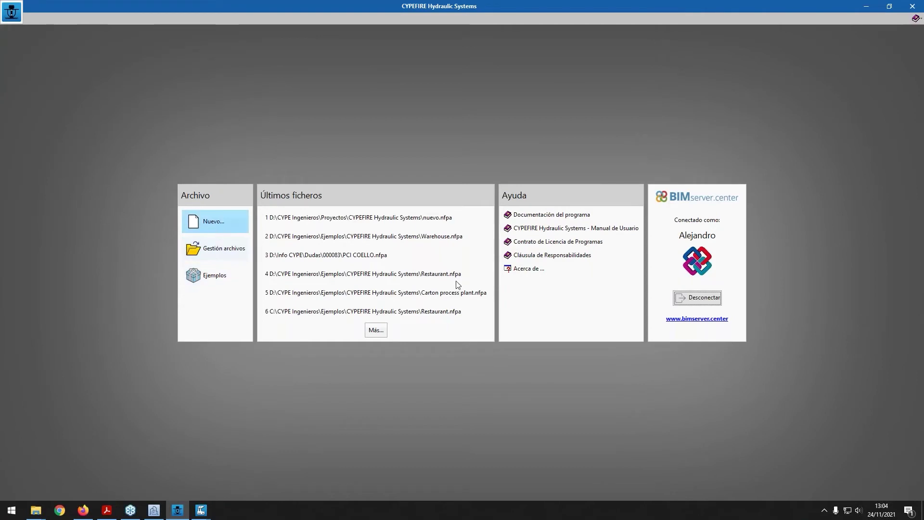
{"action": "left_click", "coordinate": [212, 222]}
{"action": "type", "text": "Nave"}
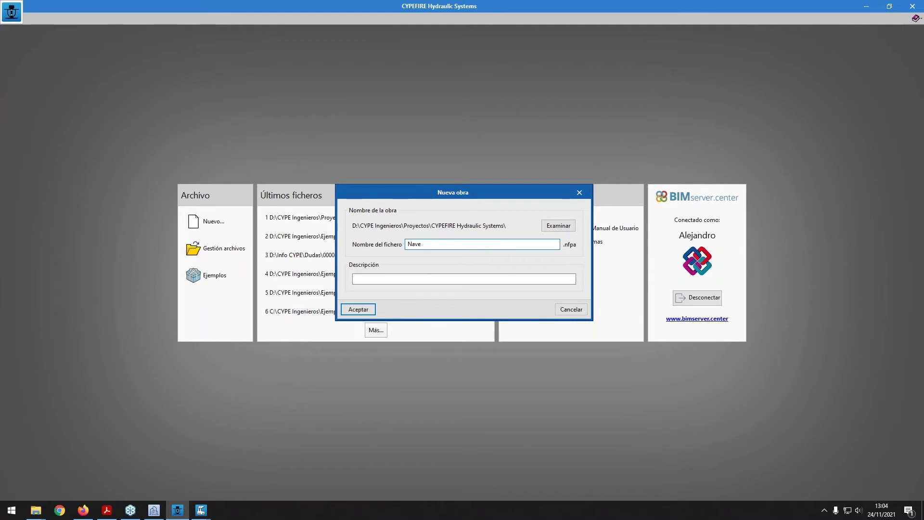
{"action": "type", "text": " Industrial"}
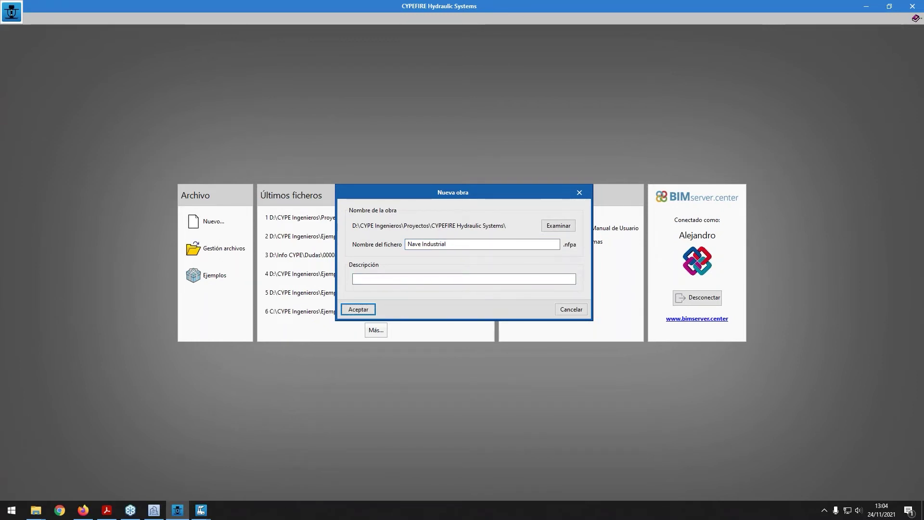
{"action": "key", "text": "Return"}
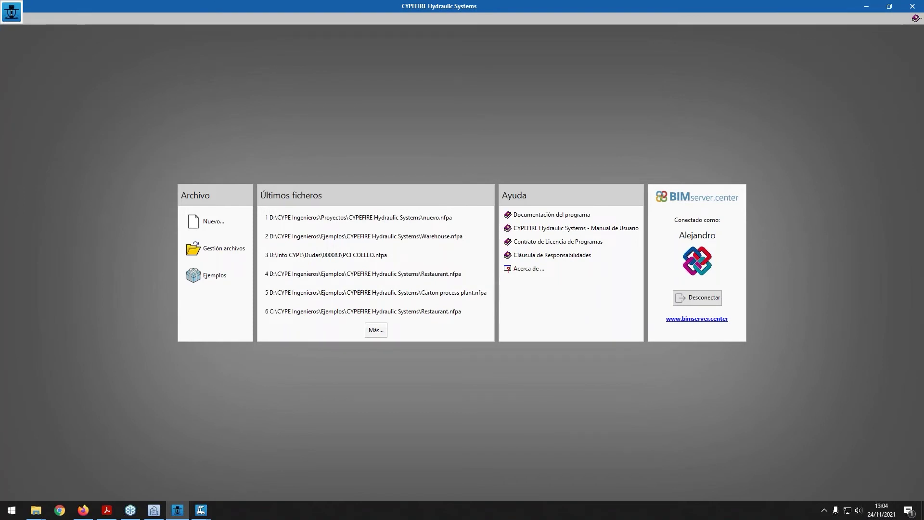
Link the job to the Nave Industrial project and import both the CYPEFIRE RSCIEI and the CYPE Architecture models
{"action": "left_click", "coordinate": [427, 287]}
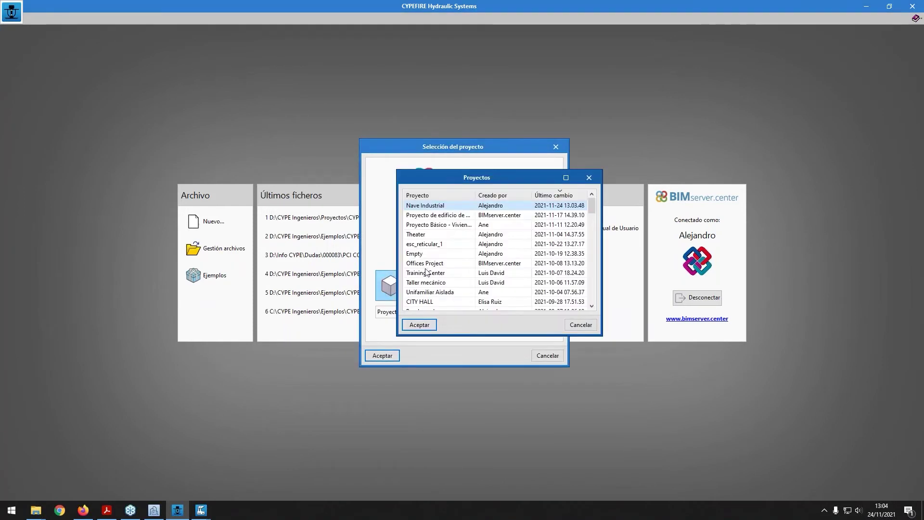
{"action": "double_click", "coordinate": [439, 207]}
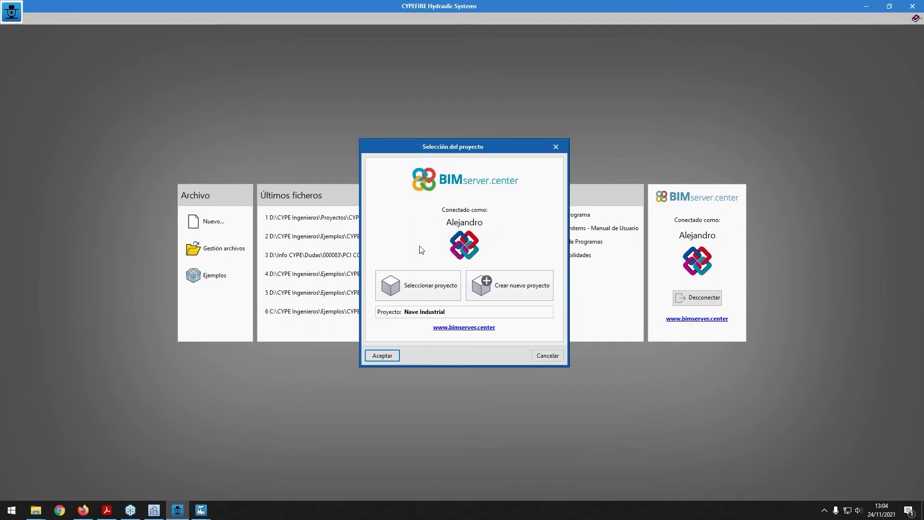
{"action": "left_click", "coordinate": [389, 355]}
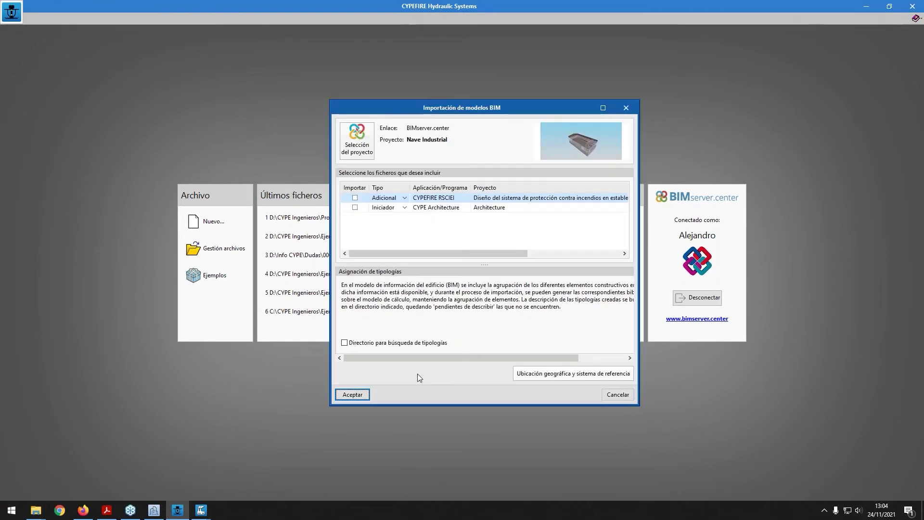
{"action": "left_click", "coordinate": [356, 208]}
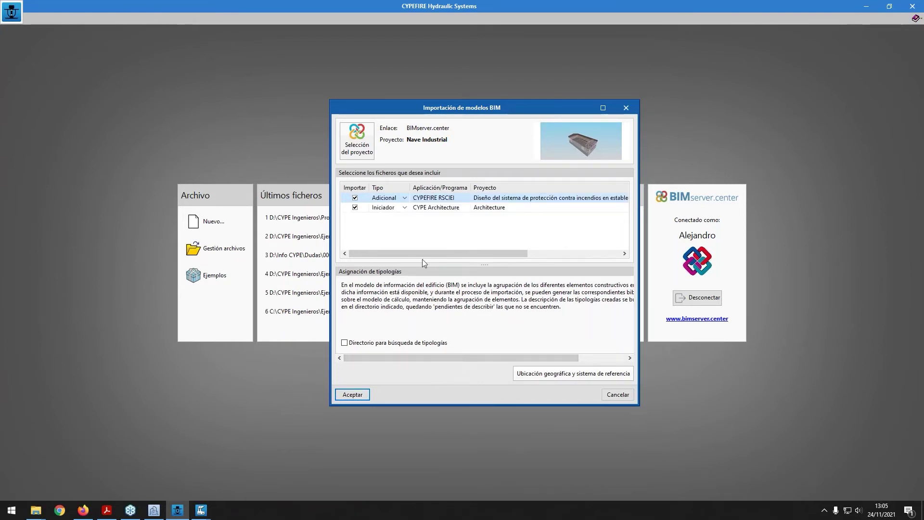
{"action": "left_click", "coordinate": [352, 394]}
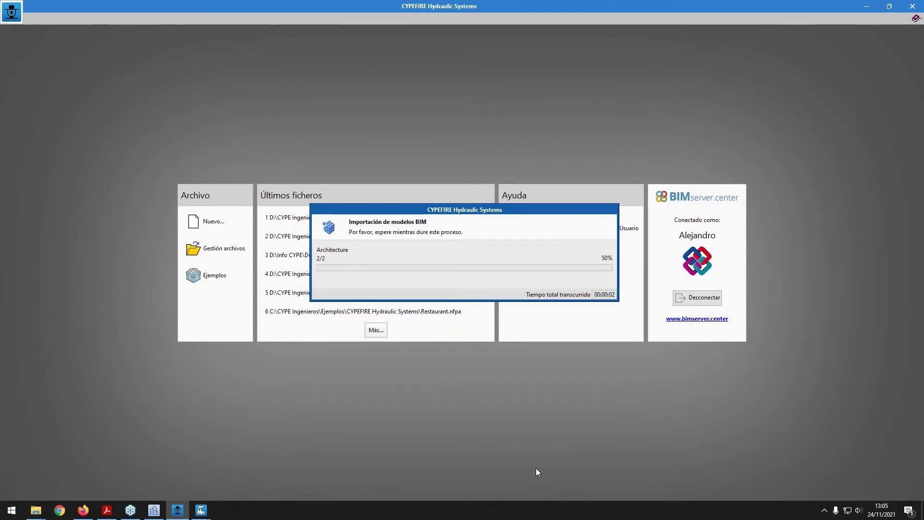
Switch to the CYPEFIRE RSCIEI ground floor plan and show the Muros, Recintos, Elementos constructivos and Elementos combustibles layers
{"action": "mouse_move", "coordinate": [201, 510]}
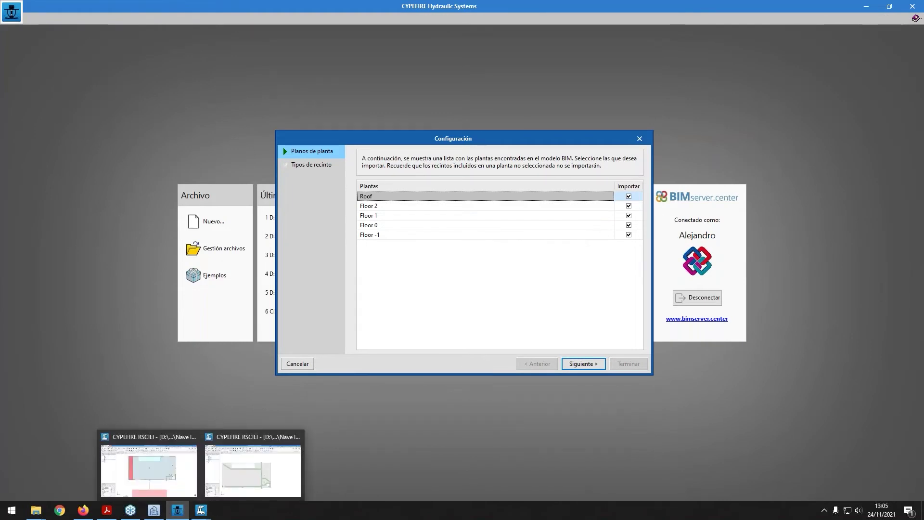
{"action": "left_click", "coordinate": [253, 464]}
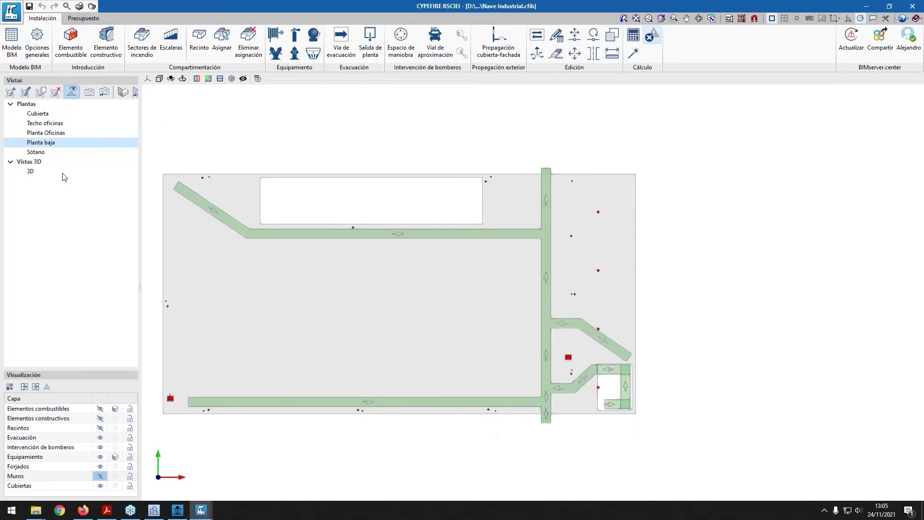
{"action": "left_click", "coordinate": [100, 476]}
{"action": "left_click", "coordinate": [100, 428]}
{"action": "left_click", "coordinate": [100, 419]}
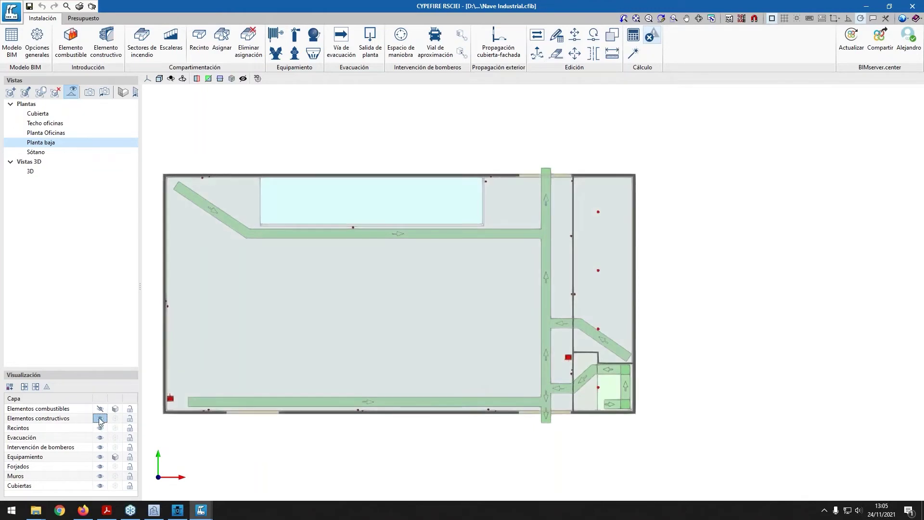
{"action": "left_click", "coordinate": [100, 408]}
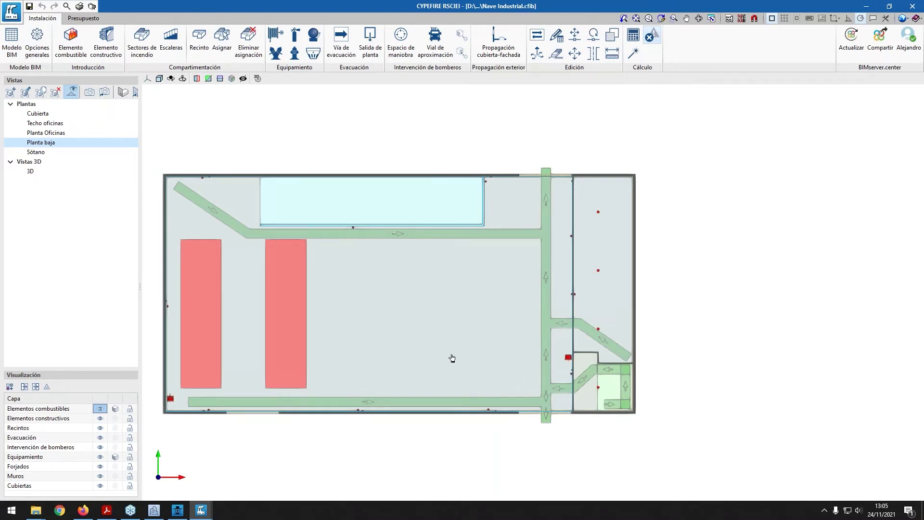
Switch to Firefox and copy the Nave Industrial project's public link from its sharing options on the dashboard
{"action": "left_click", "coordinate": [83, 512]}
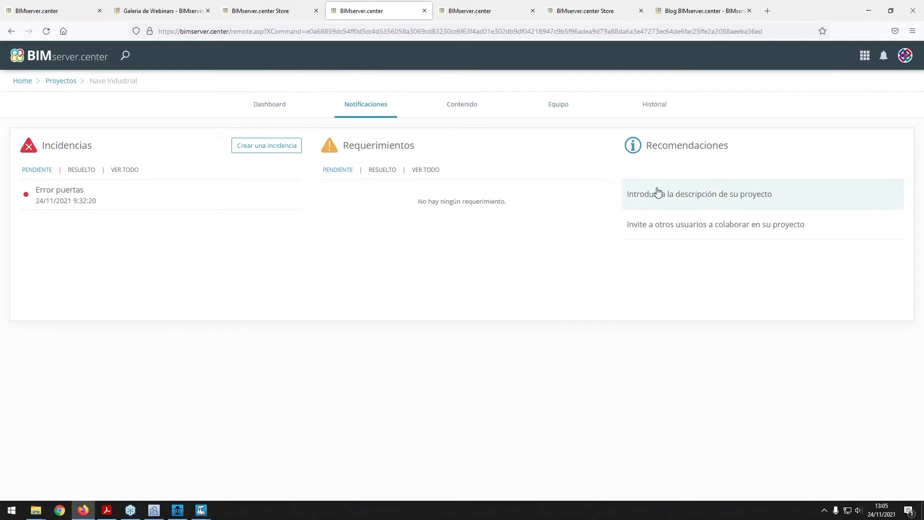
{"action": "left_click", "coordinate": [269, 104]}
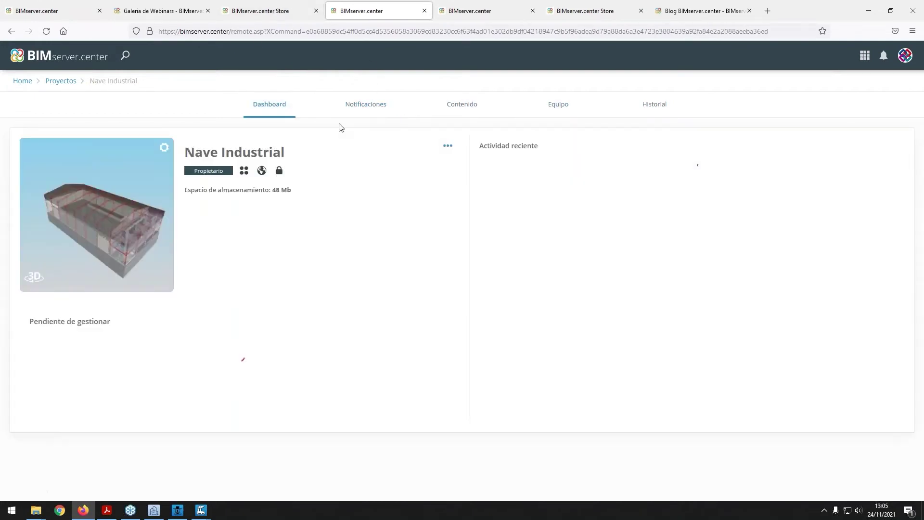
{"action": "left_click", "coordinate": [448, 146]}
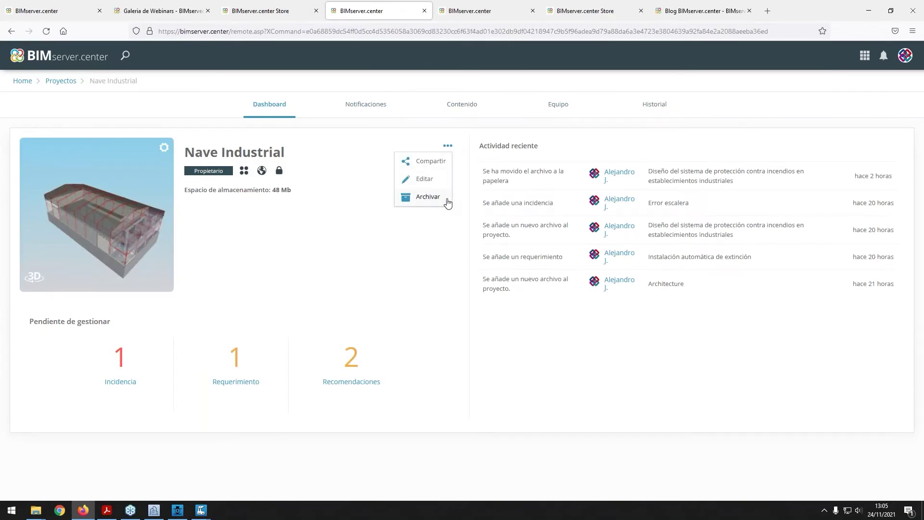
{"action": "left_click", "coordinate": [424, 161]}
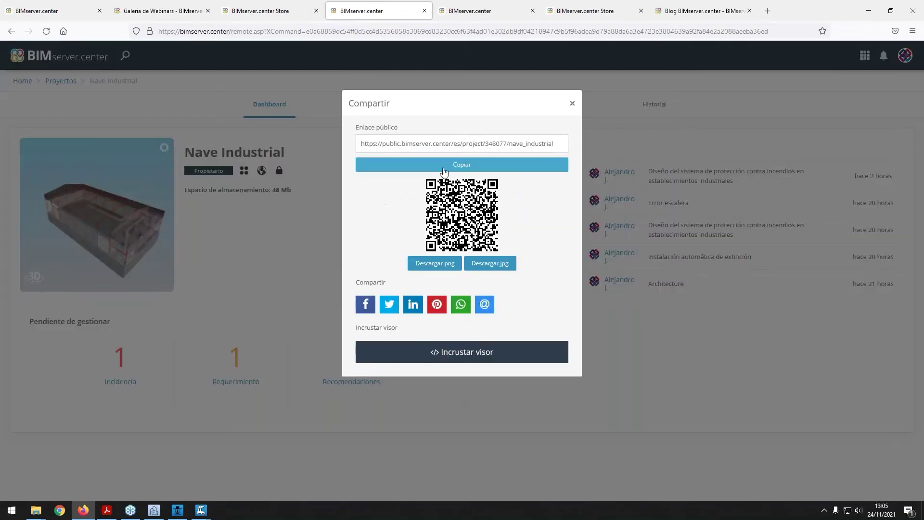
{"action": "left_click", "coordinate": [508, 166]}
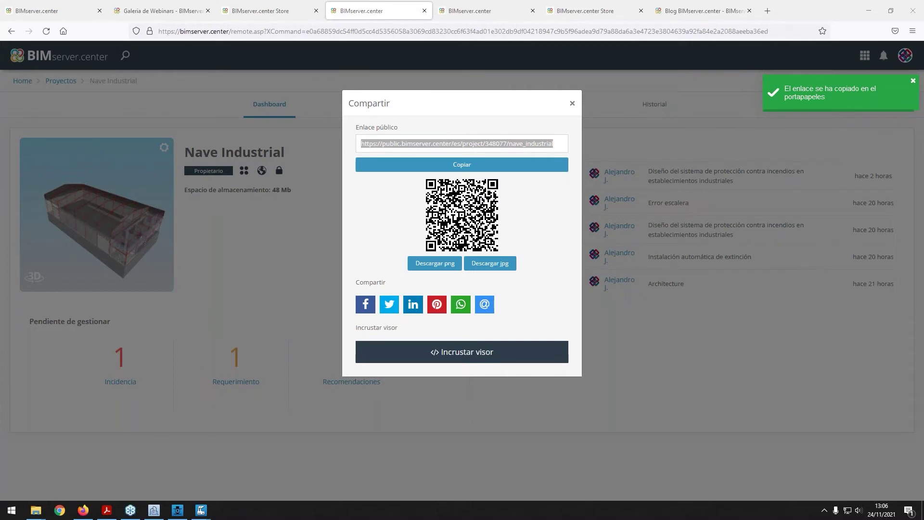
{"action": "left_click", "coordinate": [200, 261]}
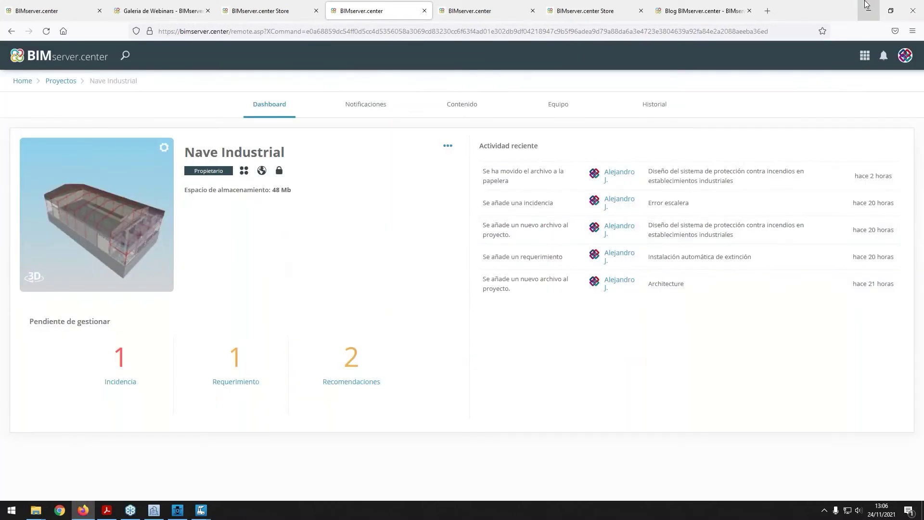
Look over the project's notifications, and its pending items and recent activity on the dashboard in Firefox
{"action": "left_click", "coordinate": [869, 11]}
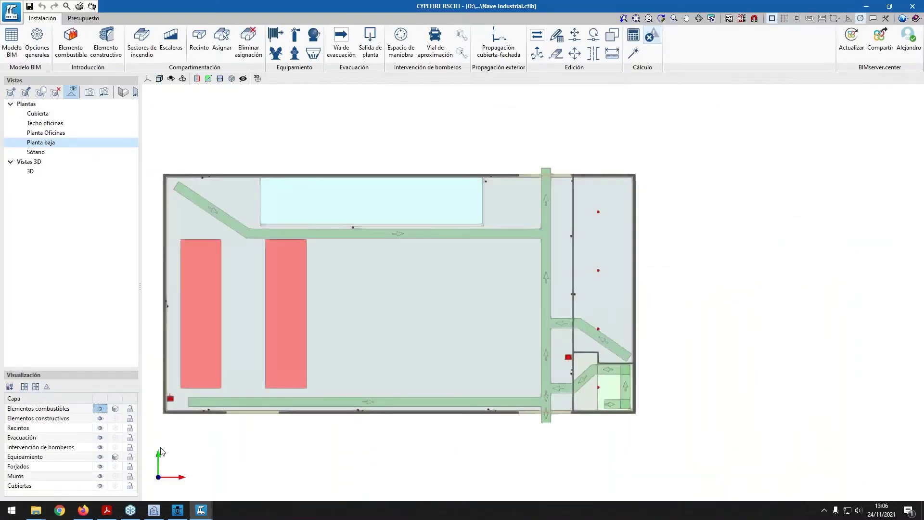
{"action": "left_click", "coordinate": [83, 511]}
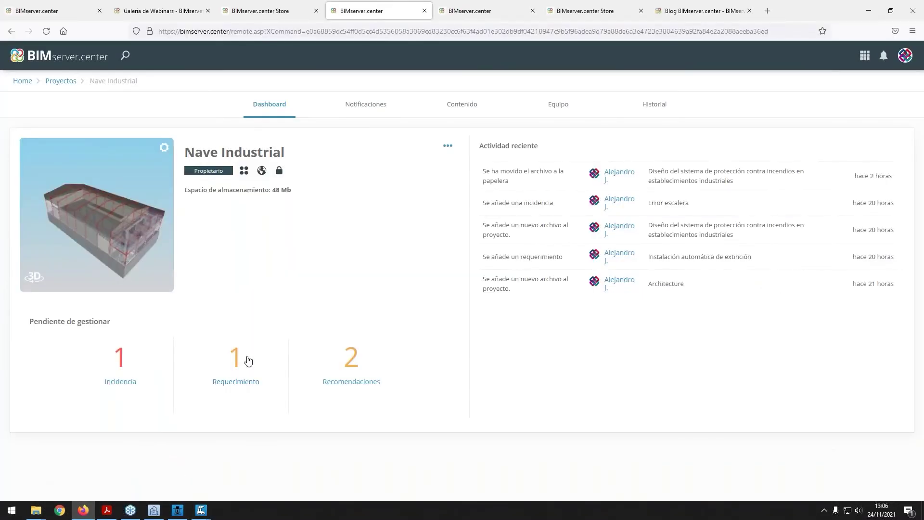
{"action": "left_click", "coordinate": [378, 103]}
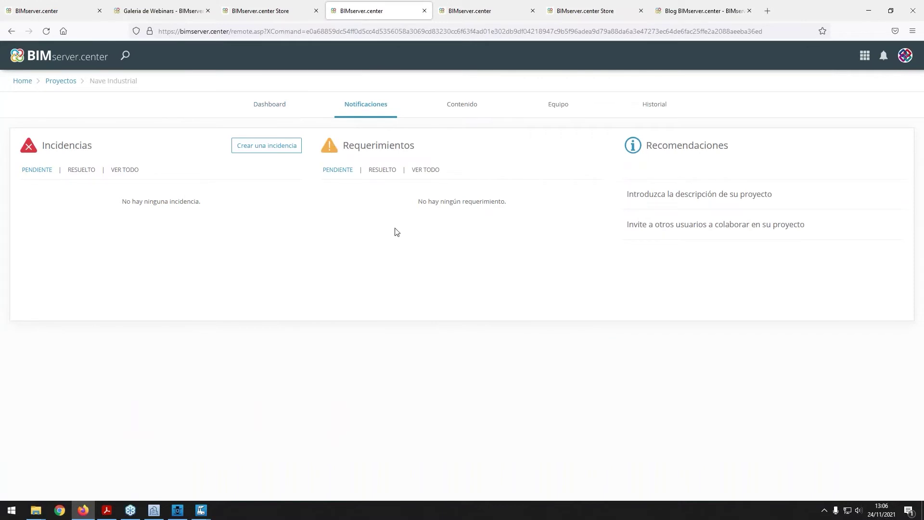
{"action": "left_click", "coordinate": [270, 104]}
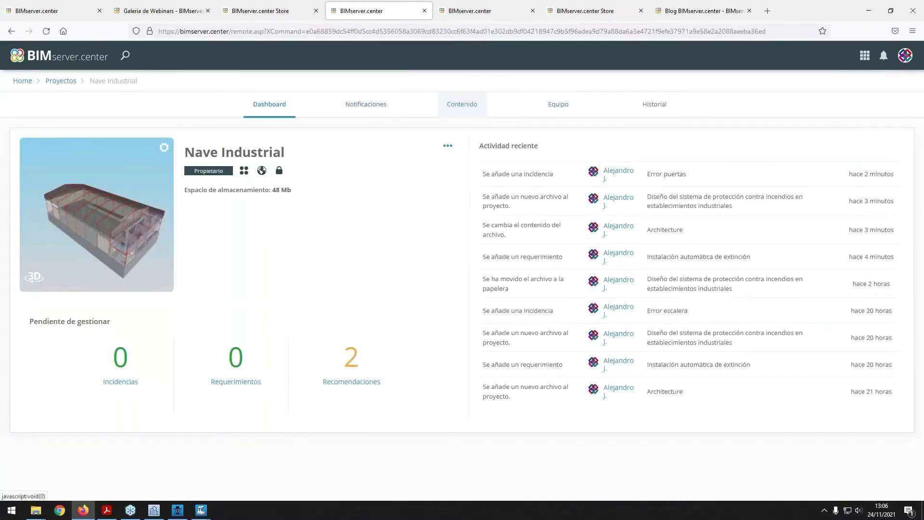
{"action": "left_click", "coordinate": [184, 6]}
{"action": "left_click", "coordinate": [260, 11]}
Open the Nave Industrial project from the active projects in the first BIMserver.center tab and check its dashboard and notifications
{"action": "left_click", "coordinate": [33, 10]}
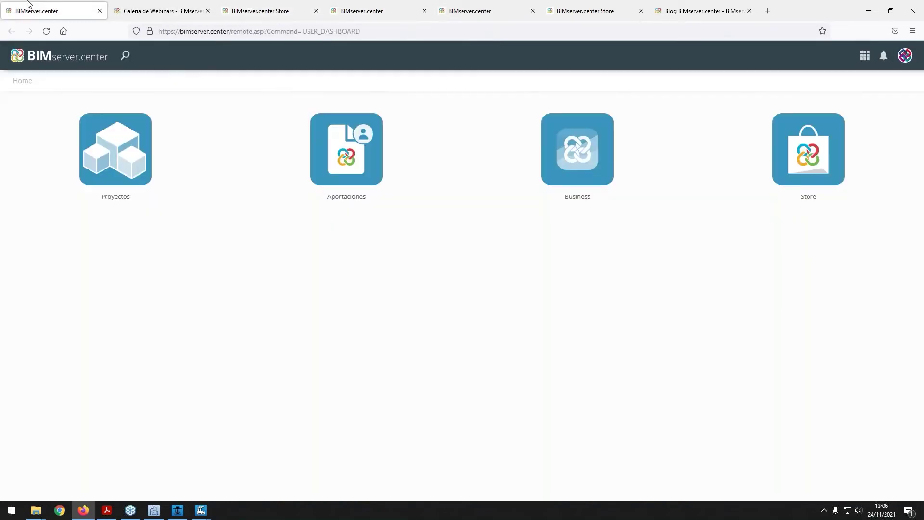
{"action": "left_click", "coordinate": [137, 167]}
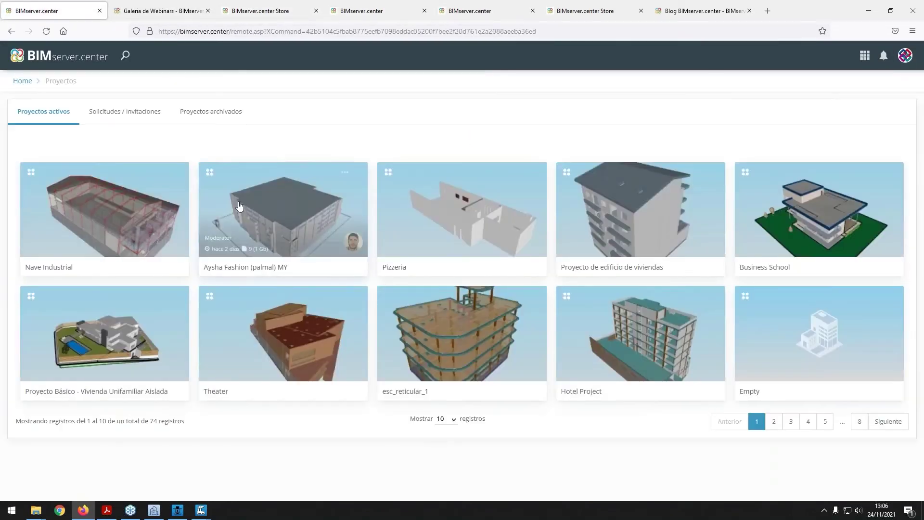
{"action": "left_click", "coordinate": [96, 210]}
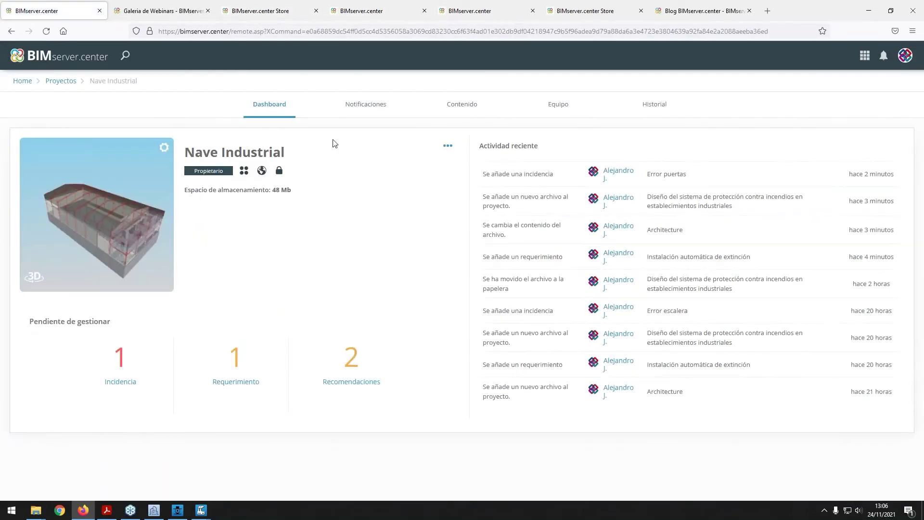
{"action": "left_click", "coordinate": [376, 107]}
{"action": "left_click", "coordinate": [260, 104]}
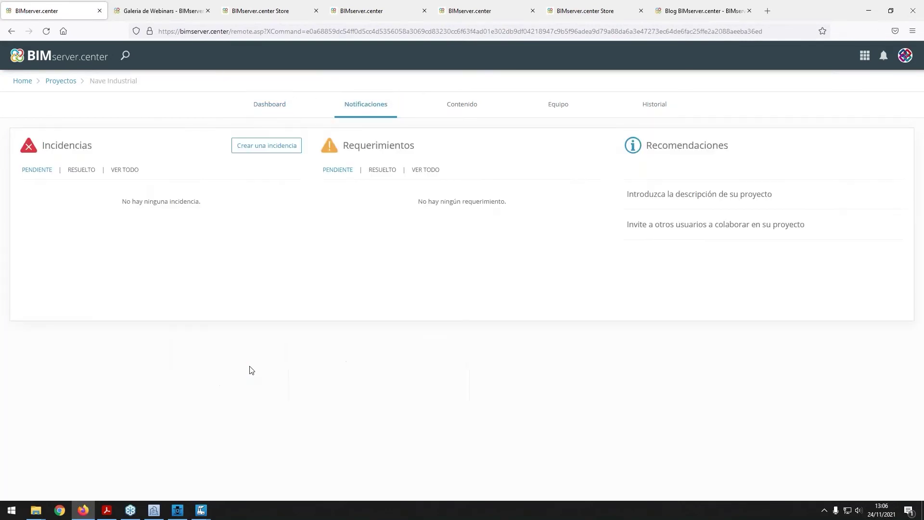
Check the project's contributions in its other browser tab and return to the floor import configuration in CYPEFIRE Hydraulic Systems
{"action": "left_click", "coordinate": [371, 10]}
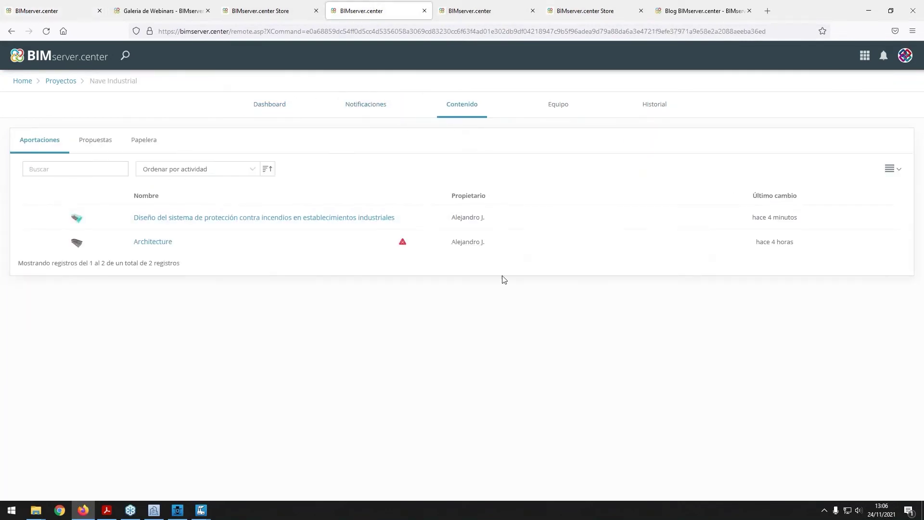
{"action": "left_click", "coordinate": [869, 11]}
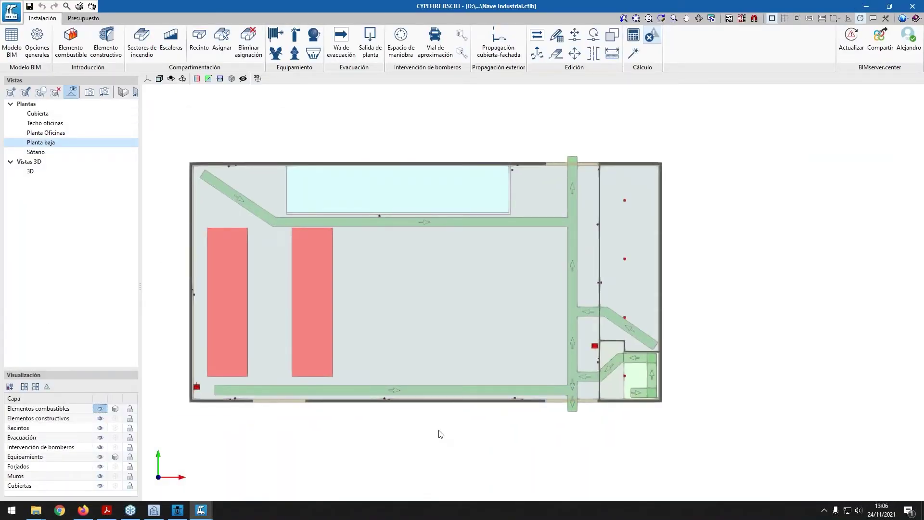
{"action": "left_click", "coordinate": [178, 510]}
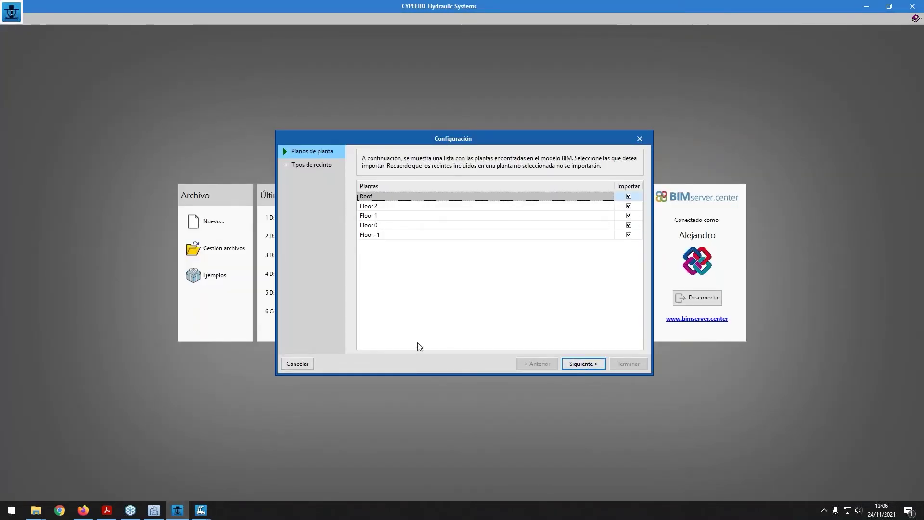
Finish the BIM model import with all five floors and all room types included
{"action": "left_click", "coordinate": [573, 366]}
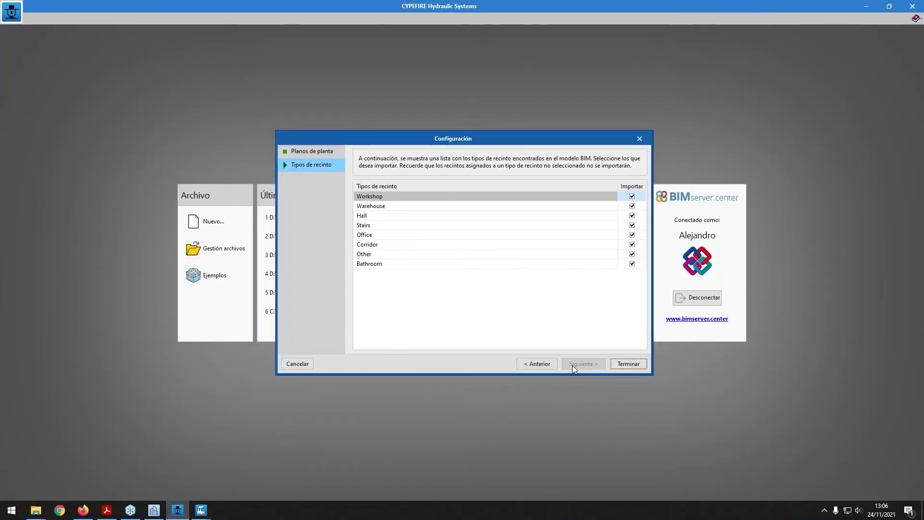
{"action": "left_click", "coordinate": [619, 364]}
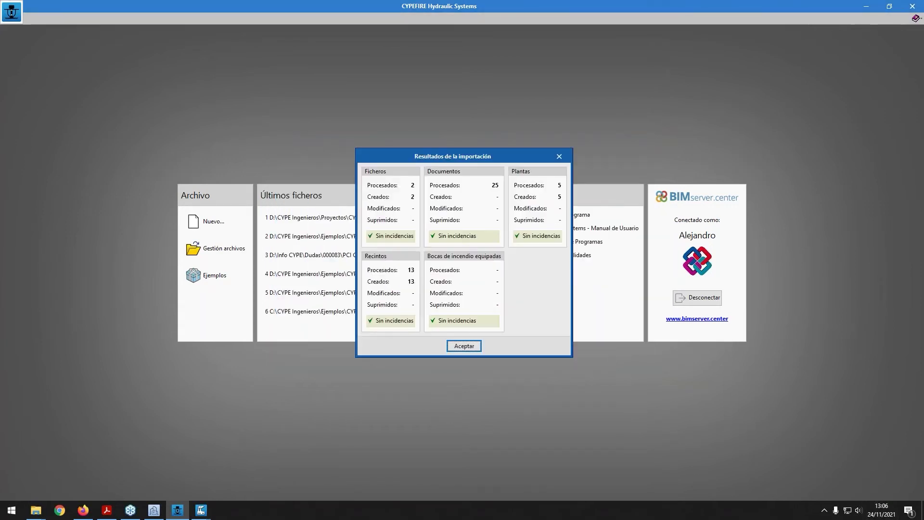
{"action": "left_click", "coordinate": [454, 348]}
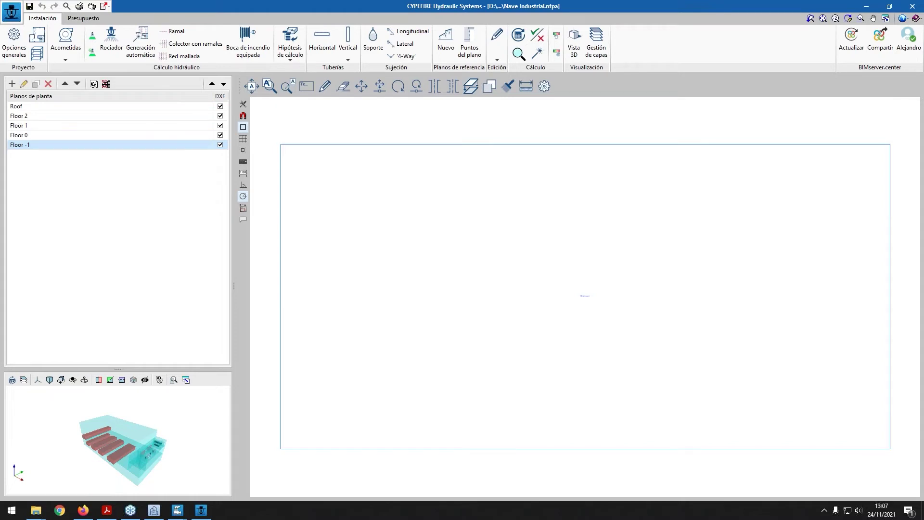
Show the architecture model's construction elements and the fire protection system design in the 3D preview
{"action": "left_click", "coordinate": [24, 380]}
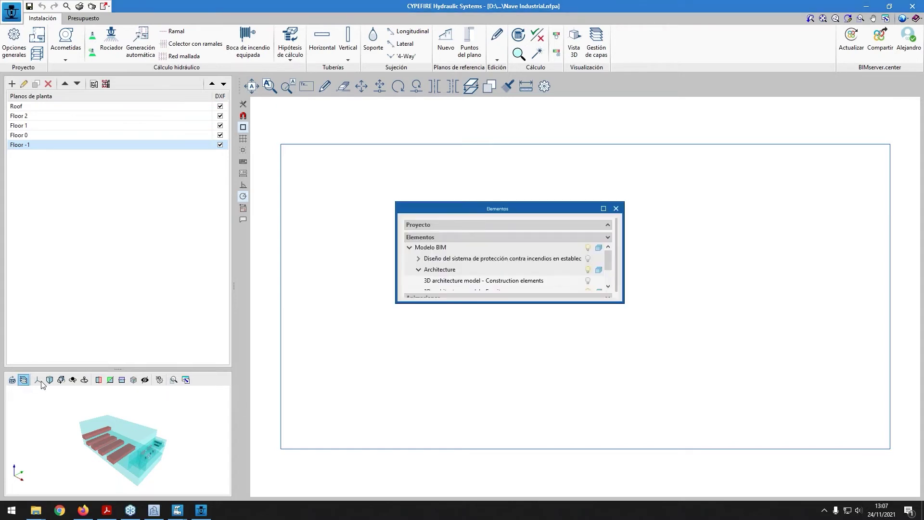
{"action": "scroll", "coordinate": [583, 283], "scroll_direction": "down", "scroll_amount": 1}
{"action": "scroll", "coordinate": [585, 282], "scroll_direction": "up", "scroll_amount": 1}
{"action": "left_click", "coordinate": [588, 266]}
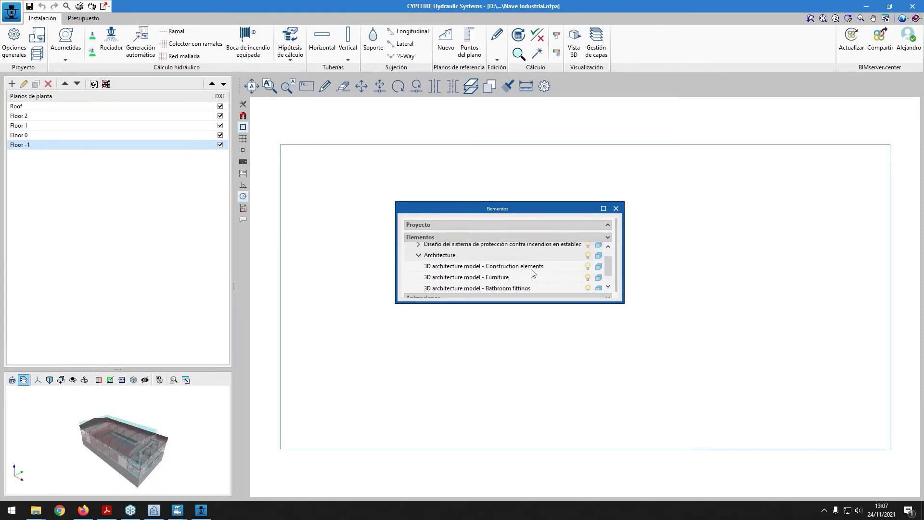
{"action": "left_click", "coordinate": [422, 257]}
{"action": "left_click", "coordinate": [596, 259]}
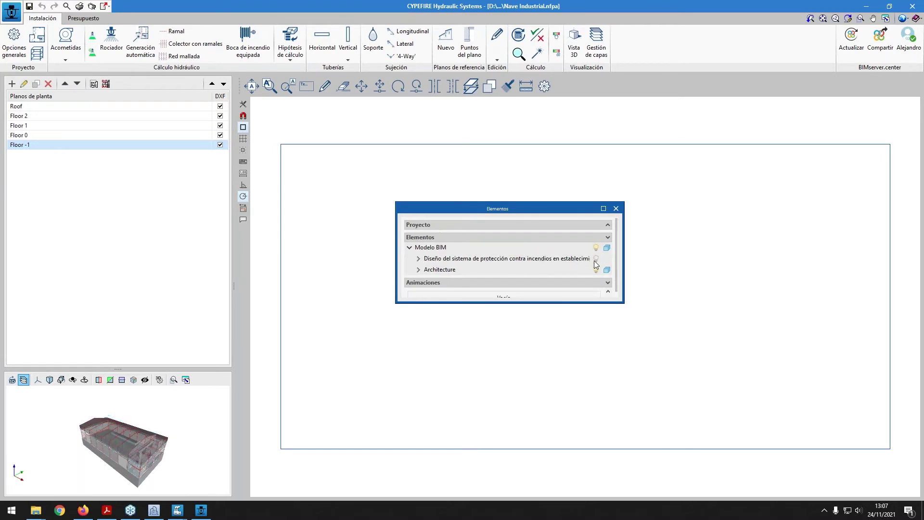
{"action": "left_click", "coordinate": [617, 209]}
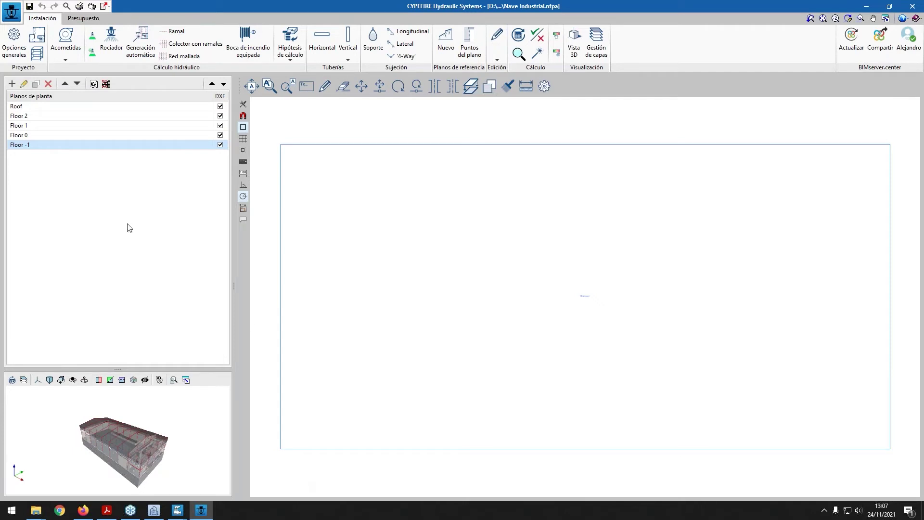
Import the EN 12845:2016 standard in the general options and check its specific requirements for each room
{"action": "left_click", "coordinate": [20, 56]}
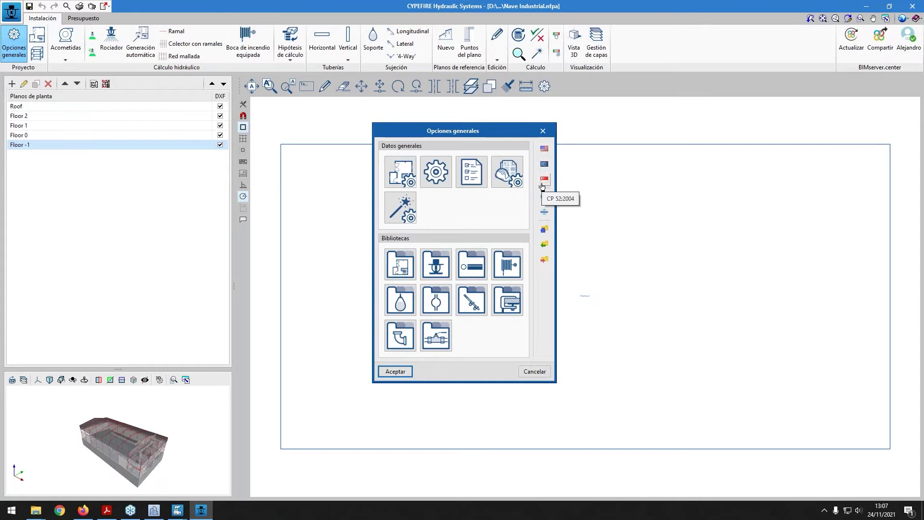
{"action": "left_click", "coordinate": [545, 164]}
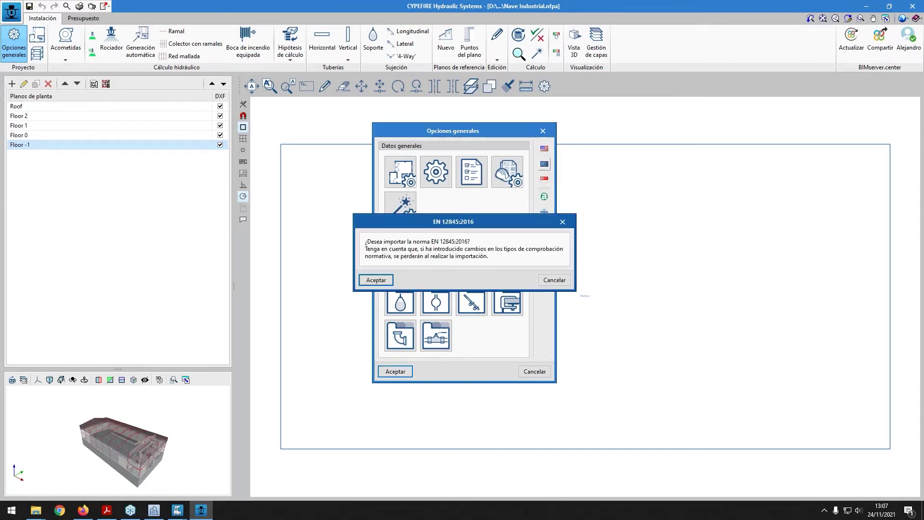
{"action": "left_click", "coordinate": [376, 281]}
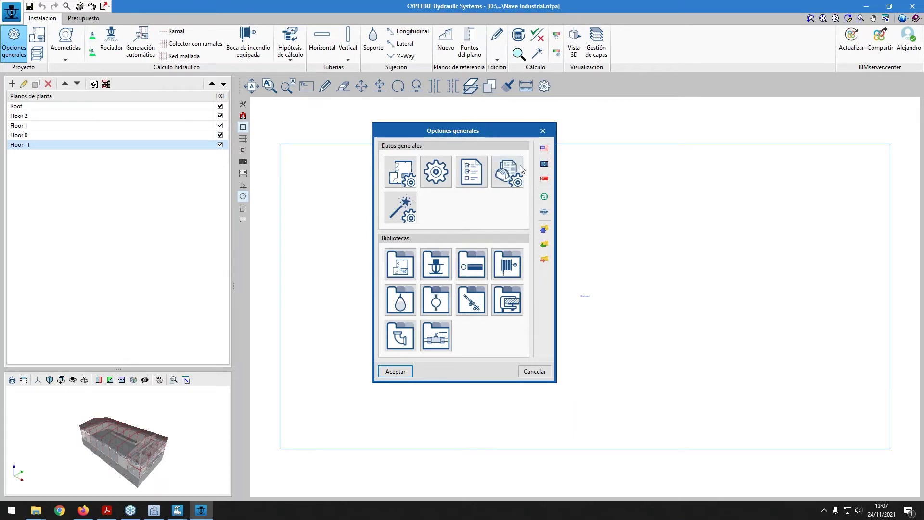
{"action": "left_click", "coordinate": [400, 171]}
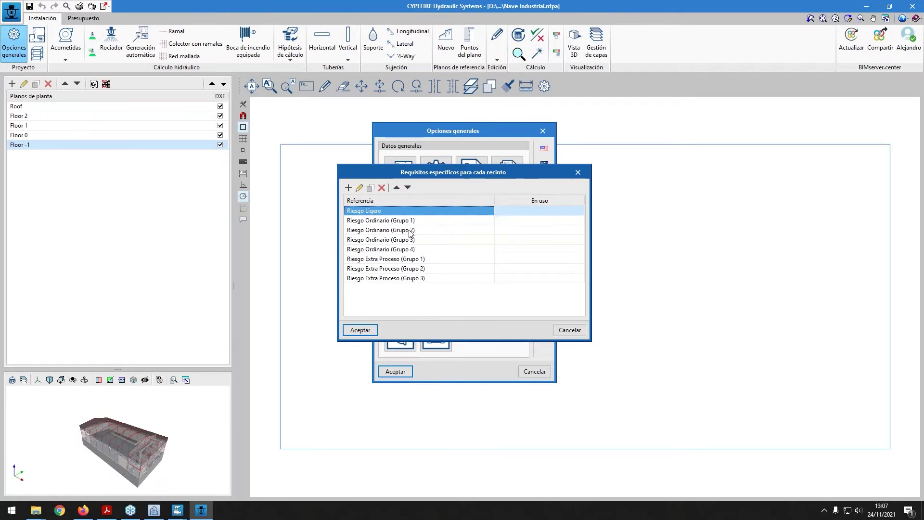
{"action": "left_click", "coordinate": [581, 334]}
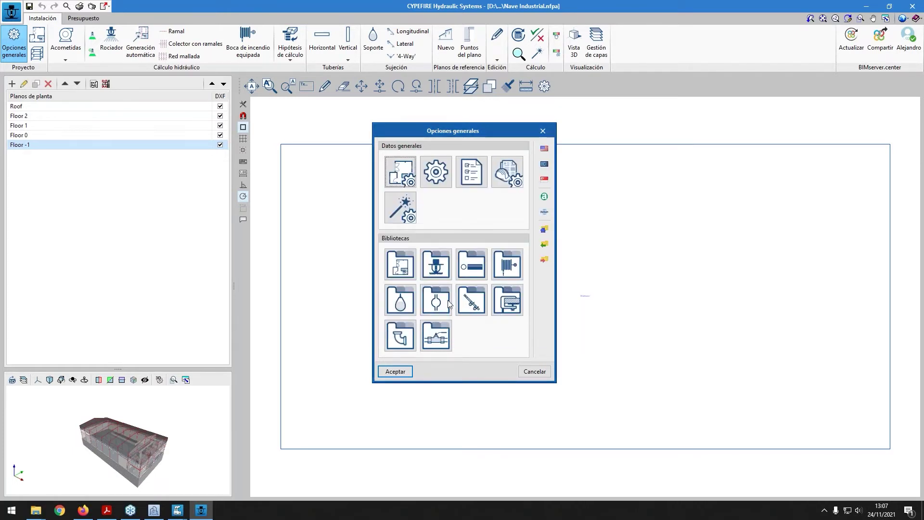
Assign the Riesgo Ordinario (Grupo 2) checks to the Workshop and Warehouse room types
{"action": "left_click", "coordinate": [400, 264]}
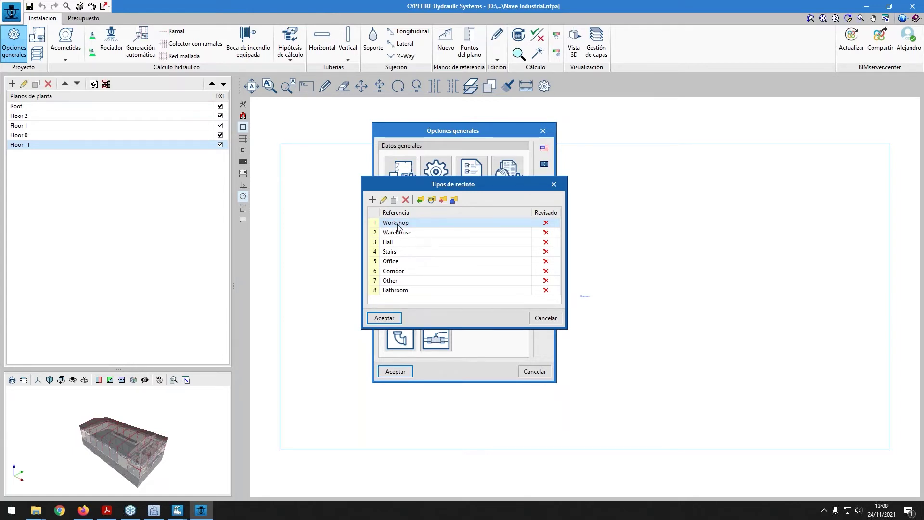
{"action": "double_click", "coordinate": [545, 225]}
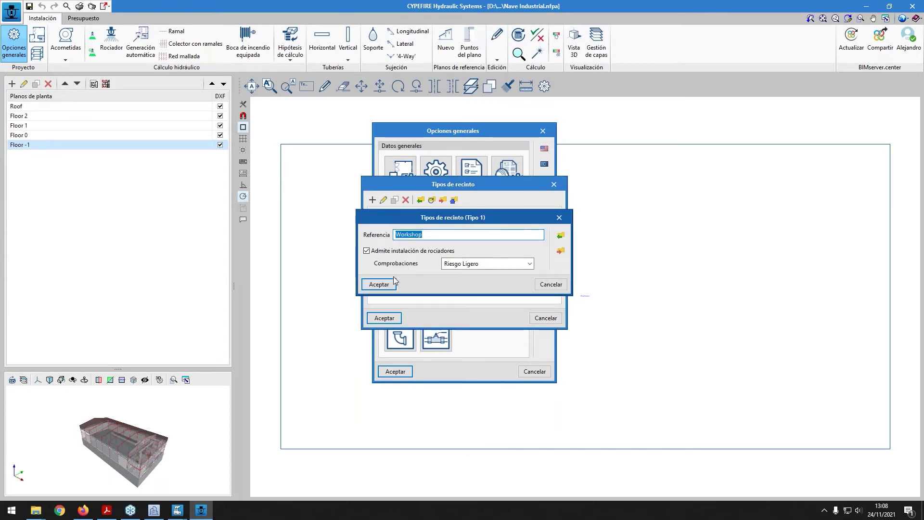
{"action": "left_click", "coordinate": [483, 265]}
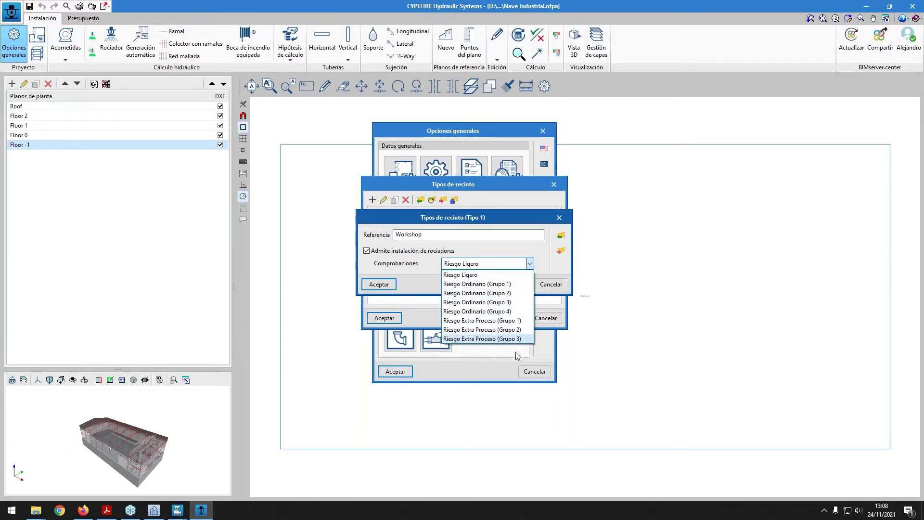
{"action": "left_click", "coordinate": [491, 294]}
{"action": "left_click", "coordinate": [381, 284]}
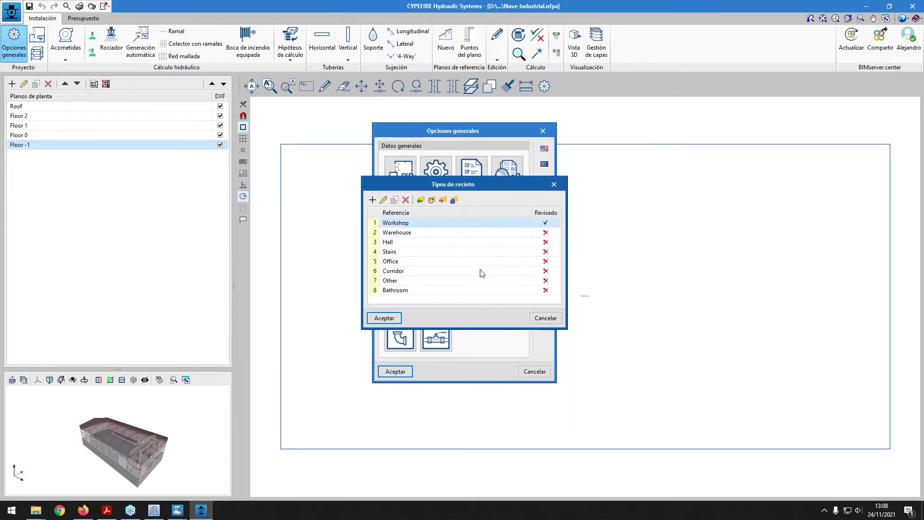
{"action": "double_click", "coordinate": [552, 234]}
{"action": "left_click", "coordinate": [491, 265]}
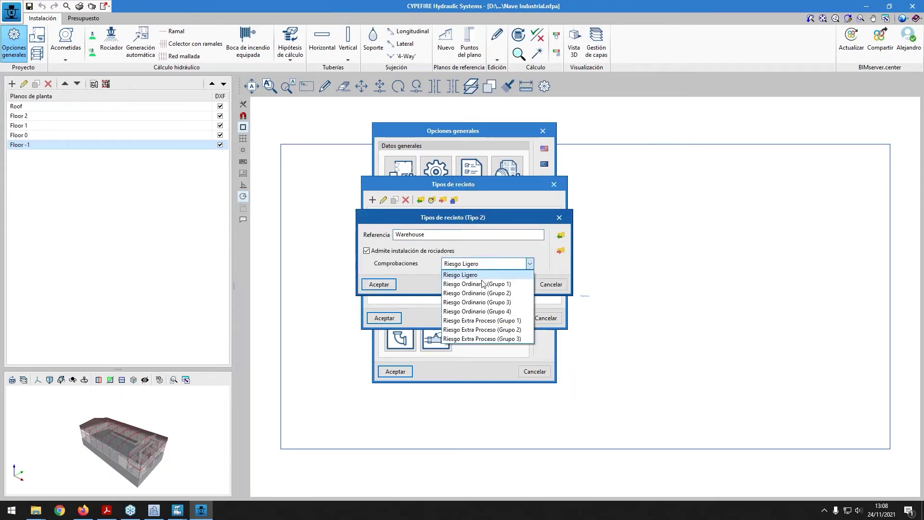
{"action": "left_click", "coordinate": [488, 293]}
{"action": "left_click", "coordinate": [379, 284]}
Assign the Riesgo Ordinario (Grupo 2) checks to the Hall and Stairs room types
{"action": "double_click", "coordinate": [550, 246]}
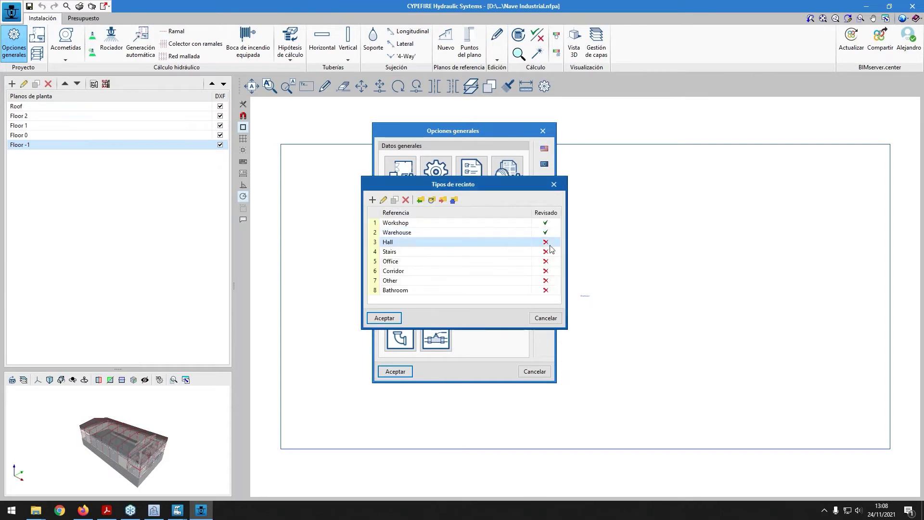
{"action": "left_click", "coordinate": [474, 265]}
{"action": "left_click", "coordinate": [479, 294]}
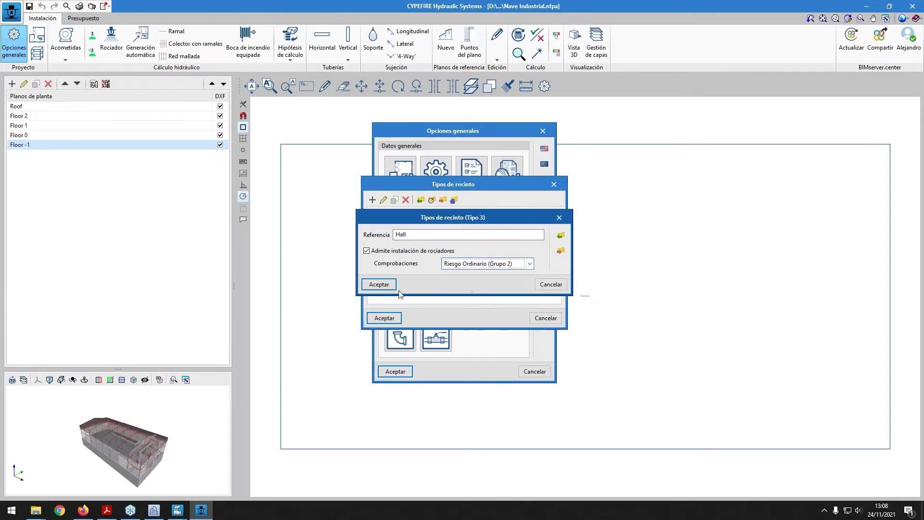
{"action": "left_click", "coordinate": [384, 285]}
{"action": "left_click", "coordinate": [385, 318]}
{"action": "left_click", "coordinate": [401, 264]}
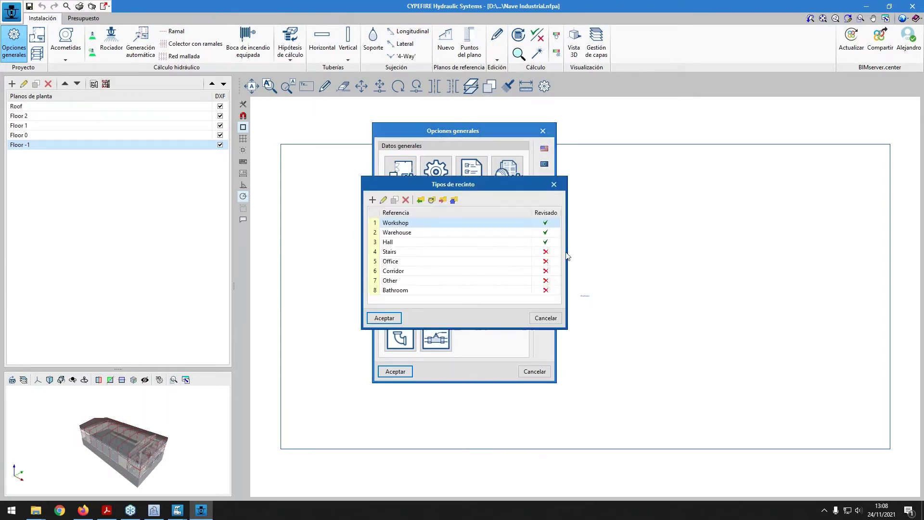
{"action": "double_click", "coordinate": [546, 252]}
{"action": "left_click", "coordinate": [477, 264]}
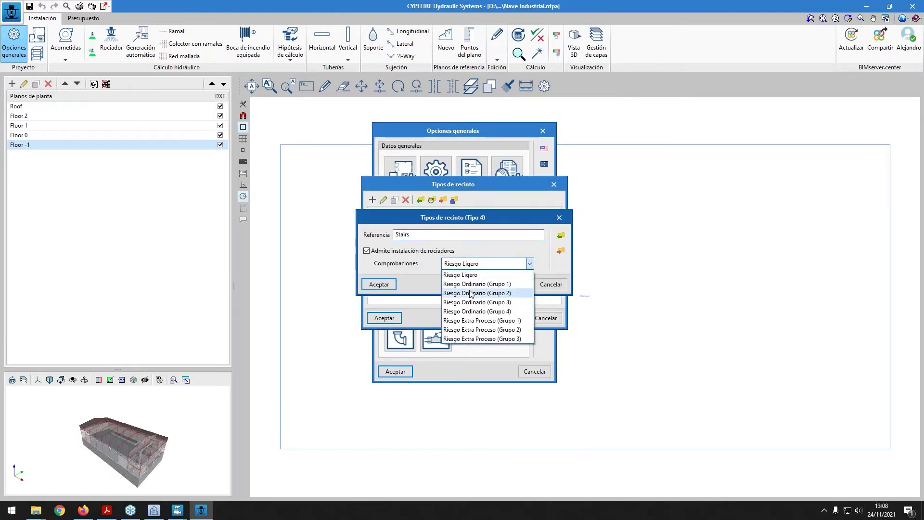
{"action": "left_click", "coordinate": [475, 294]}
{"action": "left_click", "coordinate": [379, 285]}
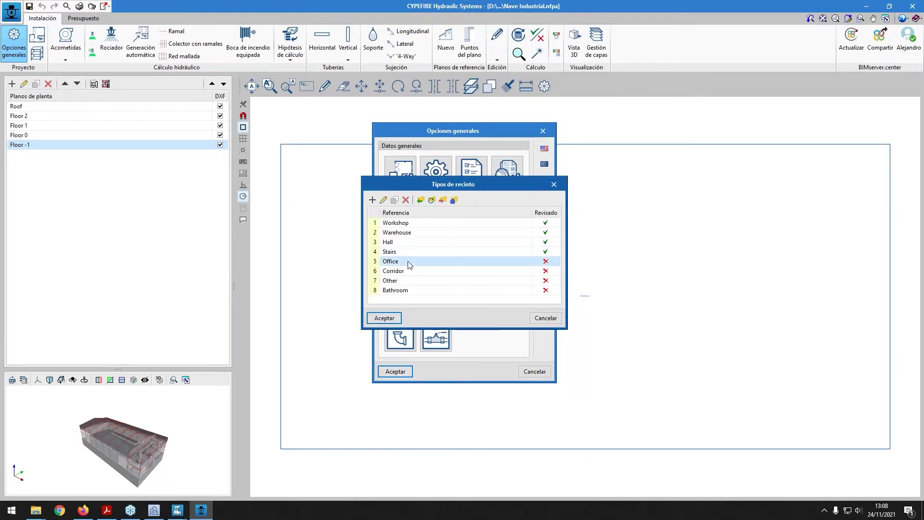
Assign the Riesgo Ordinario (Grupo 2) checks to the Office and Corridor room types
{"action": "double_click", "coordinate": [413, 264]}
{"action": "left_click", "coordinate": [530, 264]}
{"action": "left_click", "coordinate": [452, 296]}
{"action": "left_click", "coordinate": [379, 285]}
{"action": "double_click", "coordinate": [527, 271]}
{"action": "left_click", "coordinate": [530, 264]}
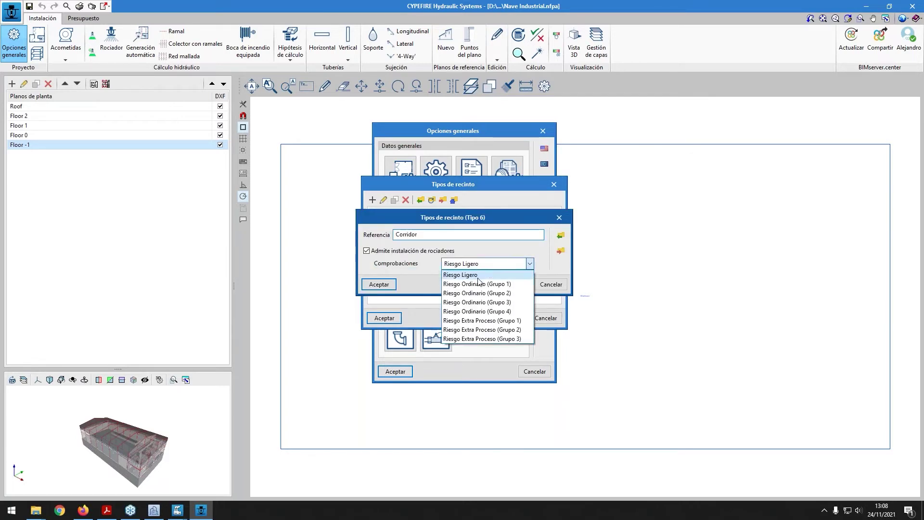
{"action": "left_click", "coordinate": [467, 296]}
{"action": "key", "text": "Return"}
Assign Riesgo Ordinario (Grupo 3) checks to the Other room type and Riesgo Ordinario (Grupo 2) to Bathroom, and save the room types
{"action": "double_click", "coordinate": [506, 280]}
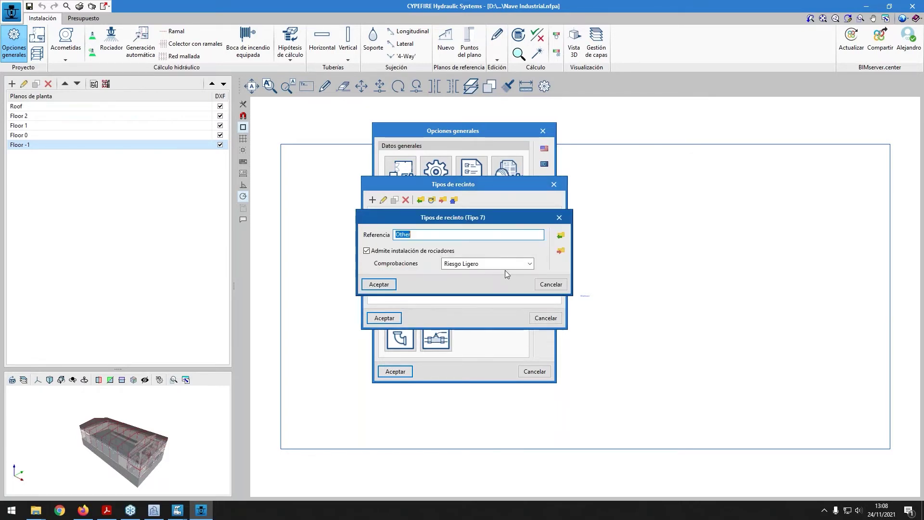
{"action": "left_click", "coordinate": [503, 264]}
{"action": "left_click", "coordinate": [481, 302]}
{"action": "key", "text": "Return"}
{"action": "left_click", "coordinate": [489, 290]}
{"action": "double_click", "coordinate": [488, 291]}
{"action": "left_click", "coordinate": [495, 264]}
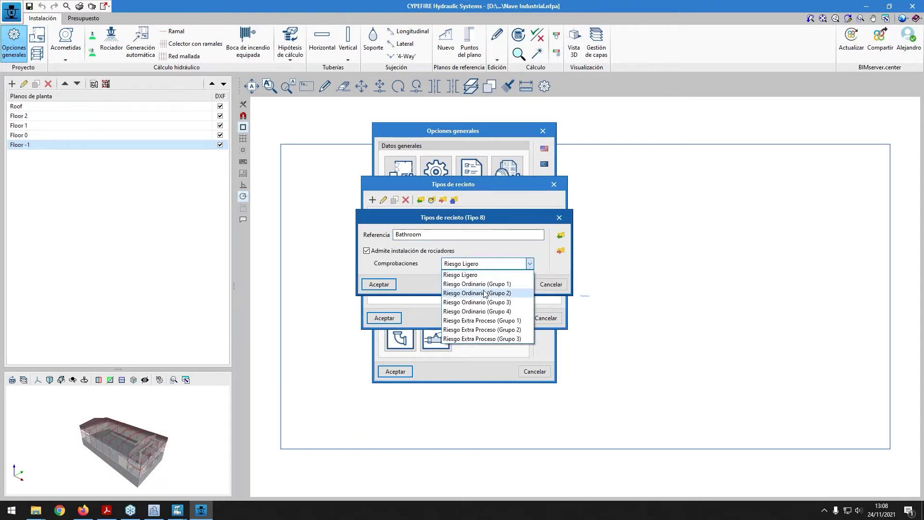
{"action": "left_click", "coordinate": [481, 293]}
{"action": "key", "text": "Return"}
{"action": "left_click", "coordinate": [385, 318]}
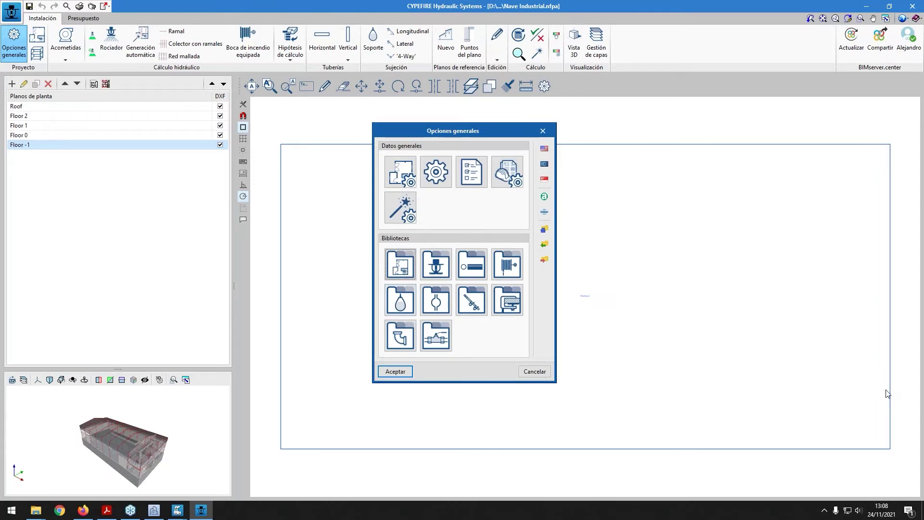
Add the predefined "Pendent sprinkler, K-80. Standard coverage" to the sprinkler type library
{"action": "left_click", "coordinate": [436, 270]}
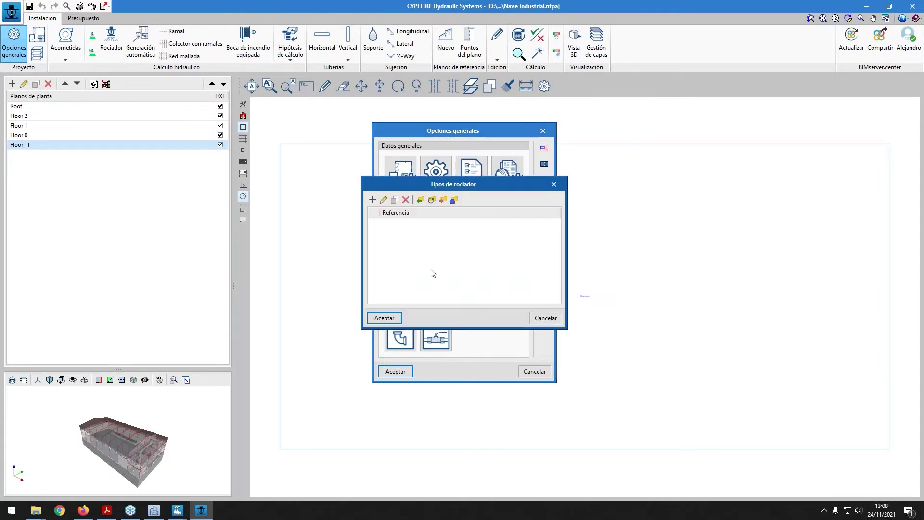
{"action": "left_click", "coordinate": [371, 201]}
{"action": "left_click", "coordinate": [580, 199]}
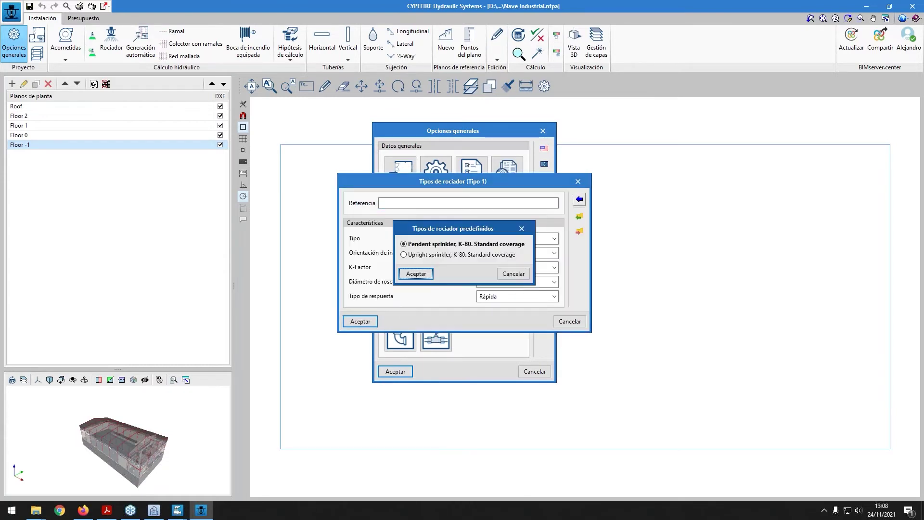
{"action": "left_click", "coordinate": [416, 273]}
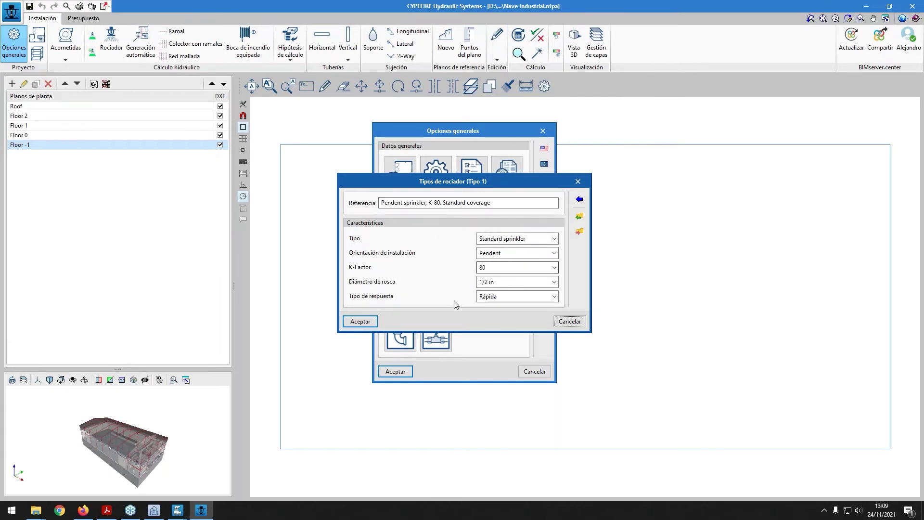
{"action": "left_click", "coordinate": [360, 322]}
{"action": "left_click", "coordinate": [384, 318]}
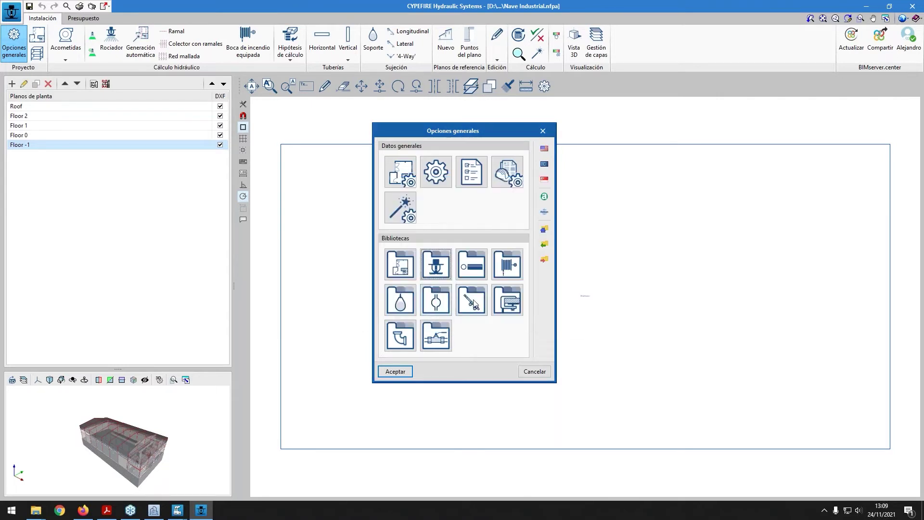
Check the pipe catalogues and accept the general options
{"action": "left_click", "coordinate": [473, 271]}
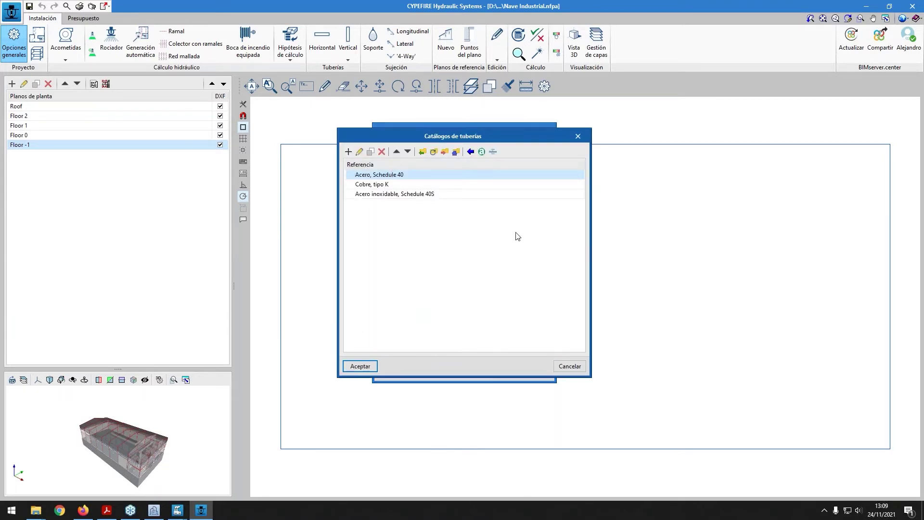
{"action": "left_click", "coordinate": [360, 366]}
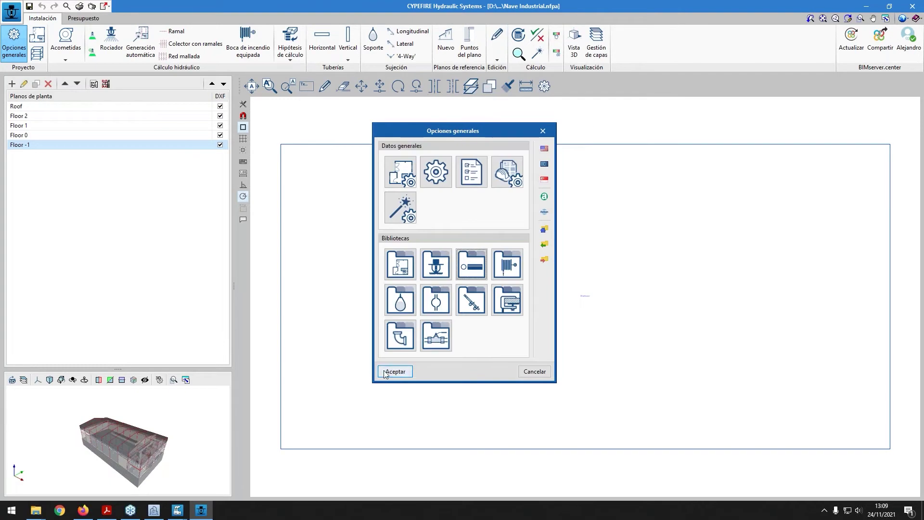
{"action": "left_click", "coordinate": [394, 371]}
Review the available automatic generation types and check the Warehouse room's clear height on Floor -1
{"action": "scroll", "coordinate": [462, 374], "scroll_direction": "down", "scroll_amount": 2}
{"action": "middle_click_drag", "start_coordinate": [506, 363], "coordinate": [464, 336]}
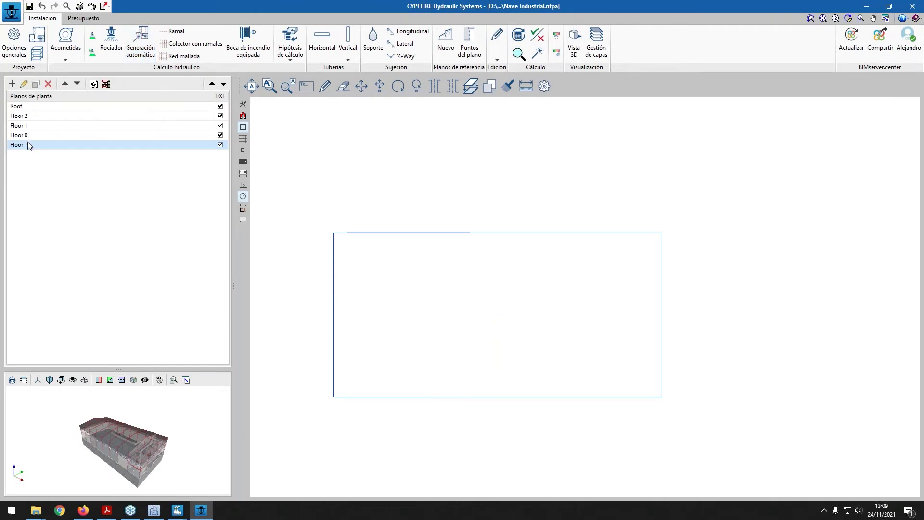
{"action": "scroll", "coordinate": [404, 391], "scroll_direction": "up", "scroll_amount": 4}
{"action": "middle_click_drag", "start_coordinate": [480, 374], "coordinate": [449, 372]}
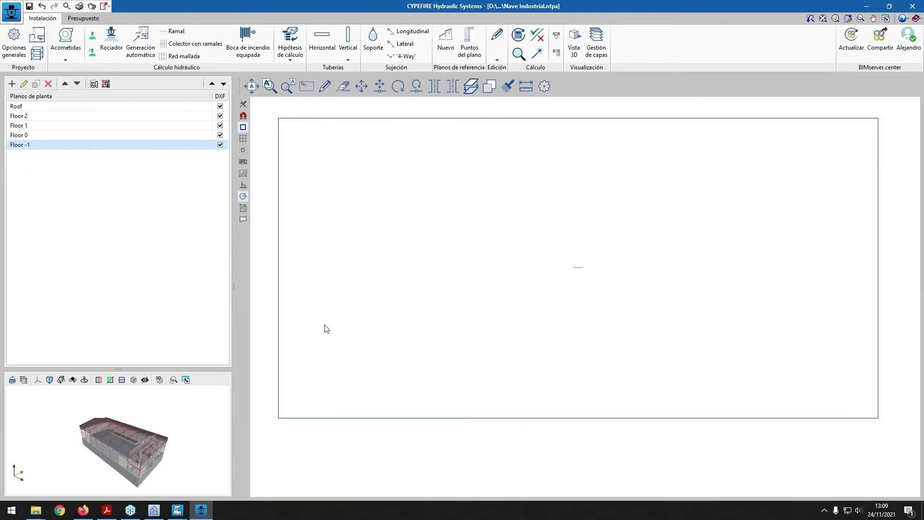
{"action": "left_click", "coordinate": [140, 42]}
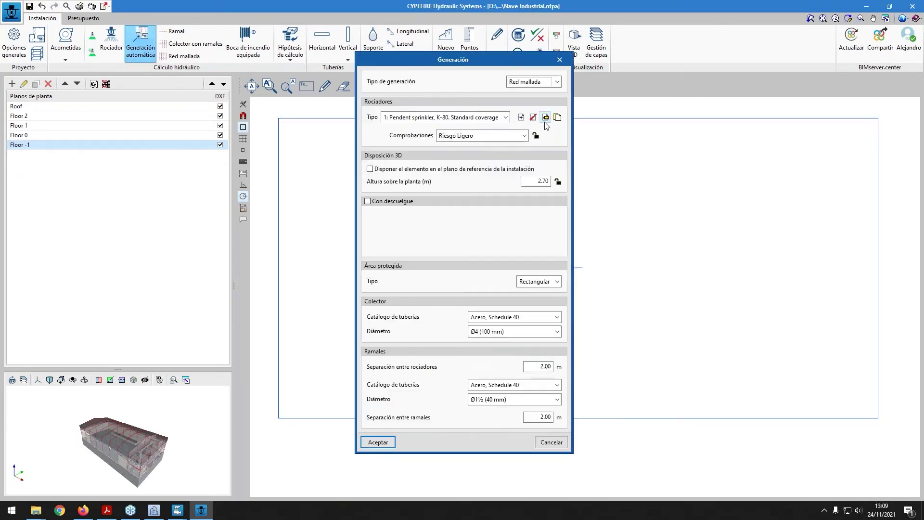
{"action": "left_click", "coordinate": [547, 82]}
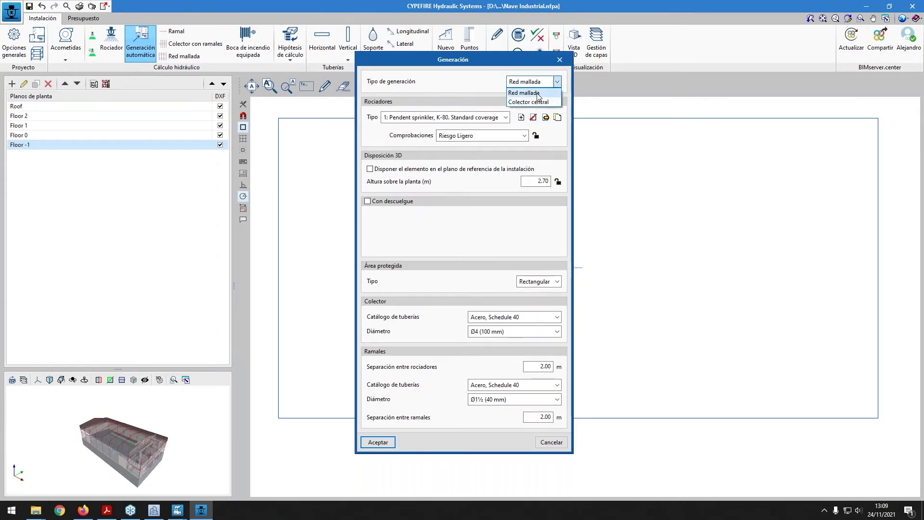
{"action": "left_click", "coordinate": [528, 92]}
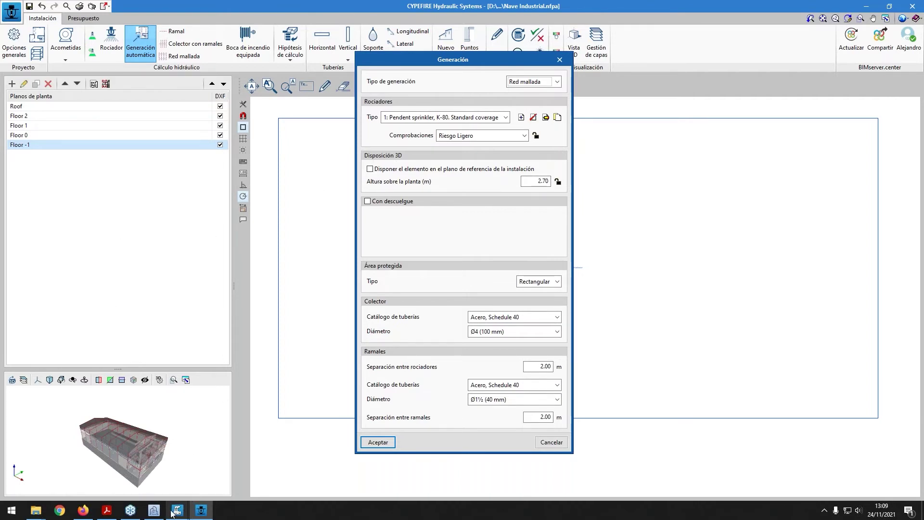
{"action": "left_click", "coordinate": [367, 445]}
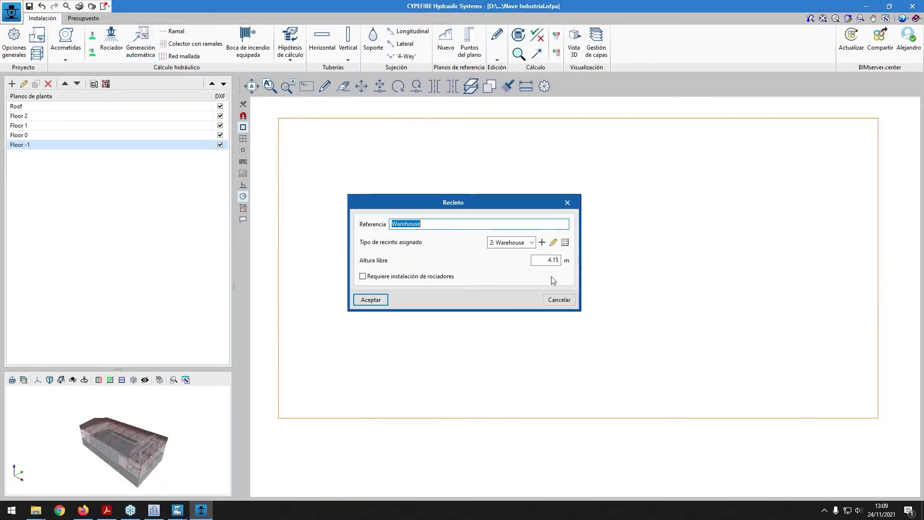
{"action": "key", "text": "Return"}
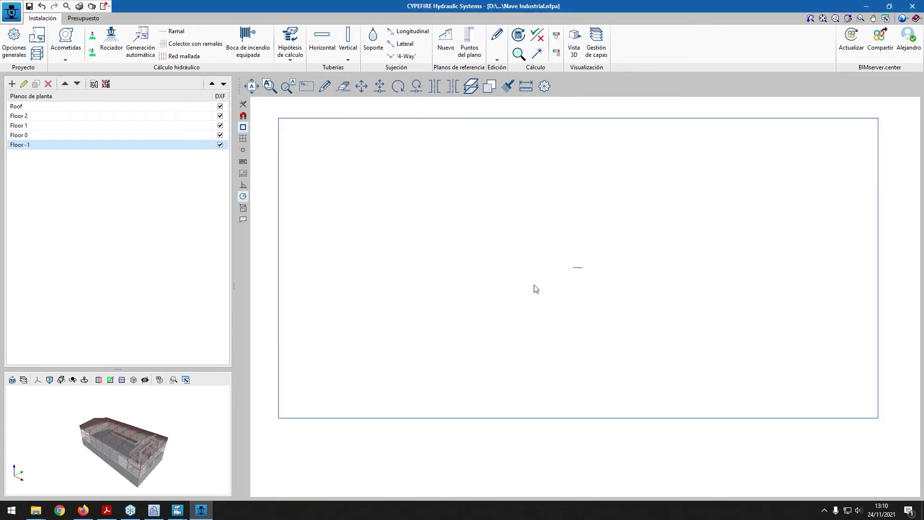
Generate a Red mallada sprinkler network in the Floor -1 Warehouse at 4 m height, with a Ø2½ (65 mm) header and Ø1½ (40 mm) branches
{"action": "left_click", "coordinate": [140, 42]}
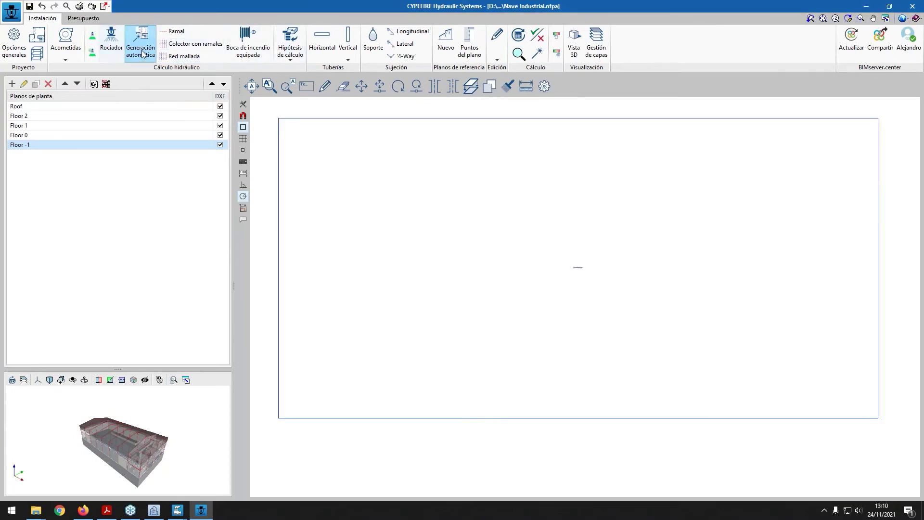
{"action": "double_click", "coordinate": [541, 181]}
{"action": "type", "text": "4"}
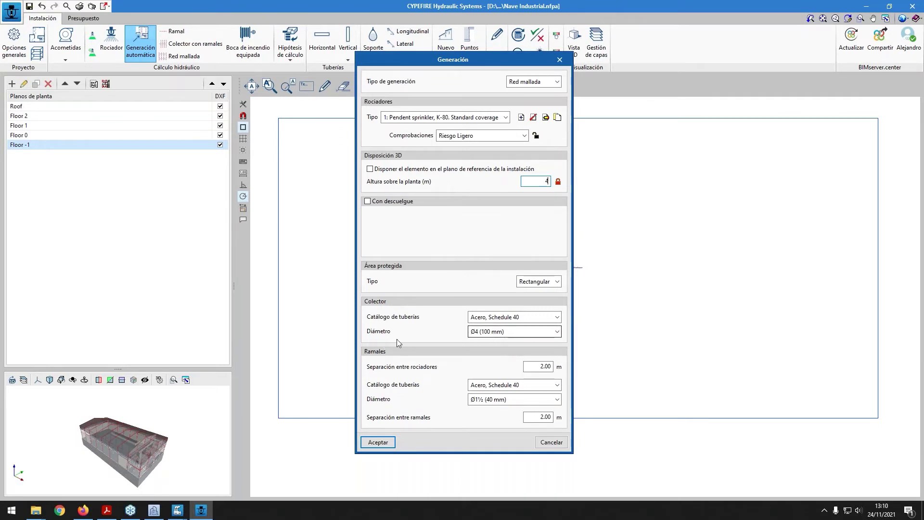
{"action": "left_click", "coordinate": [491, 335]}
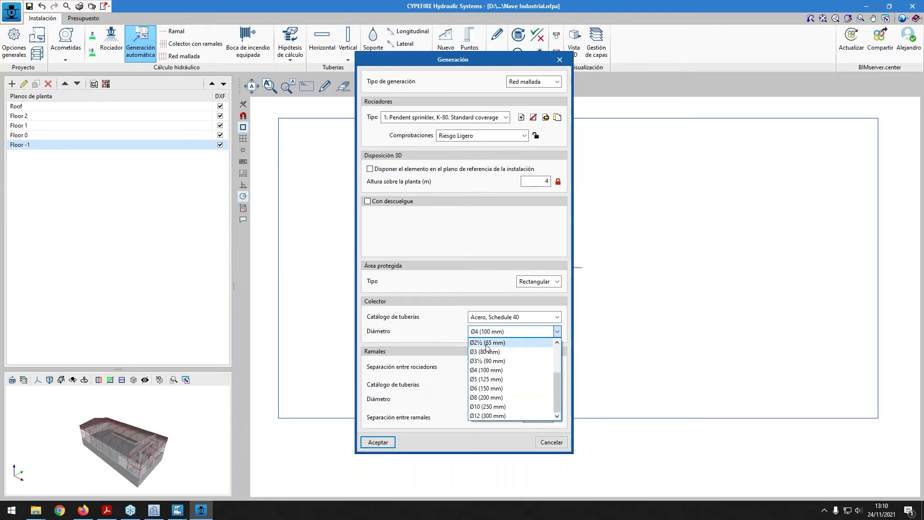
{"action": "left_click", "coordinate": [487, 343]}
{"action": "left_click", "coordinate": [487, 401]}
{"action": "left_click", "coordinate": [487, 401]}
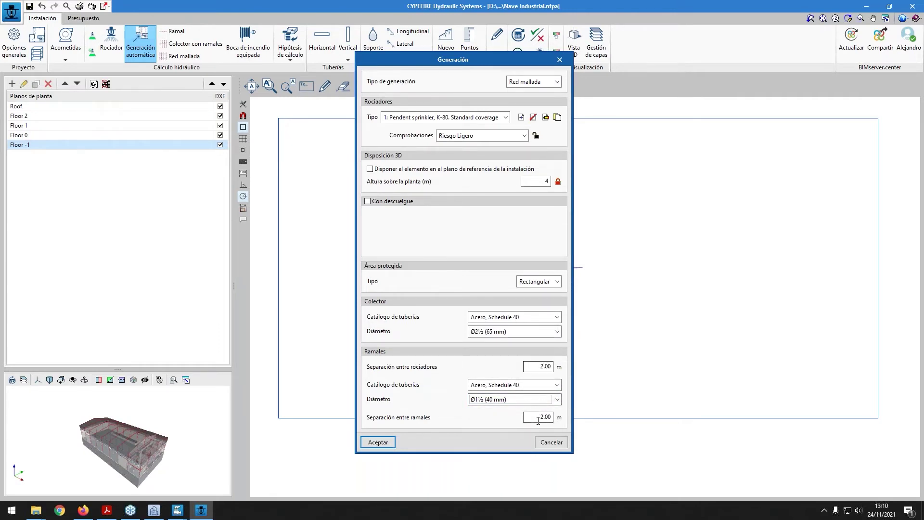
{"action": "left_click_drag", "start_coordinate": [487, 64], "coordinate": [485, 100]}
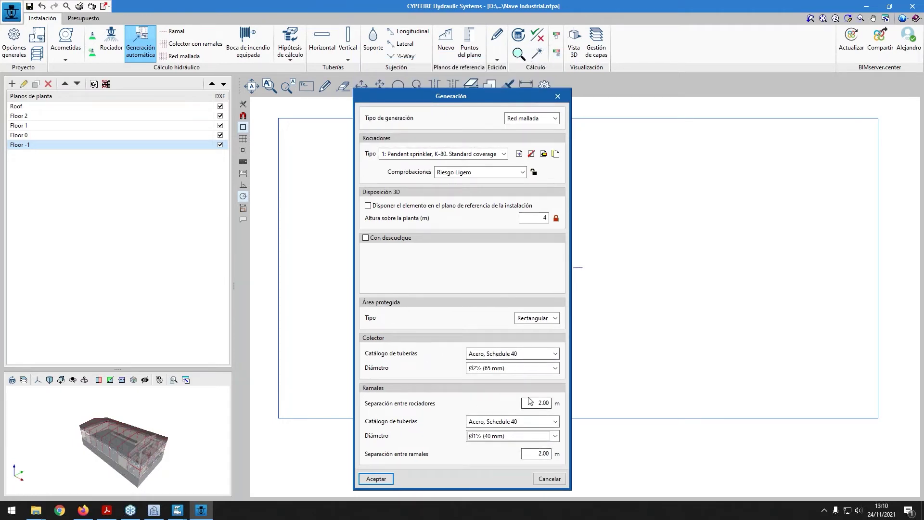
{"action": "left_click", "coordinate": [375, 479]}
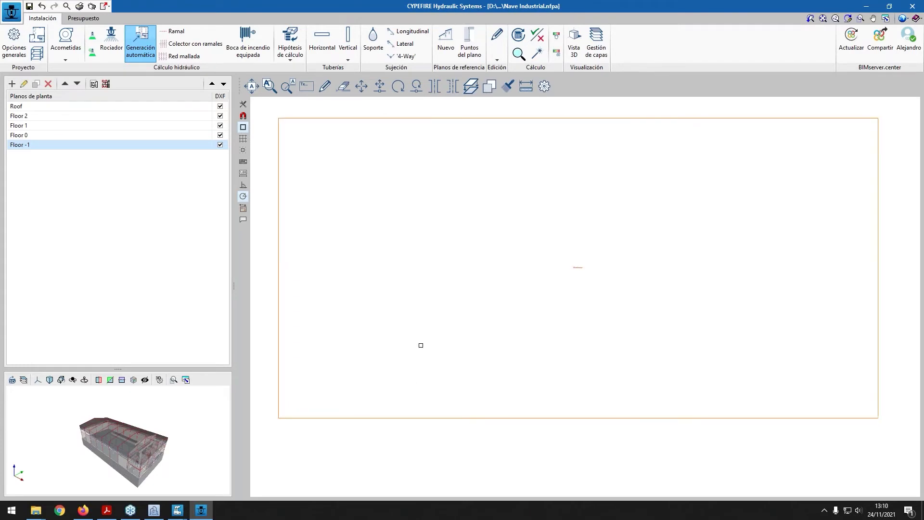
{"action": "left_click", "coordinate": [423, 311]}
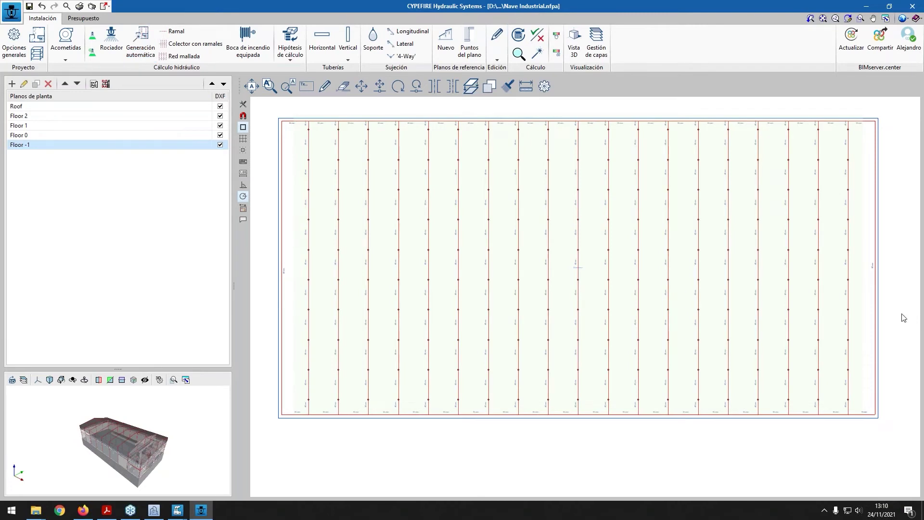
Place a 60 m³ Depósito with Riesgo Ligero checks outside the building, west of the sprinkler network
{"action": "scroll", "coordinate": [559, 461], "scroll_direction": "down", "scroll_amount": 3}
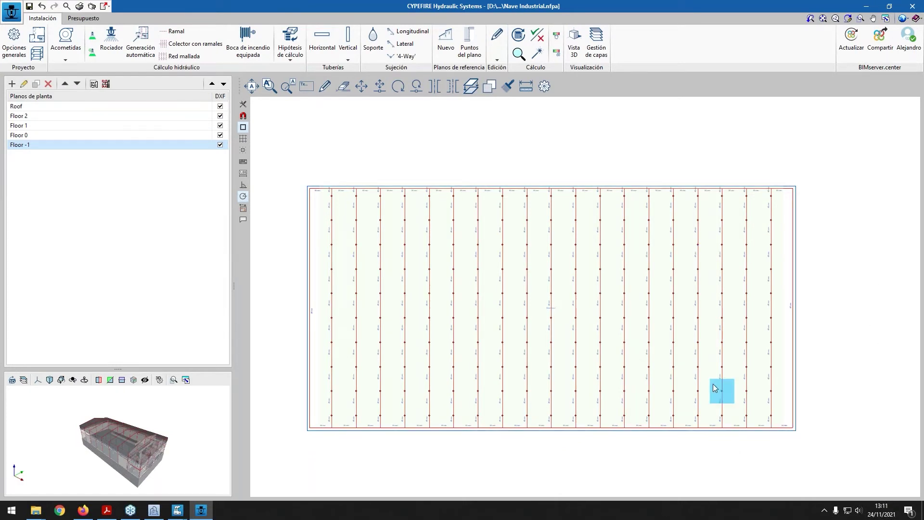
{"action": "mouse_move", "coordinate": [553, 213]}
{"action": "middle_mouse_down"}
{"action": "mouse_move", "coordinate": [541, 289]}
{"action": "mouse_move", "coordinate": [434, 215]}
{"action": "mouse_move", "coordinate": [620, 153]}
{"action": "middle_mouse_up"}
{"action": "scroll", "coordinate": [468, 392], "scroll_direction": "down", "scroll_amount": 3}
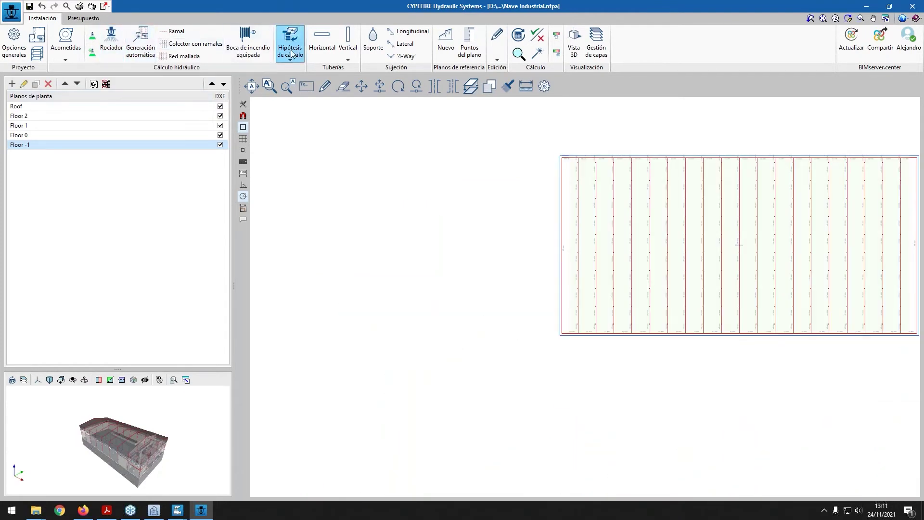
{"action": "left_click", "coordinate": [65, 50]}
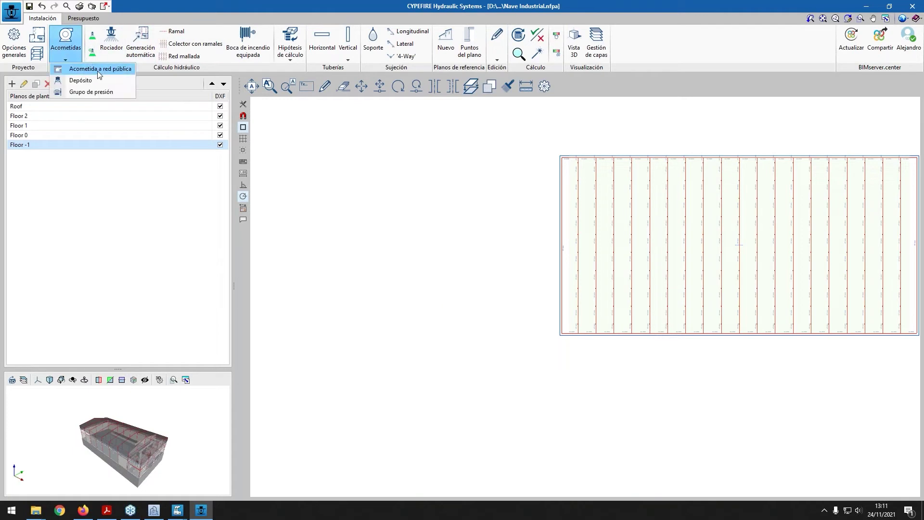
{"action": "left_click", "coordinate": [80, 80]}
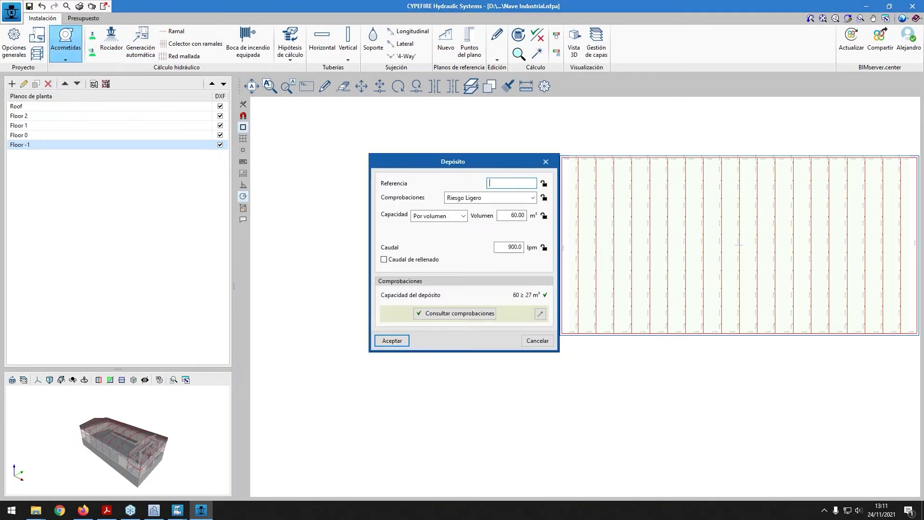
{"action": "left_click", "coordinate": [391, 337]}
{"action": "middle_click_drag", "start_coordinate": [593, 432], "coordinate": [559, 365]}
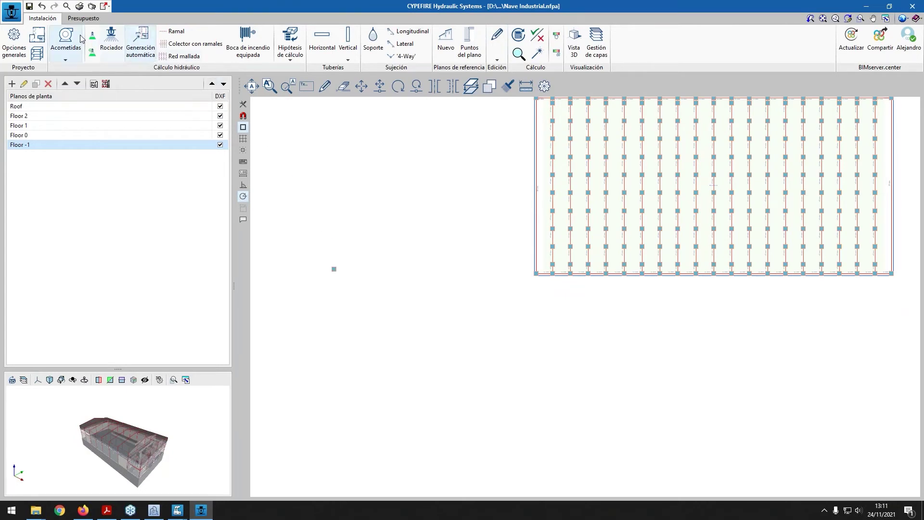
Define a Grupo de presión with a Por puntos flow/pressure curve from the predefined Grupo de presión 65-250
{"action": "left_click", "coordinate": [68, 57]}
{"action": "left_click", "coordinate": [83, 91]}
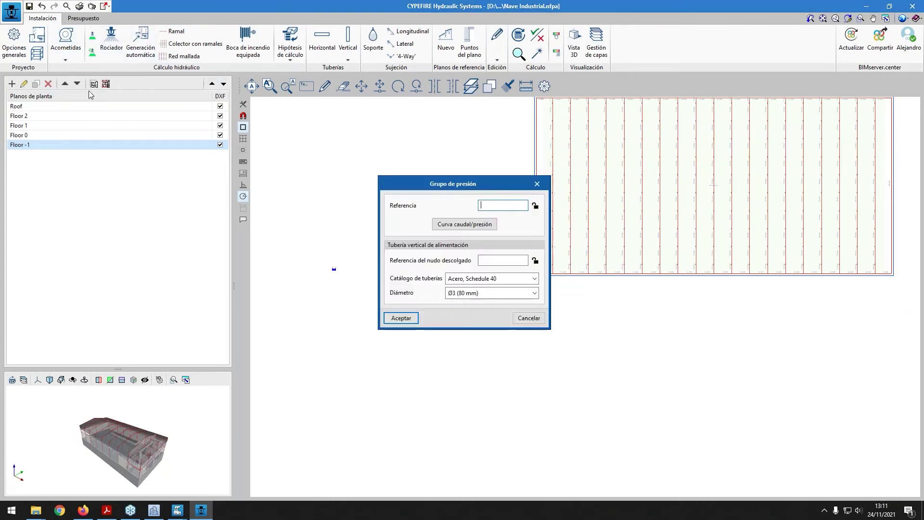
{"action": "left_click", "coordinate": [465, 226]}
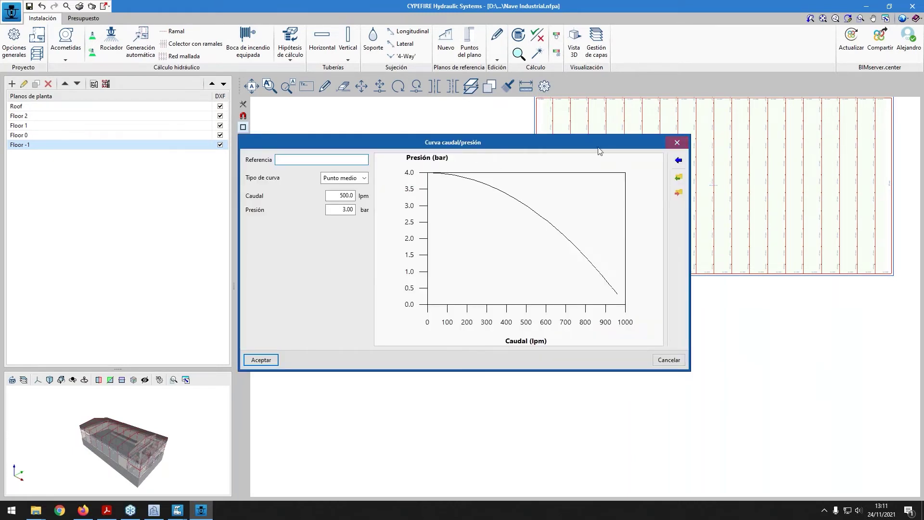
{"action": "left_click", "coordinate": [345, 177]}
{"action": "left_click", "coordinate": [344, 198]}
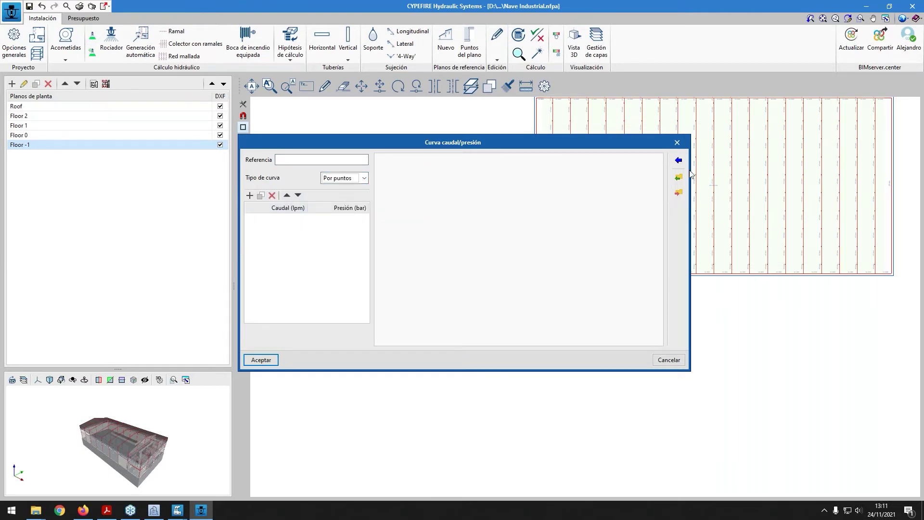
{"action": "left_click", "coordinate": [679, 160]}
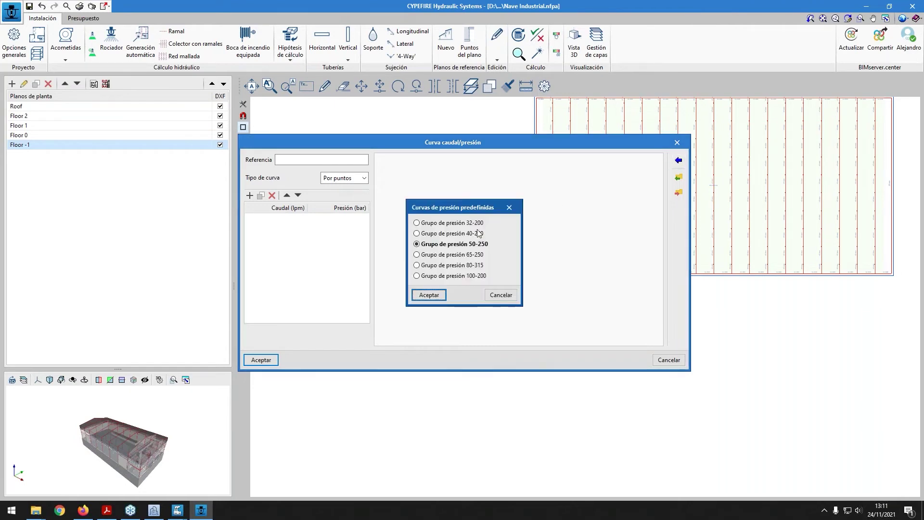
{"action": "left_click", "coordinate": [430, 254]}
{"action": "left_click", "coordinate": [428, 295]}
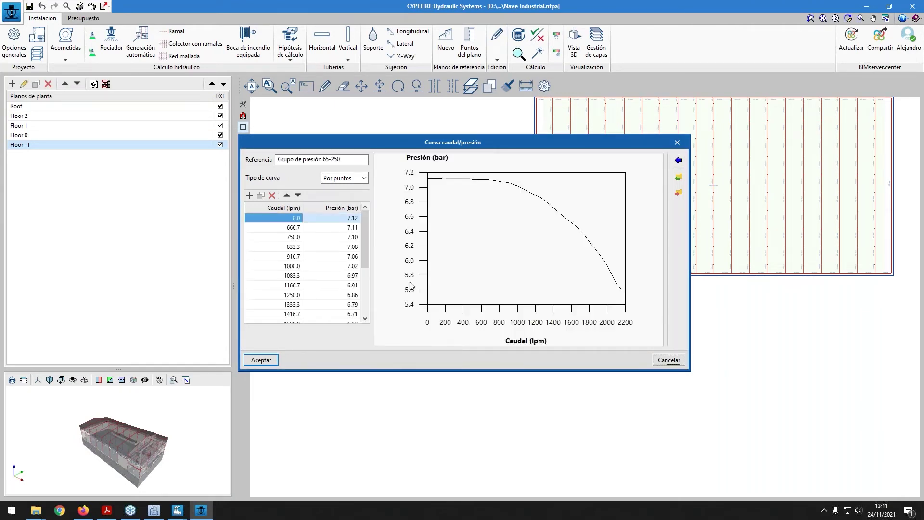
{"action": "scroll", "coordinate": [311, 283], "scroll_direction": "down", "scroll_amount": 5}
{"action": "scroll", "coordinate": [309, 284], "scroll_direction": "up", "scroll_amount": 5}
{"action": "left_click", "coordinate": [261, 360]}
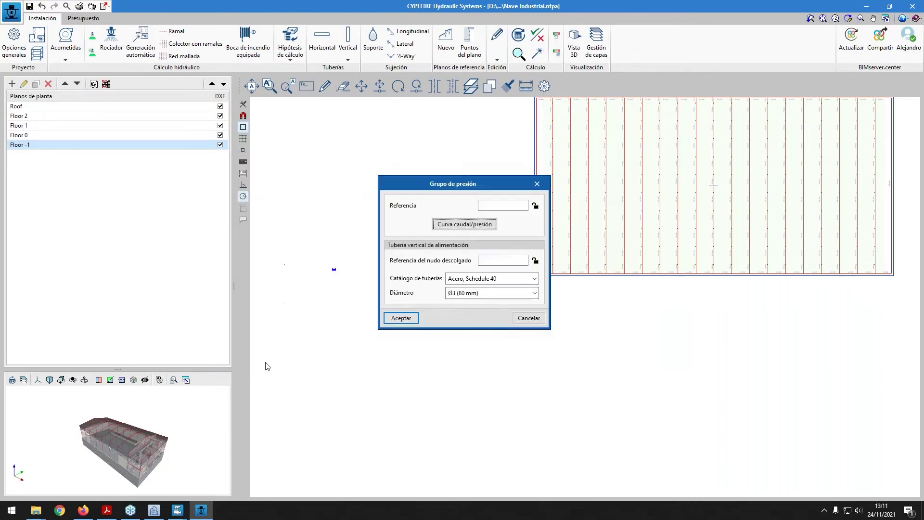
Place the pressure group outside the building, between the tank and the sprinkler network
{"action": "left_click", "coordinate": [401, 318]}
{"action": "scroll", "coordinate": [407, 281], "scroll_direction": "up", "scroll_amount": 3}
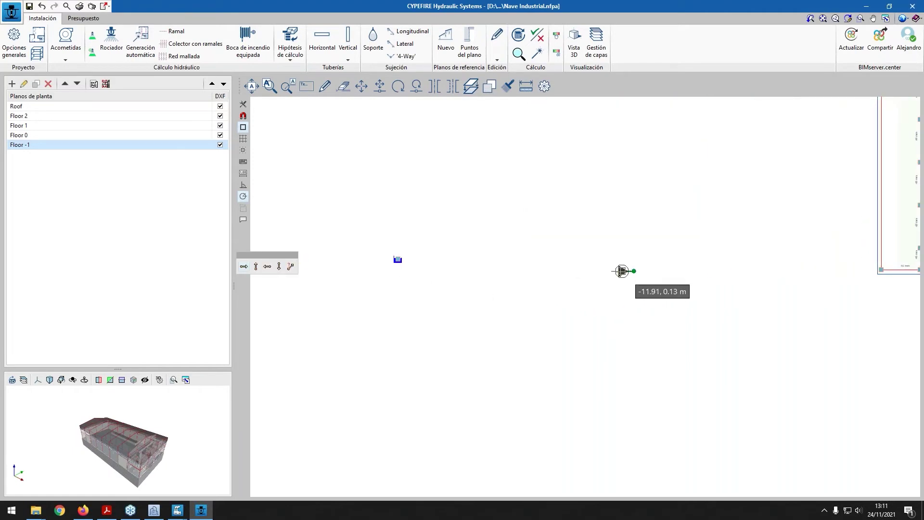
{"action": "left_click", "coordinate": [626, 270]}
{"action": "left_click", "coordinate": [529, 318]}
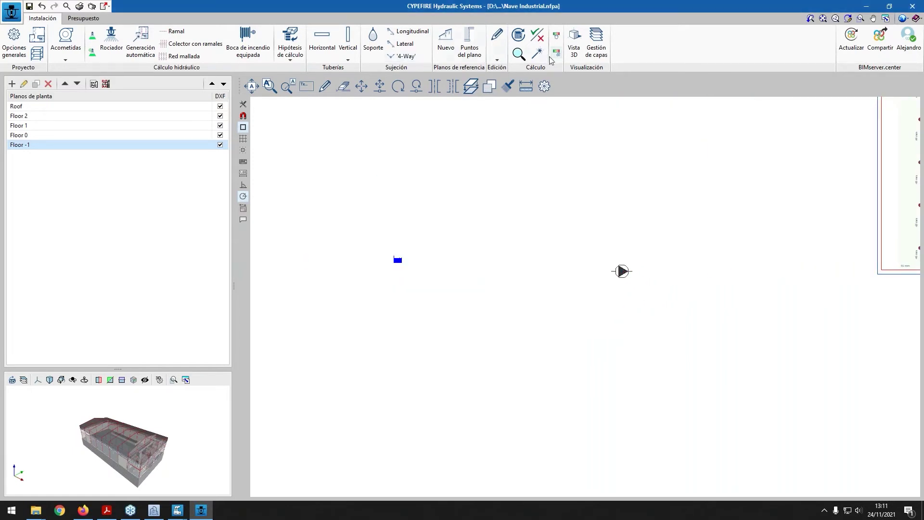
Draw a horizontal Acero, Schedule 40 pipe of Ø2½ (65 mm) from the tank to the pressure group's inlet
{"action": "left_click", "coordinate": [322, 41]}
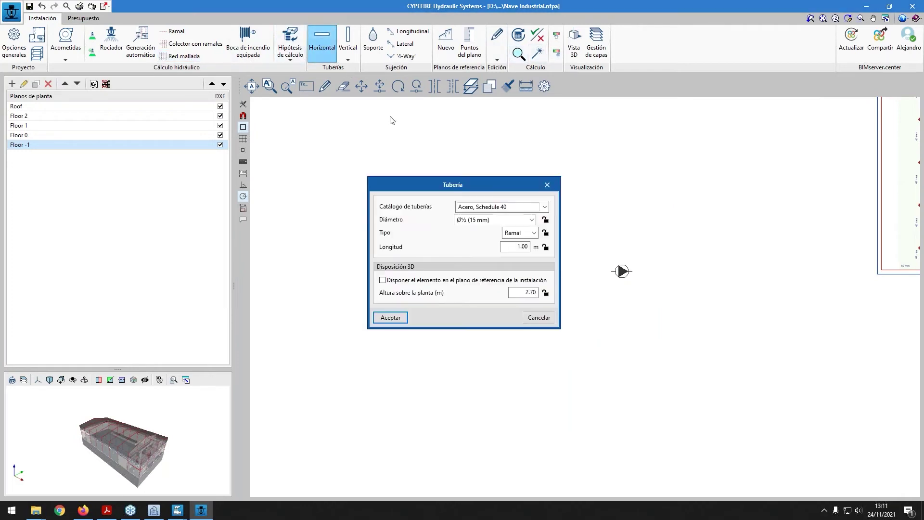
{"action": "left_click", "coordinate": [482, 220]}
{"action": "left_click", "coordinate": [475, 287]}
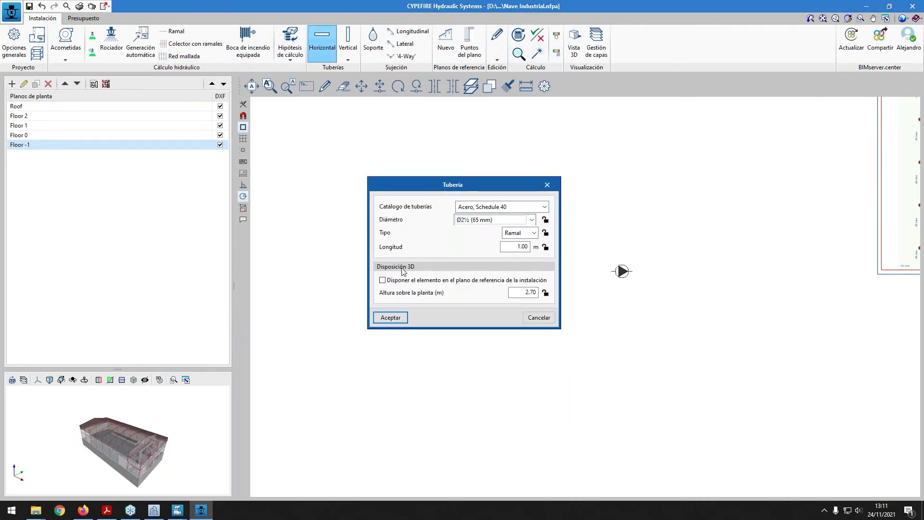
{"action": "left_click", "coordinate": [391, 318]}
{"action": "left_click", "coordinate": [398, 260]}
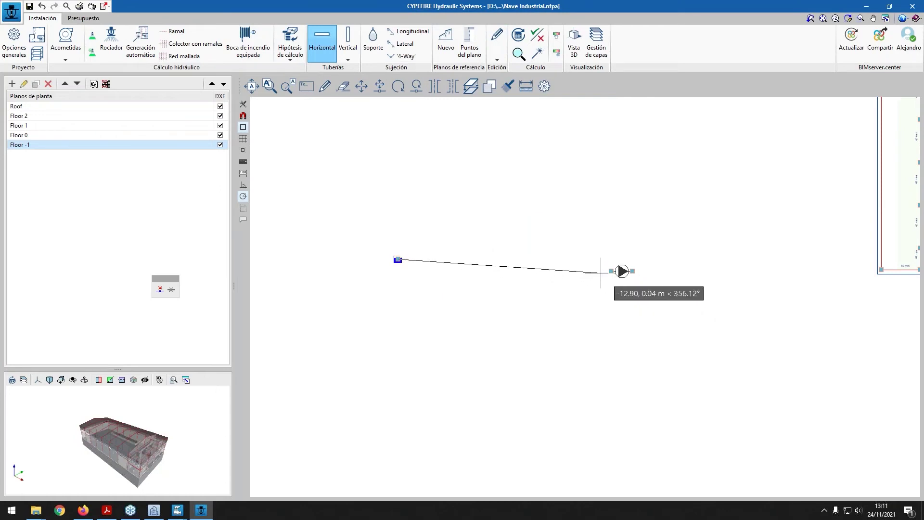
{"action": "left_click", "coordinate": [618, 270]}
Continue the horizontal pipe from the pressure group's outlet to the network's nearest lower corner and end the pipe command
{"action": "middle_click_drag", "start_coordinate": [718, 270], "coordinate": [481, 289]}
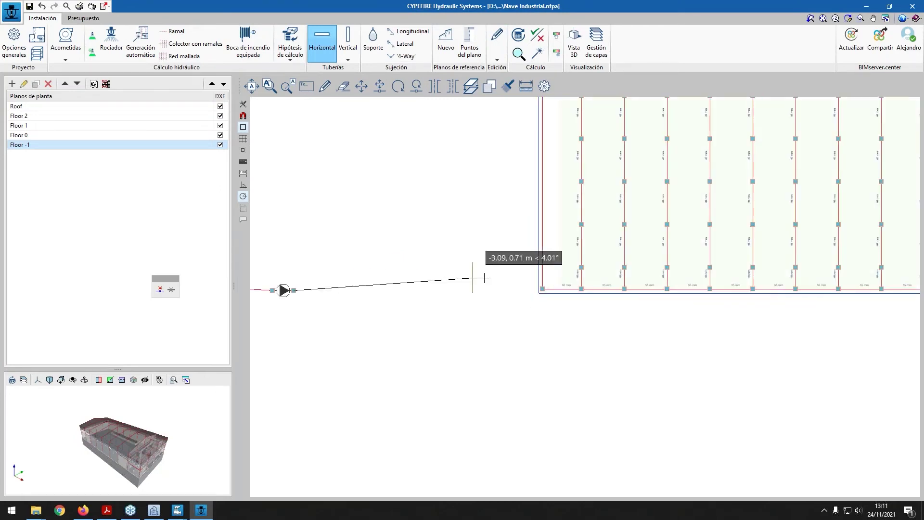
{"action": "left_click", "coordinate": [537, 289]}
{"action": "scroll", "coordinate": [535, 323], "scroll_direction": "down", "scroll_amount": 1}
{"action": "scroll", "coordinate": [536, 323], "scroll_direction": "down", "scroll_amount": 2}
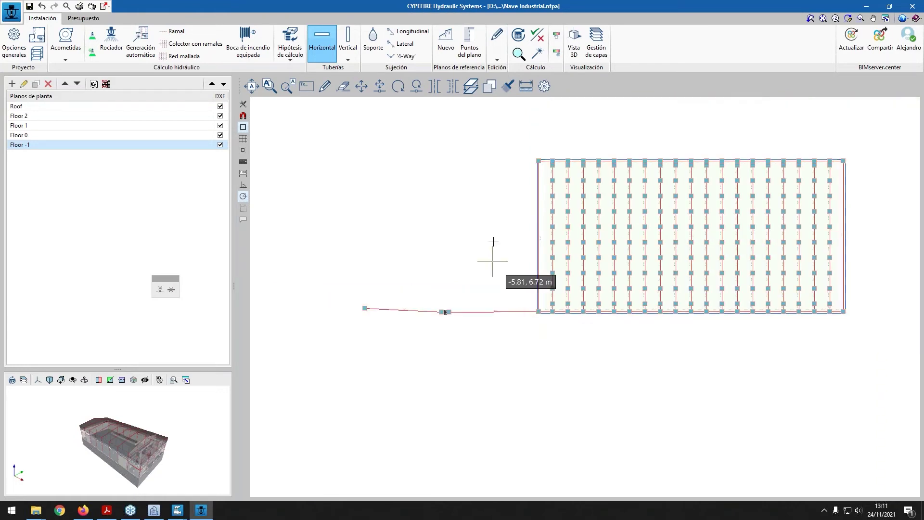
{"action": "middle_click_drag", "start_coordinate": [635, 312], "coordinate": [610, 324]}
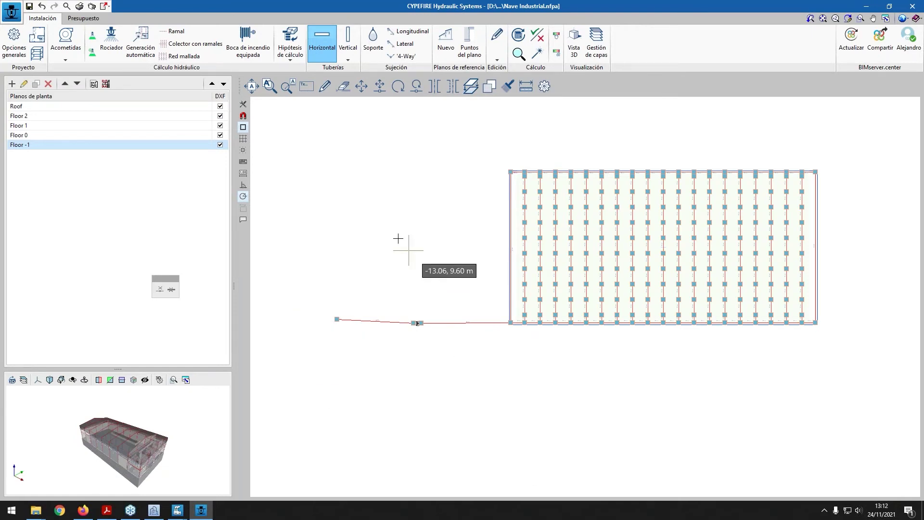
{"action": "left_click", "coordinate": [398, 241]}
{"action": "key", "text": "Escape"}
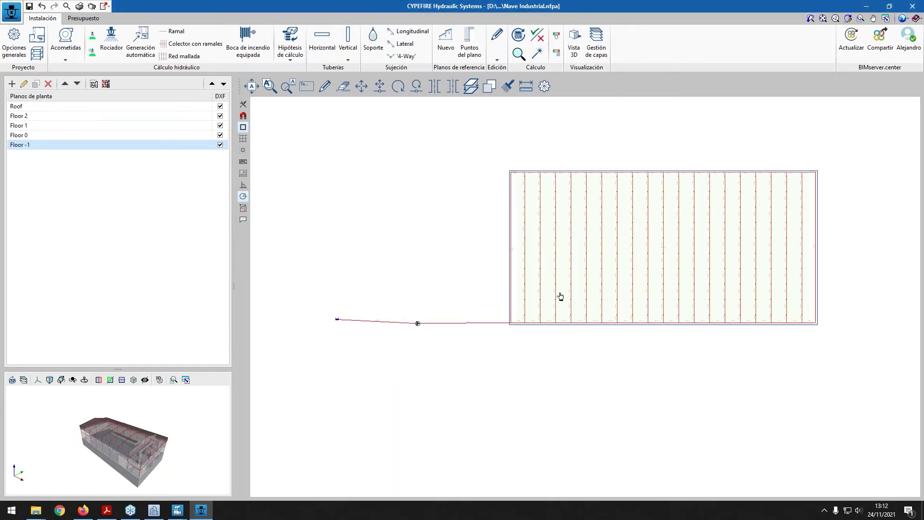
Calculate the installation and zoom in on the supply pipe's connection to the sprinkler network
{"action": "left_click", "coordinate": [519, 35]}
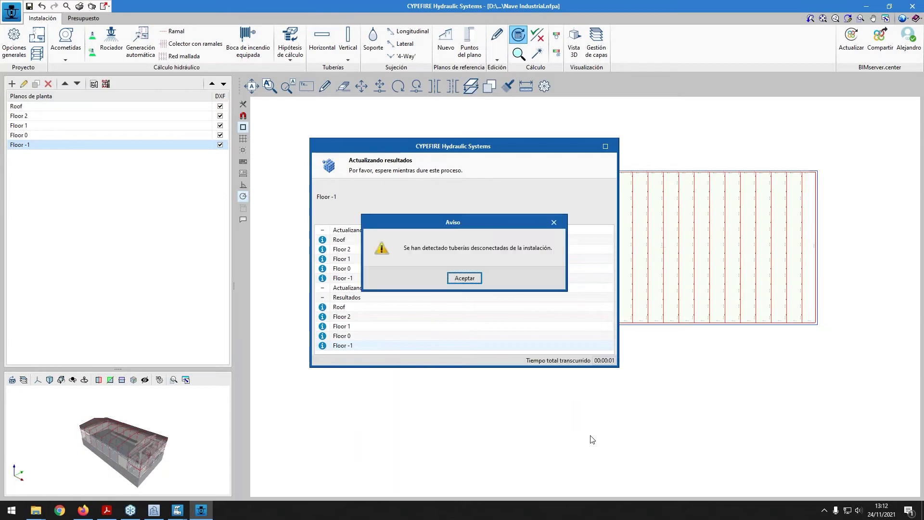
{"action": "key", "text": "Return"}
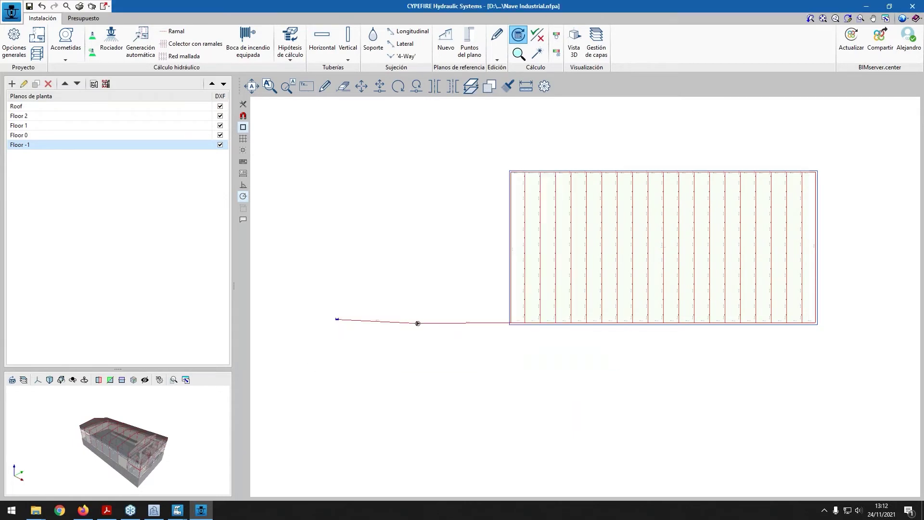
{"action": "scroll", "coordinate": [492, 349], "scroll_direction": "up", "scroll_amount": 5}
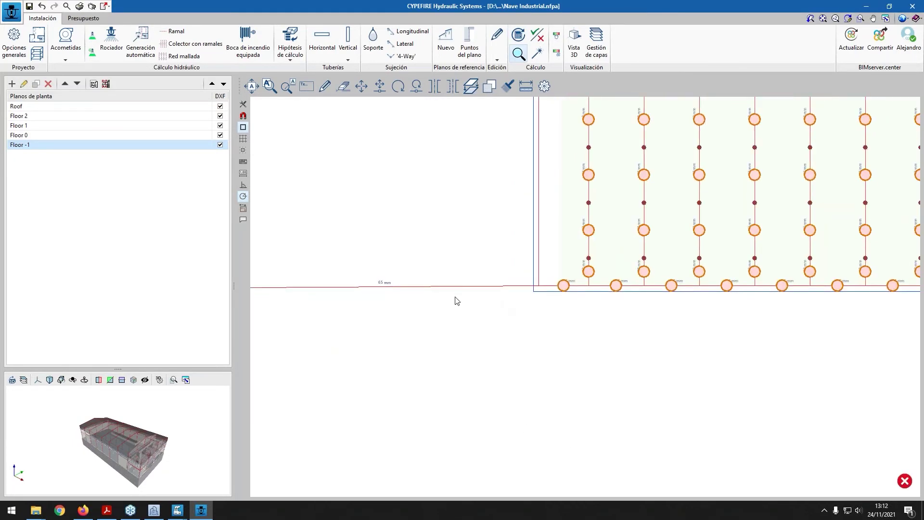
Orbit the 3D model to the supply pipe and hide the Architecture BIM model to expose the piping
{"action": "middle_click_drag", "start_coordinate": [74, 454], "coordinate": [106, 448]}
{"action": "scroll", "coordinate": [94, 454], "scroll_direction": "up", "scroll_amount": 5}
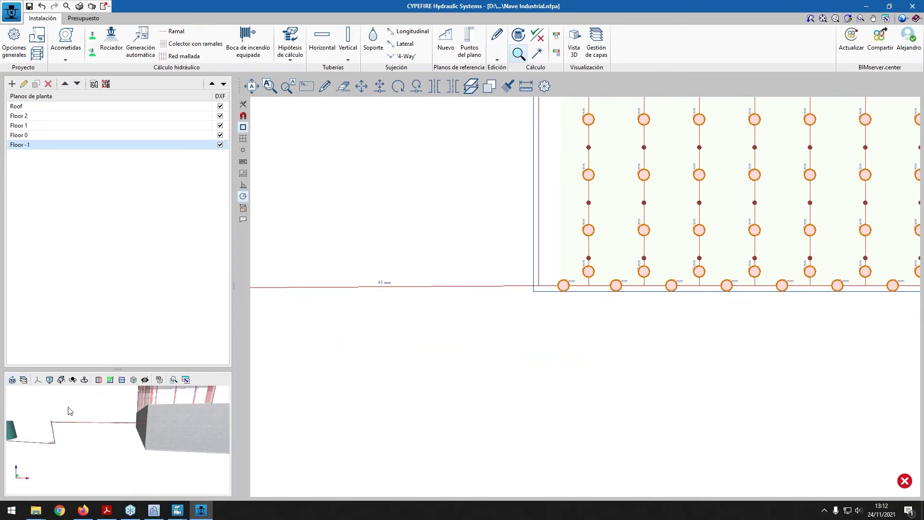
{"action": "left_click", "coordinate": [24, 380]}
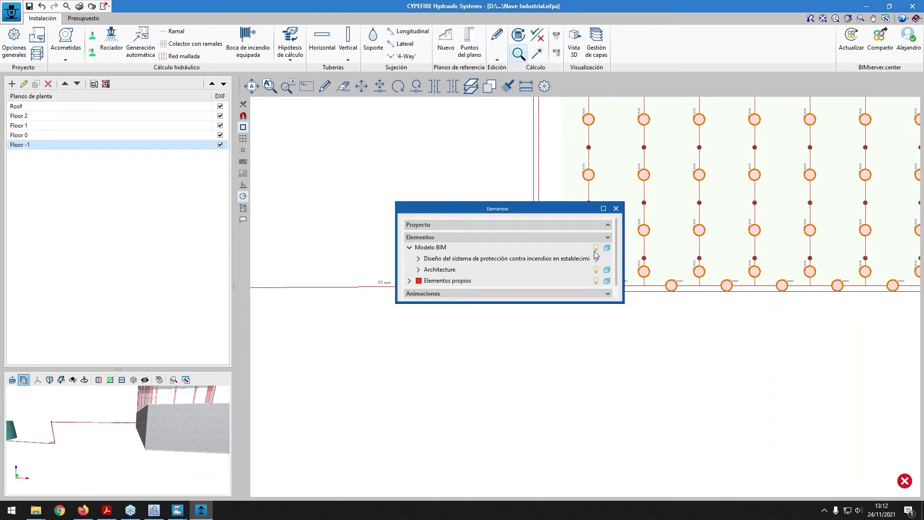
{"action": "left_click", "coordinate": [597, 270]}
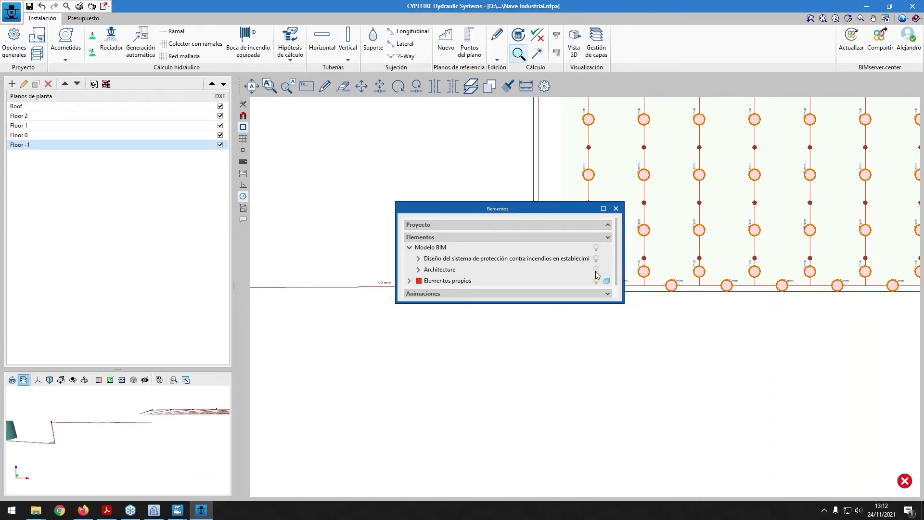
Set the sprinkler installation height of Floor -1 to 4.00 m
{"action": "middle_click_drag", "start_coordinate": [149, 399], "coordinate": [129, 430]}
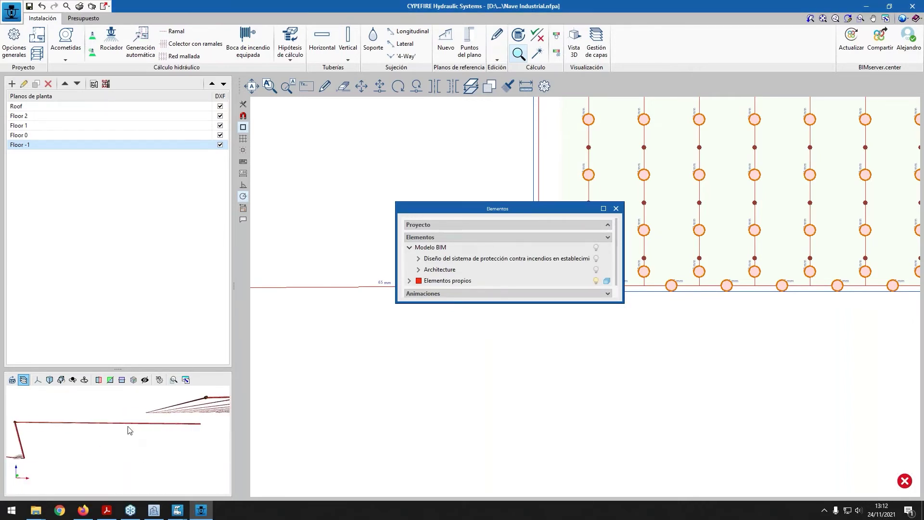
{"action": "left_click", "coordinate": [616, 208]}
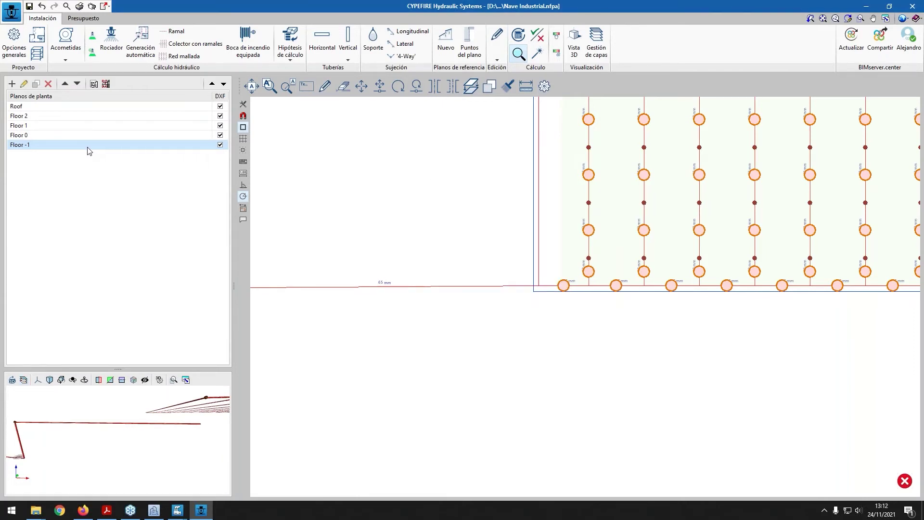
{"action": "left_click", "coordinate": [24, 84]}
{"action": "double_click", "coordinate": [573, 255]}
{"action": "type", "text": "4.00"}
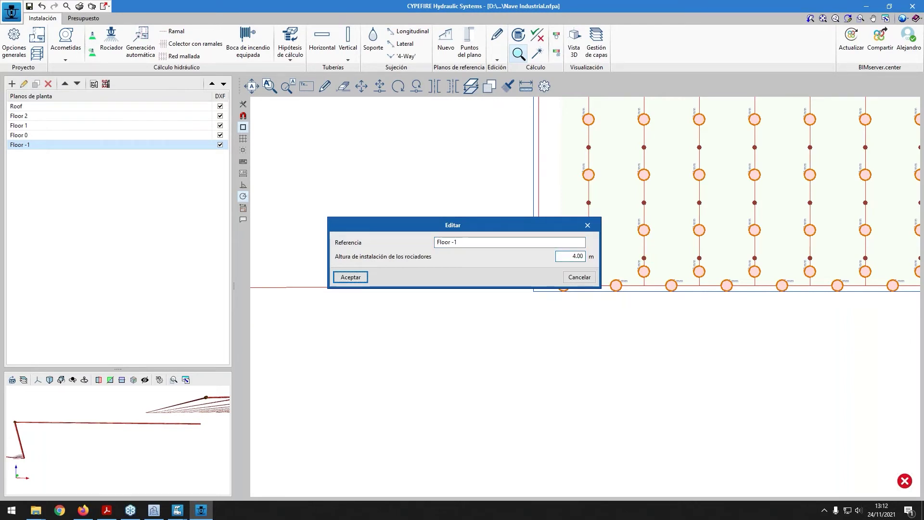
{"action": "left_click", "coordinate": [351, 277]}
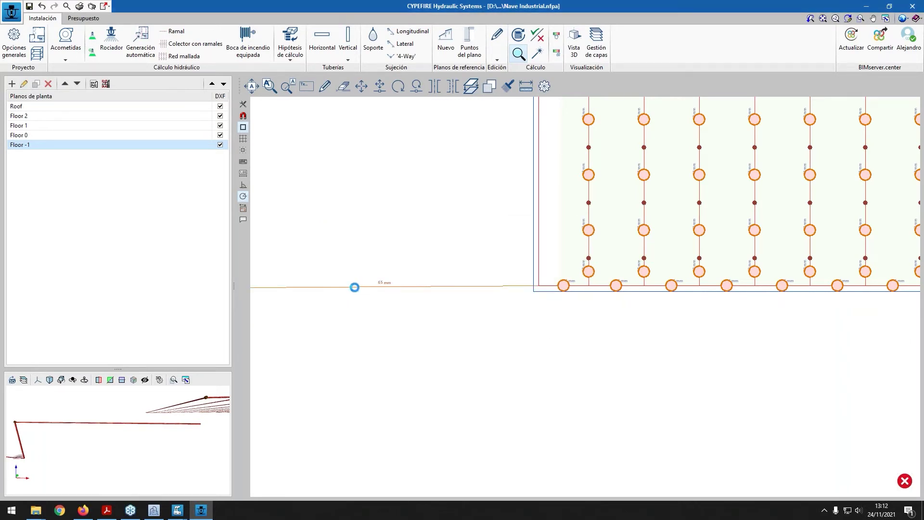
Check the height of the supply pipe leading to the building and update the installation's calculation results
{"action": "left_click", "coordinate": [355, 287]}
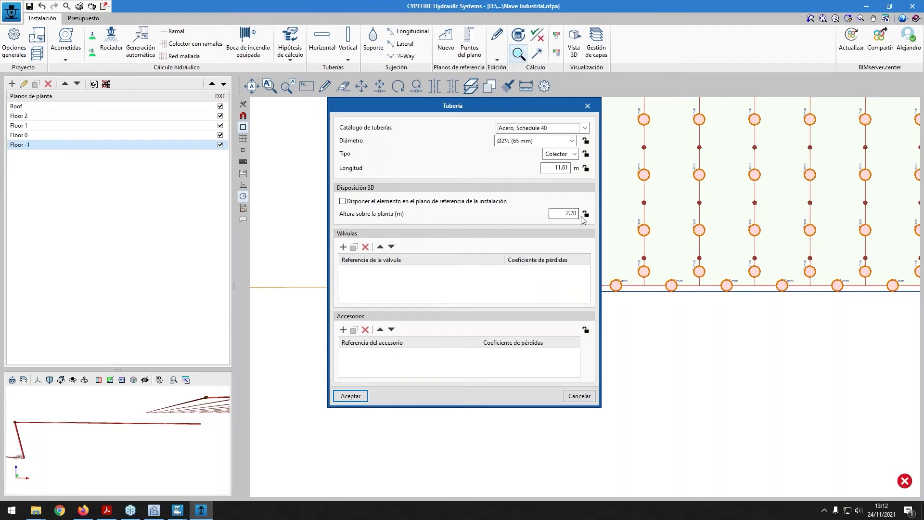
{"action": "left_click", "coordinate": [587, 107]}
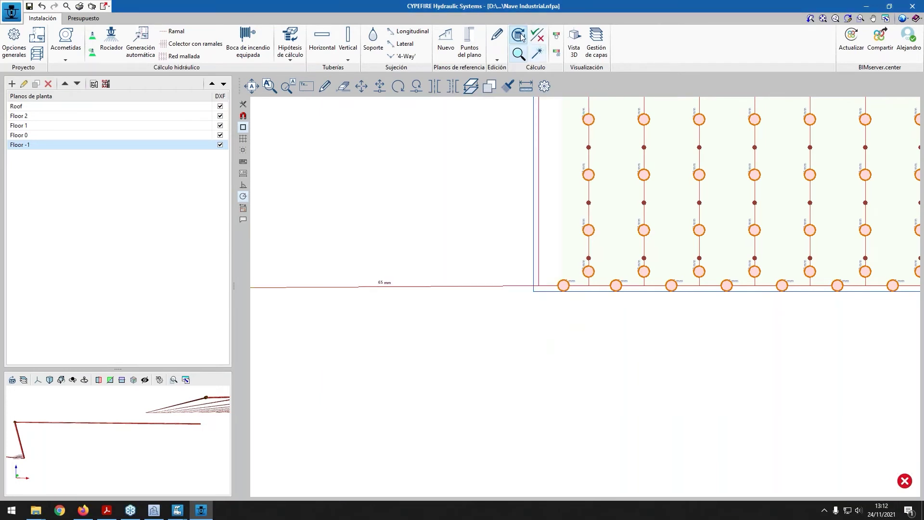
{"action": "left_click", "coordinate": [520, 38]}
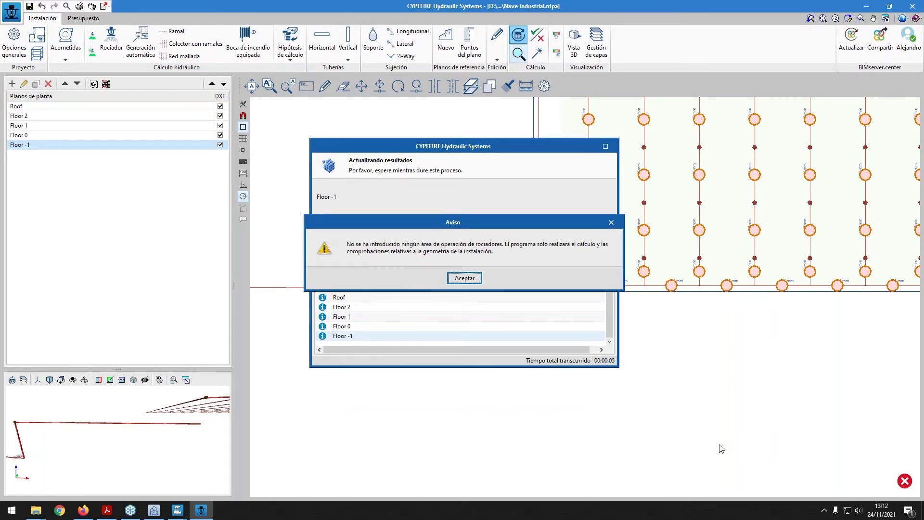
{"action": "key", "text": "Return"}
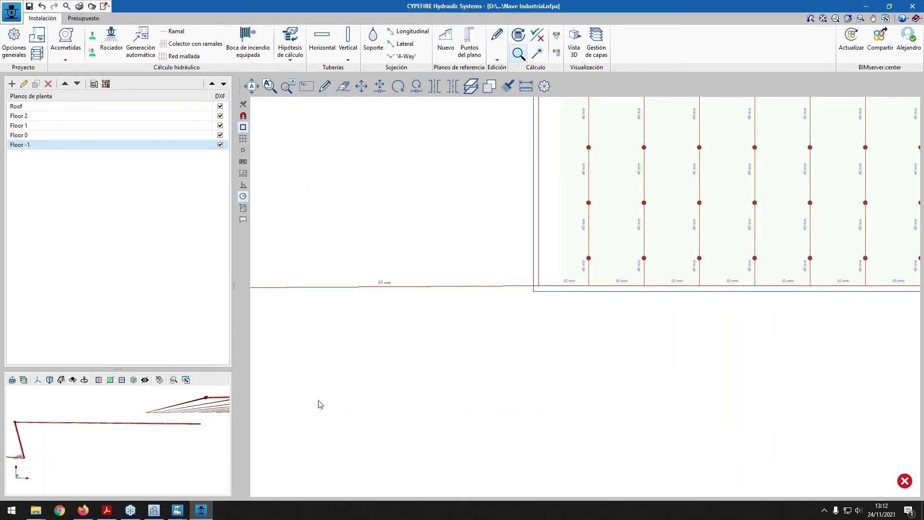
Refresh the 3D view and orient it to show the sprinkler pipe network from above
{"action": "left_click", "coordinate": [12, 380]}
{"action": "left_click_drag", "start_coordinate": [161, 431], "coordinate": [66, 468]}
{"action": "scroll", "coordinate": [360, 429], "scroll_direction": "down", "scroll_amount": 4}
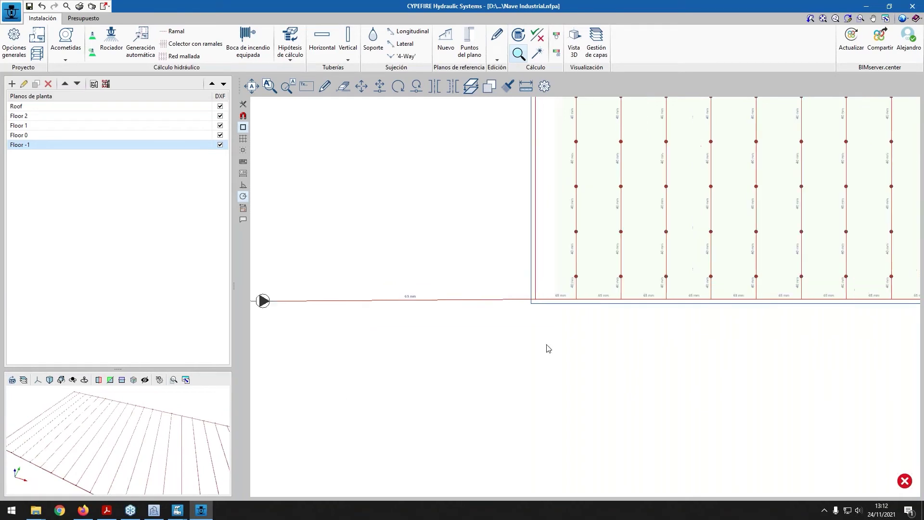
Inspect the height and fittings of the 65 mm collector and first 40 mm branch where the supply enters the building
{"action": "scroll", "coordinate": [504, 382], "scroll_direction": "down", "scroll_amount": 2}
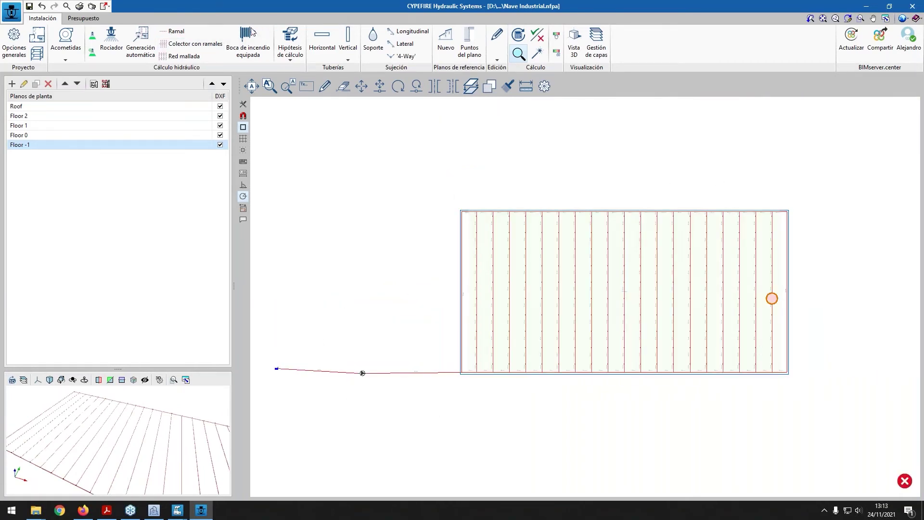
{"action": "scroll", "coordinate": [483, 427], "scroll_direction": "up", "scroll_amount": 5}
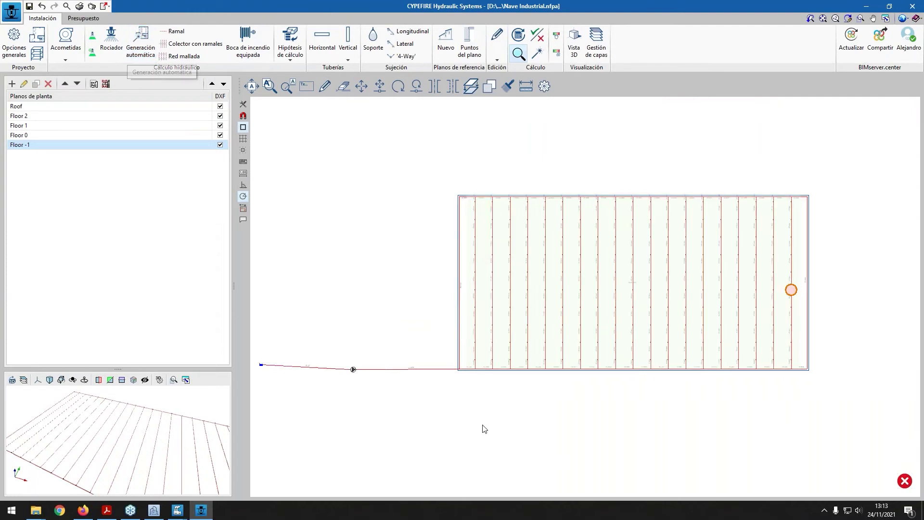
{"action": "scroll", "coordinate": [427, 310], "scroll_direction": "up", "scroll_amount": 4}
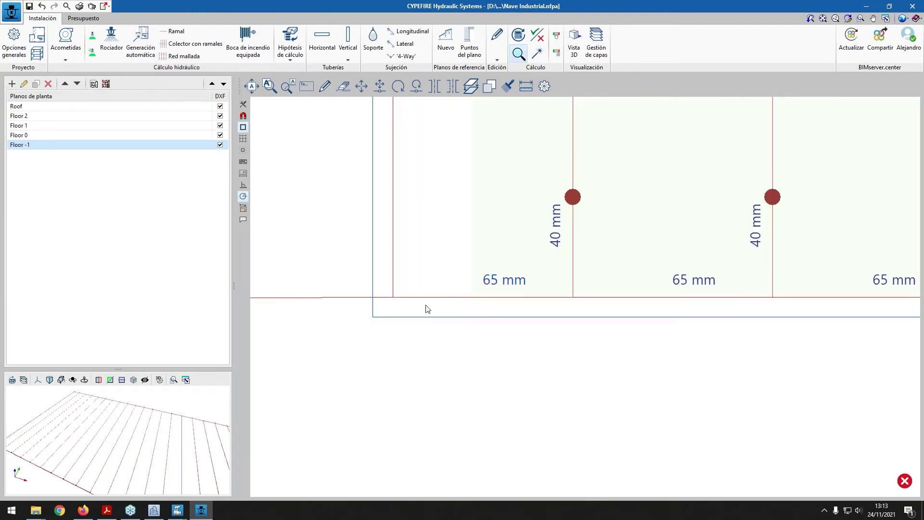
{"action": "left_click", "coordinate": [449, 297]}
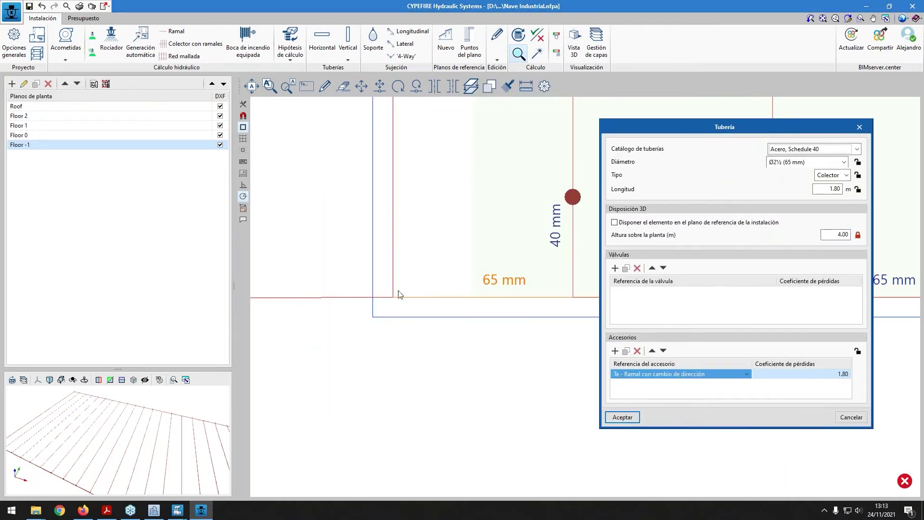
{"action": "left_click", "coordinate": [851, 417]}
{"action": "left_click", "coordinate": [573, 166]}
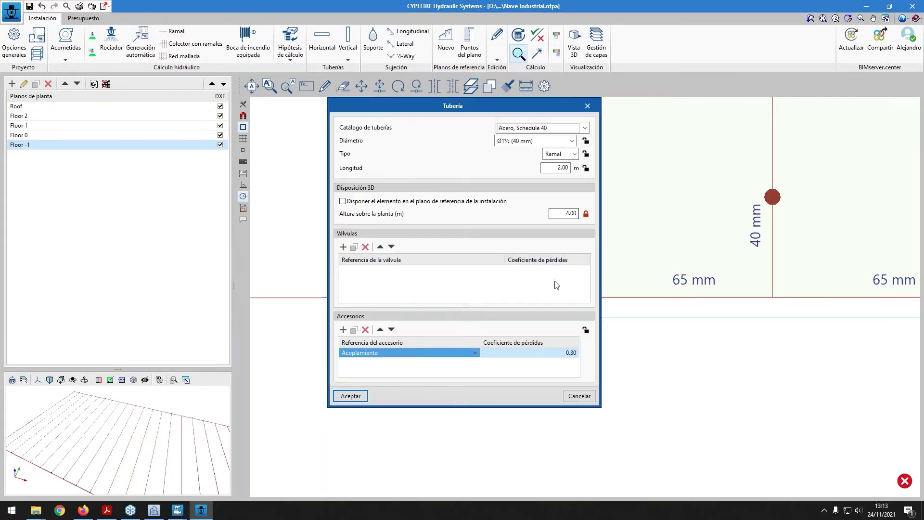
{"action": "left_click", "coordinate": [590, 397]}
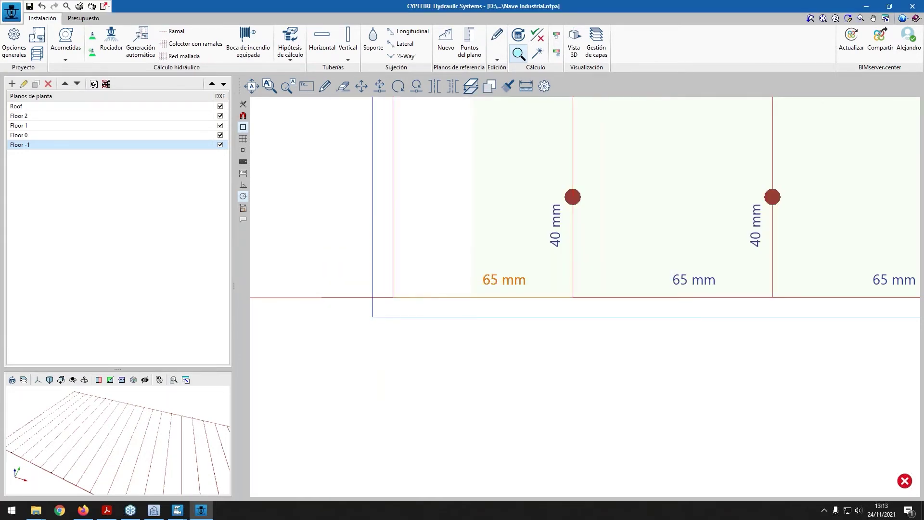
{"action": "left_click", "coordinate": [422, 297]}
{"action": "left_click", "coordinate": [590, 396]}
Inspect the fittings of the collector pipe at the opposite corner of the sprinkler network
{"action": "scroll", "coordinate": [615, 377], "scroll_direction": "down", "scroll_amount": 5}
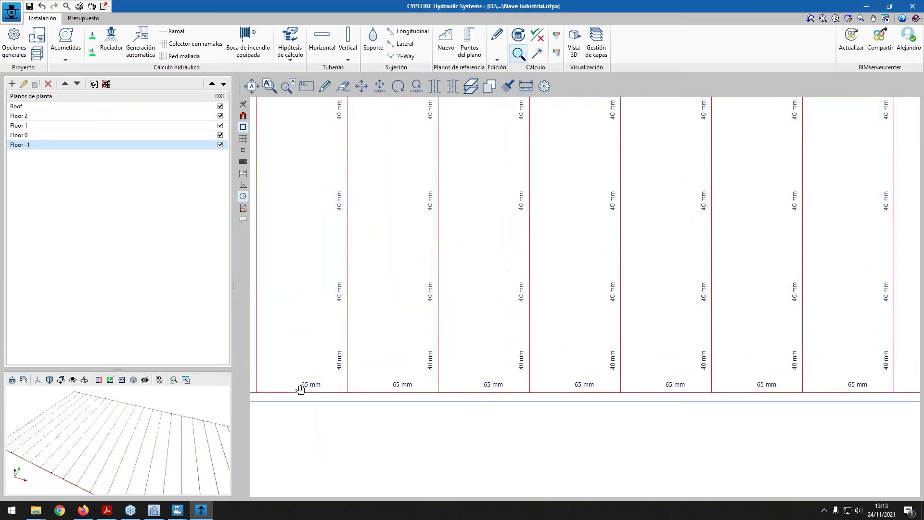
{"action": "middle_click_drag", "start_coordinate": [666, 226], "coordinate": [438, 380]}
{"action": "scroll", "coordinate": [491, 328], "scroll_direction": "up", "scroll_amount": 5}
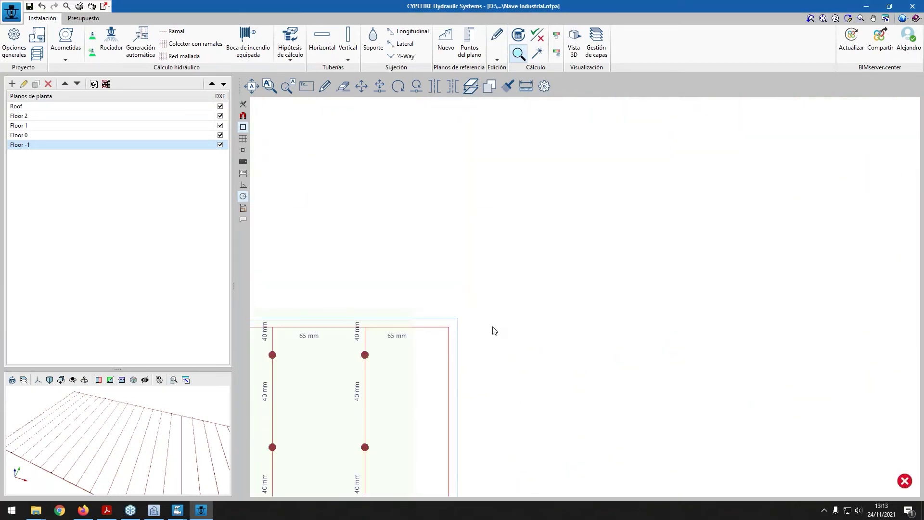
{"action": "left_click", "coordinate": [454, 357]}
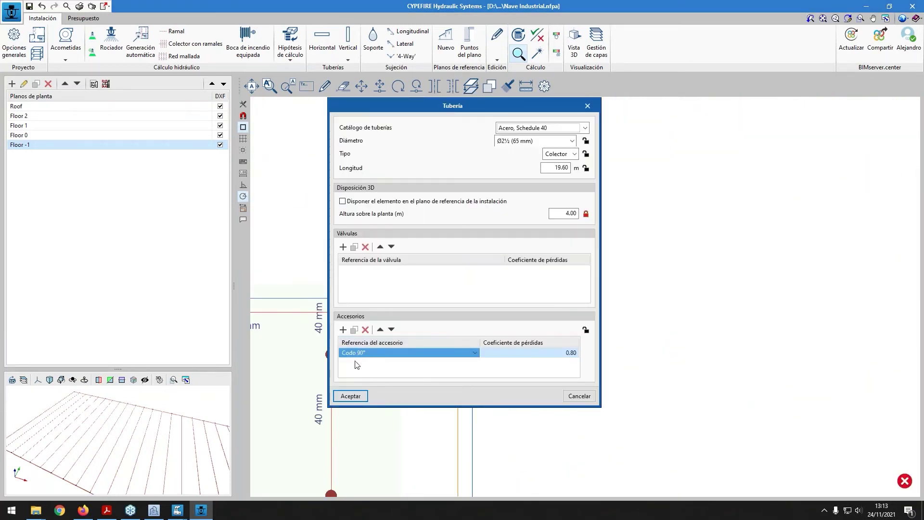
{"action": "left_click", "coordinate": [578, 396]}
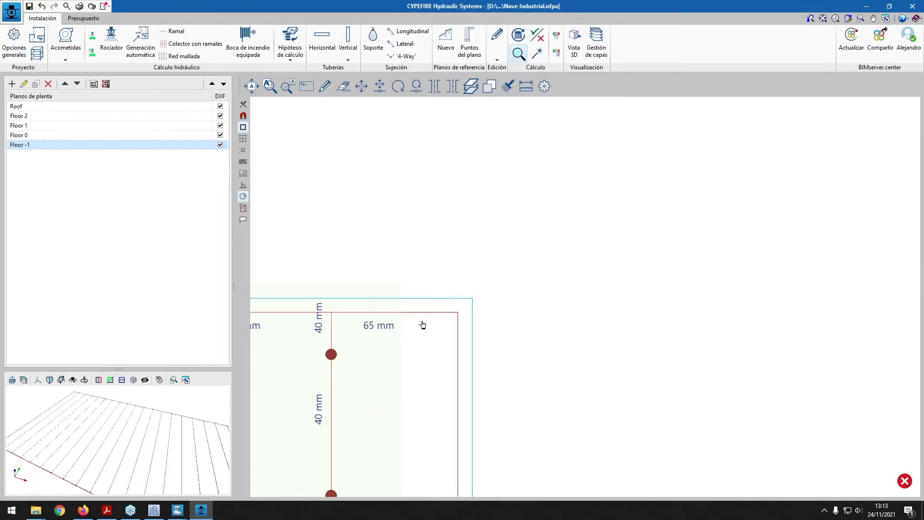
Switch to the Floor 0 plan and show the Modelo BIM elements in the 3D view
{"action": "scroll", "coordinate": [462, 322], "scroll_direction": "down", "scroll_amount": 5}
{"action": "scroll", "coordinate": [504, 388], "scroll_direction": "down", "scroll_amount": 4}
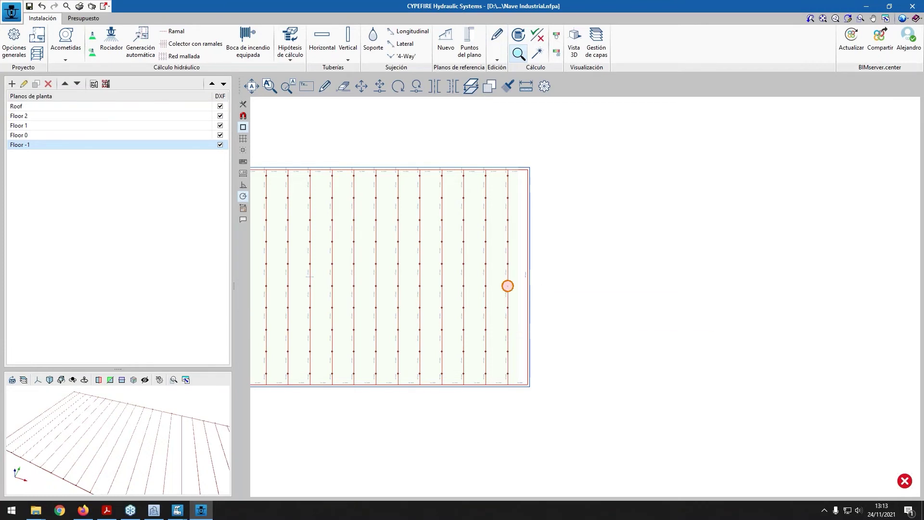
{"action": "scroll", "coordinate": [507, 288], "scroll_direction": "down", "scroll_amount": 3}
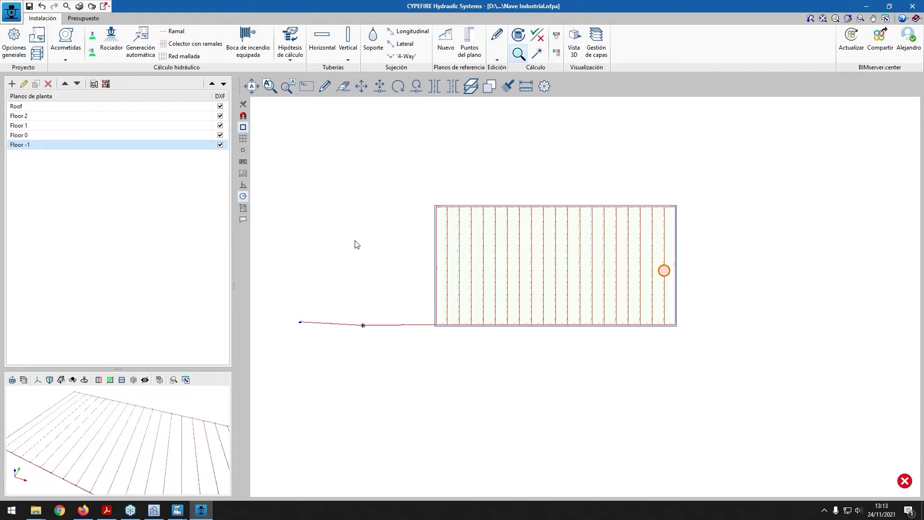
{"action": "left_click", "coordinate": [24, 137]}
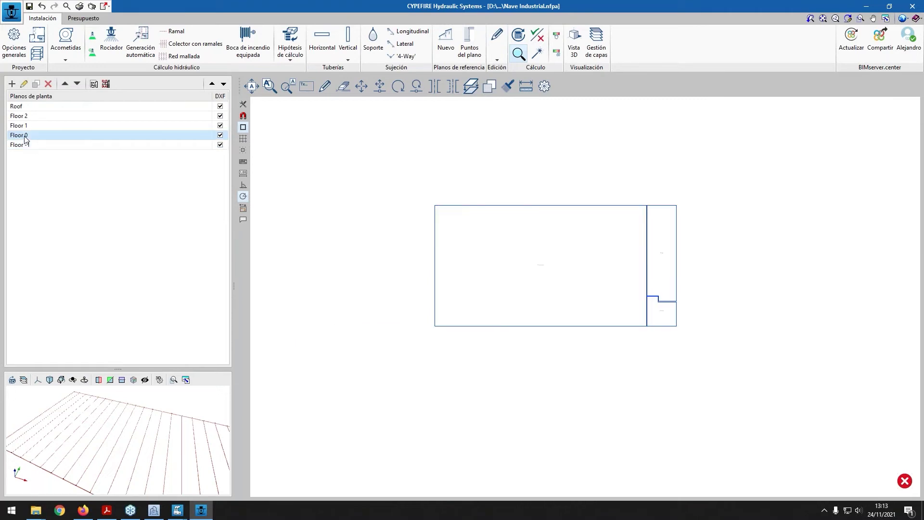
{"action": "left_click", "coordinate": [24, 381]}
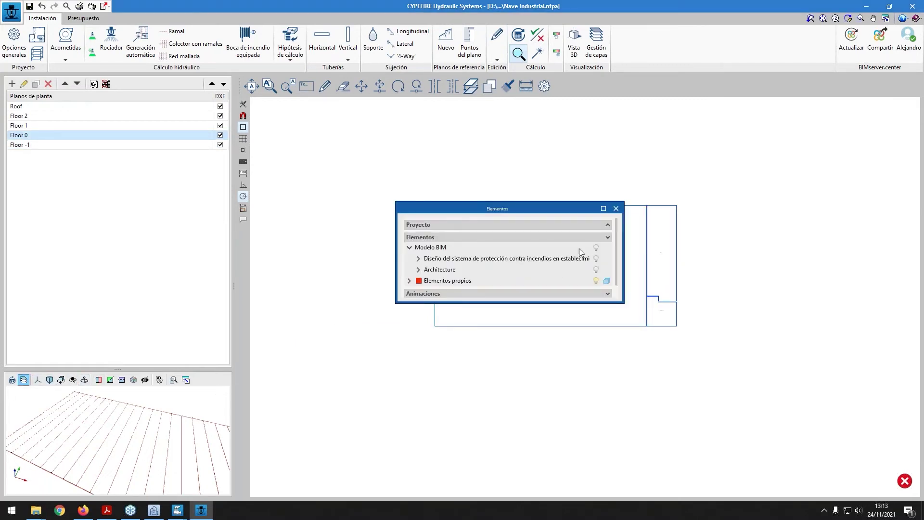
{"action": "left_click", "coordinate": [596, 247]}
{"action": "left_click", "coordinate": [616, 208]}
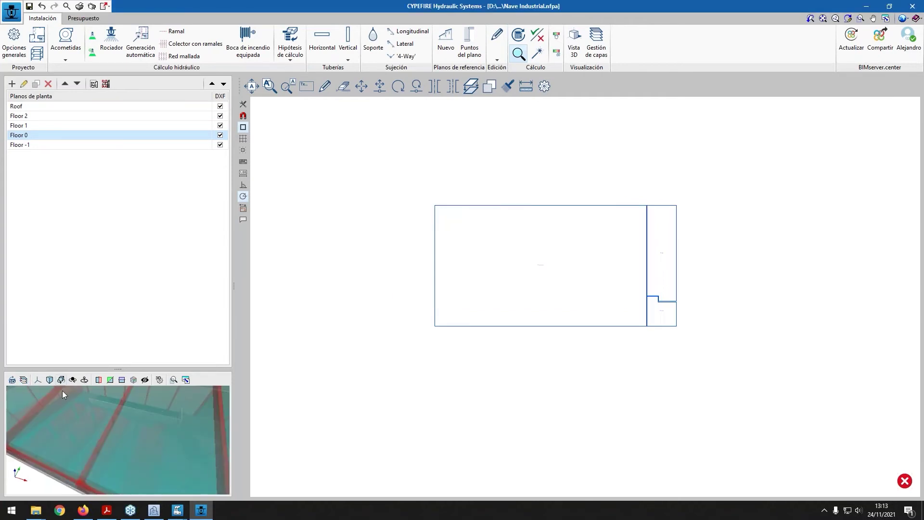
Enlarge the 3D view, hiding the fire protection design model while showing Architecture, and orbit around the whole building
{"action": "left_click_drag", "start_coordinate": [115, 366], "coordinate": [117, 187]}
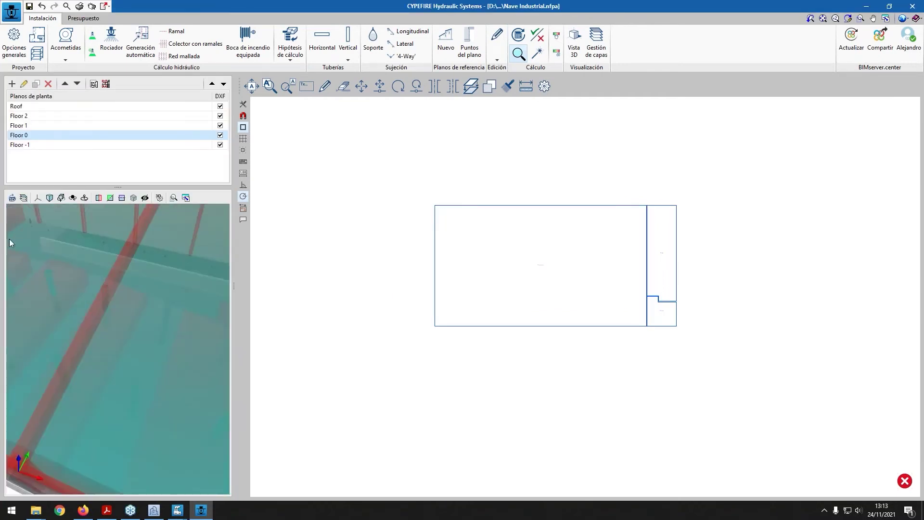
{"action": "left_click", "coordinate": [23, 197]}
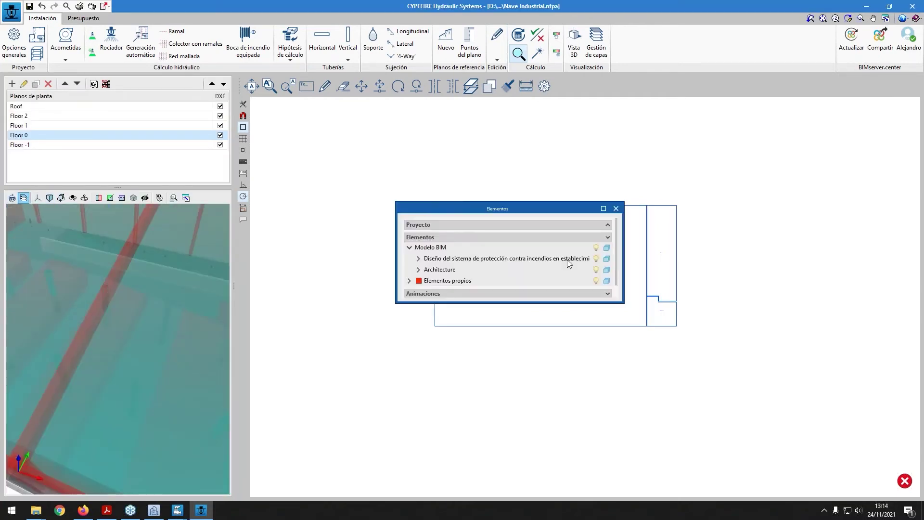
{"action": "left_click", "coordinate": [599, 248]}
{"action": "left_click", "coordinate": [597, 269]}
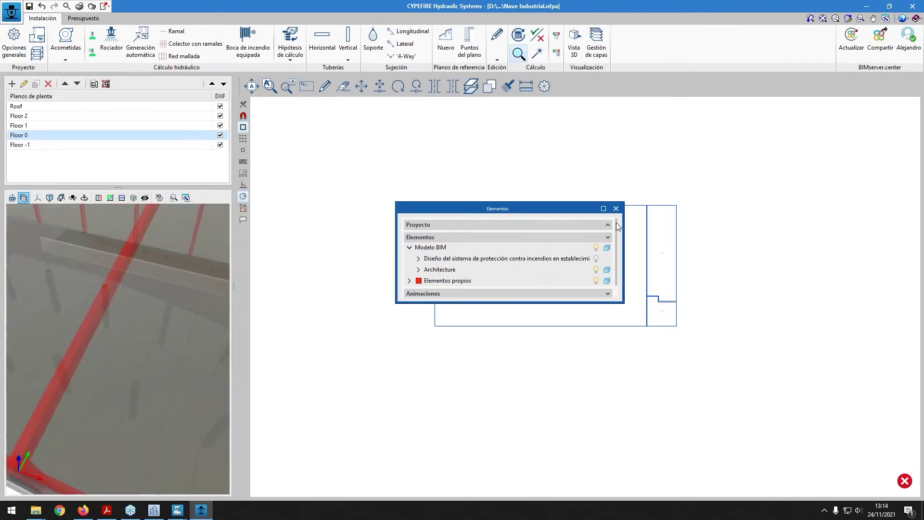
{"action": "left_click", "coordinate": [616, 208]}
{"action": "scroll", "coordinate": [82, 348], "scroll_direction": "down", "scroll_amount": 10}
{"action": "mouse_move", "coordinate": [119, 352]}
{"action": "left_mouse_down"}
{"action": "mouse_move", "coordinate": [136, 342]}
{"action": "mouse_move", "coordinate": [131, 356]}
{"action": "left_mouse_up"}
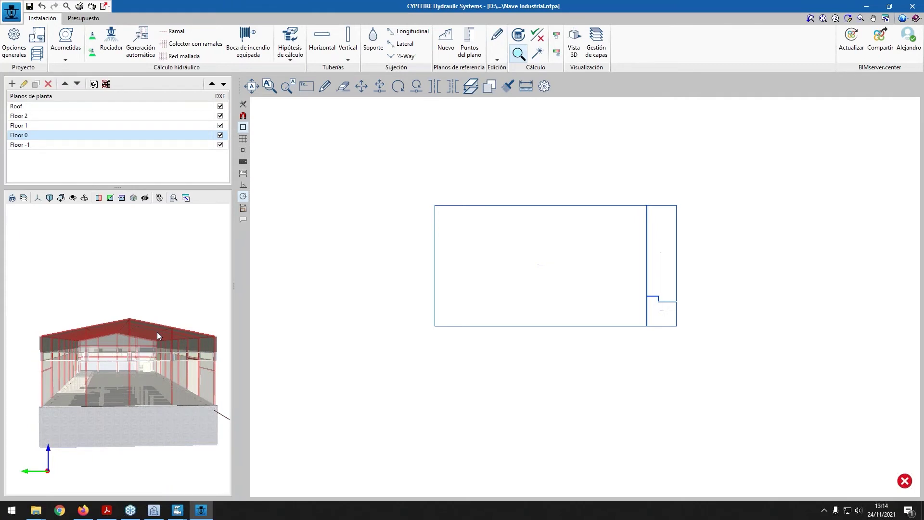
{"action": "left_click_drag", "start_coordinate": [146, 333], "coordinate": [142, 357]}
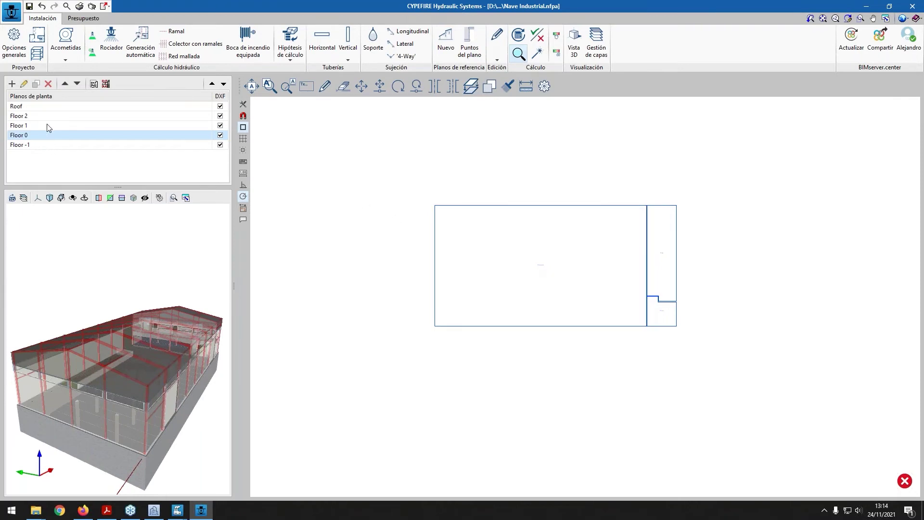
Add Modelo arquitectónico_Planta Oficinas.dwg to the project's templates with all its layers visible
{"action": "left_click", "coordinate": [95, 85]}
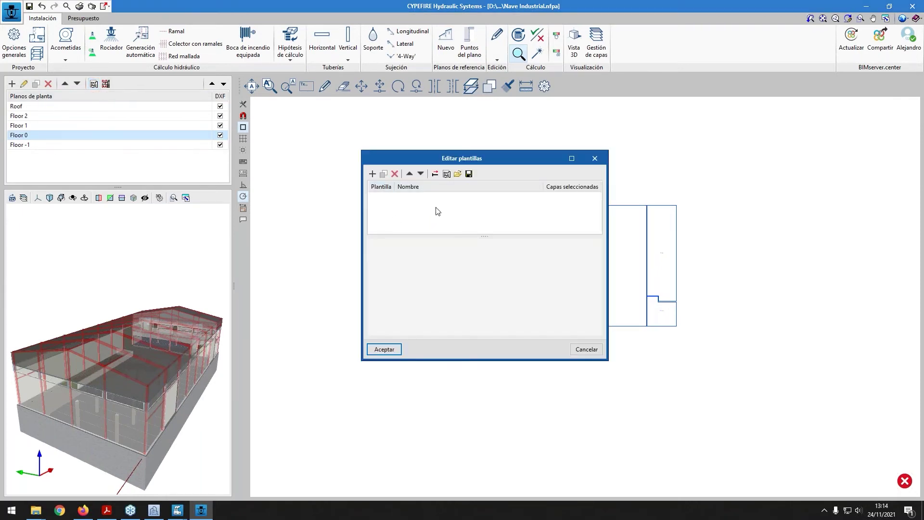
{"action": "left_click", "coordinate": [373, 174]}
{"action": "left_click", "coordinate": [442, 193]}
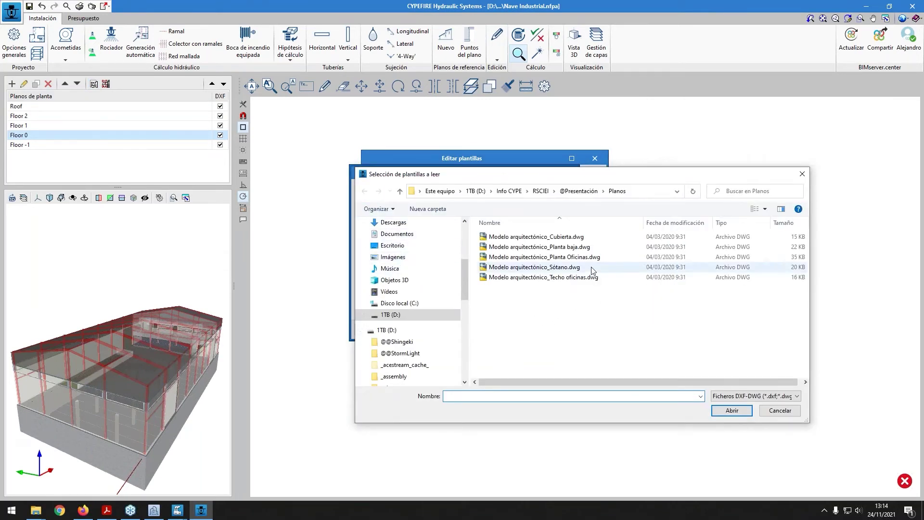
{"action": "double_click", "coordinate": [535, 257]}
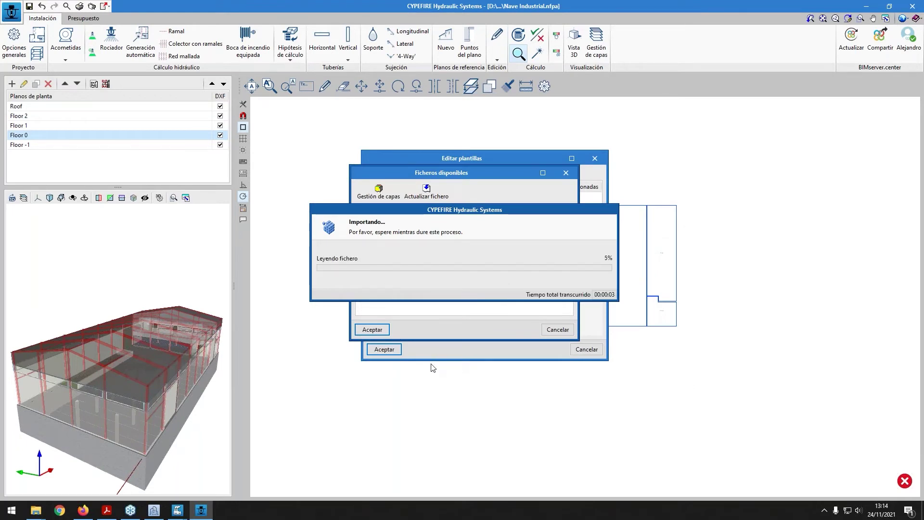
{"action": "left_click", "coordinate": [376, 330]}
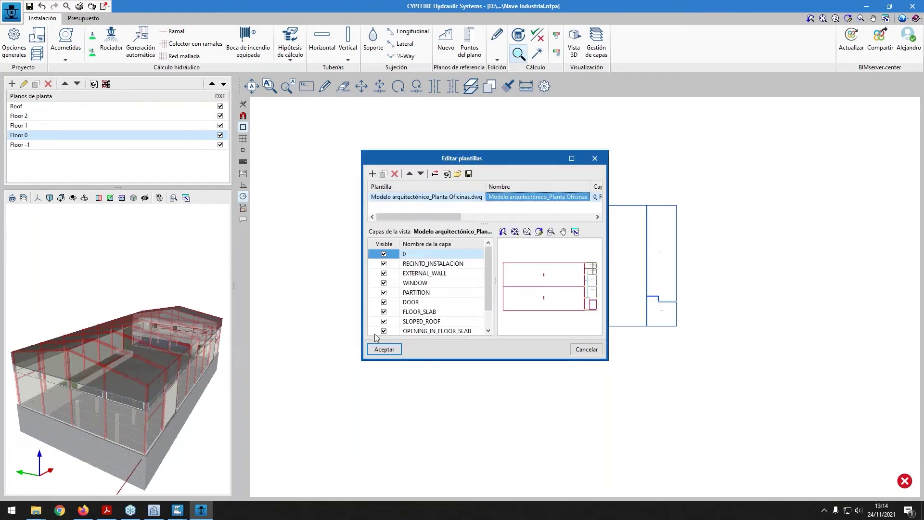
{"action": "scroll", "coordinate": [551, 292], "scroll_direction": "up", "scroll_amount": 5}
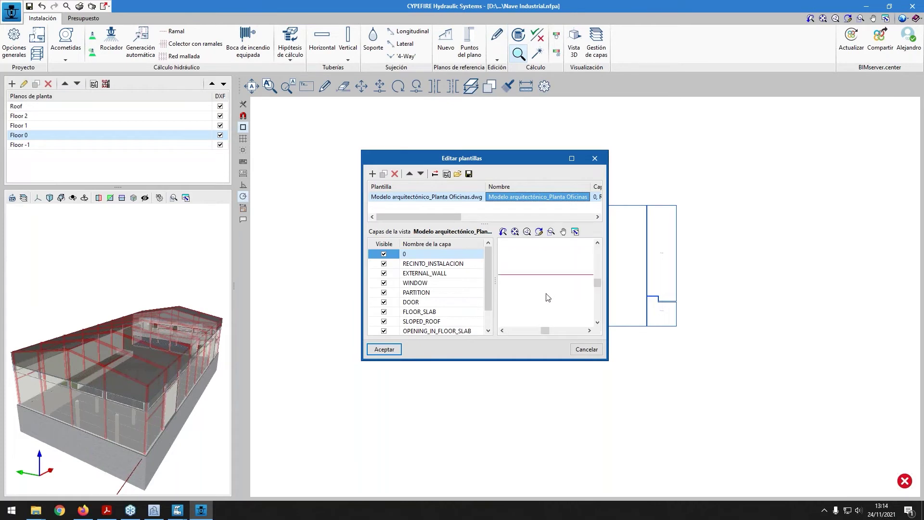
{"action": "scroll", "coordinate": [575, 295], "scroll_direction": "down", "scroll_amount": 5}
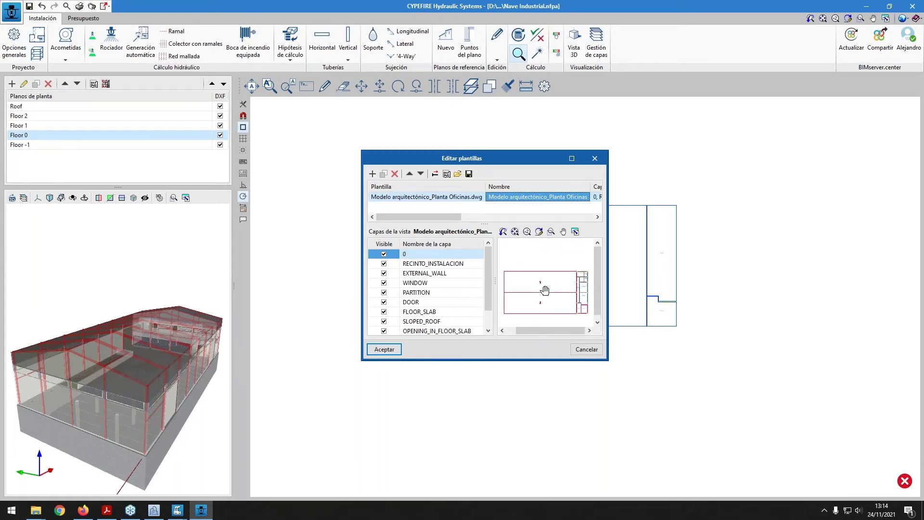
{"action": "left_click", "coordinate": [384, 350]}
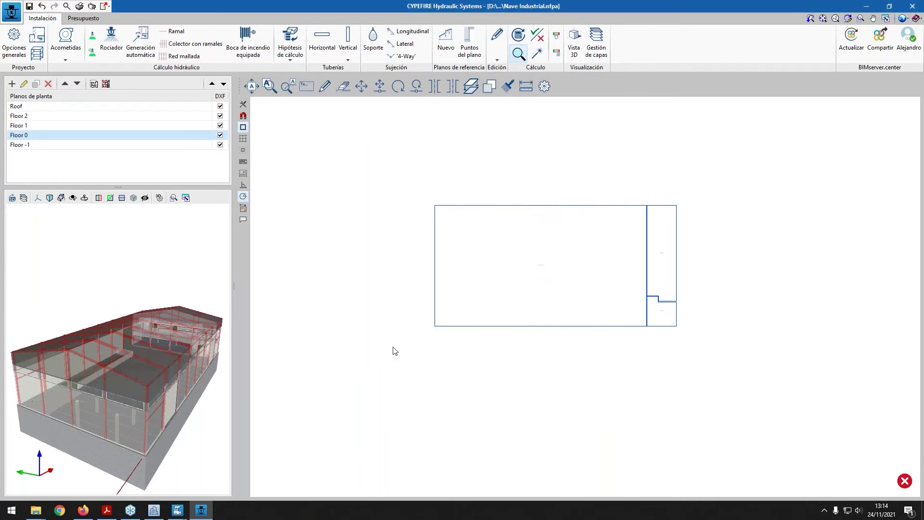
Show the imported Planta Oficinas template on the Floor 0 plan
{"action": "left_click", "coordinate": [107, 85]}
{"action": "left_click", "coordinate": [430, 235]}
{"action": "left_click", "coordinate": [427, 293]}
{"action": "scroll", "coordinate": [463, 289], "scroll_direction": "up", "scroll_amount": 4}
{"action": "scroll", "coordinate": [403, 247], "scroll_direction": "down", "scroll_amount": 3}
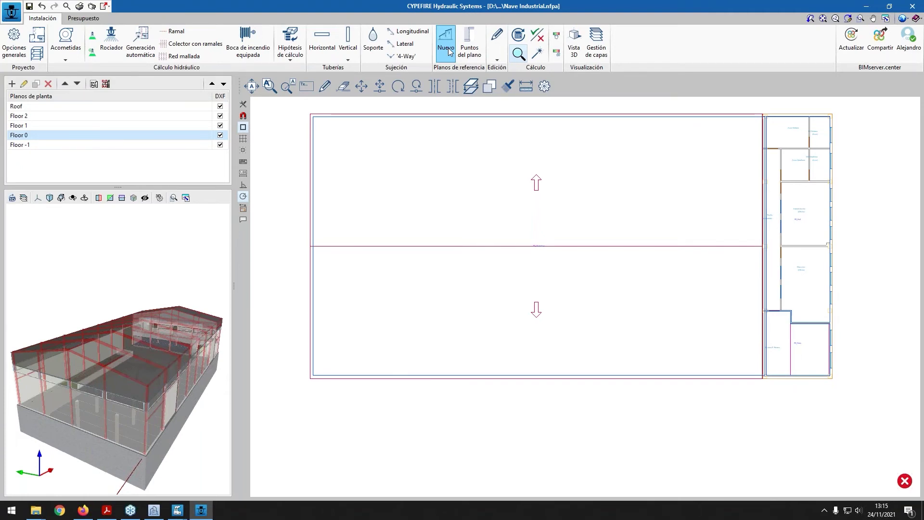
Check the Floor 0 sprinkler installation height without changing it, and start a new reference plane named Sur
{"action": "double_click", "coordinate": [22, 135]}
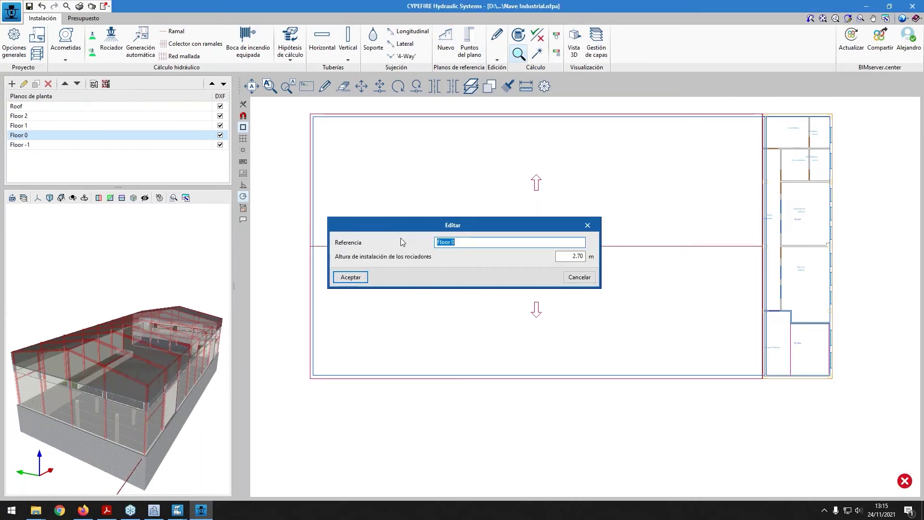
{"action": "left_click", "coordinate": [589, 227]}
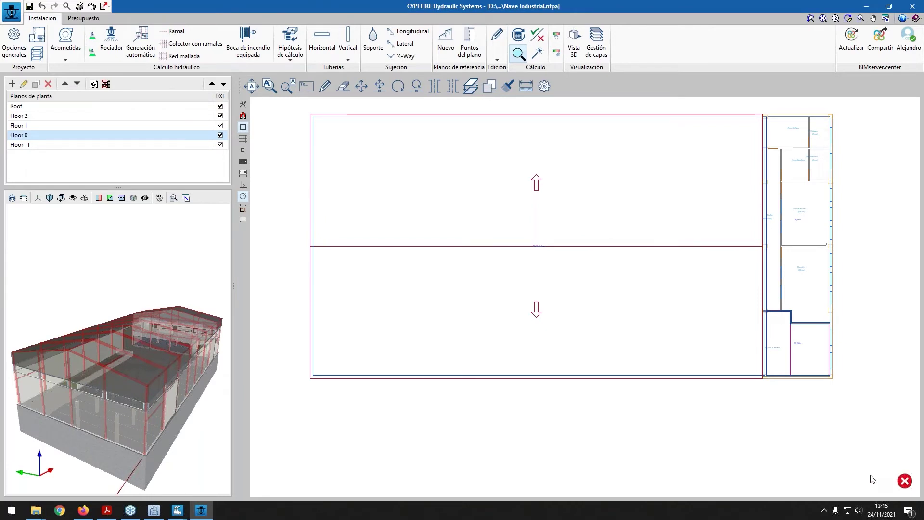
{"action": "left_click", "coordinate": [446, 50]}
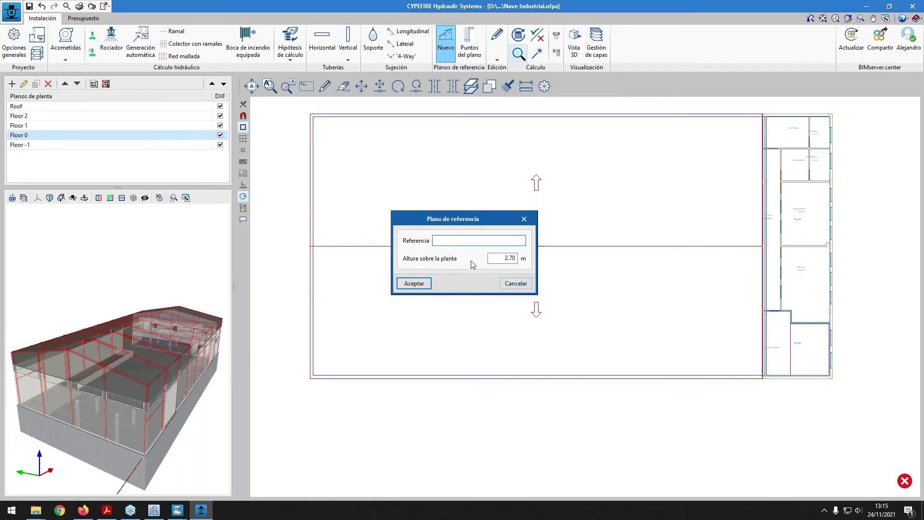
{"action": "type", "text": "Sur"}
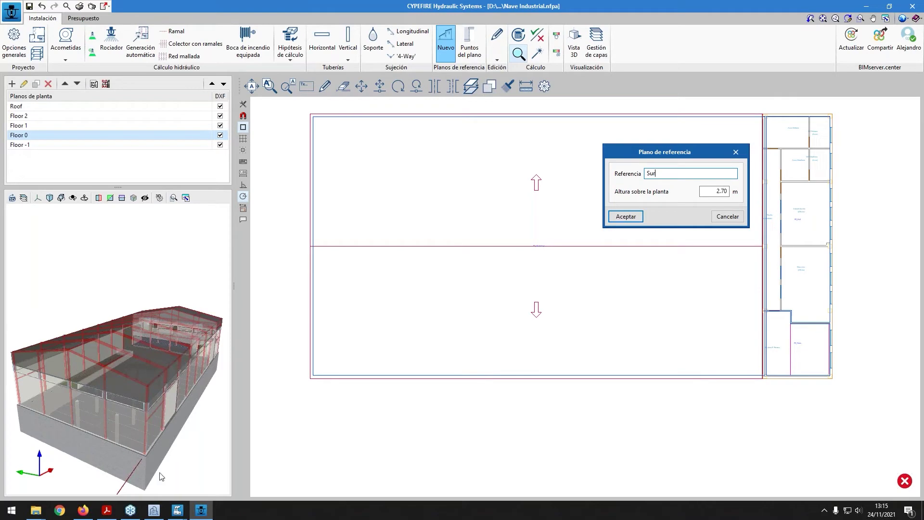
Switch to CYPE Architecture and examine the warehouse's gable and long facade together with the floor levels
{"action": "left_click", "coordinate": [155, 511]}
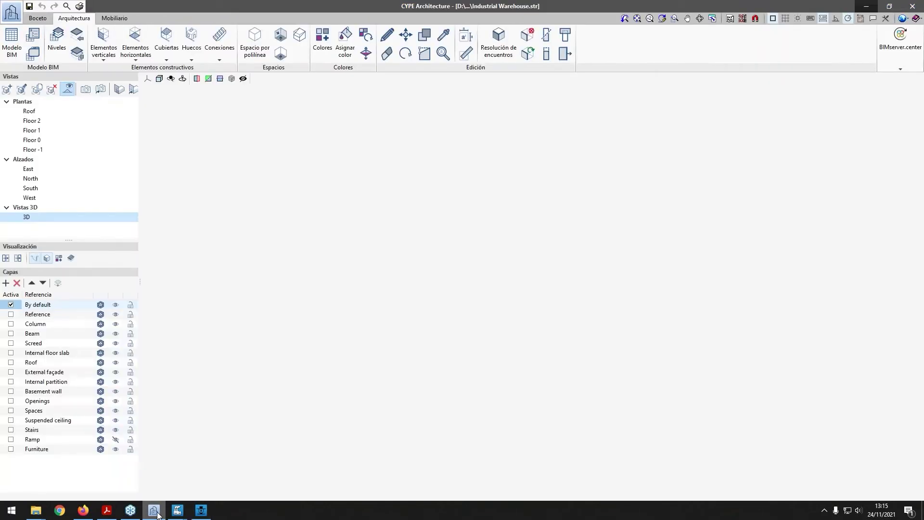
{"action": "left_click", "coordinate": [583, 396]}
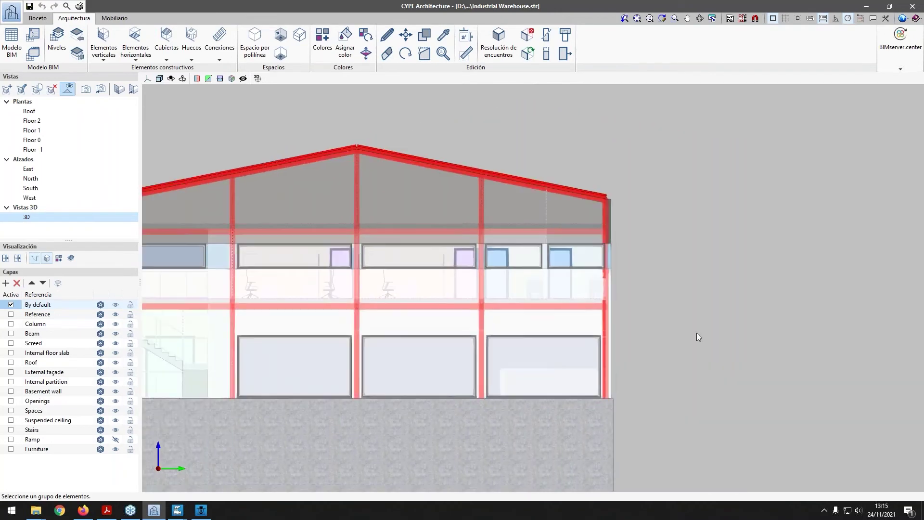
{"action": "left_click", "coordinate": [703, 318]}
{"action": "left_click", "coordinate": [647, 316]}
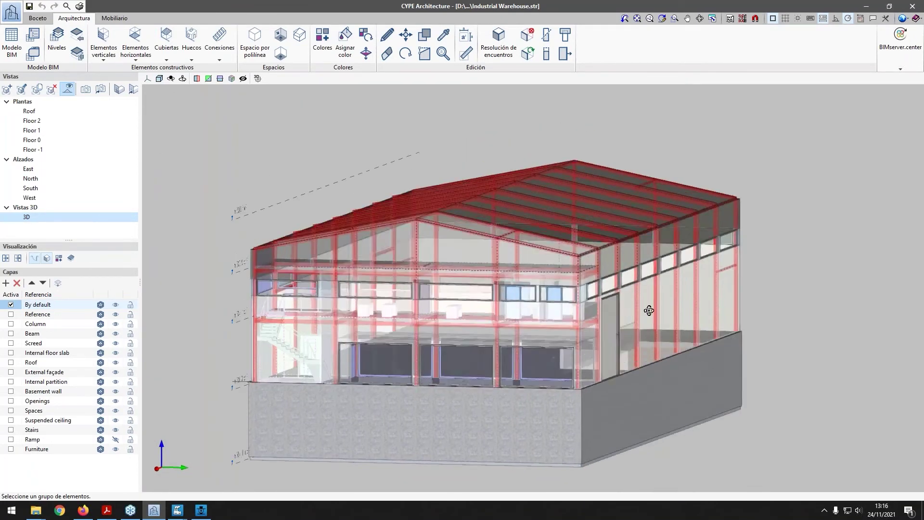
{"action": "left_click", "coordinate": [654, 309]}
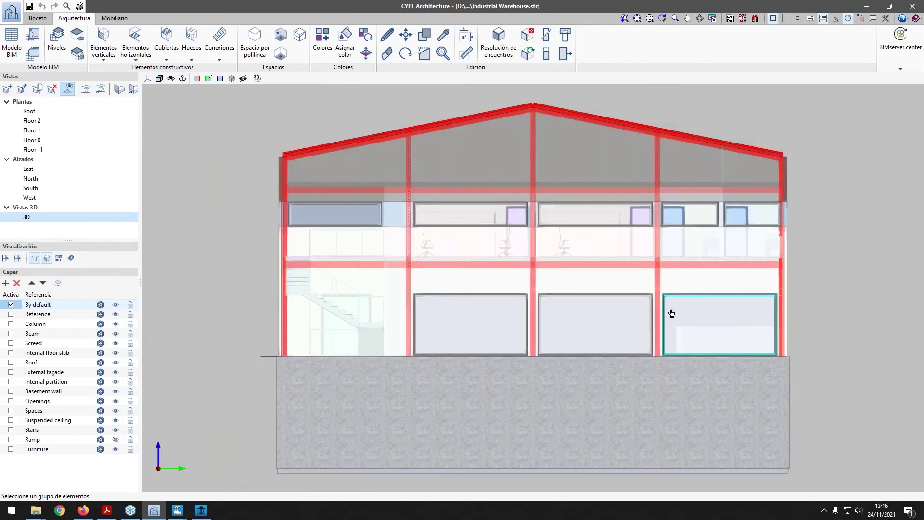
{"action": "left_click", "coordinate": [673, 314]}
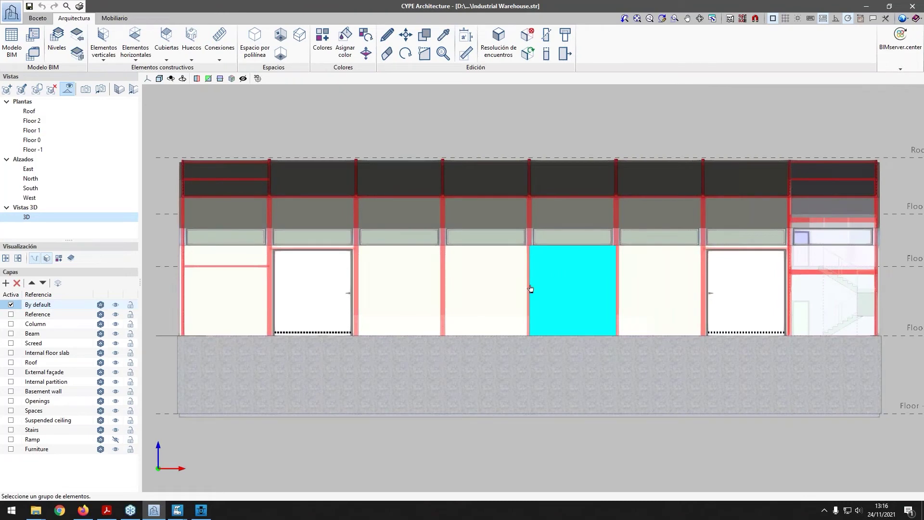
{"action": "scroll", "coordinate": [428, 281], "scroll_direction": "down", "scroll_amount": 2}
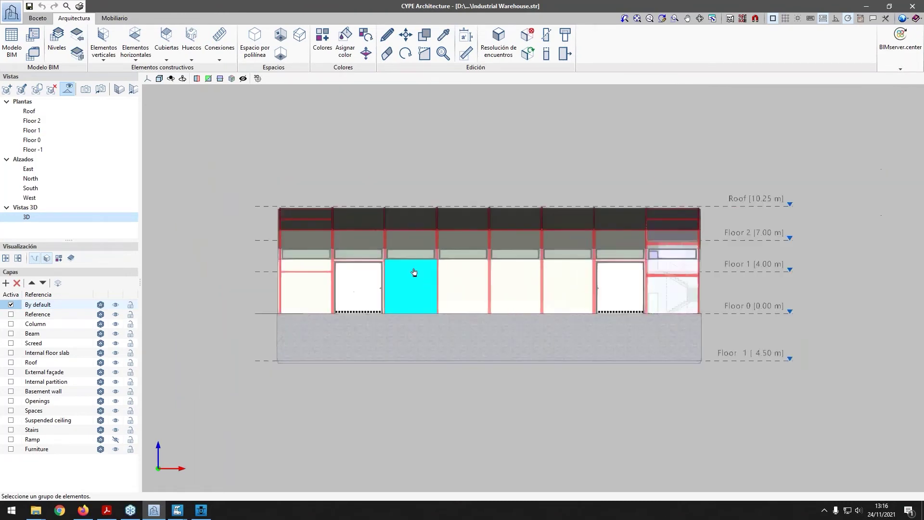
{"action": "left_click", "coordinate": [523, 256]}
{"action": "left_click", "coordinate": [664, 276]}
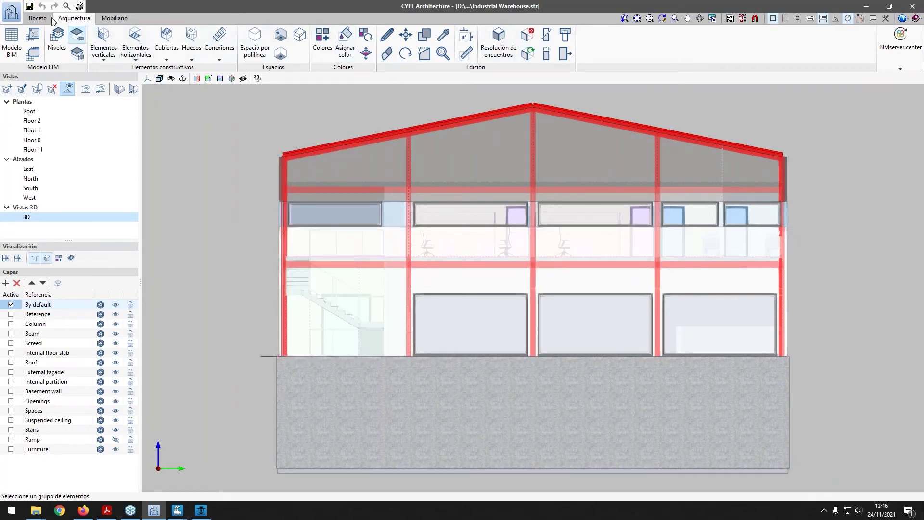
Measure the gable's height between the roof ridge and ground level, and switch back to CYPEFIRE Hydraulic Systems
{"action": "left_click", "coordinate": [466, 53]}
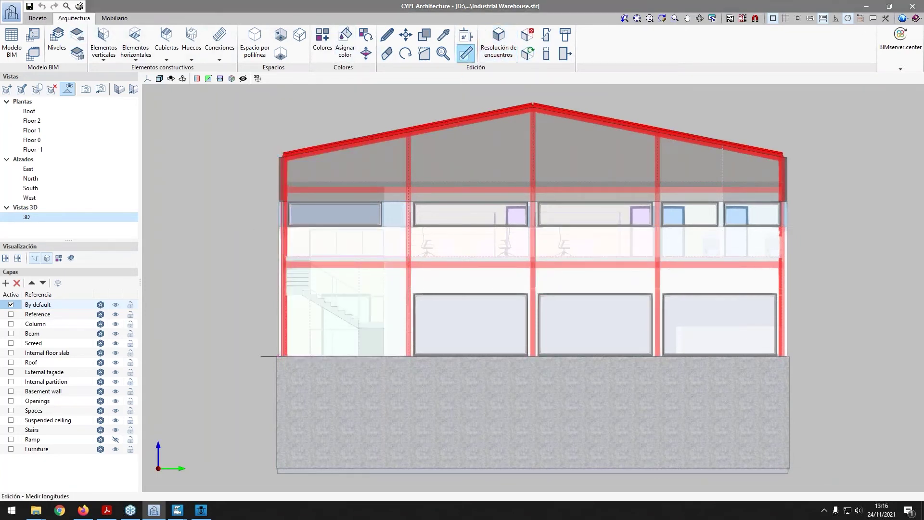
{"action": "left_click", "coordinate": [277, 357]}
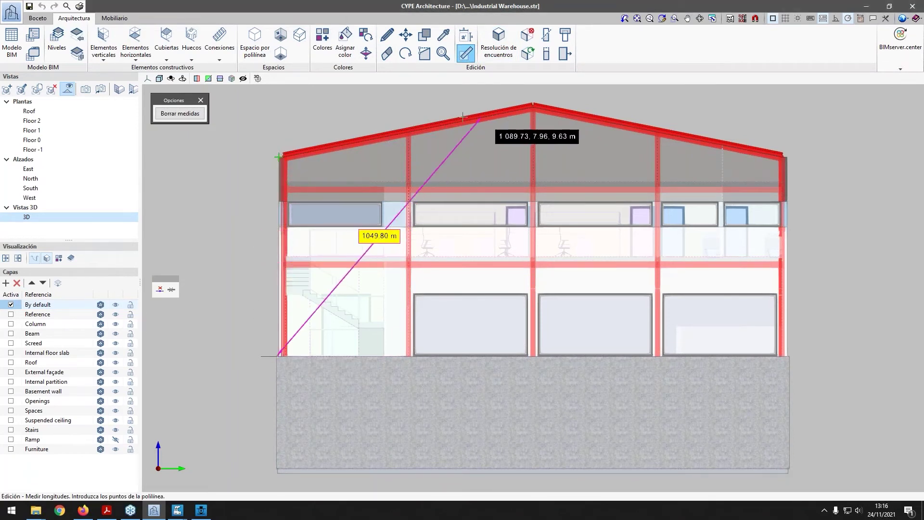
{"action": "right_click", "coordinate": [535, 107]}
{"action": "left_click", "coordinate": [533, 105]}
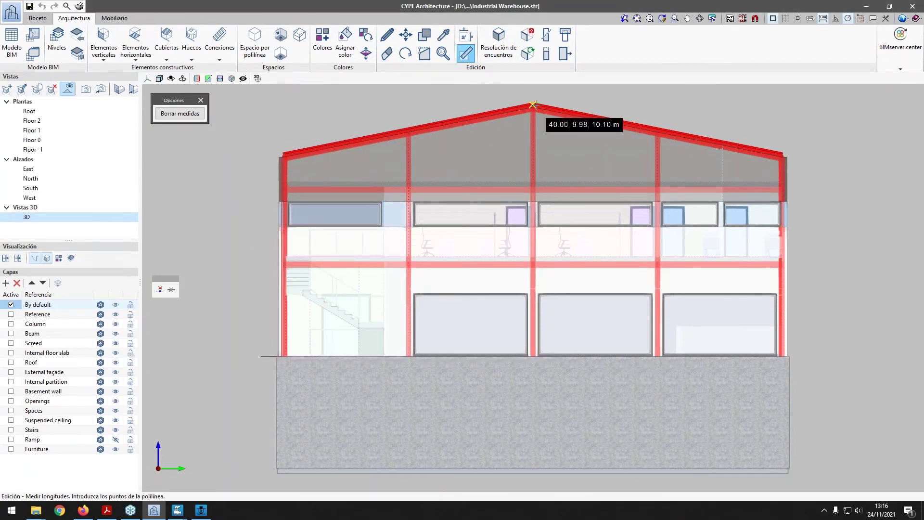
{"action": "right_click", "coordinate": [528, 357]}
{"action": "left_click", "coordinate": [867, 7]}
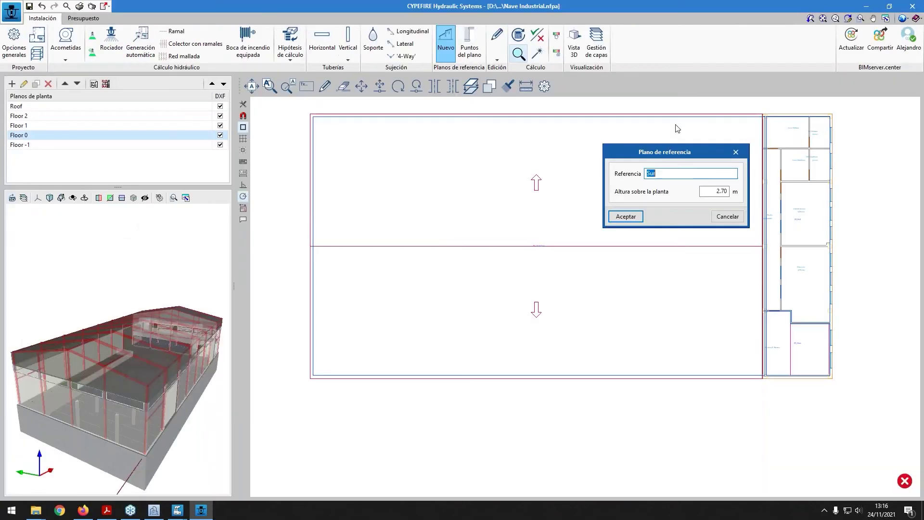
Set the Sur reference plane's height above the floor to 7.8 m and accept its data
{"action": "double_click", "coordinate": [722, 191]}
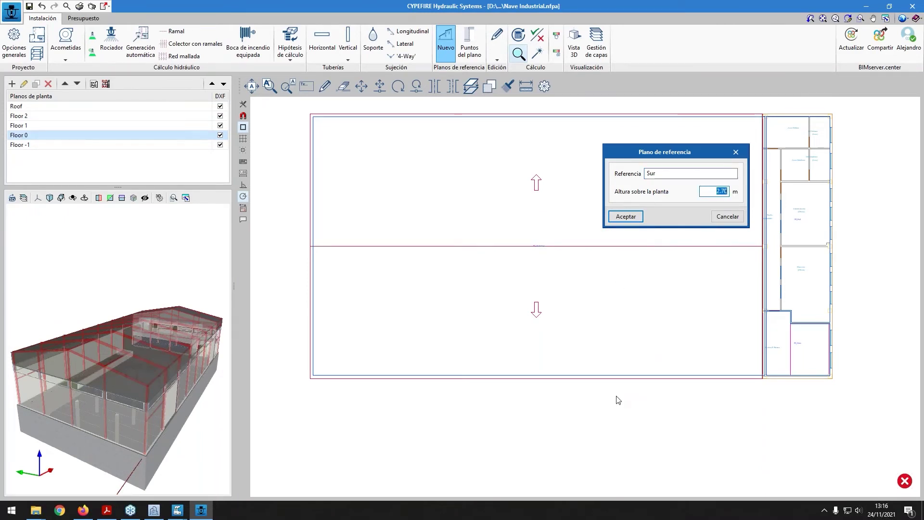
{"action": "type", "text": "7.8"}
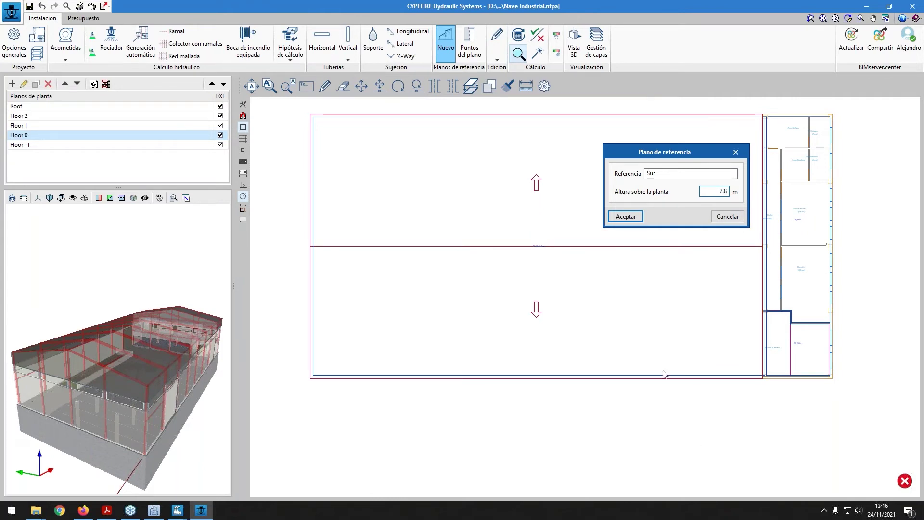
{"action": "left_click", "coordinate": [626, 217]}
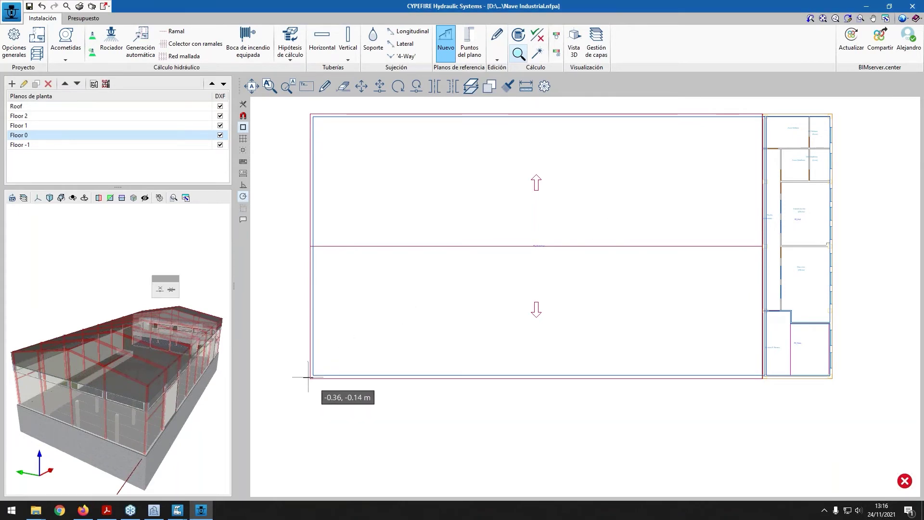
Enable template snaps and tracking points for placing the reference plane's corners
{"action": "scroll", "coordinate": [330, 377], "scroll_direction": "up", "scroll_amount": 3}
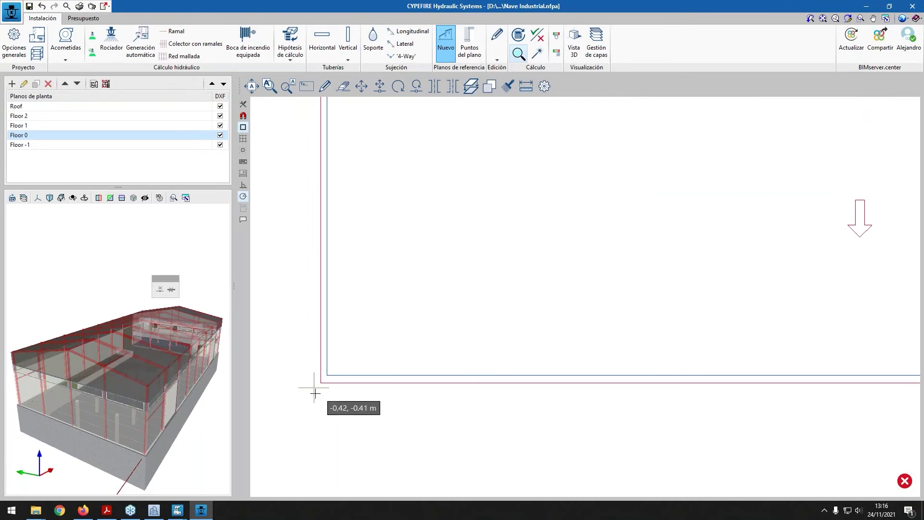
{"action": "left_click", "coordinate": [244, 116]}
{"action": "left_click", "coordinate": [427, 217]}
{"action": "left_click", "coordinate": [465, 218]}
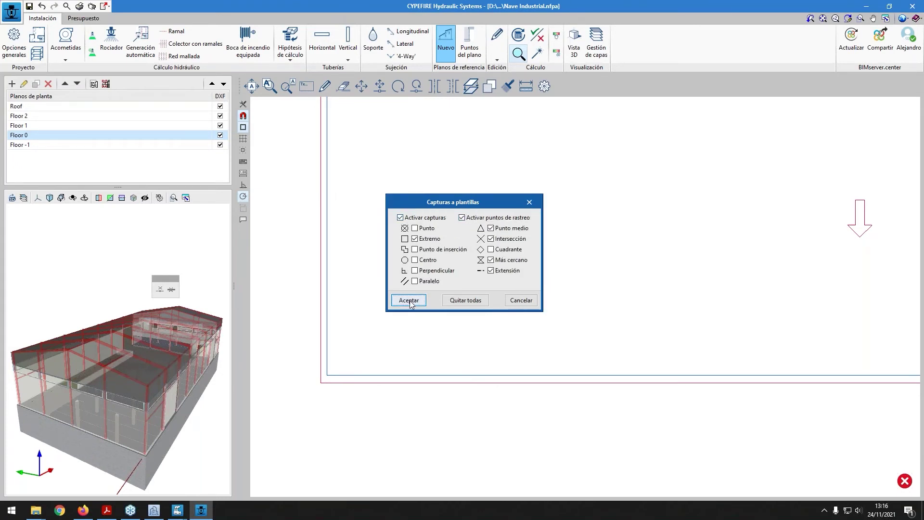
{"action": "left_click", "coordinate": [413, 303]}
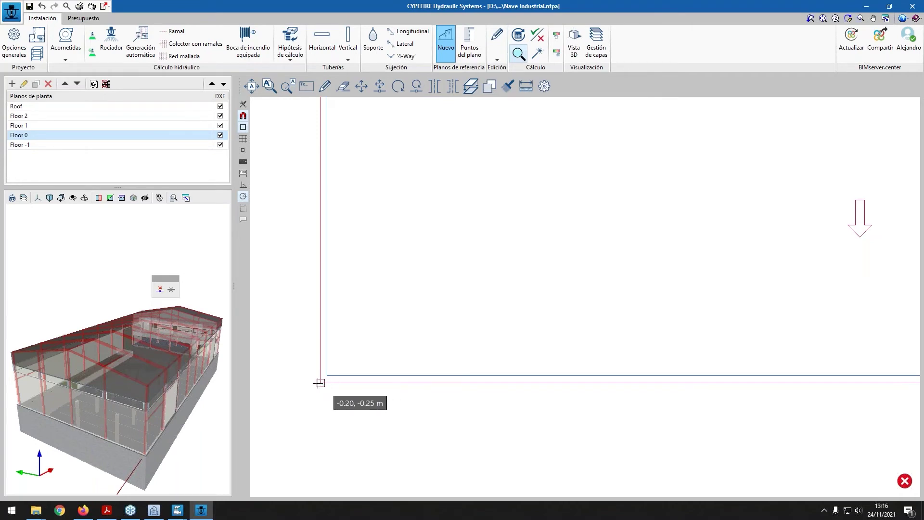
Place the Sur plane's first three corners: outer corner at -0.20, -0.25 m, ridge end at -0.20, 10.00 m, and ridge at the office dividing wall
{"action": "left_click", "coordinate": [320, 383]}
{"action": "middle_click_drag", "start_coordinate": [324, 252], "coordinate": [308, 433]}
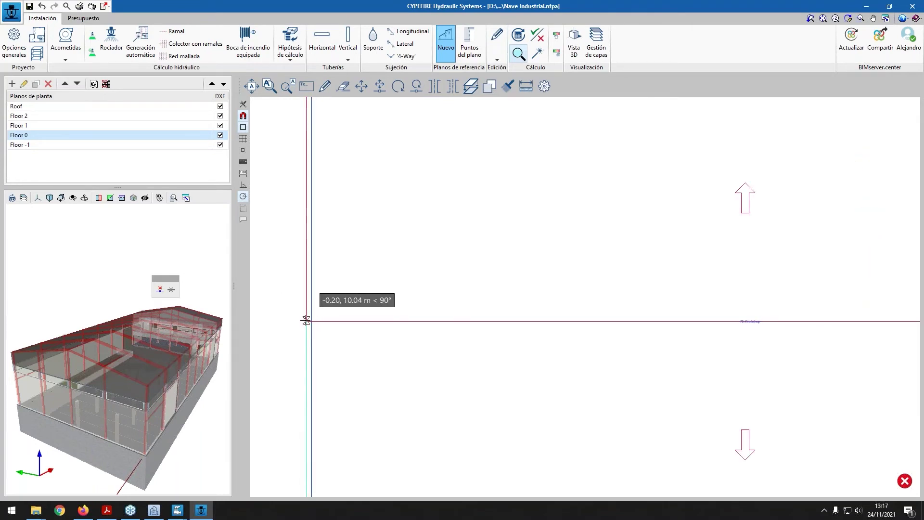
{"action": "scroll", "coordinate": [306, 320], "scroll_direction": "up", "scroll_amount": 3}
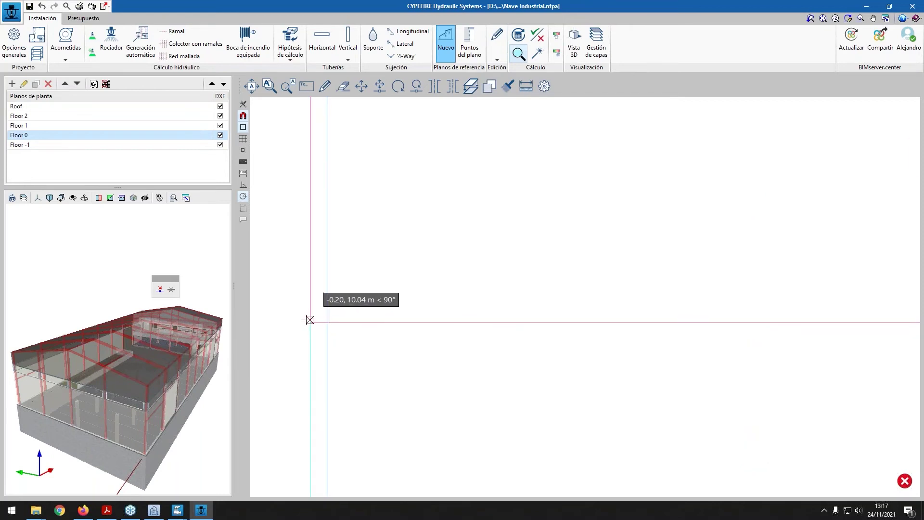
{"action": "left_click", "coordinate": [311, 323]}
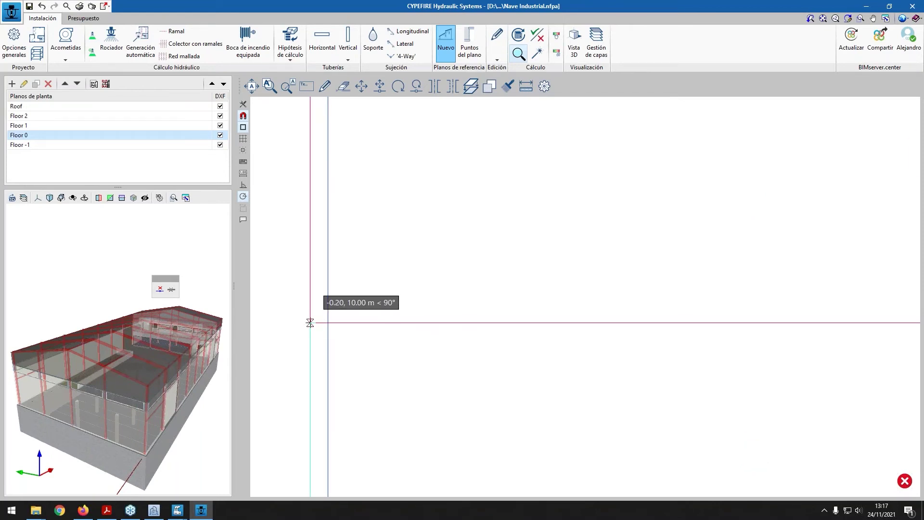
{"action": "scroll", "coordinate": [592, 318], "scroll_direction": "down", "scroll_amount": 1}
{"action": "scroll", "coordinate": [688, 289], "scroll_direction": "down", "scroll_amount": 3}
{"action": "scroll", "coordinate": [658, 279], "scroll_direction": "up", "scroll_amount": 1}
{"action": "scroll", "coordinate": [658, 277], "scroll_direction": "up", "scroll_amount": 2}
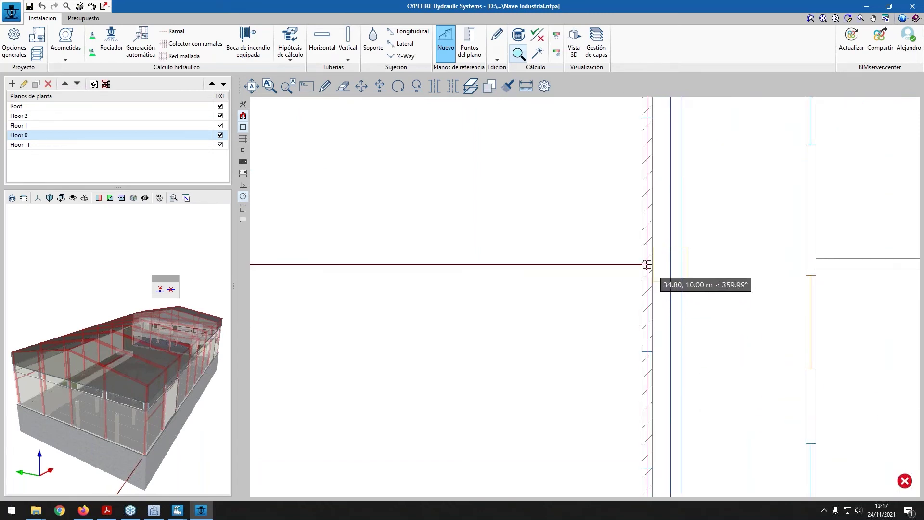
{"action": "left_click", "coordinate": [647, 264]}
Close the Sur plane's outline with its fourth corner, where the office dividing wall meets the south facade's outer edge, and finish creating planes
{"action": "scroll", "coordinate": [653, 304], "scroll_direction": "down", "scroll_amount": 3}
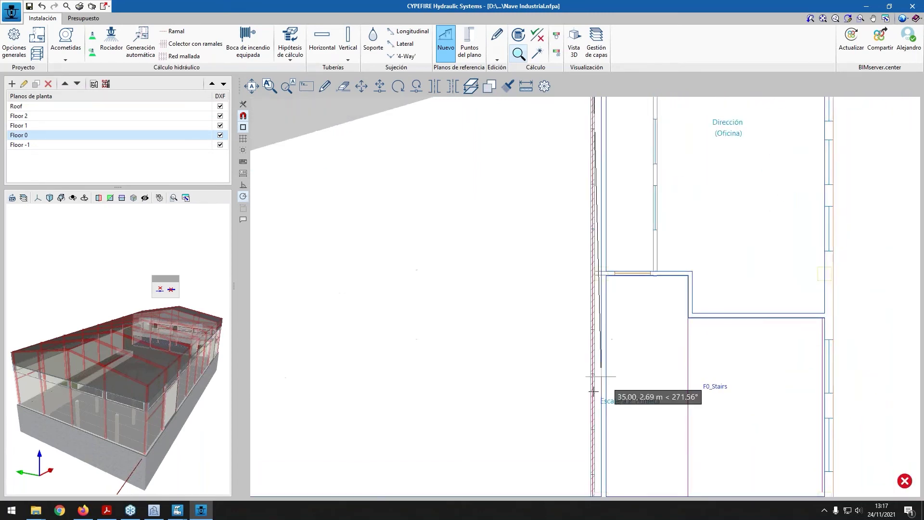
{"action": "scroll", "coordinate": [564, 207], "scroll_direction": "up", "scroll_amount": 5}
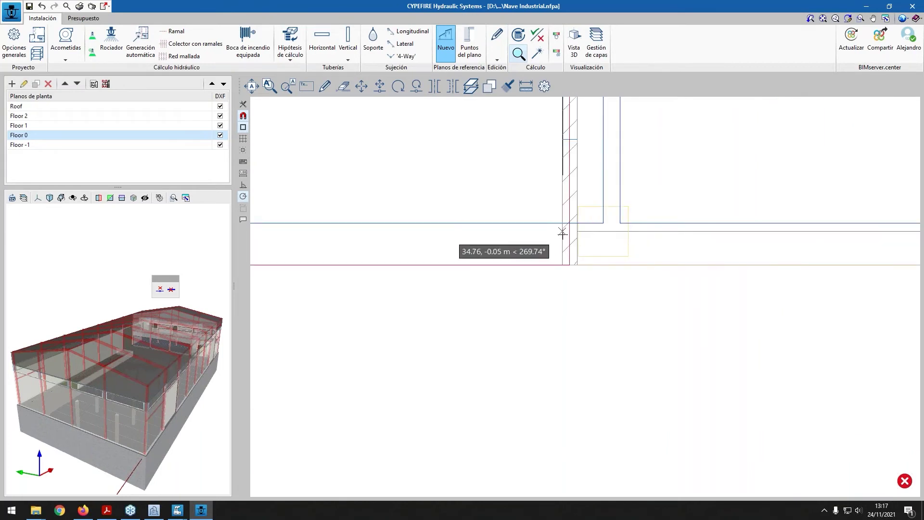
{"action": "left_click", "coordinate": [572, 288]}
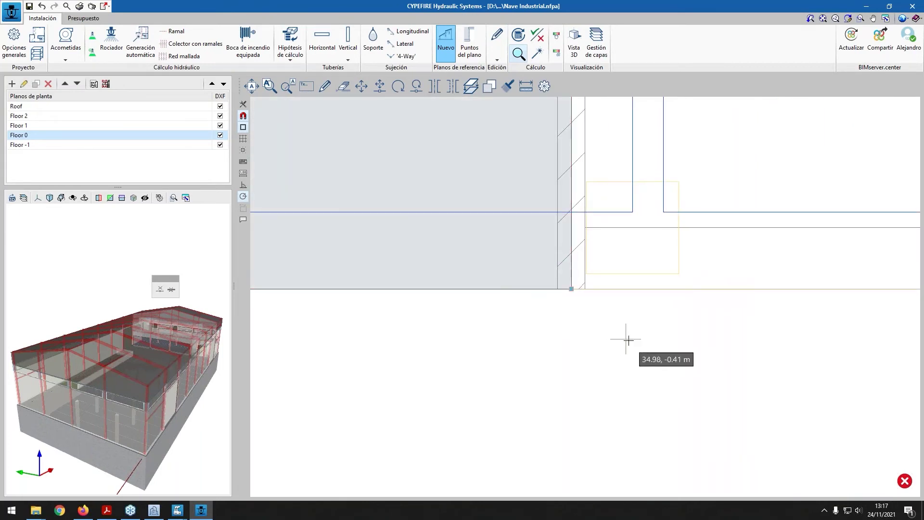
{"action": "scroll", "coordinate": [613, 320], "scroll_direction": "down", "scroll_amount": 3}
{"action": "left_click", "coordinate": [605, 301]}
{"action": "scroll", "coordinate": [599, 310], "scroll_direction": "down", "scroll_amount": 5}
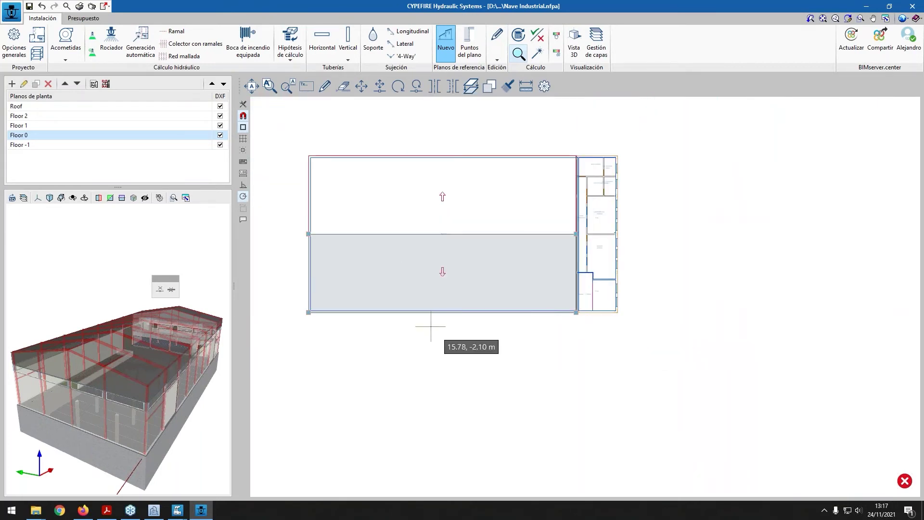
{"action": "key", "text": "Escape"}
Check the reference name and height above the floor stored in the new Sur plane
{"action": "scroll", "coordinate": [396, 276], "scroll_direction": "up", "scroll_amount": 5}
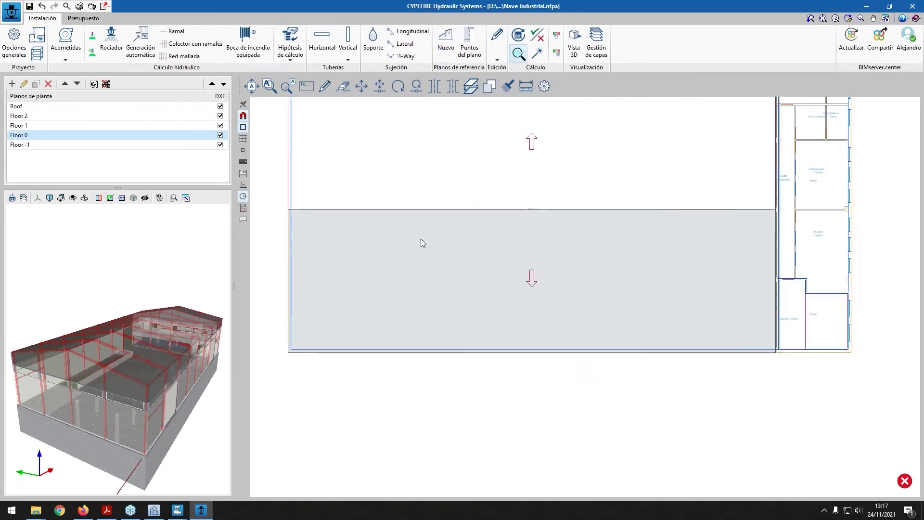
{"action": "scroll", "coordinate": [417, 231], "scroll_direction": "up", "scroll_amount": 1}
{"action": "left_click", "coordinate": [429, 200]}
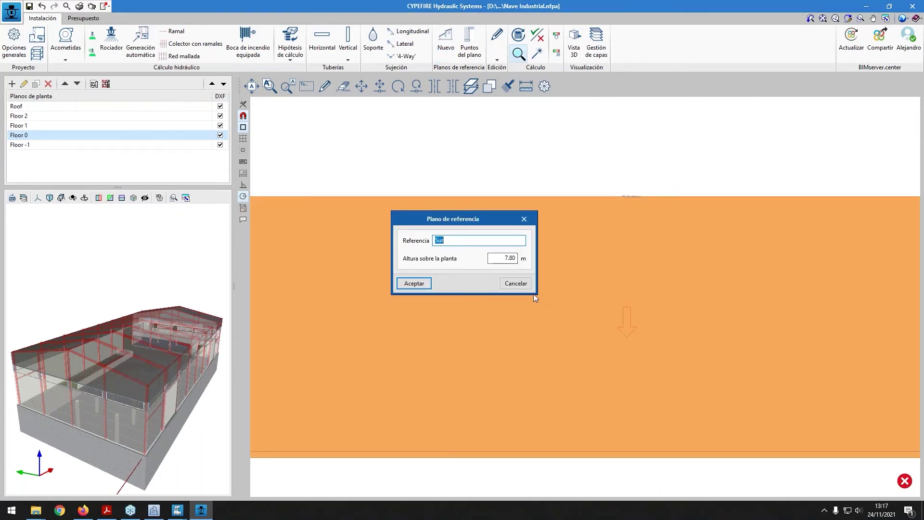
{"action": "left_click", "coordinate": [523, 219]}
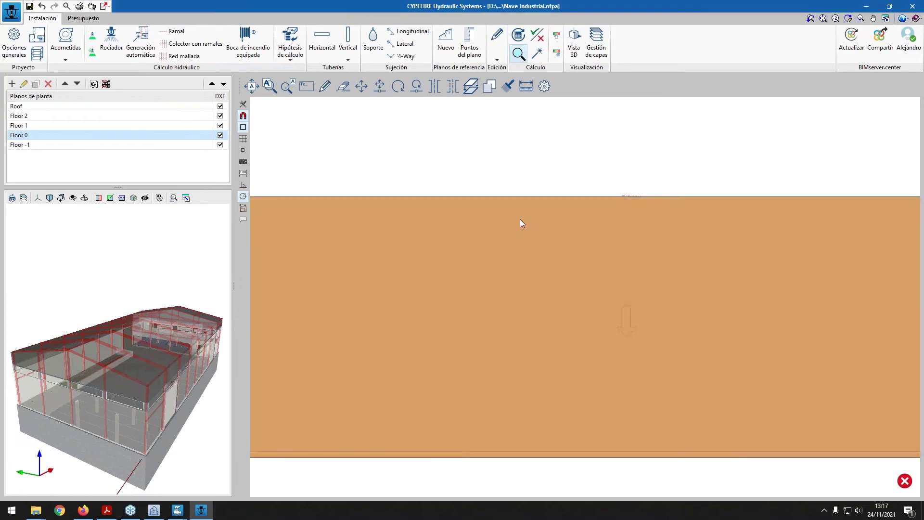
Add a definition point on the Sur plane's south edge near x = 4.87 m, with an entered height of 0.00 m
{"action": "left_click", "coordinate": [527, 85]}
{"action": "left_click", "coordinate": [473, 54]}
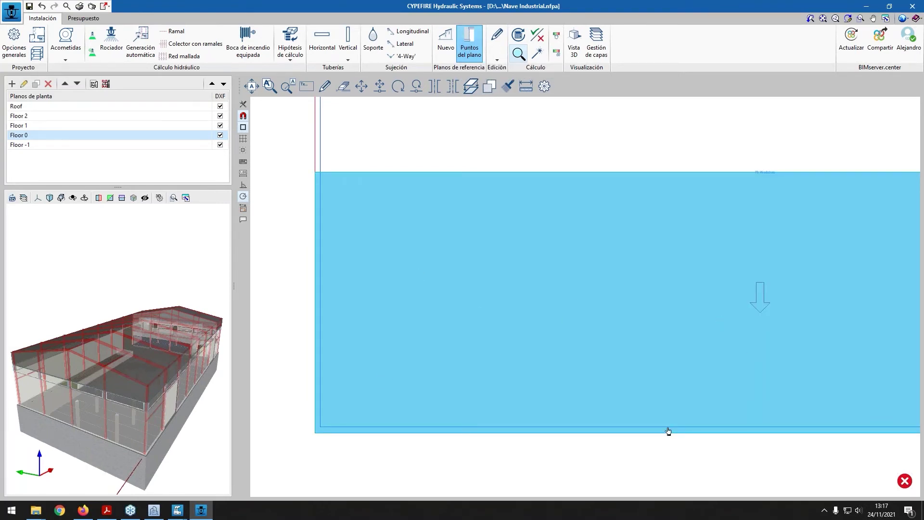
{"action": "left_click", "coordinate": [509, 305]}
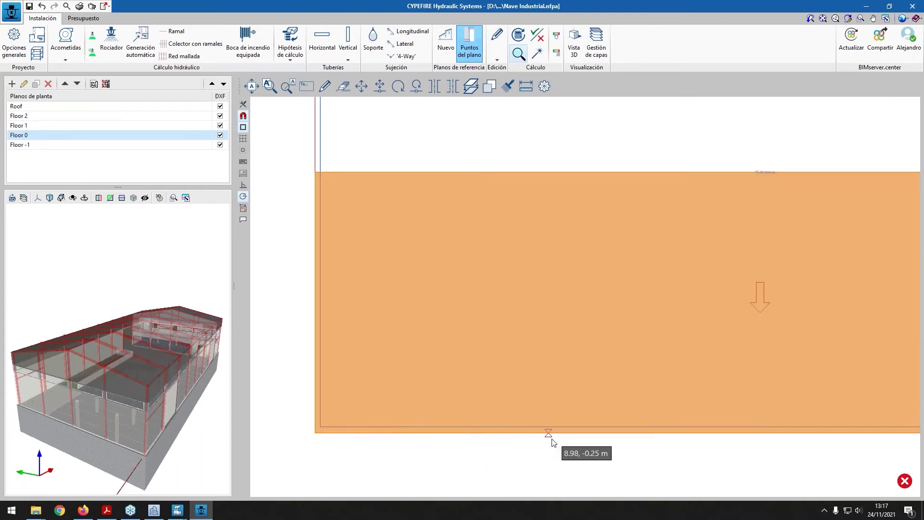
{"action": "left_click", "coordinate": [444, 436]}
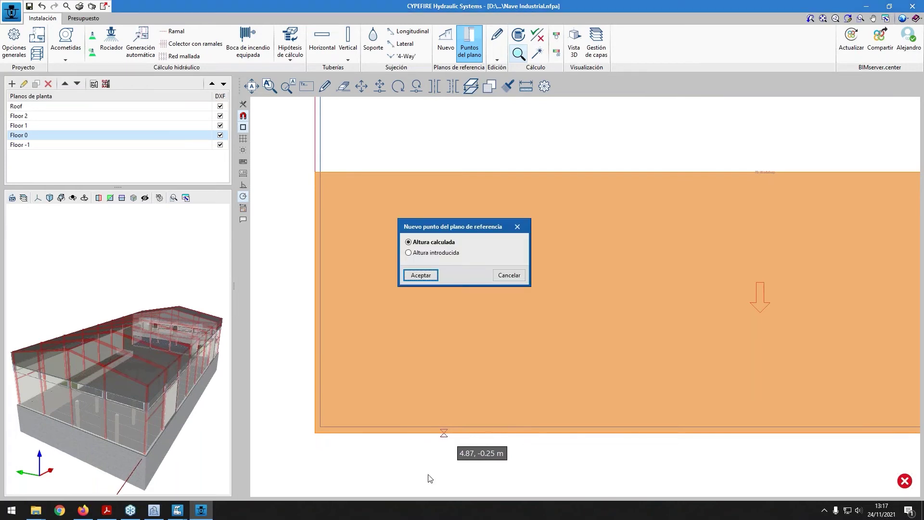
{"action": "left_click", "coordinate": [439, 254]}
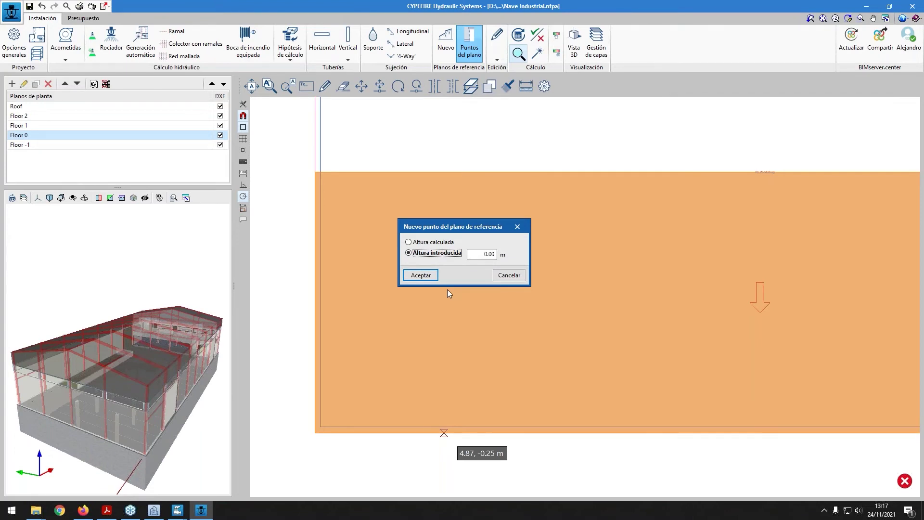
{"action": "left_click", "coordinate": [423, 276]}
Add a second point farther along the same south edge of the Sur plane, also with an entered height of 0.00 m
{"action": "scroll", "coordinate": [443, 450], "scroll_direction": "up", "scroll_amount": 3}
{"action": "scroll", "coordinate": [447, 402], "scroll_direction": "up", "scroll_amount": 2}
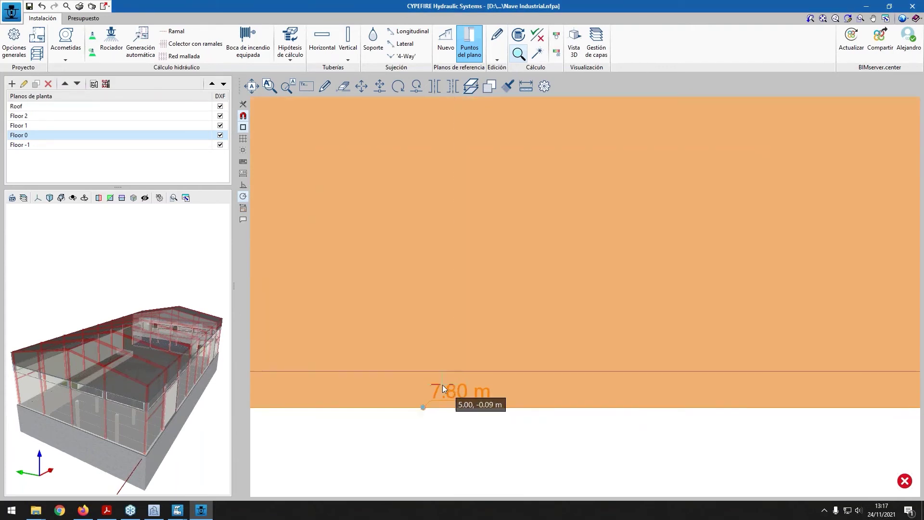
{"action": "scroll", "coordinate": [443, 388], "scroll_direction": "down", "scroll_amount": 3}
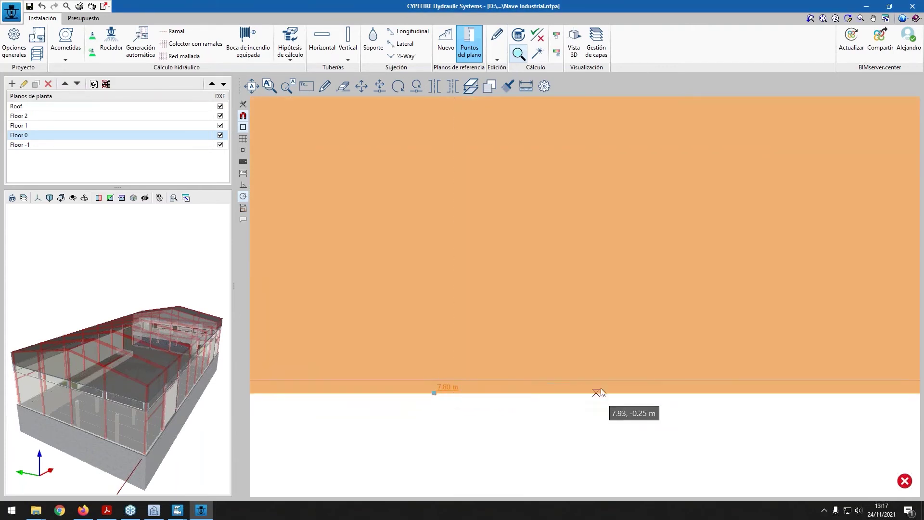
{"action": "left_click", "coordinate": [465, 403]}
{"action": "left_click", "coordinate": [424, 277]}
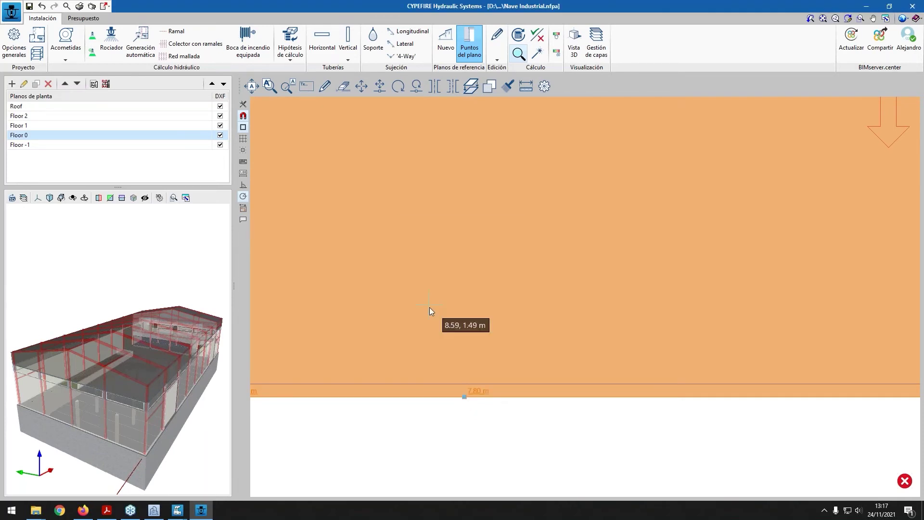
Add a third point on the Sur plane's ridge edge near 6.89, 10.00 m with an entered height of 2 m, and finish the plane
{"action": "scroll", "coordinate": [438, 337], "scroll_direction": "down", "scroll_amount": 3}
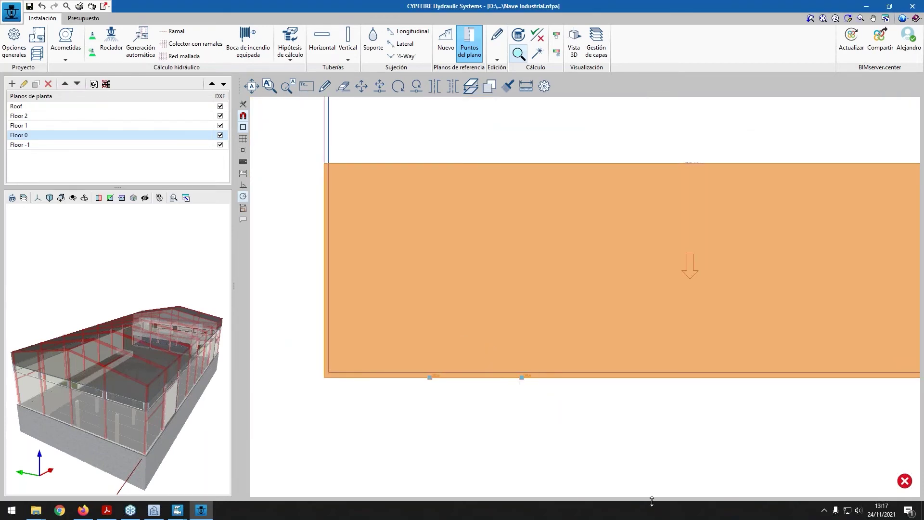
{"action": "left_click", "coordinate": [472, 167]}
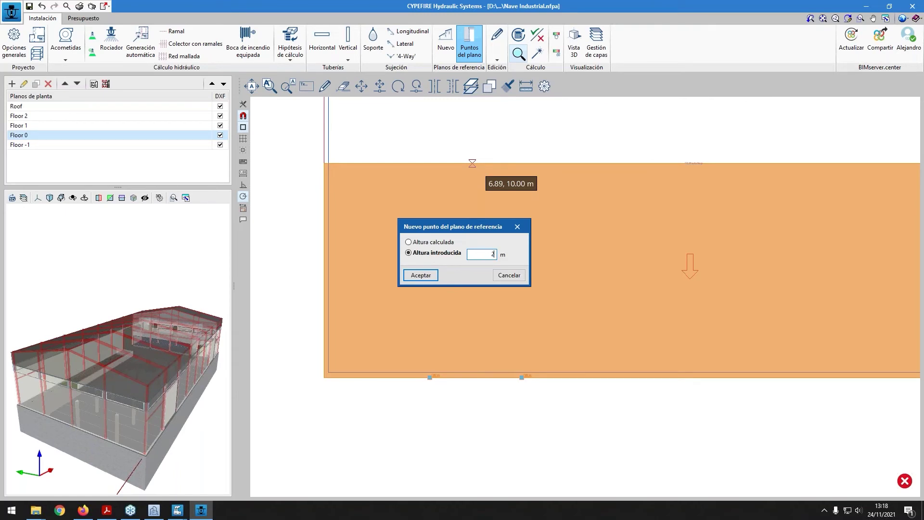
{"action": "type", "text": "2"}
{"action": "key", "text": "Tab"}
{"action": "left_click", "coordinate": [421, 275]}
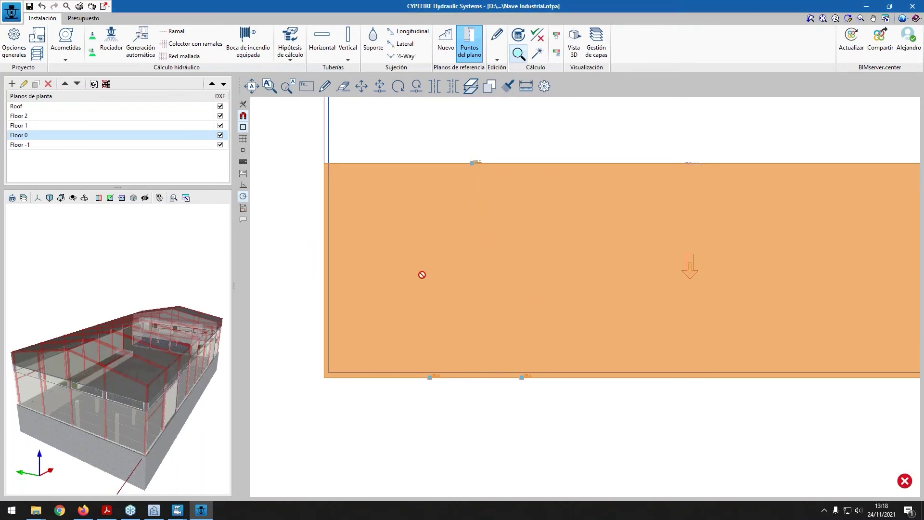
{"action": "scroll", "coordinate": [479, 158], "scroll_direction": "up", "scroll_amount": 3}
{"action": "scroll", "coordinate": [487, 174], "scroll_direction": "up", "scroll_amount": 1}
{"action": "key", "text": "Escape"}
{"action": "scroll", "coordinate": [529, 207], "scroll_direction": "down", "scroll_amount": 1}
{"action": "scroll", "coordinate": [529, 207], "scroll_direction": "down", "scroll_amount": 2}
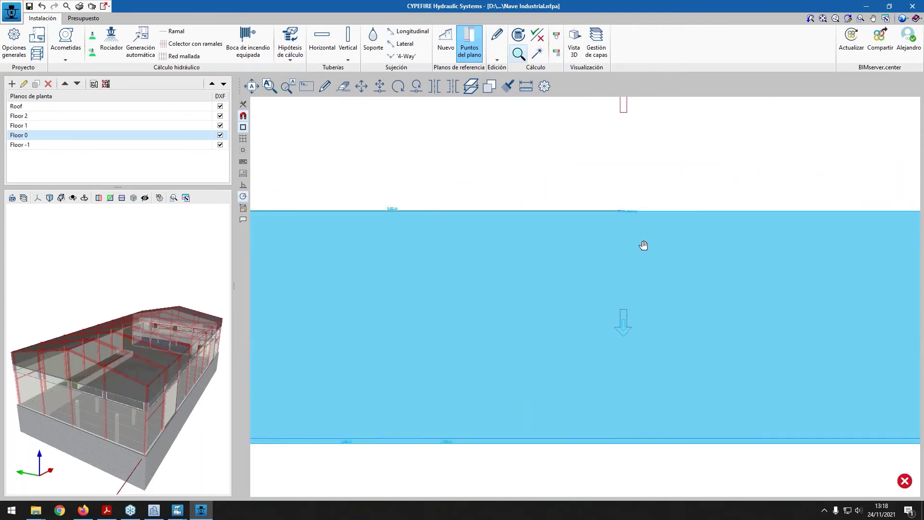
{"action": "scroll", "coordinate": [520, 258], "scroll_direction": "down", "scroll_amount": 1}
Hide the DXF template of Floor 0 so only the rooms and the Sur reference plane are drawn
{"action": "left_click", "coordinate": [220, 134]}
{"action": "scroll", "coordinate": [609, 314], "scroll_direction": "up", "scroll_amount": 2}
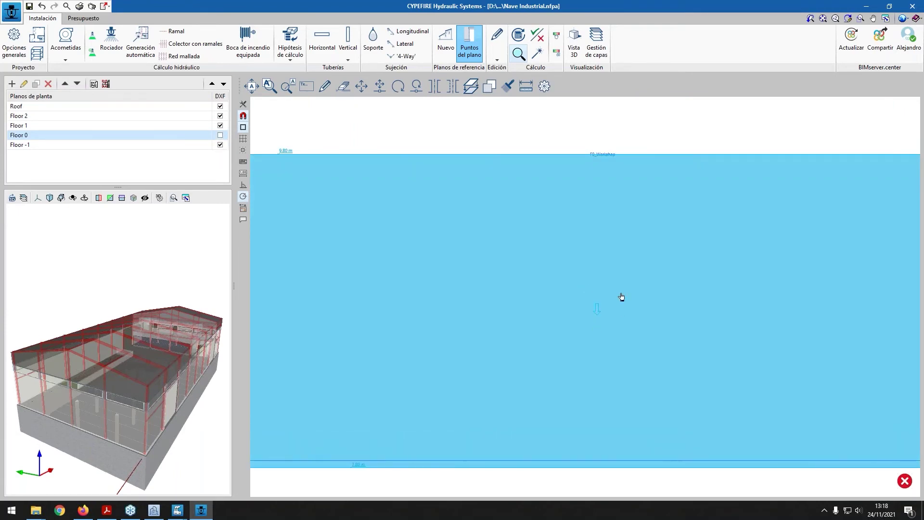
{"action": "scroll", "coordinate": [601, 317], "scroll_direction": "down", "scroll_amount": 2}
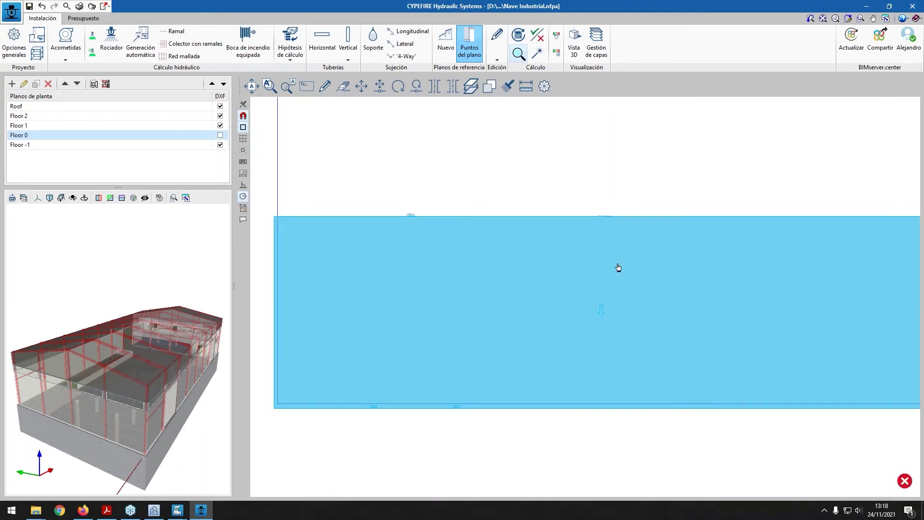
{"action": "left_click", "coordinate": [220, 136]}
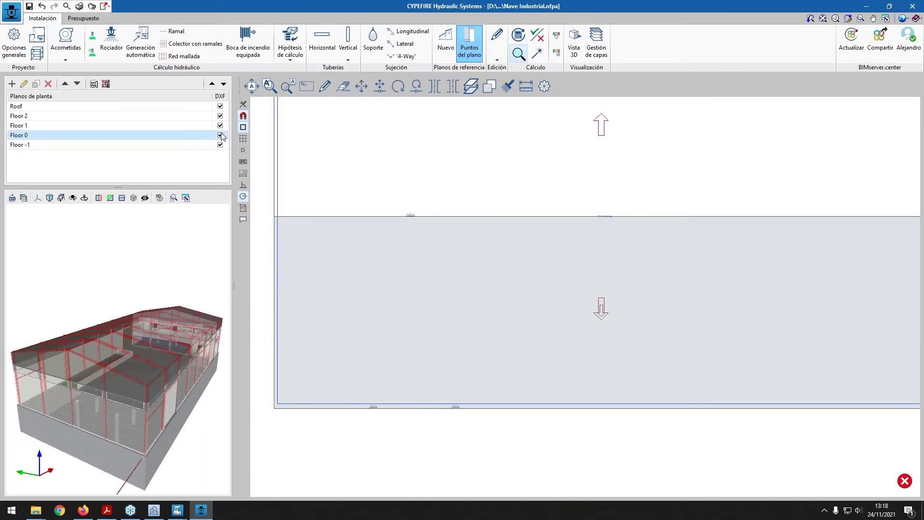
{"action": "left_click", "coordinate": [220, 136]}
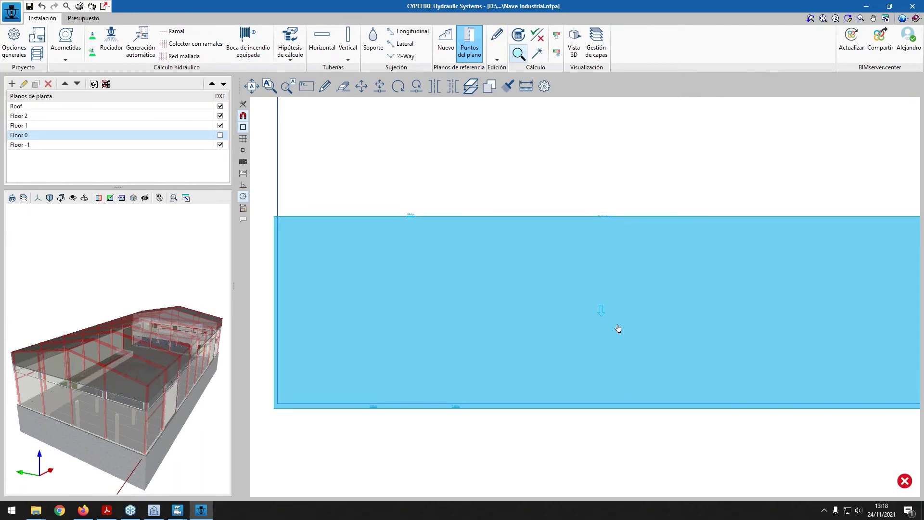
{"action": "scroll", "coordinate": [551, 297], "scroll_direction": "down", "scroll_amount": 4}
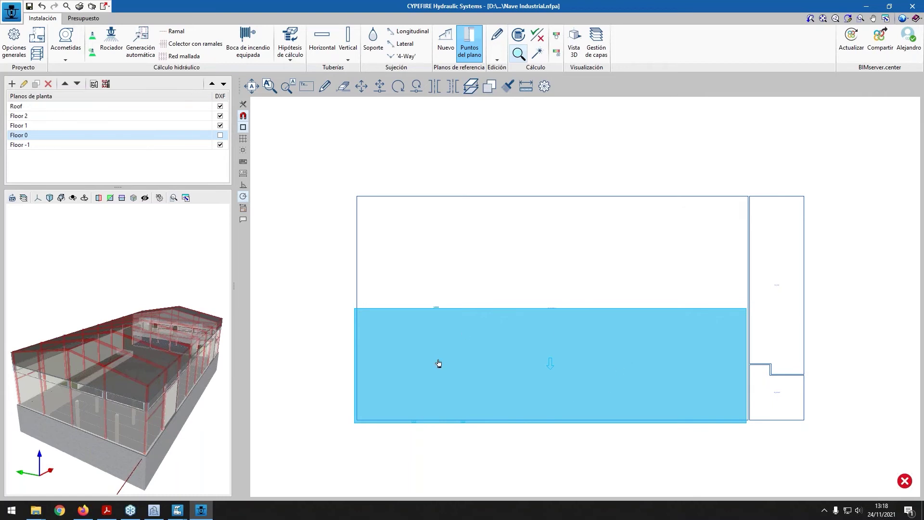
{"action": "left_click", "coordinate": [483, 356]}
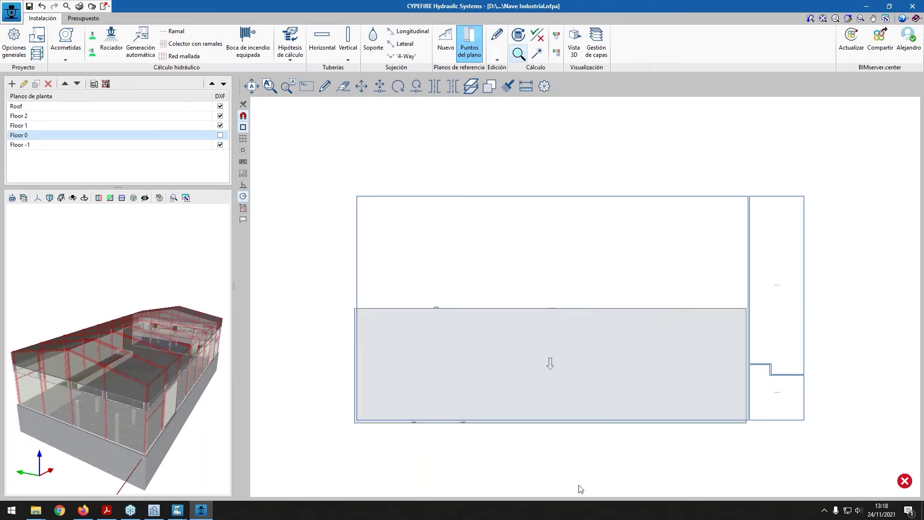
{"action": "left_click", "coordinate": [323, 42]}
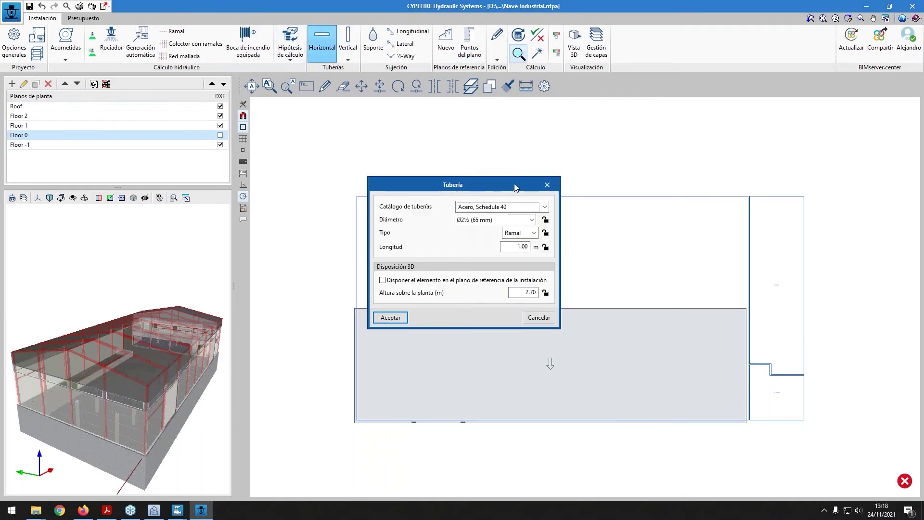
{"action": "left_click", "coordinate": [403, 281]}
{"action": "left_click", "coordinate": [404, 281]}
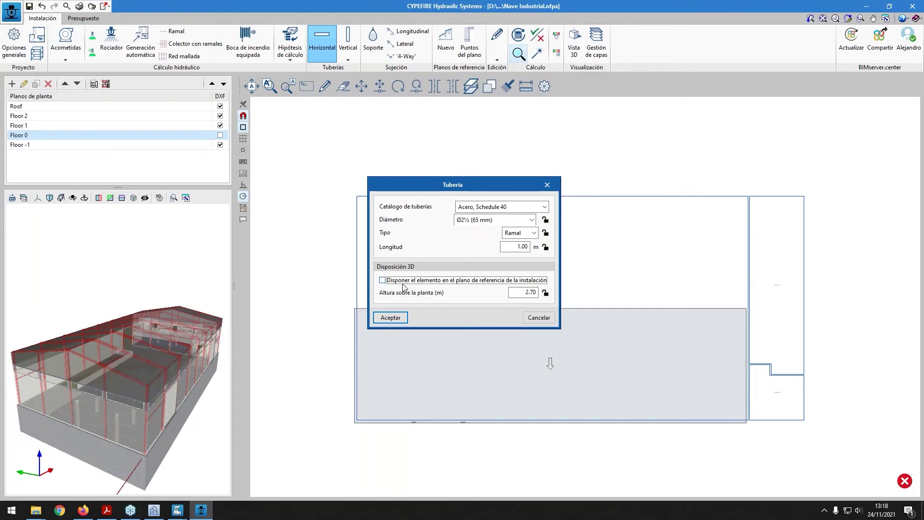
{"action": "left_click", "coordinate": [400, 319]}
{"action": "left_click", "coordinate": [413, 267]}
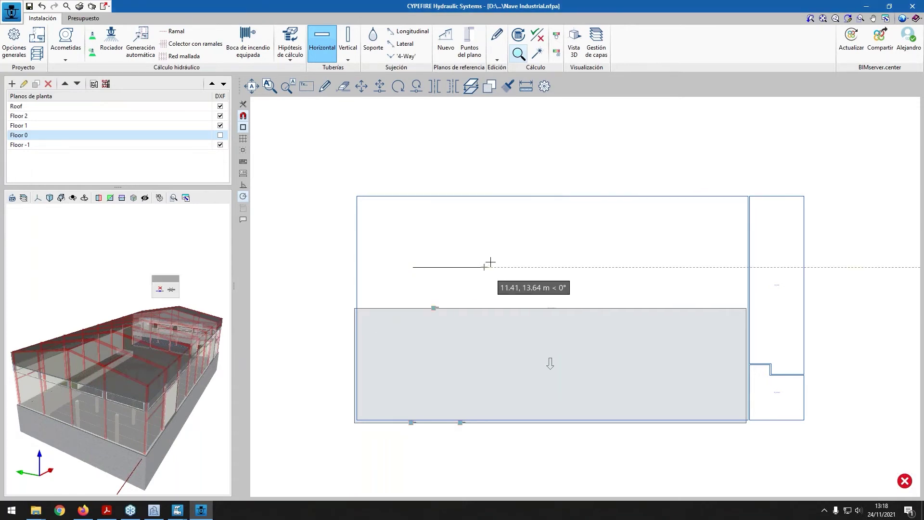
{"action": "key", "text": "Escape"}
Draw a horizontal Ø12 (300 mm) branch pipe in the hall's north half at 2.70 m height, ending at about 15.8, 14.6 m
{"action": "left_click", "coordinate": [509, 220]}
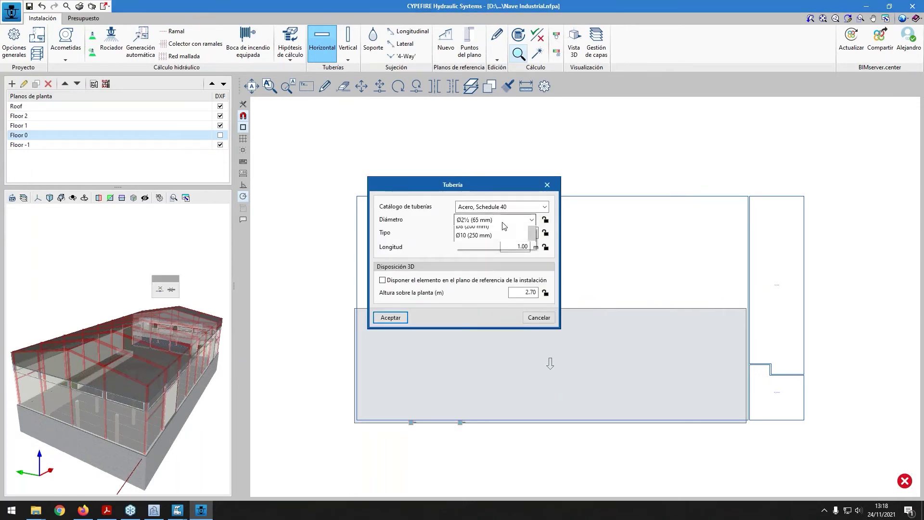
{"action": "left_click", "coordinate": [477, 302]}
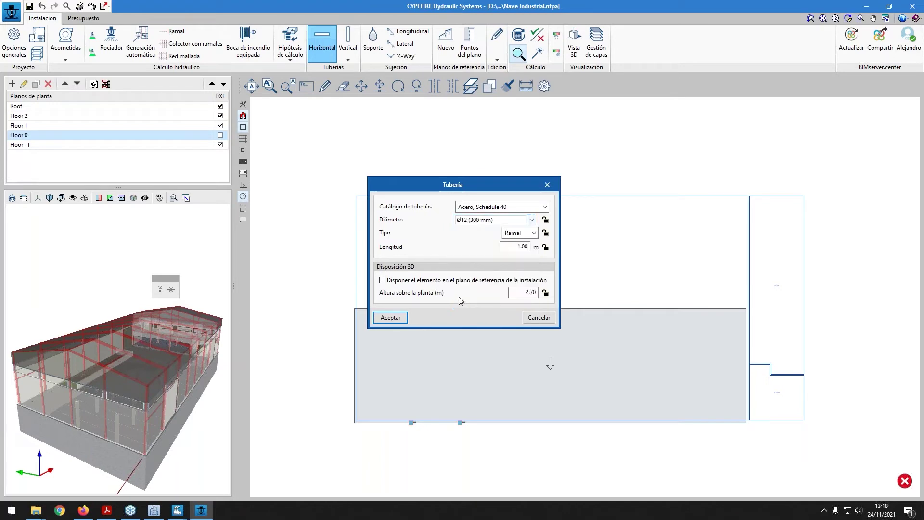
{"action": "left_click", "coordinate": [390, 318]}
{"action": "left_click", "coordinate": [417, 256]}
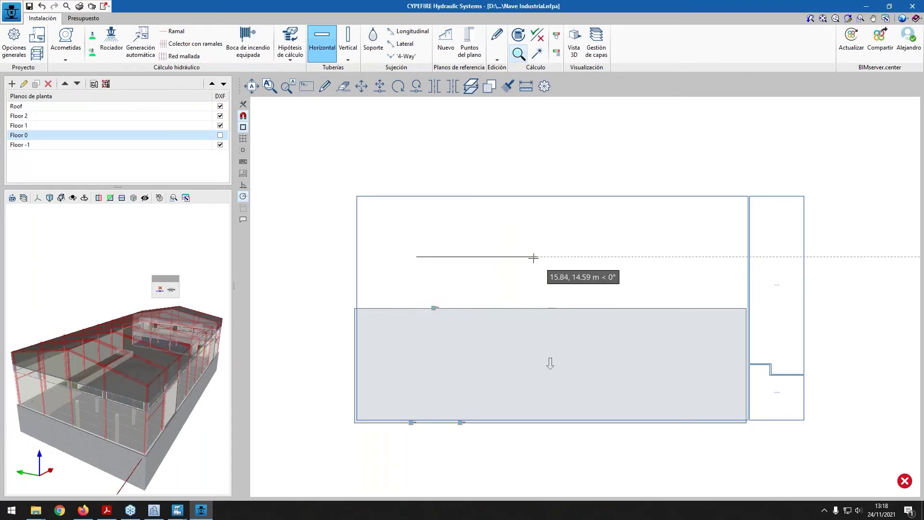
{"action": "left_click", "coordinate": [532, 257]}
{"action": "key", "text": "Escape"}
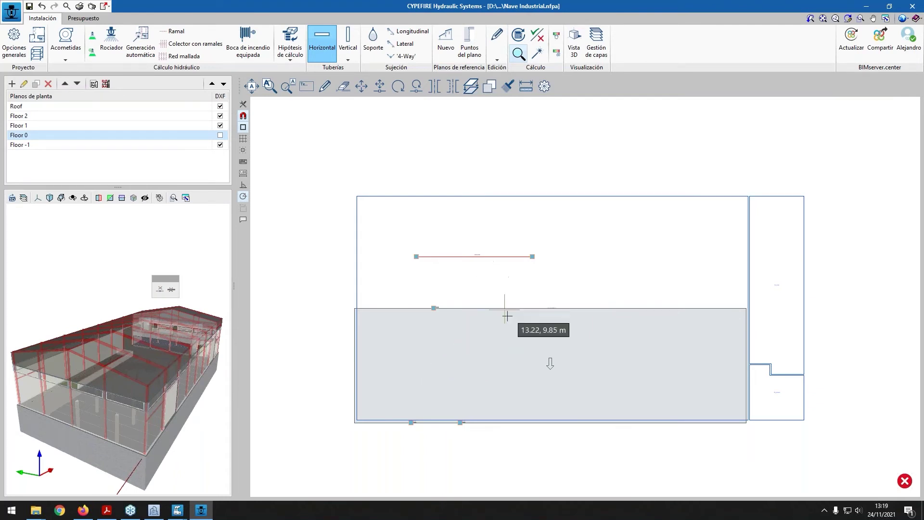
Draw a north-south Ø12 (300 mm) branch pipe inside the Sur plane at x about 11.4 m, placed on the installation's reference plane
{"action": "left_click", "coordinate": [493, 328]}
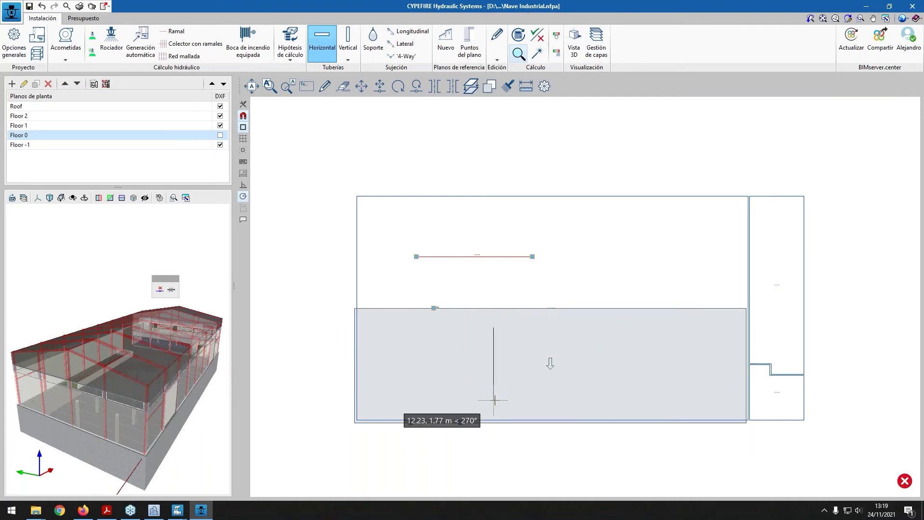
{"action": "right_click", "coordinate": [483, 383]}
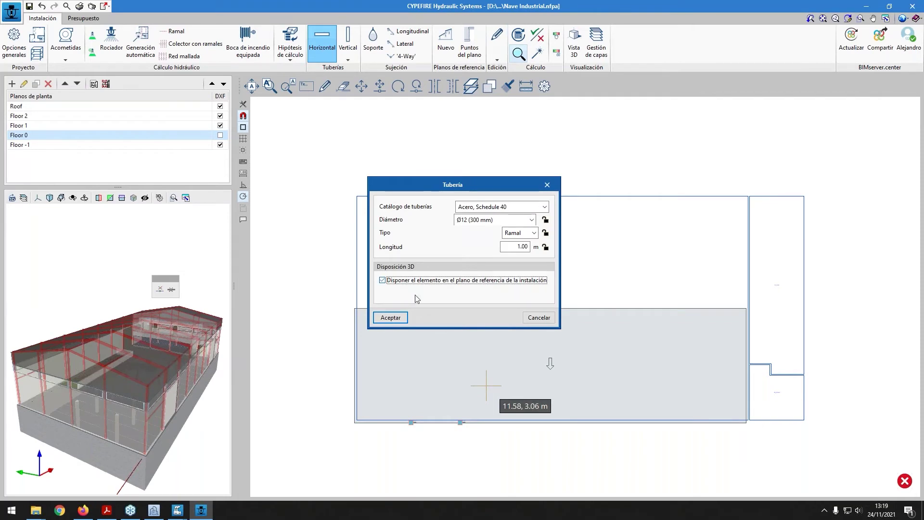
{"action": "left_click", "coordinate": [391, 318]}
{"action": "left_click", "coordinate": [485, 329]}
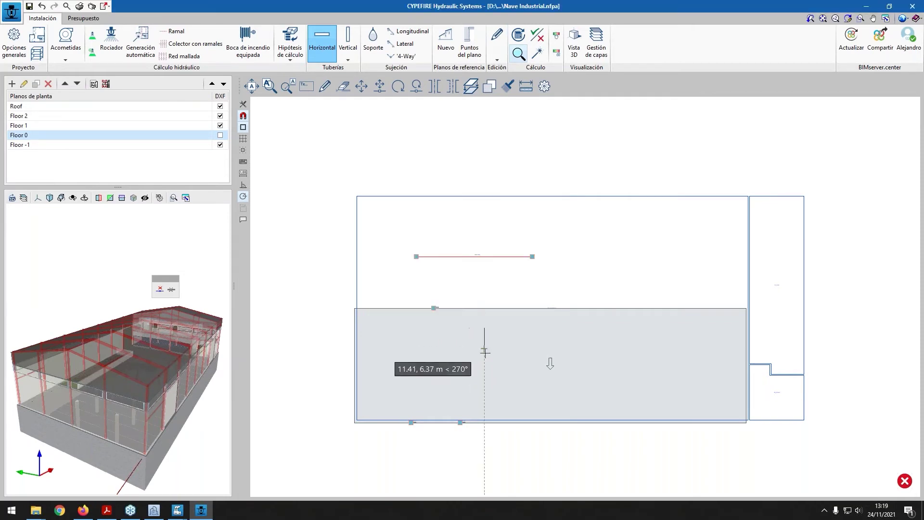
{"action": "left_click", "coordinate": [484, 392]}
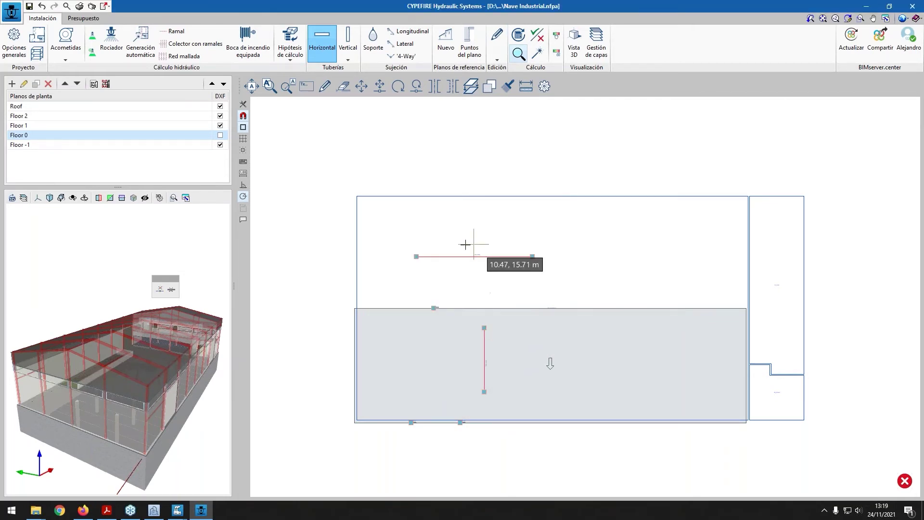
{"action": "right_click", "coordinate": [489, 278]}
{"action": "key", "text": "Escape"}
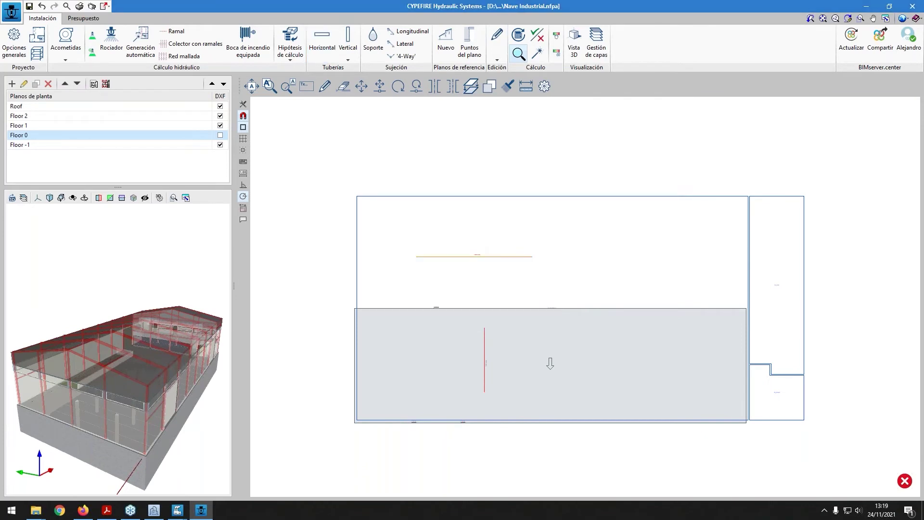
Check the north pipe's placement settings, and draw a parallel pipe east of the sloped one at a fixed 2.70 m height, without the reference plane
{"action": "left_click", "coordinate": [472, 256]}
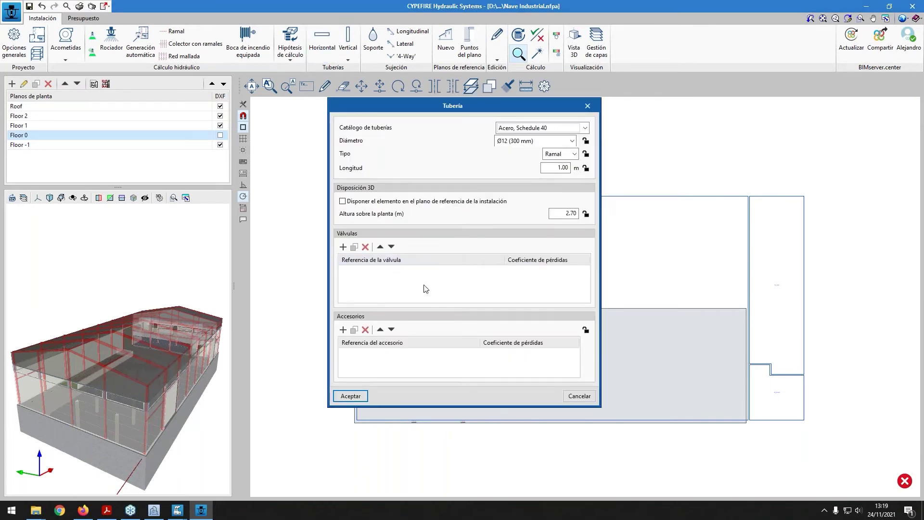
{"action": "left_click", "coordinate": [579, 396]}
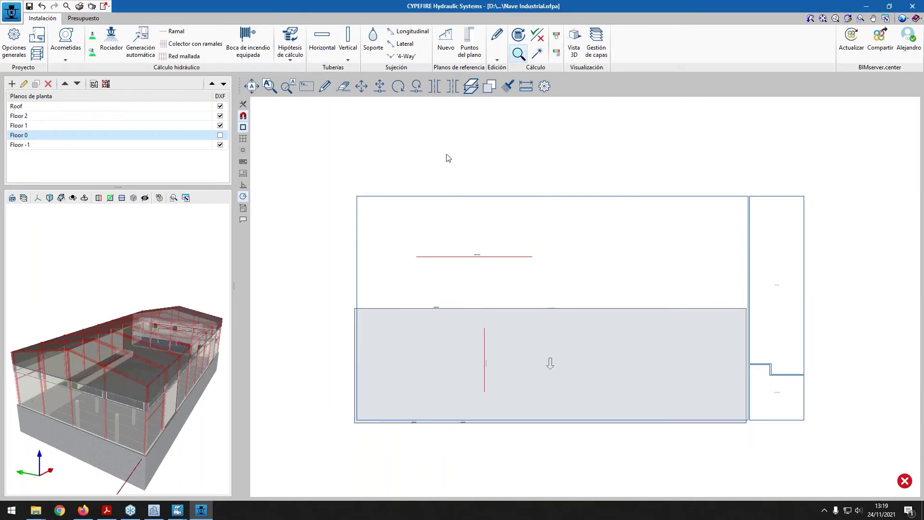
{"action": "left_click", "coordinate": [322, 41]}
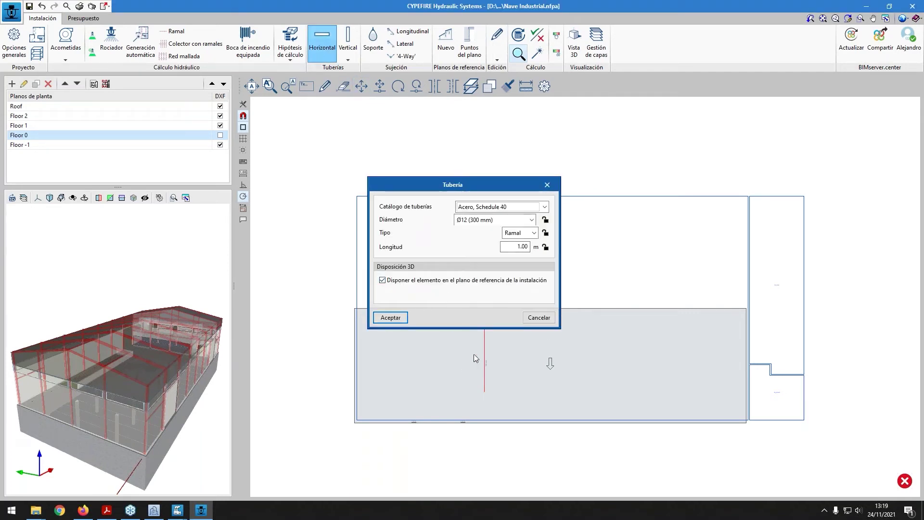
{"action": "left_click", "coordinate": [402, 282]}
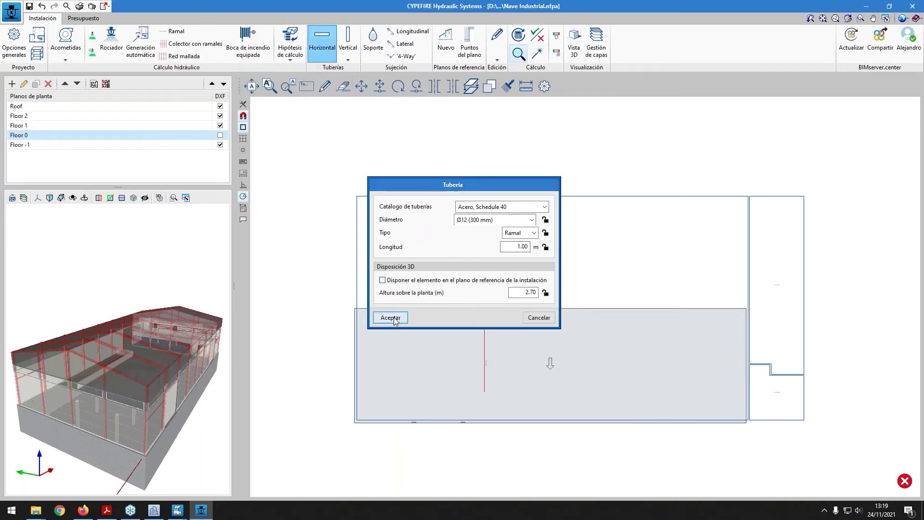
{"action": "left_click", "coordinate": [391, 318]}
{"action": "left_click", "coordinate": [530, 328]}
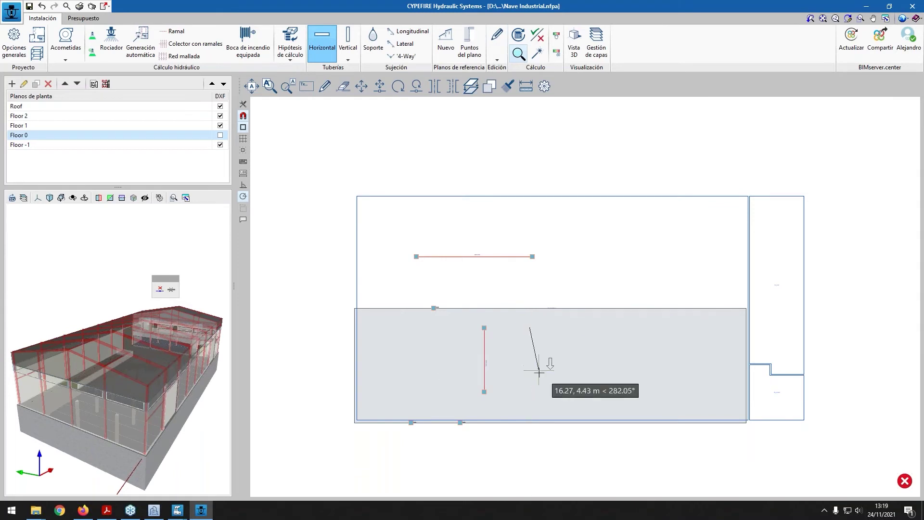
{"action": "left_click", "coordinate": [530, 395]}
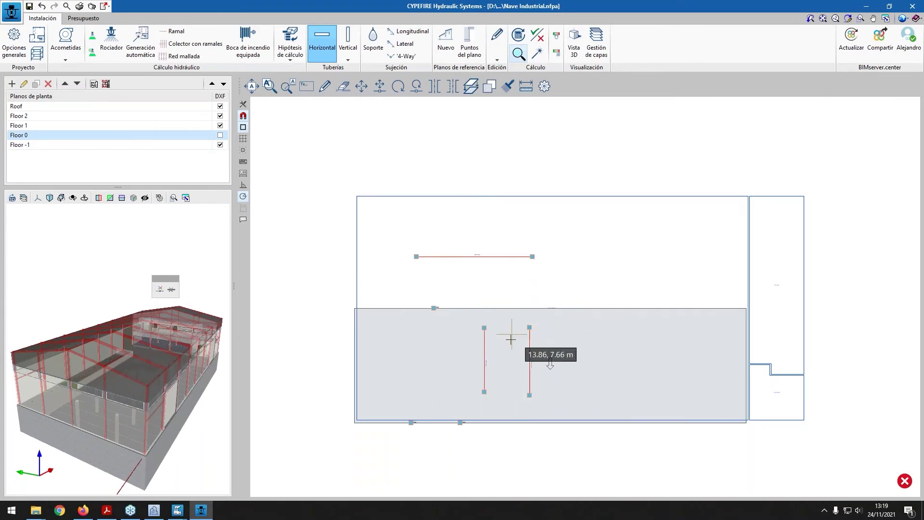
Hide the Architecture model in the 3D view and refresh the view with the drawn pipes
{"action": "left_click", "coordinate": [24, 198]}
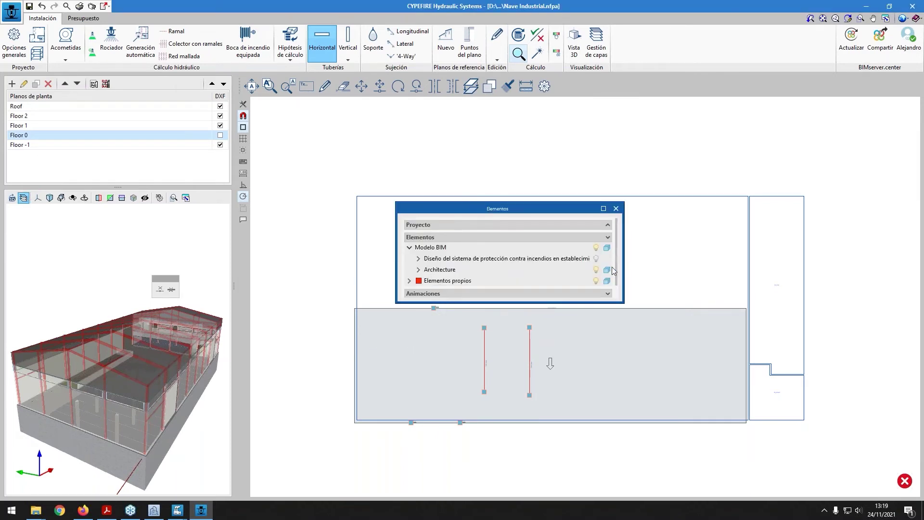
{"action": "left_click", "coordinate": [600, 270]}
{"action": "left_click", "coordinate": [616, 209]}
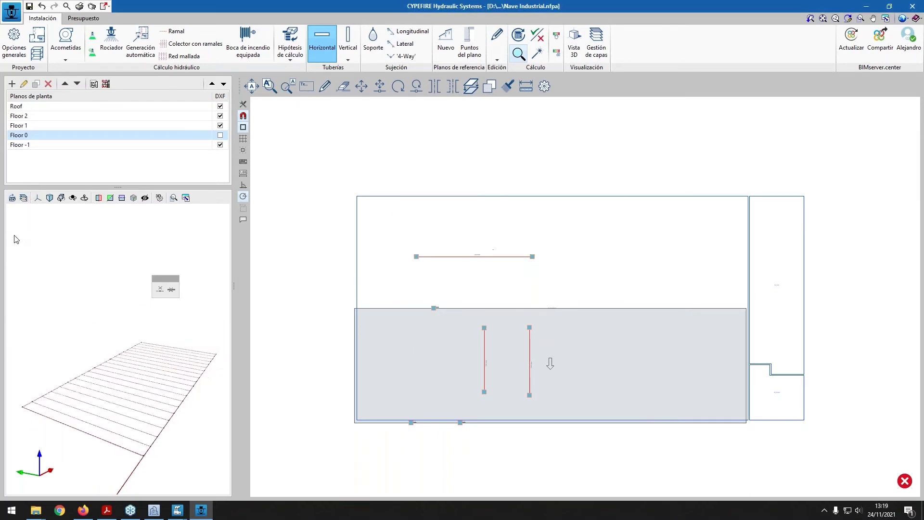
{"action": "left_click", "coordinate": [11, 199]}
Compare the slope and height of the three pipes in 3D, and check the sprinkler installation height set for Floor 0
{"action": "mouse_move", "coordinate": [176, 382]}
{"action": "middle_mouse_down"}
{"action": "mouse_move", "coordinate": [140, 365]}
{"action": "mouse_move", "coordinate": [113, 373]}
{"action": "mouse_move", "coordinate": [96, 423]}
{"action": "middle_mouse_up"}
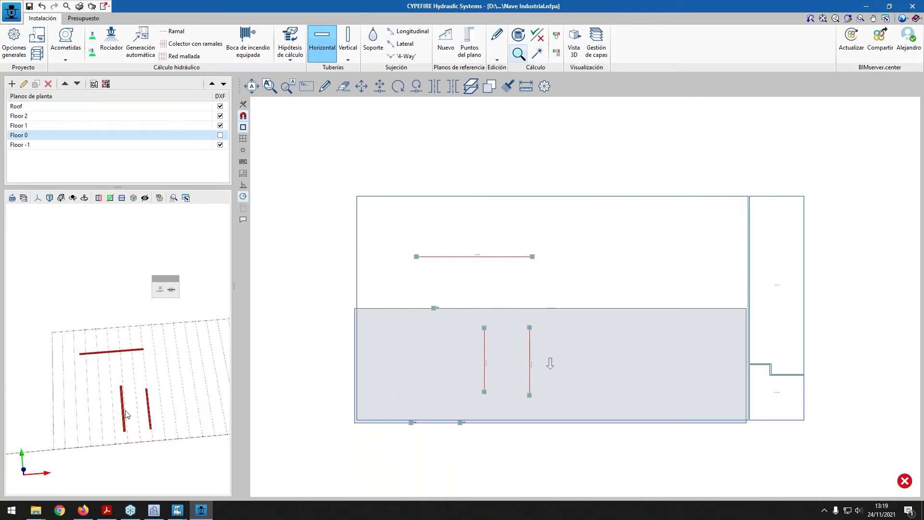
{"action": "middle_click_drag", "start_coordinate": [134, 430], "coordinate": [76, 362]}
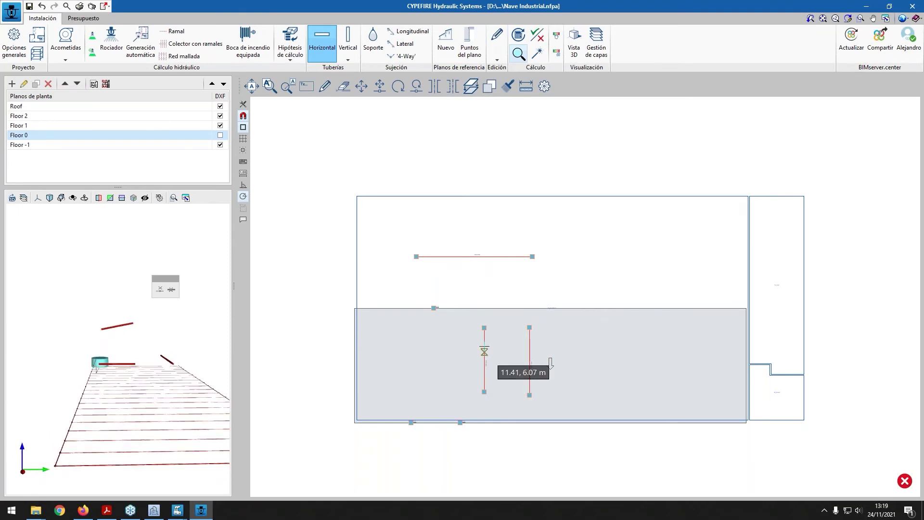
{"action": "mouse_move", "coordinate": [107, 343]}
{"action": "middle_mouse_down"}
{"action": "mouse_move", "coordinate": [102, 329]}
{"action": "mouse_move", "coordinate": [95, 351]}
{"action": "middle_mouse_up"}
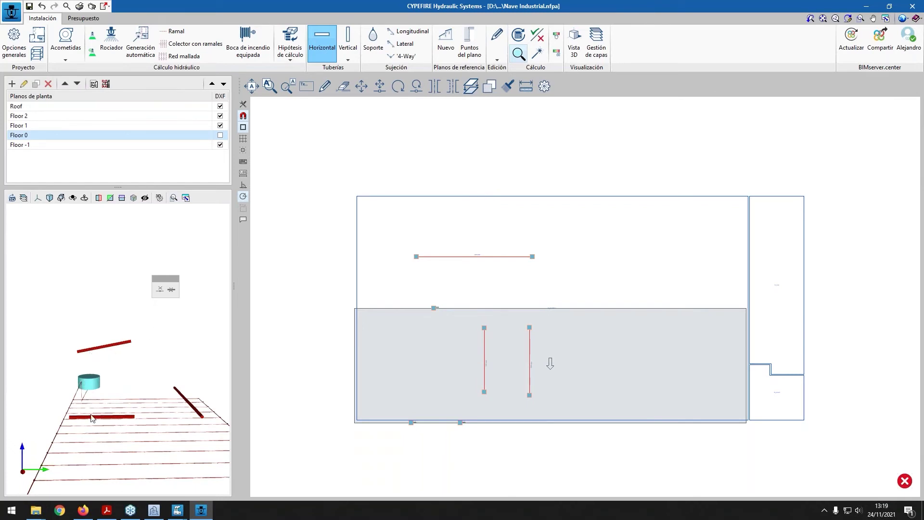
{"action": "middle_click_drag", "start_coordinate": [162, 424], "coordinate": [162, 413]}
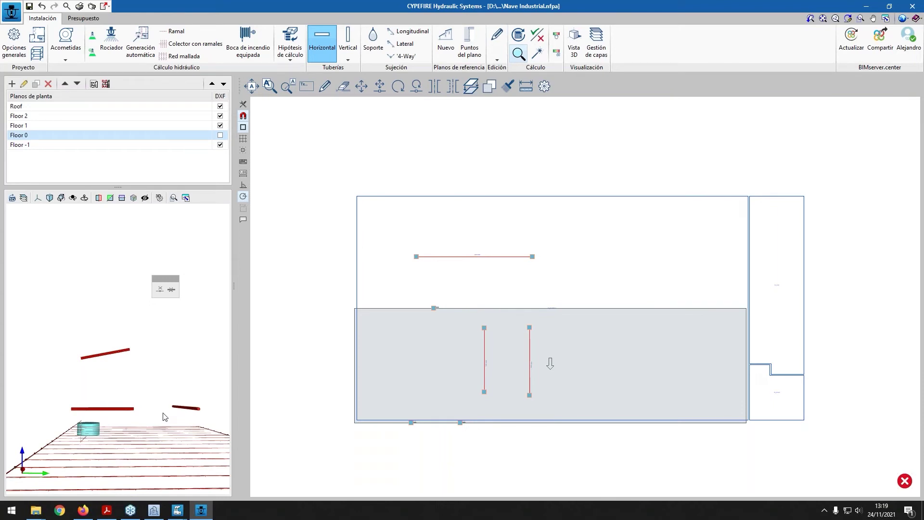
{"action": "double_click", "coordinate": [22, 135]}
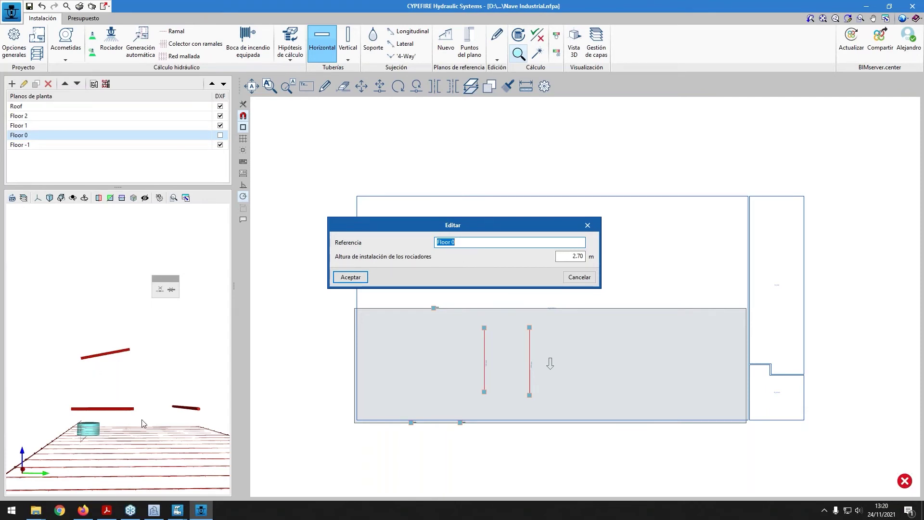
{"action": "left_click", "coordinate": [588, 226]}
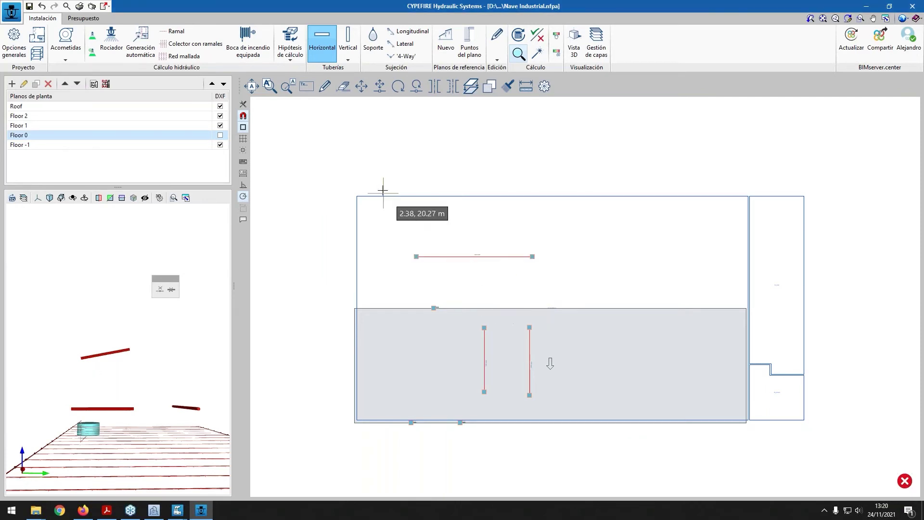
Delete the three trial pipes from the hall
{"action": "left_click", "coordinate": [350, 86]}
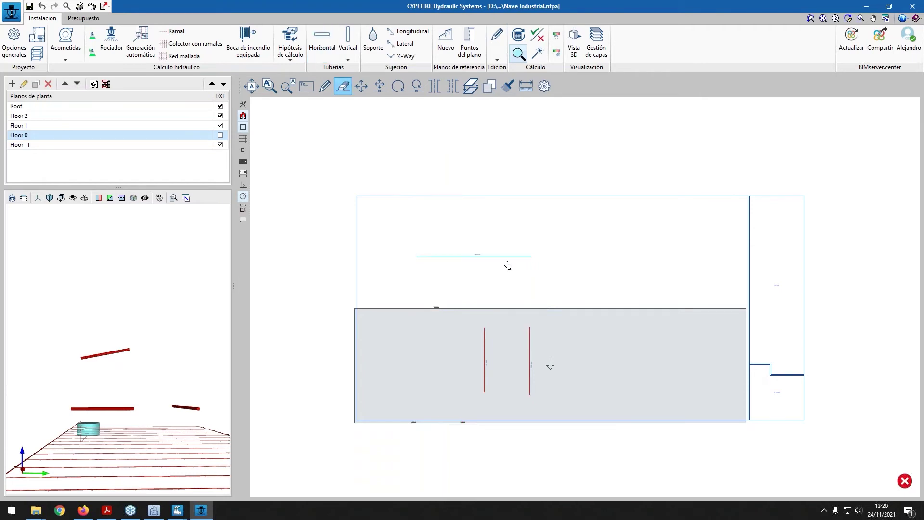
{"action": "left_click", "coordinate": [529, 255]}
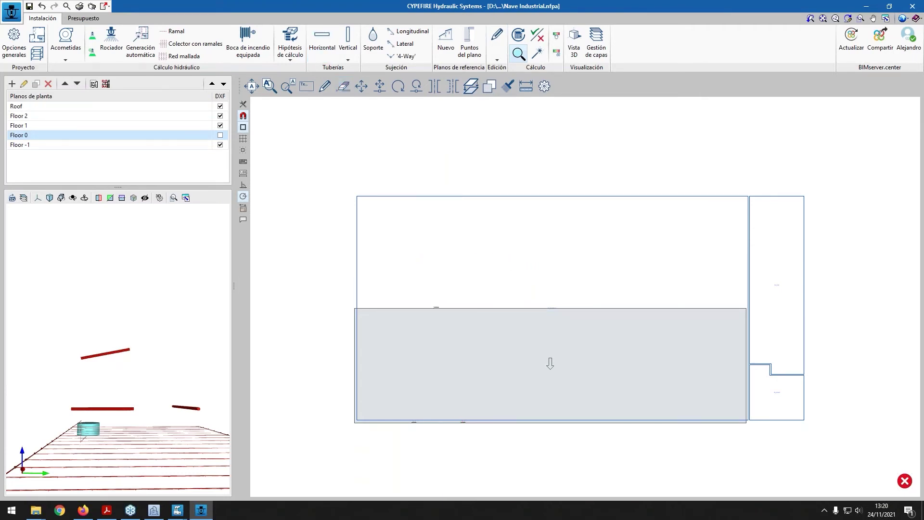
Draw a horizontal Ø1½ (40 mm) pipe at 2.70 m height along the hall's south wall, from the east end to about 0.53, 0.18 m
{"action": "left_click", "coordinate": [322, 43]}
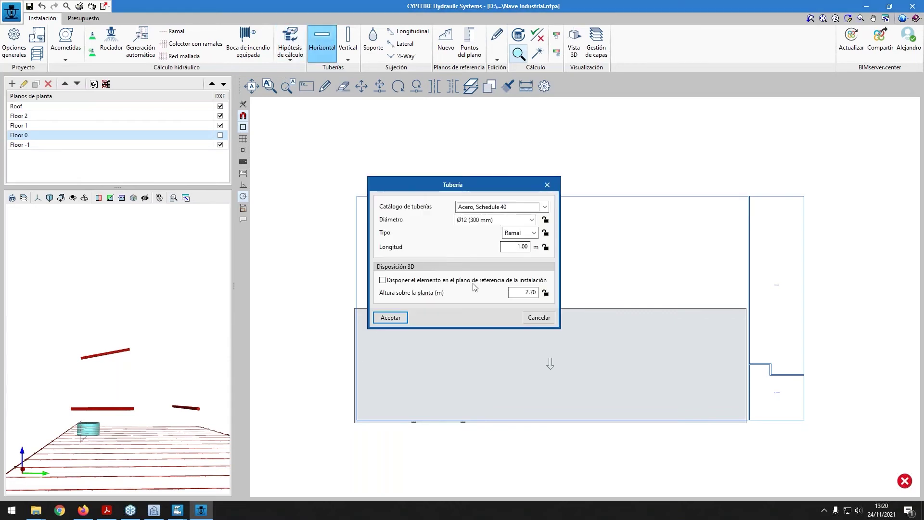
{"action": "left_click", "coordinate": [532, 220]}
{"action": "scroll", "coordinate": [493, 269], "scroll_direction": "up", "scroll_amount": 4}
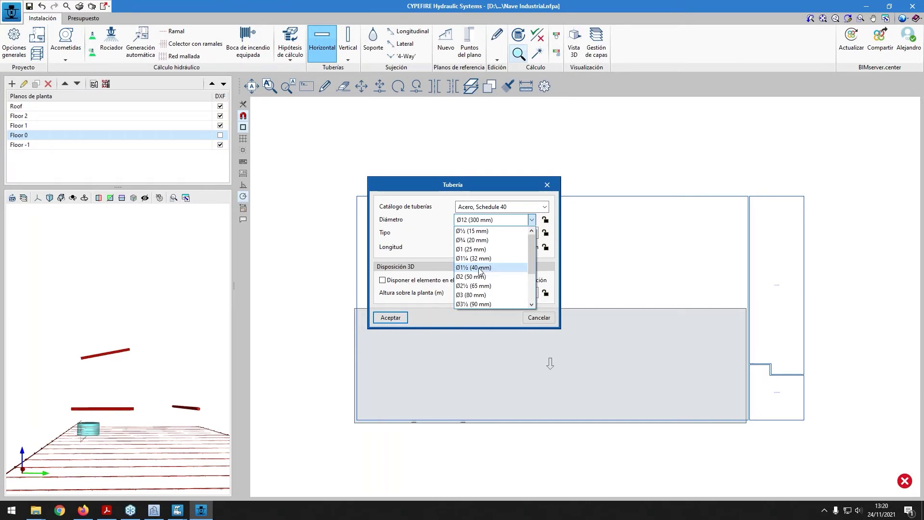
{"action": "left_click", "coordinate": [480, 268]}
{"action": "left_click", "coordinate": [390, 318]}
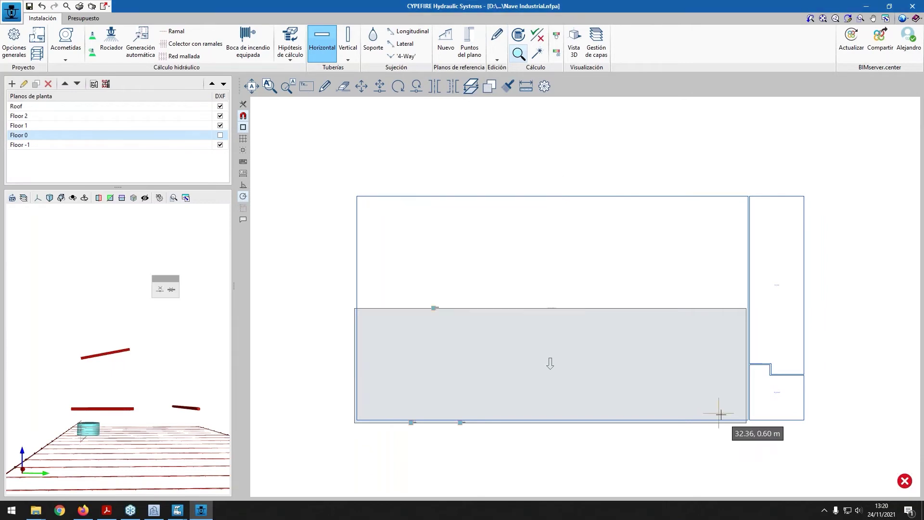
{"action": "scroll", "coordinate": [744, 423], "scroll_direction": "up", "scroll_amount": 4}
{"action": "left_click", "coordinate": [744, 425]}
{"action": "middle_click_drag", "start_coordinate": [476, 396], "coordinate": [605, 398]}
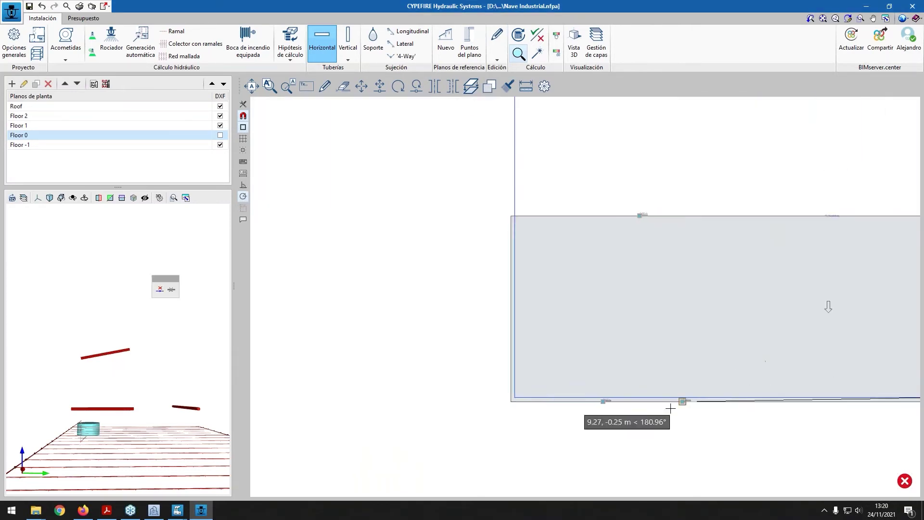
{"action": "left_click", "coordinate": [524, 394]}
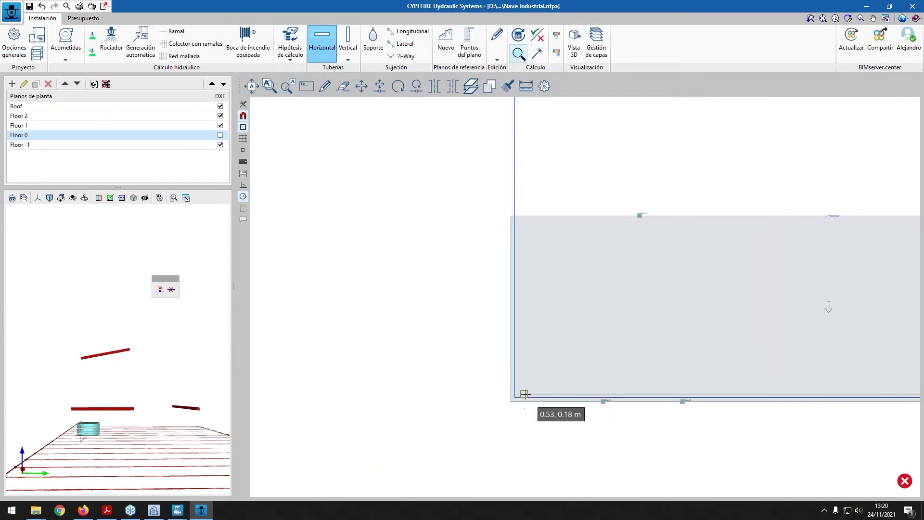
{"action": "right_click", "coordinate": [547, 342]}
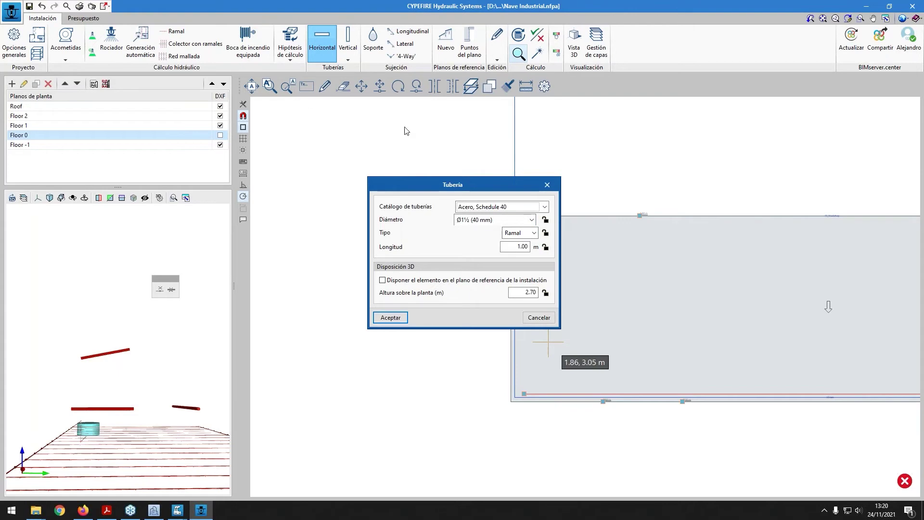
{"action": "key", "text": "Return"}
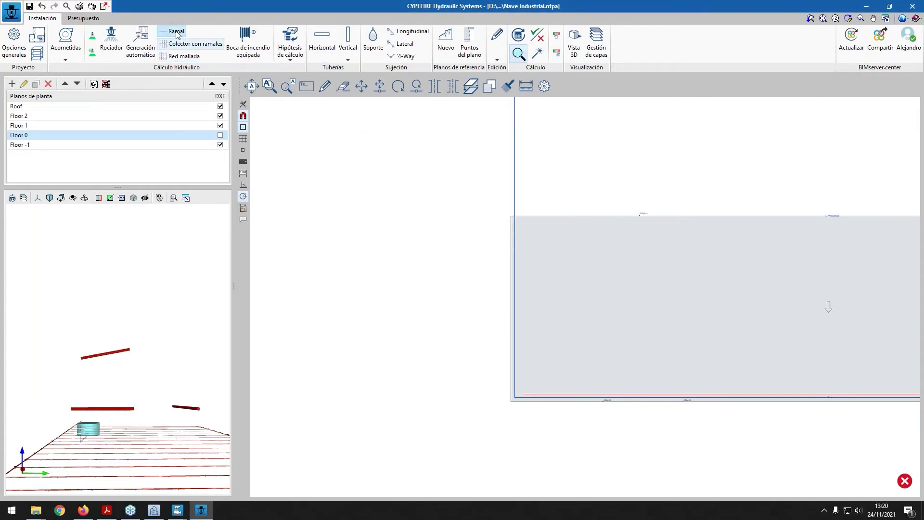
Add a sprinkler branch on the reference plane, with 2.00 m spacing, from the south pipe's west end northward to near the ridge
{"action": "left_click", "coordinate": [177, 32]}
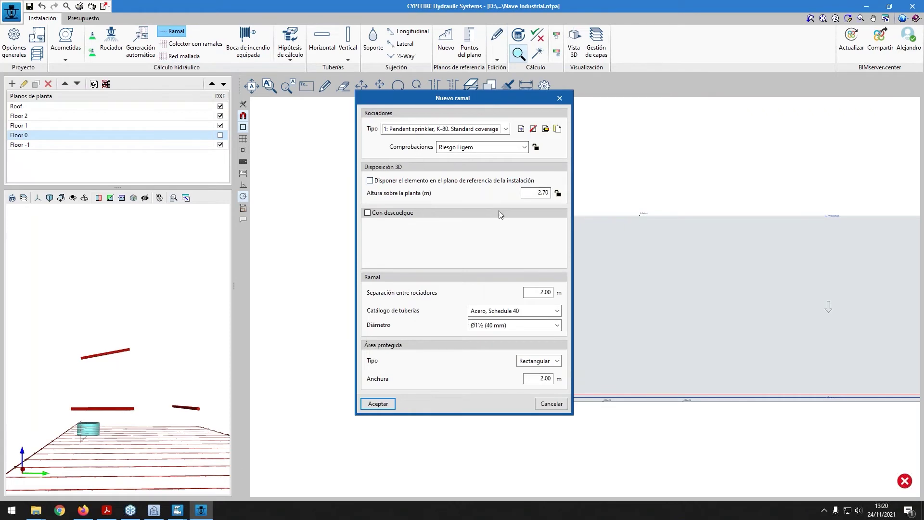
{"action": "left_click", "coordinate": [412, 183]}
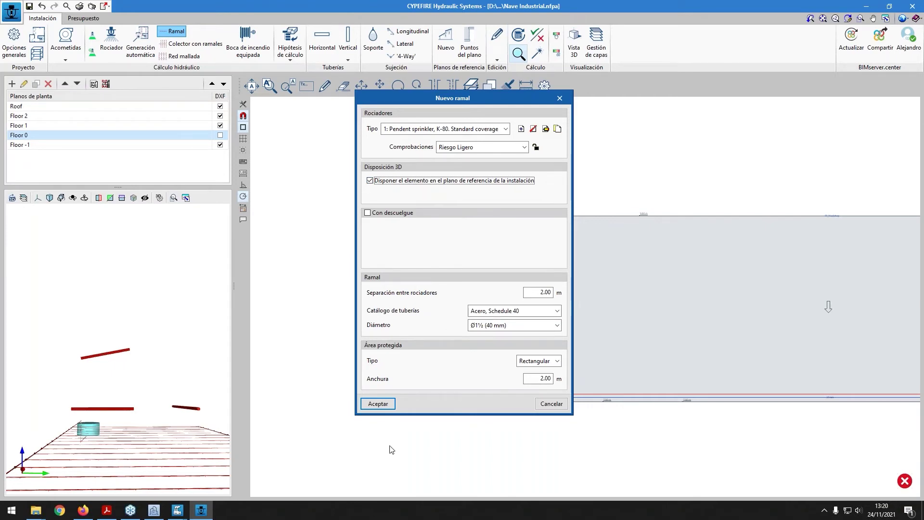
{"action": "left_click", "coordinate": [380, 404]}
{"action": "left_click", "coordinate": [525, 392]}
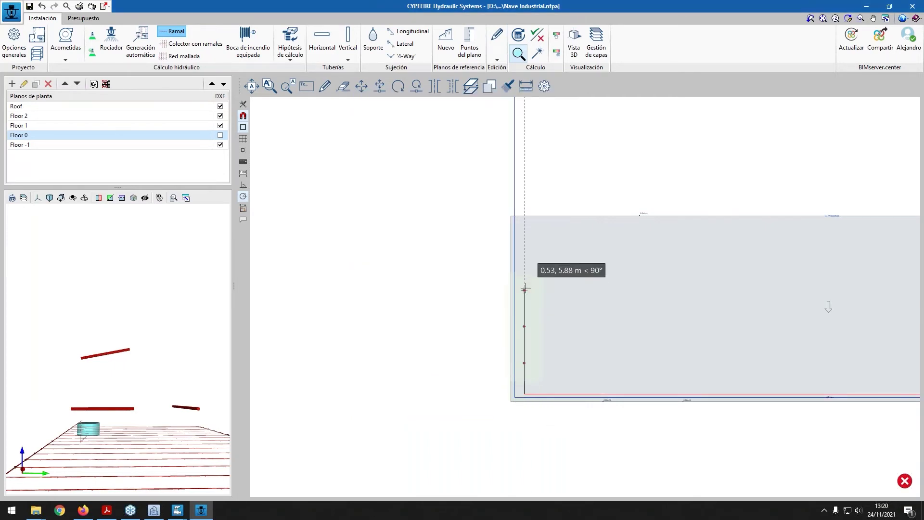
{"action": "left_click", "coordinate": [526, 230]}
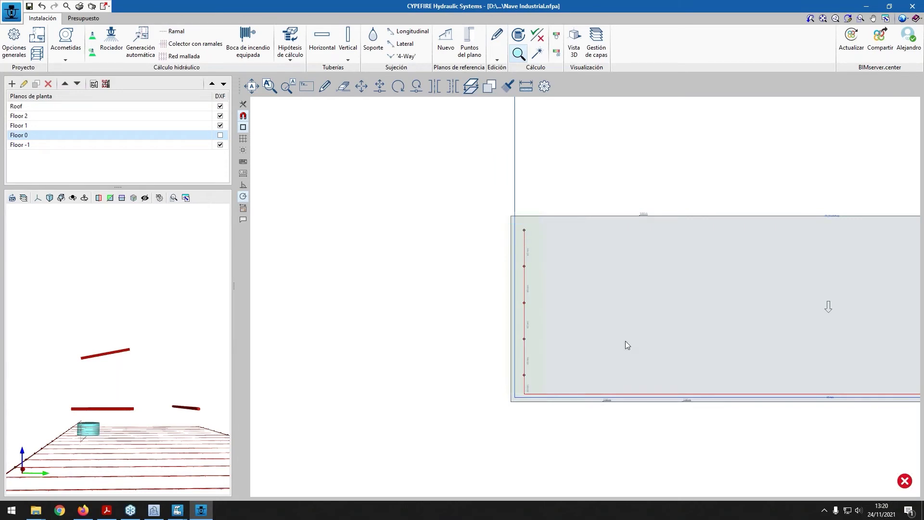
Add a second sprinkler branch with 2.00 m spacing on the reference plane, from the south pipe at 2.79, 0.18 m northward to near the ridge
{"action": "left_click", "coordinate": [176, 31]}
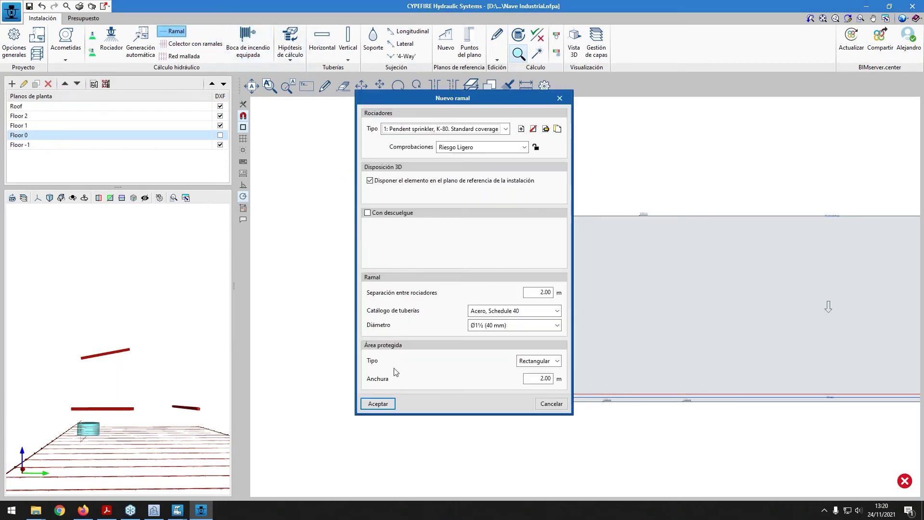
{"action": "left_click", "coordinate": [380, 404]}
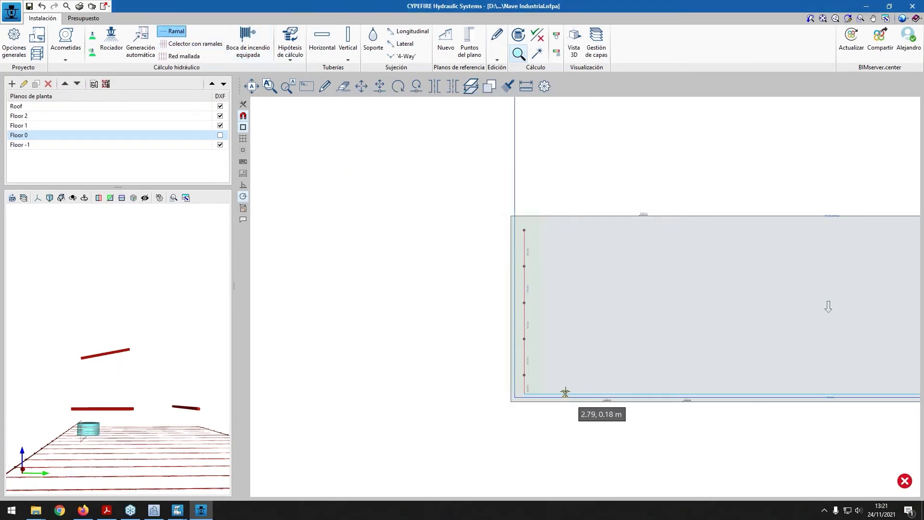
{"action": "left_click", "coordinate": [565, 392]}
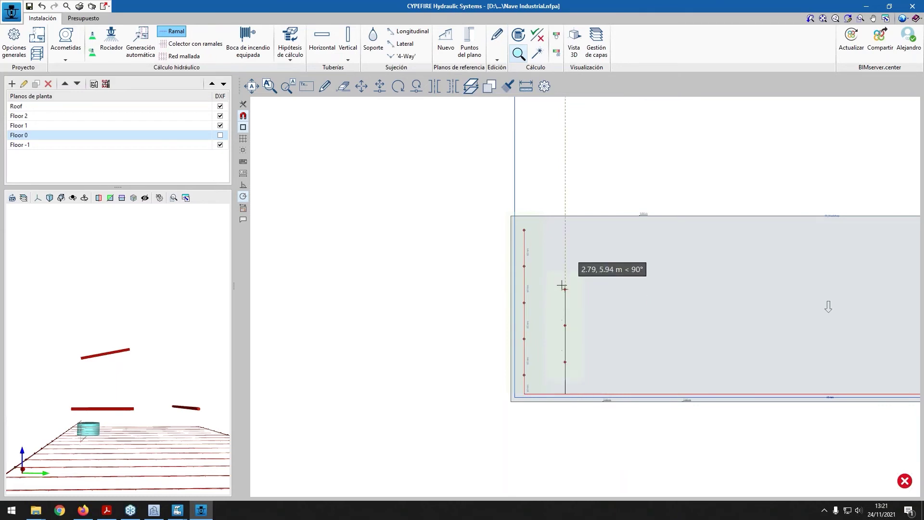
{"action": "left_click", "coordinate": [565, 230]}
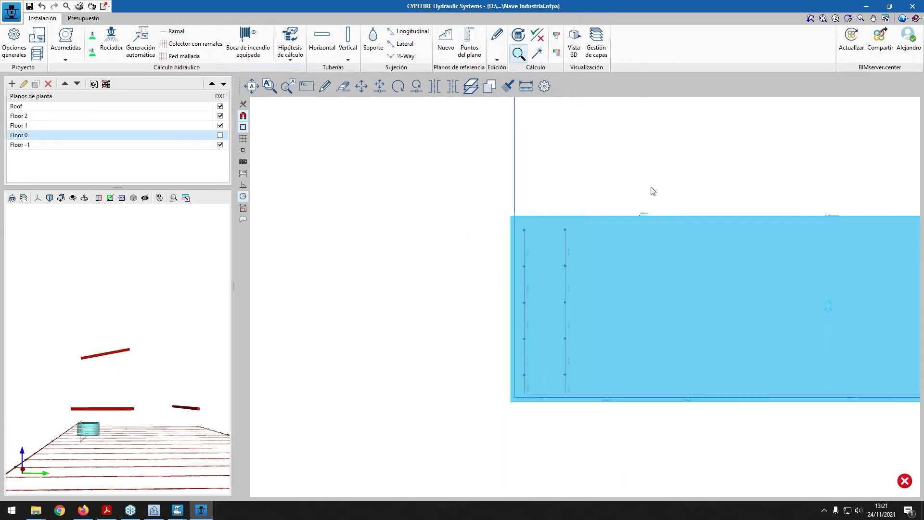
Place the long south pipe segment east of the second branch on the installation's reference plane and refresh the 3D view
{"action": "left_click", "coordinate": [16, 198]}
{"action": "left_click_drag", "start_coordinate": [97, 353], "coordinate": [131, 399]}
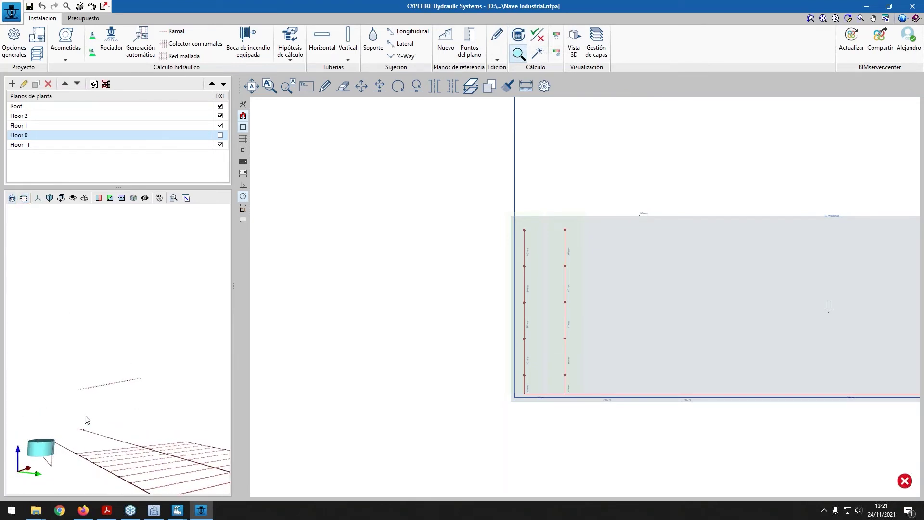
{"action": "scroll", "coordinate": [72, 431], "scroll_direction": "up", "scroll_amount": 6}
{"action": "scroll", "coordinate": [75, 432], "scroll_direction": "down", "scroll_amount": 5}
{"action": "left_click_drag", "start_coordinate": [120, 323], "coordinate": [88, 335]}
{"action": "mouse_move", "coordinate": [74, 288]}
{"action": "left_mouse_down"}
{"action": "mouse_move", "coordinate": [83, 326]}
{"action": "mouse_move", "coordinate": [103, 336]}
{"action": "mouse_move", "coordinate": [89, 327]}
{"action": "left_mouse_up"}
{"action": "scroll", "coordinate": [665, 407], "scroll_direction": "up", "scroll_amount": 5}
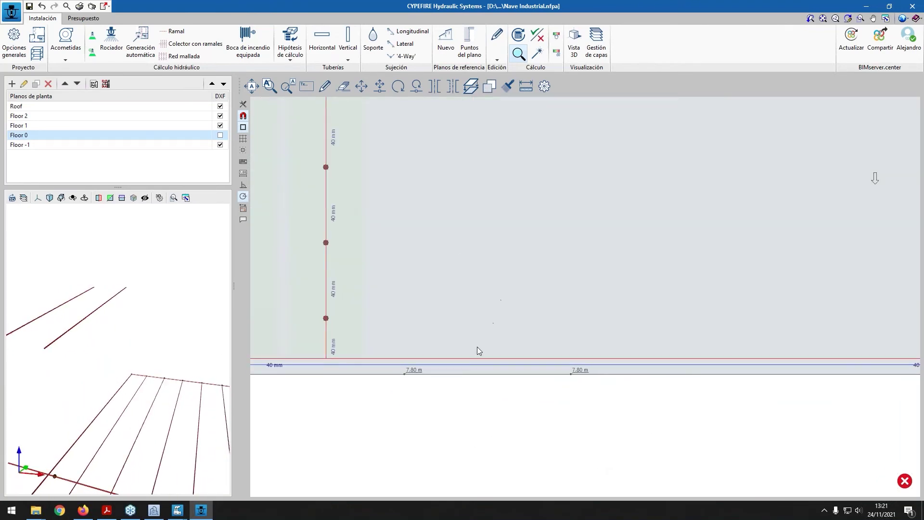
{"action": "left_click", "coordinate": [479, 364]}
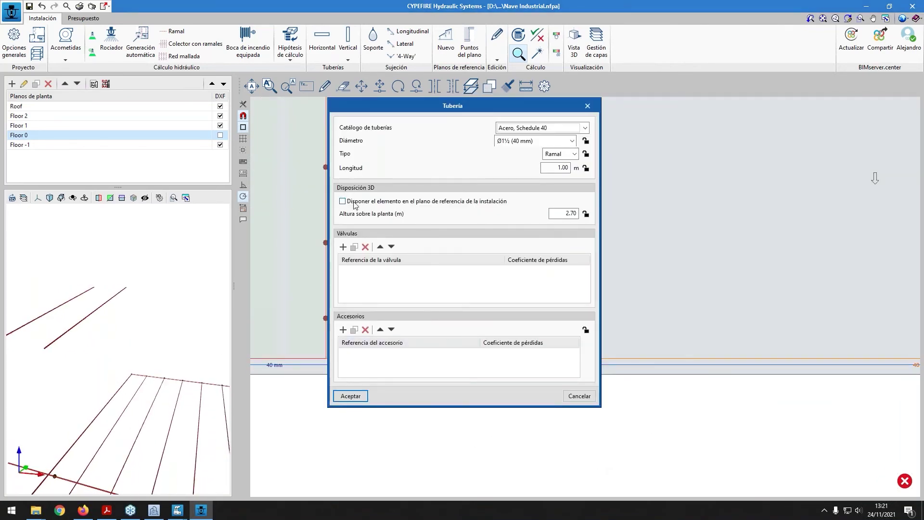
{"action": "left_click", "coordinate": [350, 395]}
{"action": "left_click", "coordinate": [12, 199]}
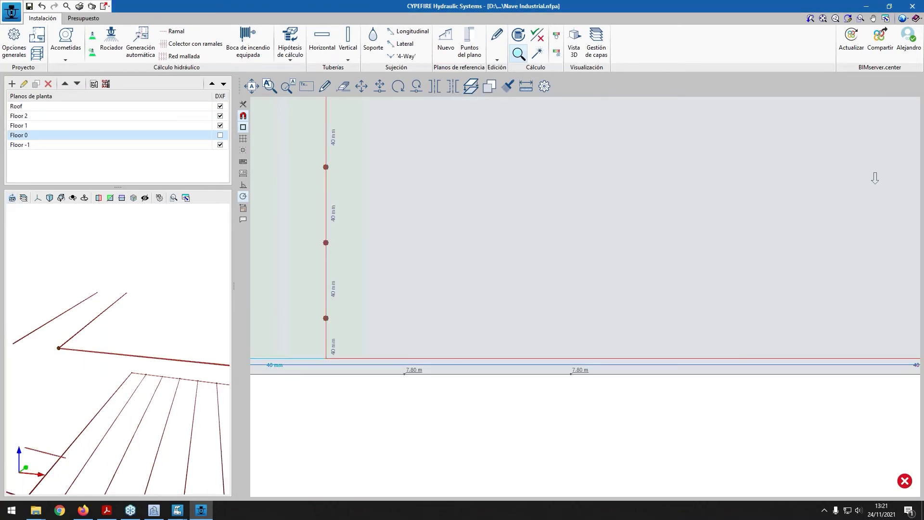
Place the short south pipe segment between the two branches on the installation's reference plane
{"action": "left_click", "coordinate": [301, 358]}
{"action": "left_click", "coordinate": [379, 201]}
{"action": "left_click", "coordinate": [350, 396]}
{"action": "left_click", "coordinate": [320, 357]}
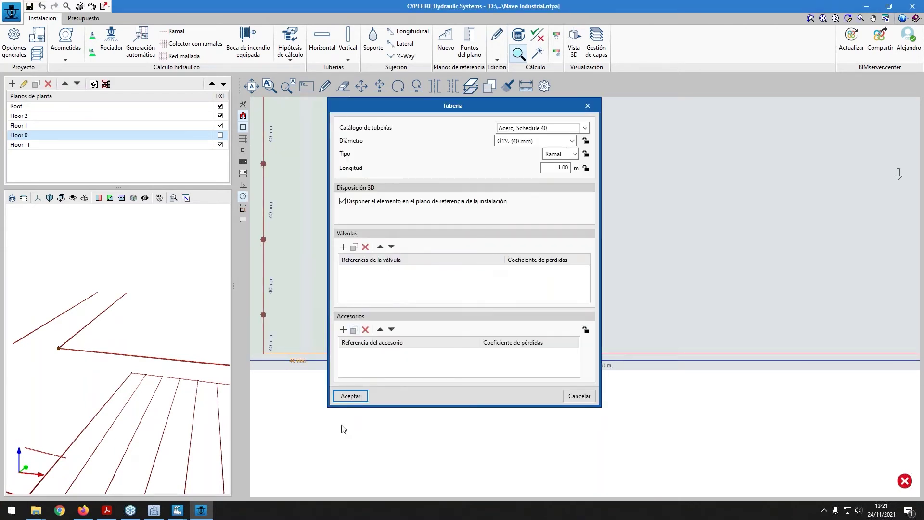
{"action": "left_click", "coordinate": [351, 396]}
Examine how the south pipe and both branches line up in the 3D view and within the hall's plan
{"action": "mouse_move", "coordinate": [65, 257]}
{"action": "middle_mouse_down"}
{"action": "mouse_move", "coordinate": [161, 345]}
{"action": "mouse_move", "coordinate": [140, 371]}
{"action": "mouse_move", "coordinate": [147, 411]}
{"action": "mouse_move", "coordinate": [188, 397]}
{"action": "mouse_move", "coordinate": [192, 386]}
{"action": "mouse_move", "coordinate": [88, 374]}
{"action": "mouse_move", "coordinate": [129, 378]}
{"action": "middle_mouse_up"}
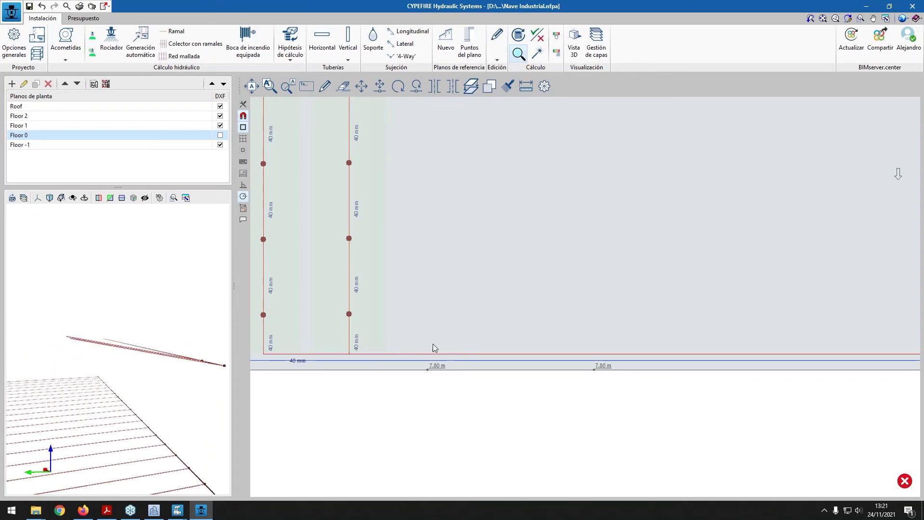
{"action": "scroll", "coordinate": [416, 365], "scroll_direction": "down", "scroll_amount": 2}
{"action": "middle_click_drag", "start_coordinate": [417, 366], "coordinate": [486, 270]}
{"action": "scroll", "coordinate": [486, 269], "scroll_direction": "down", "scroll_amount": 1}
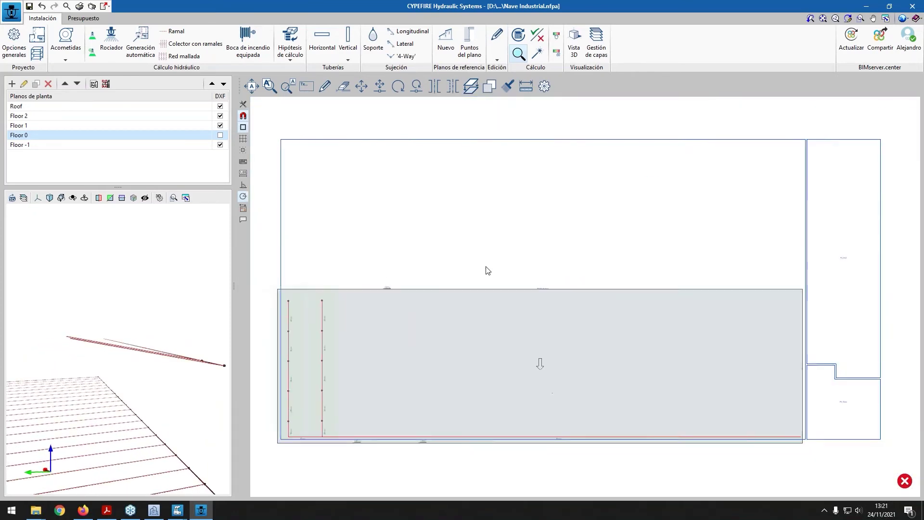
{"action": "scroll", "coordinate": [488, 271], "scroll_direction": "down", "scroll_amount": 1}
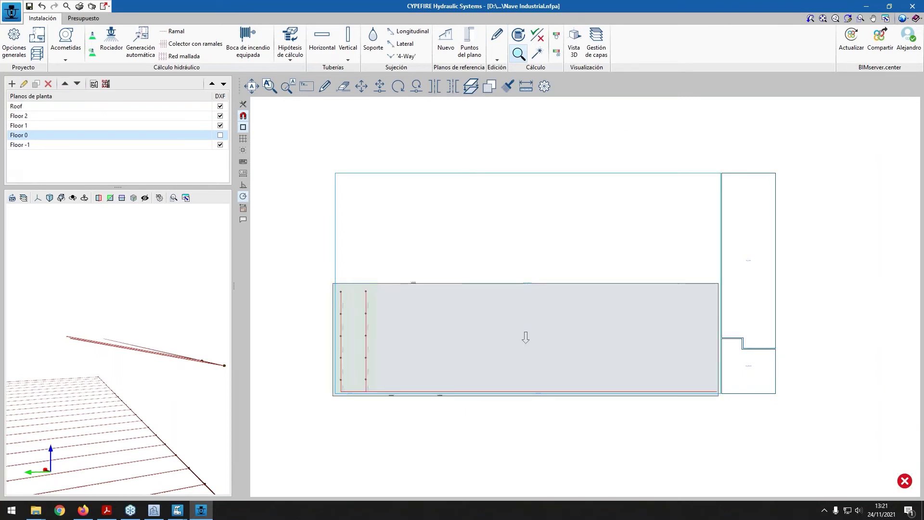
{"action": "scroll", "coordinate": [431, 308], "scroll_direction": "up", "scroll_amount": 2}
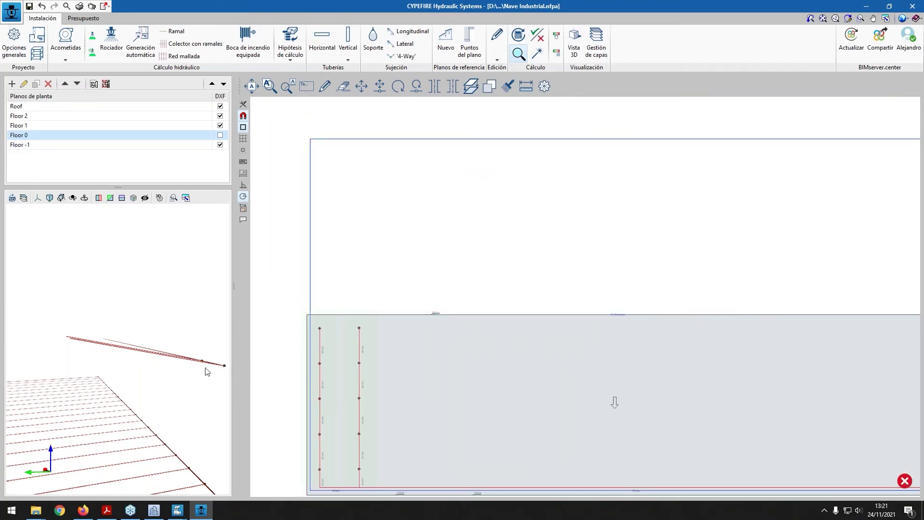
{"action": "mouse_move", "coordinate": [122, 365]}
{"action": "middle_mouse_down"}
{"action": "mouse_move", "coordinate": [100, 367]}
{"action": "mouse_move", "coordinate": [120, 368]}
{"action": "middle_mouse_up"}
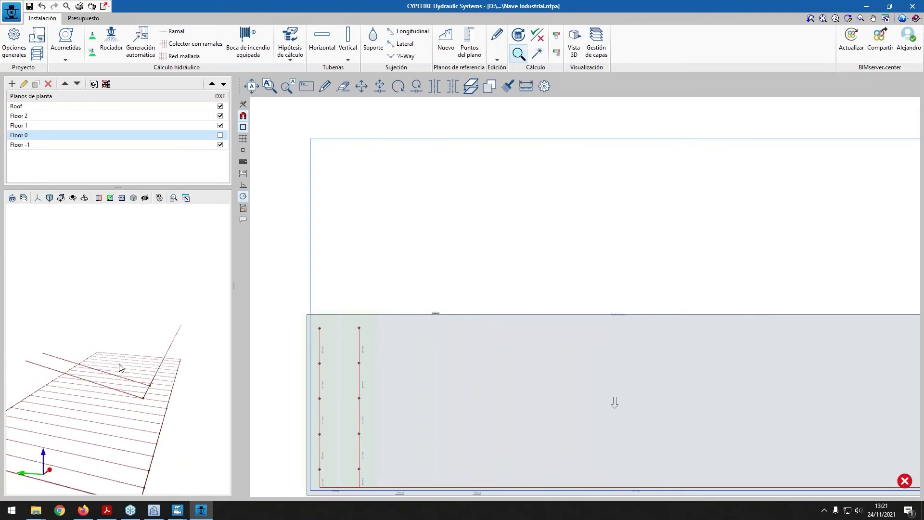
{"action": "scroll", "coordinate": [454, 270], "scroll_direction": "down", "scroll_amount": 3}
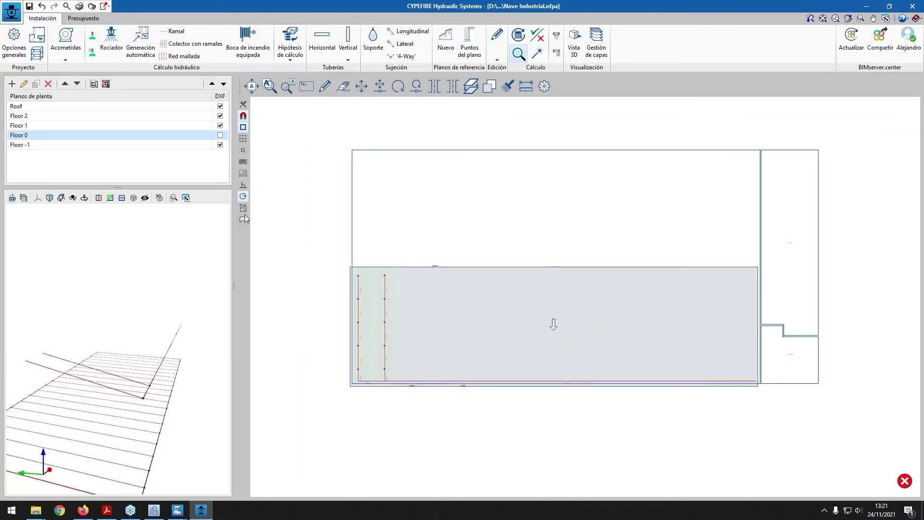
{"action": "left_click", "coordinate": [12, 11]}
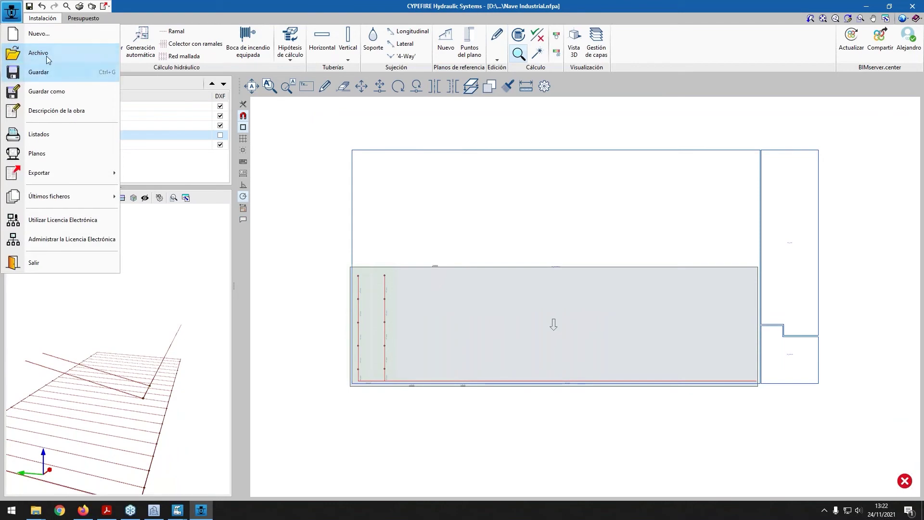
{"action": "left_click", "coordinate": [38, 56]}
{"action": "left_click", "coordinate": [416, 281]}
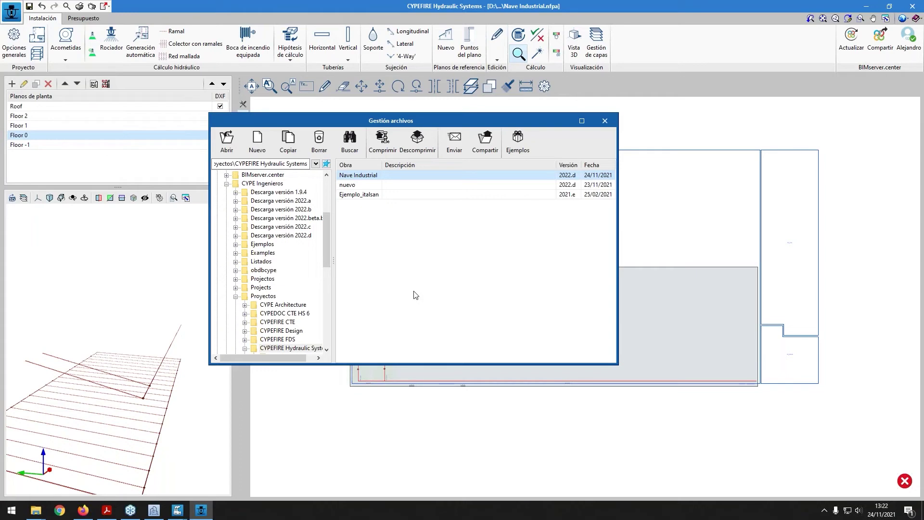
{"action": "key", "text": "Escape"}
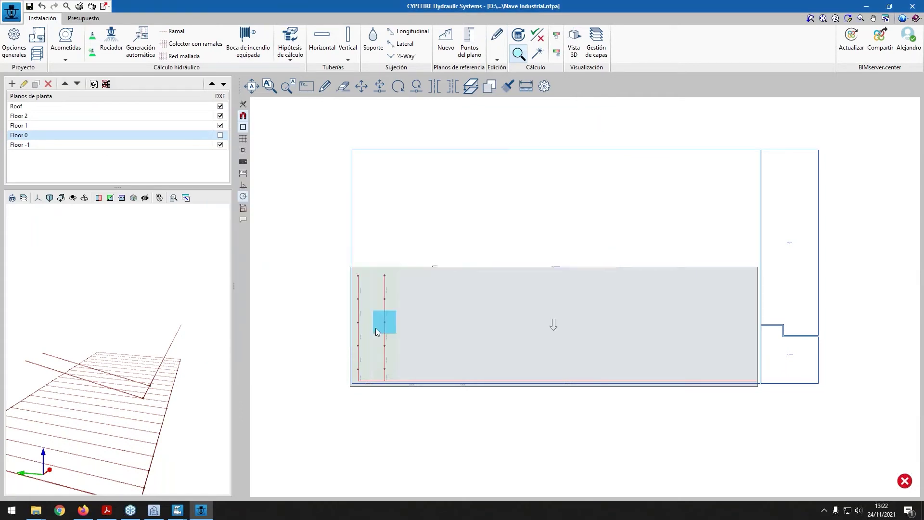
Try adding a point with a 6.00 m height to the reference plane at 8.17, 5.12 m
{"action": "left_click", "coordinate": [476, 45]}
{"action": "left_click", "coordinate": [483, 294]}
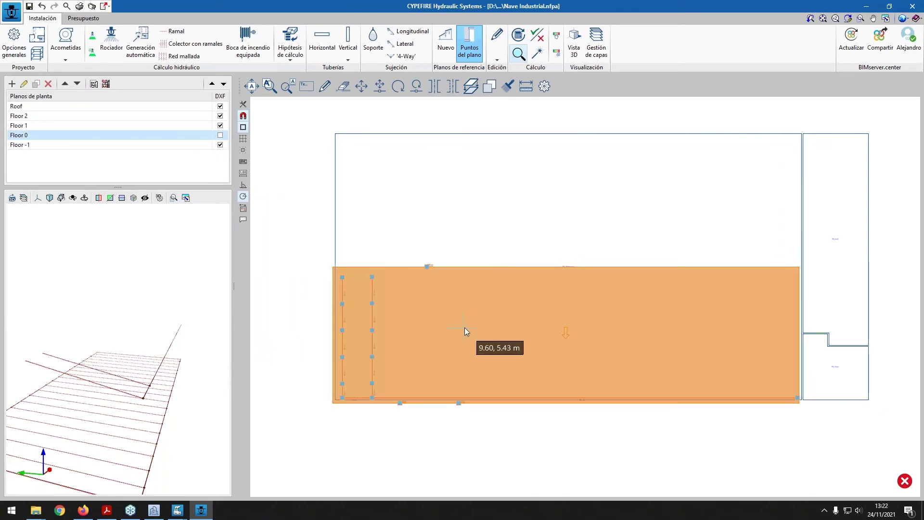
{"action": "scroll", "coordinate": [465, 330], "scroll_direction": "up", "scroll_amount": 3}
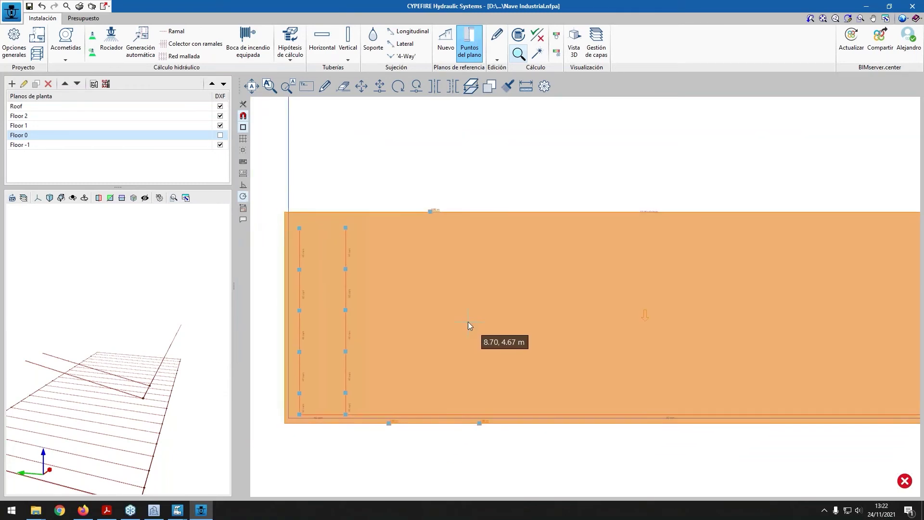
{"action": "left_click", "coordinate": [457, 310]}
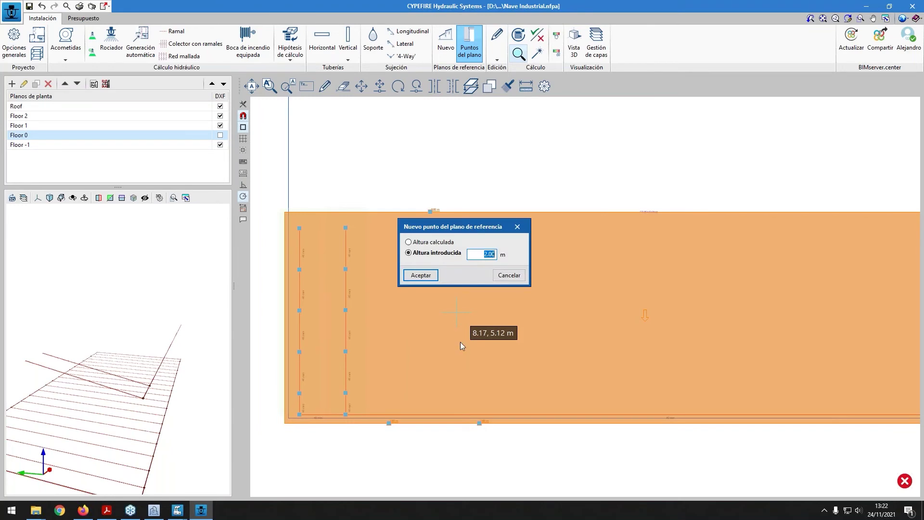
{"action": "left_click_drag", "start_coordinate": [475, 232], "coordinate": [537, 154]}
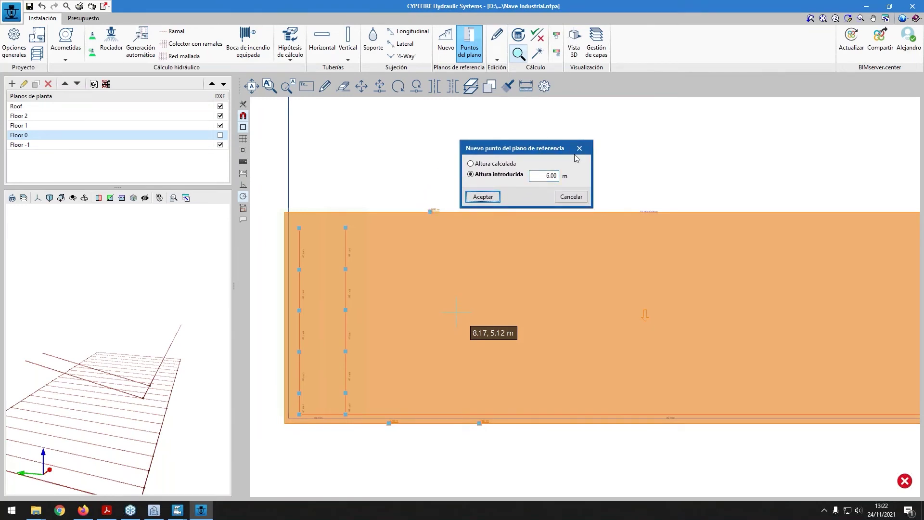
{"action": "left_click", "coordinate": [482, 197]}
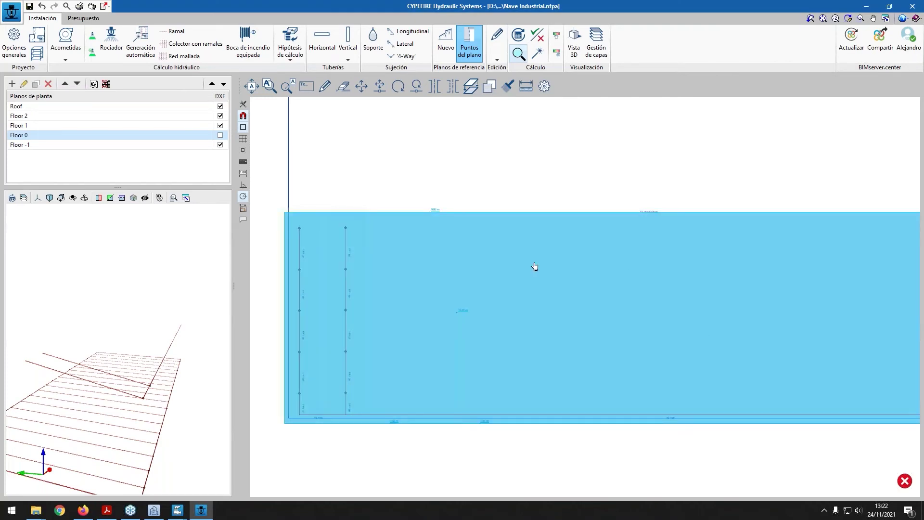
{"action": "middle_click_drag", "start_coordinate": [573, 432], "coordinate": [549, 440]}
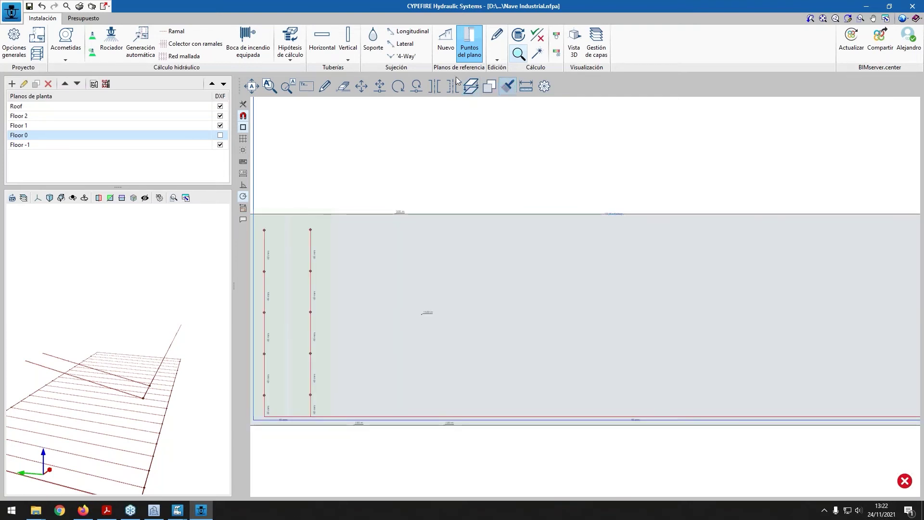
Delete the added interior point and the 9.80 m ridge point from the reference plane
{"action": "left_click", "coordinate": [344, 87]}
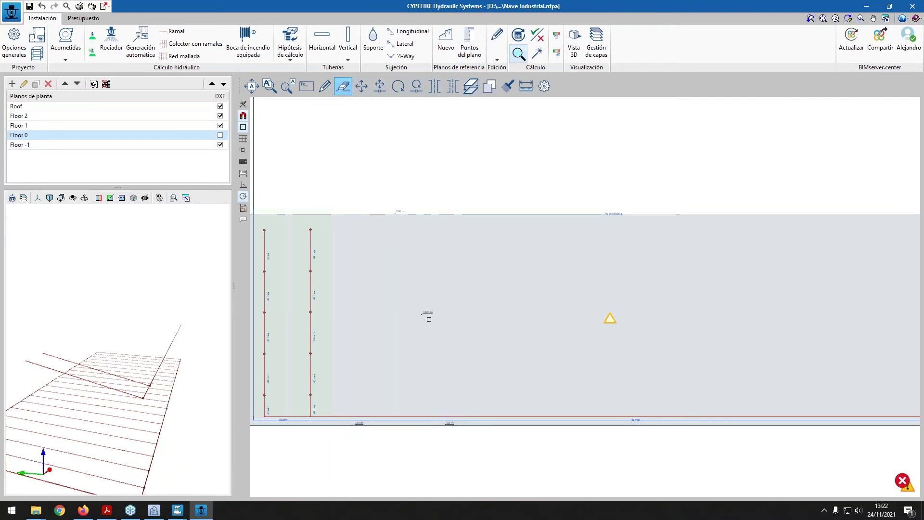
{"action": "mouse_move", "coordinate": [610, 319]}
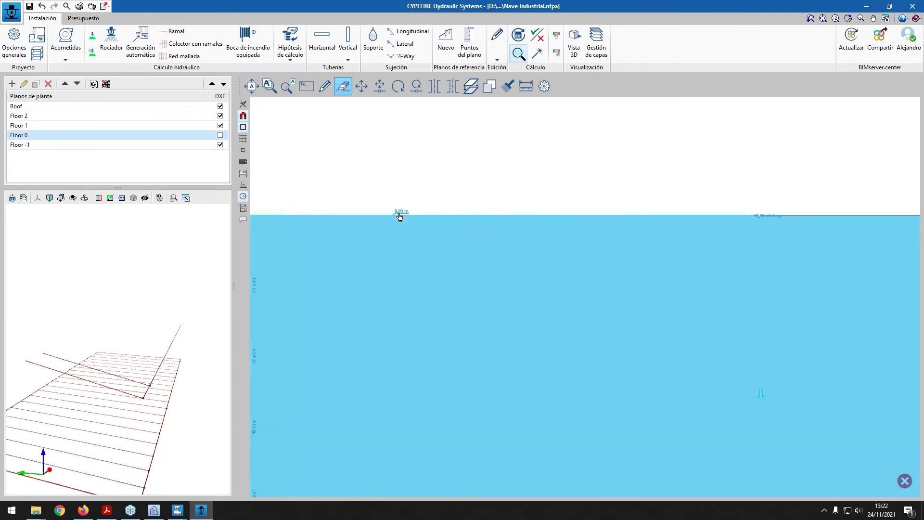
{"action": "left_click", "coordinate": [400, 214]}
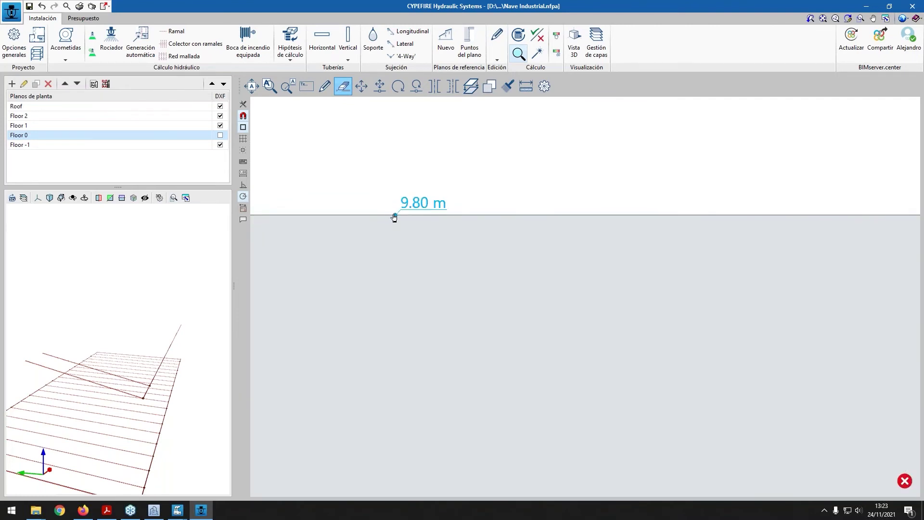
Add a point with a 3.00 m height to the reference plane at about 11.38, 4.65 m
{"action": "scroll", "coordinate": [375, 202], "scroll_direction": "down", "scroll_amount": 5}
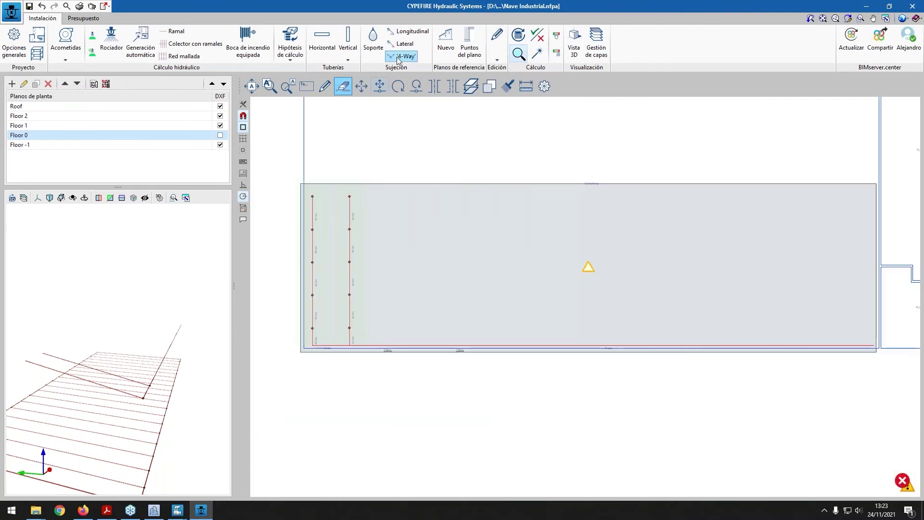
{"action": "left_click", "coordinate": [470, 42]}
{"action": "left_click", "coordinate": [586, 256]}
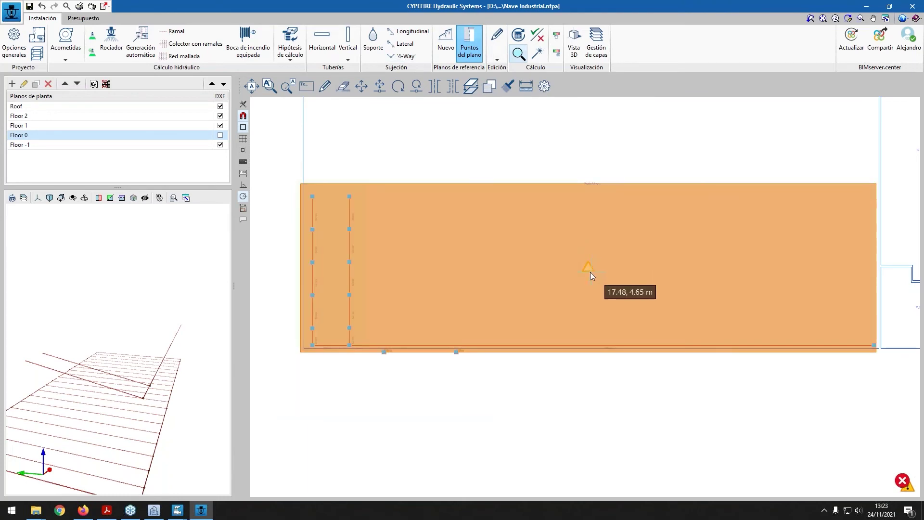
{"action": "left_click", "coordinate": [492, 273]}
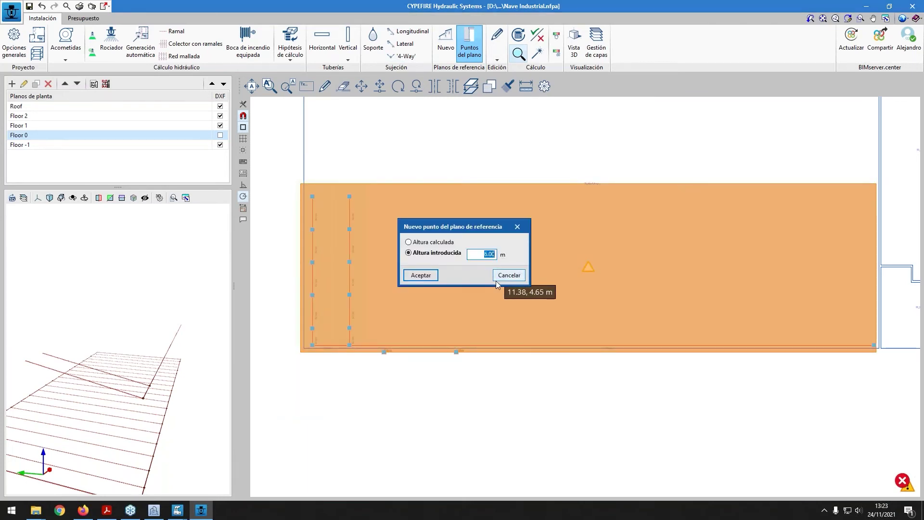
{"action": "type", "text": "3"}
{"action": "left_click", "coordinate": [421, 275]}
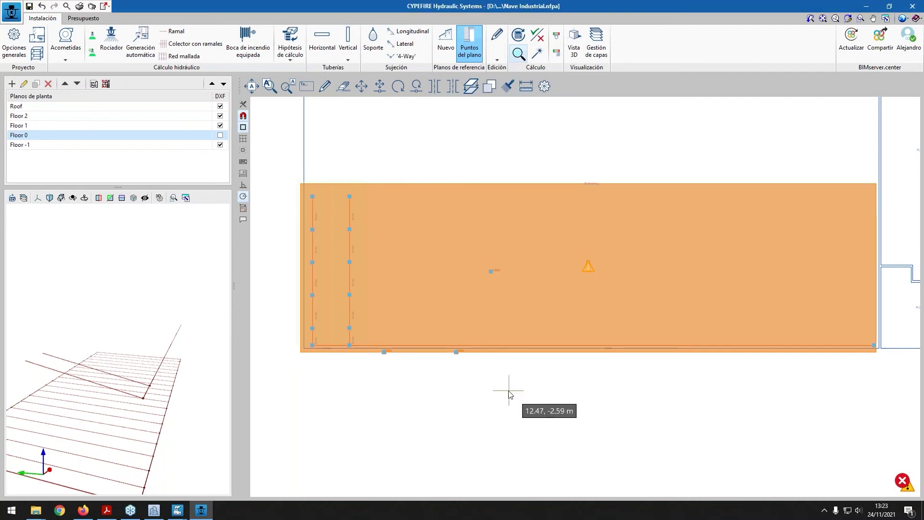
{"action": "scroll", "coordinate": [636, 254], "scroll_direction": "up", "scroll_amount": 2}
{"action": "scroll", "coordinate": [613, 309], "scroll_direction": "down", "scroll_amount": 3}
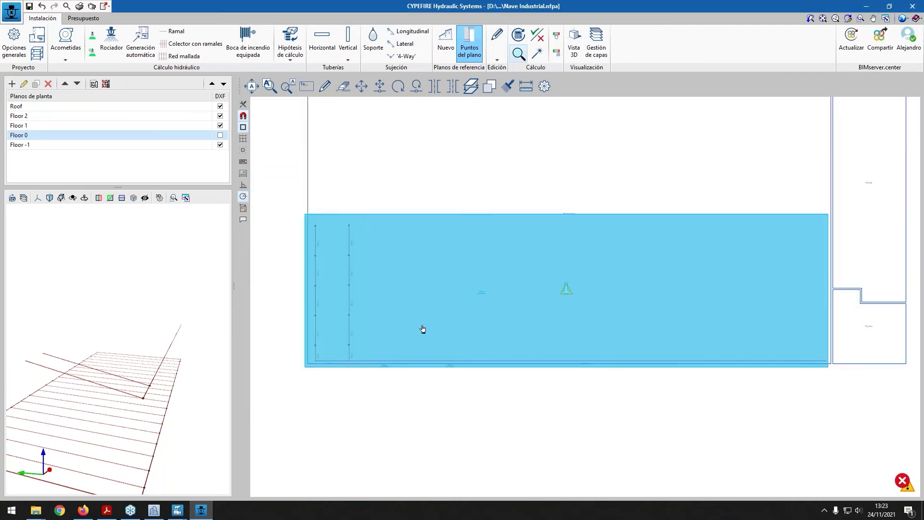
{"action": "scroll", "coordinate": [371, 375], "scroll_direction": "up", "scroll_amount": 2}
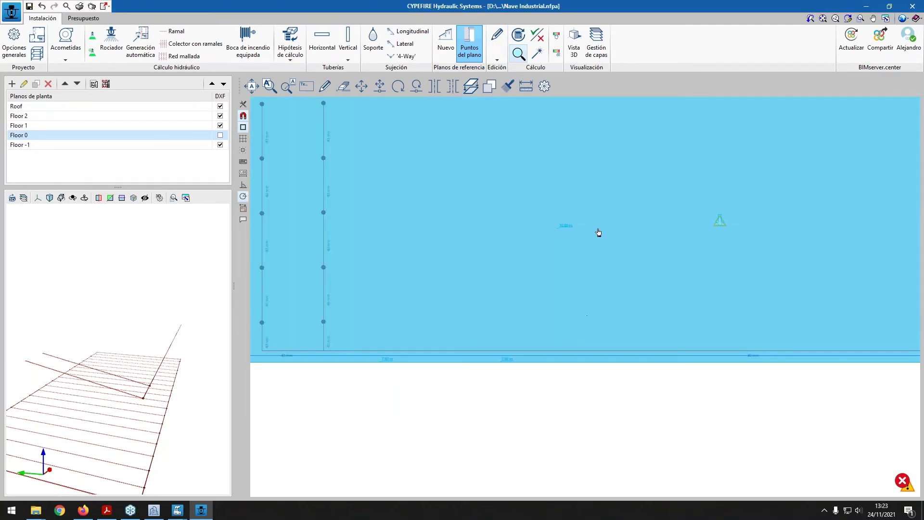
{"action": "scroll", "coordinate": [466, 310], "scroll_direction": "down", "scroll_amount": 2}
{"action": "scroll", "coordinate": [498, 235], "scroll_direction": "up", "scroll_amount": 3}
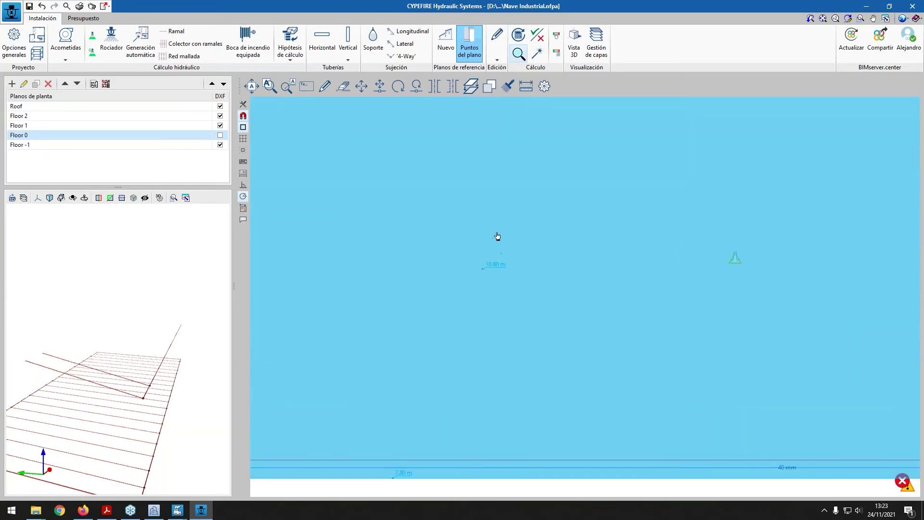
{"action": "scroll", "coordinate": [504, 283], "scroll_direction": "down", "scroll_amount": 2}
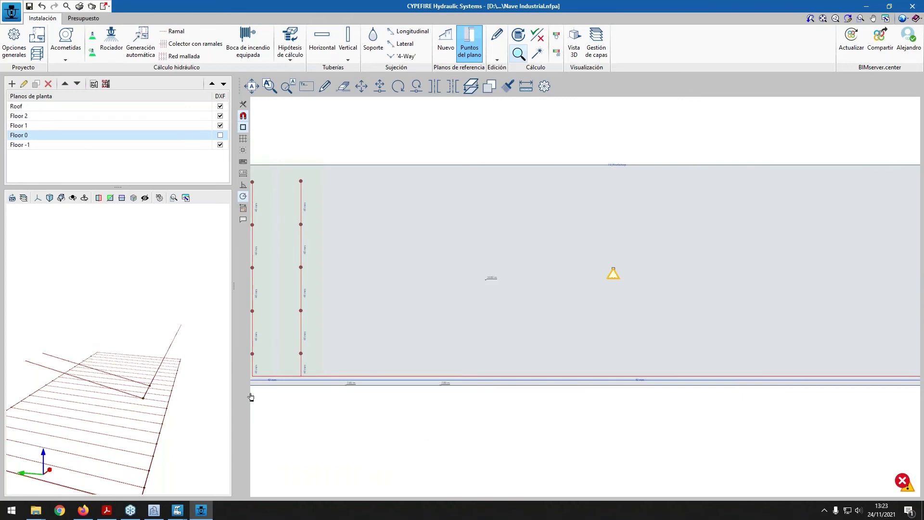
Examine the south pipe and its branches from several angles in the 3D view and along the hall's plan
{"action": "middle_click_drag", "start_coordinate": [202, 386], "coordinate": [103, 358]}
{"action": "left_click", "coordinate": [12, 198]}
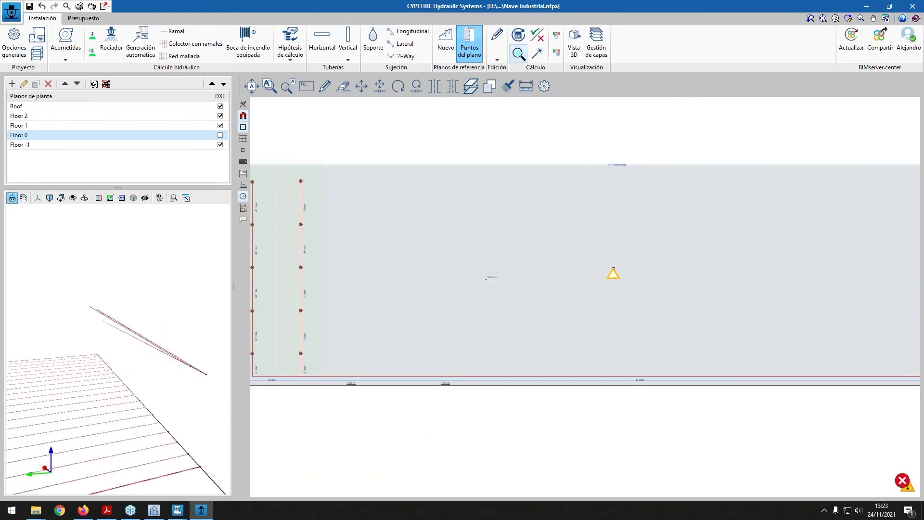
{"action": "middle_click_drag", "start_coordinate": [163, 374], "coordinate": [136, 350]}
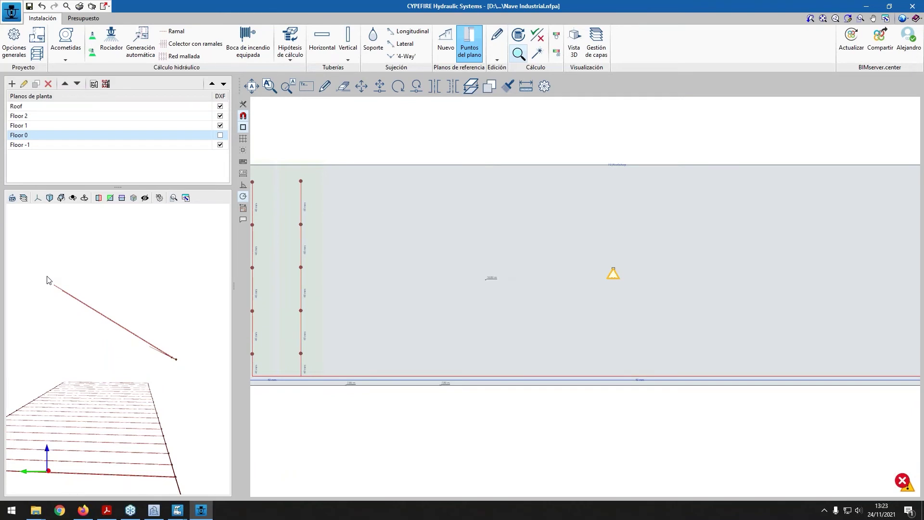
{"action": "scroll", "coordinate": [388, 186], "scroll_direction": "up", "scroll_amount": 2}
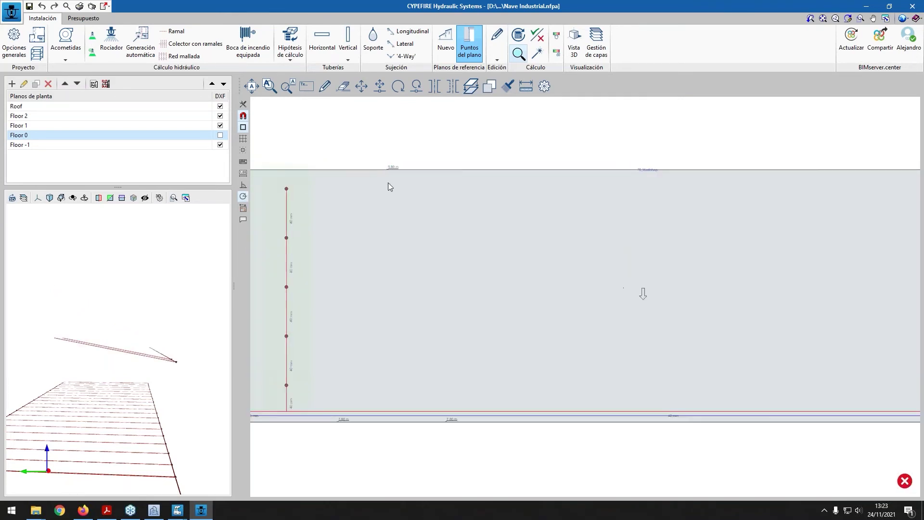
{"action": "scroll", "coordinate": [438, 134], "scroll_direction": "up", "scroll_amount": 3}
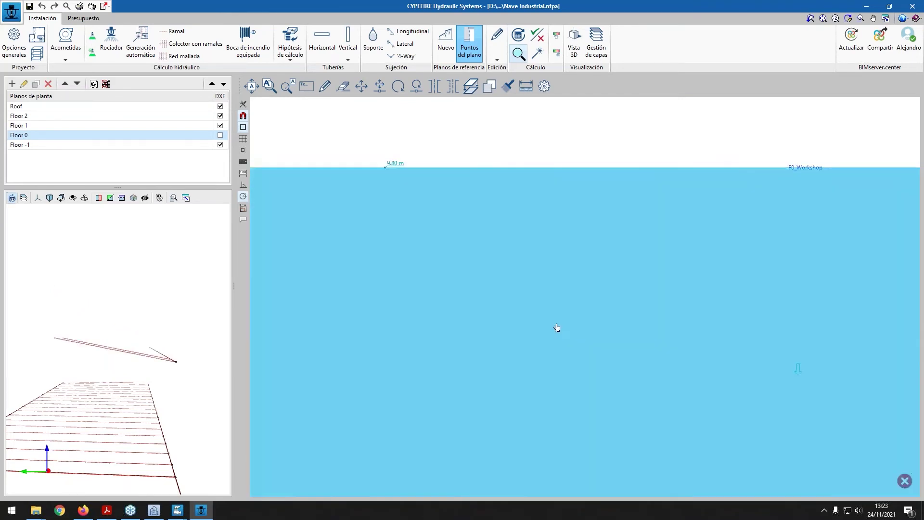
{"action": "scroll", "coordinate": [555, 326], "scroll_direction": "down", "scroll_amount": 2}
Save the current job and open the Nave Industrial job from the CYPEFIRE Hydraulic Systems examples folder
{"action": "left_click", "coordinate": [10, 18]}
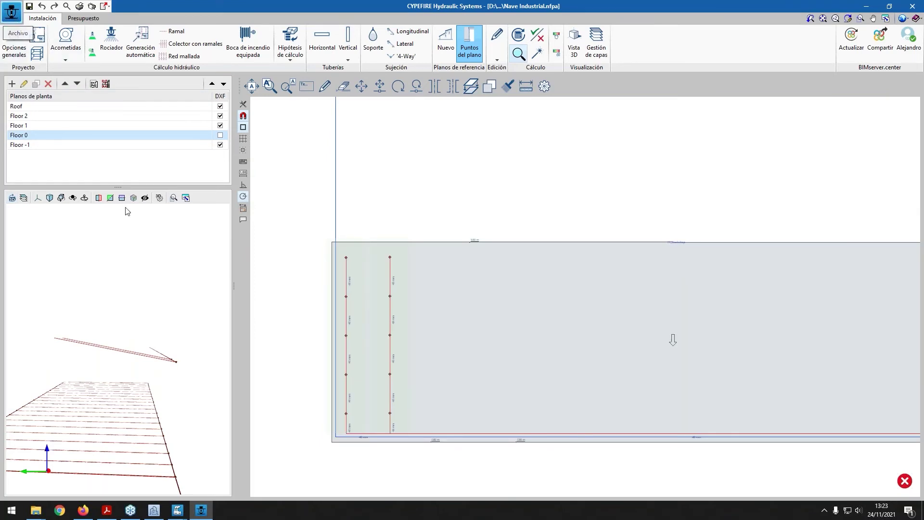
{"action": "left_click", "coordinate": [32, 53]}
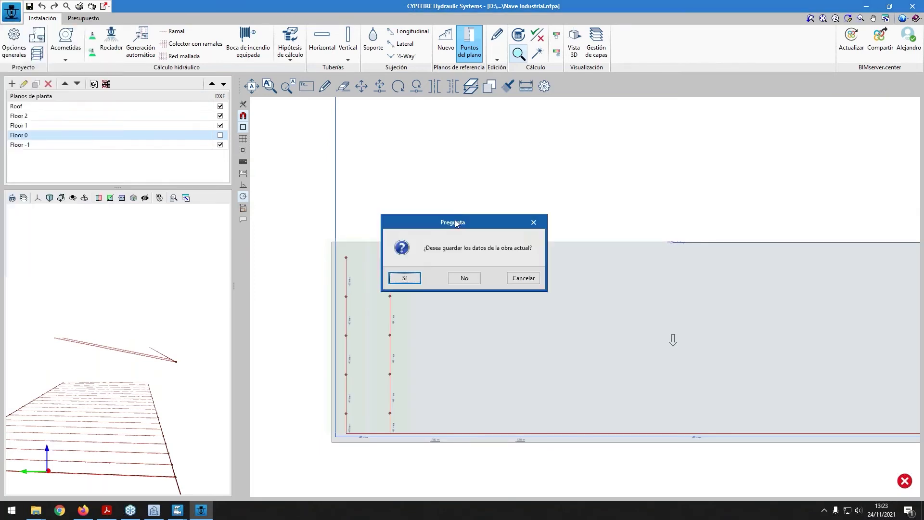
{"action": "left_click", "coordinate": [404, 278]}
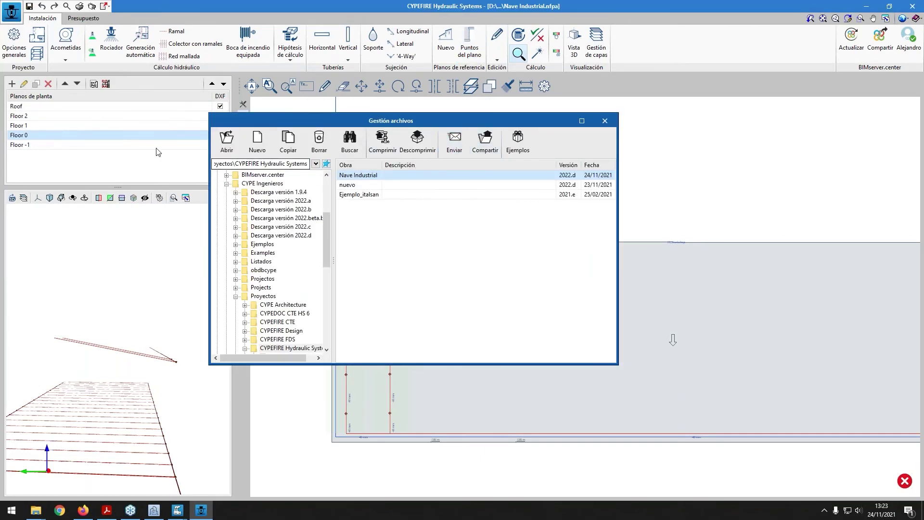
{"action": "left_click", "coordinate": [526, 150]}
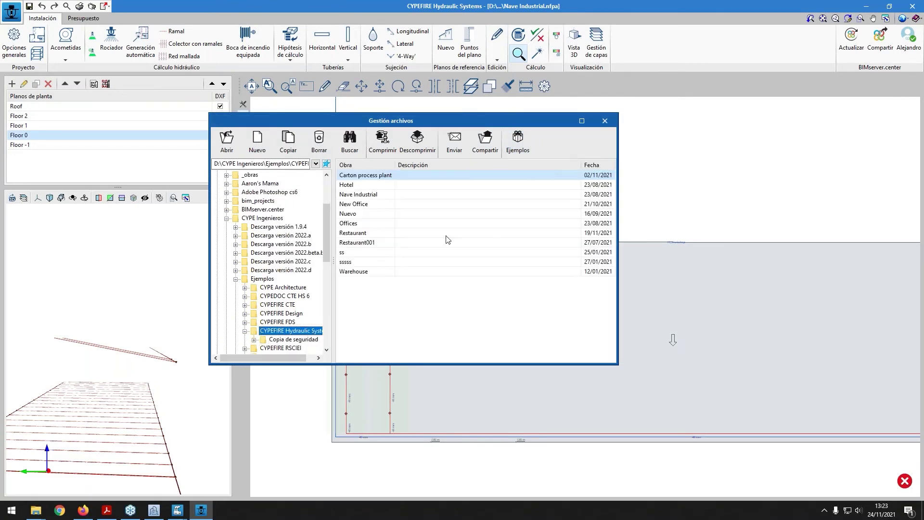
{"action": "left_click", "coordinate": [372, 196]}
{"action": "double_click", "coordinate": [419, 195]}
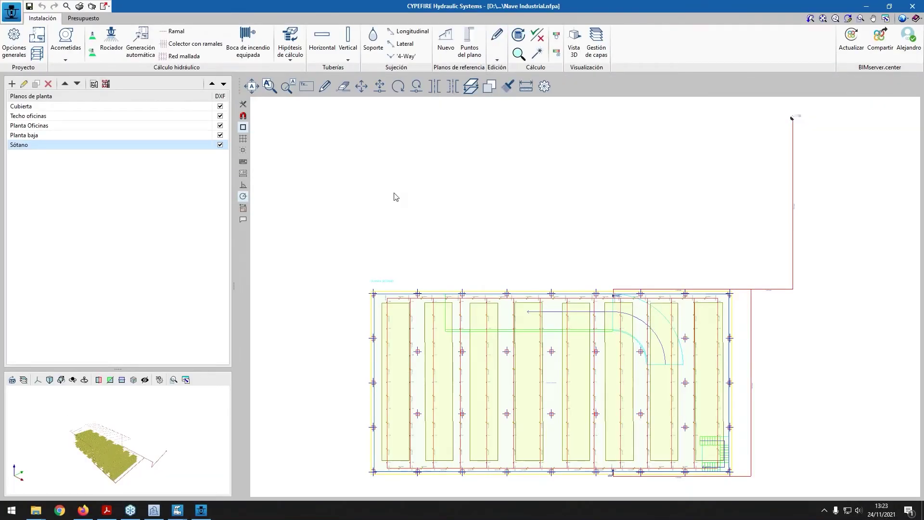
Display the Planta baja floor plan and turn off its DXF drawing
{"action": "scroll", "coordinate": [600, 427], "scroll_direction": "down", "scroll_amount": 2}
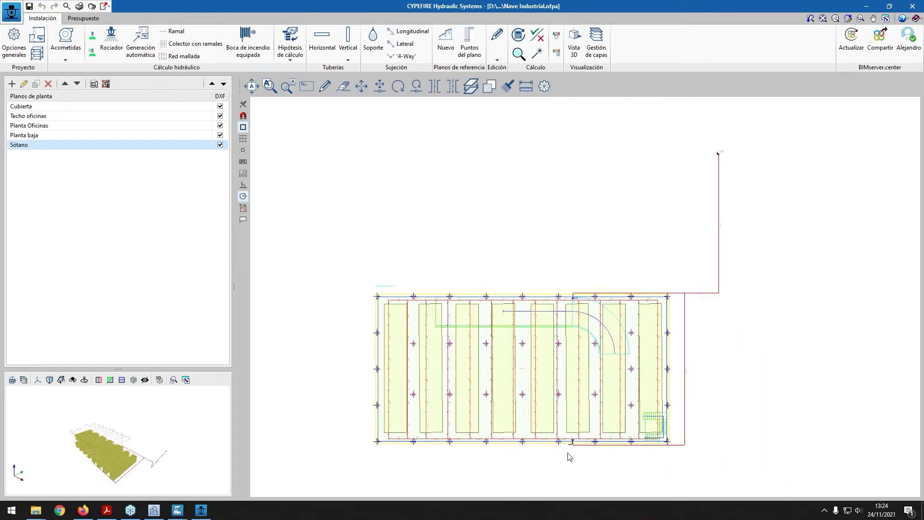
{"action": "scroll", "coordinate": [569, 457], "scroll_direction": "up", "scroll_amount": 4}
{"action": "scroll", "coordinate": [497, 372], "scroll_direction": "down", "scroll_amount": 2}
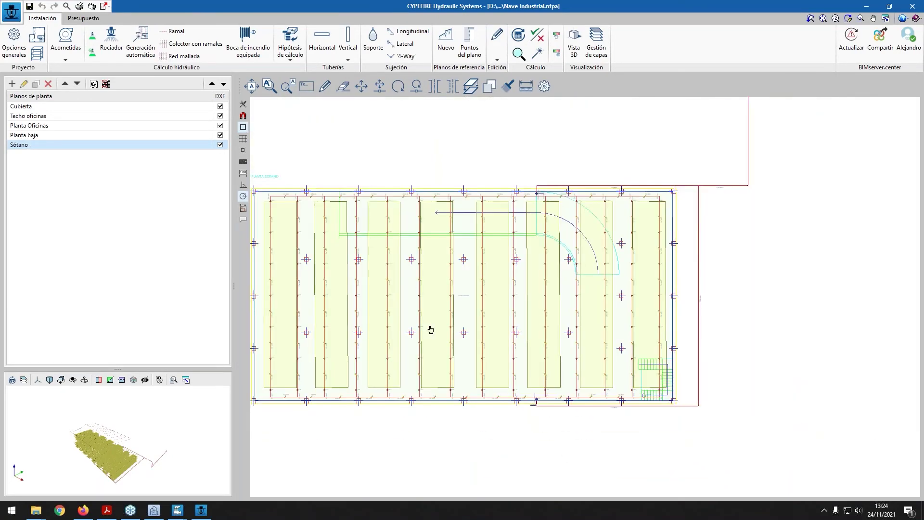
{"action": "middle_click_drag", "start_coordinate": [331, 289], "coordinate": [371, 288]}
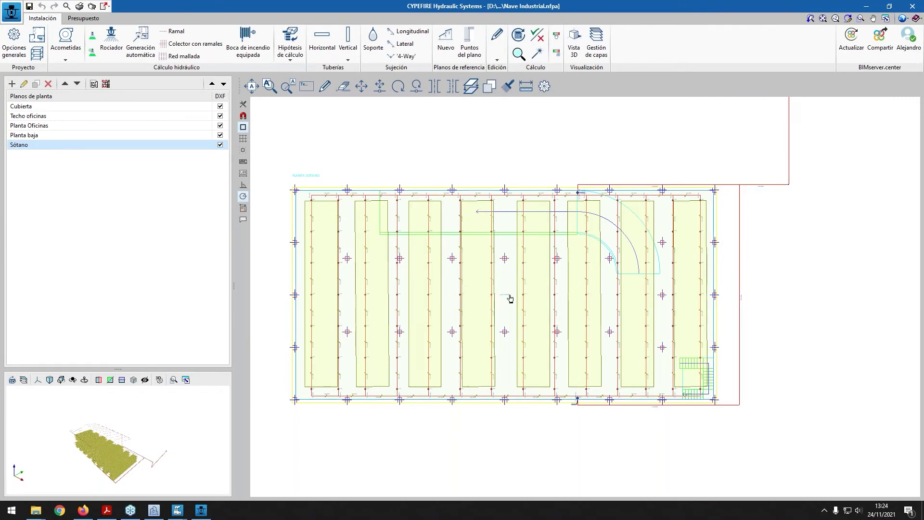
{"action": "left_click", "coordinate": [24, 136]}
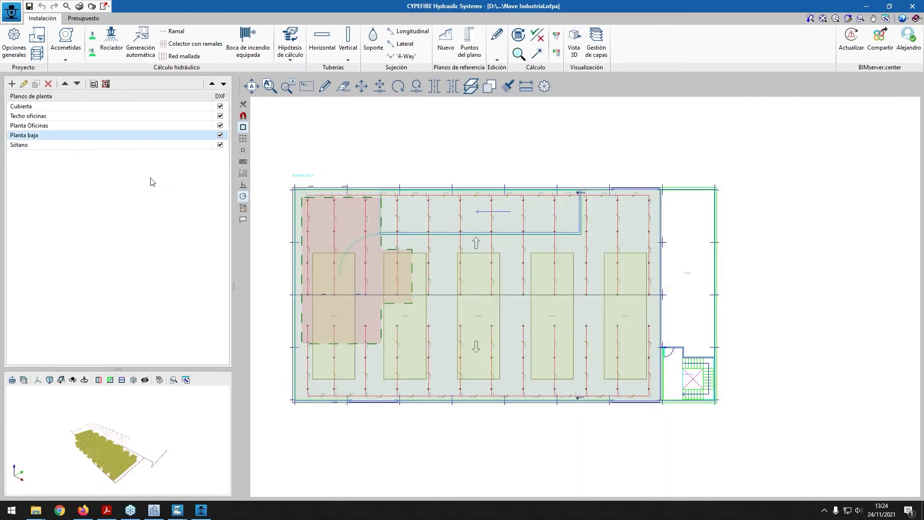
{"action": "left_click", "coordinate": [220, 135]}
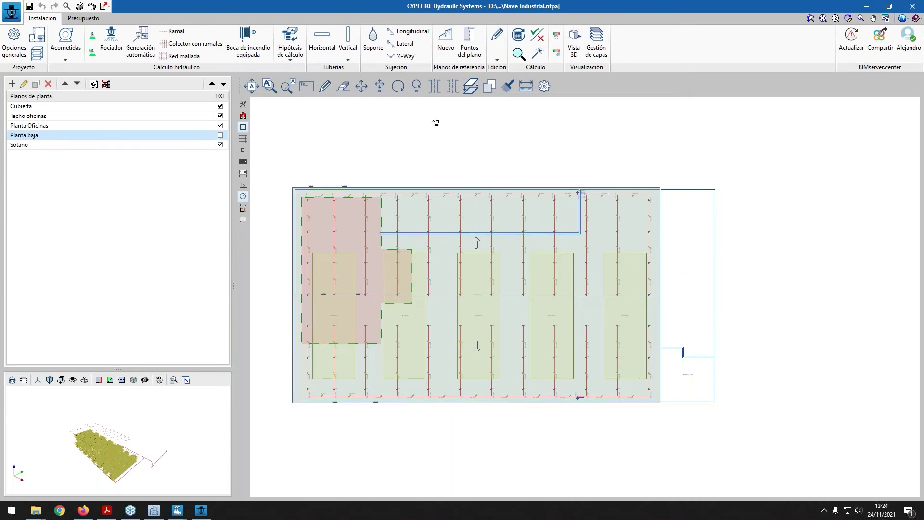
Hide the Áreas protegidas, Área de operación and Estanterías layers
{"action": "left_click", "coordinate": [596, 44]}
{"action": "left_click", "coordinate": [448, 225]}
{"action": "left_click", "coordinate": [452, 235]}
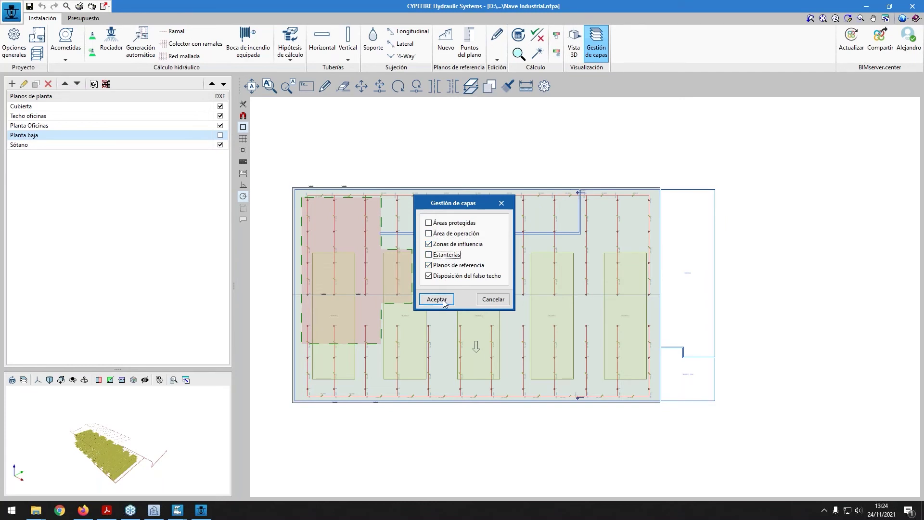
{"action": "left_click", "coordinate": [440, 276]}
{"action": "left_click", "coordinate": [436, 299]}
Draw two Ø½ (15 mm) horizontal pipes in the installation's reference plane, about 5.7 m across the ridge and 3.2 m across the west wall
{"action": "scroll", "coordinate": [554, 412], "scroll_direction": "up", "scroll_amount": 5}
{"action": "scroll", "coordinate": [555, 415], "scroll_direction": "down", "scroll_amount": 5}
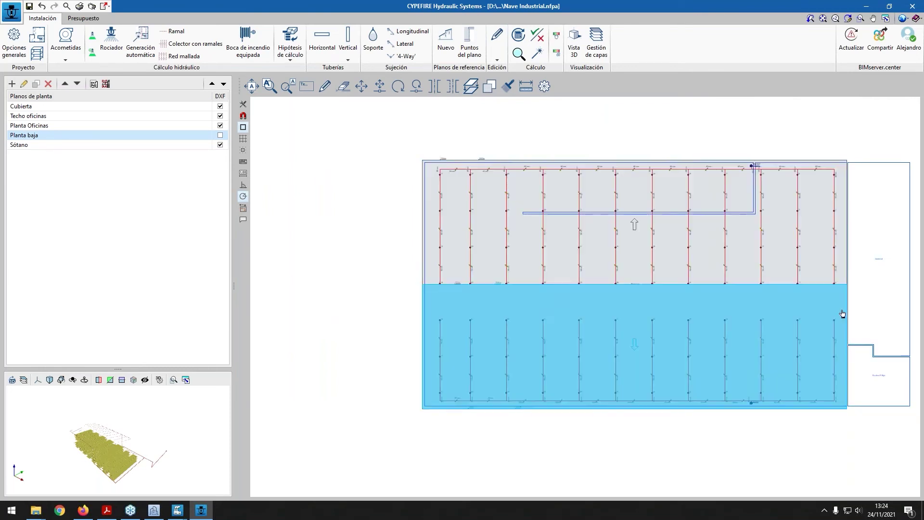
{"action": "scroll", "coordinate": [501, 317], "scroll_direction": "up", "scroll_amount": 2}
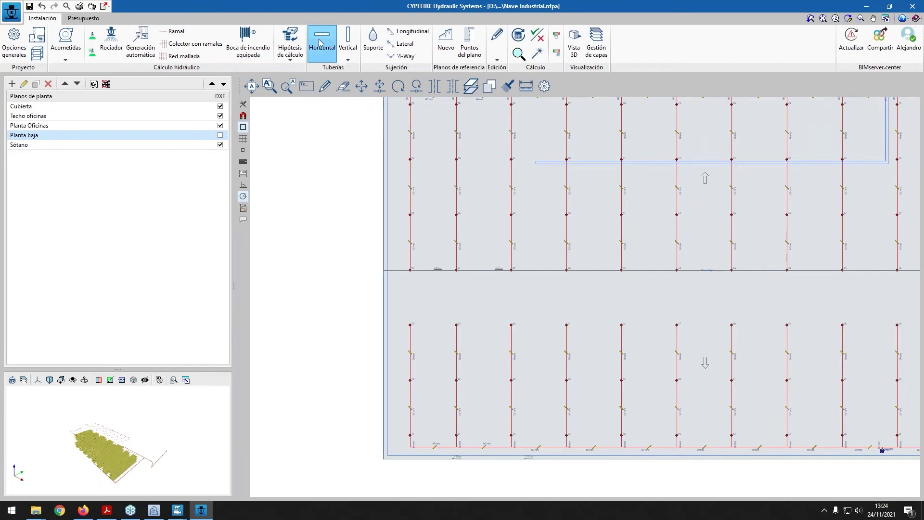
{"action": "left_click", "coordinate": [319, 43]}
{"action": "left_click", "coordinate": [390, 318]}
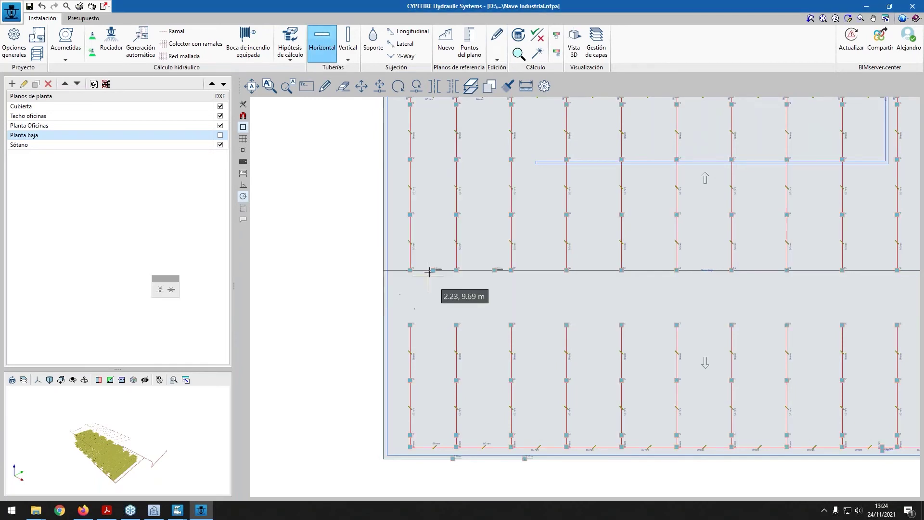
{"action": "left_click", "coordinate": [432, 244]}
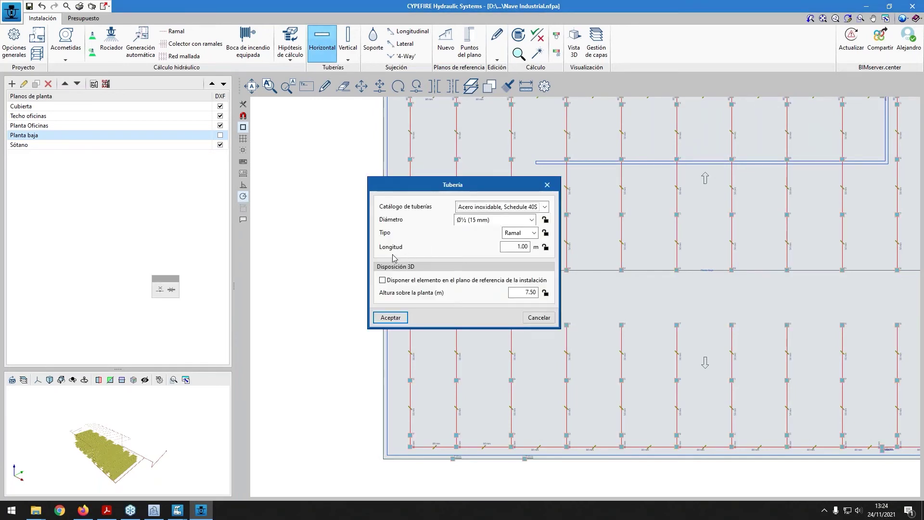
{"action": "left_click", "coordinate": [407, 280]}
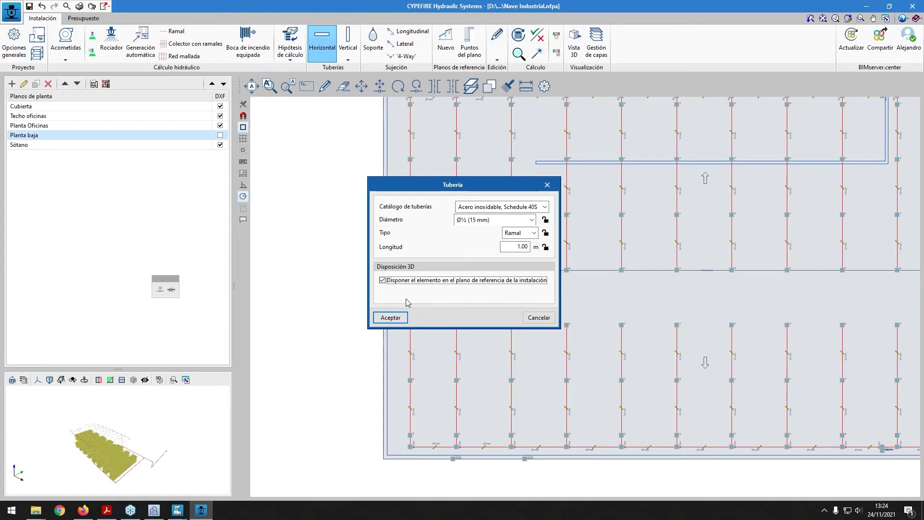
{"action": "left_click", "coordinate": [388, 317]}
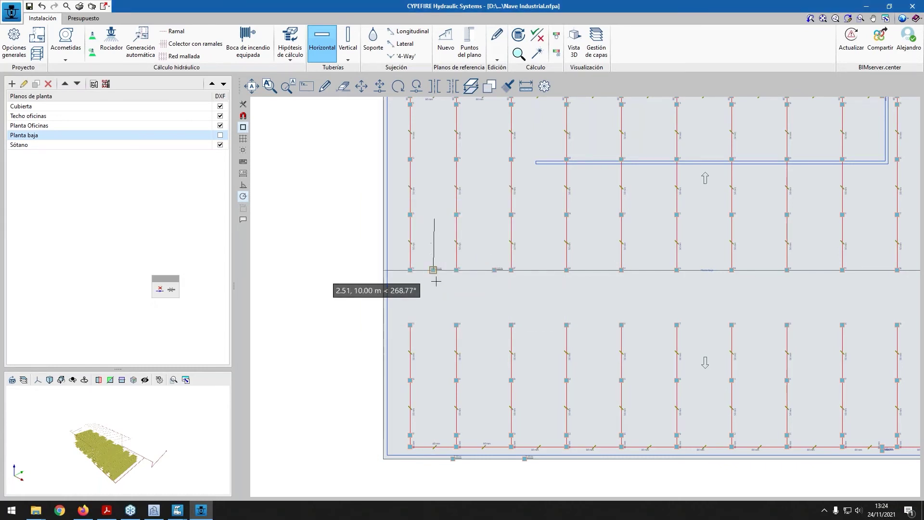
{"action": "left_click", "coordinate": [441, 323]}
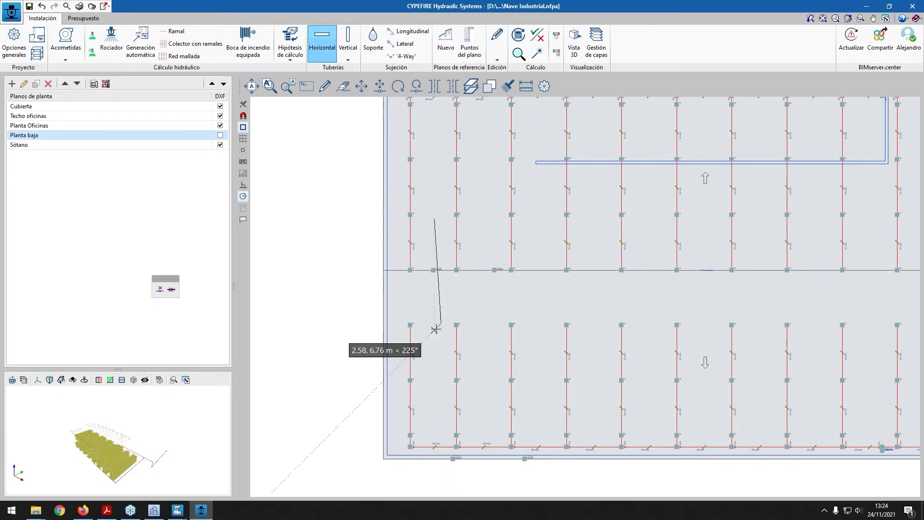
{"action": "left_click", "coordinate": [409, 304]}
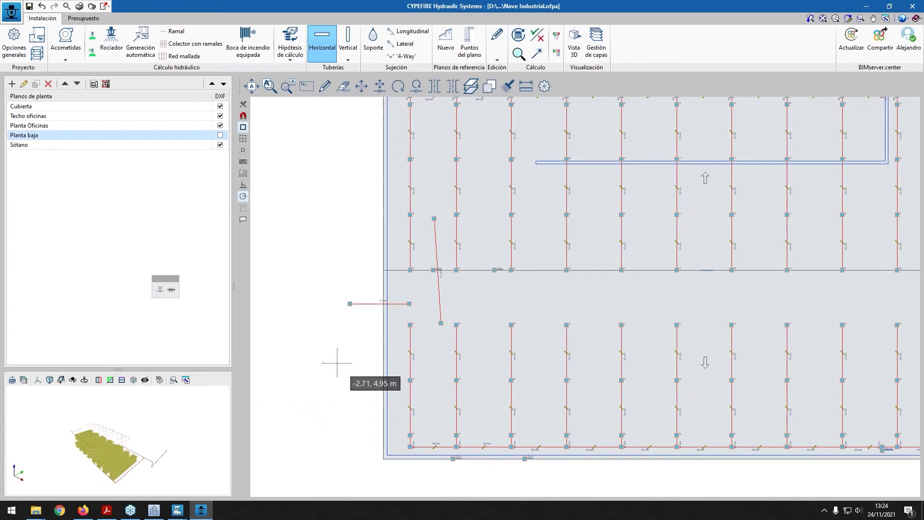
Update the installation's results and set the diameter of the pipe crossing the west wall to Ø12 (300 mm)
{"action": "left_click", "coordinate": [519, 35]}
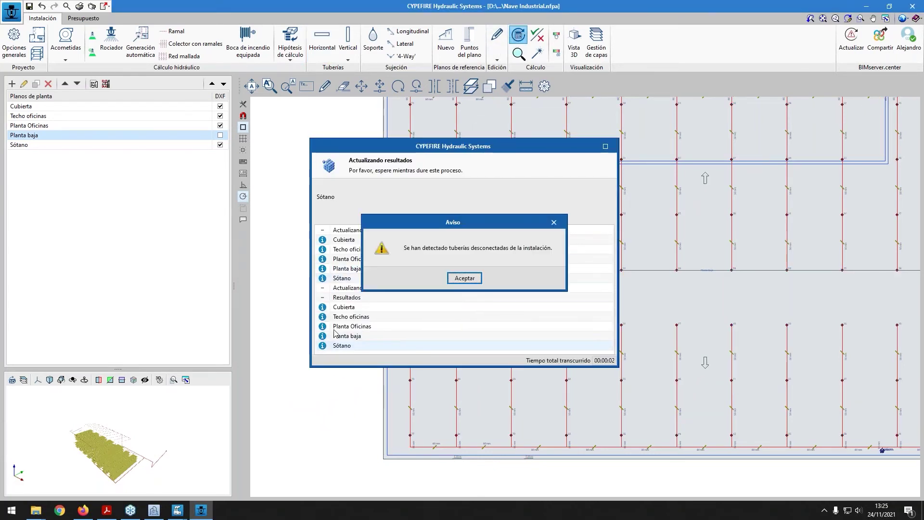
{"action": "left_click", "coordinate": [474, 281]}
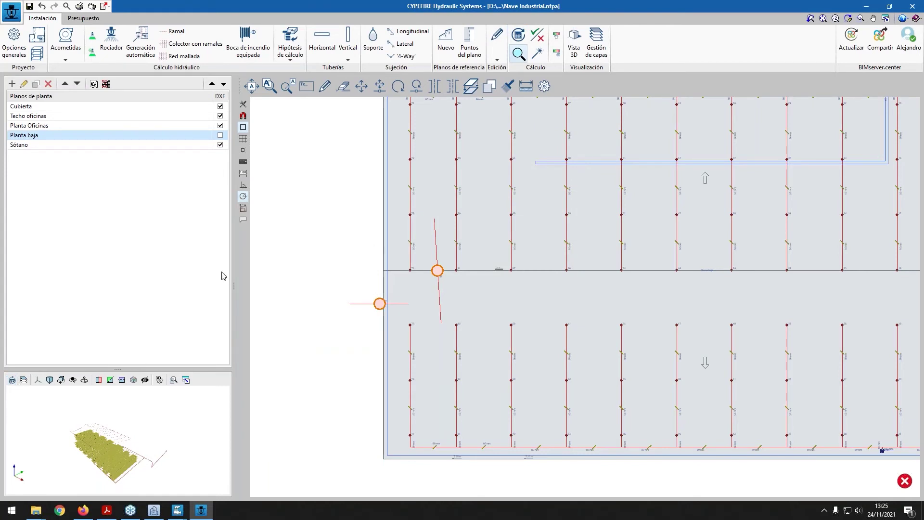
{"action": "left_click", "coordinate": [360, 306]}
{"action": "left_click", "coordinate": [552, 143]}
{"action": "scroll", "coordinate": [525, 207], "scroll_direction": "down", "scroll_amount": 5}
{"action": "left_click", "coordinate": [522, 227]}
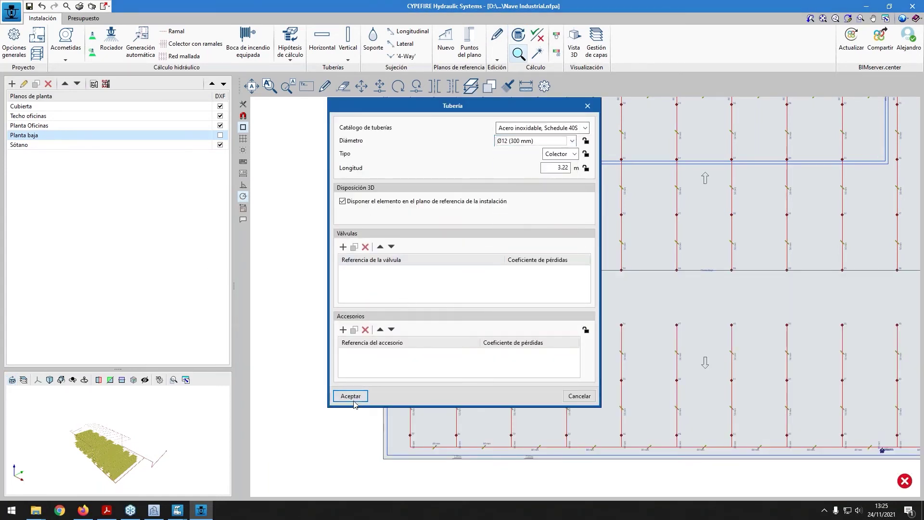
{"action": "left_click", "coordinate": [353, 401]}
Set the diameter of the new pipe crossing the ridge to Ø12 (300 mm)
{"action": "left_click", "coordinate": [433, 303]}
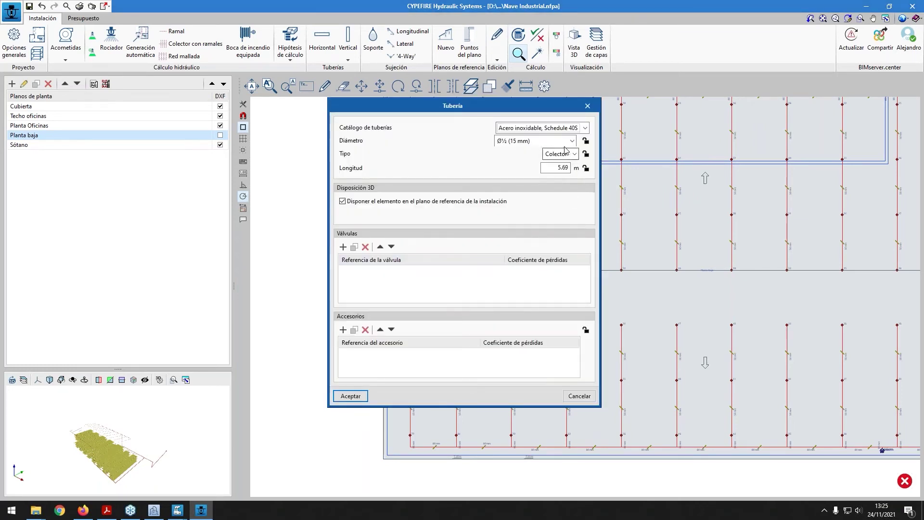
{"action": "left_click", "coordinate": [566, 141]}
{"action": "scroll", "coordinate": [525, 207], "scroll_direction": "down", "scroll_amount": 5}
{"action": "left_click", "coordinate": [522, 227]}
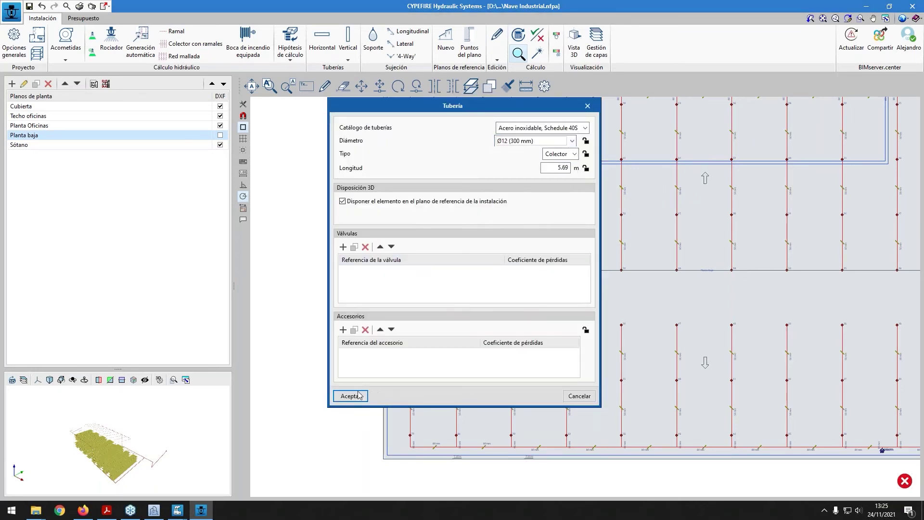
{"action": "left_click", "coordinate": [351, 395]}
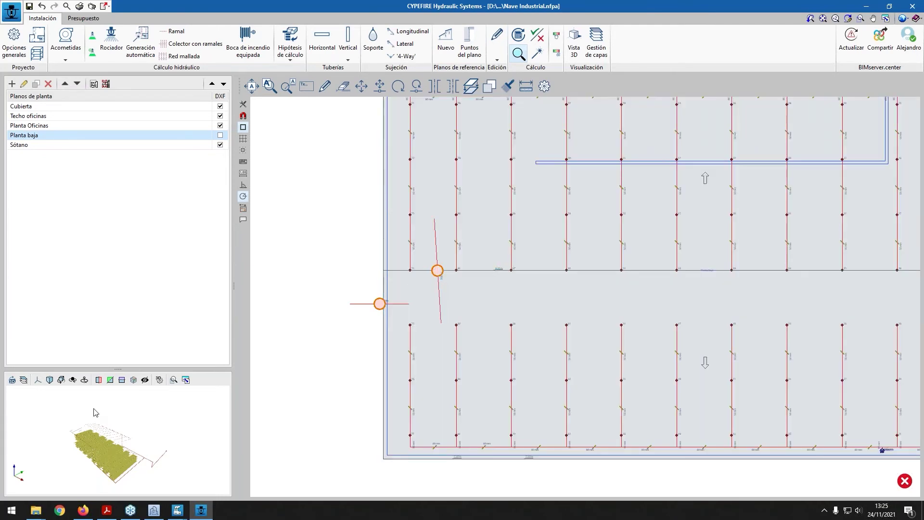
Examine both Ø12 pipes in the 3D view and check the sprinkler installation height of Planta baja
{"action": "scroll", "coordinate": [102, 441], "scroll_direction": "up", "scroll_amount": 8}
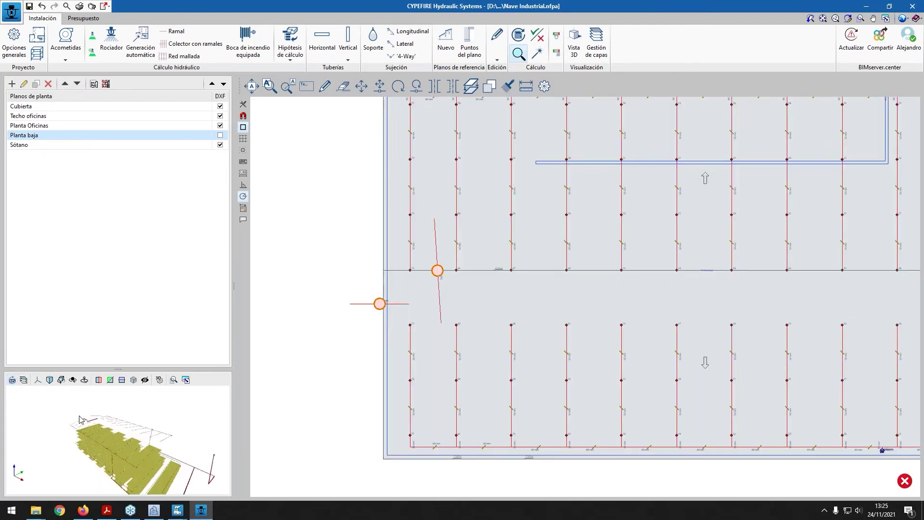
{"action": "middle_click_drag", "start_coordinate": [102, 442], "coordinate": [159, 433]}
{"action": "double_click", "coordinate": [46, 139]}
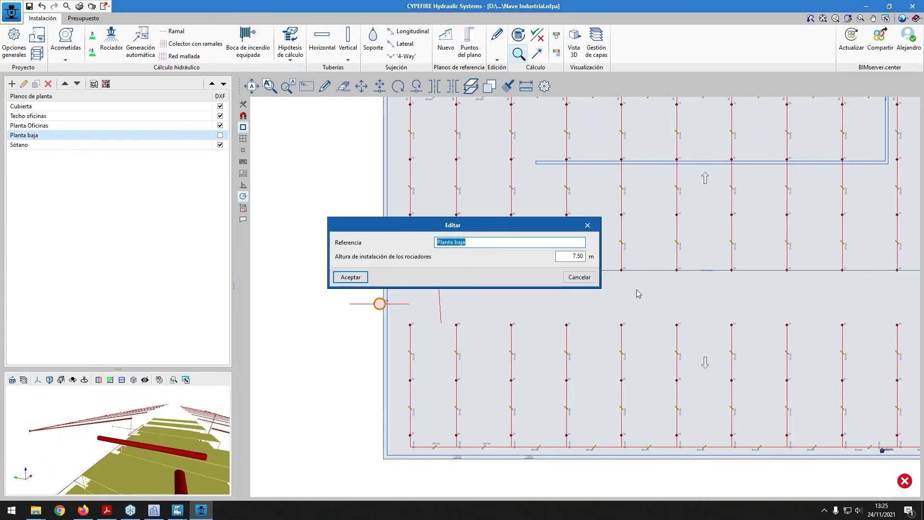
{"action": "left_click", "coordinate": [579, 277]}
{"action": "scroll", "coordinate": [178, 439], "scroll_direction": "down", "scroll_amount": 5}
{"action": "middle_click_drag", "start_coordinate": [177, 439], "coordinate": [306, 395]}
{"action": "scroll", "coordinate": [146, 436], "scroll_direction": "up", "scroll_amount": 3}
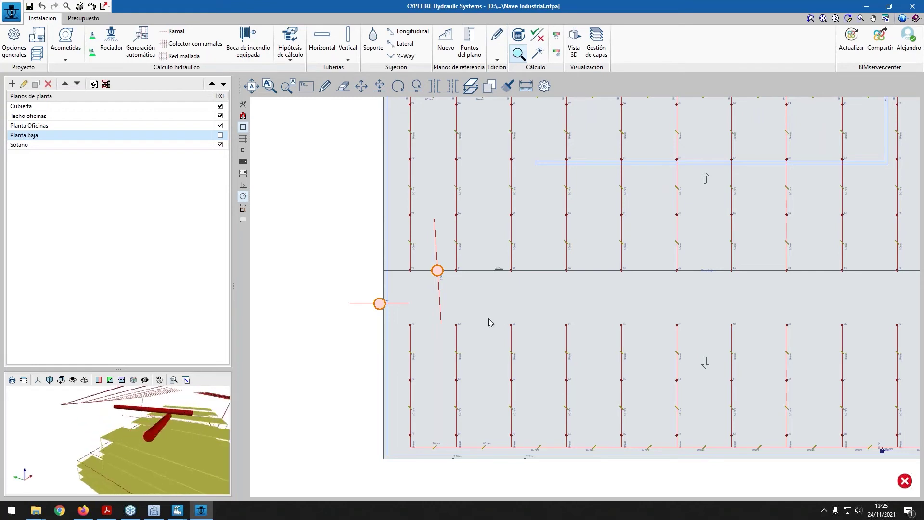
Draw a short horizontal pipe from about 2.18, 7.80 m eastward across the ridge-crossing pipe, south of the ridge
{"action": "left_click", "coordinate": [322, 43]}
{"action": "left_click", "coordinate": [388, 317]}
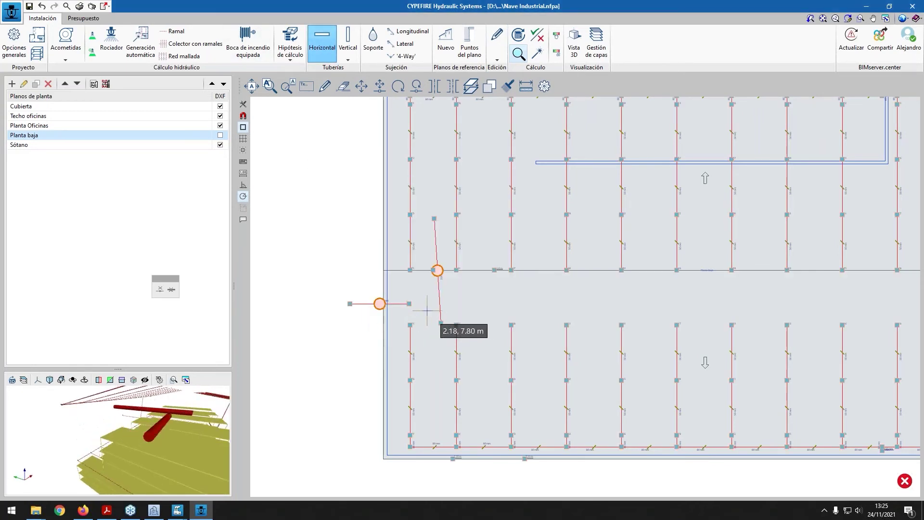
{"action": "left_click", "coordinate": [427, 310]}
{"action": "left_click", "coordinate": [466, 309]}
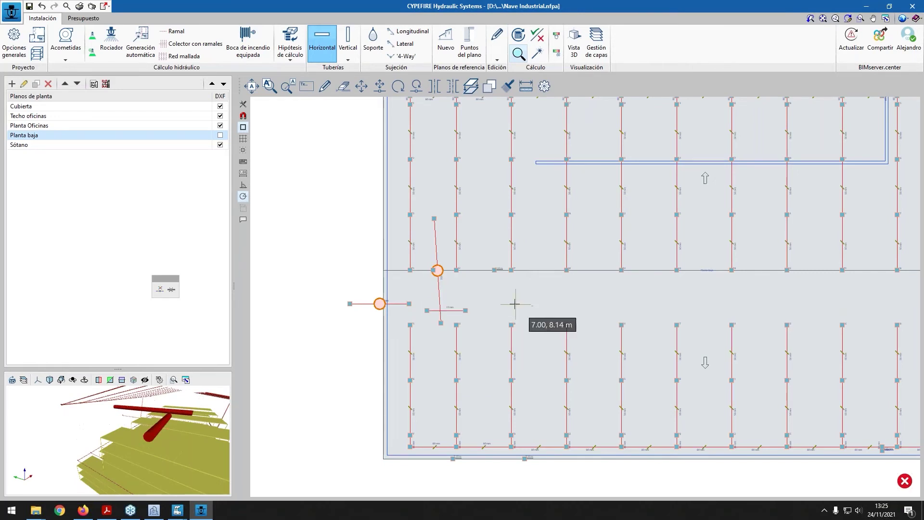
{"action": "right_click", "coordinate": [466, 302]}
{"action": "key", "text": "Escape"}
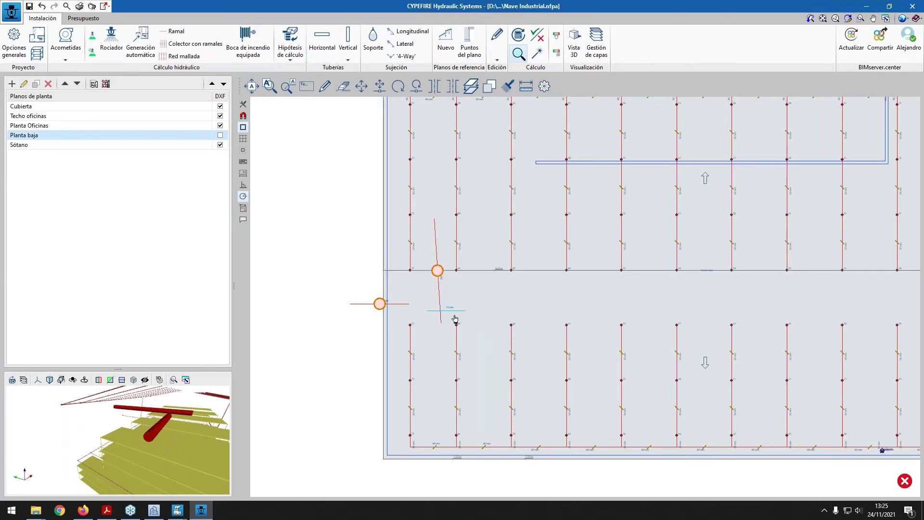
Set the diameter of the short horizontal pipe south of the ridge to Ø12 (300 mm)
{"action": "left_click", "coordinate": [442, 311]}
{"action": "left_click", "coordinate": [573, 141]}
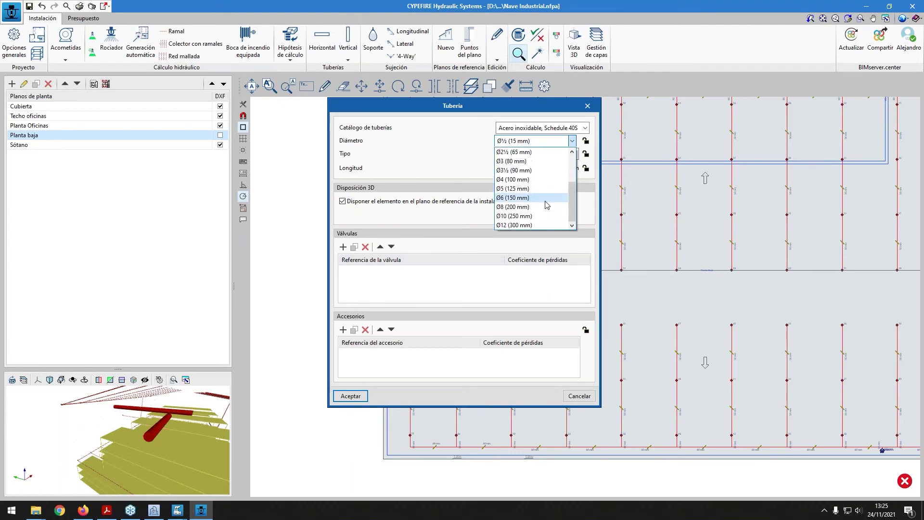
{"action": "left_click", "coordinate": [531, 229]}
{"action": "left_click", "coordinate": [351, 396]}
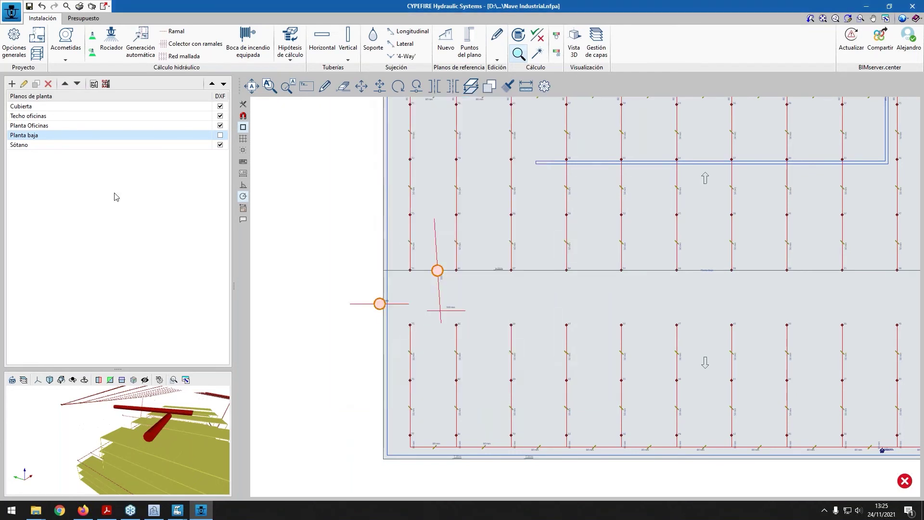
Examine the three Ø12 pipes near the west wall and ridge in the 3D view, comparing how each is placed
{"action": "left_click_drag", "start_coordinate": [199, 412], "coordinate": [147, 452]}
{"action": "scroll", "coordinate": [160, 441], "scroll_direction": "up", "scroll_amount": 2}
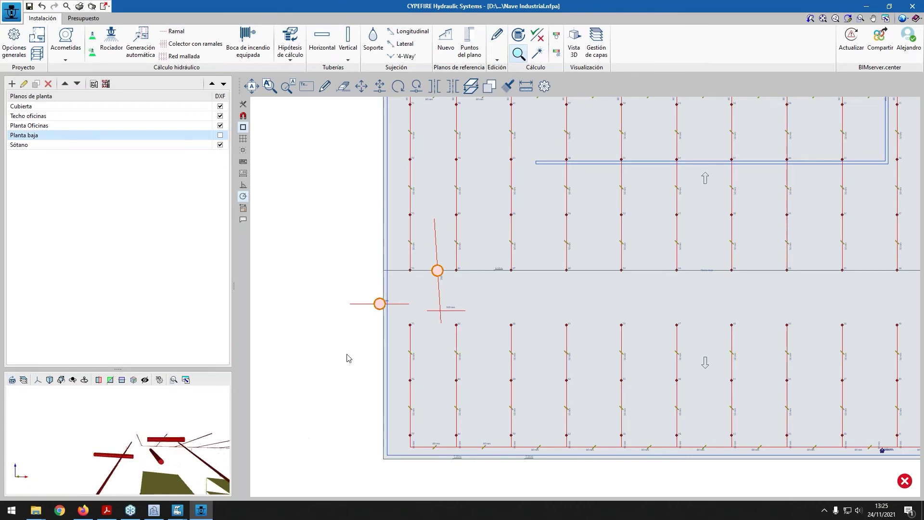
{"action": "scroll", "coordinate": [155, 460], "scroll_direction": "up", "scroll_amount": 1}
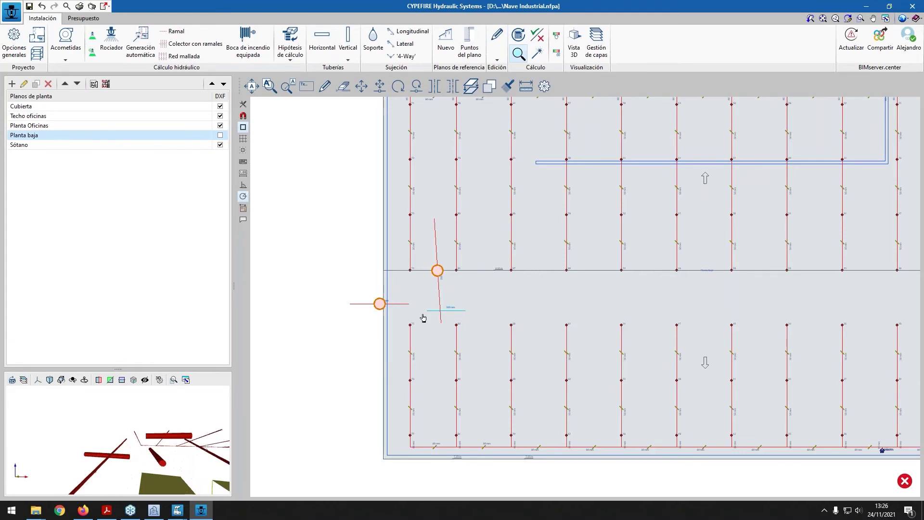
{"action": "scroll", "coordinate": [418, 316], "scroll_direction": "up", "scroll_amount": 1}
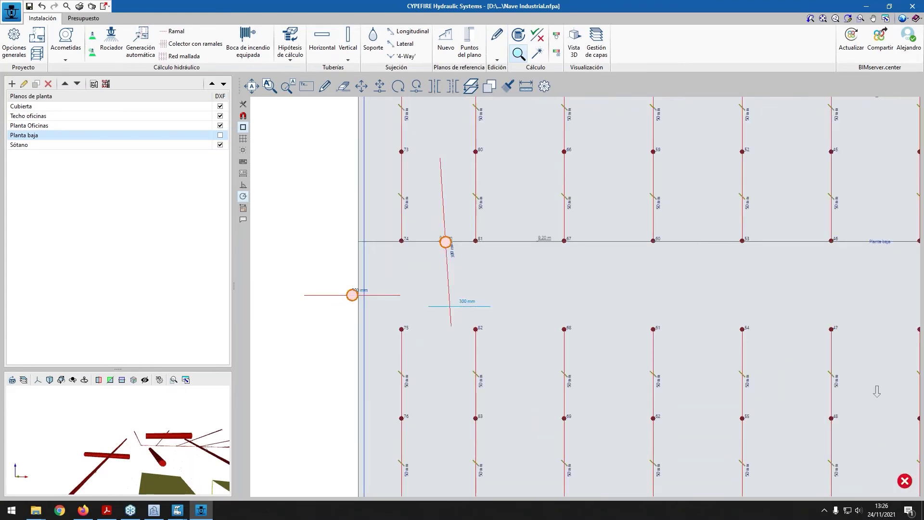
{"action": "left_click_drag", "start_coordinate": [168, 451], "coordinate": [184, 444]}
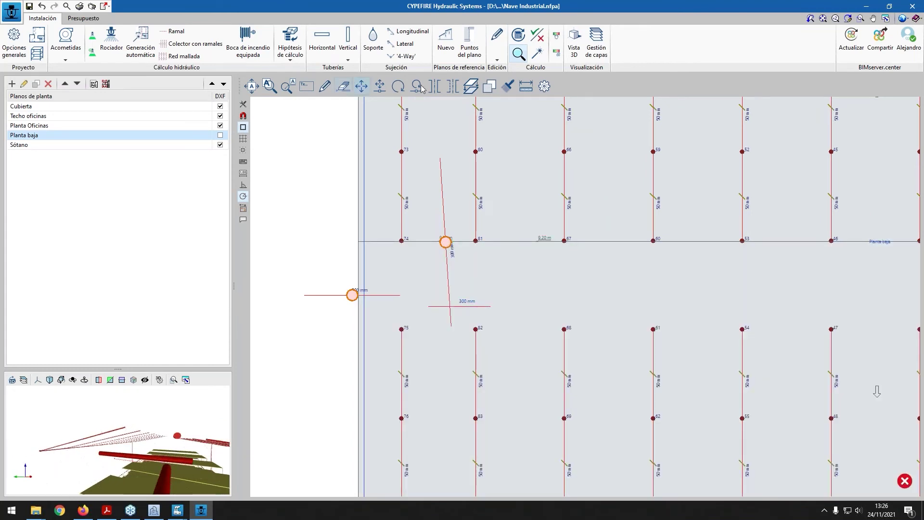
Delete the three Ø12 demonstration pipes at the west wall and around the ridge
{"action": "left_click", "coordinate": [451, 301]}
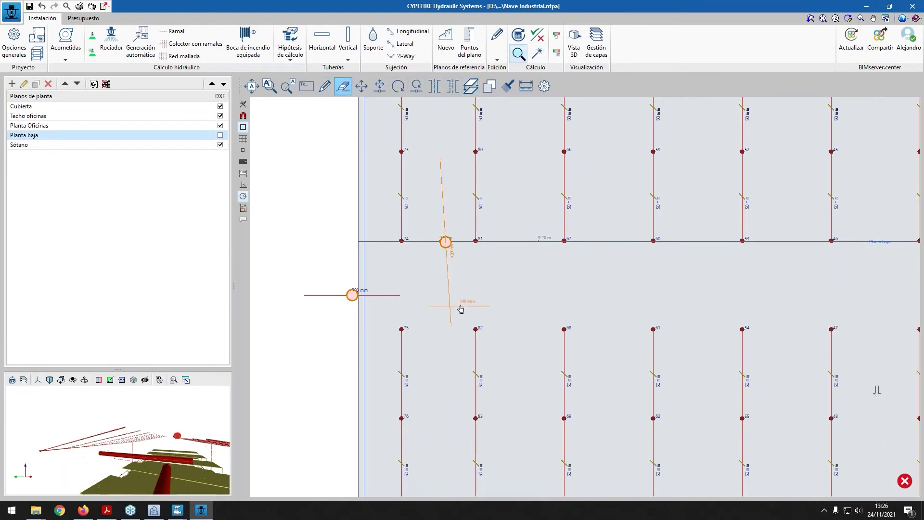
{"action": "left_click", "coordinate": [342, 295]}
{"action": "right_click", "coordinate": [291, 233]}
Display the sprinkler operation area on the Planta baja plan through the layer settings and update the installation's results
{"action": "scroll", "coordinate": [291, 233], "scroll_direction": "down", "scroll_amount": 5}
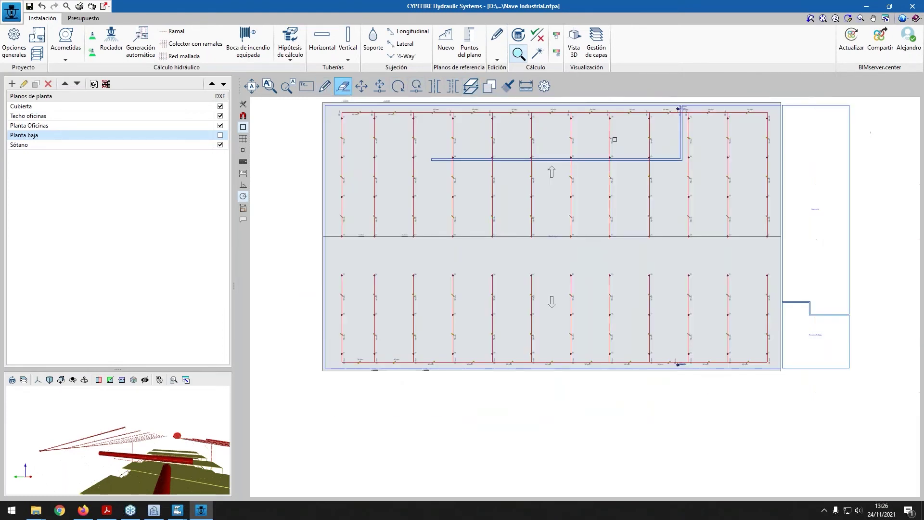
{"action": "left_click", "coordinate": [596, 46]}
{"action": "left_click", "coordinate": [442, 223]}
{"action": "left_click", "coordinate": [441, 234]}
{"action": "left_click", "coordinate": [447, 224]}
{"action": "left_click", "coordinate": [437, 300]}
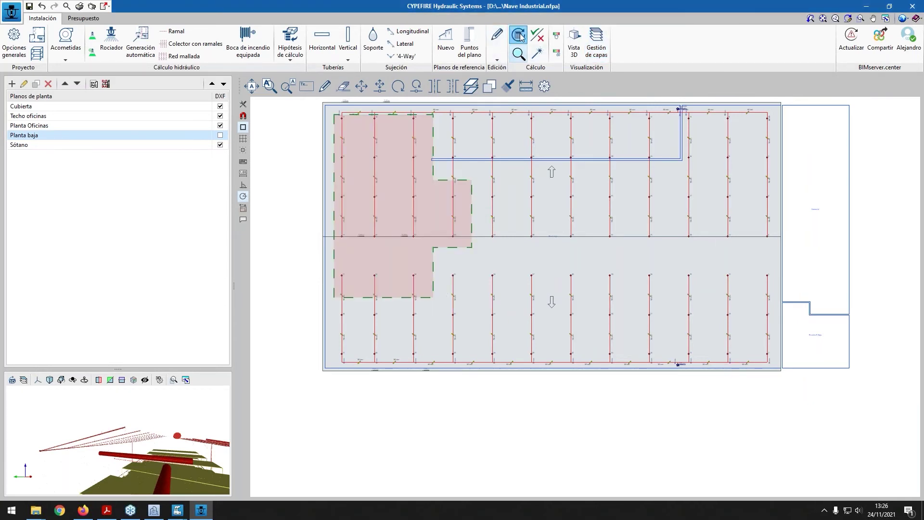
{"action": "left_click", "coordinate": [518, 34]}
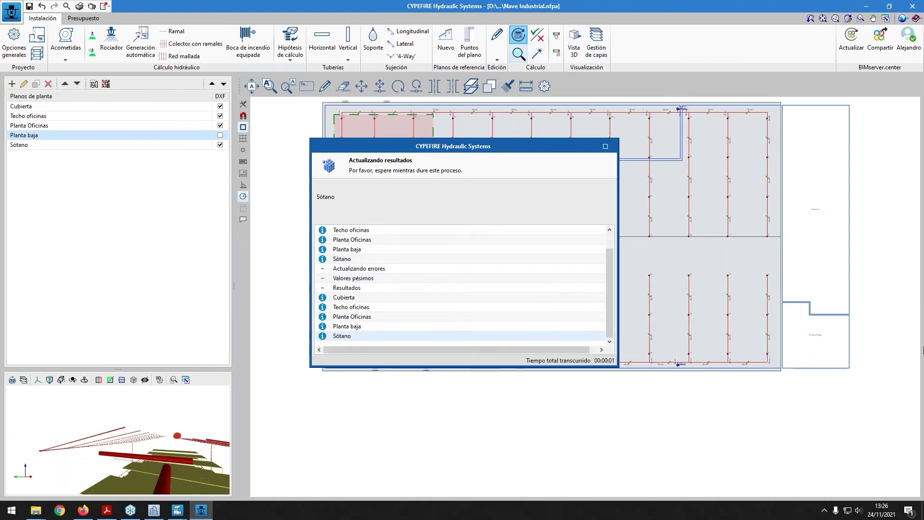
{"action": "key", "text": "Return"}
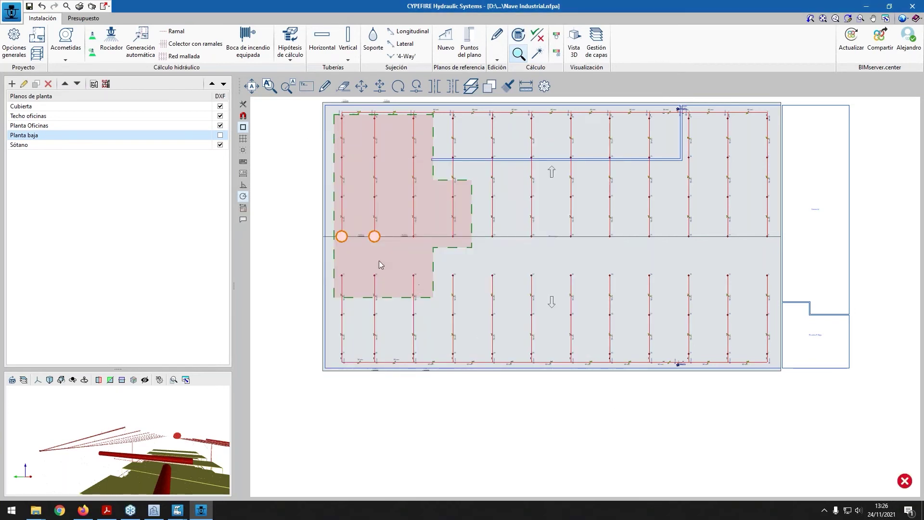
Examine the flagged sprinkler at the west end of the ridge and its detailed NFPA 13 check report
{"action": "scroll", "coordinate": [381, 264], "scroll_direction": "up", "scroll_amount": 3}
{"action": "mouse_move", "coordinate": [307, 216]}
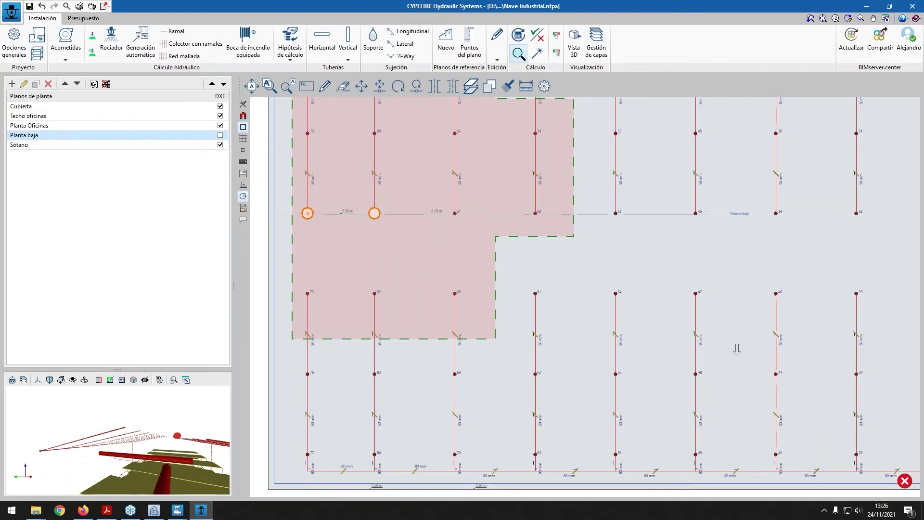
{"action": "left_click", "coordinate": [308, 213]}
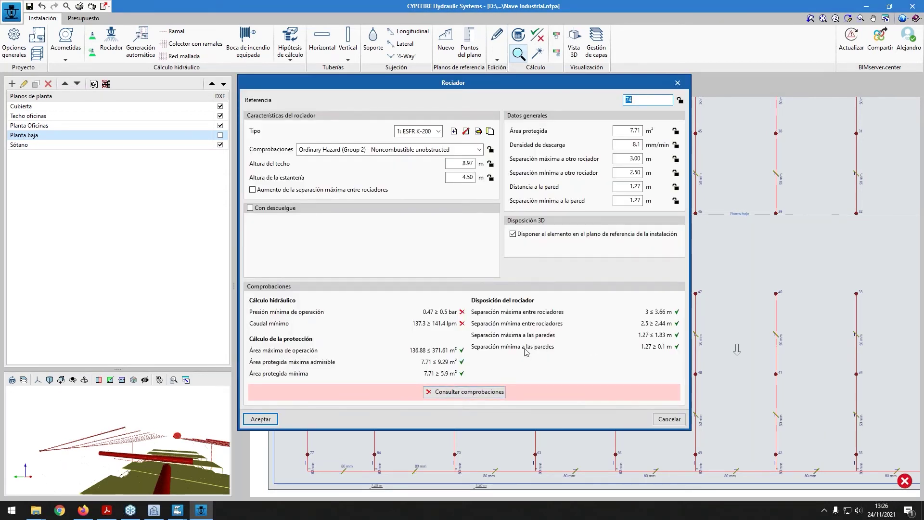
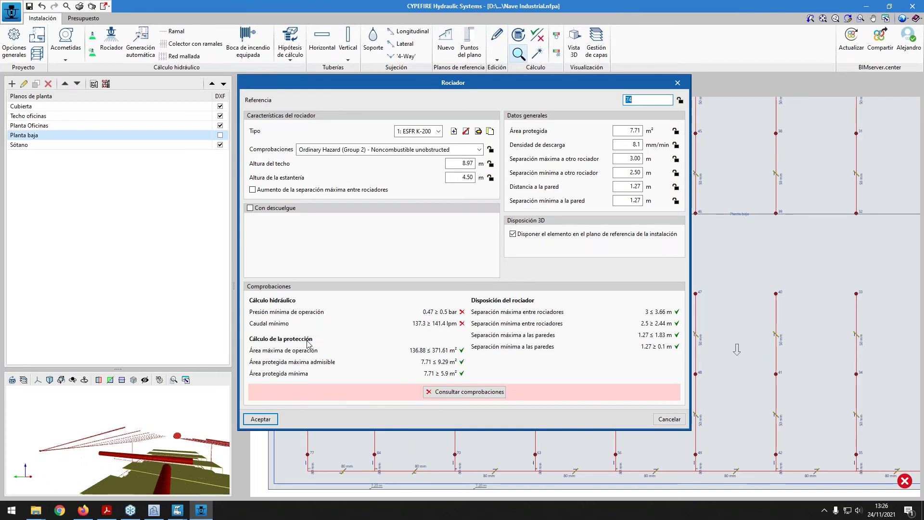
{"action": "left_click", "coordinate": [477, 393]}
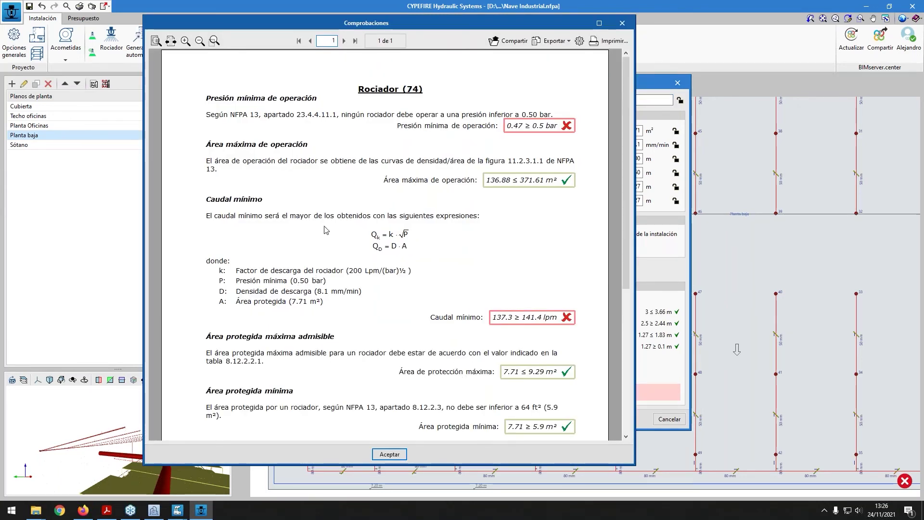
{"action": "scroll", "coordinate": [325, 230], "scroll_direction": "down", "scroll_amount": 4}
{"action": "scroll", "coordinate": [313, 168], "scroll_direction": "down", "scroll_amount": 5}
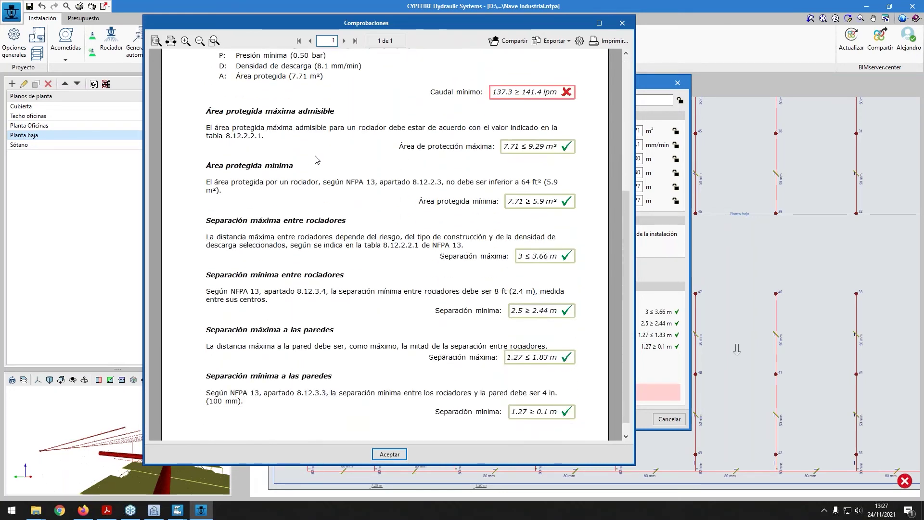
{"action": "left_click", "coordinate": [623, 22]}
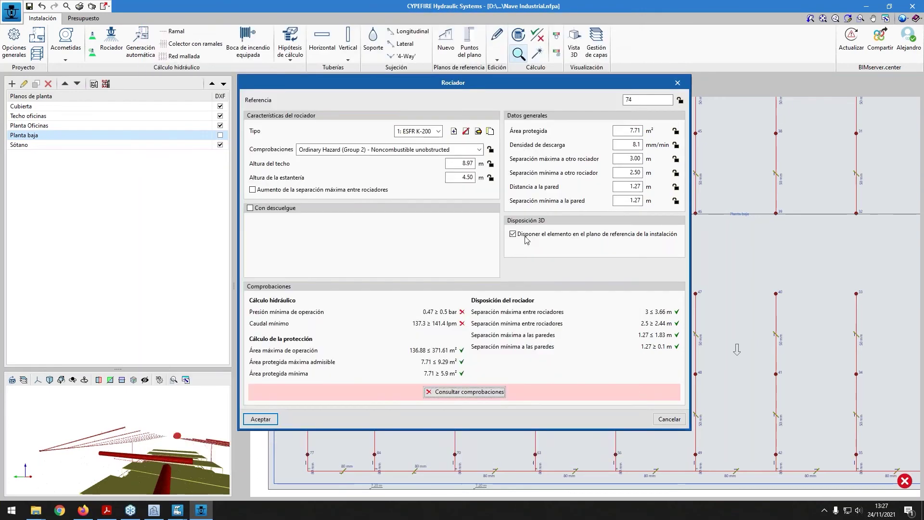
{"action": "left_click", "coordinate": [261, 419]}
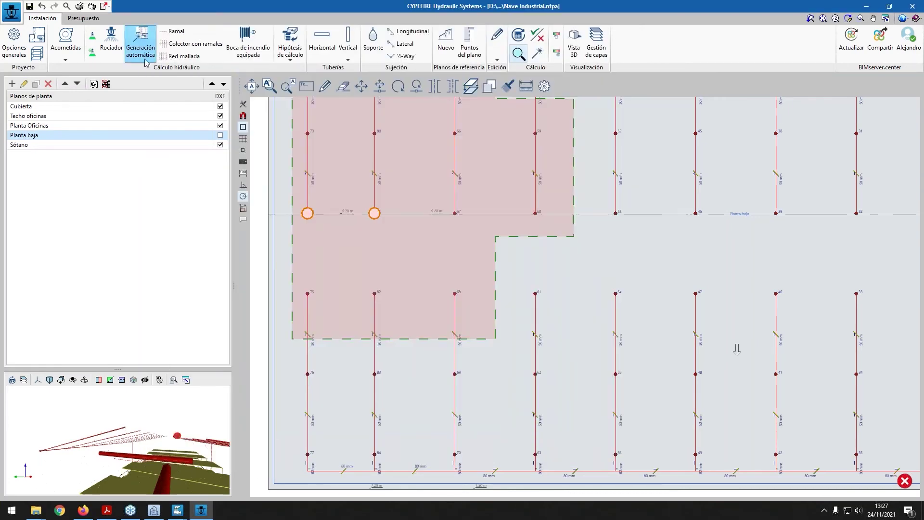
Generate the project's calculation report and open its preview
{"action": "left_click", "coordinate": [79, 7]}
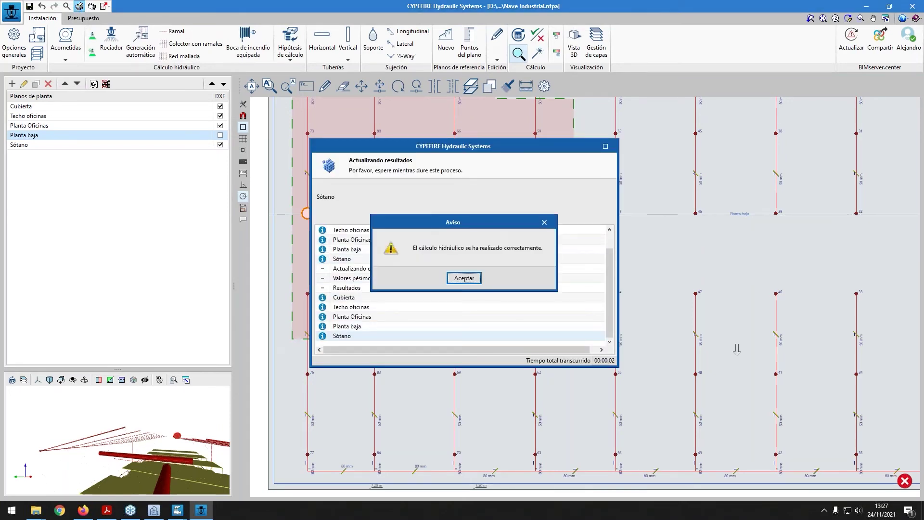
{"action": "key", "text": "Return"}
{"action": "left_click", "coordinate": [417, 290]}
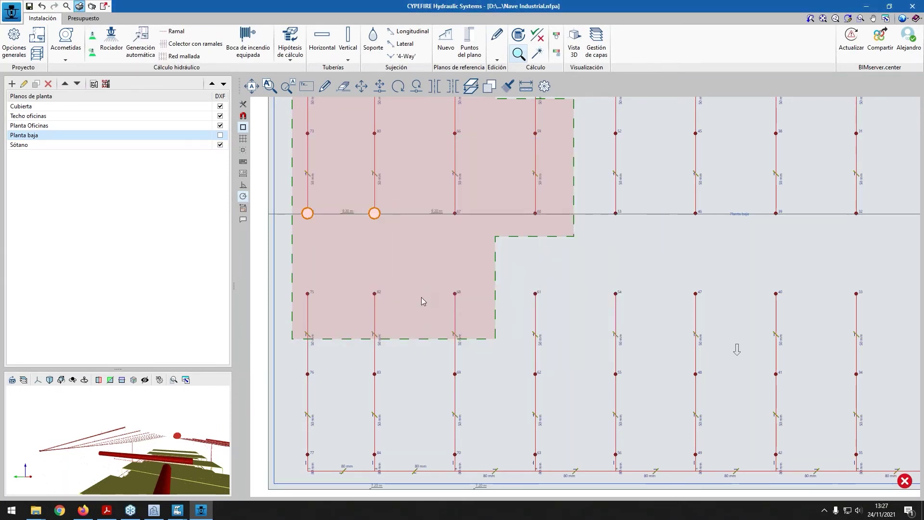
{"action": "scroll", "coordinate": [235, 283], "scroll_direction": "down", "scroll_amount": 2, "text": "ctrl"}
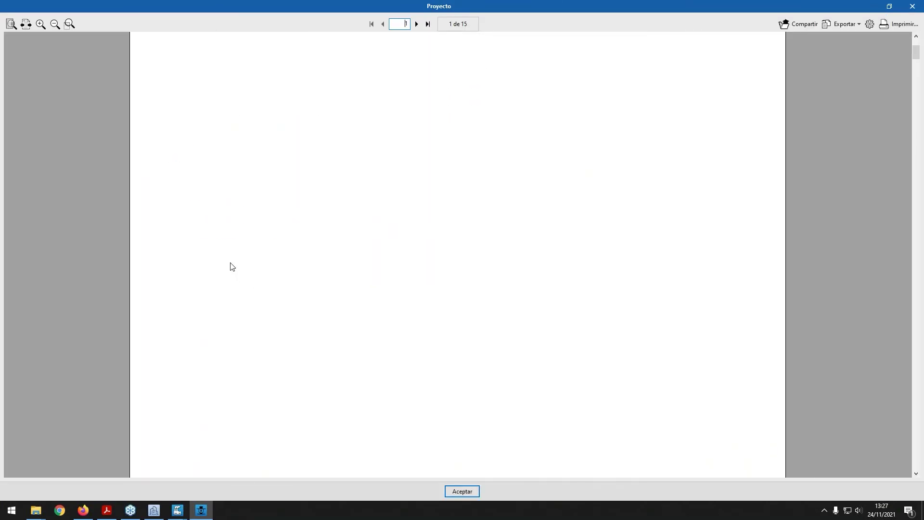
Review the report's Cálculo hidráulico section, including the design data, water supply data and the installation's pressure–flow graph
{"action": "scroll", "coordinate": [419, 284], "scroll_direction": "down", "scroll_amount": 10}
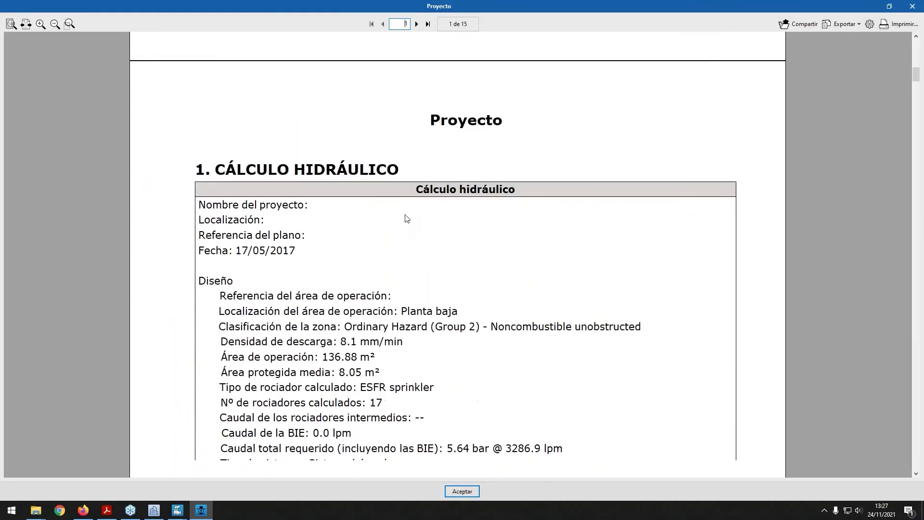
{"action": "scroll", "coordinate": [263, 167], "scroll_direction": "down", "scroll_amount": 2}
{"action": "scroll", "coordinate": [265, 217], "scroll_direction": "up", "scroll_amount": 1}
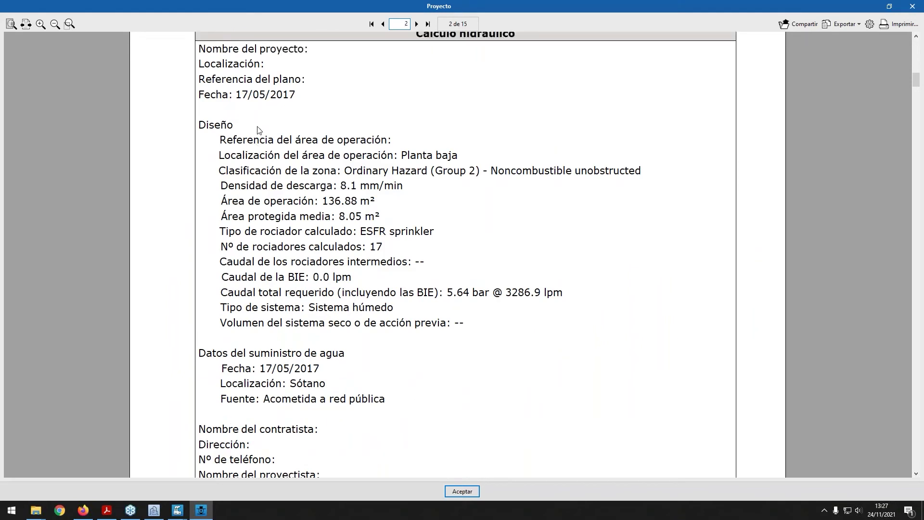
{"action": "left_click_drag", "start_coordinate": [248, 256], "coordinate": [383, 267]}
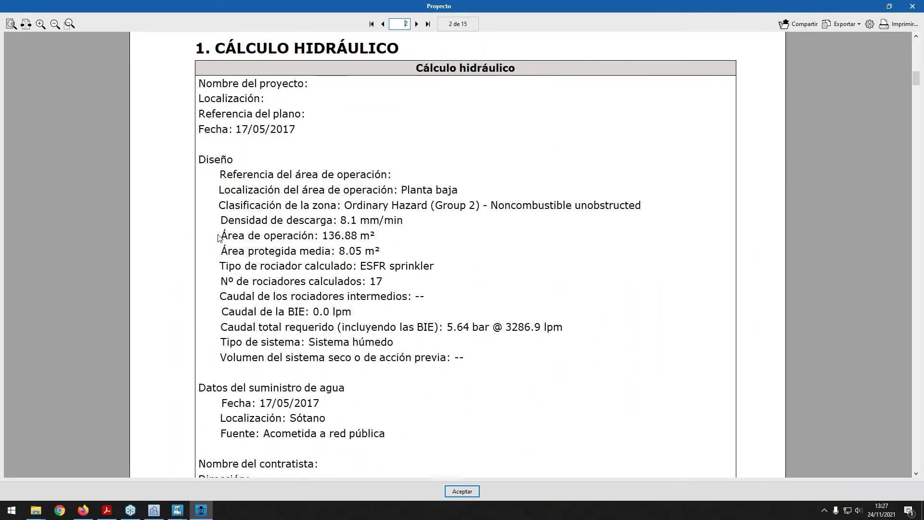
{"action": "left_click_drag", "start_coordinate": [221, 197], "coordinate": [681, 225]}
{"action": "scroll", "coordinate": [291, 299], "scroll_direction": "down", "scroll_amount": 2}
{"action": "scroll", "coordinate": [330, 164], "scroll_direction": "up", "scroll_amount": 1}
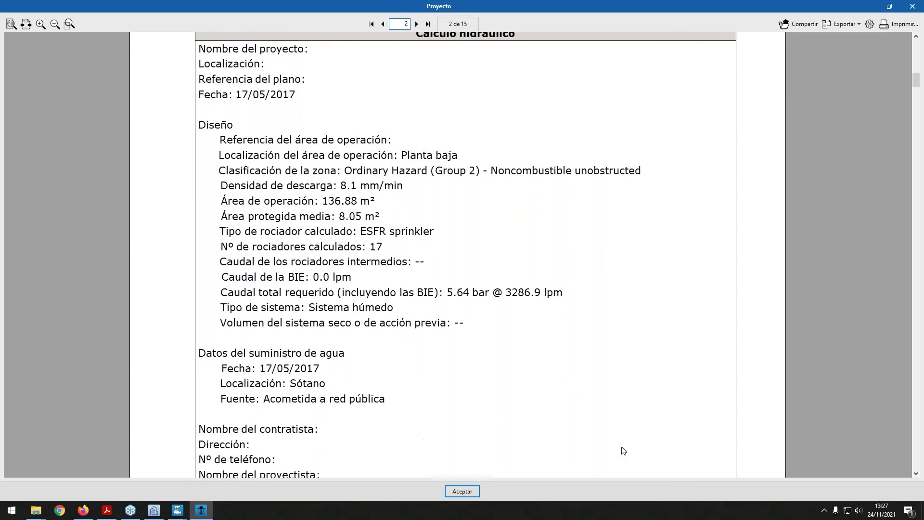
{"action": "scroll", "coordinate": [371, 274], "scroll_direction": "down", "scroll_amount": 20}
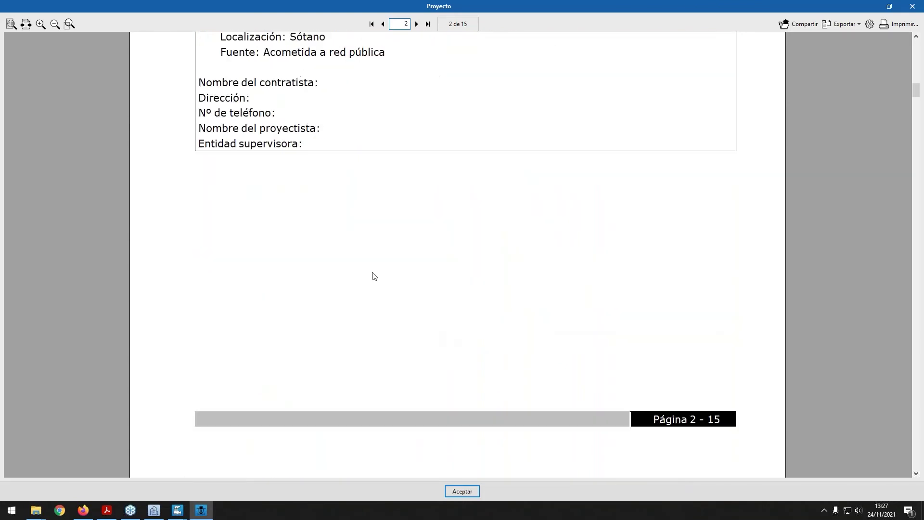
{"action": "scroll", "coordinate": [369, 272], "scroll_direction": "down", "scroll_amount": 4}
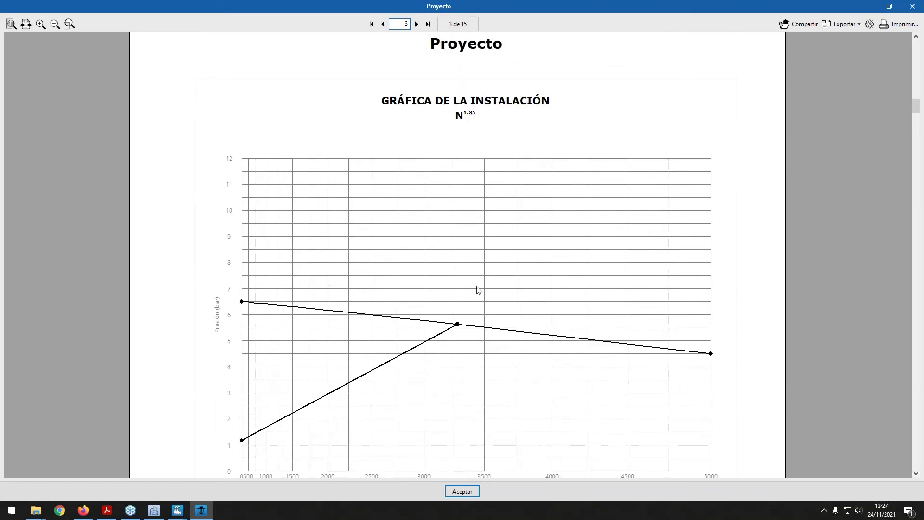
{"action": "scroll", "coordinate": [474, 334], "scroll_direction": "down", "scroll_amount": 17}
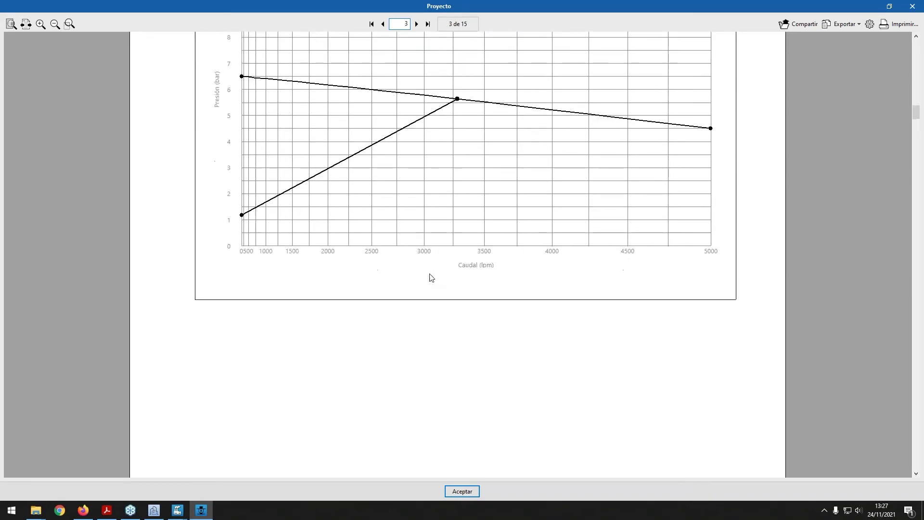
Review the report's Nudos and Tuberías tables for the installation and close the report preview
{"action": "scroll", "coordinate": [418, 231], "scroll_direction": "down", "scroll_amount": 8}
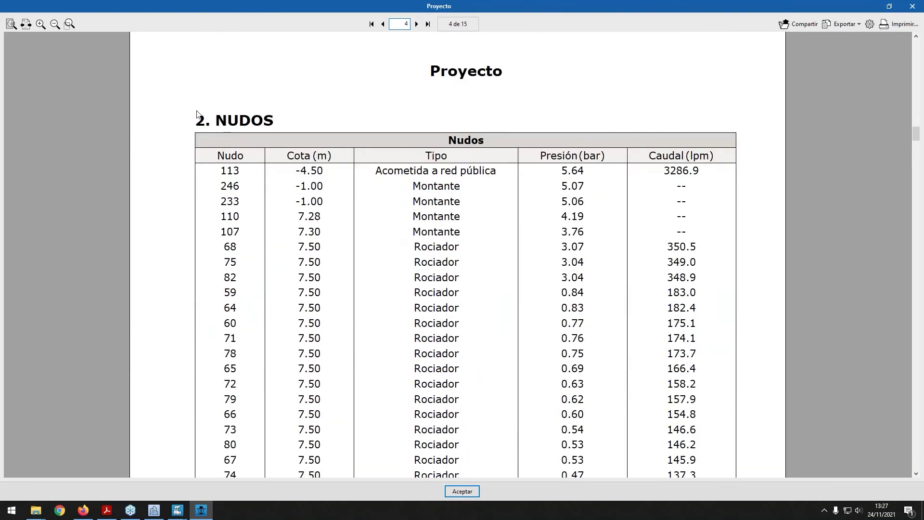
{"action": "scroll", "coordinate": [255, 136], "scroll_direction": "down", "scroll_amount": 12}
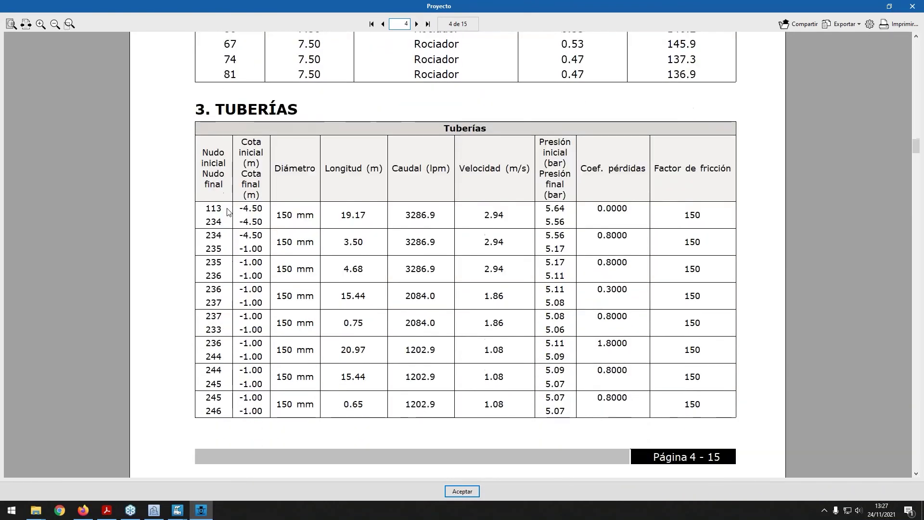
{"action": "scroll", "coordinate": [245, 217], "scroll_direction": "up", "scroll_amount": 13}
{"action": "scroll", "coordinate": [284, 195], "scroll_direction": "down", "scroll_amount": 4}
{"action": "scroll", "coordinate": [286, 194], "scroll_direction": "down", "scroll_amount": 3}
{"action": "scroll", "coordinate": [481, 173], "scroll_direction": "up", "scroll_amount": 4}
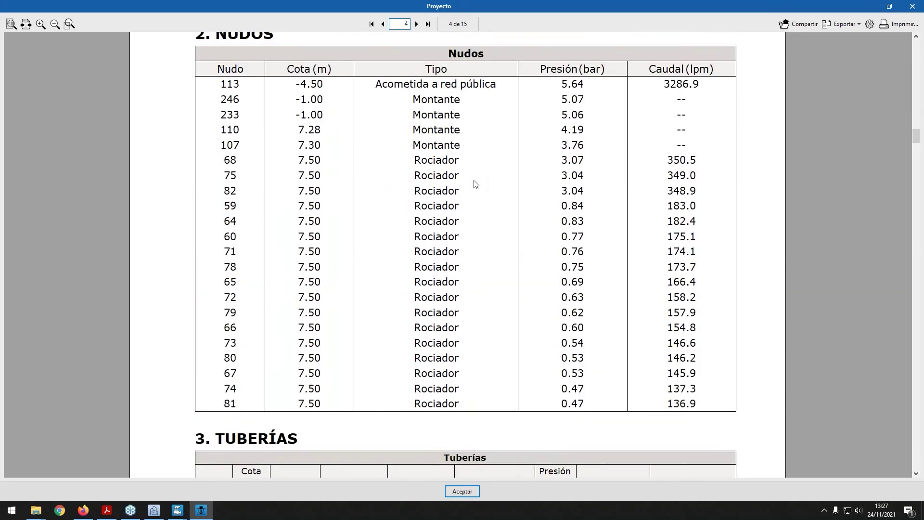
{"action": "scroll", "coordinate": [400, 291], "scroll_direction": "down", "scroll_amount": 7}
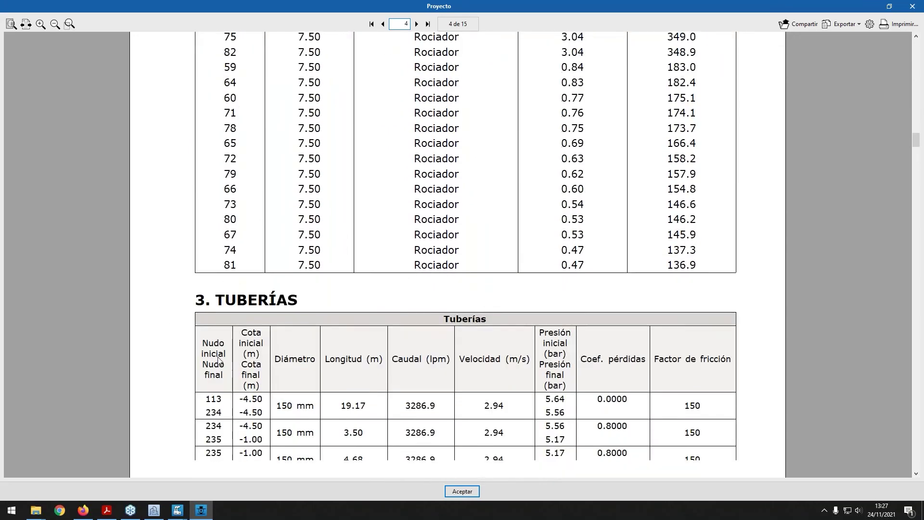
{"action": "scroll", "coordinate": [381, 316], "scroll_direction": "down", "scroll_amount": 20}
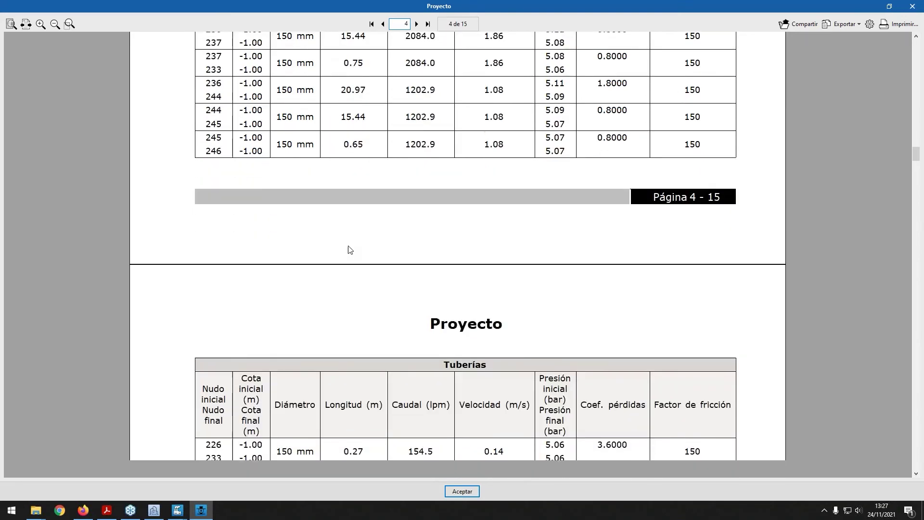
{"action": "scroll", "coordinate": [351, 243], "scroll_direction": "down", "scroll_amount": 3}
{"action": "scroll", "coordinate": [339, 188], "scroll_direction": "up", "scroll_amount": 8}
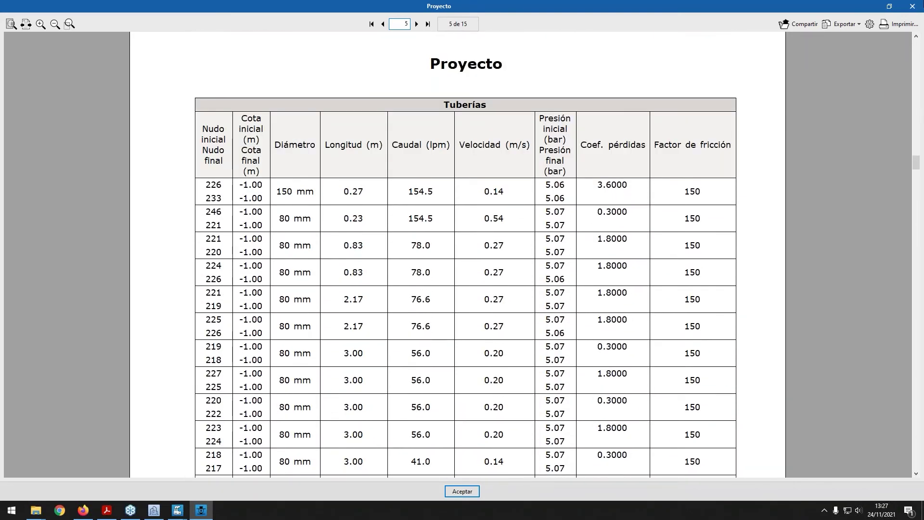
{"action": "left_click", "coordinate": [913, 6]}
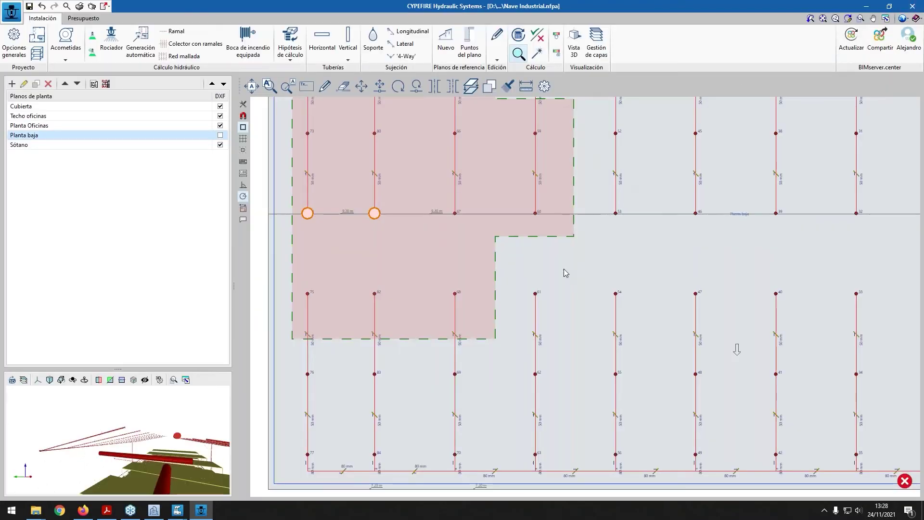
Run the automatic sizing (Dimensionar) of the sprinkler installation's pipes
{"action": "scroll", "coordinate": [554, 262], "scroll_direction": "down", "scroll_amount": 2}
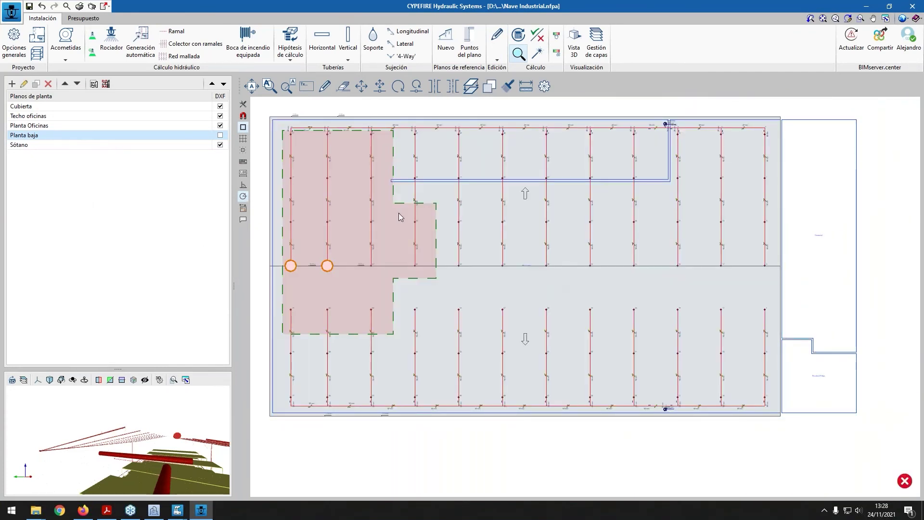
{"action": "left_click", "coordinate": [328, 58]}
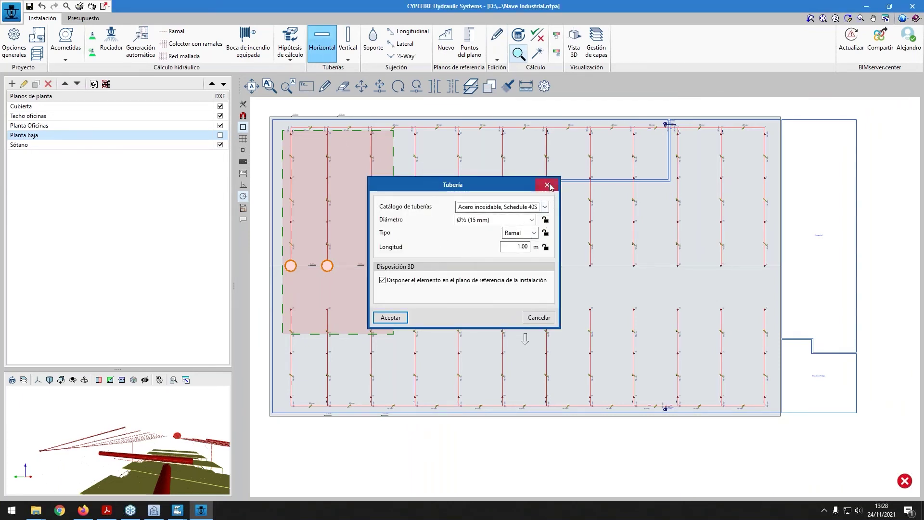
{"action": "key", "text": "Return"}
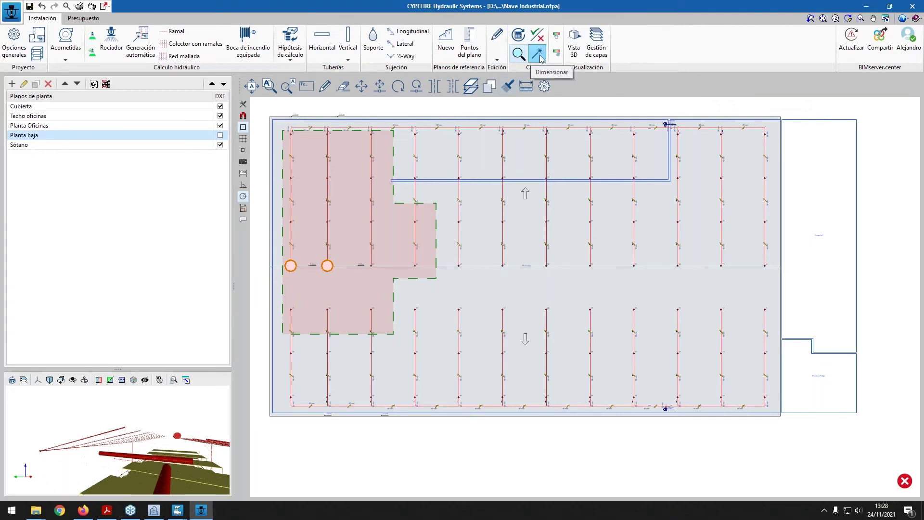
{"action": "left_click", "coordinate": [539, 53]}
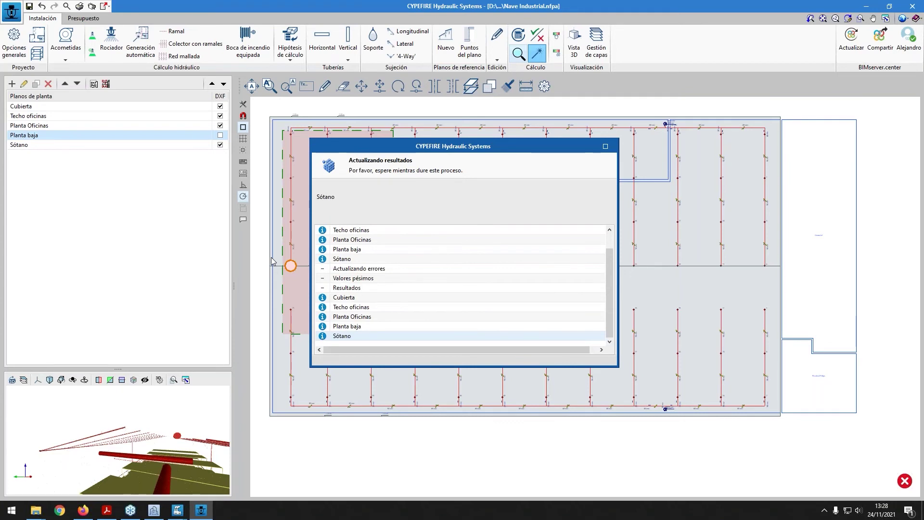
{"action": "key", "text": "Return"}
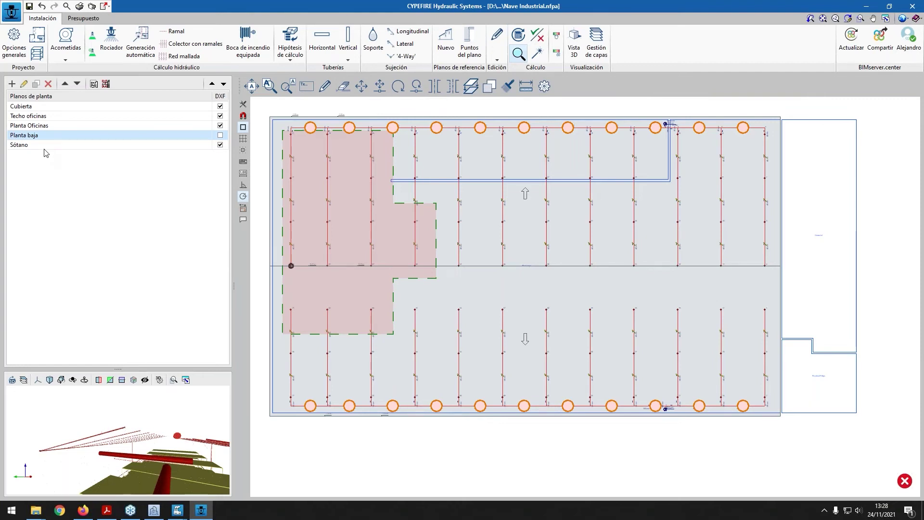
Examine a flagged support on the south collector pipe and the checks of the sprinkler at the ridge's west end
{"action": "scroll", "coordinate": [310, 411], "scroll_direction": "up", "scroll_amount": 6}
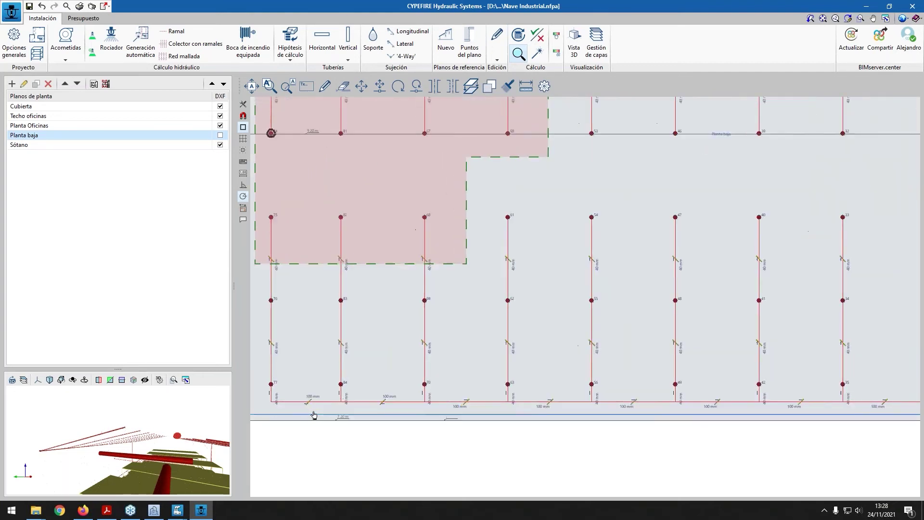
{"action": "mouse_move", "coordinate": [401, 369]}
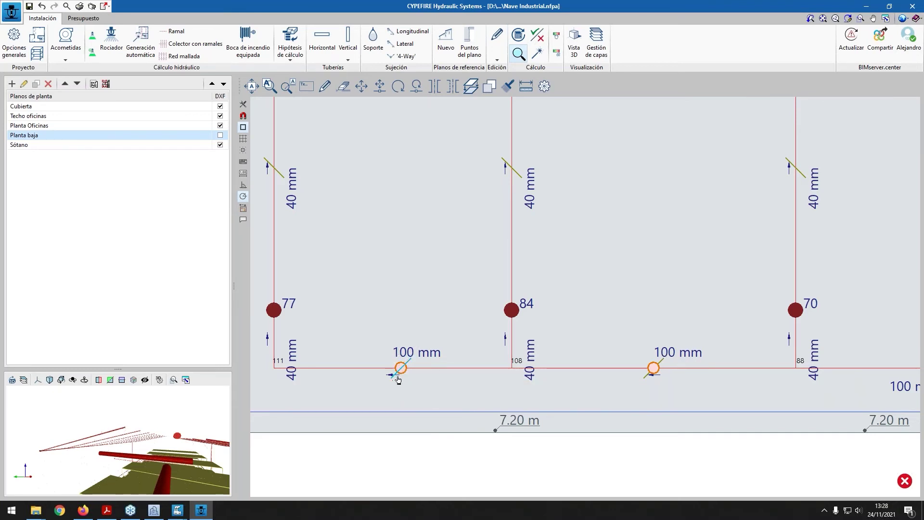
{"action": "scroll", "coordinate": [401, 371], "scroll_direction": "down", "scroll_amount": 1}
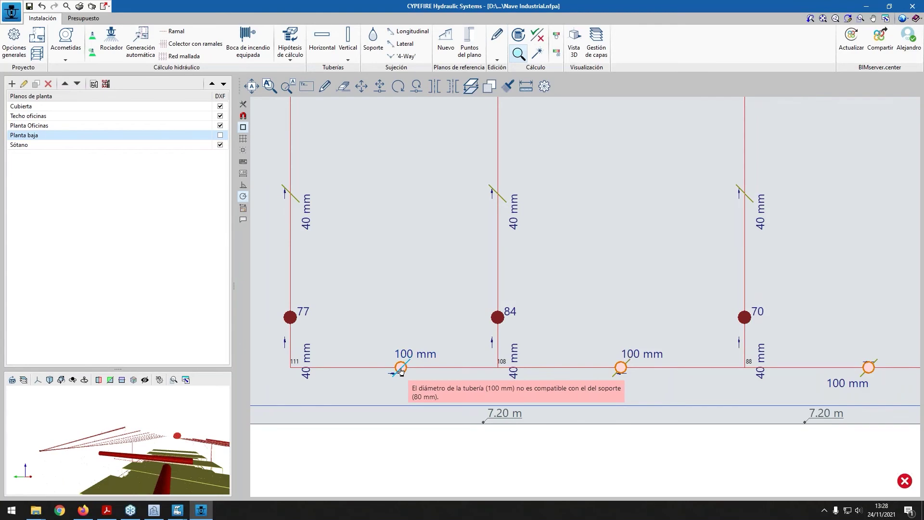
{"action": "scroll", "coordinate": [397, 337], "scroll_direction": "down", "scroll_amount": 4}
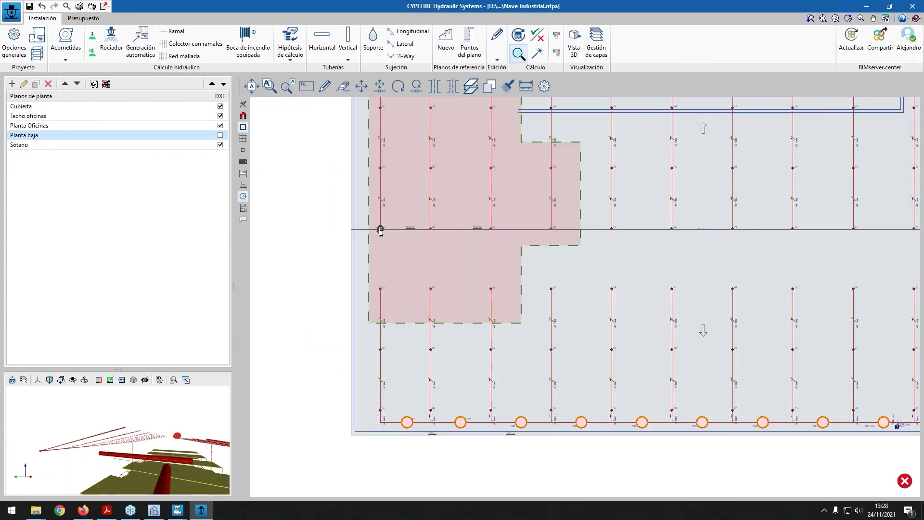
{"action": "left_click", "coordinate": [381, 231]}
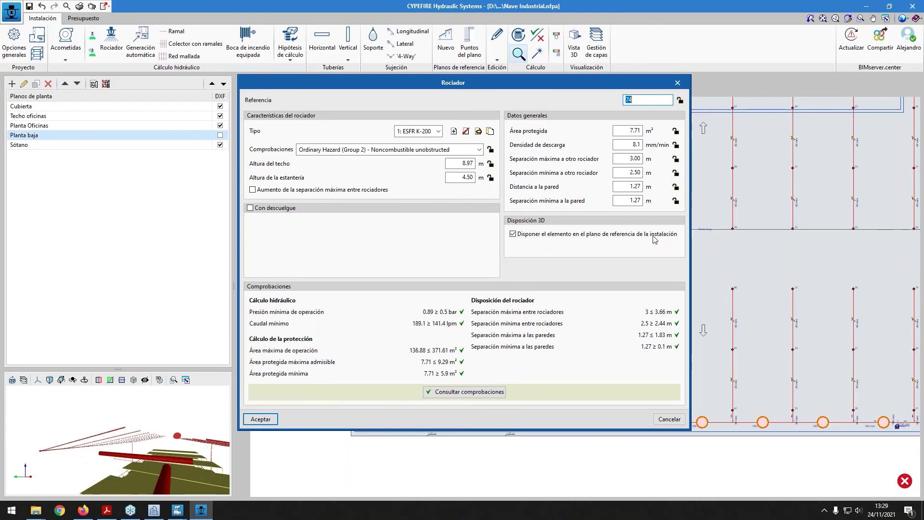
{"action": "left_click", "coordinate": [679, 82]}
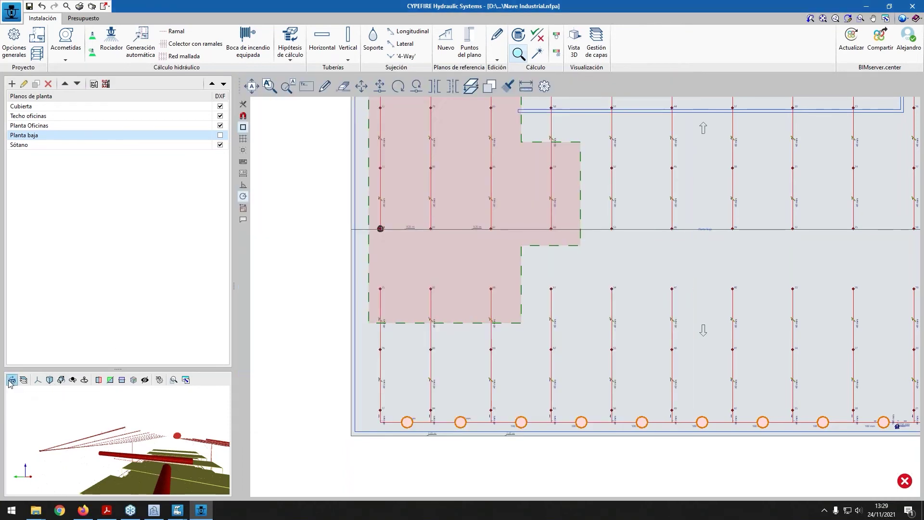
Review the Criterios de dimensionamiento in the general options, relating each pipe diameter to a number of sprinklers
{"action": "left_click", "coordinate": [14, 43]}
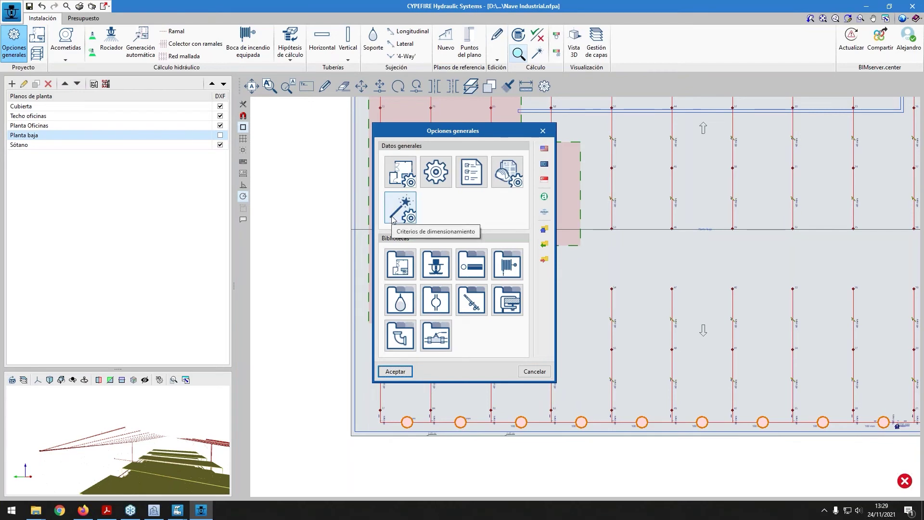
{"action": "left_click", "coordinate": [396, 215]}
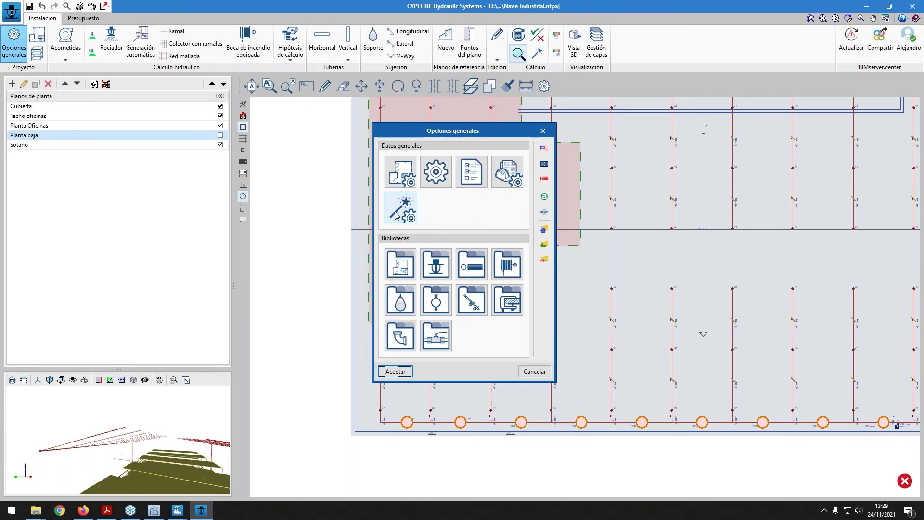
{"action": "left_click", "coordinate": [396, 215]}
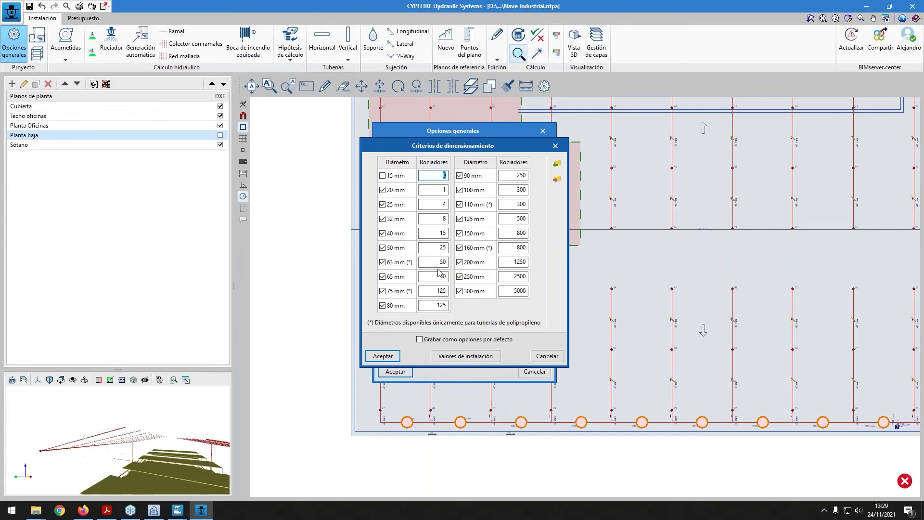
{"action": "left_click", "coordinate": [384, 357]}
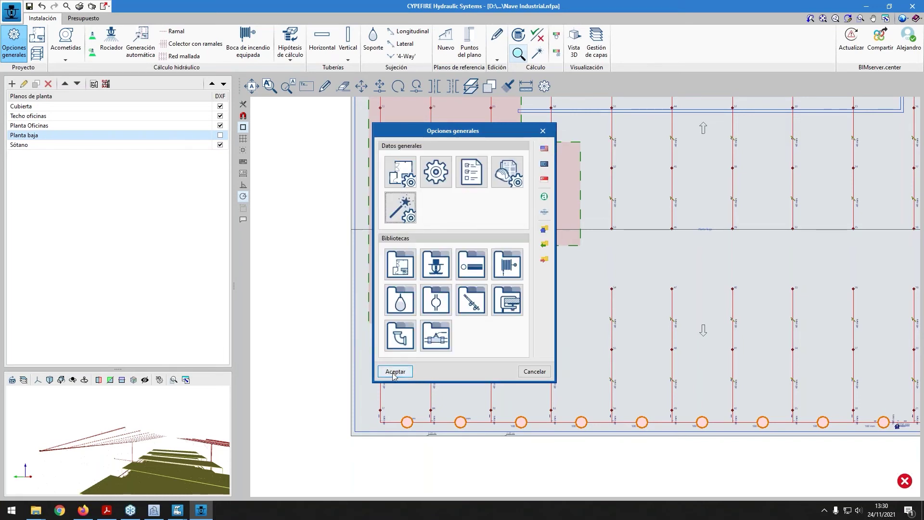
{"action": "left_click", "coordinate": [536, 373]}
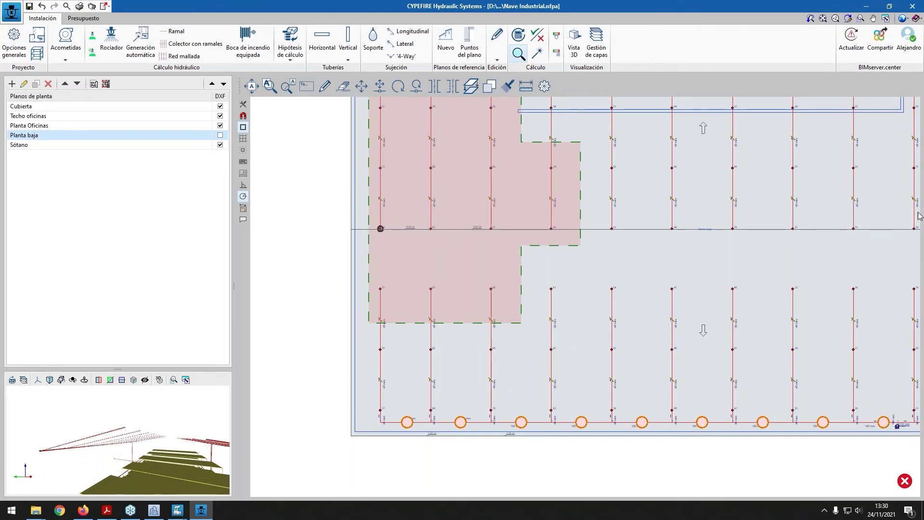
Switch to Firefox and open the BIMserver.center blog from the platform's home page
{"action": "left_click", "coordinate": [865, 6]}
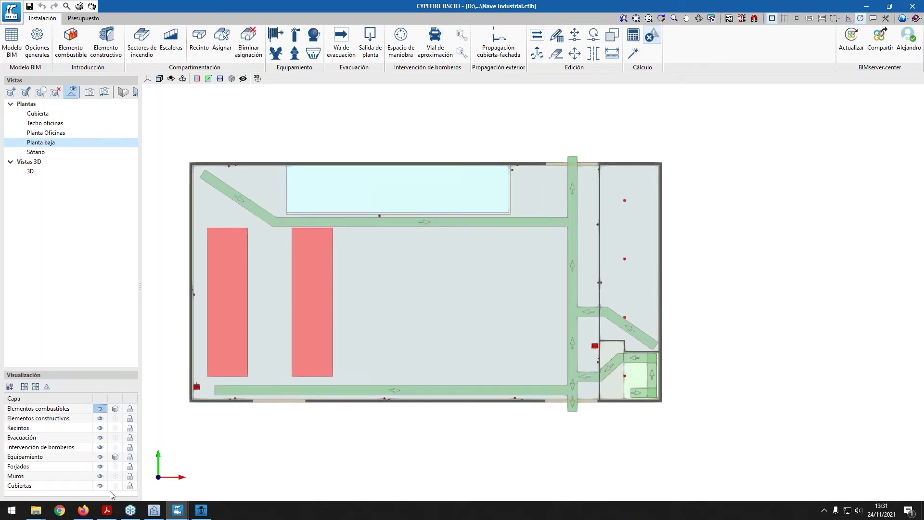
{"action": "left_click", "coordinate": [83, 512]}
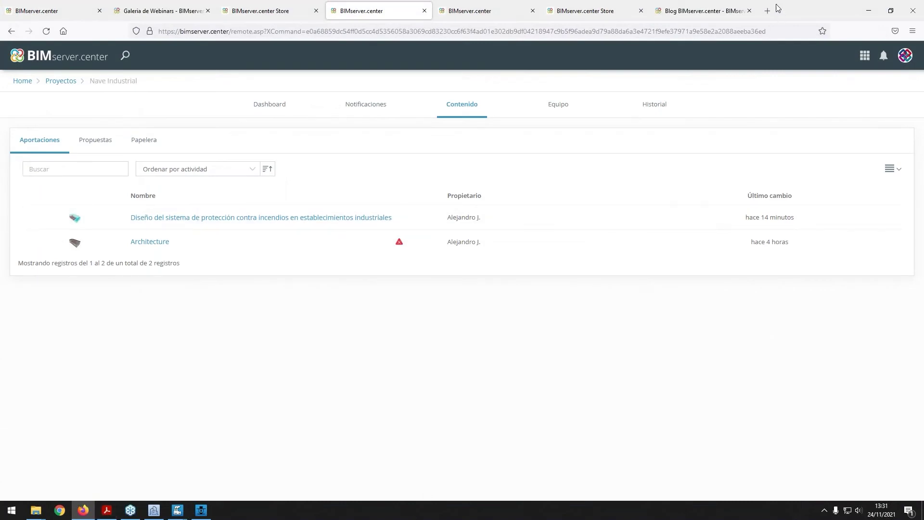
{"action": "left_click", "coordinate": [716, 6]}
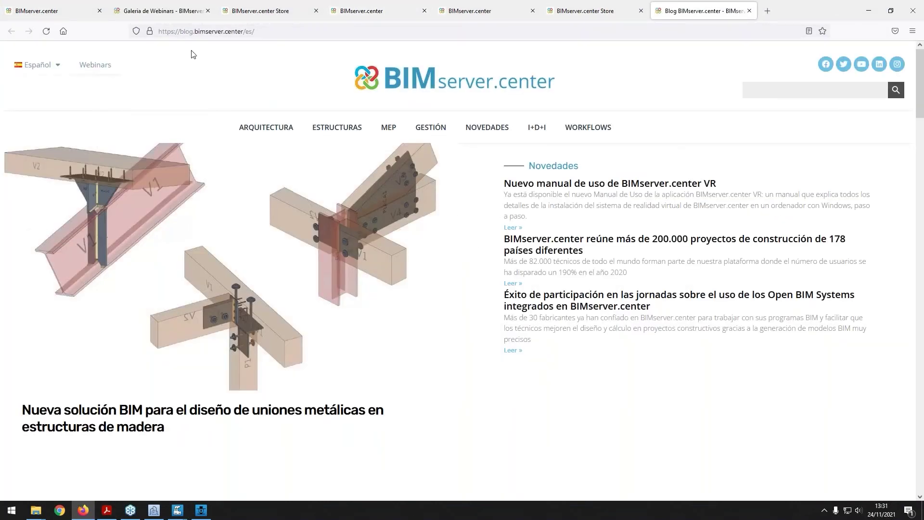
{"action": "left_click", "coordinate": [17, 5]}
{"action": "left_click", "coordinate": [58, 59]}
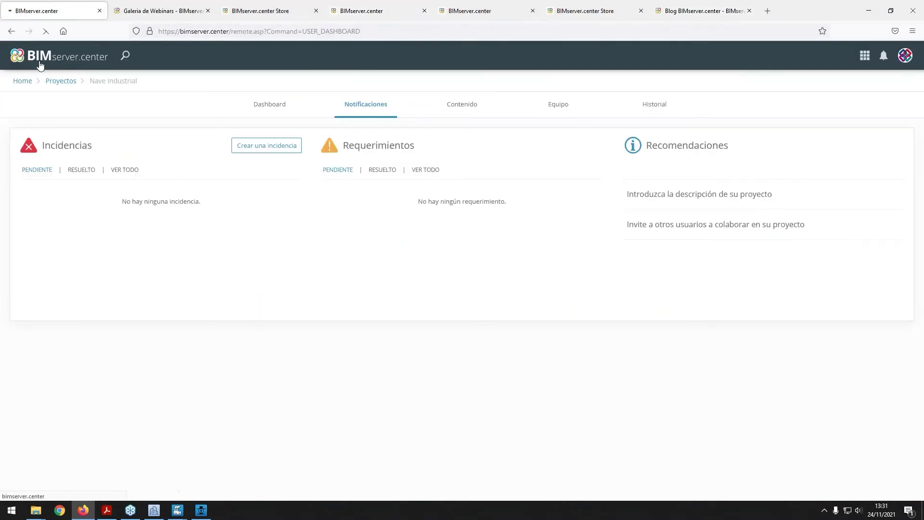
{"action": "left_click", "coordinate": [866, 57]}
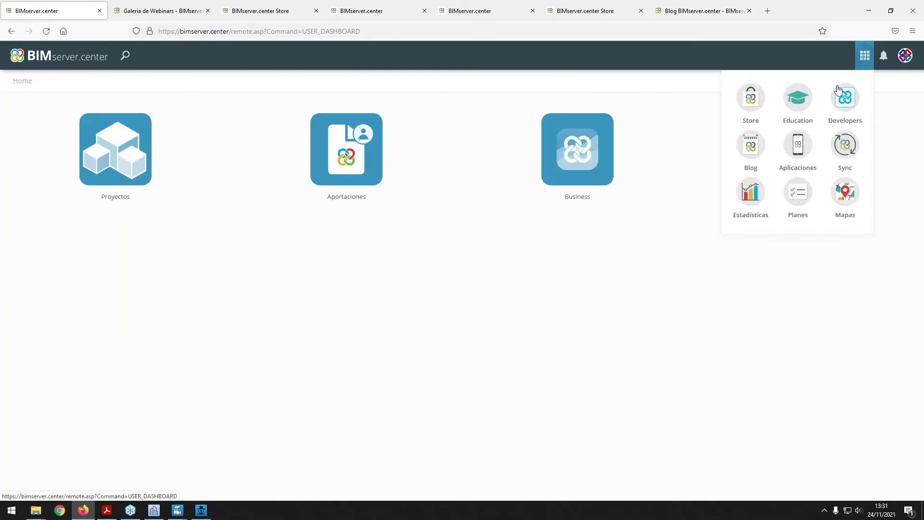
{"action": "left_click", "coordinate": [758, 153]}
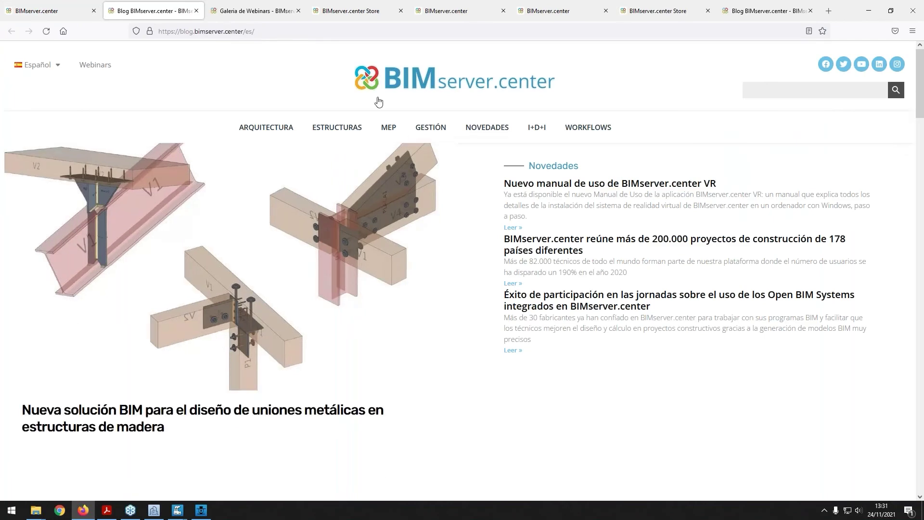
Open the blog's webinar gallery and look through the available webinars and category filters
{"action": "left_click", "coordinate": [95, 69]}
{"action": "scroll", "coordinate": [690, 370], "scroll_direction": "down", "scroll_amount": 5}
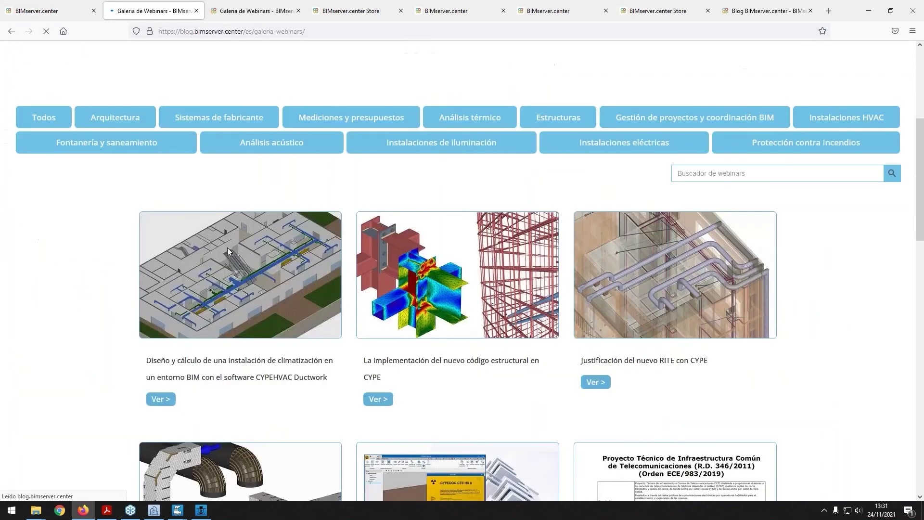
{"action": "scroll", "coordinate": [689, 370], "scroll_direction": "down", "scroll_amount": 4}
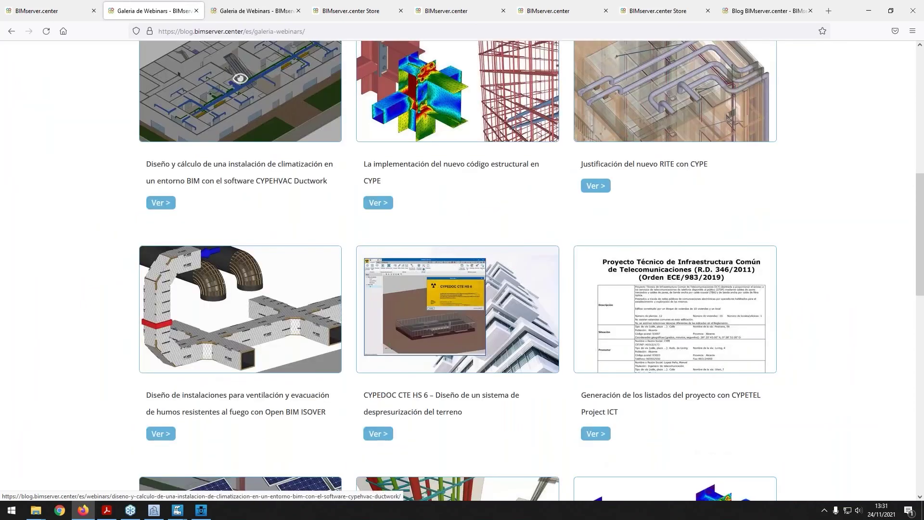
{"action": "scroll", "coordinate": [320, 274], "scroll_direction": "down", "scroll_amount": 3}
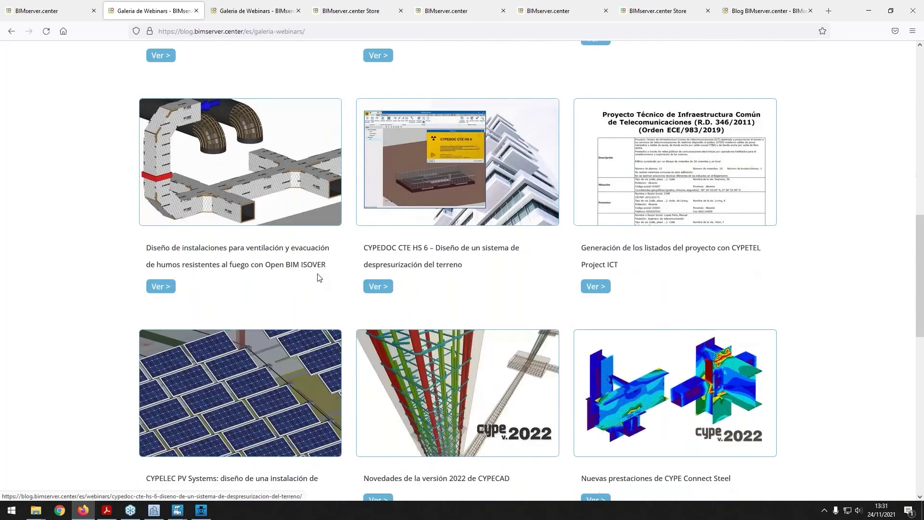
{"action": "scroll", "coordinate": [368, 415], "scroll_direction": "up", "scroll_amount": 4}
{"action": "scroll", "coordinate": [367, 415], "scroll_direction": "up", "scroll_amount": 5}
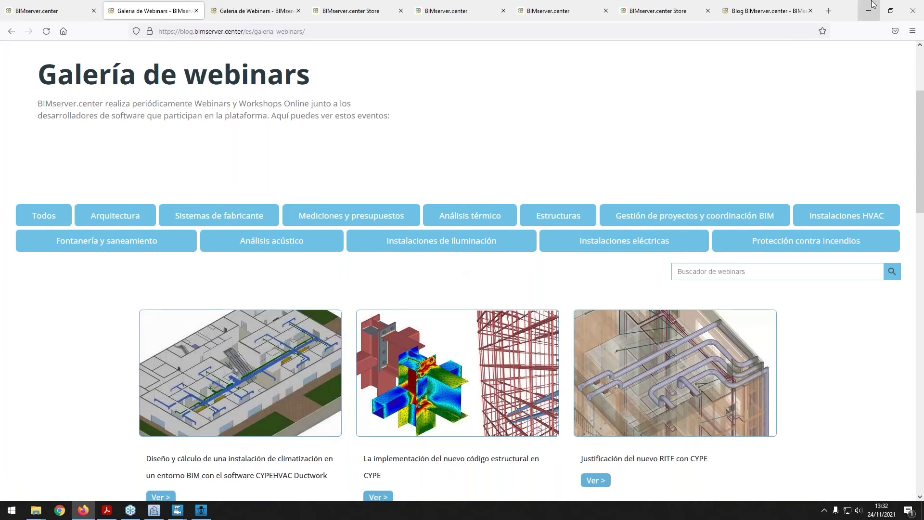
Open a new combustible element's data in CYPEFIRE RSCIEI, then examine the fire load density formula in Guía RSCIEI.pdf in Acrobat Reader
{"action": "left_click", "coordinate": [859, 13]}
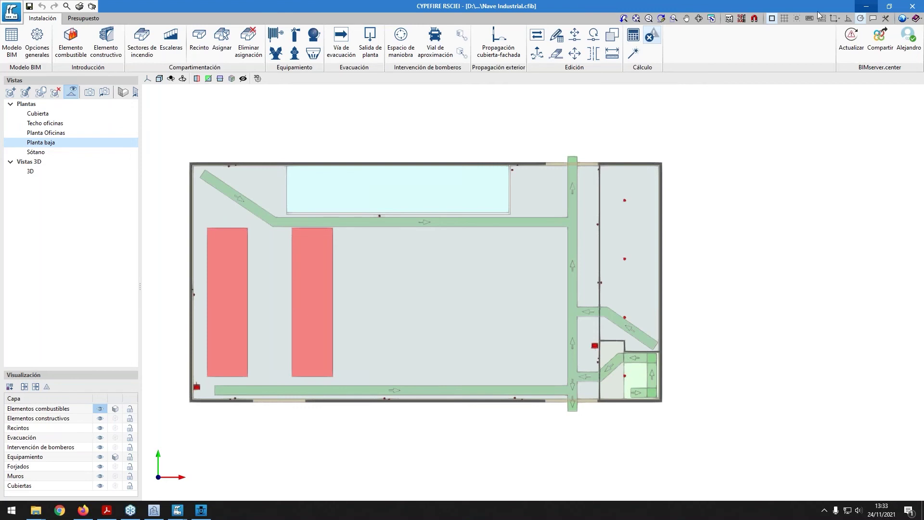
{"action": "left_click", "coordinate": [68, 52]}
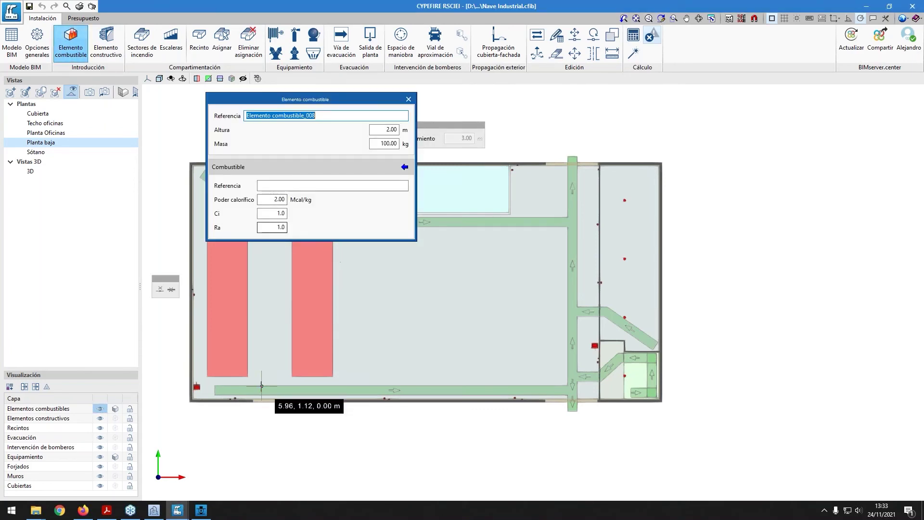
{"action": "left_click", "coordinate": [114, 515]}
{"action": "scroll", "coordinate": [360, 285], "scroll_direction": "down", "scroll_amount": 7}
{"action": "scroll", "coordinate": [361, 284], "scroll_direction": "down", "scroll_amount": 20}
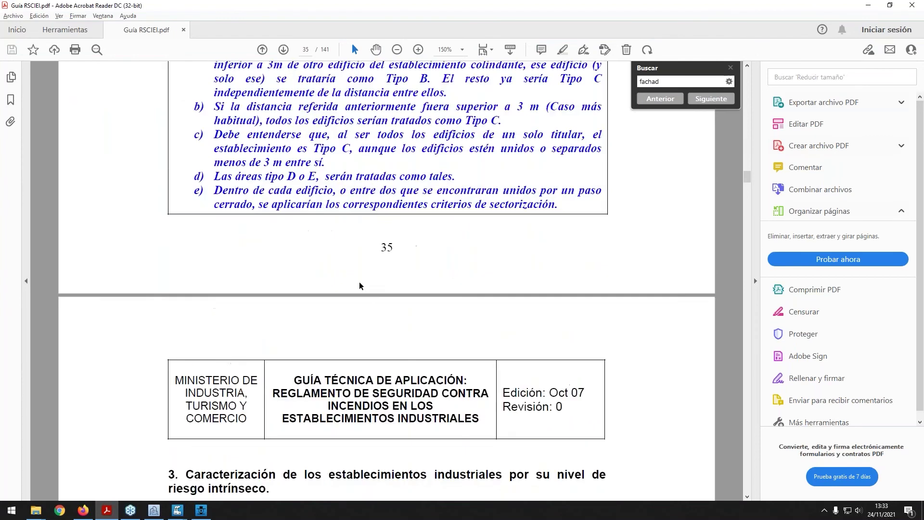
{"action": "scroll", "coordinate": [327, 279], "scroll_direction": "down", "scroll_amount": 8}
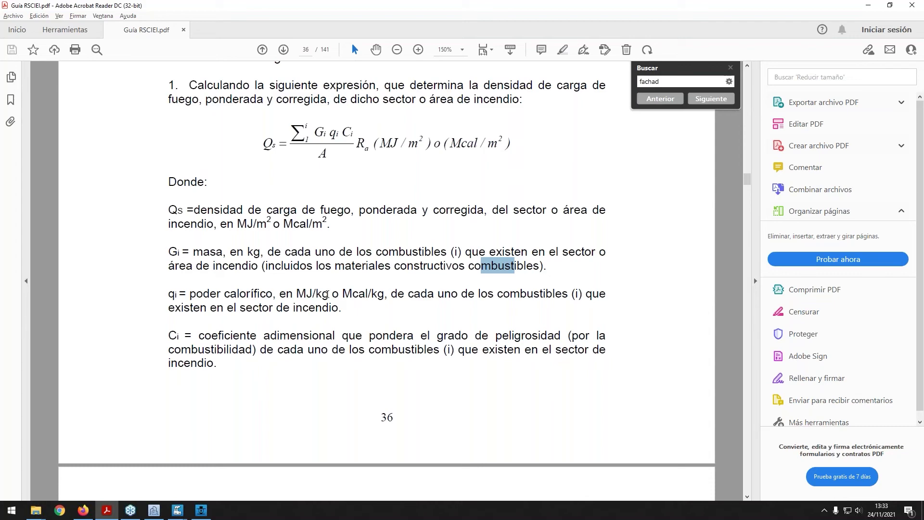
Examine the guide's Tabla 1.1 of Ci hazard coefficients and the alternative Qs expression for production activities
{"action": "scroll", "coordinate": [327, 294], "scroll_direction": "down", "scroll_amount": 15}
{"action": "scroll", "coordinate": [256, 278], "scroll_direction": "down", "scroll_amount": 13}
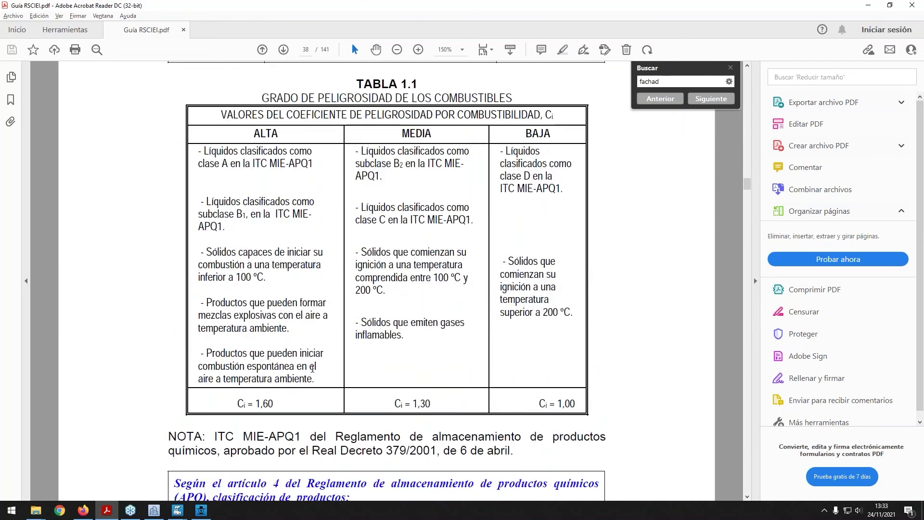
{"action": "scroll", "coordinate": [313, 369], "scroll_direction": "down", "scroll_amount": 15}
{"action": "scroll", "coordinate": [196, 276], "scroll_direction": "down", "scroll_amount": 10}
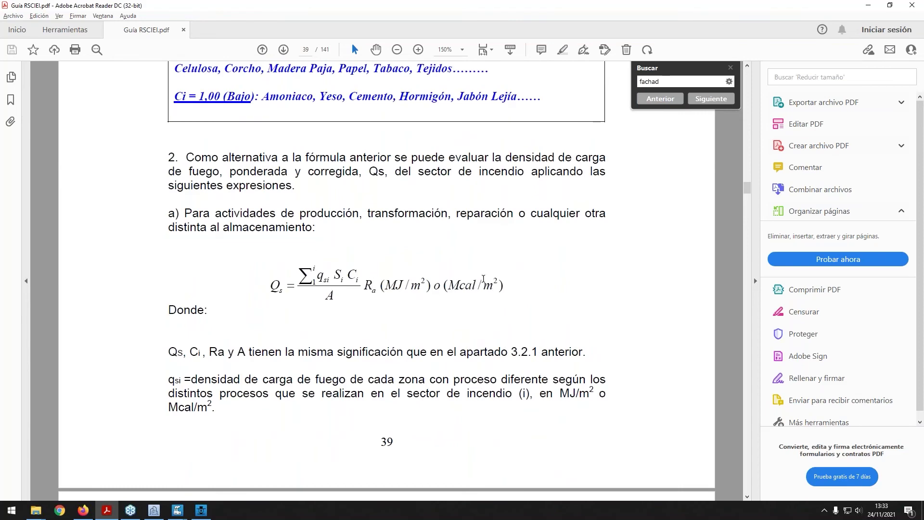
Examine the guide's Qs expression for storage activities and find Tabla 1.2 of average fire load densities
{"action": "scroll", "coordinate": [471, 276], "scroll_direction": "down", "scroll_amount": 5}
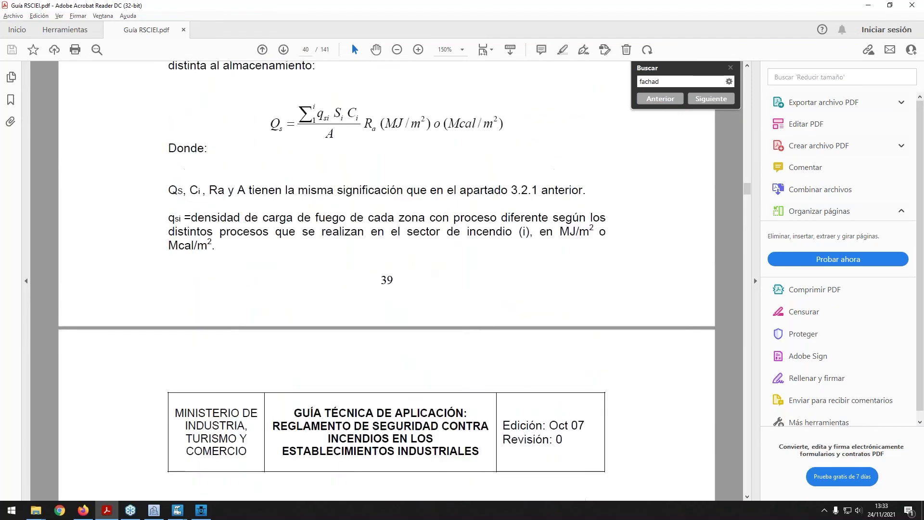
{"action": "scroll", "coordinate": [387, 280], "scroll_direction": "up", "scroll_amount": 1}
{"action": "scroll", "coordinate": [387, 281], "scroll_direction": "down", "scroll_amount": 6}
{"action": "scroll", "coordinate": [395, 212], "scroll_direction": "down", "scroll_amount": 12}
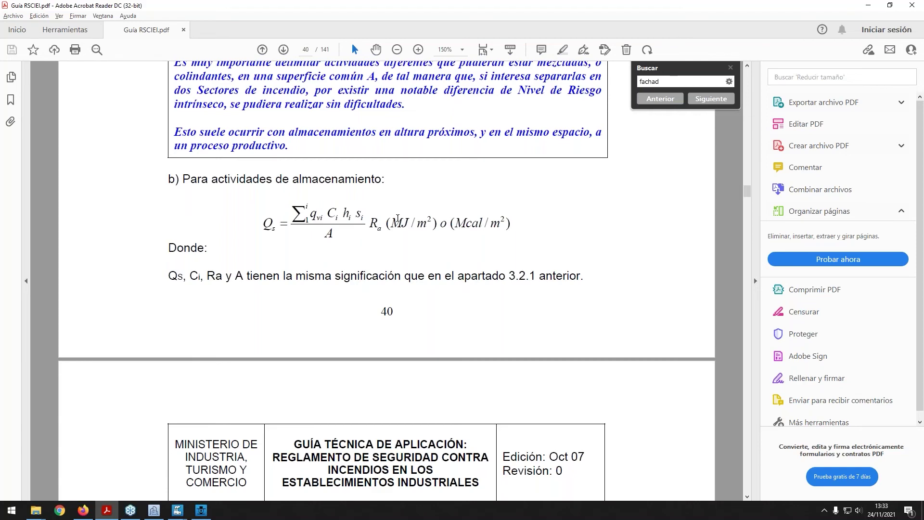
{"action": "scroll", "coordinate": [436, 371], "scroll_direction": "down", "scroll_amount": 15}
{"action": "scroll", "coordinate": [399, 110], "scroll_direction": "down", "scroll_amount": 20}
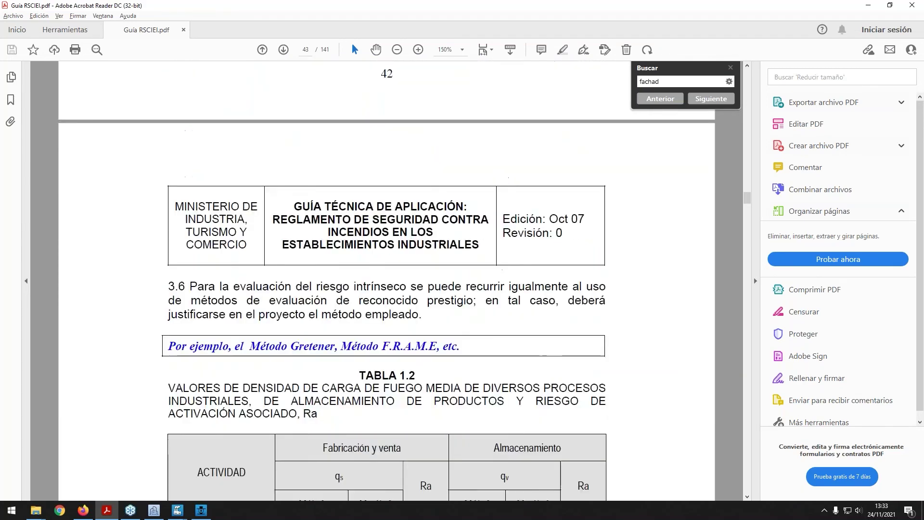
Examine the guide's combined Qs expression for mixed sectors, the Qe and QE formulas in 3.3 and 3.4, and the heading of Tabla 1.2
{"action": "scroll", "coordinate": [296, 311], "scroll_direction": "down", "scroll_amount": 4}
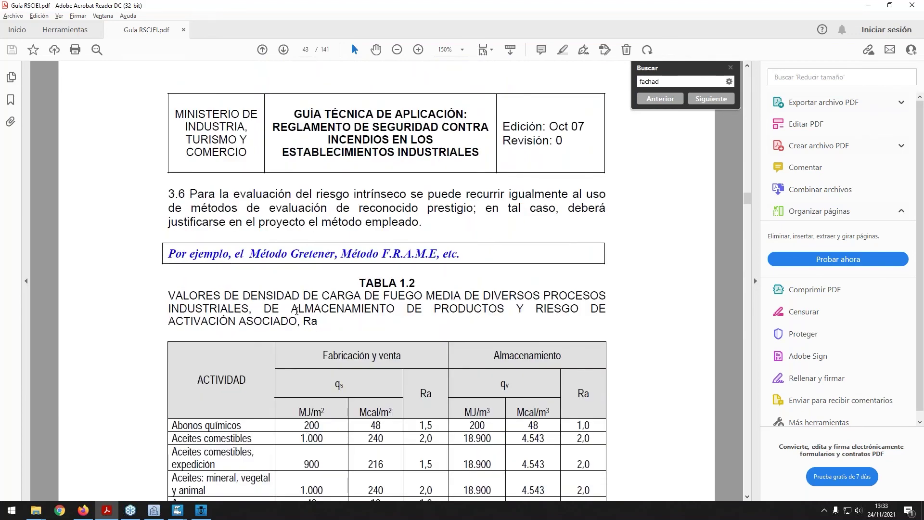
{"action": "scroll", "coordinate": [296, 310], "scroll_direction": "up", "scroll_amount": 15}
{"action": "scroll", "coordinate": [320, 229], "scroll_direction": "up", "scroll_amount": 10}
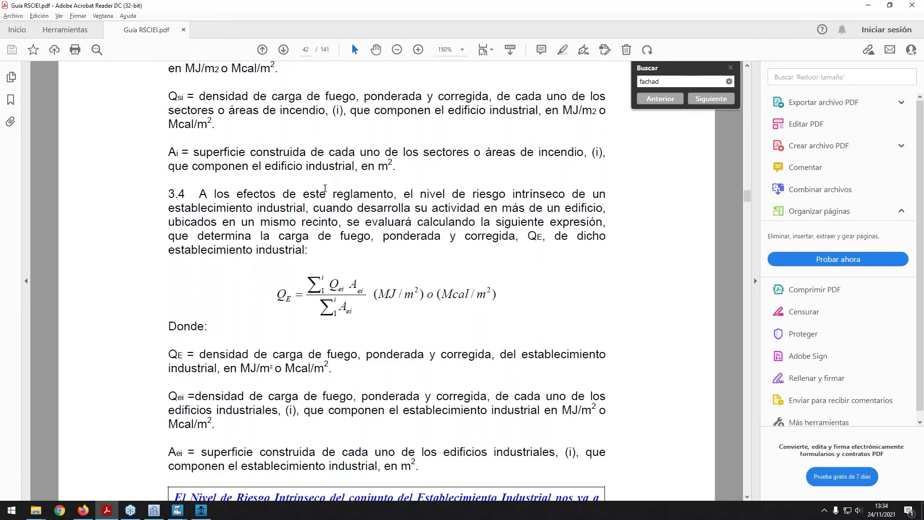
{"action": "scroll", "coordinate": [387, 281], "scroll_direction": "up", "scroll_amount": 10}
{"action": "scroll", "coordinate": [387, 281], "scroll_direction": "up", "scroll_amount": 8}
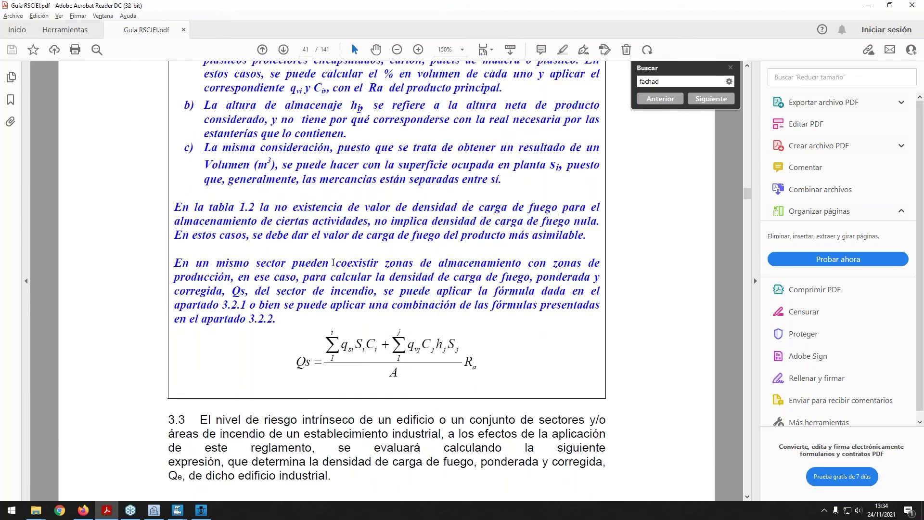
{"action": "scroll", "coordinate": [339, 267], "scroll_direction": "down", "scroll_amount": 5}
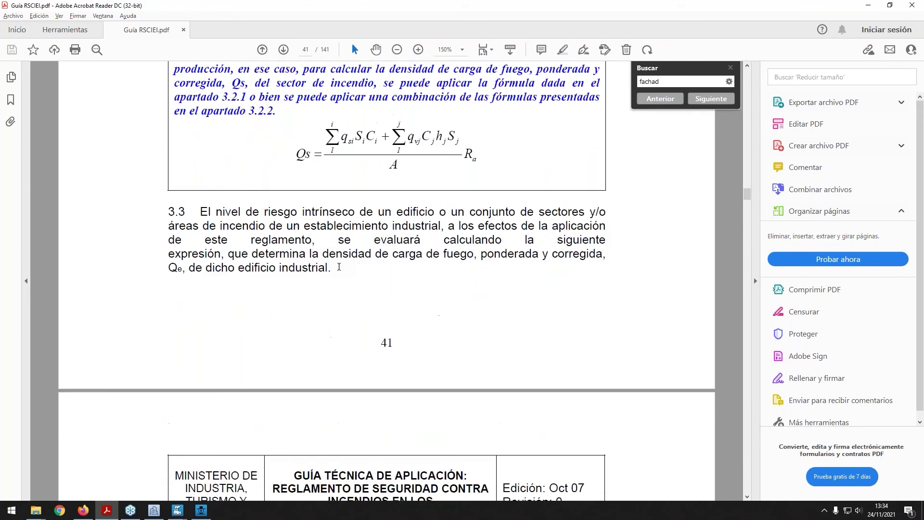
{"action": "scroll", "coordinate": [339, 267], "scroll_direction": "down", "scroll_amount": 10}
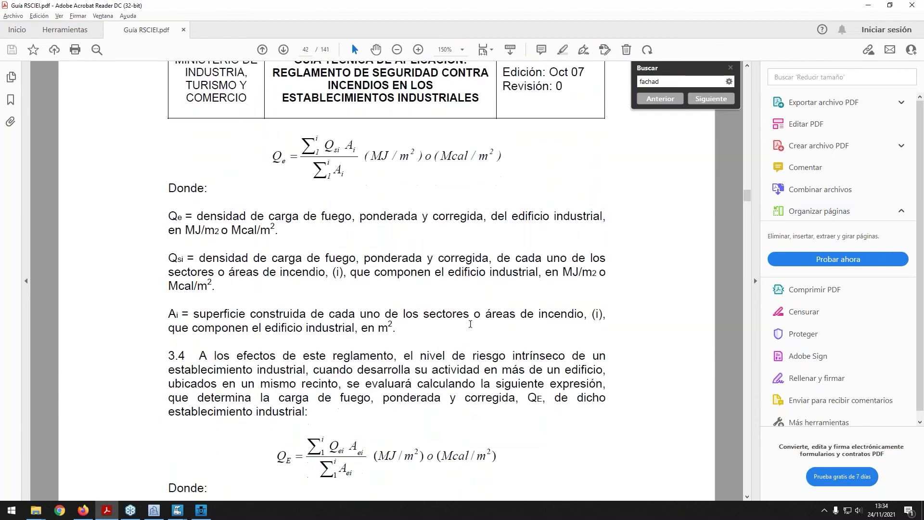
{"action": "scroll", "coordinate": [467, 323], "scroll_direction": "down", "scroll_amount": 18}
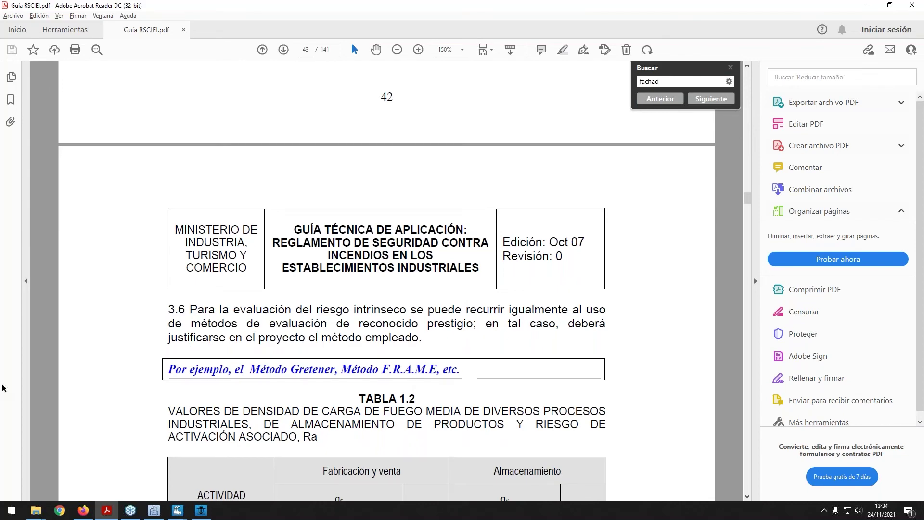
Switch to CYPEFIRE Hydraulic Systems and import the EN 12845:2016 standard into the general options
{"action": "left_click", "coordinate": [202, 511]}
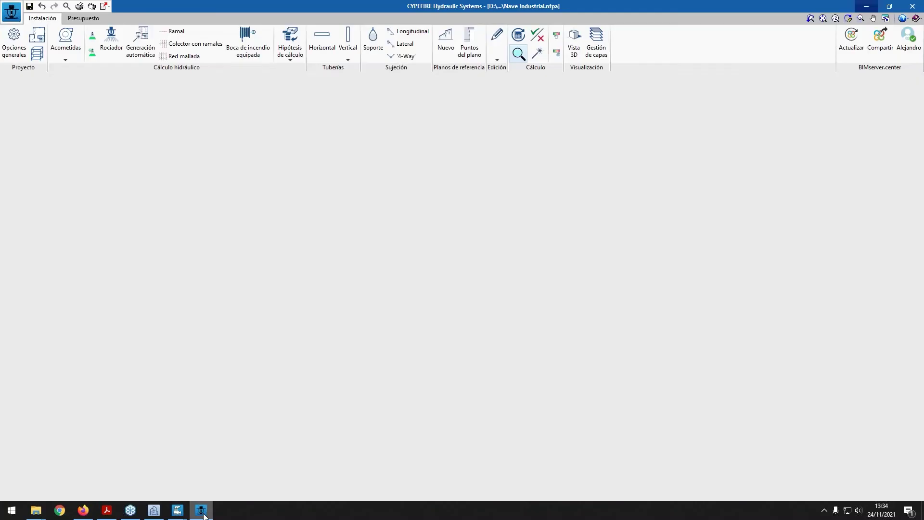
{"action": "scroll", "coordinate": [285, 245], "scroll_direction": "down", "scroll_amount": 3}
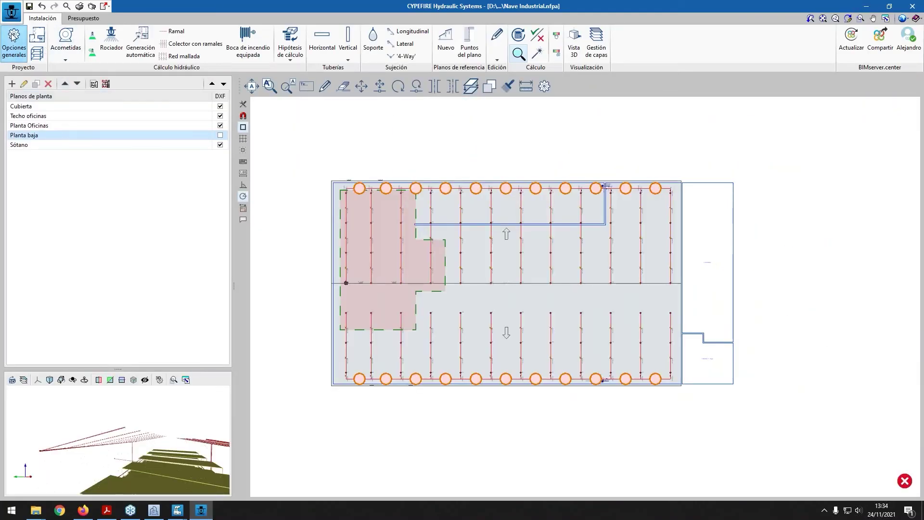
{"action": "left_click", "coordinate": [14, 43]}
{"action": "left_click", "coordinate": [544, 164]}
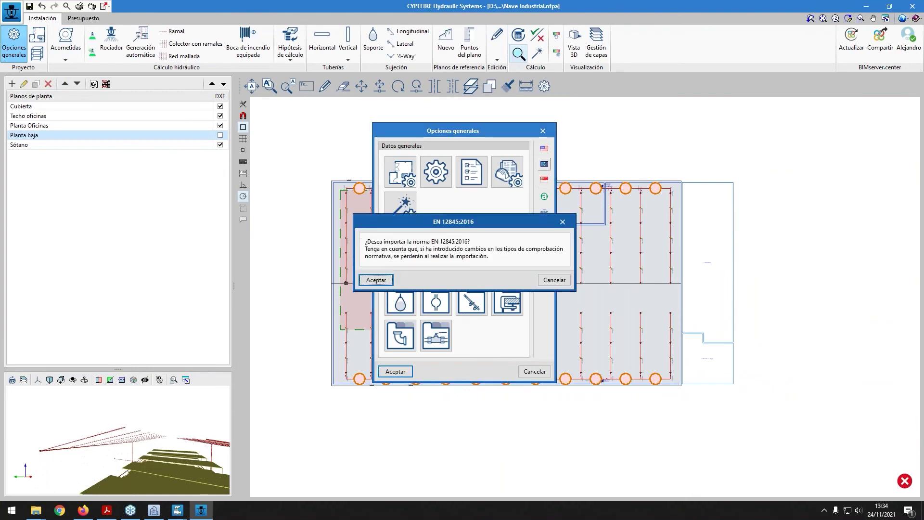
{"action": "left_click", "coordinate": [376, 280]}
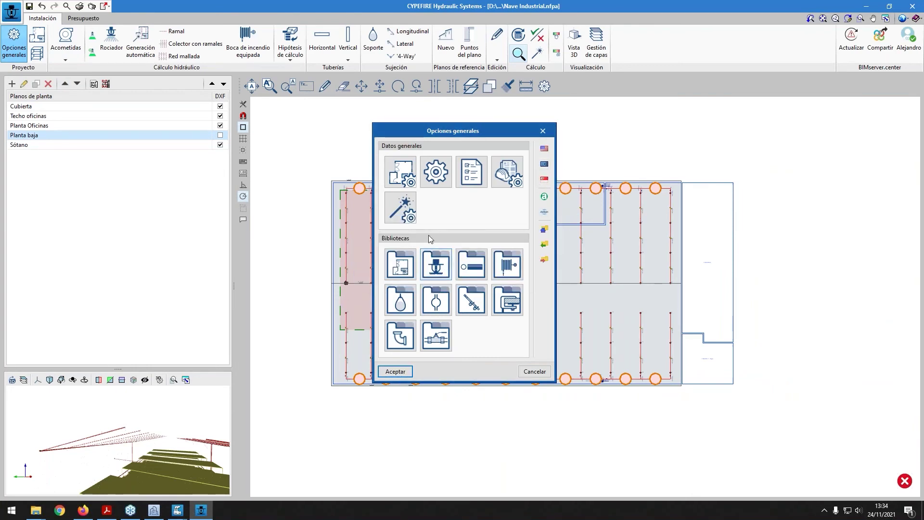
Review the EN 12845:2016 room-specific requirements from Riesgo Ligero to Riesgo Extra Proceso (Grupo 3), then leave the list without changes
{"action": "left_click", "coordinate": [400, 205]}
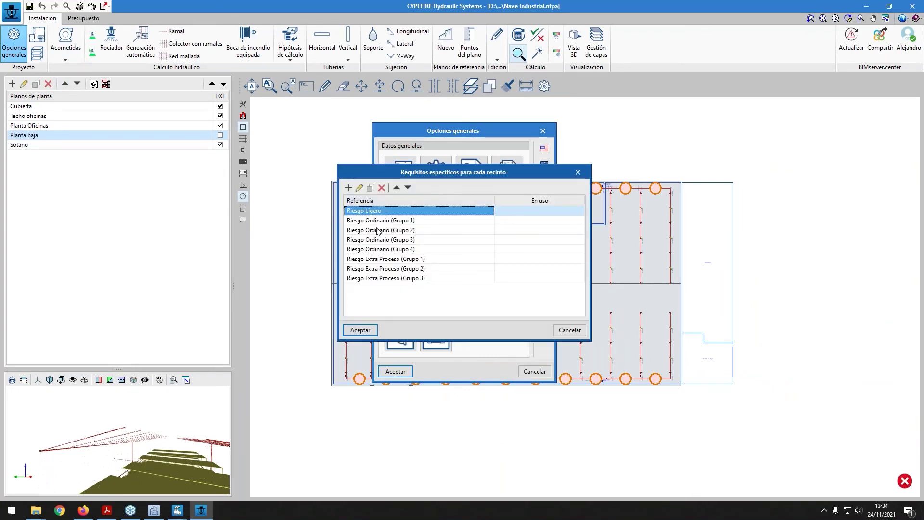
{"action": "left_click_drag", "start_coordinate": [424, 278], "coordinate": [452, 210]}
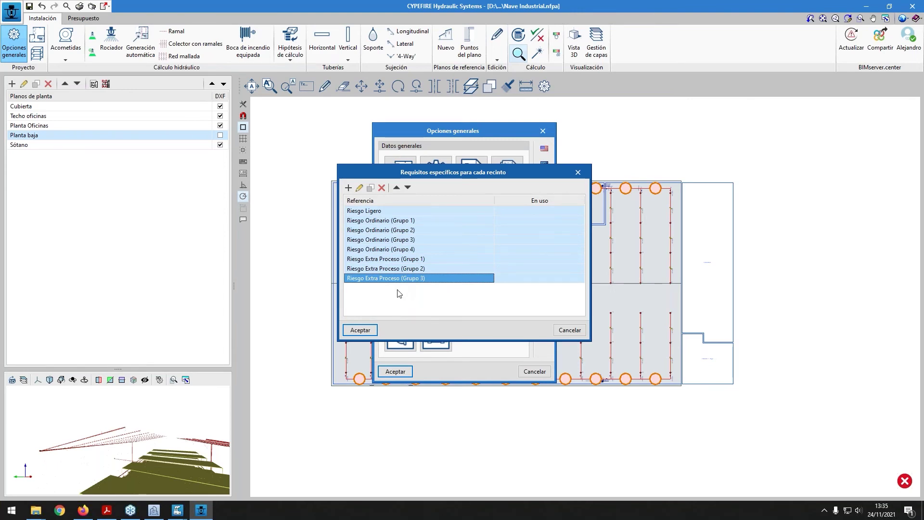
{"action": "left_click", "coordinate": [380, 214]}
{"action": "left_click", "coordinate": [406, 278]}
{"action": "left_click", "coordinate": [561, 331]}
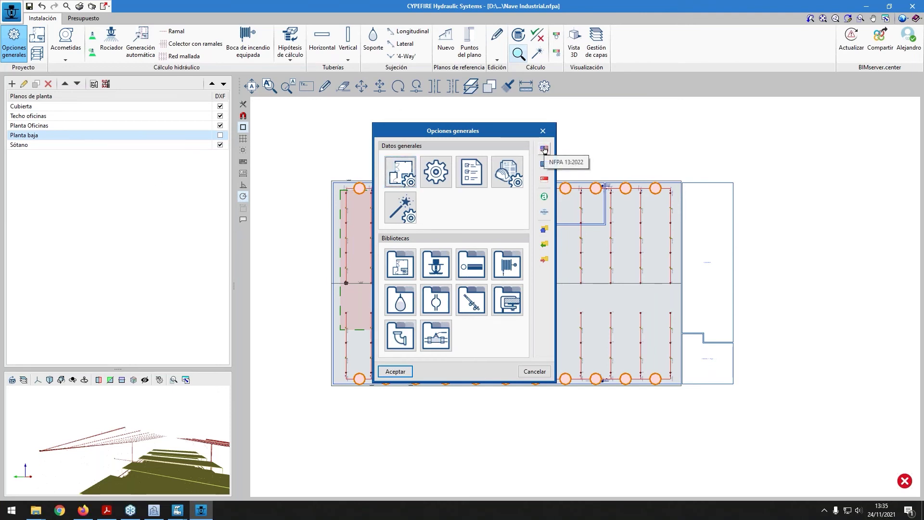
Import the NFPA 13:2022 standard into the general options and look through its list of room-specific requirements
{"action": "left_click", "coordinate": [545, 150]}
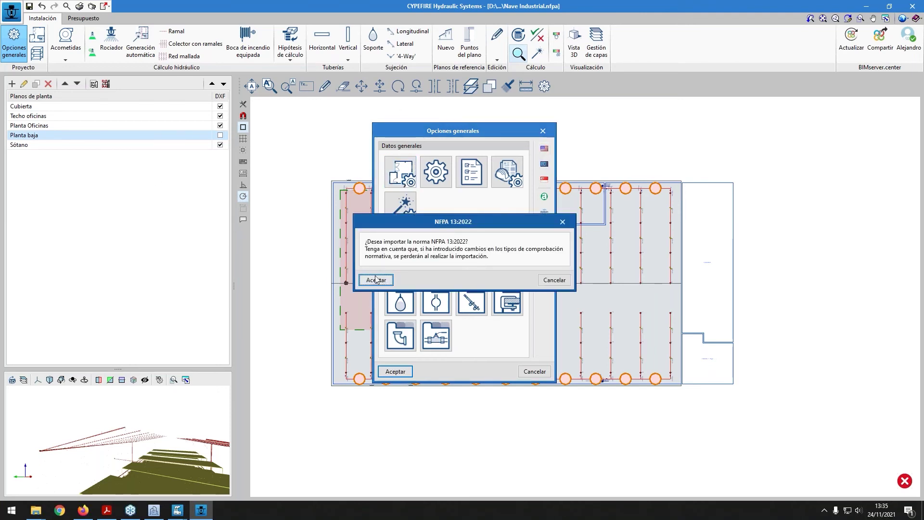
{"action": "left_click", "coordinate": [376, 279]}
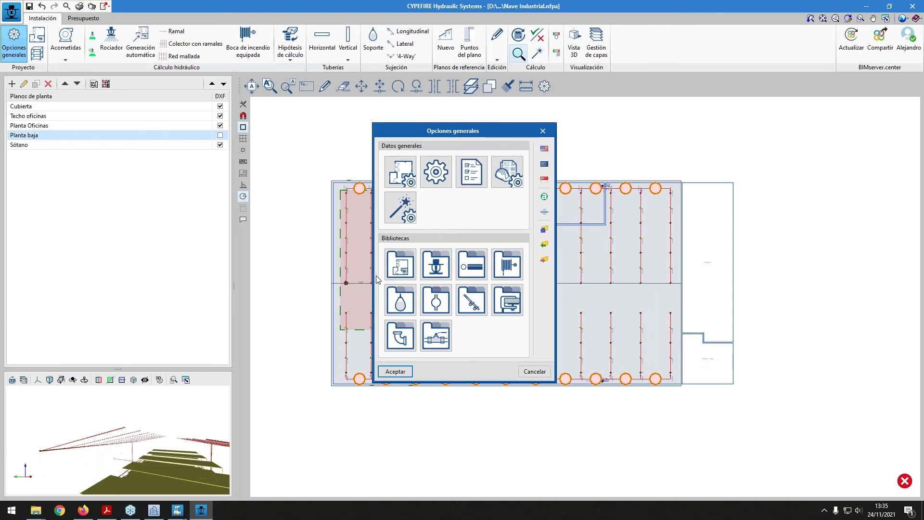
{"action": "left_click", "coordinate": [386, 222]}
{"action": "scroll", "coordinate": [391, 245], "scroll_direction": "down", "scroll_amount": 3}
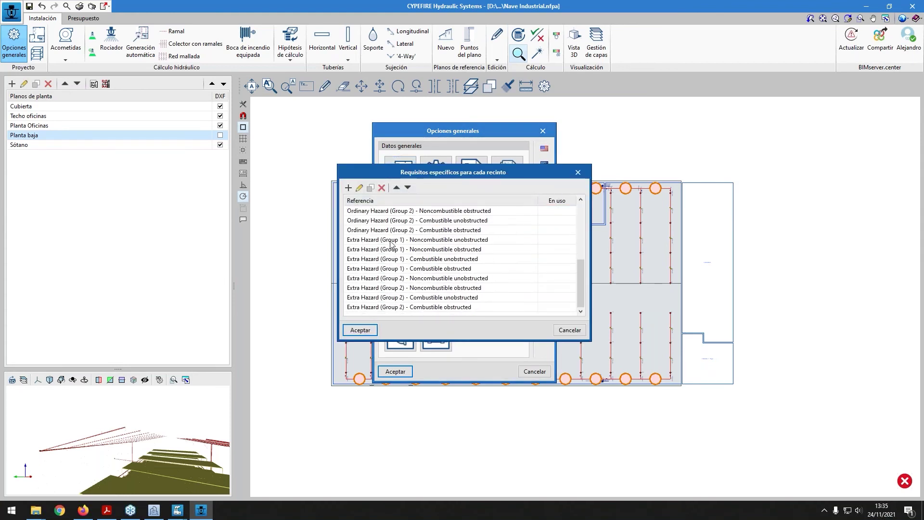
{"action": "scroll", "coordinate": [391, 244], "scroll_direction": "up", "scroll_amount": 3}
{"action": "scroll", "coordinate": [395, 248], "scroll_direction": "down", "scroll_amount": 3}
{"action": "key", "text": "Home"}
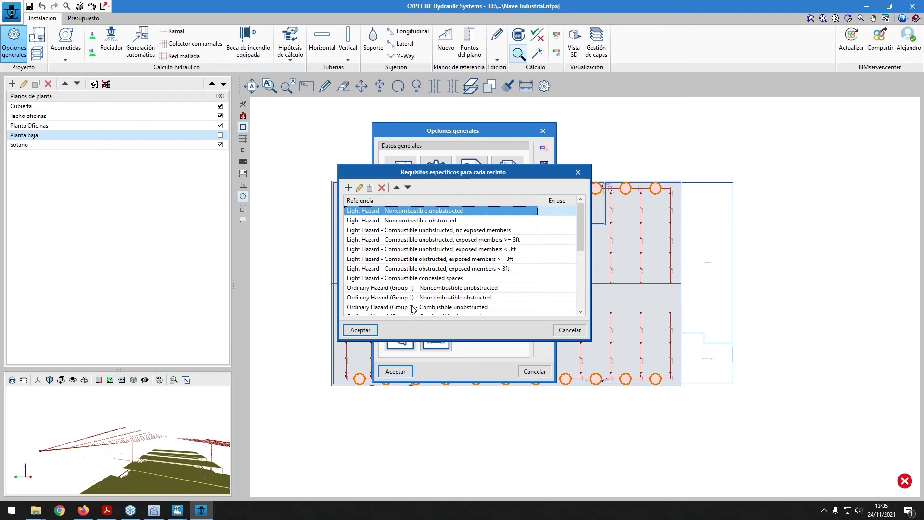
Examine the "Light Hazard - Combustible obstructed, exposed members >= 3ft" requirement, including its standard sprinkler checks and the note on maximum sprinkler spacing
{"action": "left_click", "coordinate": [411, 260]}
{"action": "left_click", "coordinate": [360, 188]}
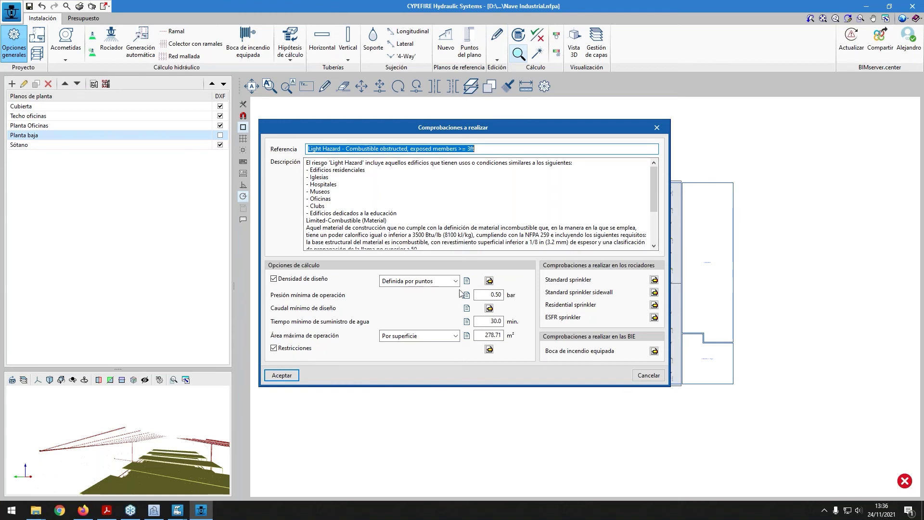
{"action": "left_click", "coordinate": [654, 280]}
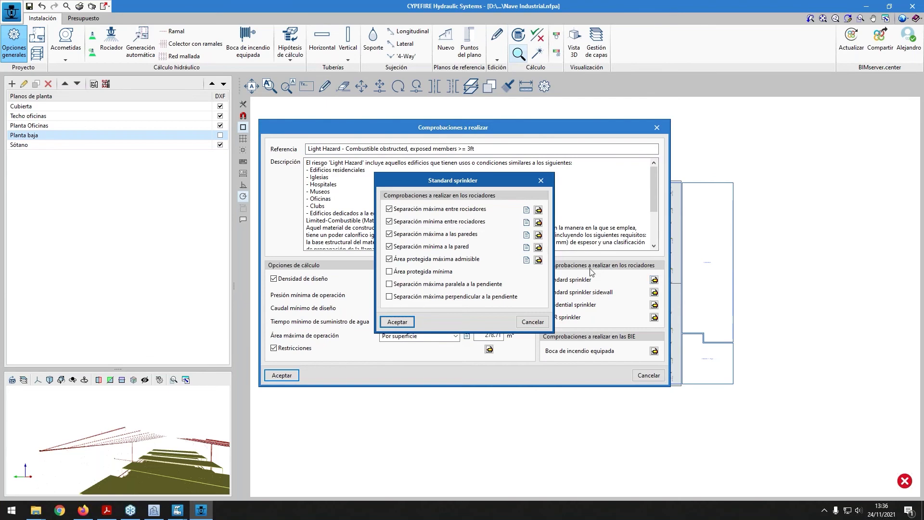
{"action": "left_click", "coordinate": [527, 210]}
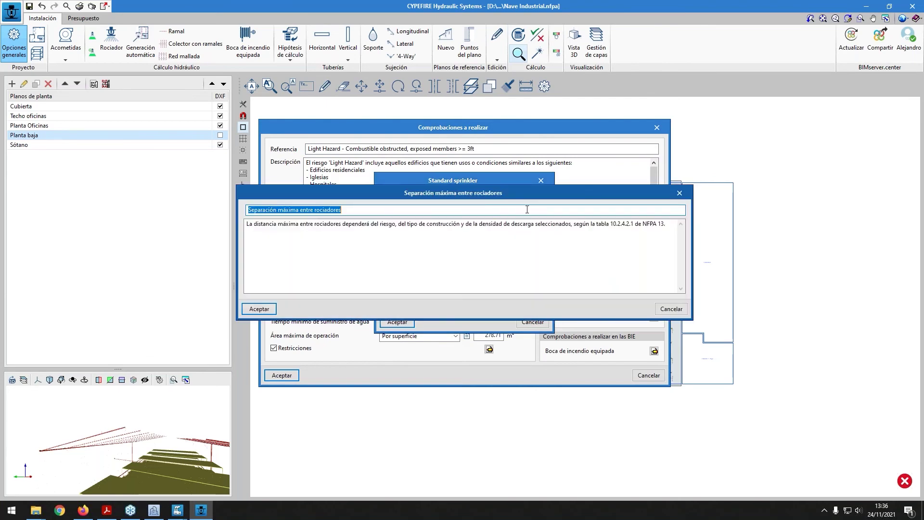
{"action": "left_click_drag", "start_coordinate": [283, 224], "coordinate": [611, 231]}
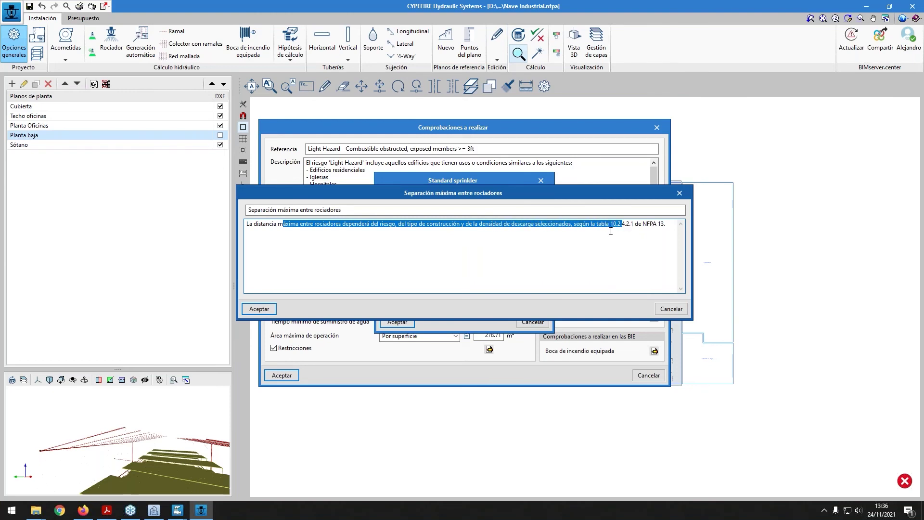
{"action": "left_click", "coordinate": [643, 230]}
{"action": "left_click", "coordinate": [680, 192]}
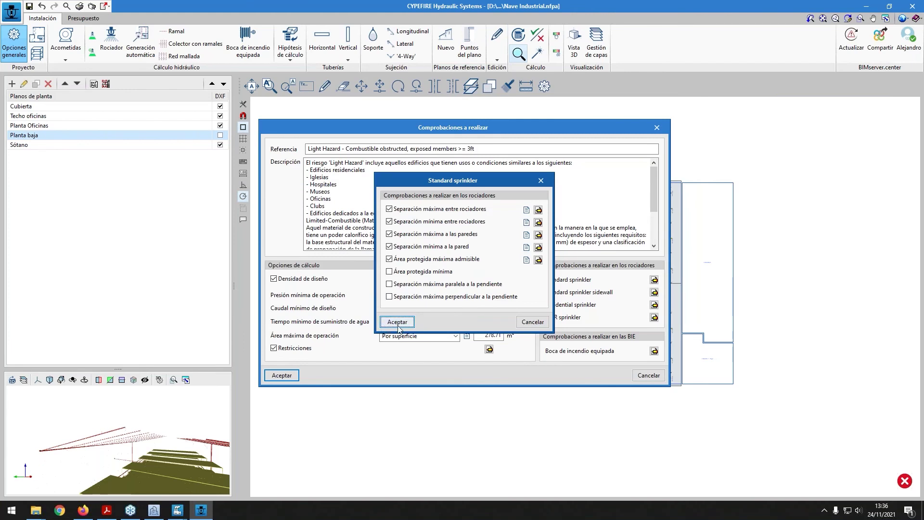
{"action": "left_click", "coordinate": [398, 322]}
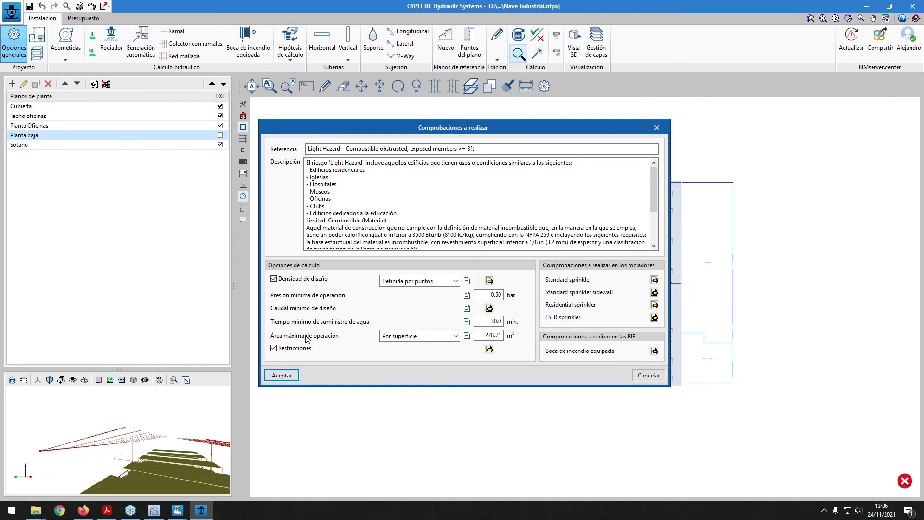
{"action": "left_click", "coordinate": [281, 372]}
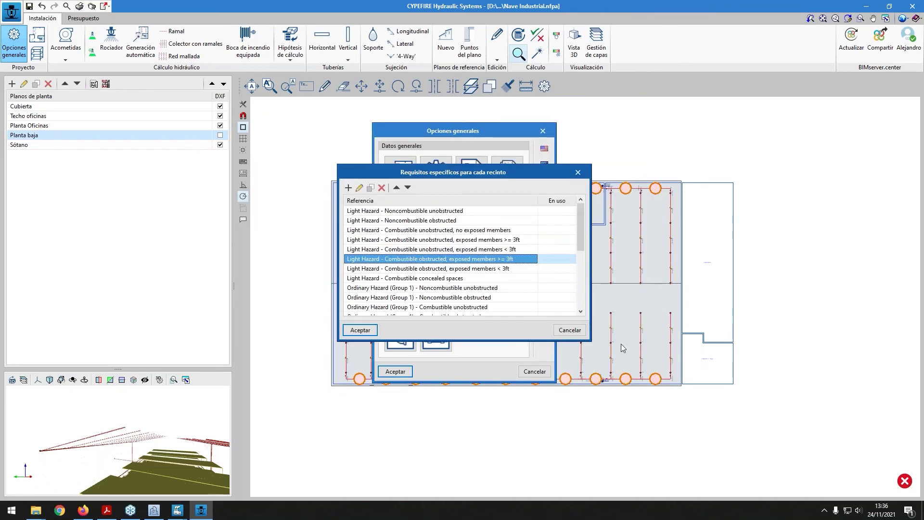
{"action": "left_click", "coordinate": [570, 330]}
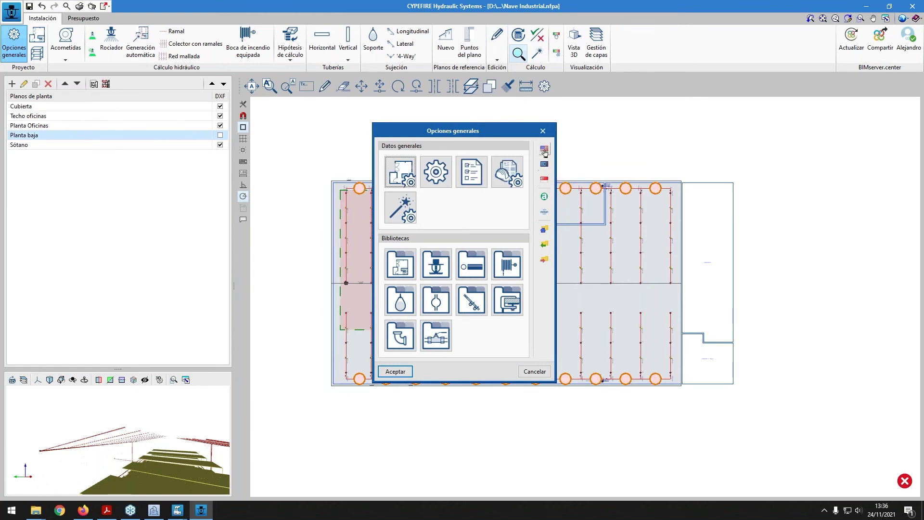
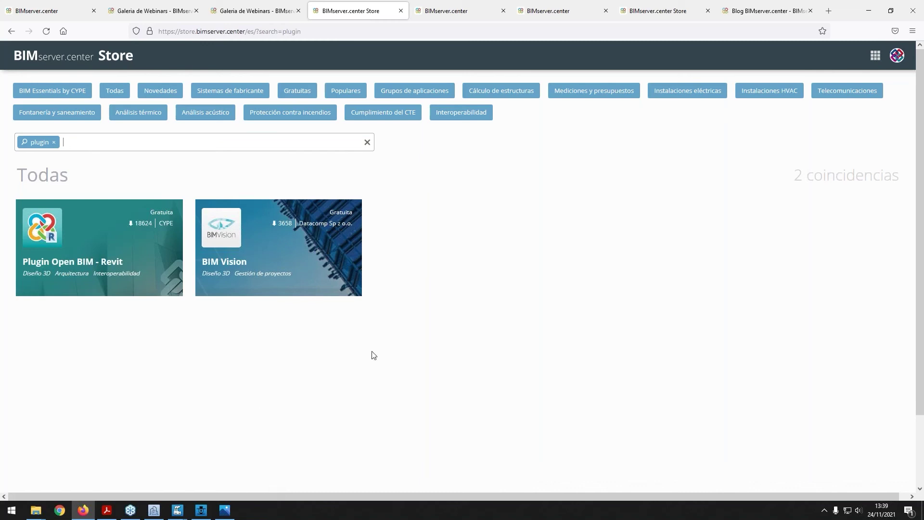
Replace the "plugin" filter in the BIMserver.center Store with a search for "ifc"
{"action": "key", "text": "BackSpace"}
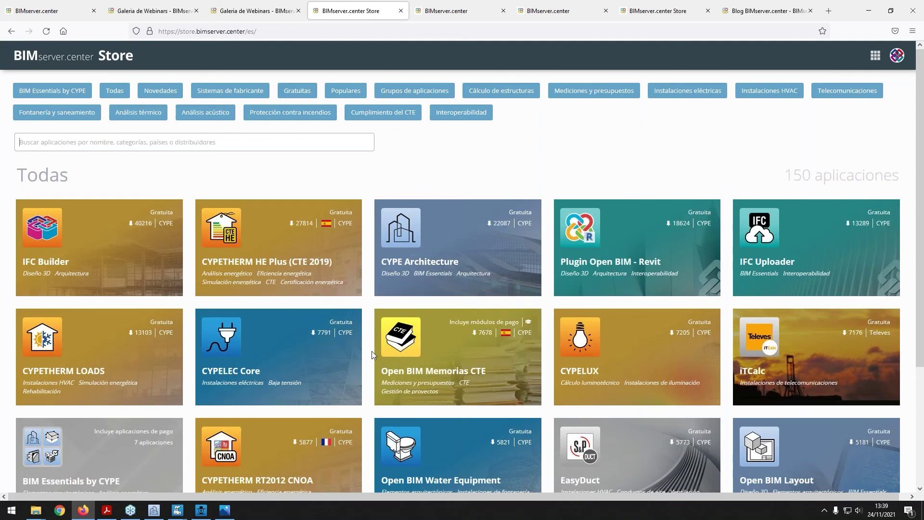
{"action": "type", "text": "ifc"}
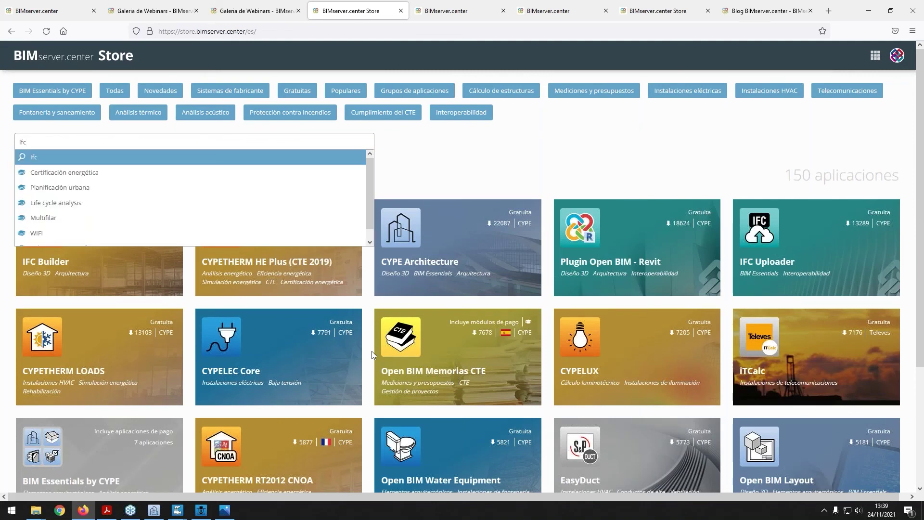
{"action": "type", "text": " u"}
{"action": "key", "text": "BackSpace"}
{"action": "key", "text": "BackSpace"}
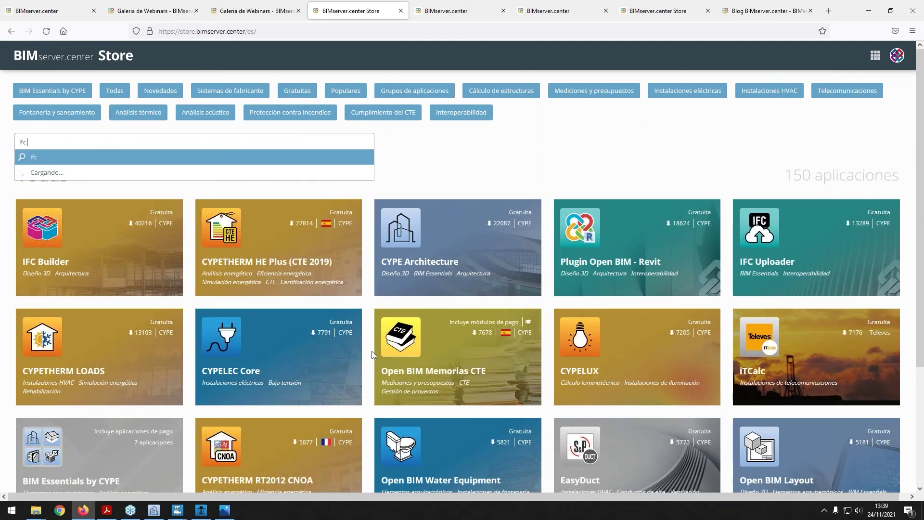
{"action": "key", "text": "Return"}
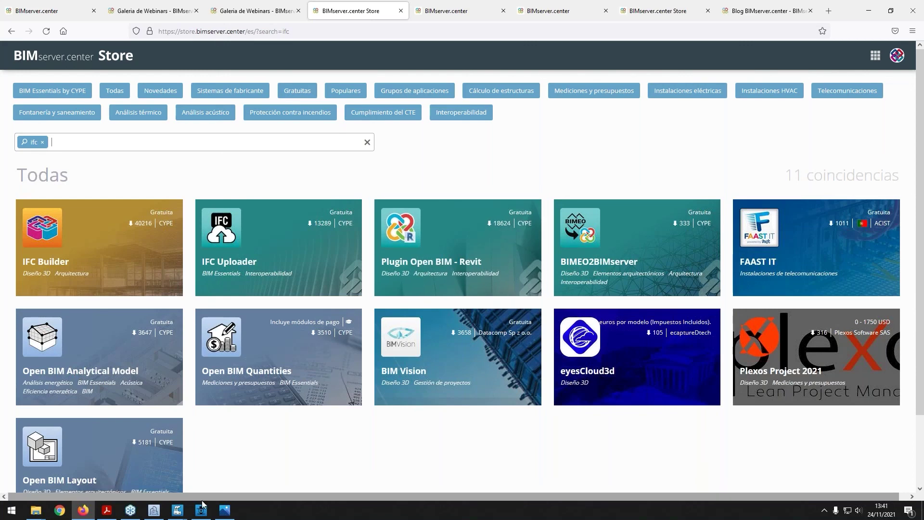
Return to CYPEFIRE Hydraulic Systems, discard the open general options, and reopen them to view the room-specific requirements list
{"action": "key", "text": "alt+Tab"}
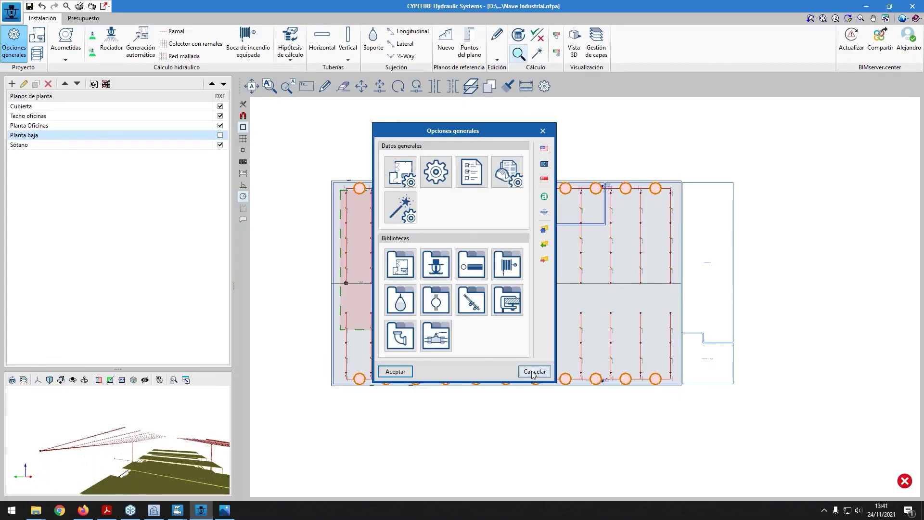
{"action": "left_click", "coordinate": [534, 371]}
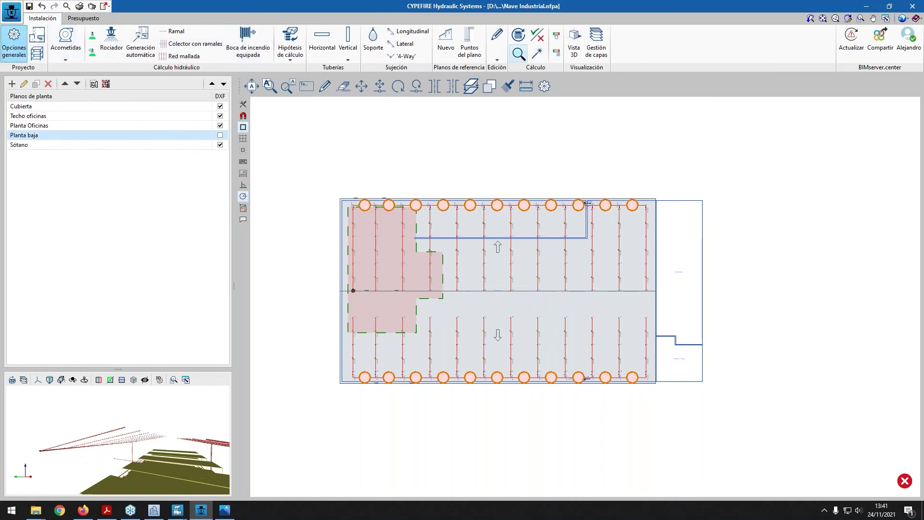
{"action": "left_click", "coordinate": [14, 44]}
{"action": "left_click", "coordinate": [396, 208]}
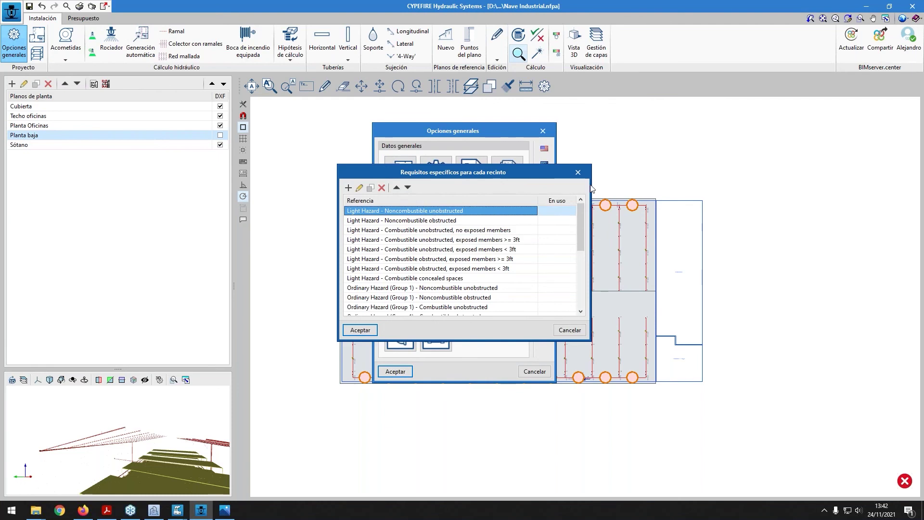
{"action": "left_click", "coordinate": [579, 173]}
Examine the fire hose reel (BIE) checks of the "Light Hazard - Noncombustible obstructed" requirement, then close the general options without changes
{"action": "left_click", "coordinate": [400, 171]}
{"action": "double_click", "coordinate": [557, 224]}
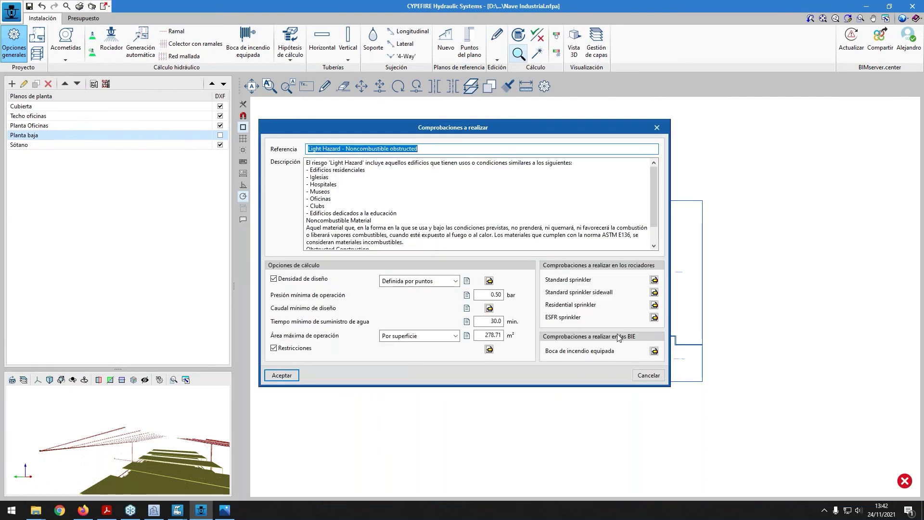
{"action": "left_click", "coordinate": [655, 351]}
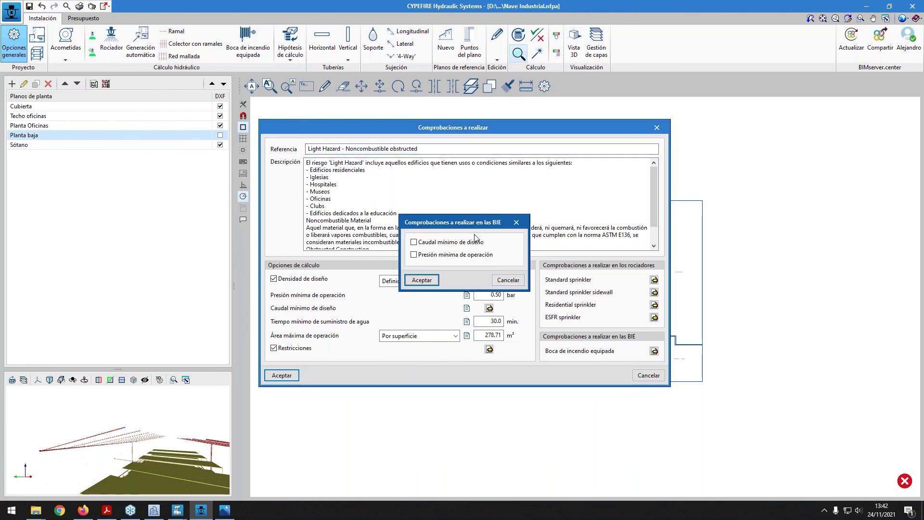
{"action": "left_click", "coordinate": [511, 279]}
{"action": "left_click", "coordinate": [647, 376]}
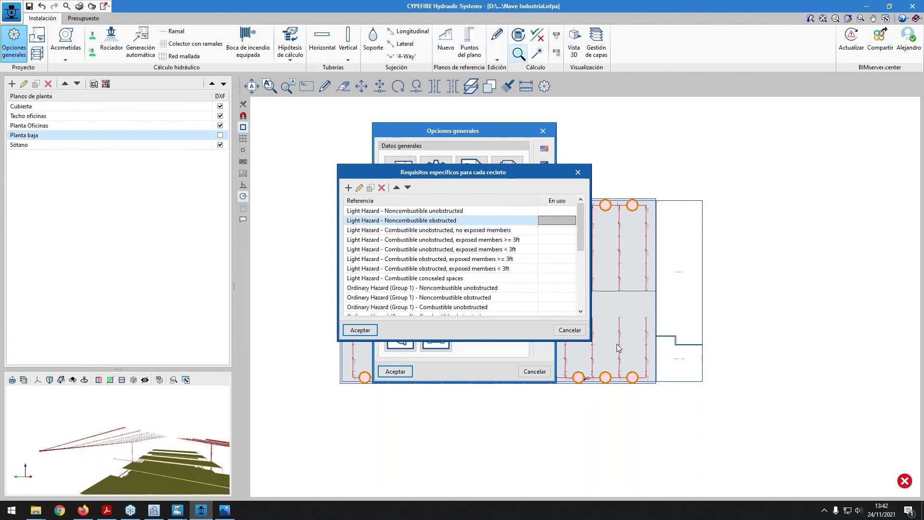
{"action": "left_click", "coordinate": [570, 330]}
{"action": "left_click", "coordinate": [535, 371]}
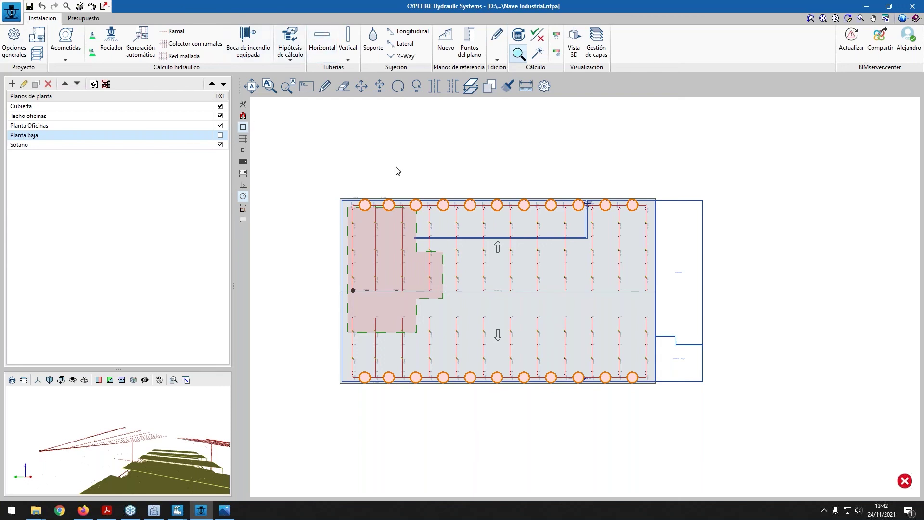
Review the room-specific requirements list in the general options again and accept the settings
{"action": "left_click", "coordinate": [14, 42]}
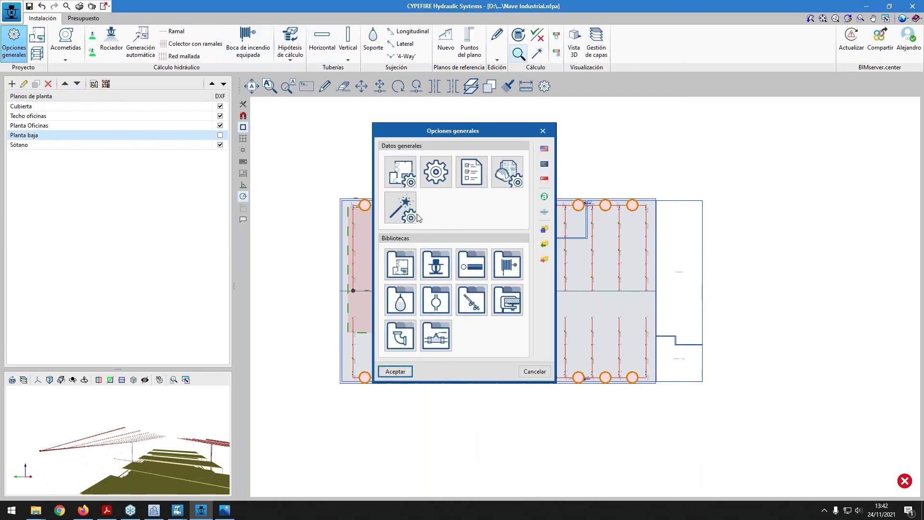
{"action": "left_click", "coordinate": [409, 183]}
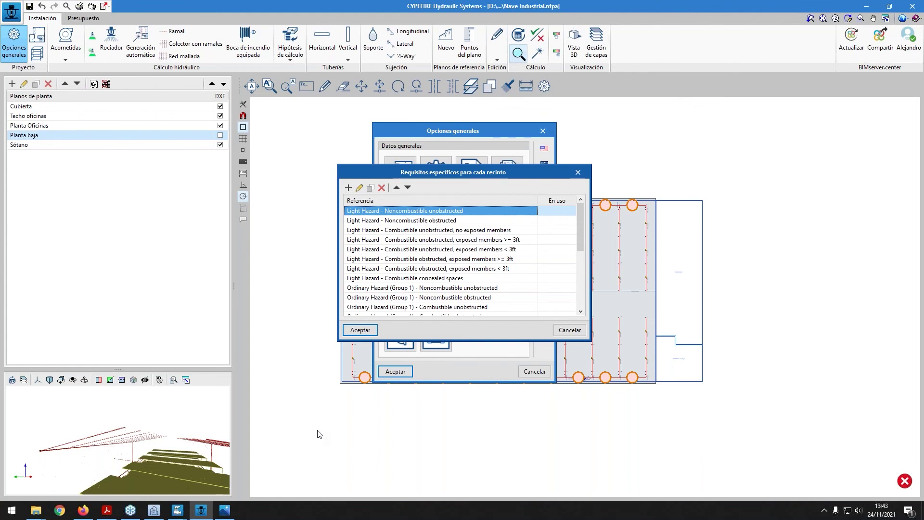
{"action": "left_click", "coordinate": [360, 330]}
{"action": "left_click", "coordinate": [392, 372]}
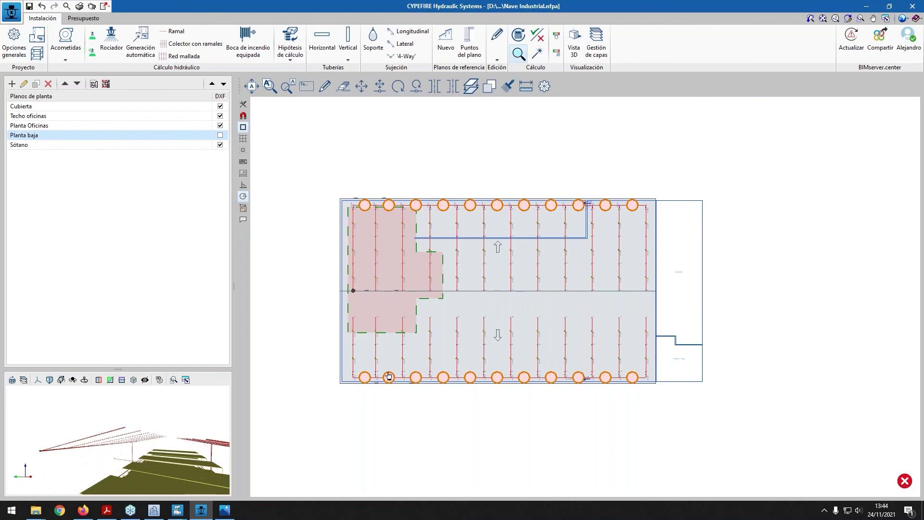
Switch to CYPEFIRE RSCIEI and open the Establecimiento_1 fire sector to examine its general data and checks
{"action": "mouse_move", "coordinate": [177, 510]}
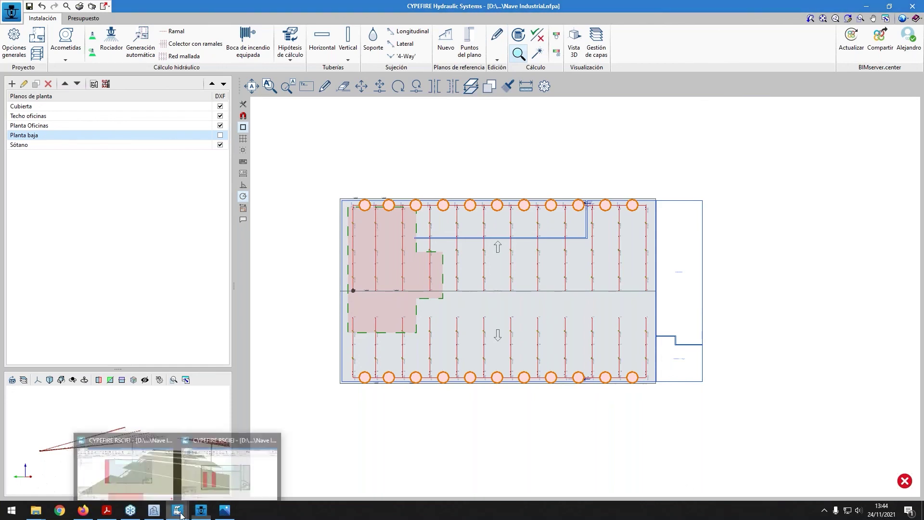
{"action": "left_click", "coordinate": [159, 490]}
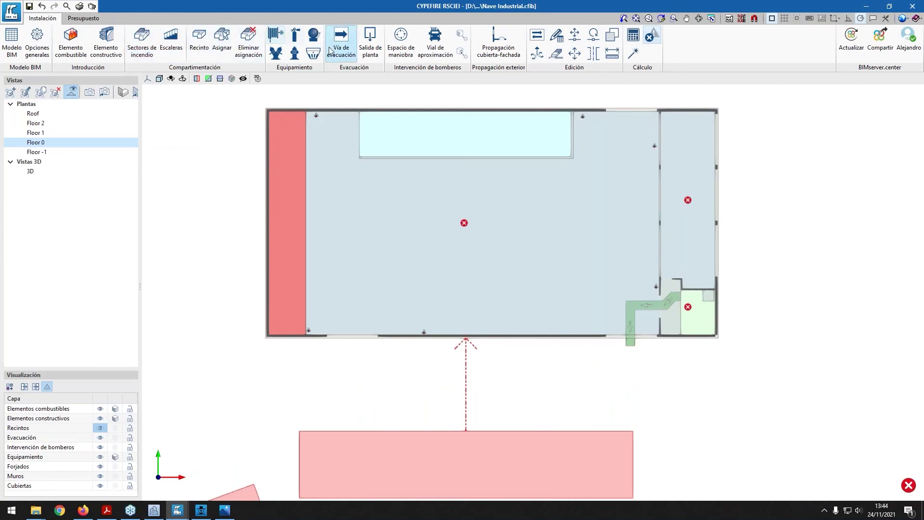
{"action": "left_click", "coordinate": [149, 42]}
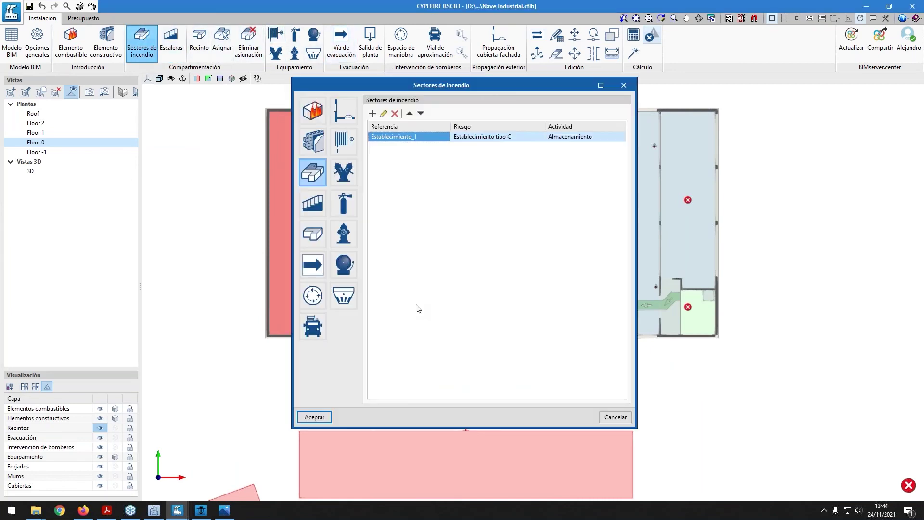
{"action": "left_click", "coordinate": [383, 115]}
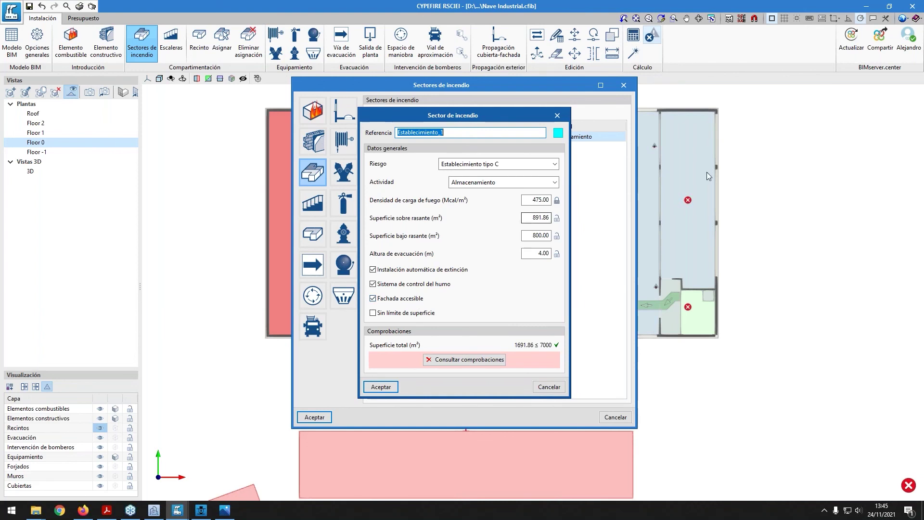
Return to CYPEFIRE Hydraulic Systems, inspect the flagged pipe support warning, and open the sizing criteria relating pipe diameters to sprinkler counts
{"action": "left_click", "coordinate": [211, 510]}
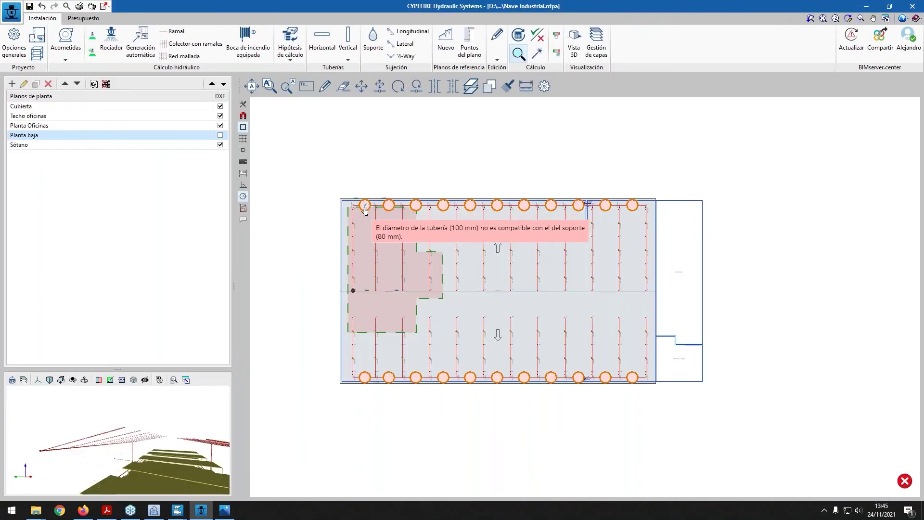
{"action": "left_click", "coordinate": [399, 224]}
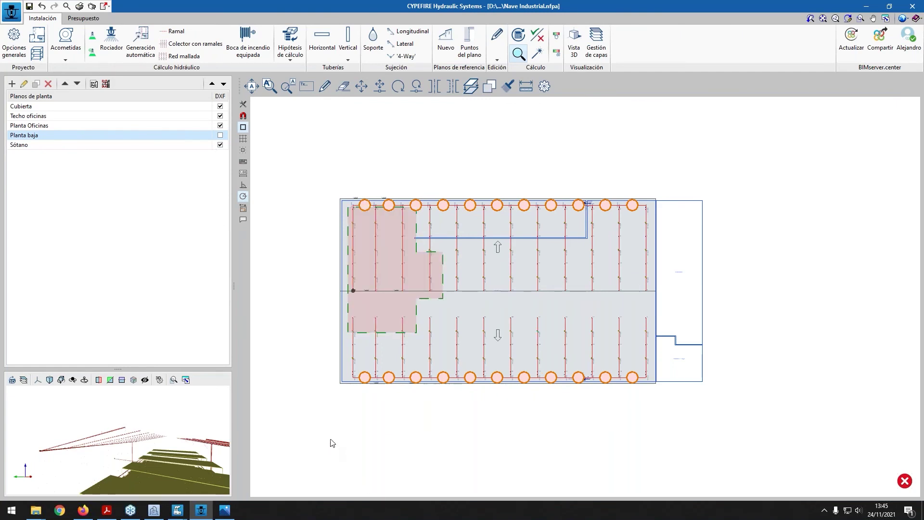
{"action": "left_click", "coordinate": [10, 48]}
{"action": "left_click", "coordinate": [393, 201]}
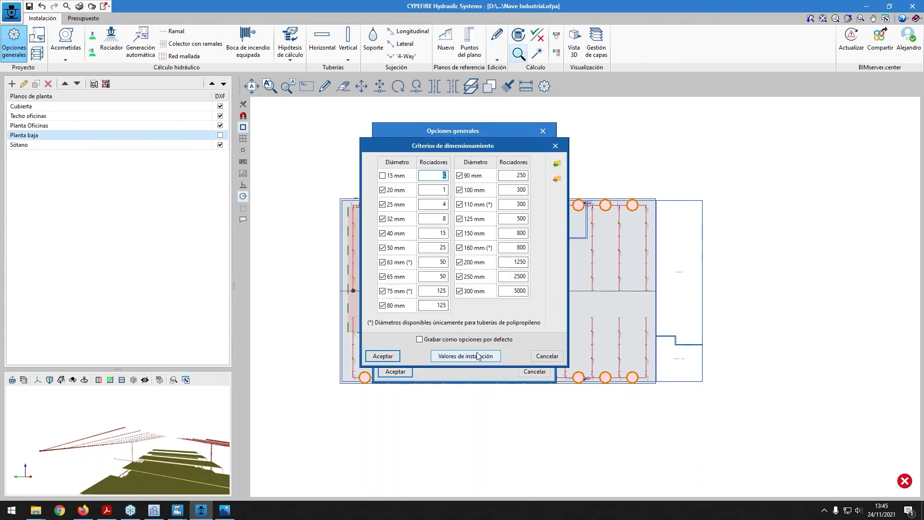